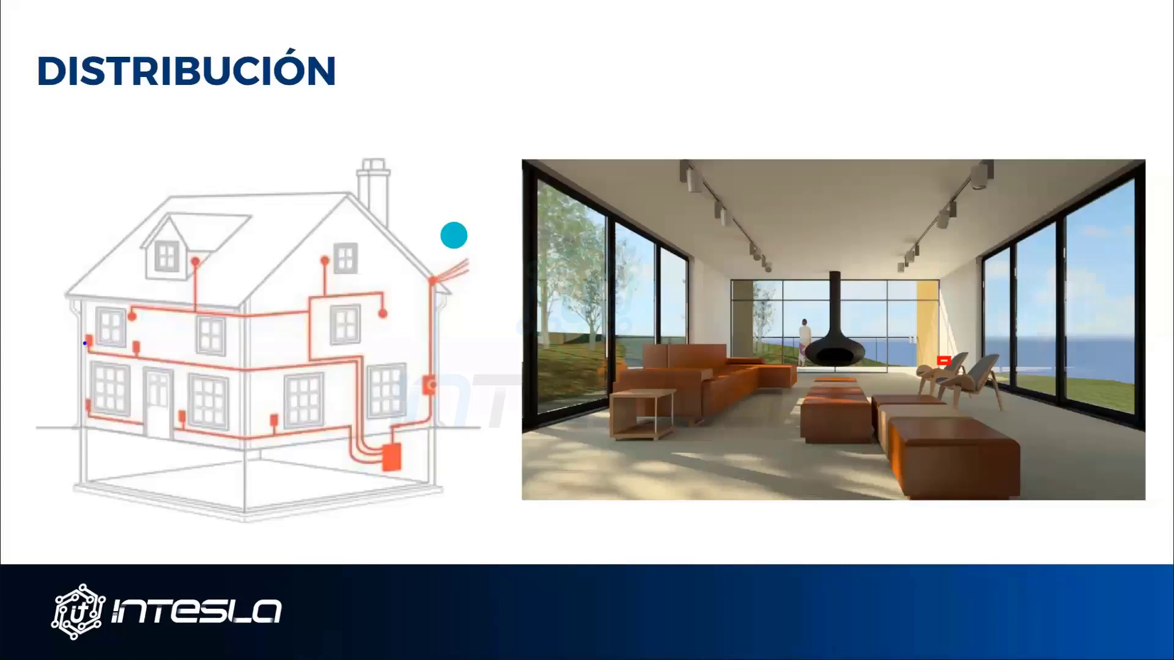
Trace the house's first-floor wiring route in ink, clear it, and advance to the next slide
mouse_move(85, 341)
left_mouse_down()
mouse_move(328, 370)
mouse_move(402, 485)
mouse_move(388, 431)
mouse_move(425, 418)
mouse_move(458, 272)
mouse_move(500, 251)
left_mouse_up()
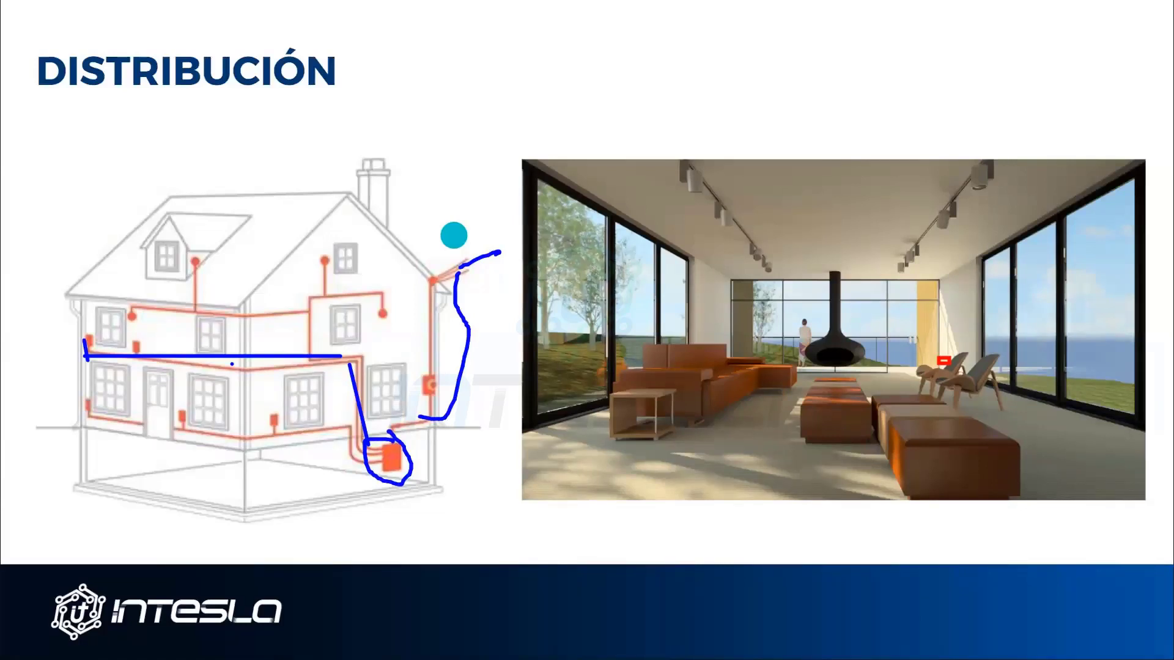
key("1")
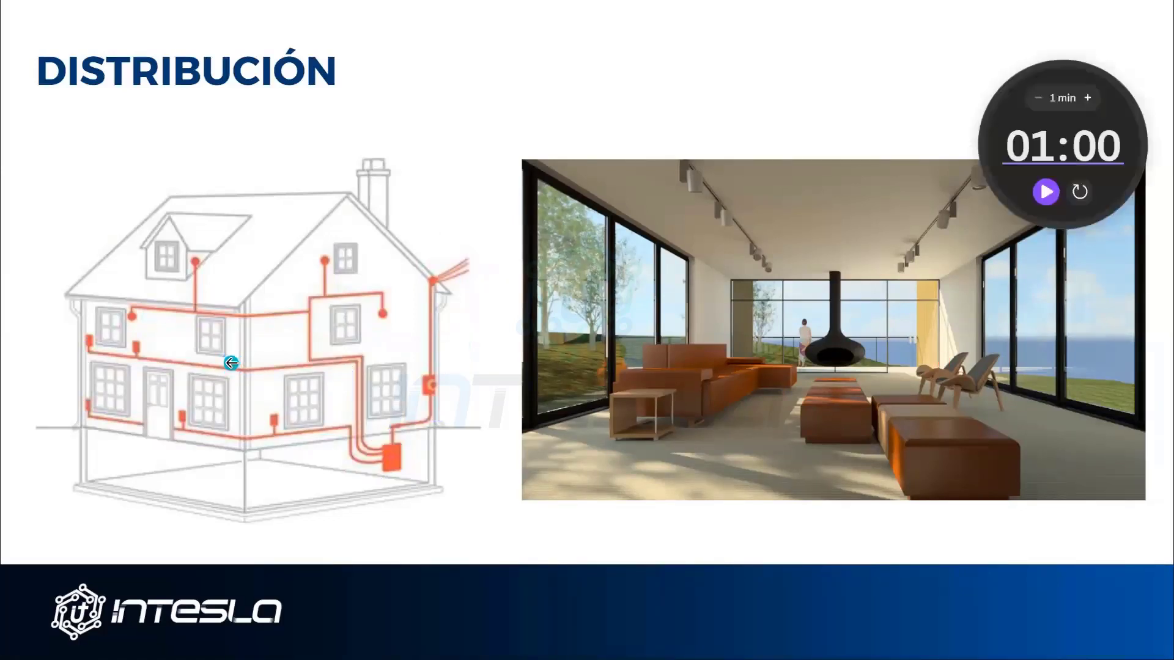
key("Right")
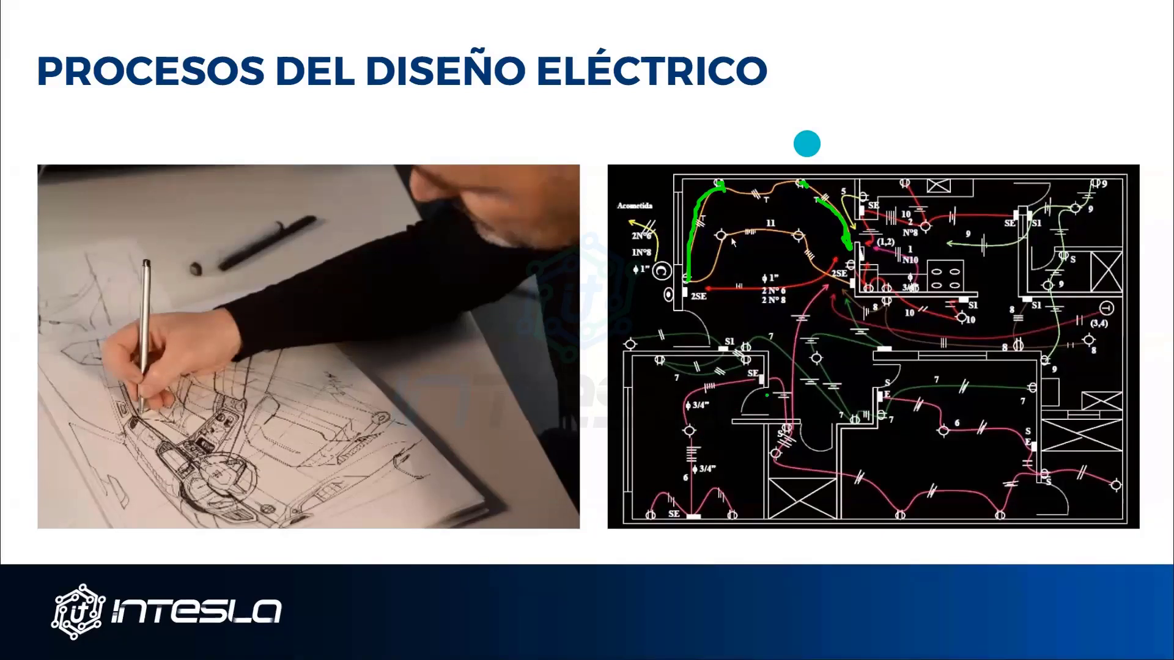
Erase the green floor-plan ink and advance to the ETAPAS DEL PROYECTO ELÉCTRICO slide
key("e")
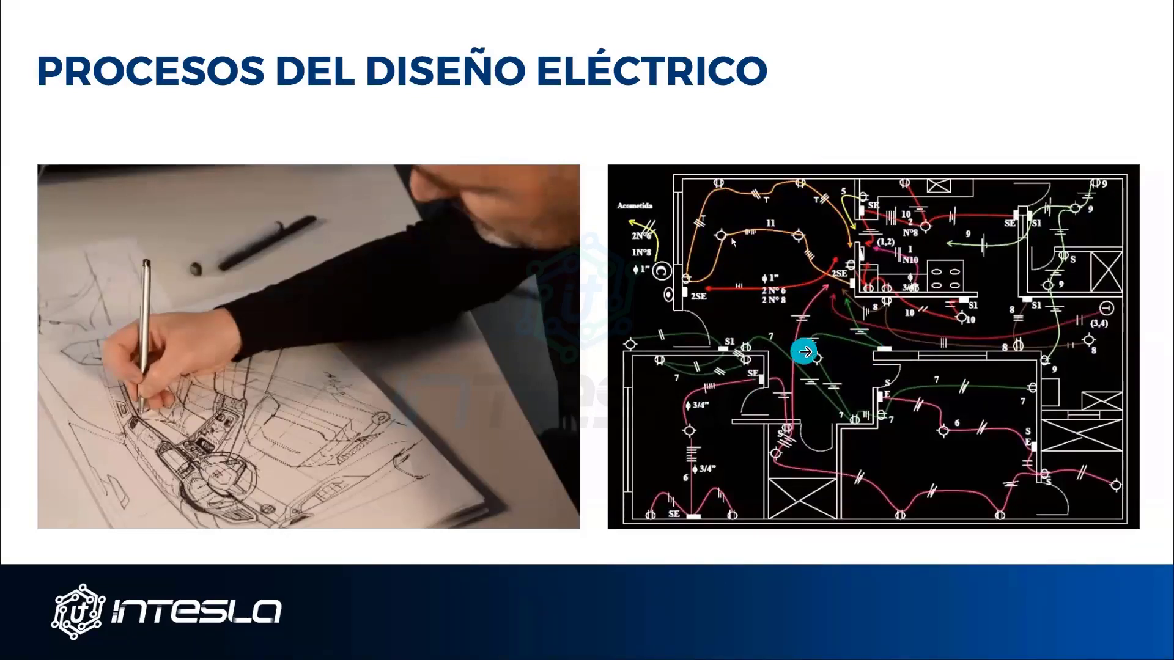
key("Right")
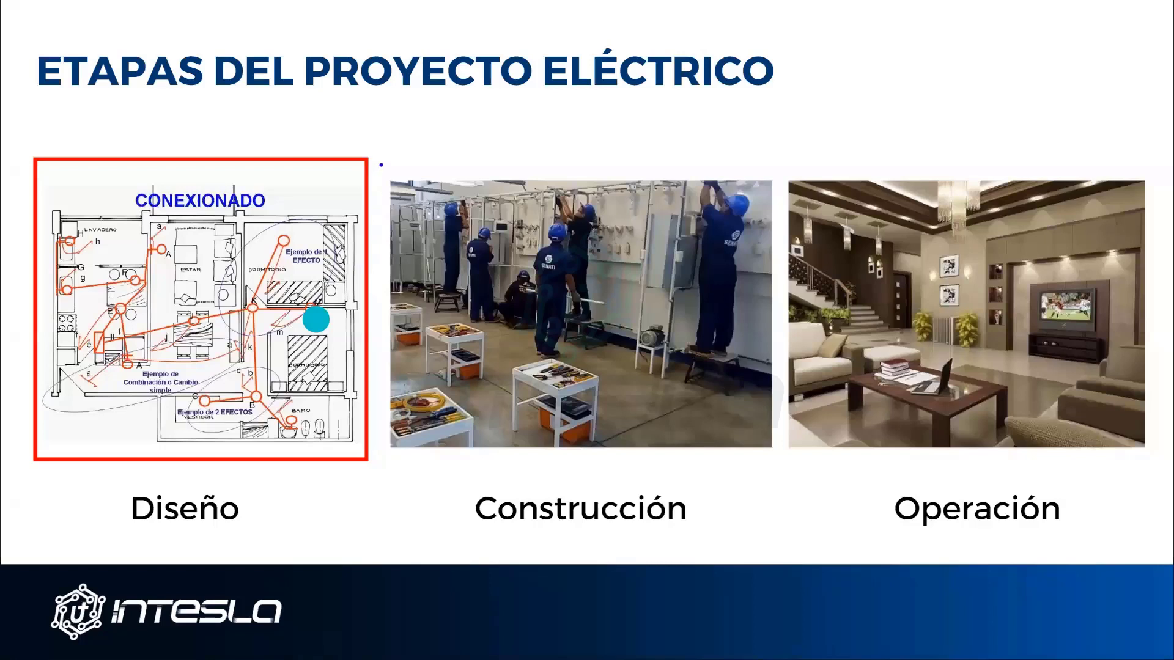
Outline the Construcción and Operación photos, draw a red arrow from Diseño, then erase all ink
left_click_drag(381, 165, 765, 456)
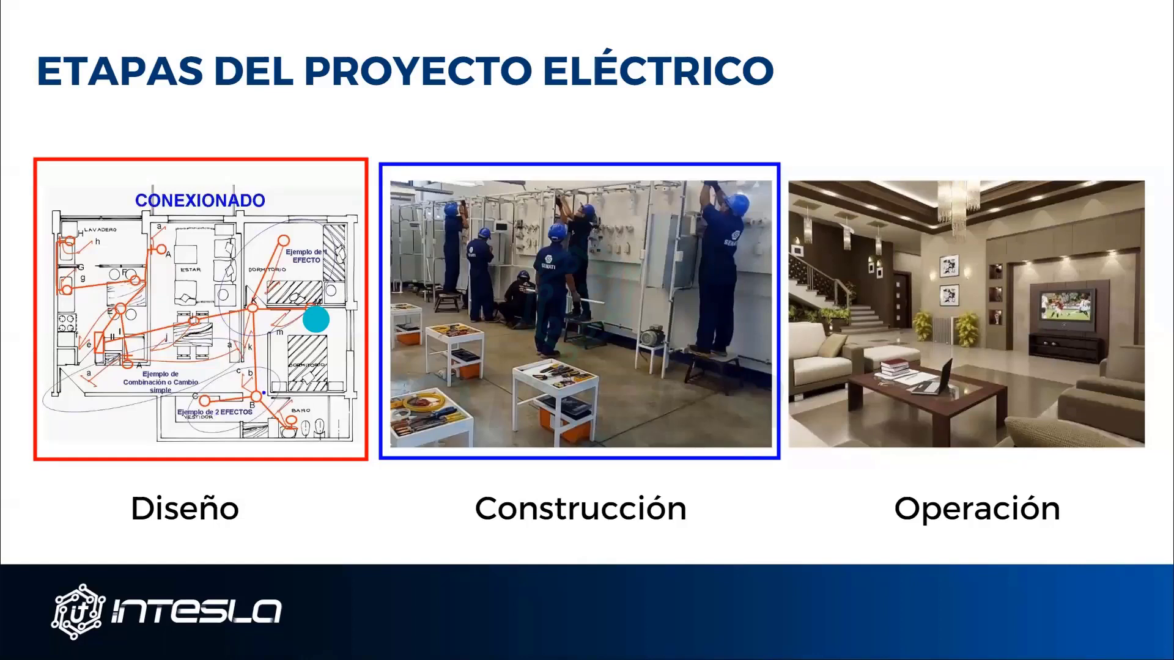
left_click_drag(255, 395, 253, 310)
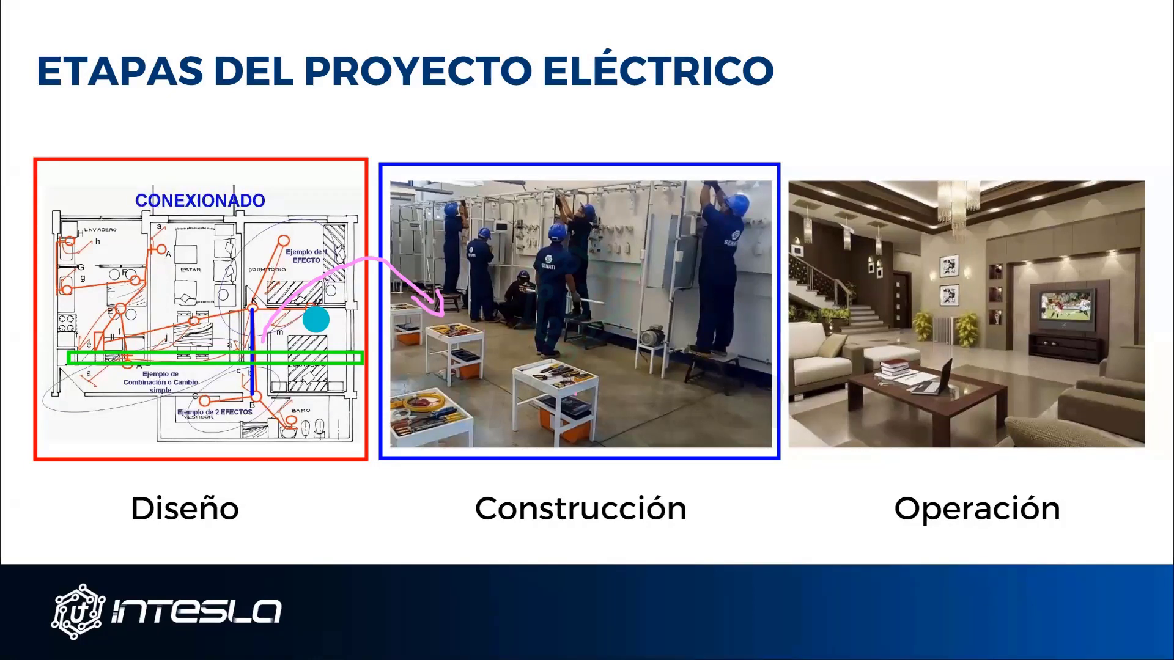
mouse_move(695, 271)
left_mouse_down()
mouse_move(748, 165)
mouse_move(915, 146)
left_mouse_up()
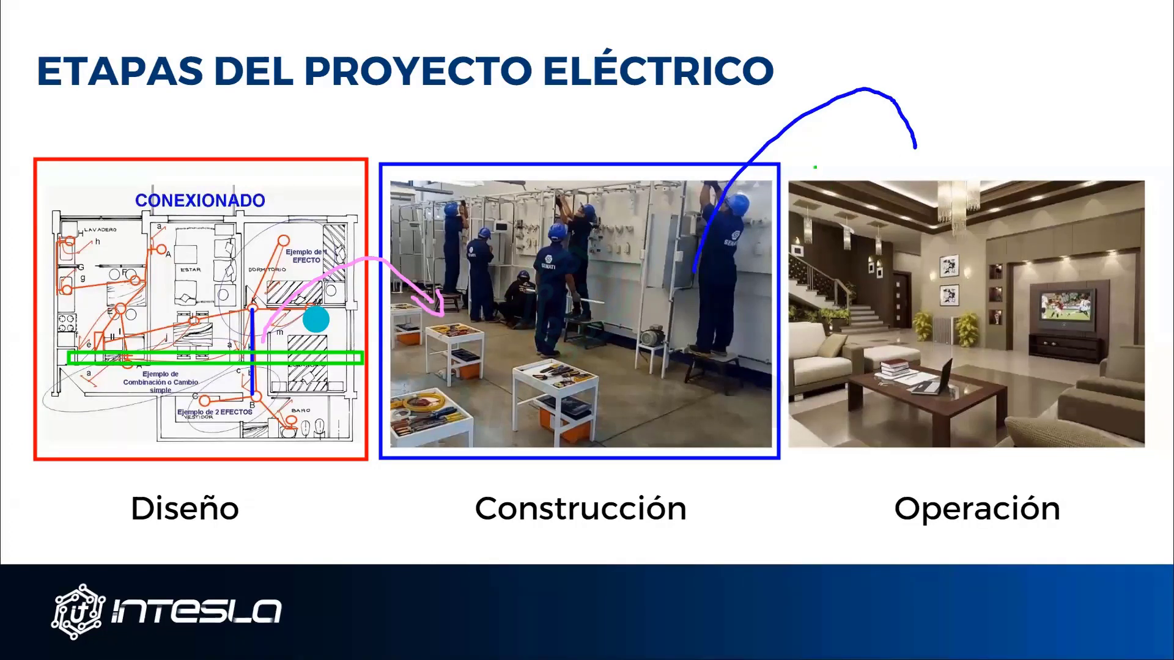
left_click_drag(782, 152, 1151, 461)
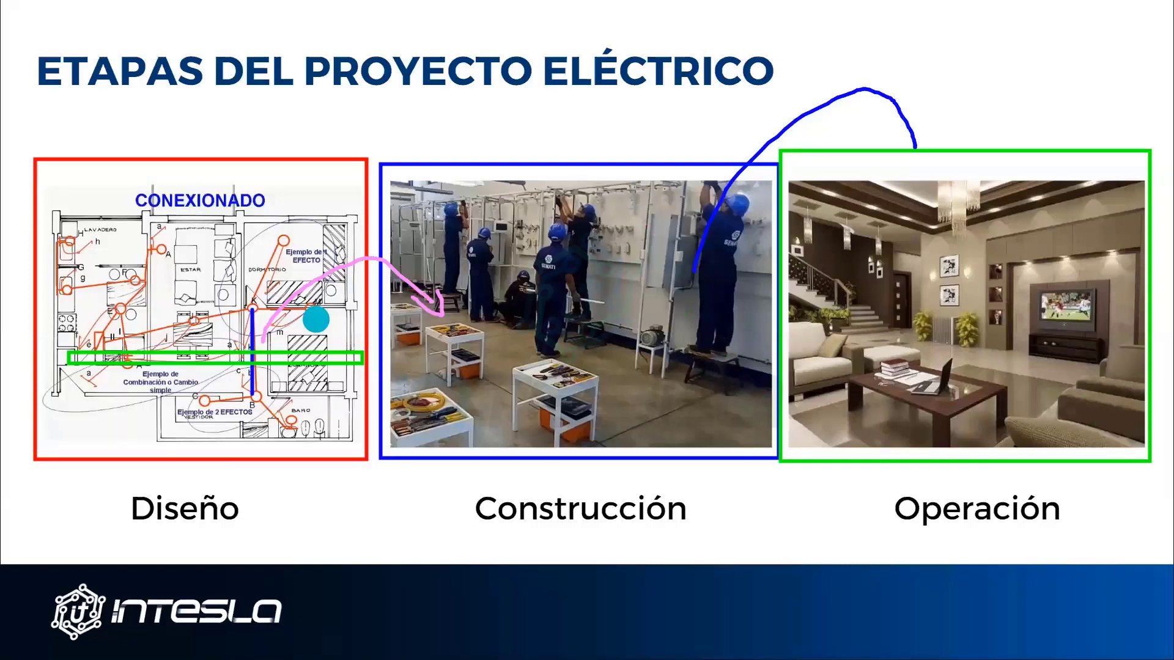
mouse_move(724, 132)
left_mouse_down()
mouse_move(279, 131)
mouse_move(251, 103)
left_mouse_up()
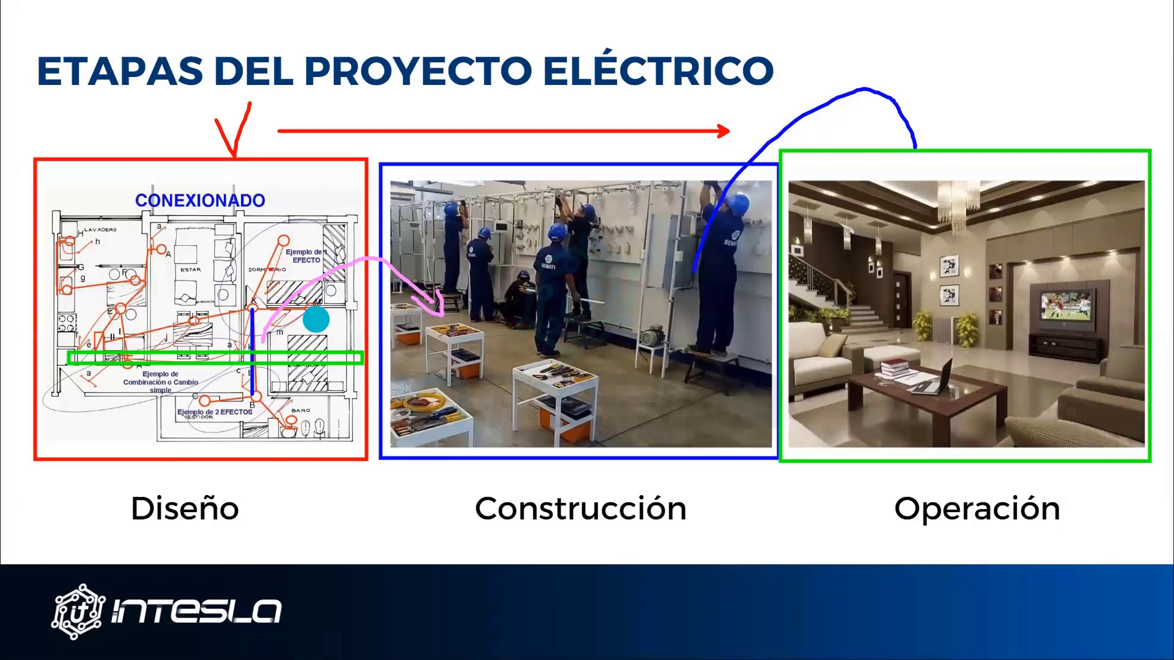
key("e")
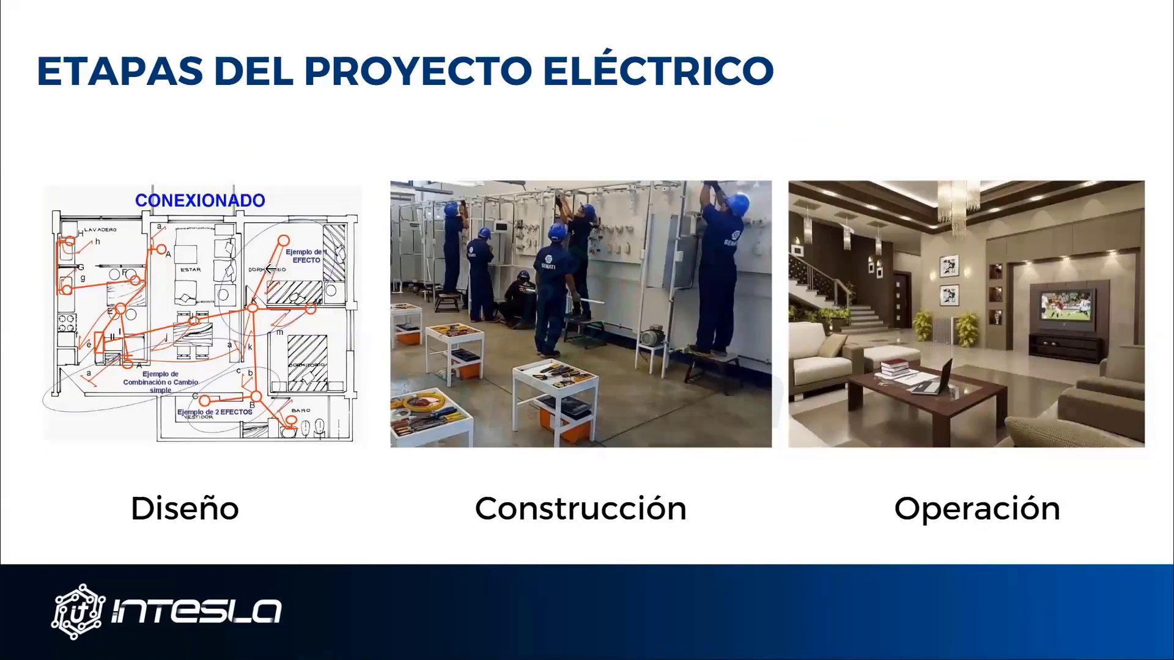
Advance to the DISEÑO Y EJECUCIÓN slide with the house electrical plan and lobby render
key("Right")
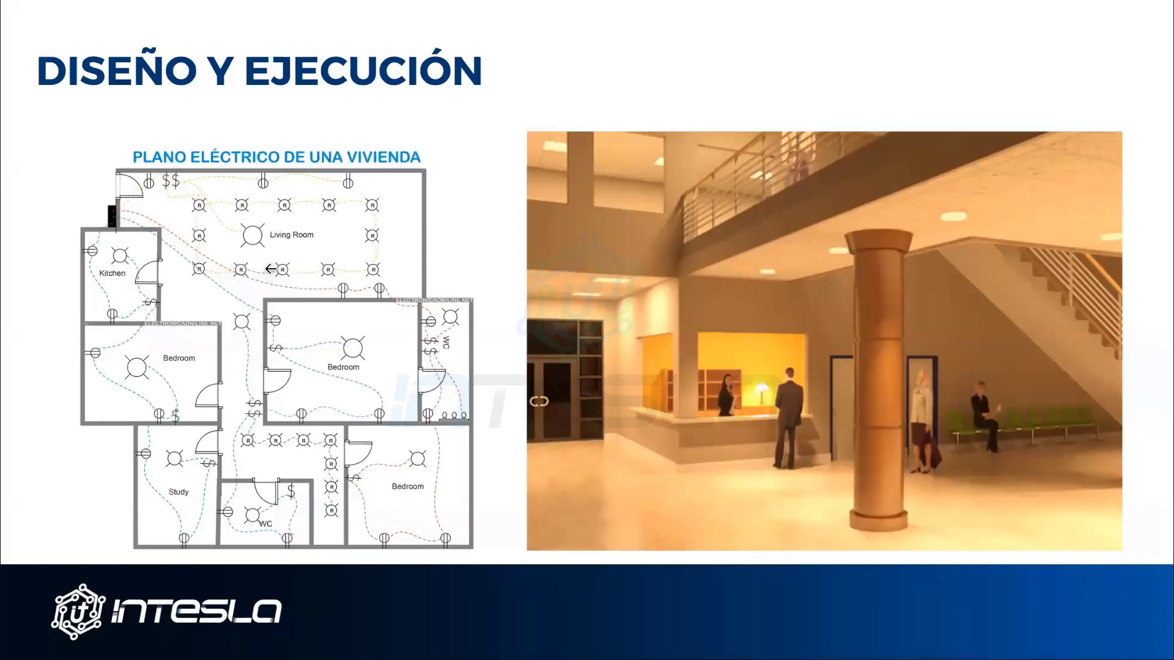
Advance to the CONSECUENCIAS - EJECUCIÓN slide about Mediciones y costos
key("Right")
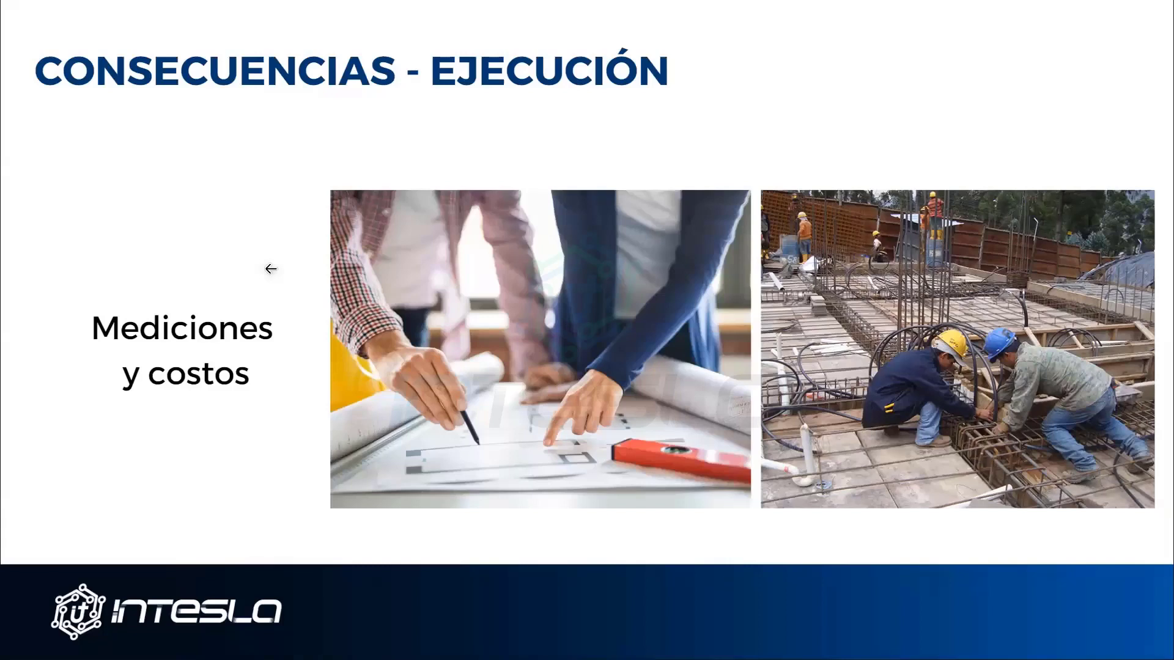
Advance to the LIMITACIONES - COORDINACIÓN slide on waste and poor coordination
key("Right")
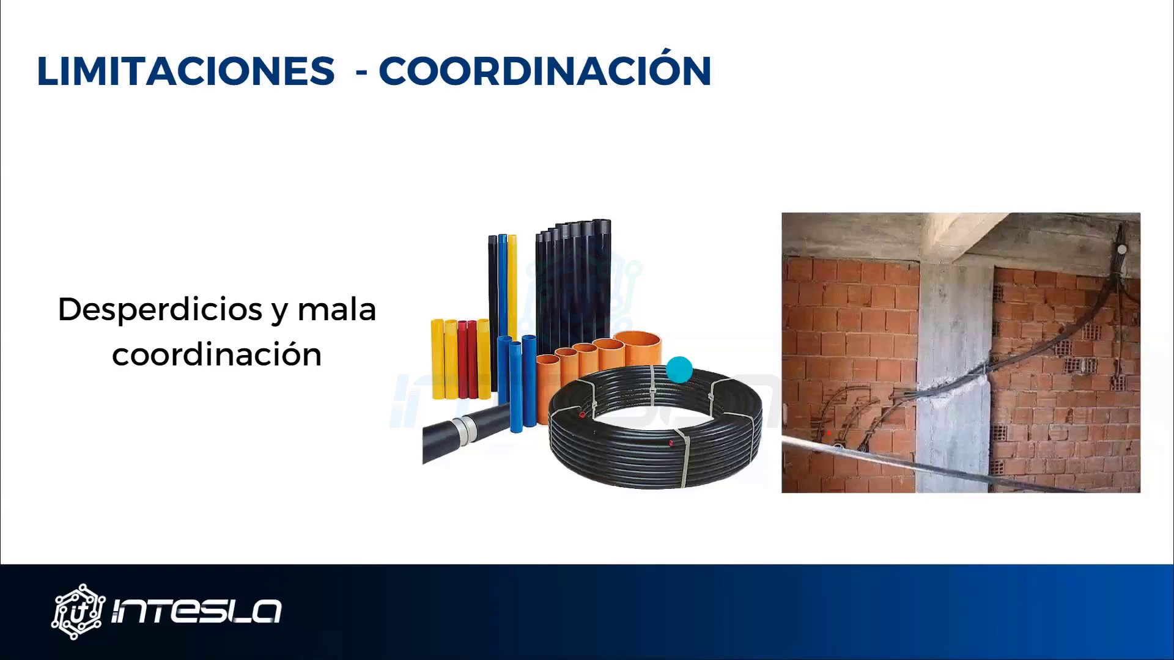
Circle the exposed wall wiring in red, link it to the boxed junction box, then advance
mouse_move(858, 423)
left_mouse_down()
mouse_move(780, 455)
mouse_move(868, 408)
left_mouse_up()
left_click_drag(819, 353, 833, 434)
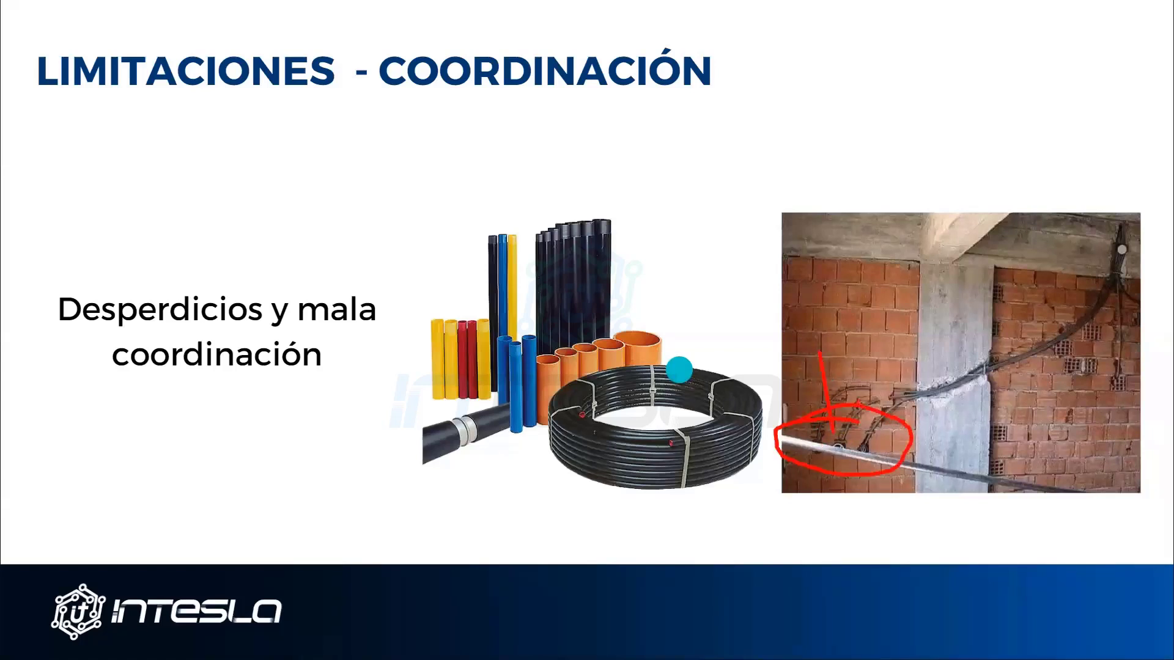
left_click_drag(860, 346, 881, 425)
left_click_drag(1102, 238, 1151, 280)
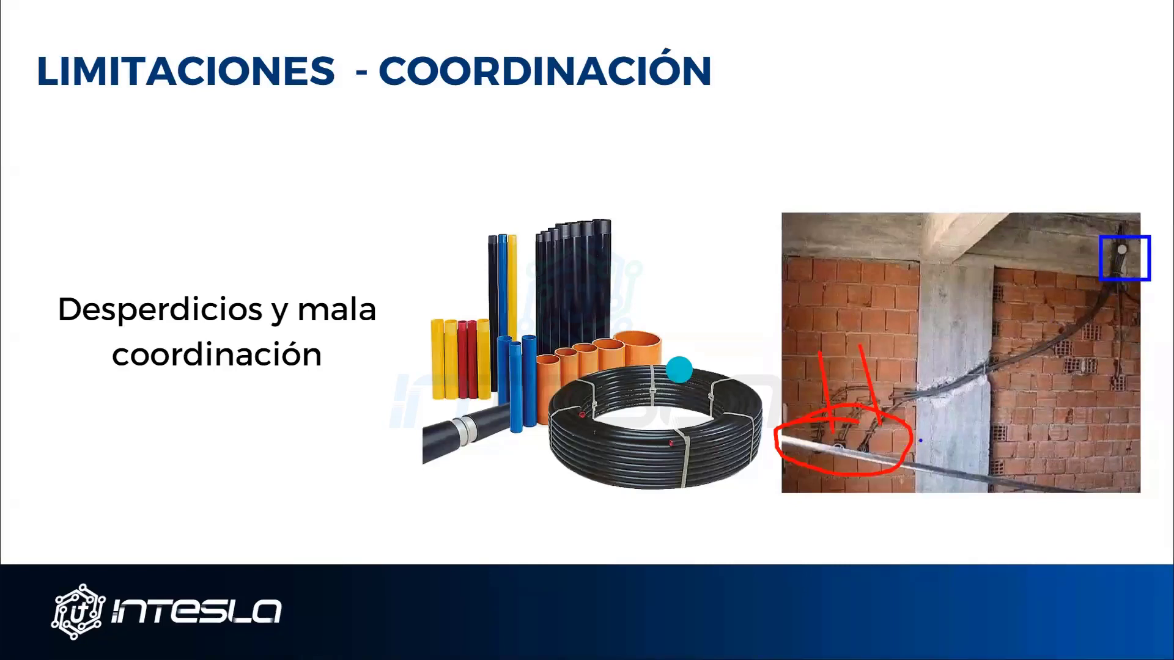
mouse_move(881, 449)
left_mouse_down()
mouse_move(1067, 404)
mouse_move(1112, 262)
left_mouse_up()
mouse_move(1010, 434)
left_mouse_down()
mouse_move(1032, 463)
mouse_move(1064, 452)
left_mouse_up()
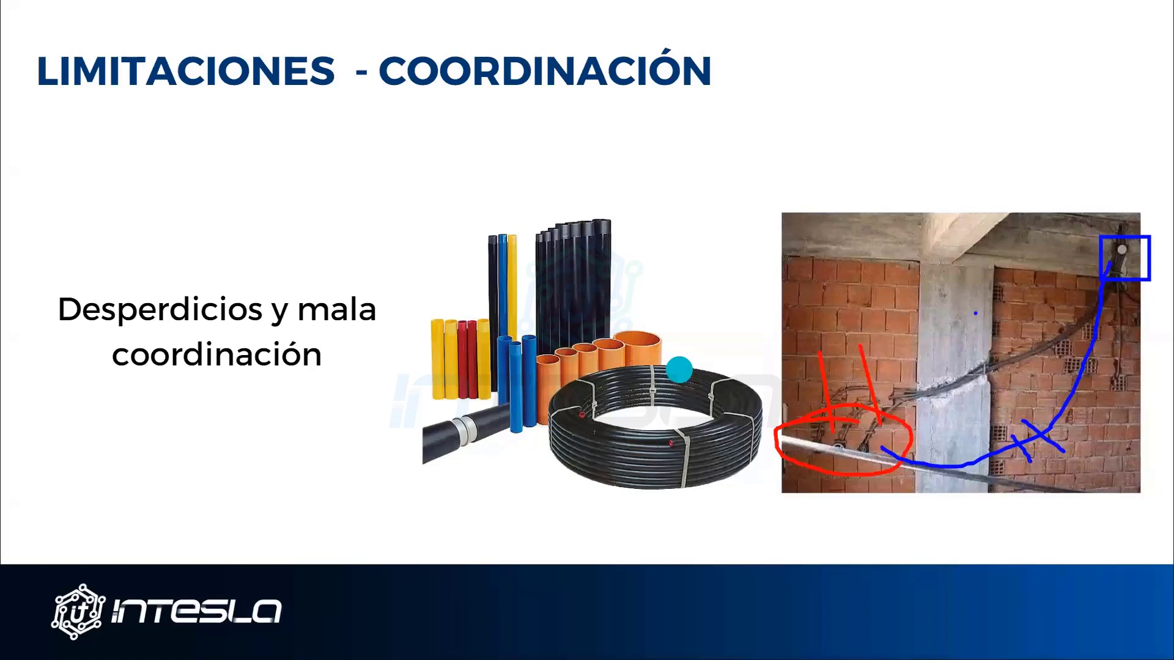
left_click(975, 313)
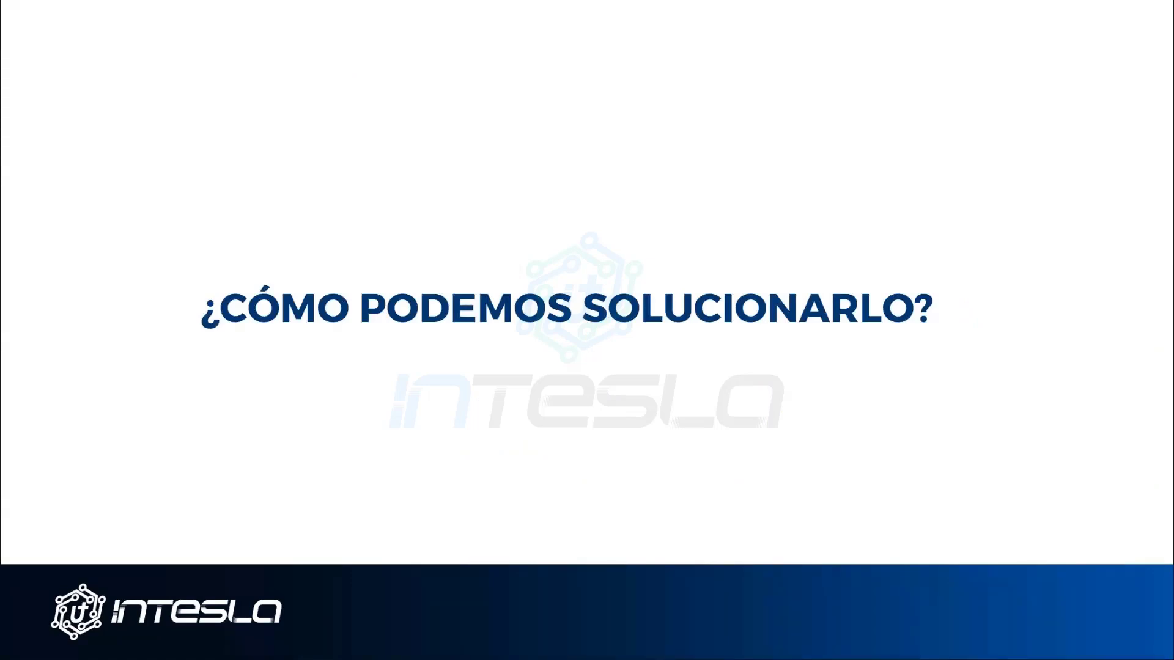
Advance past the BIM slide, then select the linked house model in 3D and zoom onto it
key("Right")
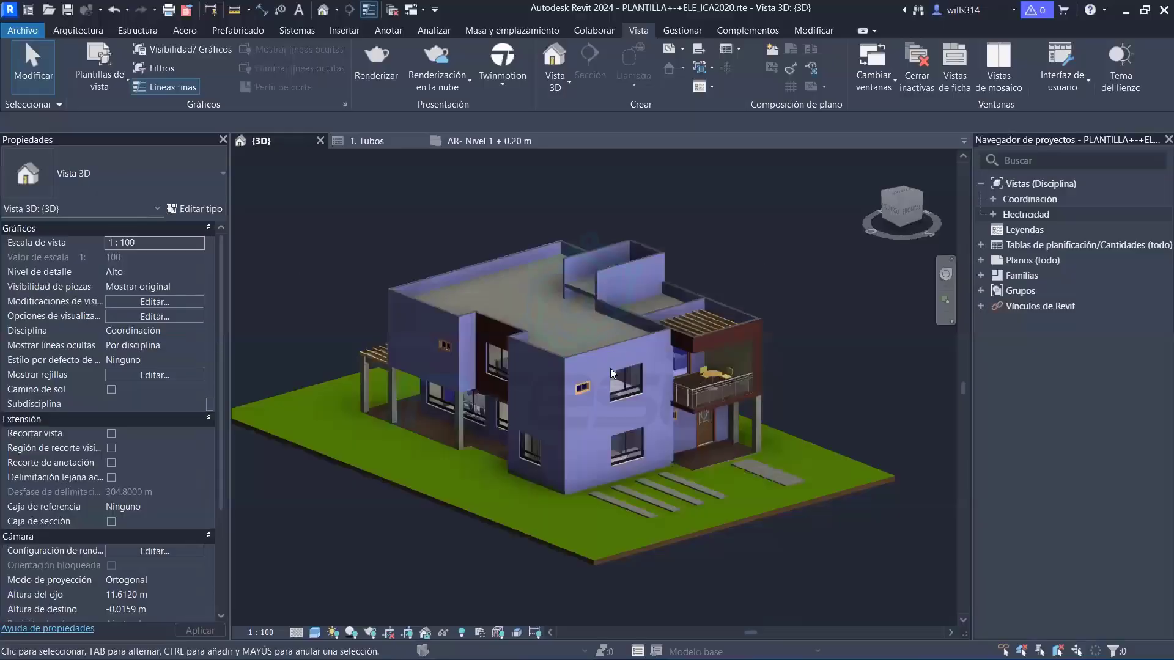
left_click(327, 471)
scroll(465, 478, "up", 1)
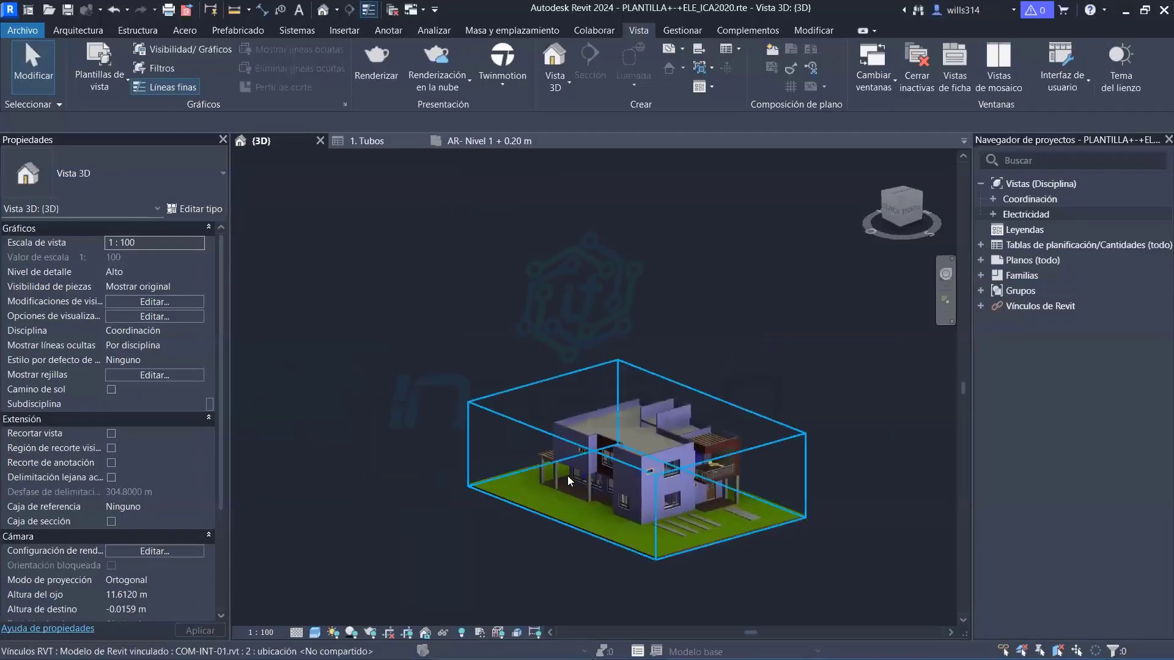
scroll(462, 428, "up", 2)
scroll(460, 392, "up", 2)
middle_click_drag(459, 393, 439, 387)
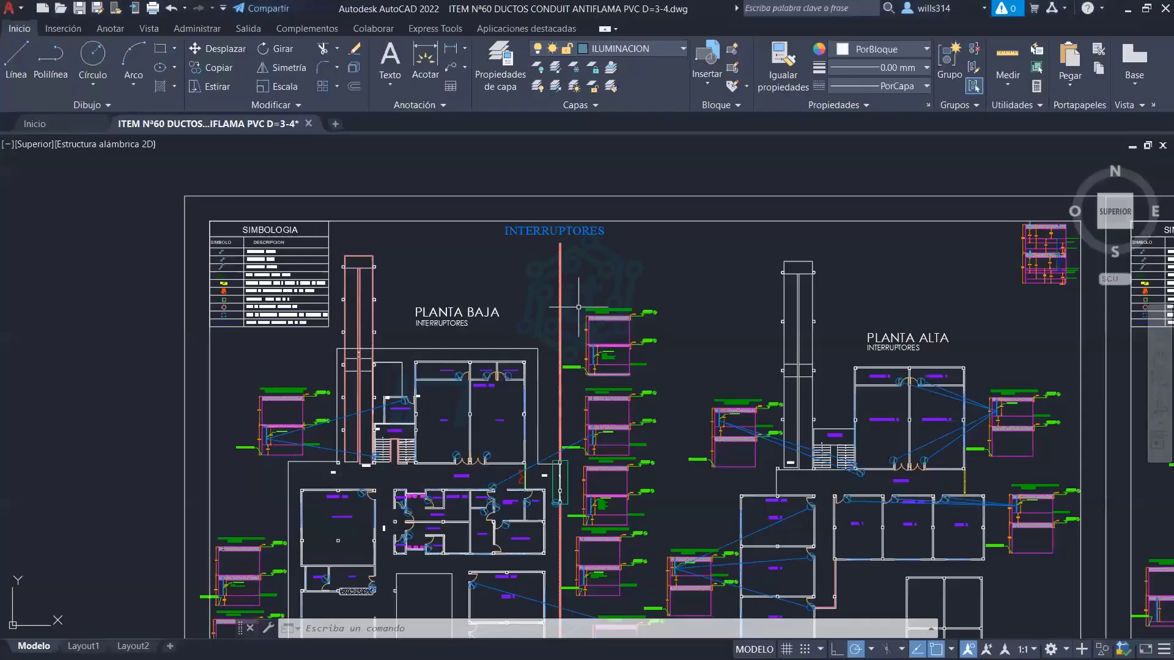
Zoom out and pan to survey the row of six drawing sheets
middle_click_drag(640, 469, 450, 446)
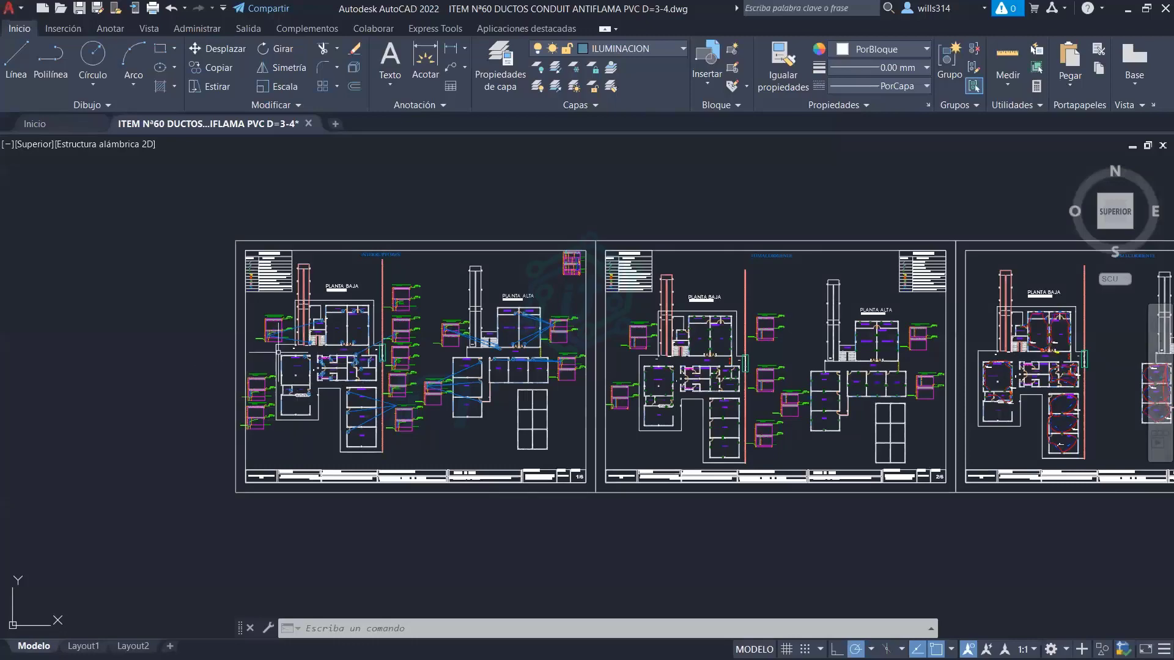
scroll(374, 458, "down", 6)
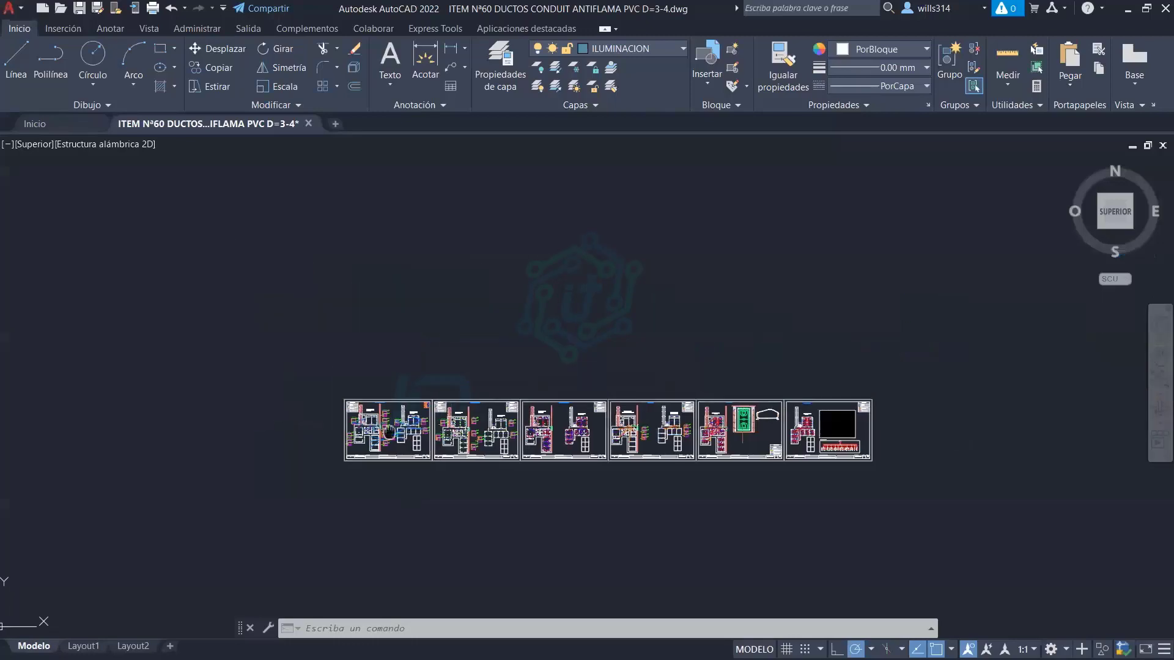
middle_click_drag(428, 441, 298, 441)
scroll(298, 441, "up", 2)
scroll(301, 404, "up", 3)
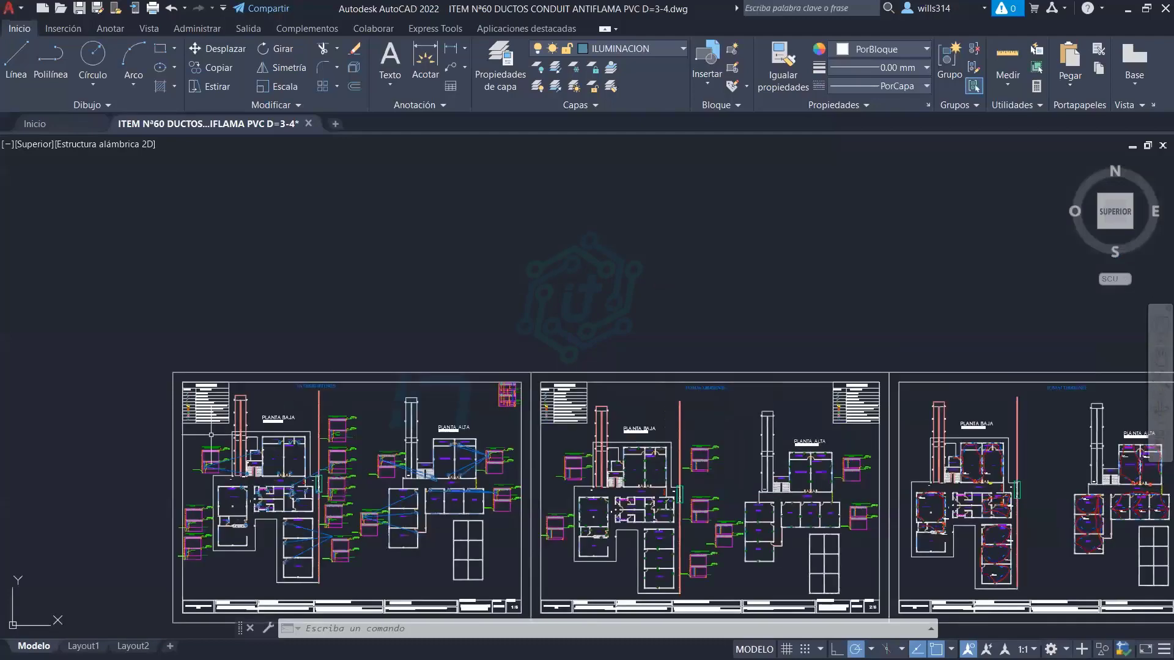
scroll(306, 331, "up", 3)
scroll(305, 330, "down", 4)
scroll(269, 348, "up", 1)
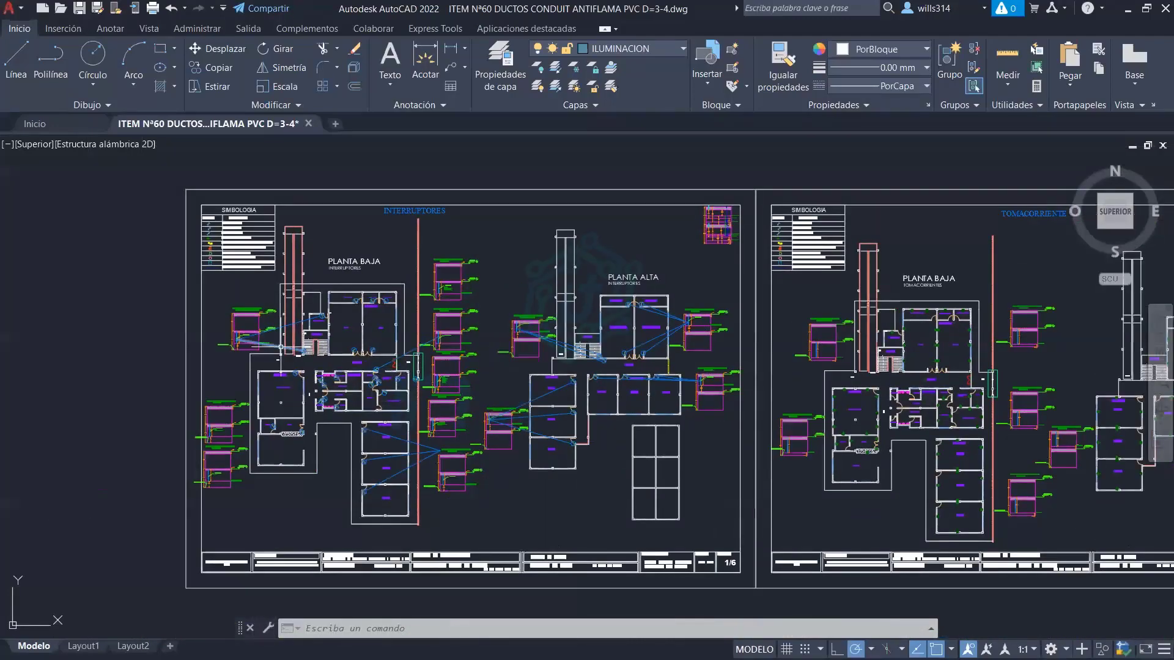
scroll(257, 360, "up", 3)
scroll(257, 360, "down", 2)
scroll(366, 367, "up", 1)
scroll(458, 379, "up", 1)
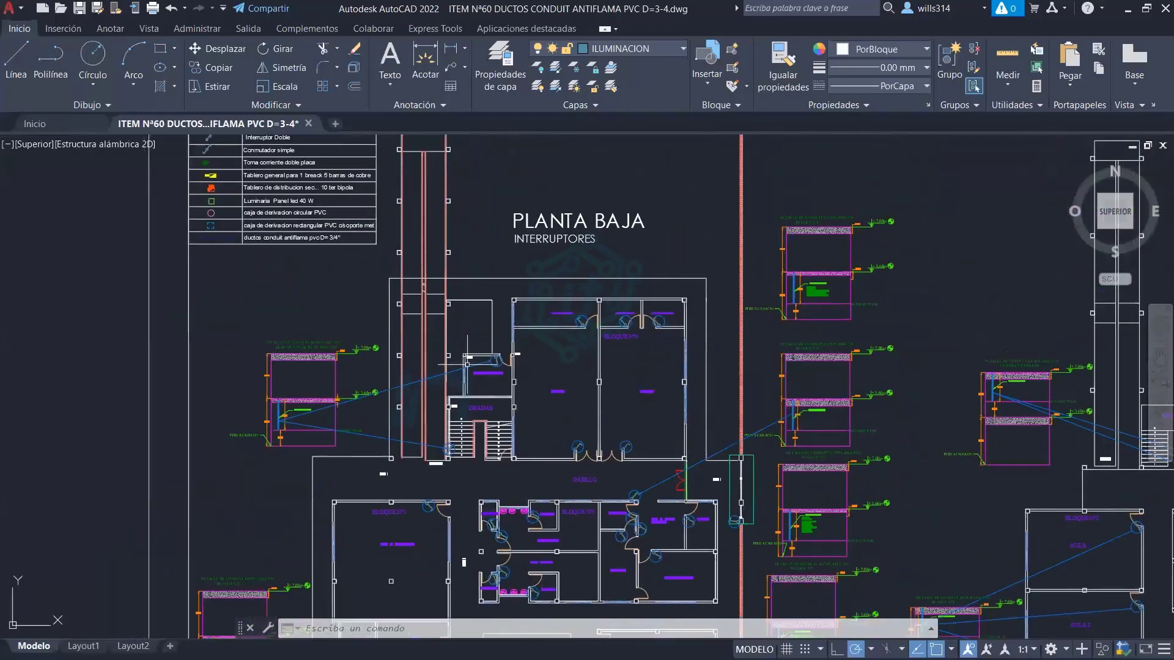
Zoom in on the PLANTA BAJA title and its symbol legend
mouse_move(483, 367)
middle_mouse_down()
mouse_move(496, 396)
mouse_move(428, 426)
middle_mouse_up()
scroll(407, 403, "up", 4)
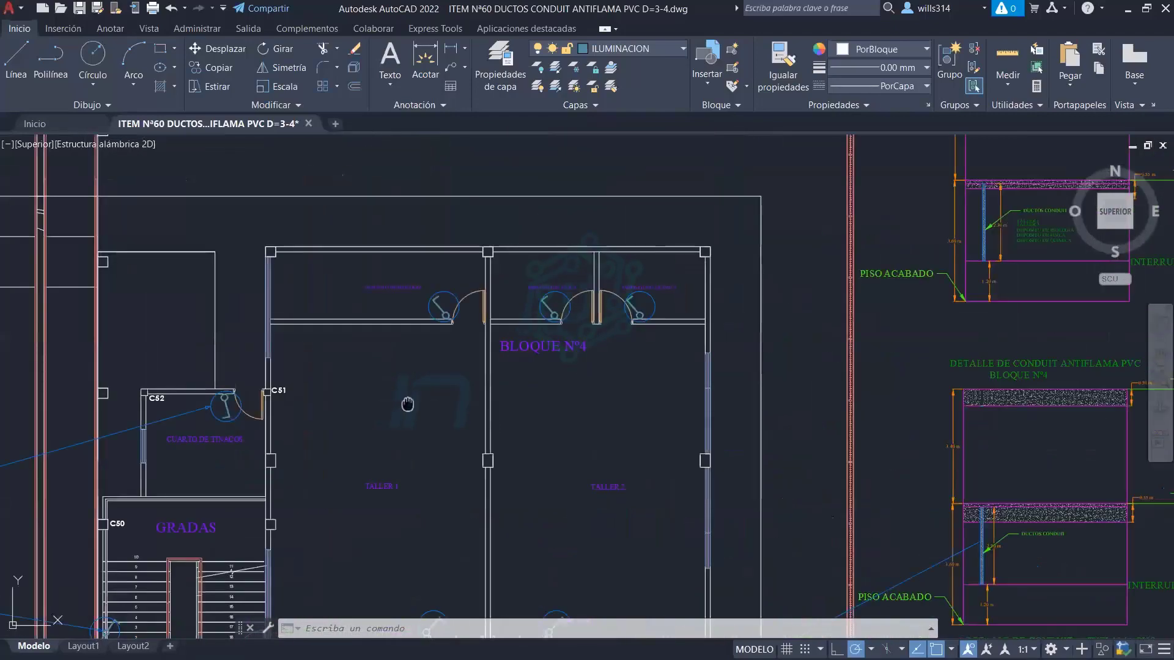
scroll(408, 404, "down", 4)
scroll(416, 379, "up", 4)
scroll(424, 352, "down", 4)
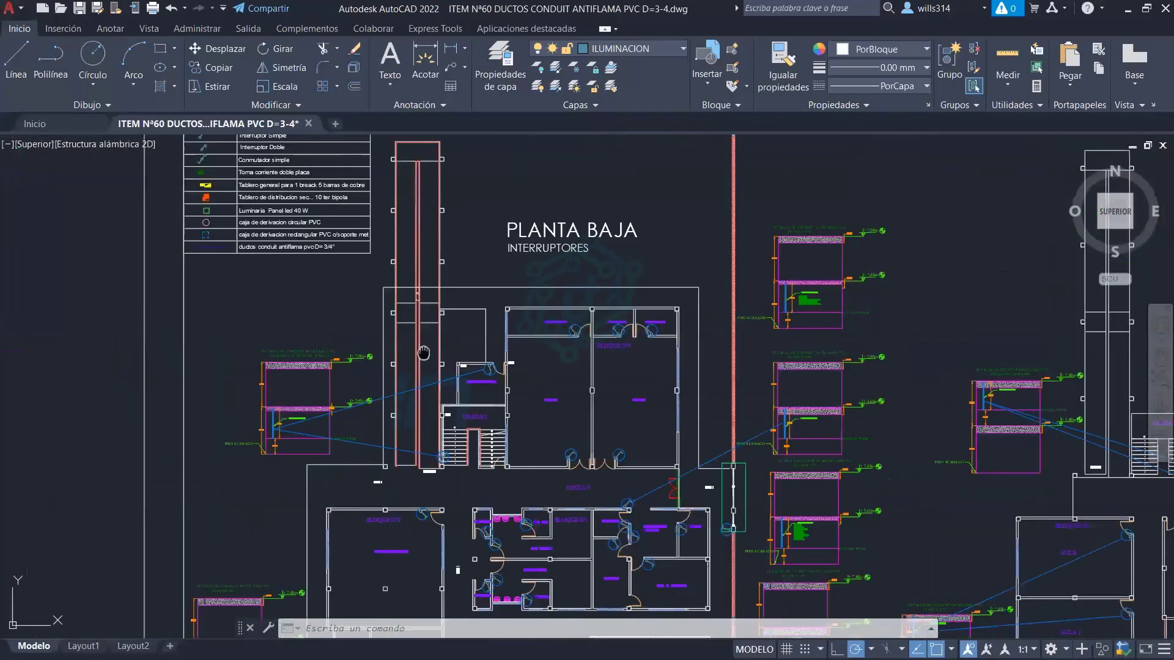
middle_click_drag(424, 353, 525, 555)
scroll(367, 415, "up", 4)
scroll(343, 395, "down", 7)
scroll(485, 418, "up", 1)
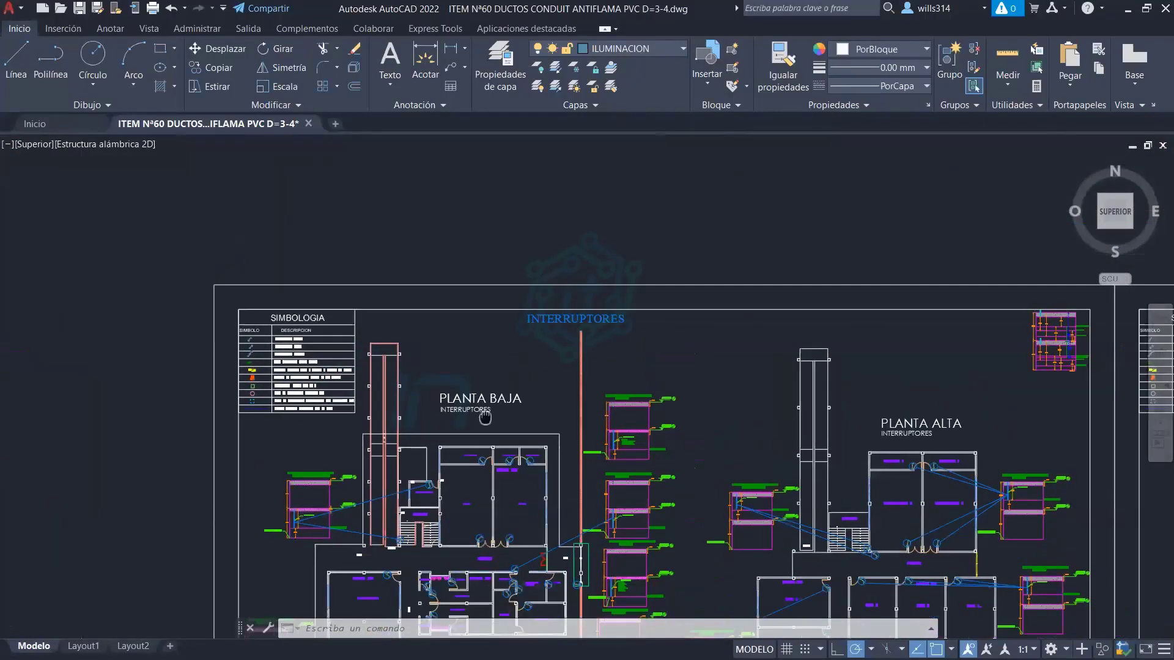
Pan past the PLANTA ALTA plan to the PANTALLAS ground-floor plan and BLOQUE Nº4 rooms
mouse_move(485, 418)
middle_mouse_down()
mouse_move(214, 425)
mouse_move(110, 274)
middle_mouse_up()
scroll(542, 289, "up", 4)
scroll(542, 290, "down", 5)
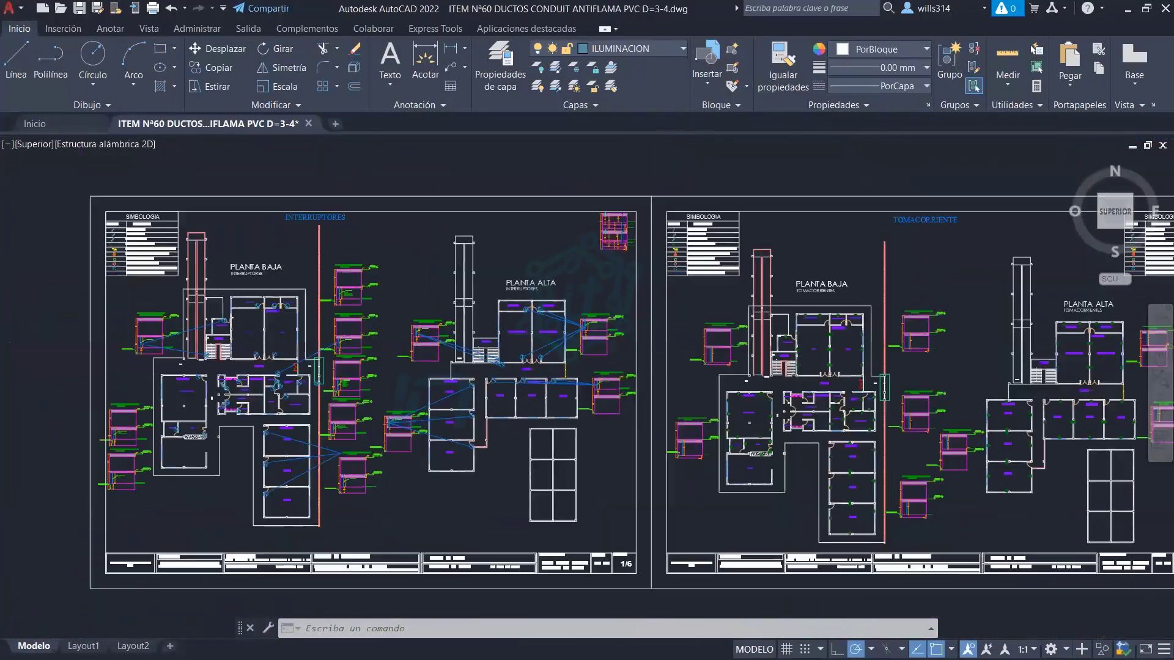
scroll(524, 428, "down", 6)
scroll(524, 461, "up", 1)
scroll(525, 460, "up", 4)
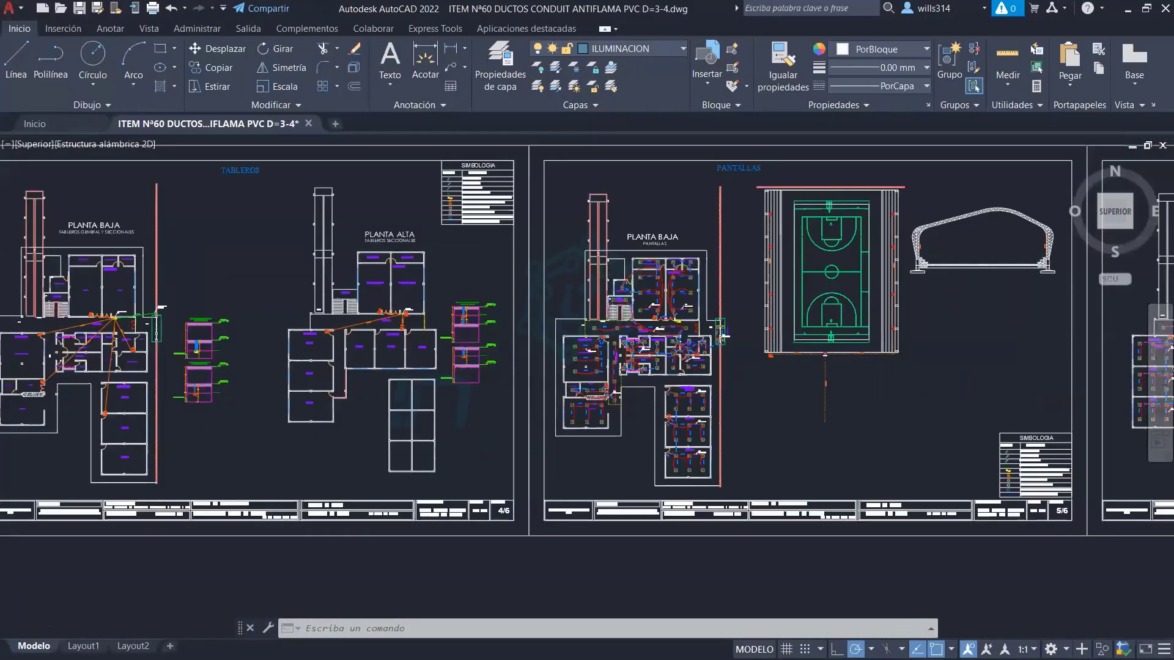
scroll(723, 336, "up", 6)
scroll(432, 369, "down", 2)
mouse_move(432, 369)
middle_mouse_down()
mouse_move(423, 410)
mouse_move(346, 393)
mouse_move(190, 389)
middle_mouse_up()
mouse_move(463, 167)
middle_mouse_down()
mouse_move(461, 245)
mouse_move(406, 435)
mouse_move(437, 550)
middle_mouse_up()
scroll(505, 506, "down", 4)
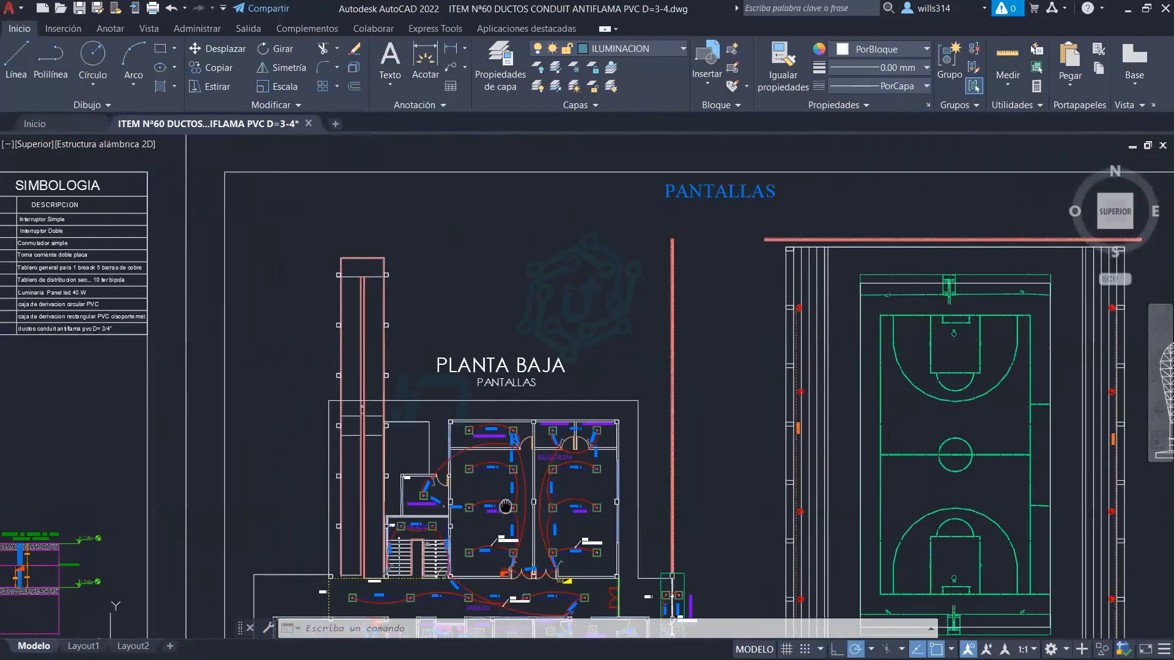
Pan and zoom to frame the ground-floor classroom blocks of the PLANTA BAJA PANTALLAS plan
mouse_move(505, 506)
middle_mouse_down()
mouse_move(427, 279)
mouse_move(431, 202)
mouse_move(439, 242)
middle_mouse_up()
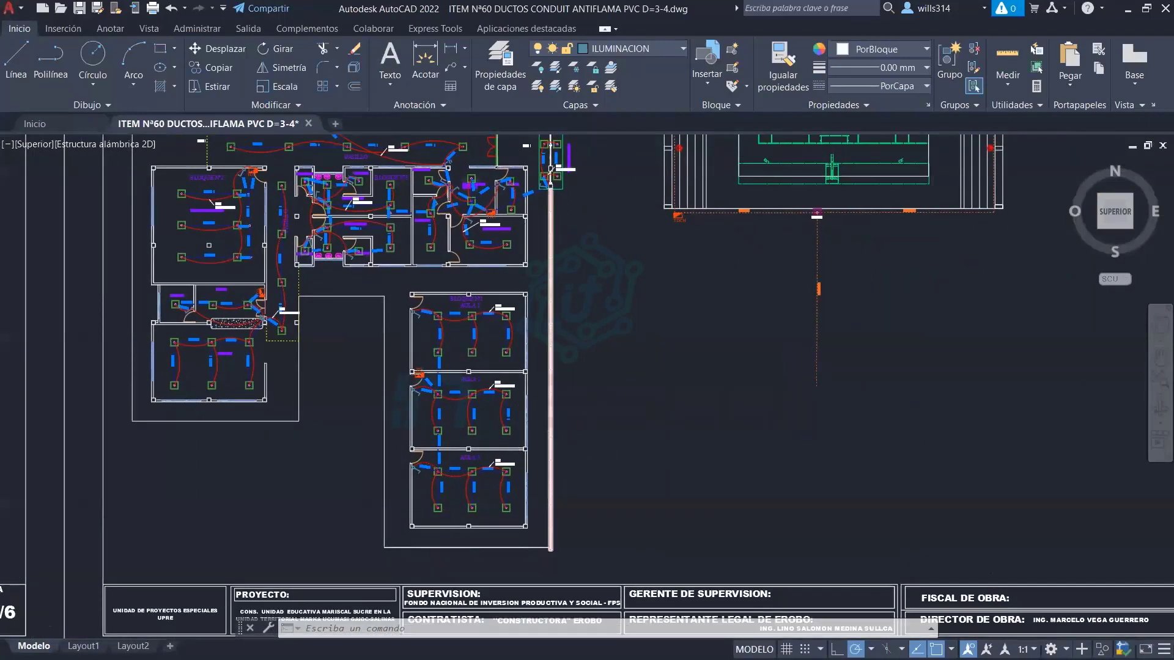
scroll(553, 386, "up", 2)
scroll(553, 385, "down", 2)
middle_click_drag(553, 385, 576, 404)
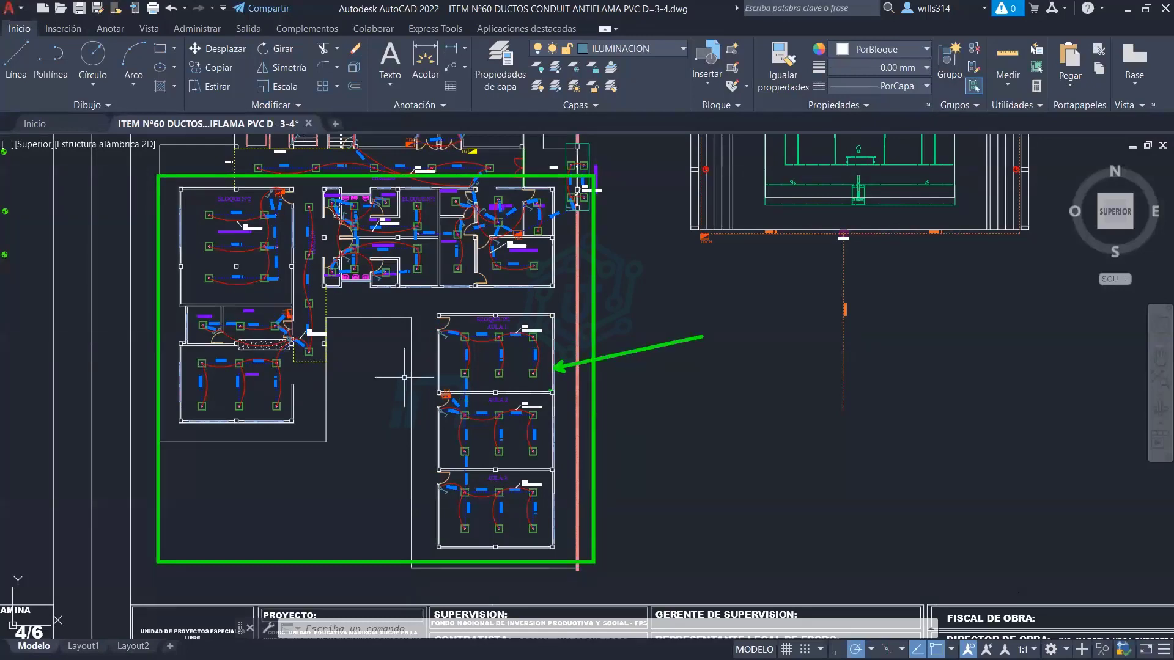
Zoom into BLOQUE Nº1 AULA 1 to read the L= circuit lengths, then zoom out and pan across the sheets
scroll(523, 348, "up", 3)
scroll(437, 385, "up", 2)
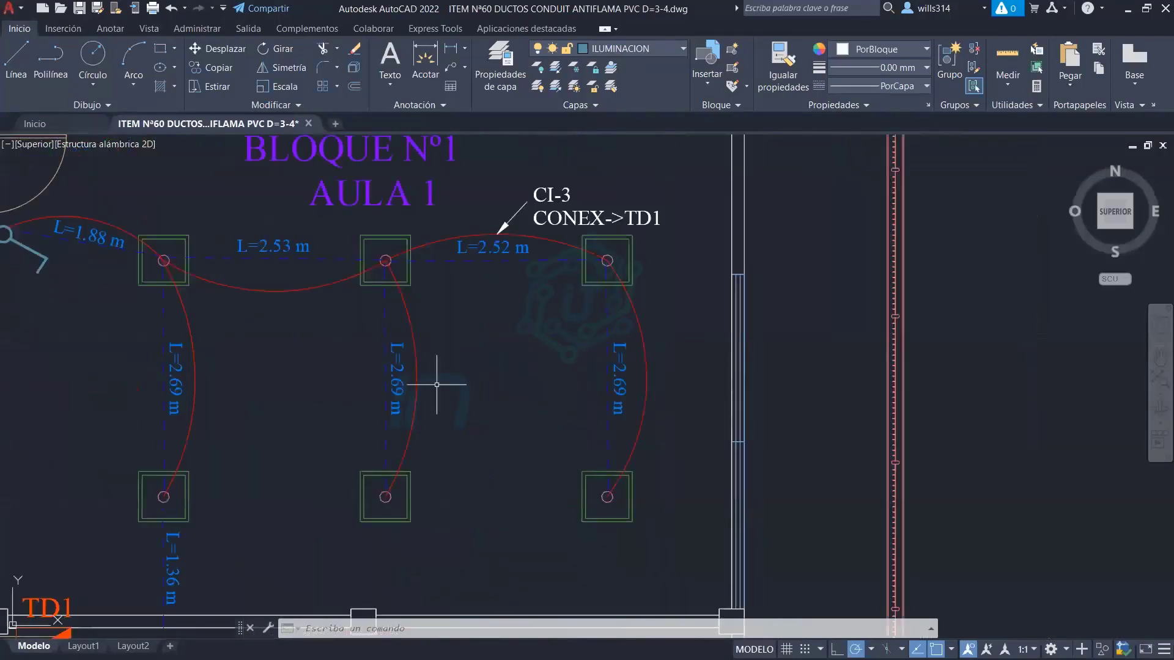
scroll(437, 385, "down", 2)
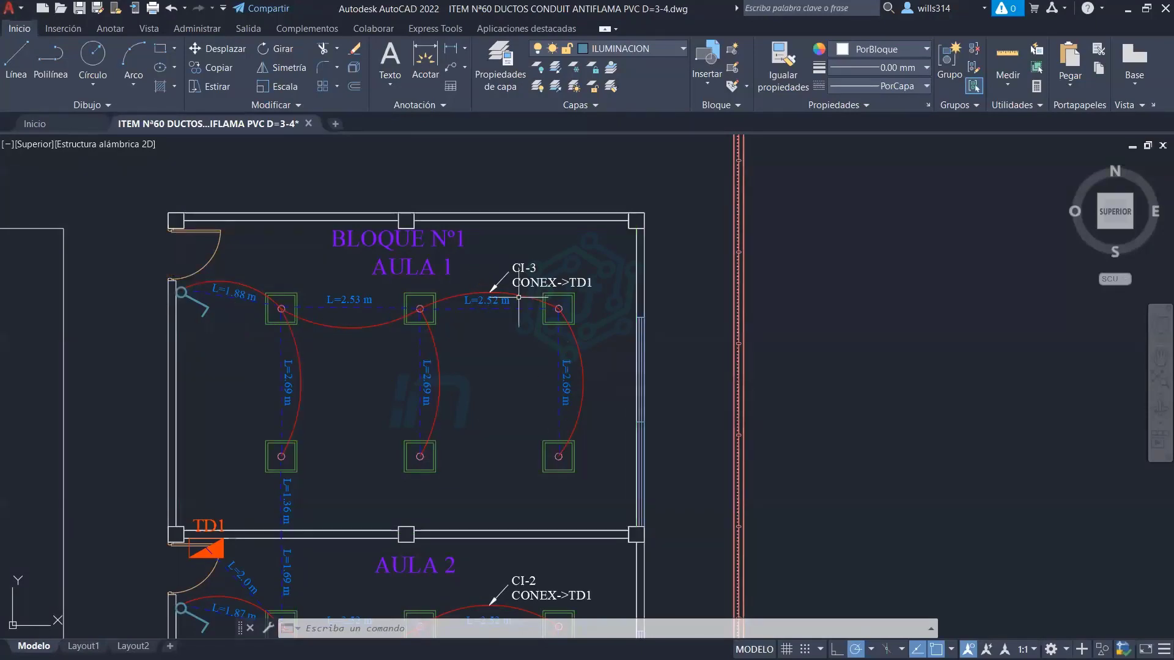
scroll(520, 309, "down", 3)
scroll(520, 309, "down", 4)
mouse_move(527, 347)
middle_mouse_down()
mouse_move(545, 383)
mouse_move(469, 466)
middle_mouse_up()
scroll(545, 382, "down", 2)
scroll(469, 466, "up", 2)
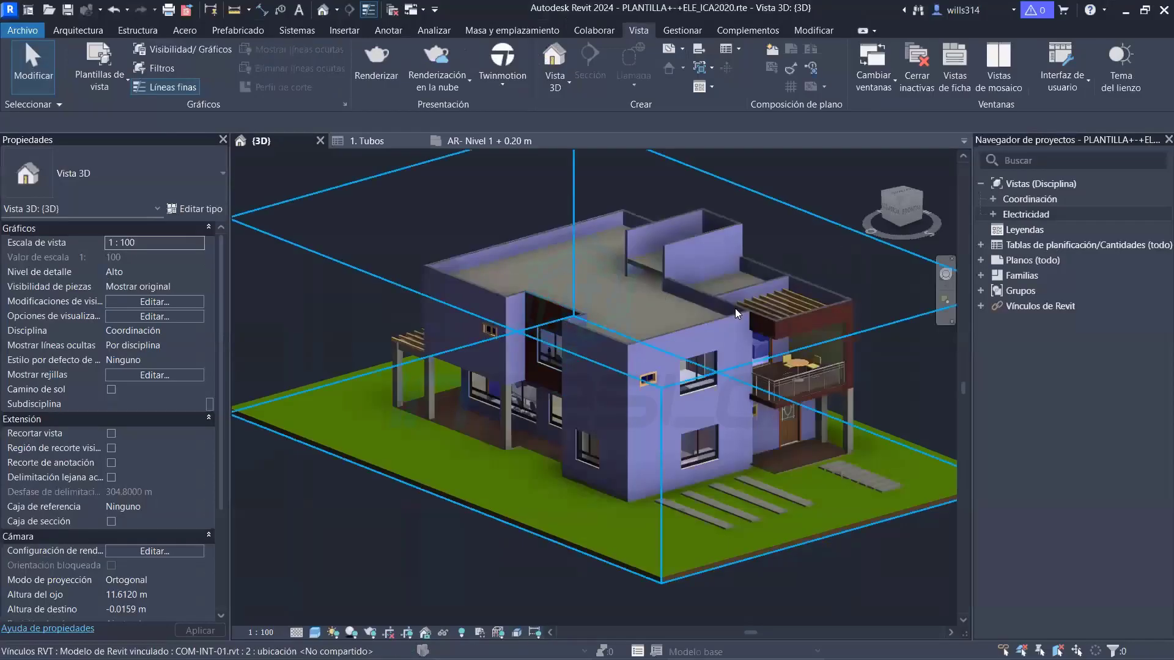
Fit the whole house in the 3D view, then pan, zoom and orbit to see other sides
key("z")
key("f")
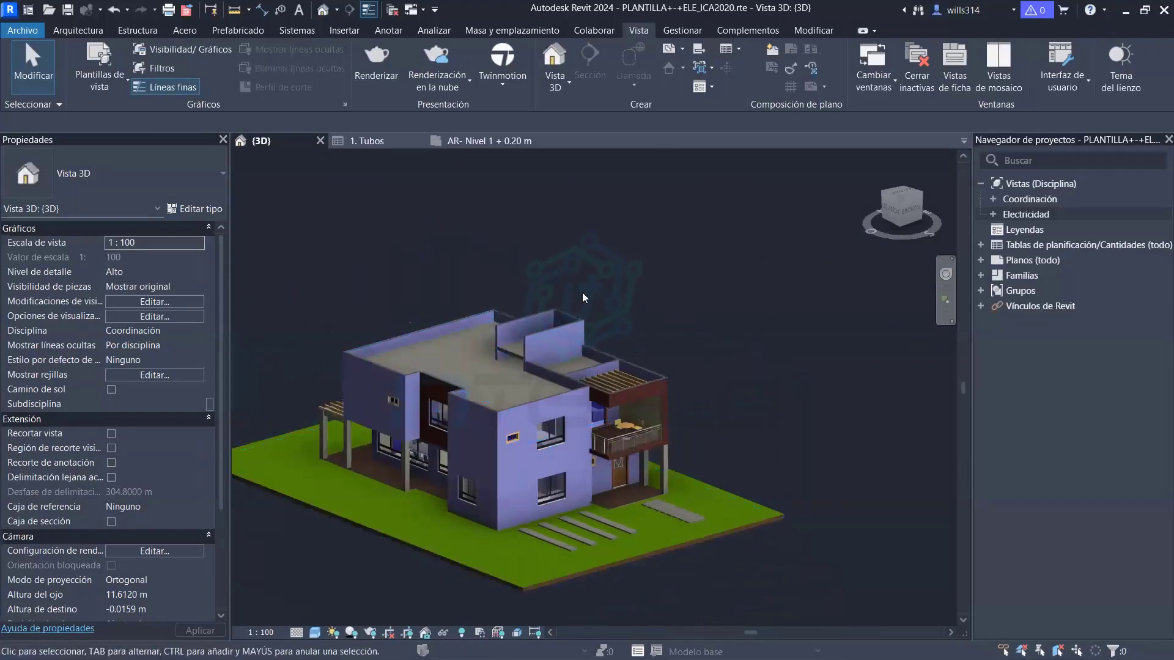
middle_click_drag(583, 298, 635, 277)
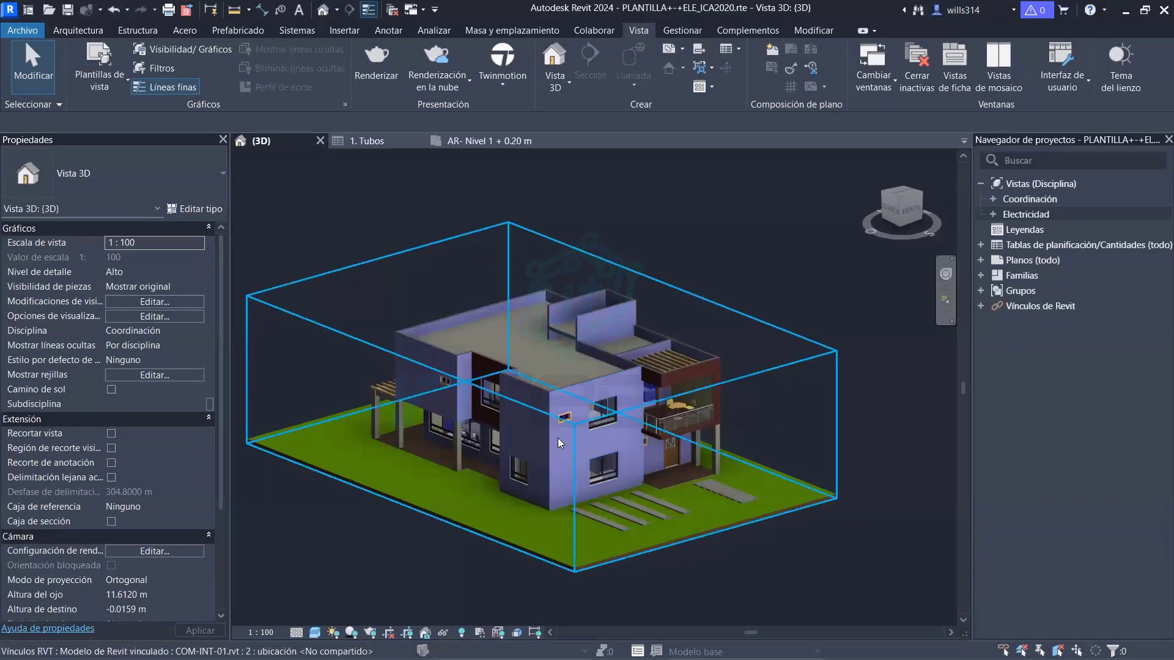
mouse_move(560, 442)
middle_mouse_down("shift")
mouse_move(499, 432)
mouse_move(481, 528)
middle_mouse_up("shift")
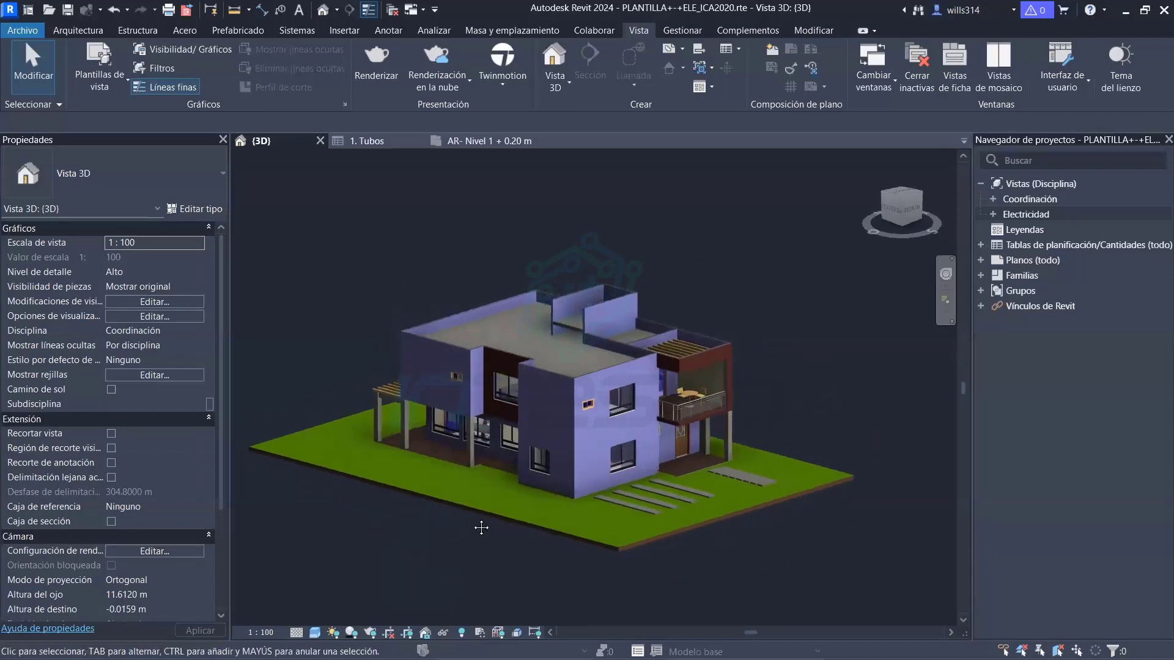
scroll(604, 342, "up", 2)
scroll(604, 341, "up", 2)
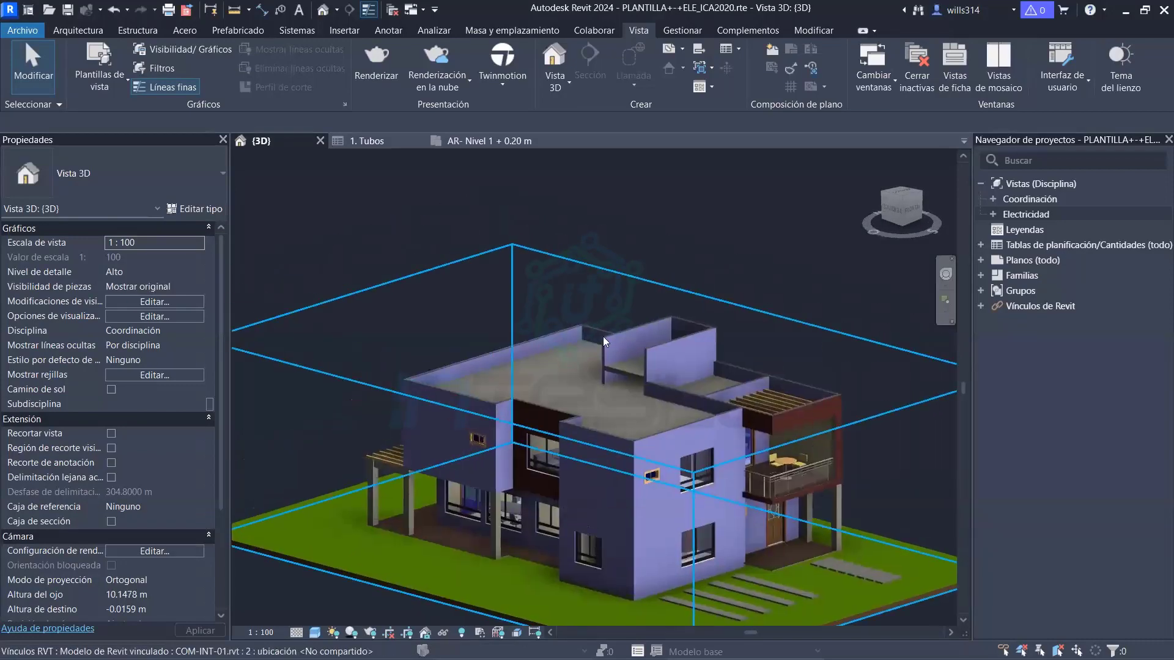
scroll(605, 341, "down", 1)
scroll(604, 341, "down", 1)
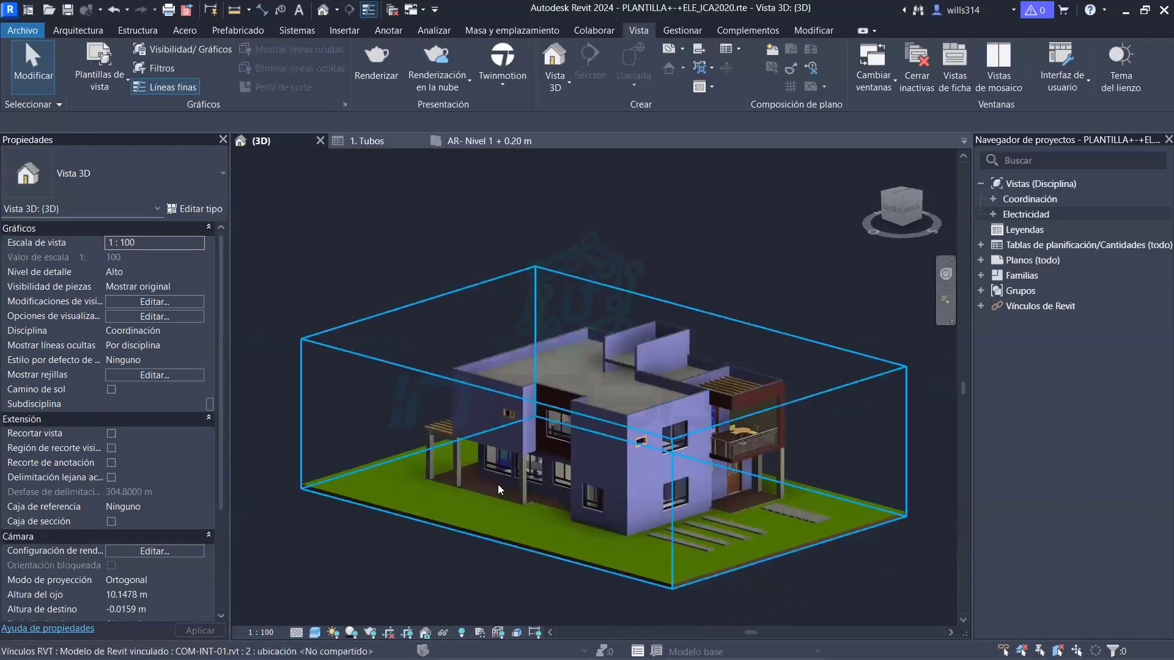
scroll(500, 489, "up", 1)
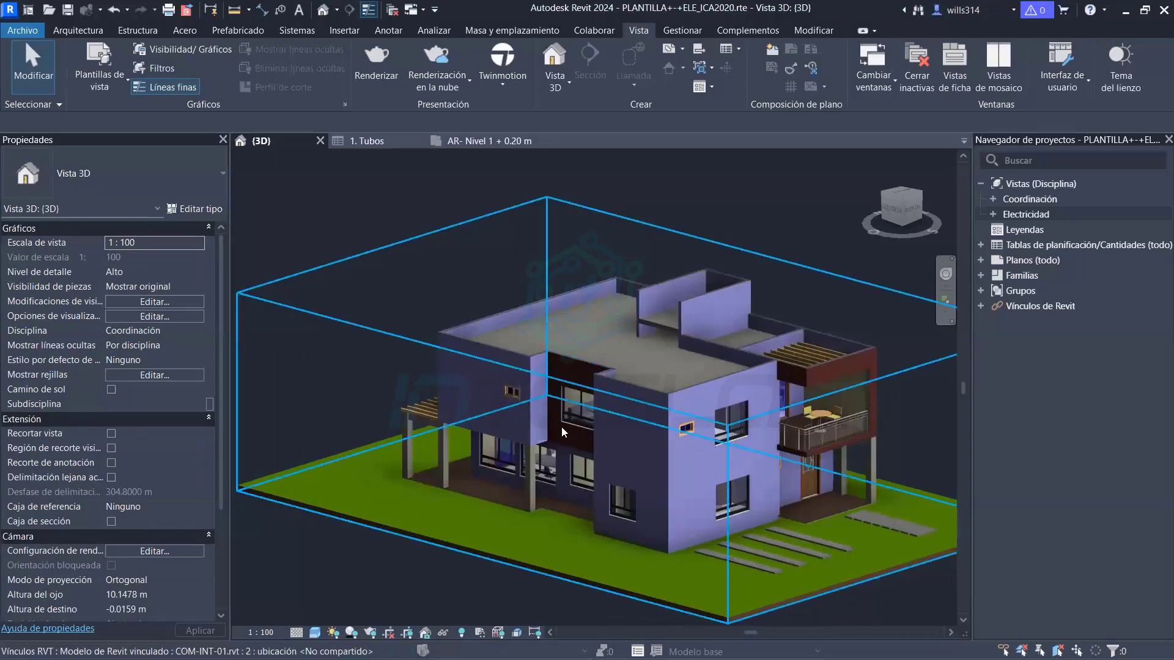
middle_click_drag(553, 464, 512, 428)
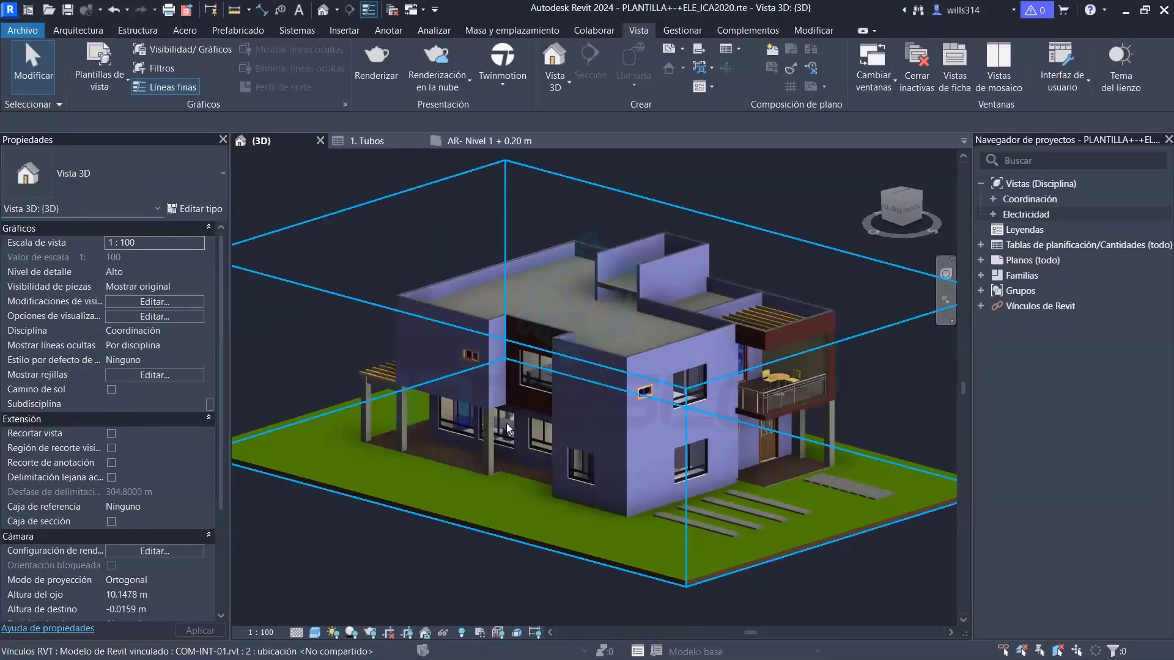
scroll(506, 423, "down", 2)
scroll(499, 446, "up", 4)
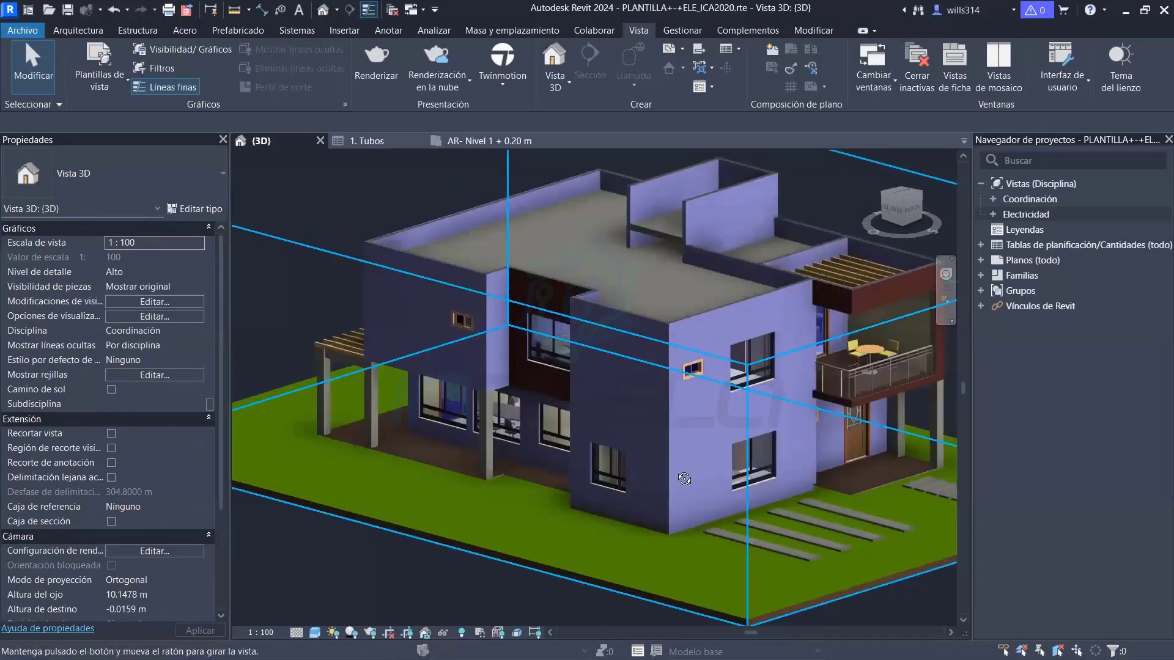
mouse_move(624, 475)
middle_mouse_down("shift")
mouse_move(792, 390)
mouse_move(560, 485)
mouse_move(516, 451)
mouse_move(550, 475)
mouse_move(589, 362)
middle_mouse_up("shift")
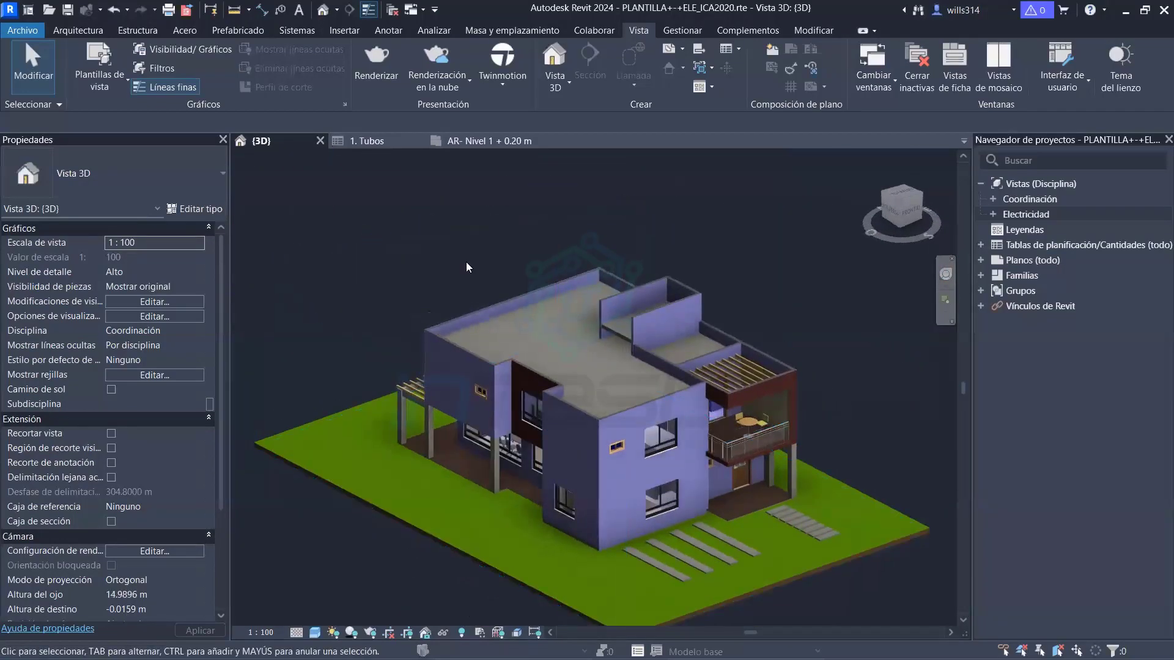
Mark the roof corner with an arrow and boxed 'Arq' note, then select the linked COM-INT-01.rvt model
left_click_drag(316, 232, 474, 281)
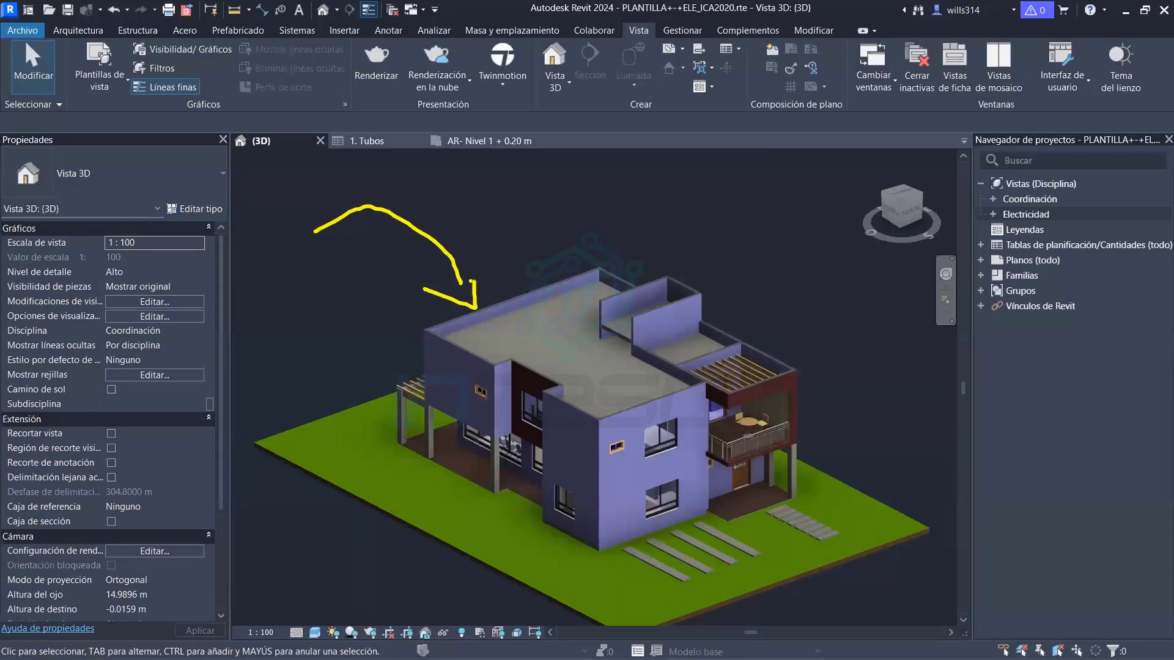
type("t")
type("A")
type("rq")
left_click_drag(442, 172, 536, 222)
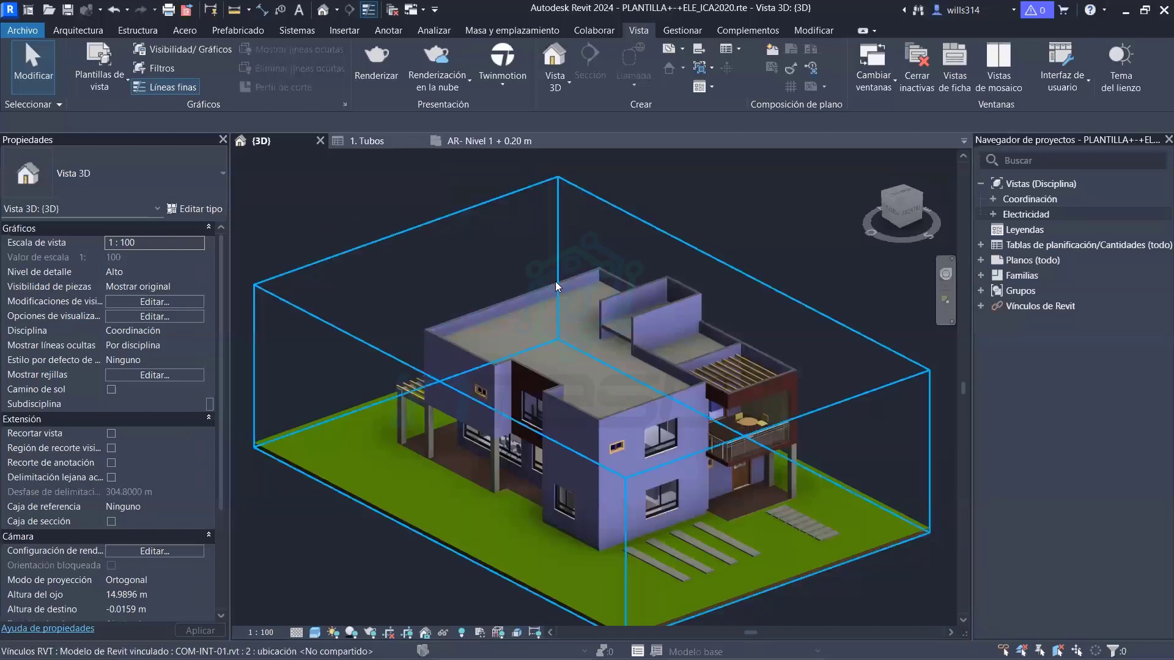
left_click(535, 296)
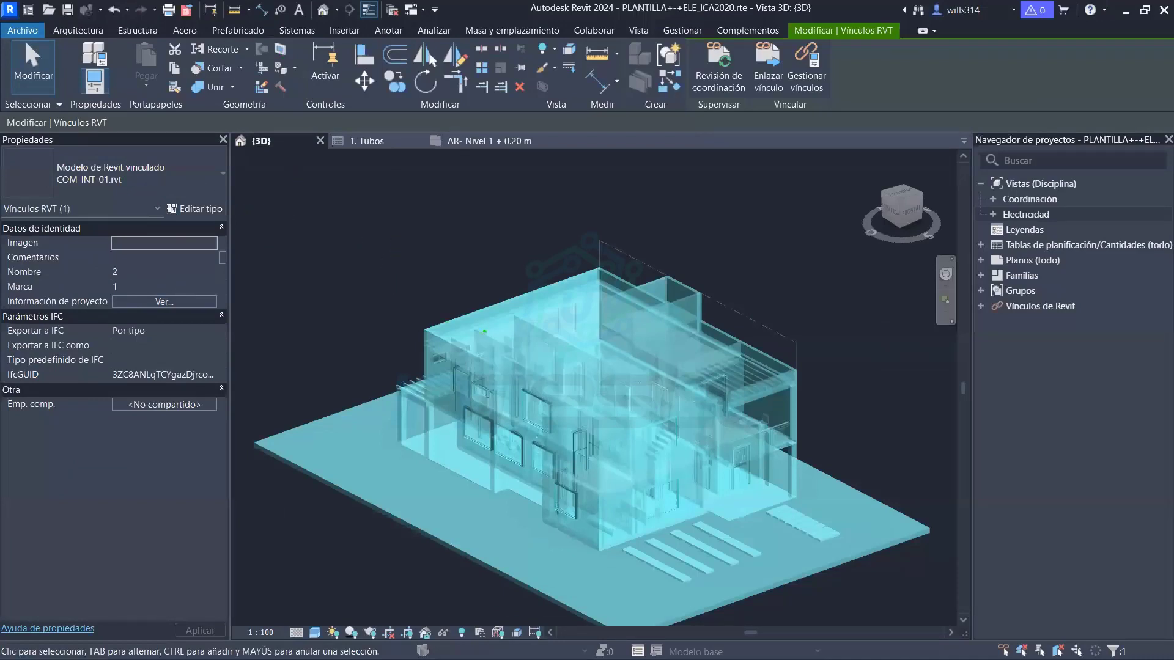
Sketch a stroke to the properties, underline COM-INT-01.rvt, then deselect the linked model
mouse_move(490, 307)
left_mouse_down()
mouse_move(310, 245)
mouse_move(284, 221)
mouse_move(2, 135)
left_mouse_up()
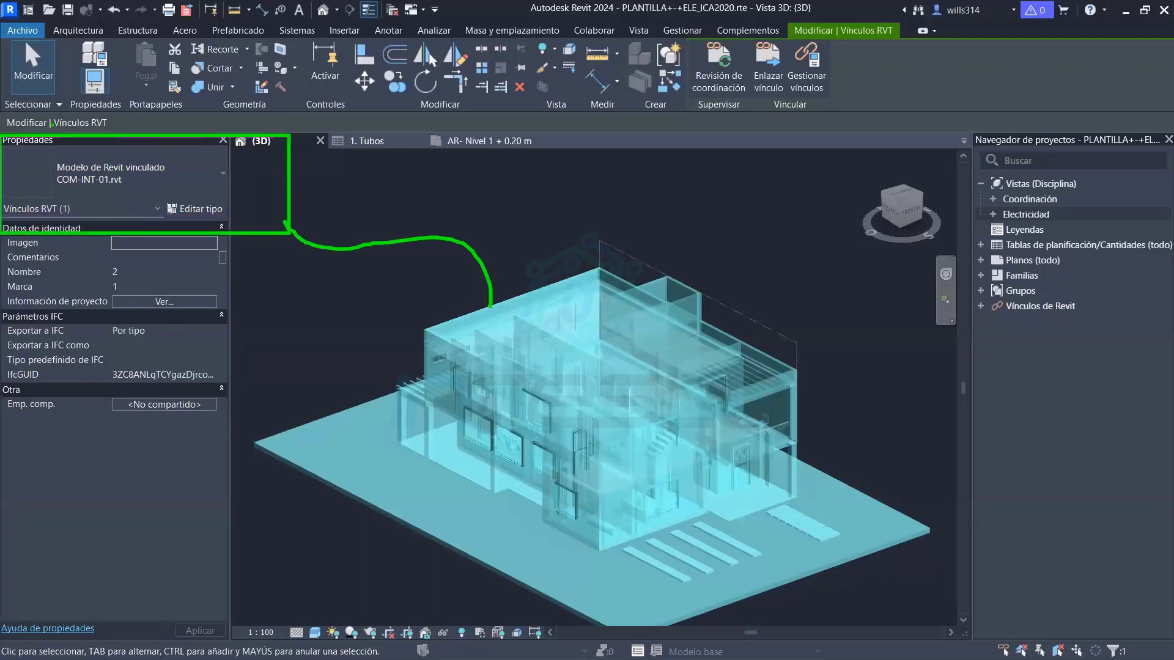
left_click_drag(61, 189, 145, 189)
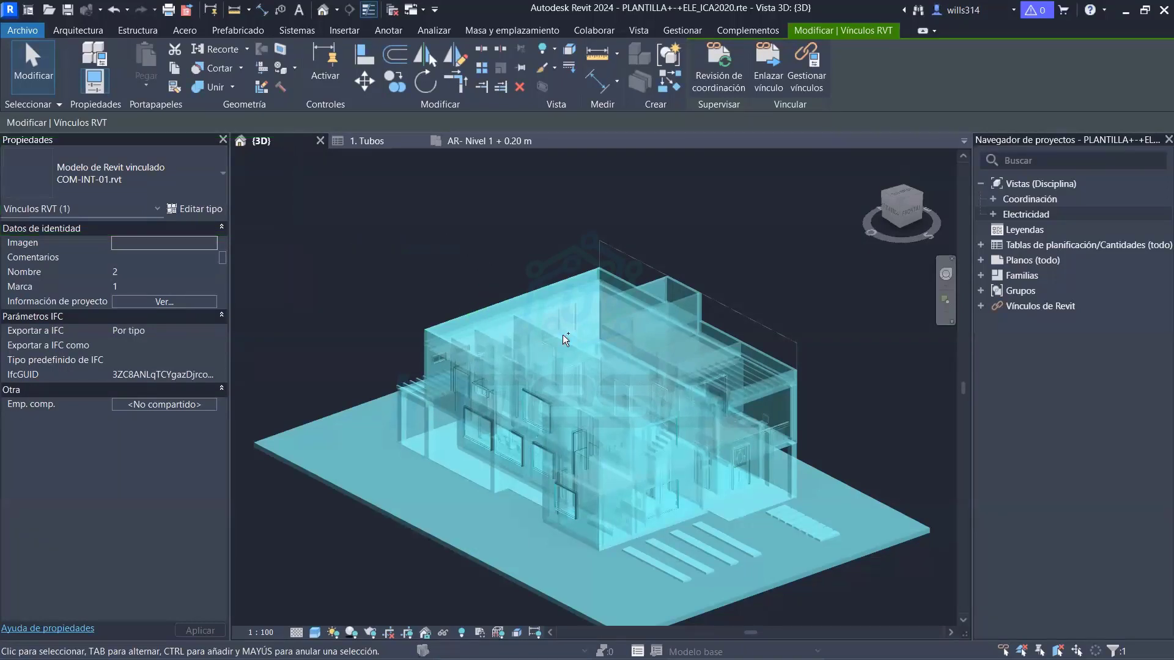
left_click(382, 221)
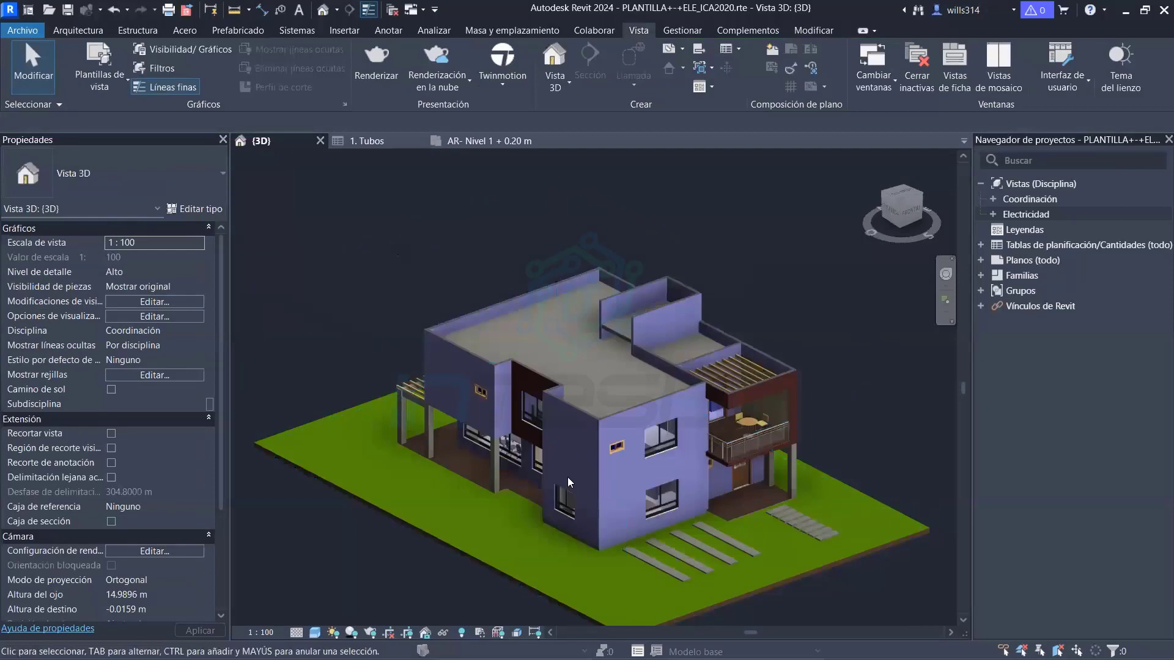
Orbit and zoom the house to a near-elevation view, then a higher isometric angle
scroll(568, 477, "up", 3)
scroll(537, 424, "down", 3)
mouse_move(537, 425)
middle_mouse_down("shift")
mouse_move(510, 346)
mouse_move(526, 367)
middle_mouse_up("shift")
scroll(563, 504, "up", 2)
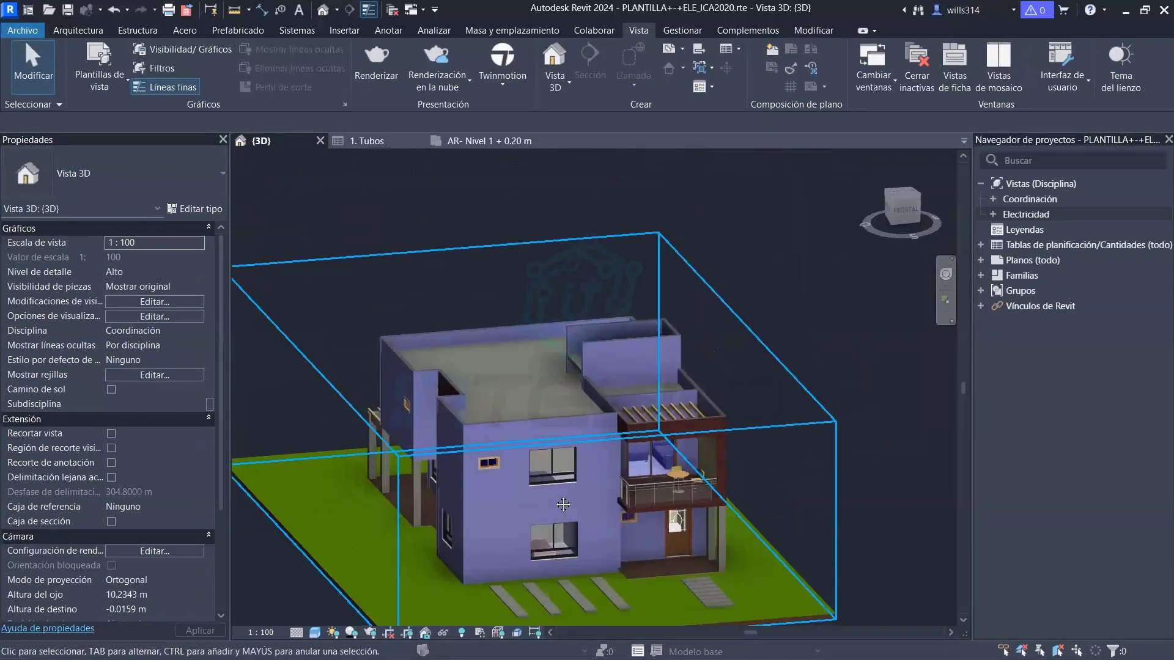
scroll(563, 504, "down", 2)
middle_click_drag(563, 504, 547, 456, "shift")
scroll(495, 451, "up", 2)
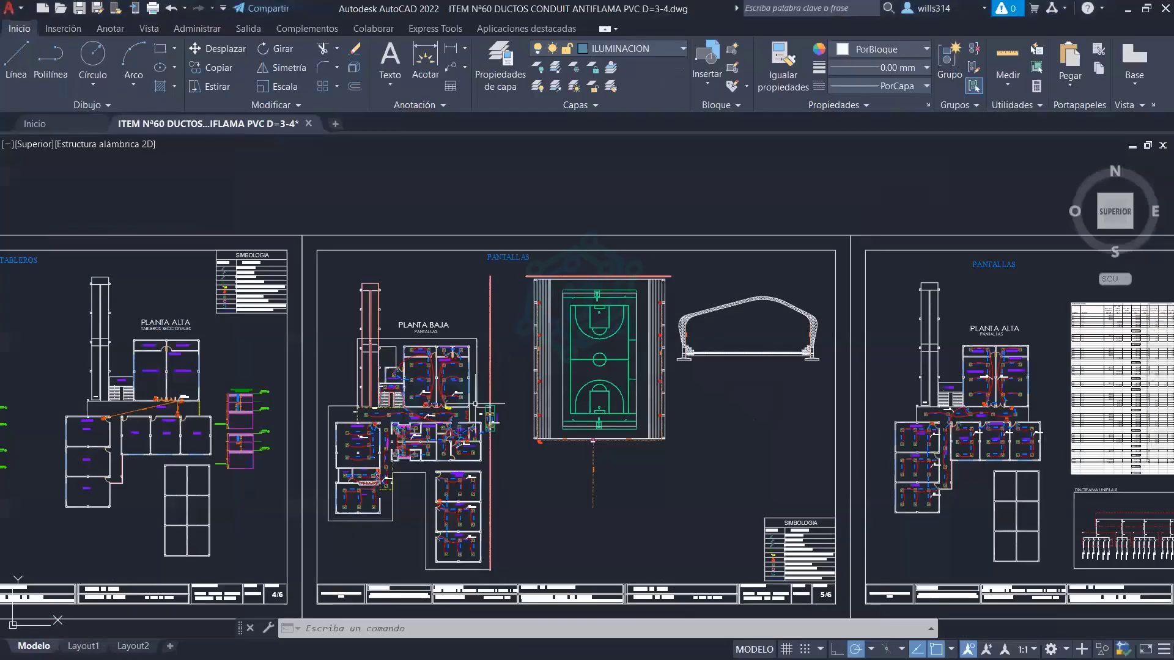
Zoom in on the ground-floor electrical layout near BLOQUE N°2 and the PASILLO
scroll(382, 346, "up", 5)
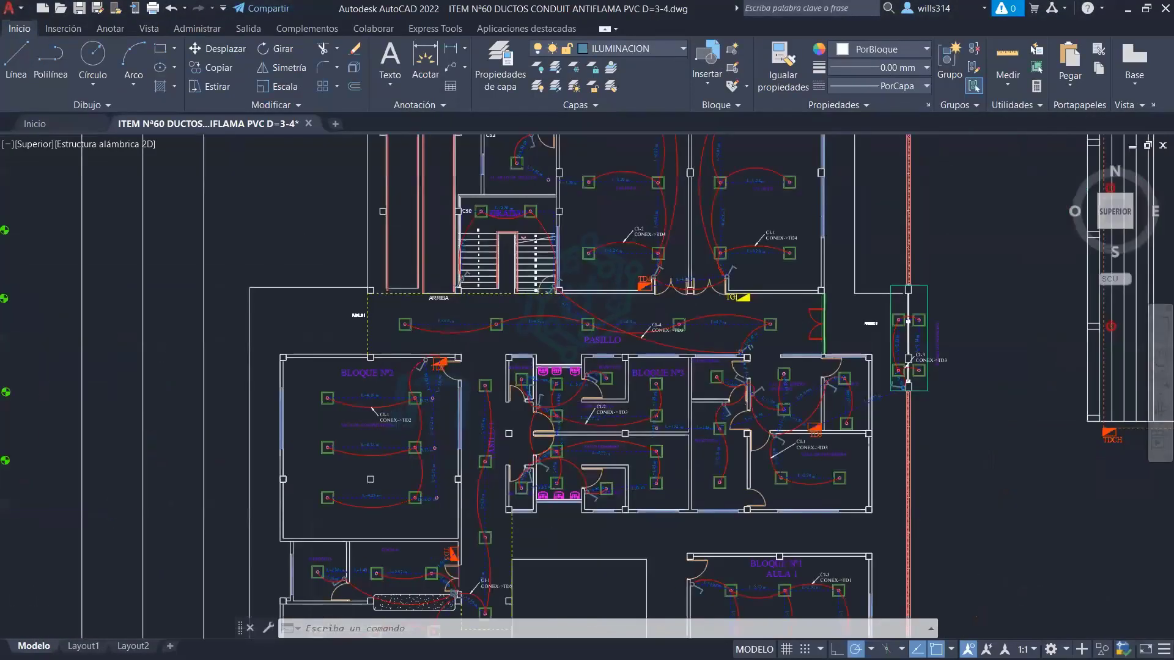
scroll(382, 346, "up", 4)
scroll(383, 346, "down", 2)
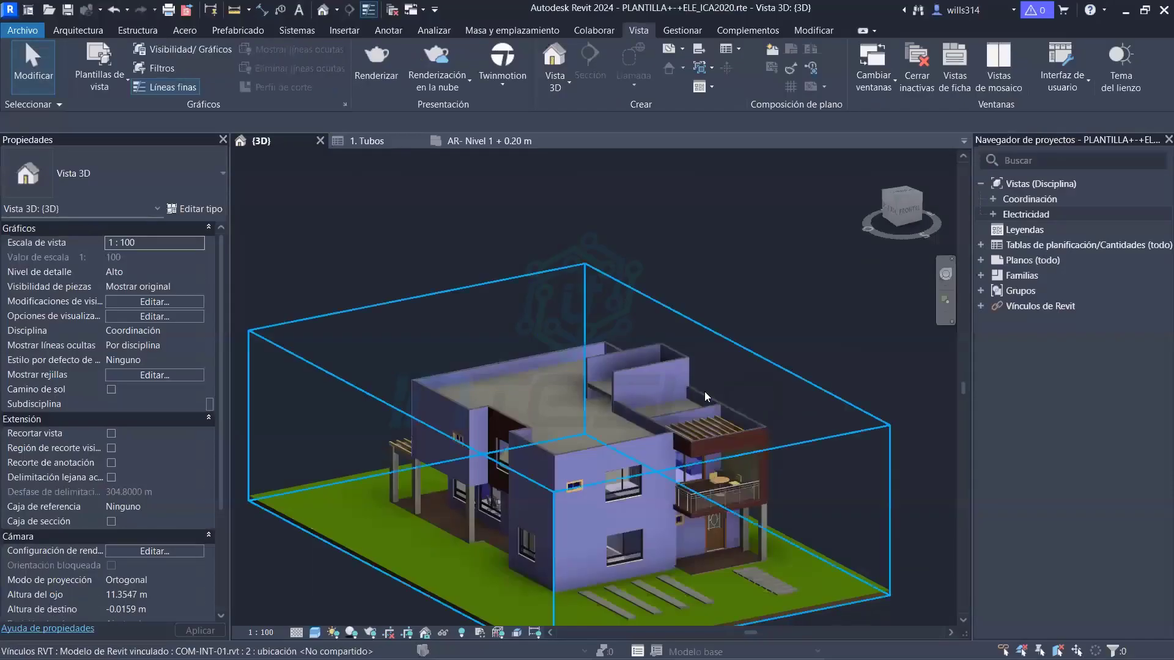
mouse_move(507, 308)
middle_mouse_down("shift")
mouse_move(531, 389)
mouse_move(408, 413)
middle_mouse_up("shift")
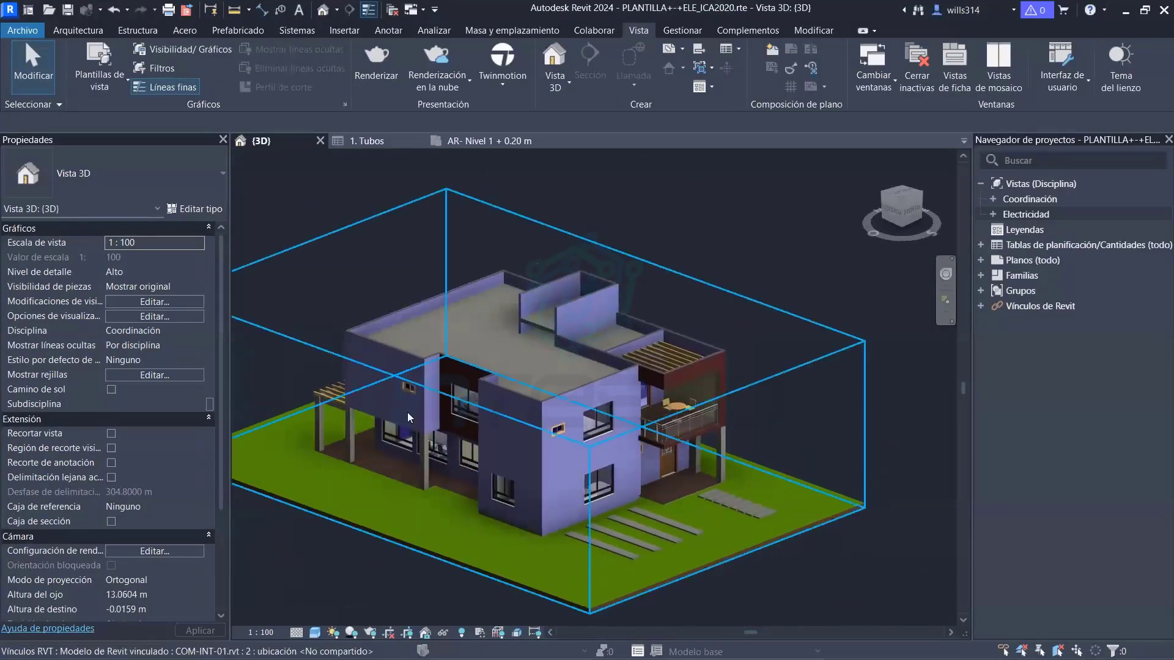
middle_click_drag(479, 202, 570, 253)
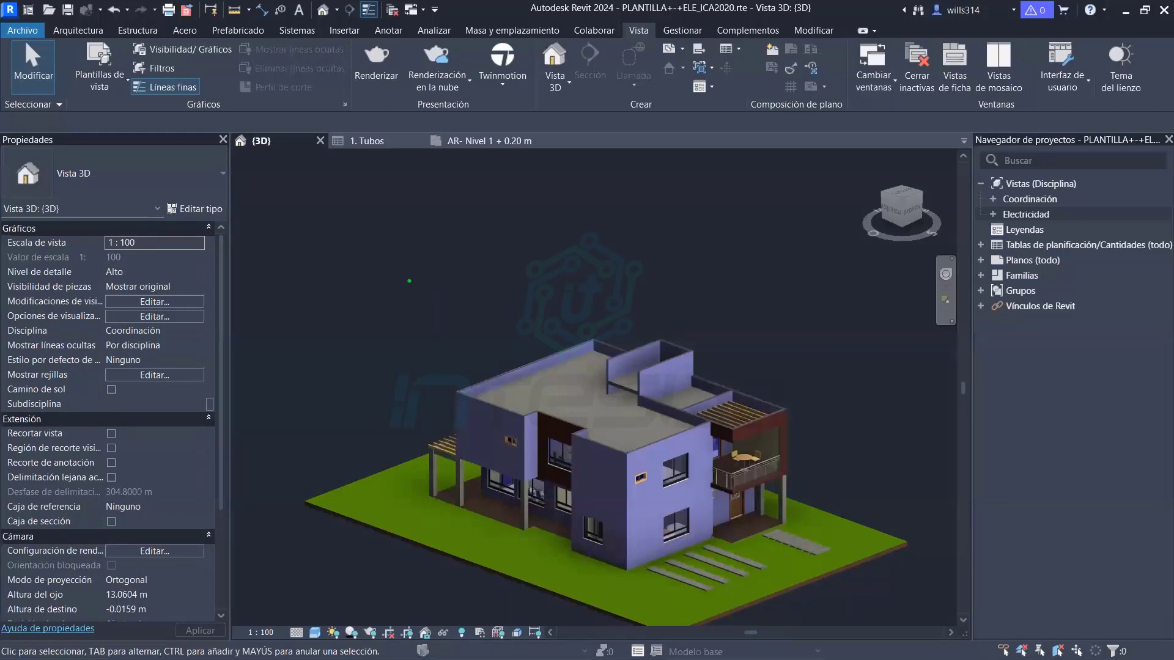
mouse_move(396, 280)
left_mouse_down()
mouse_move(453, 275)
mouse_move(519, 306)
mouse_move(535, 330)
left_mouse_up()
mouse_move(512, 321)
left_mouse_down()
mouse_move(534, 348)
mouse_move(552, 315)
left_mouse_up()
middle_click_drag(551, 238, 527, 232)
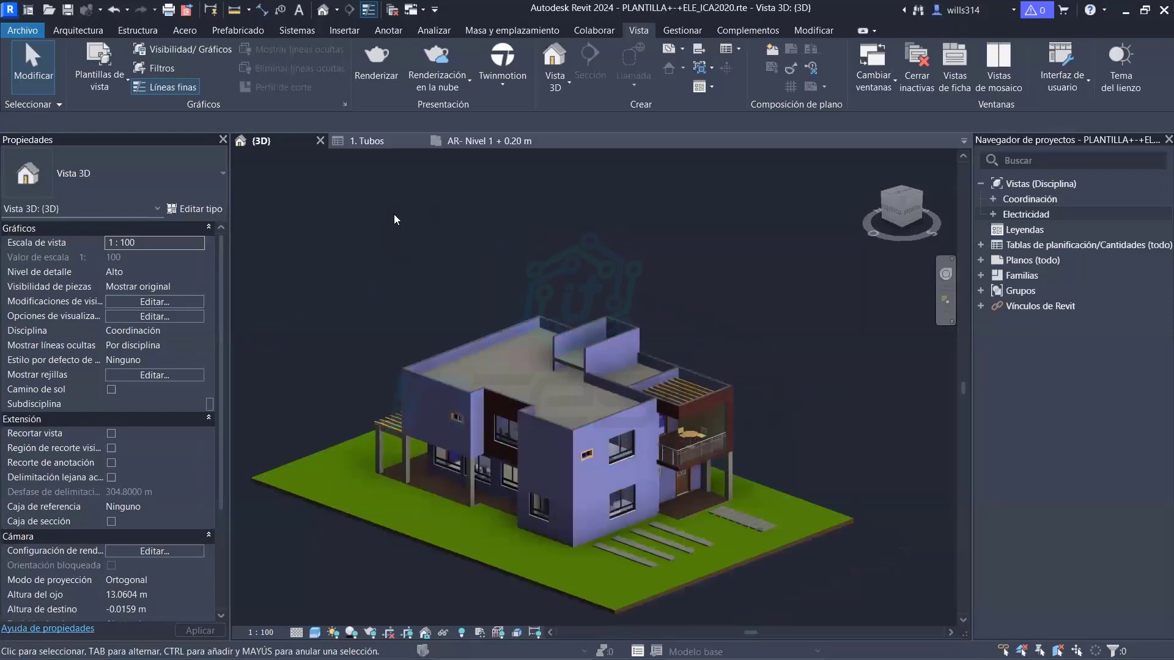
Open the AR- Nivel 1 + 0.20 m floor plan, zoom in, and switch the canvas to a light background
left_click(460, 144)
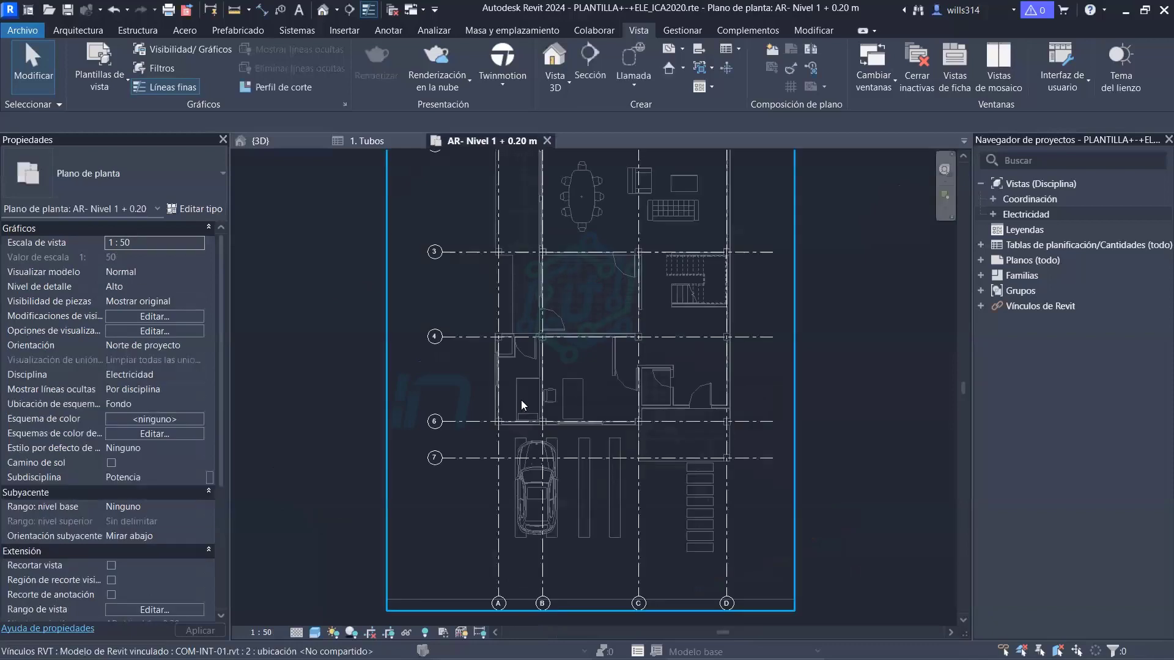
scroll(494, 422, "up", 4)
mouse_move(645, 248)
middle_mouse_down()
mouse_move(560, 345)
mouse_move(514, 468)
middle_mouse_up()
scroll(514, 469, "up", 3)
mouse_move(609, 318)
middle_mouse_down()
mouse_move(418, 406)
mouse_move(527, 394)
middle_mouse_up()
scroll(418, 406, "down", 1)
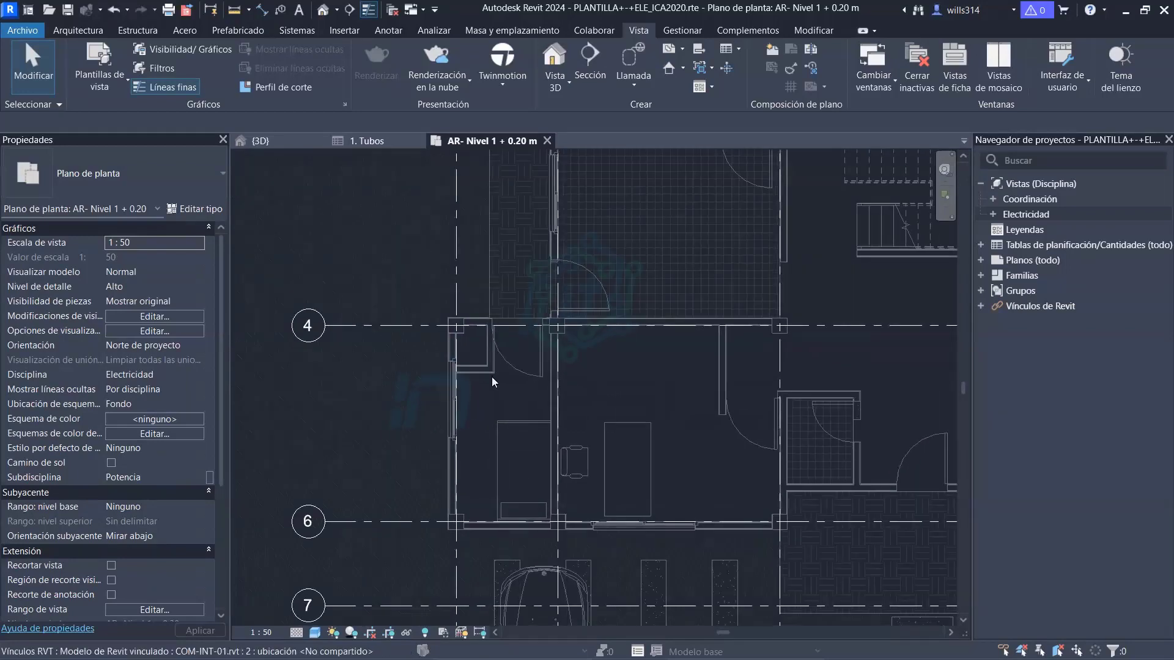
left_click(1119, 62)
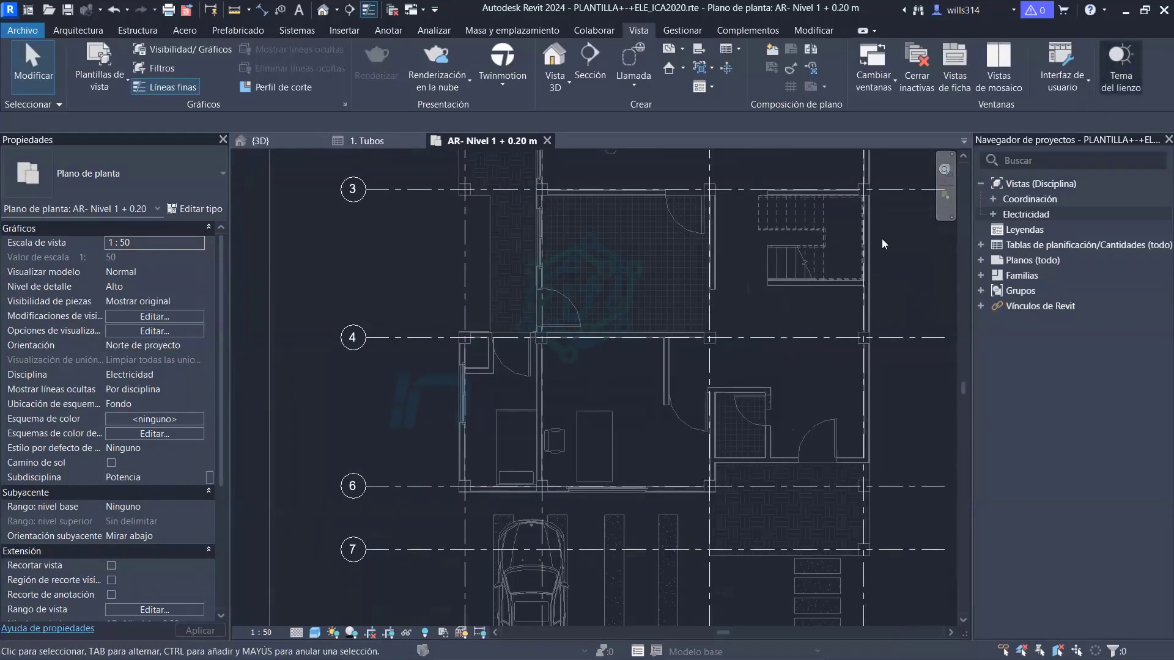
Pan the plan to bring grid lines 4, 6 and 7 and the stair area into view
mouse_move(587, 432)
middle_mouse_down()
mouse_move(487, 368)
mouse_move(507, 412)
middle_mouse_up()
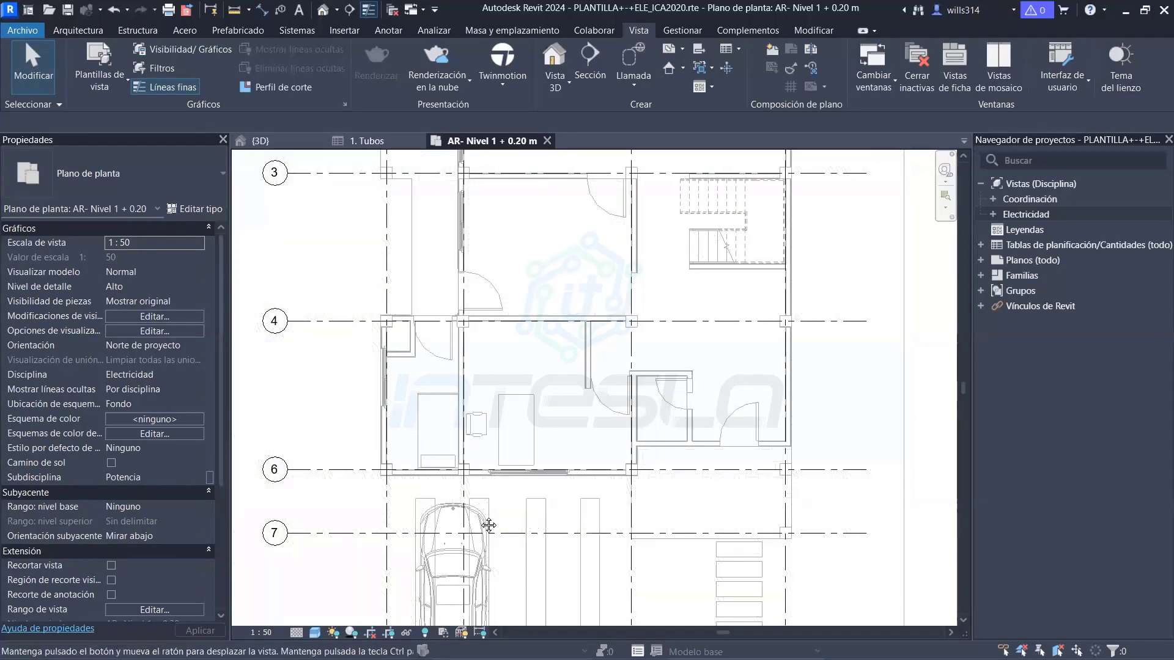
mouse_move(540, 318)
middle_mouse_down()
mouse_move(460, 491)
mouse_move(466, 461)
middle_mouse_up()
scroll(412, 490, "up", 2)
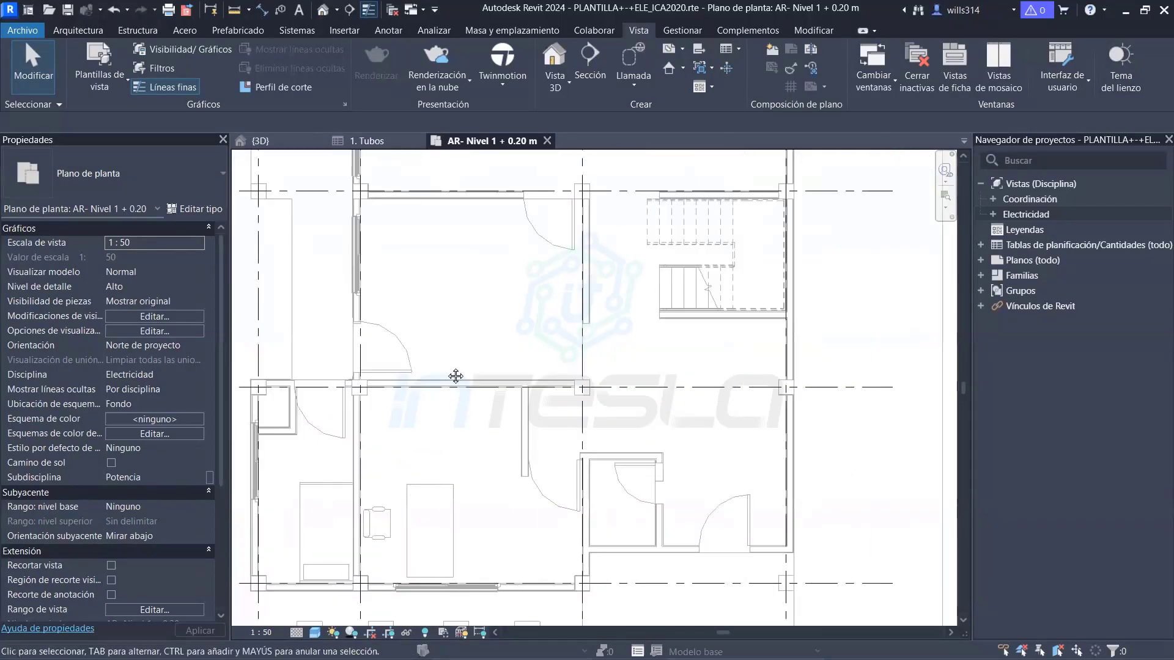
middle_click_drag(459, 379, 522, 355)
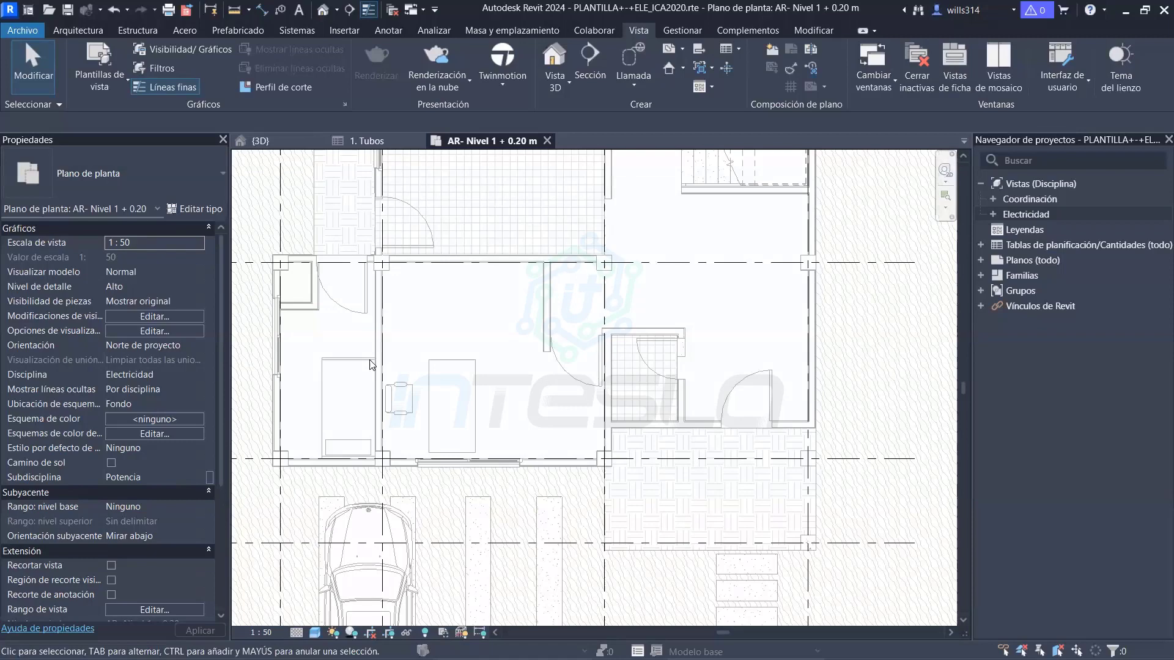
middle_click_drag(245, 441, 415, 469)
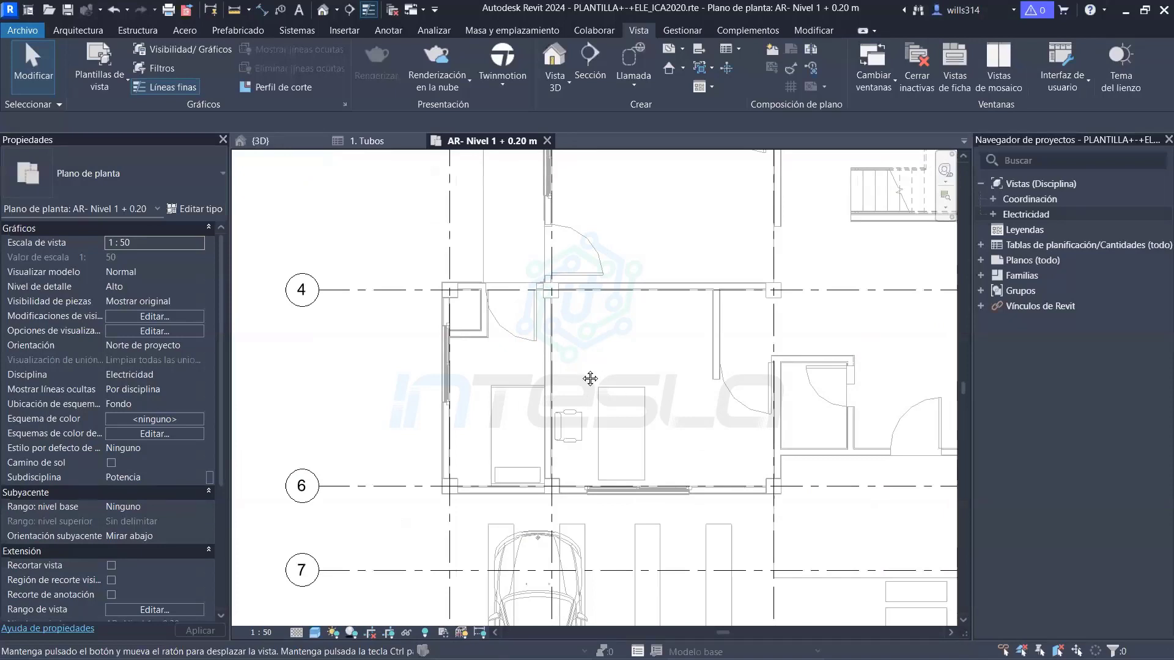
middle_click_drag(589, 379, 624, 388)
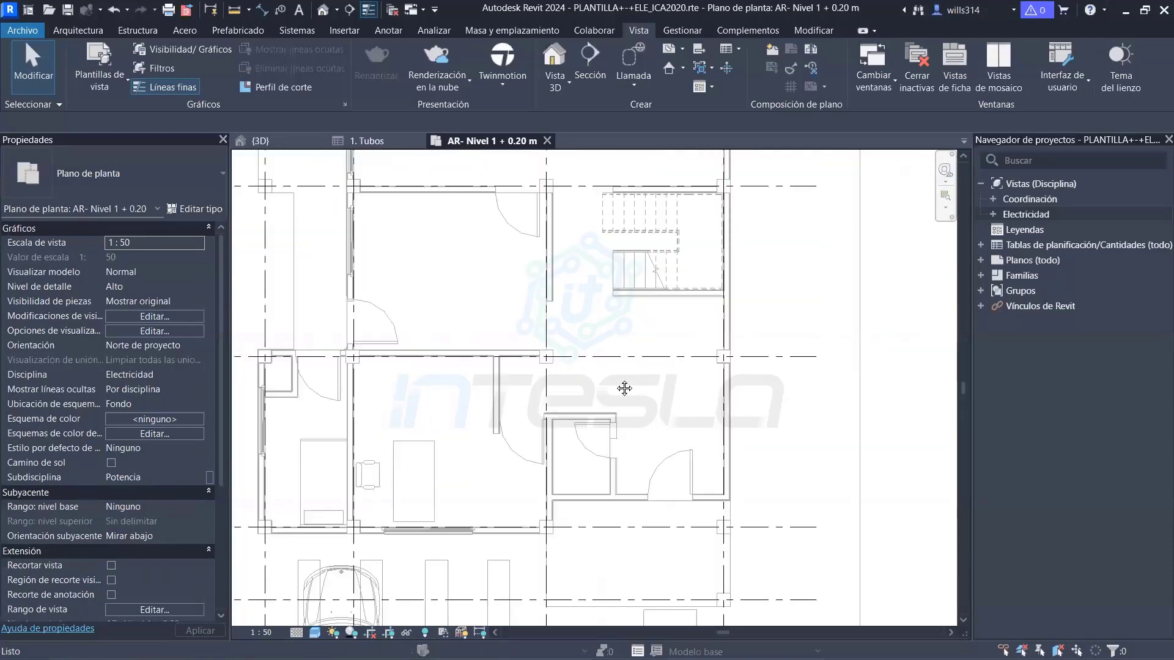
scroll(624, 388, "up", 1)
middle_click_drag(624, 389, 672, 421)
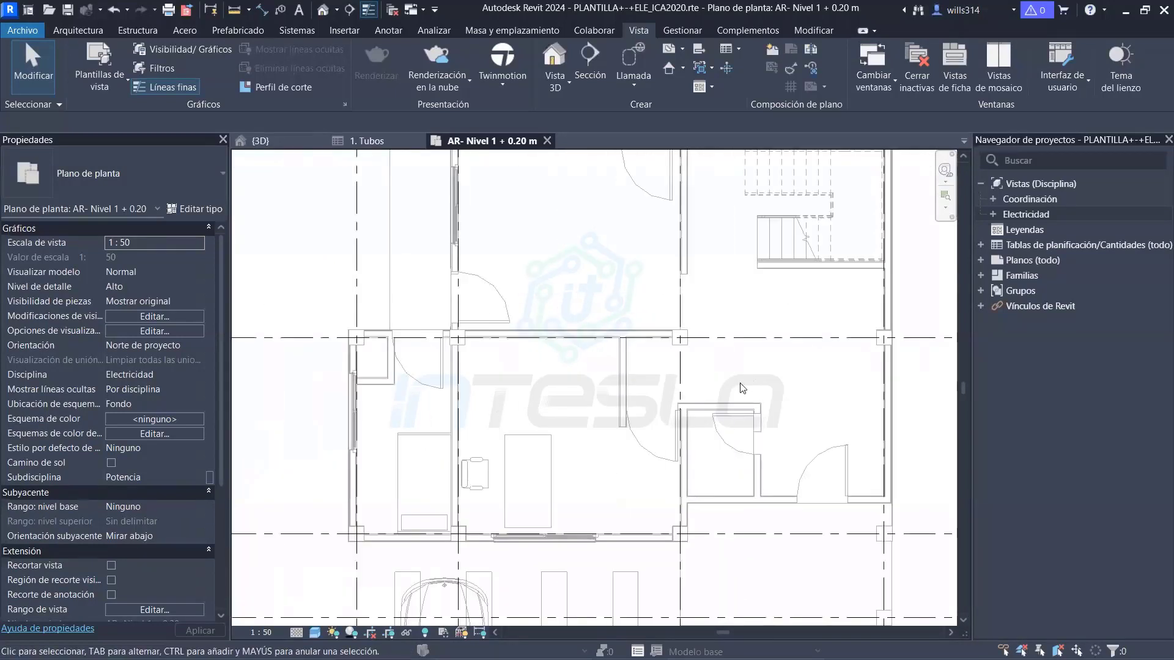
Zoom in until the room between grids 4 and 6 fills the view
scroll(774, 413, "up", 2)
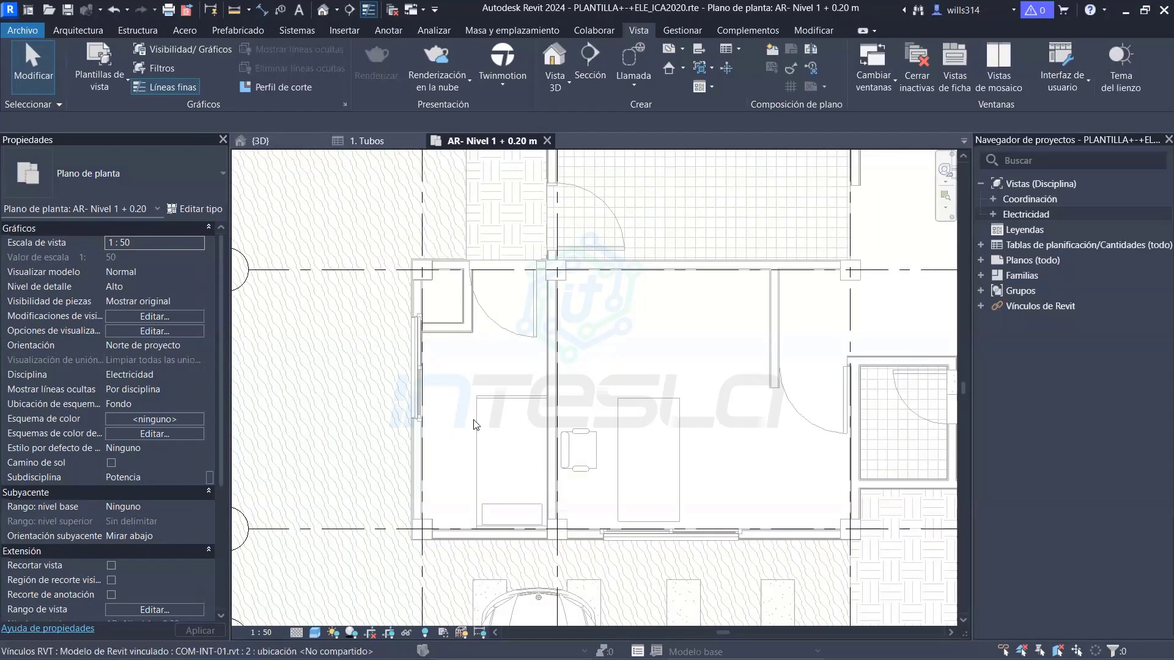
middle_click_drag(451, 386, 435, 365)
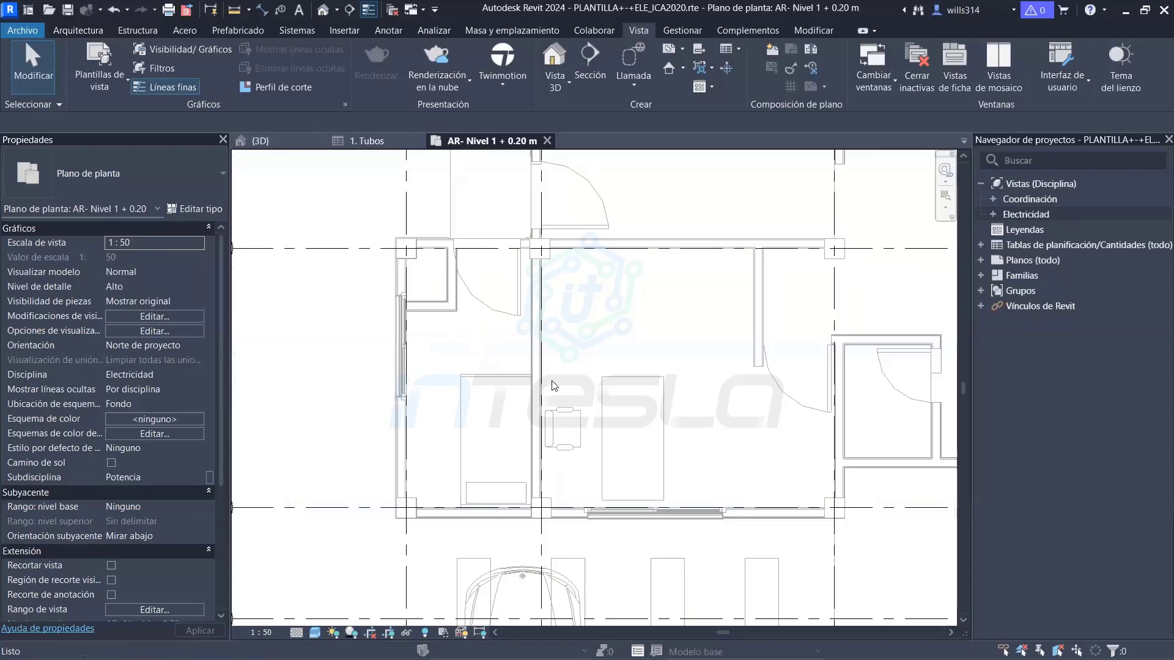
middle_click_drag(560, 370, 582, 375)
scroll(562, 387, "up", 1)
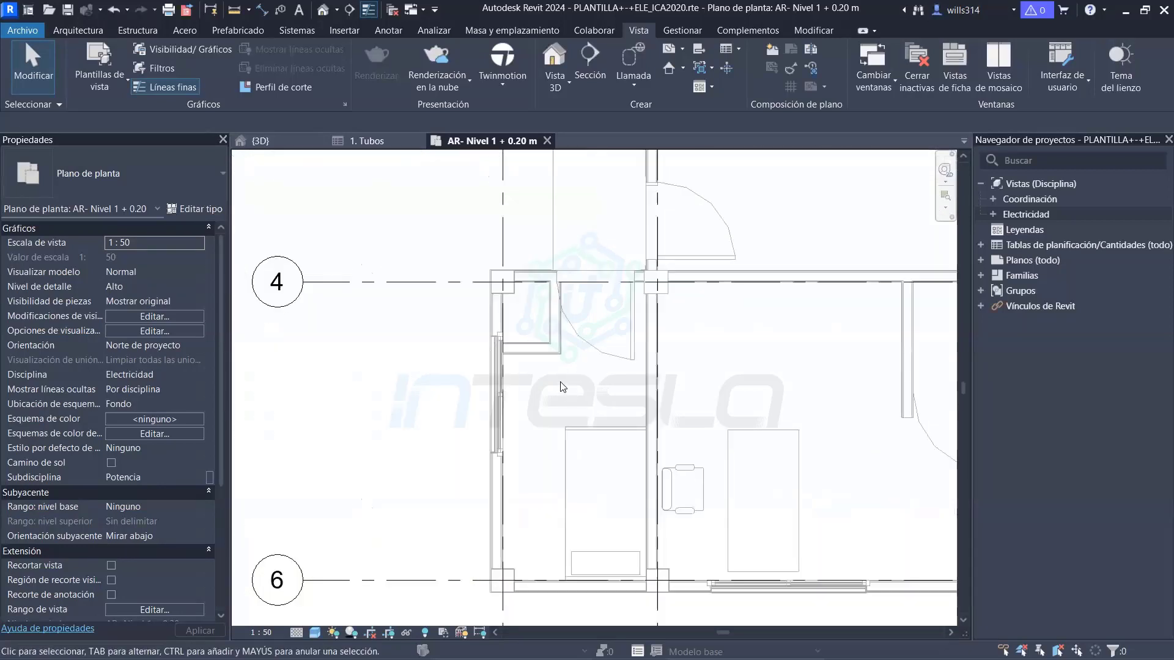
scroll(562, 387, "up", 1)
middle_click_drag(562, 386, 610, 387)
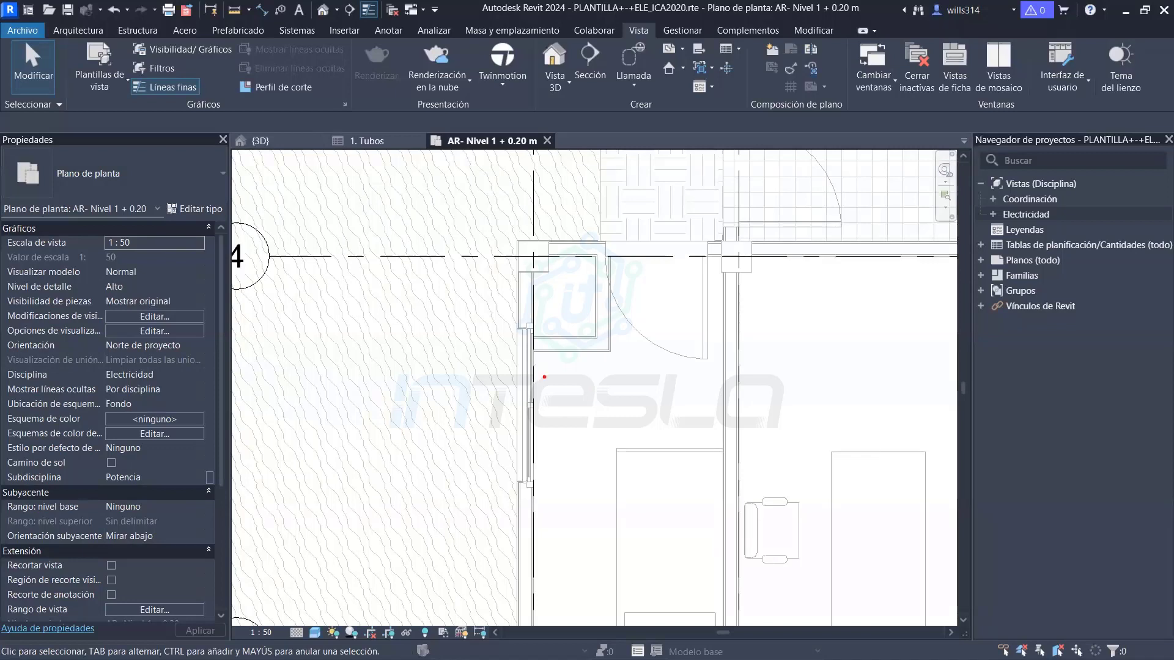
left_click(571, 402)
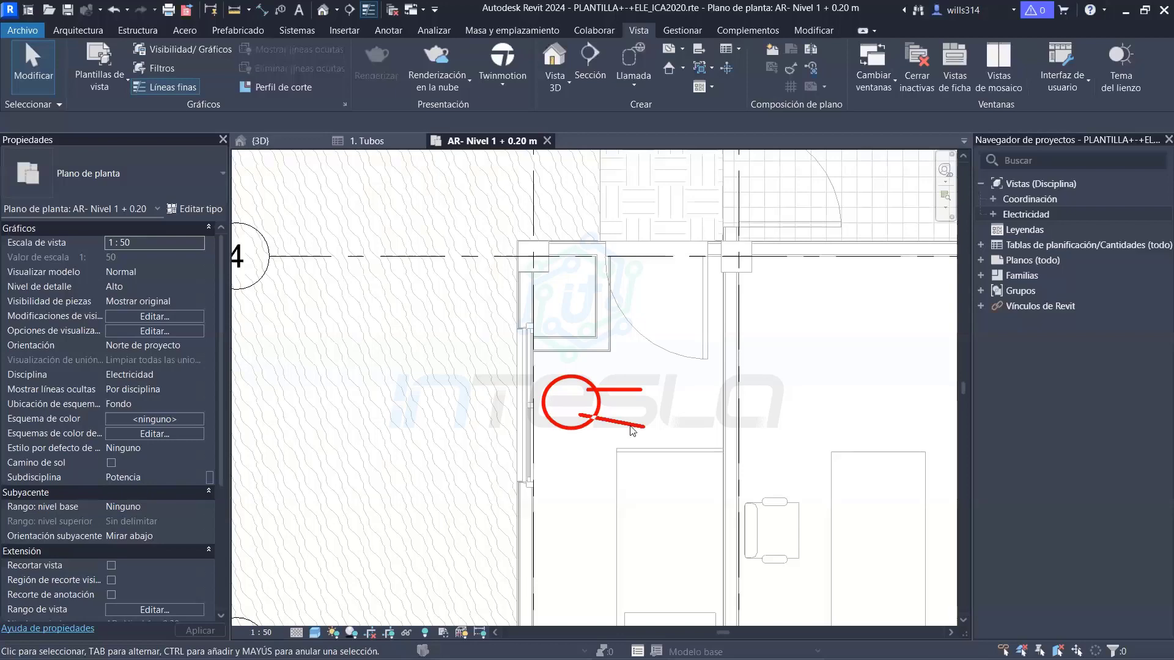
scroll(591, 380, "down", 1)
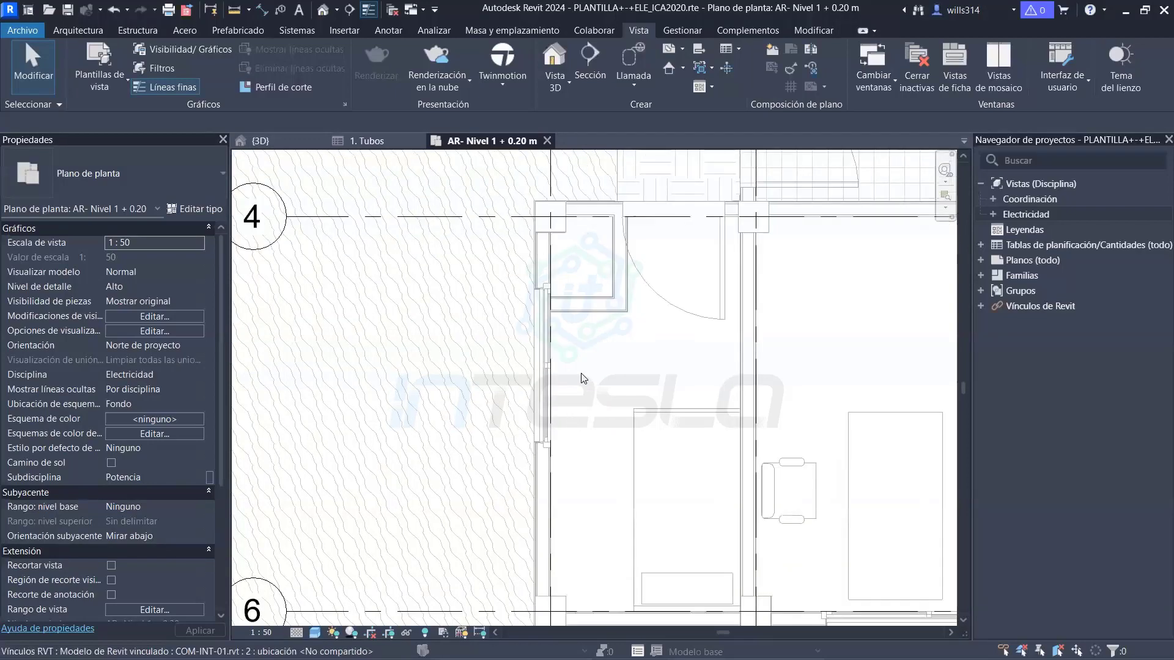
scroll(557, 373, "down", 1)
Switch to the {3D} view and zoom in on the upper-floor windows
left_click(300, 137)
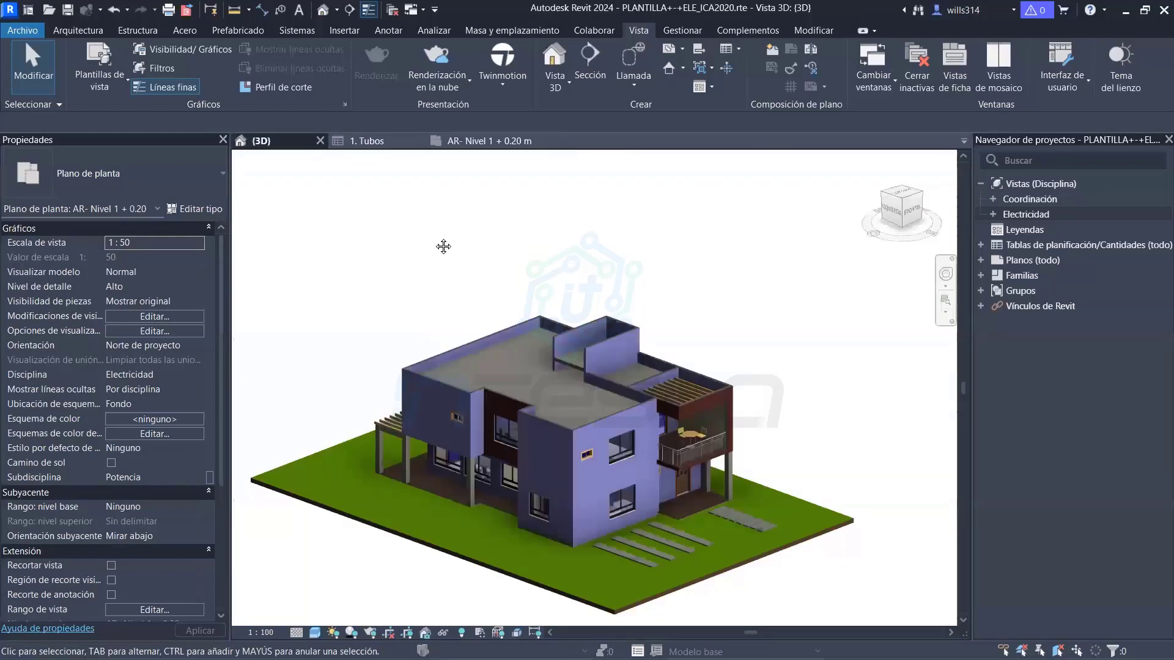
scroll(444, 244, "up", 5)
scroll(600, 422, "down", 2)
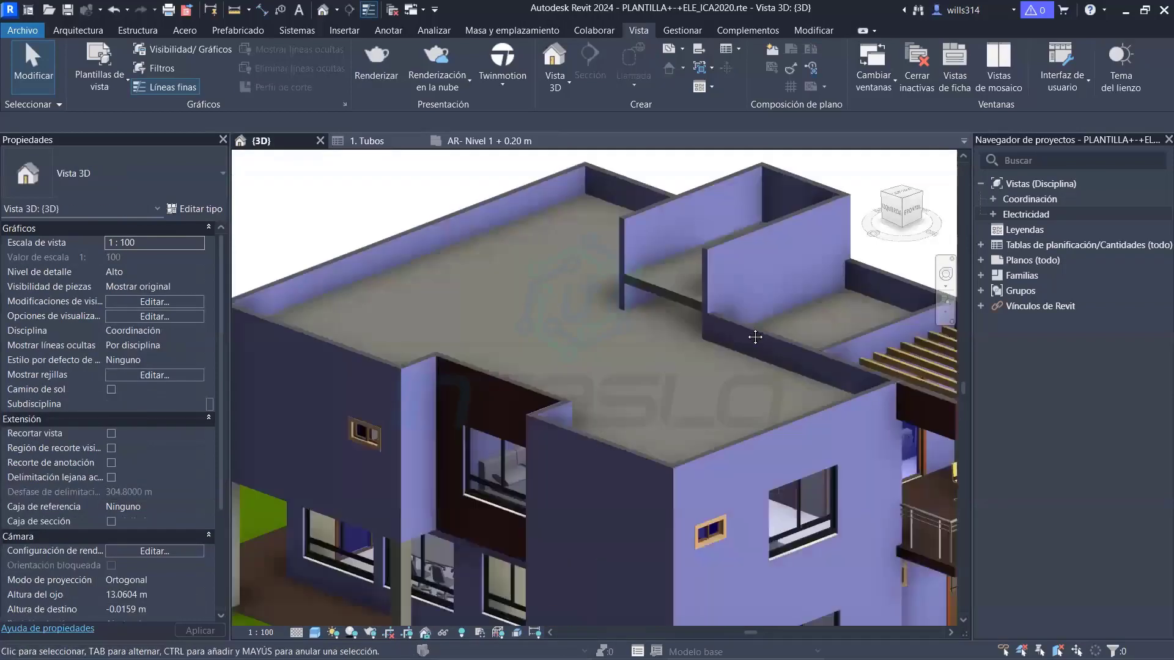
scroll(756, 336, "up", 1)
scroll(549, 403, "down", 2)
scroll(549, 402, "up", 2)
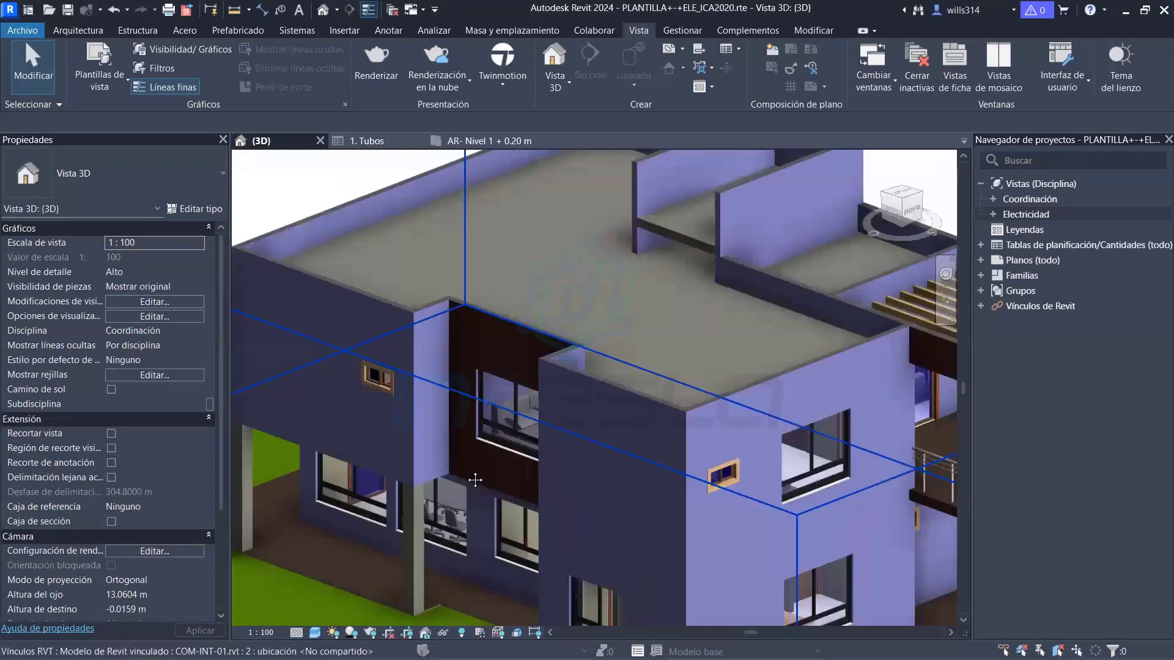
middle_click_drag(548, 403, 484, 428)
scroll(599, 488, "up", 2)
scroll(599, 488, "up", 2)
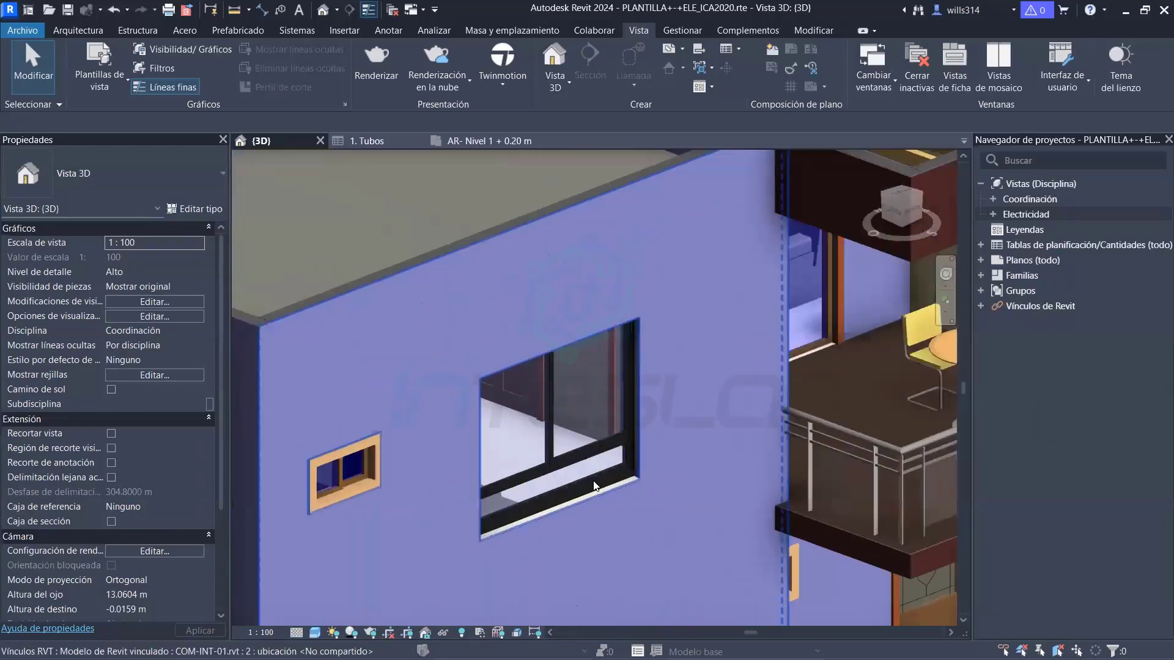
scroll(596, 486, "up", 1)
Tab-select the linked 2 Vantaux coul. 1.50m x 2.00m window and mark up its type properties
key("Tab")
left_click(593, 483)
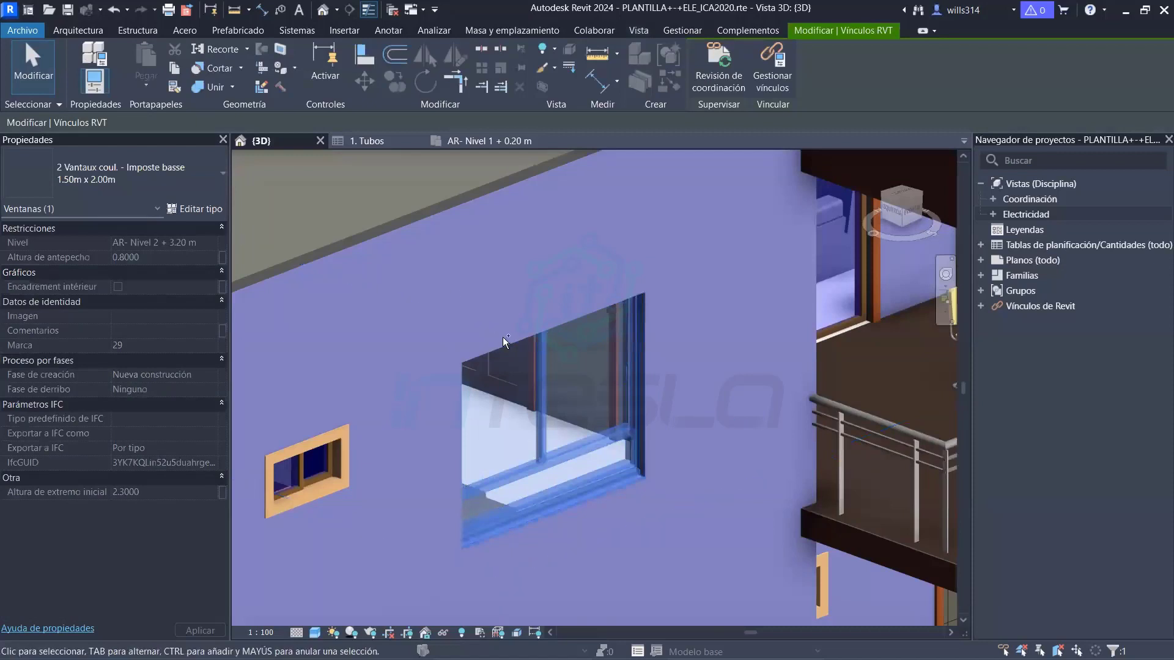
mouse_move(495, 340)
left_mouse_down()
mouse_move(415, 236)
mouse_move(367, 196)
mouse_move(194, 193)
left_mouse_up()
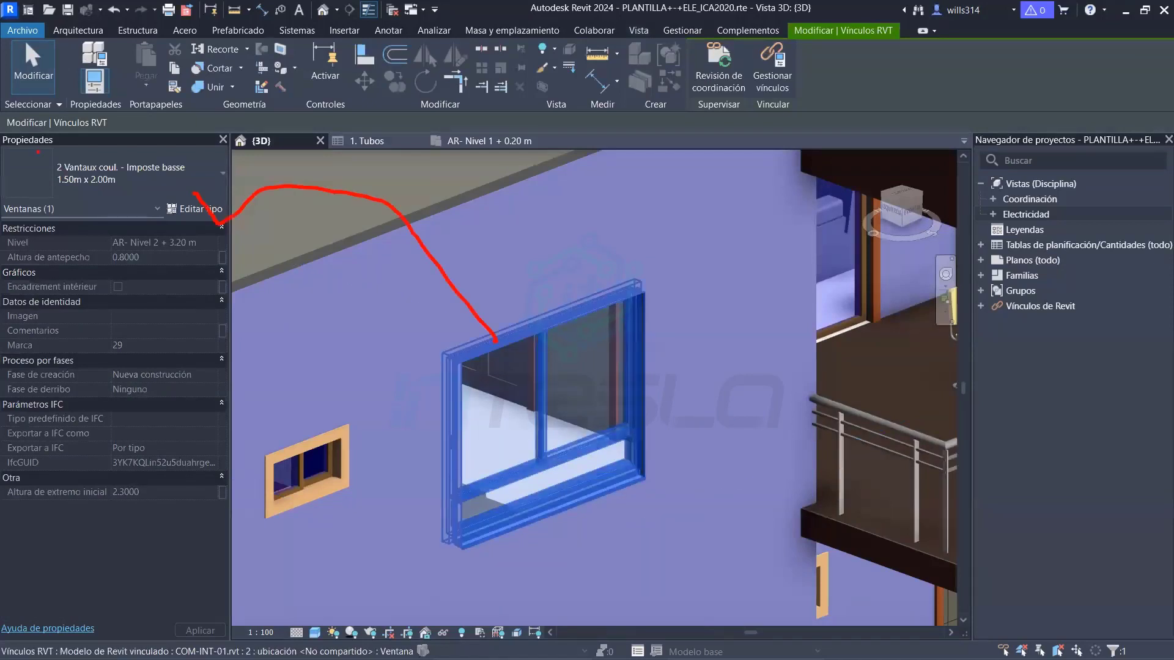
left_click_drag(25, 147, 244, 199)
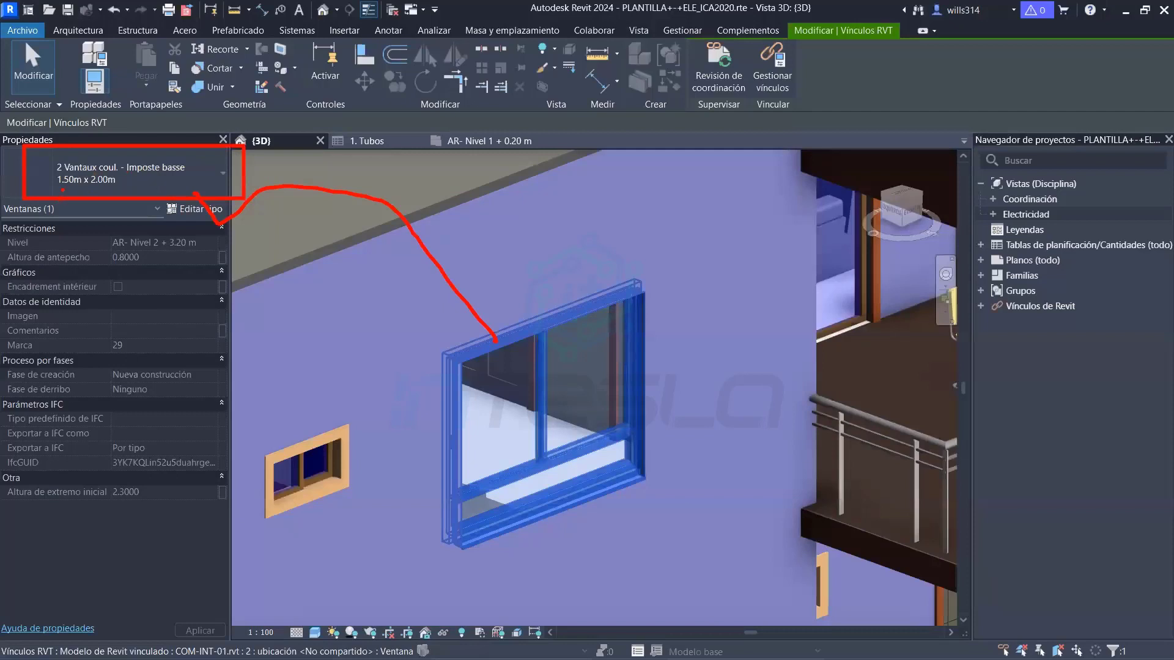
left_click_drag(63, 191, 139, 193)
left_click_drag(118, 263, 149, 408)
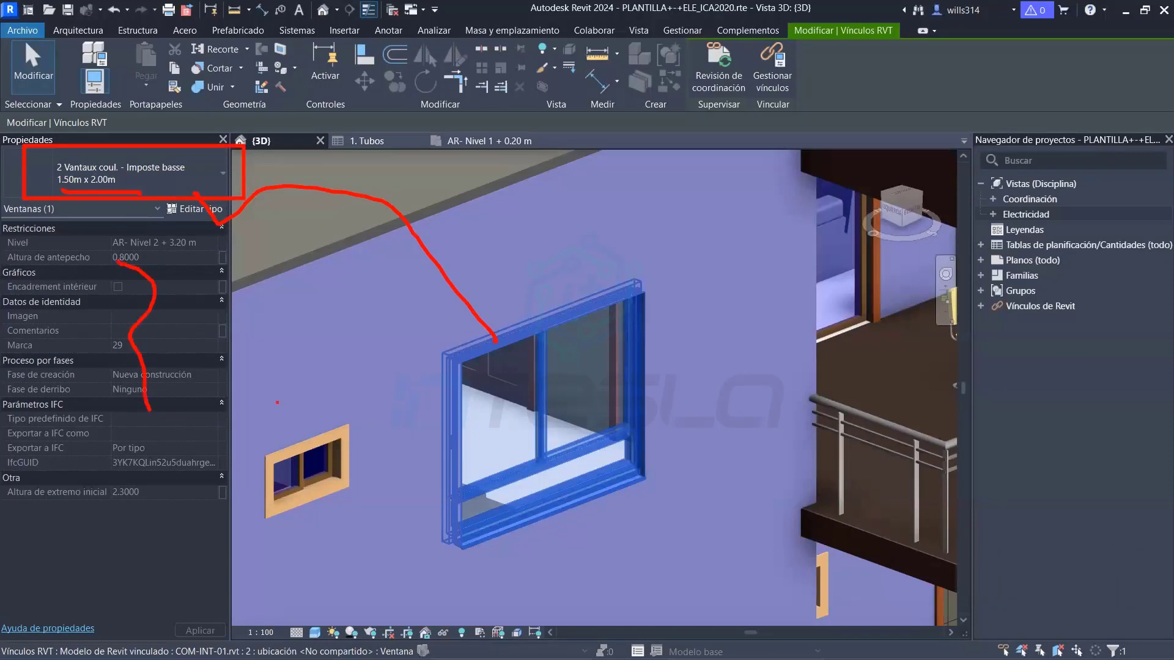
left_click_drag(282, 366, 305, 410)
left_click_drag(267, 335, 284, 332)
Return to the Nivel 1 + 0.20 m plan and zoom around the room
left_click(480, 142)
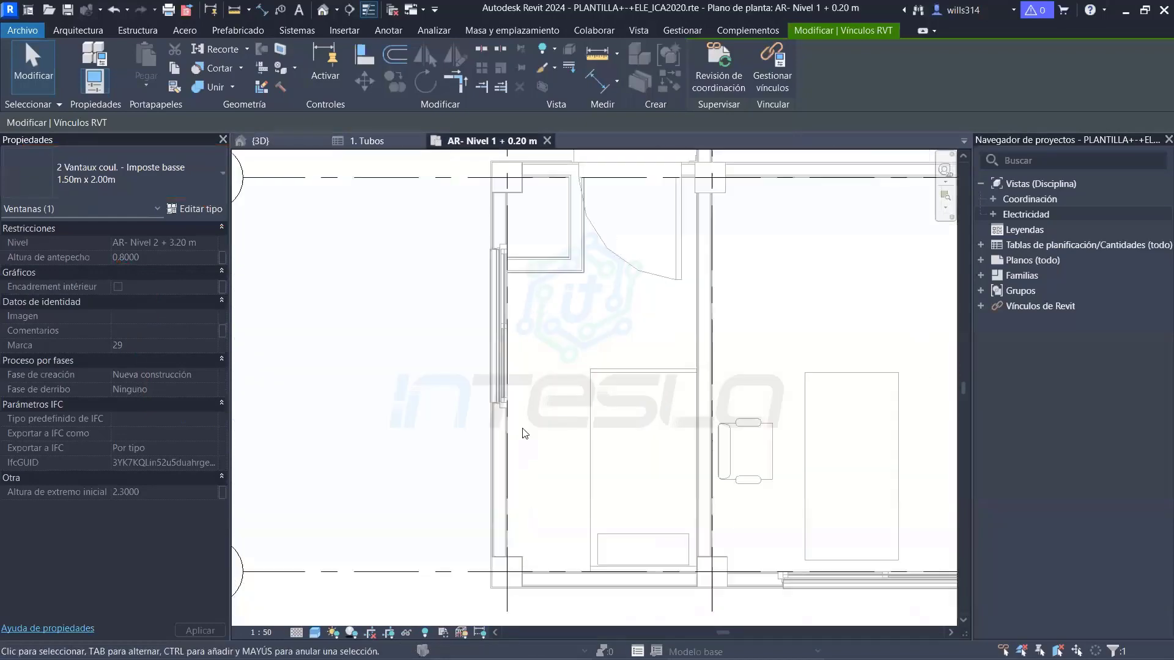
scroll(523, 398, "down", 2)
scroll(521, 335, "up", 1)
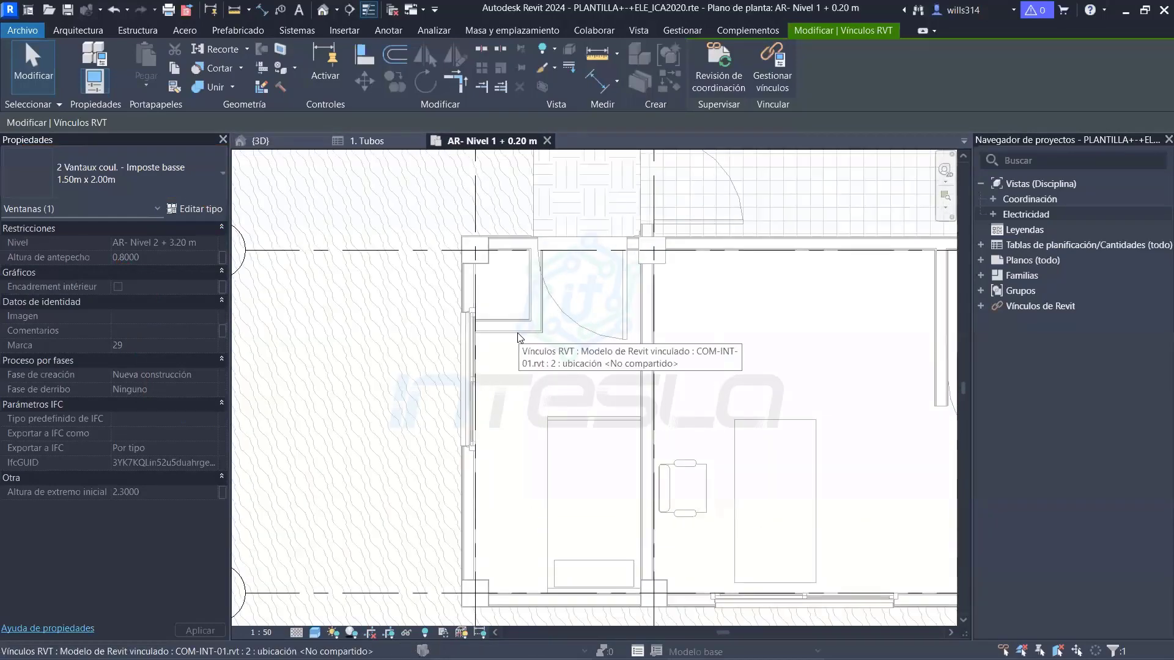
scroll(548, 393, "up", 1)
middle_click_drag(548, 394, 506, 283)
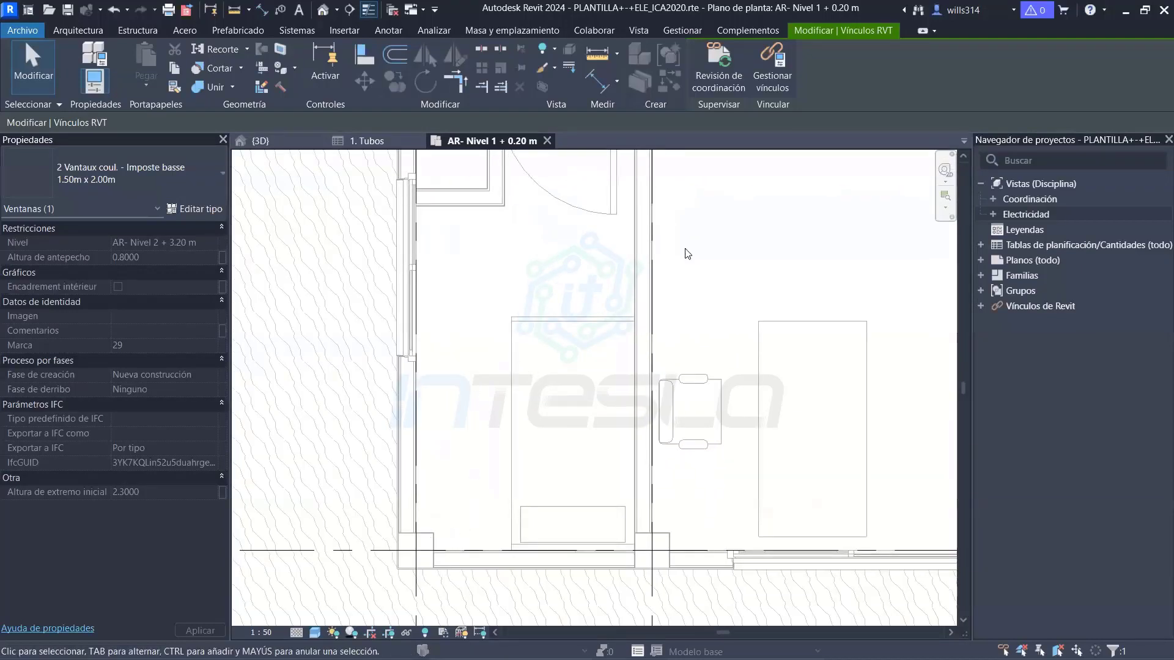
Pan to the top and bottom walls, then open Sistemas > Dispositivo to pick Aparato eléctrico
middle_click_drag(587, 275, 542, 327)
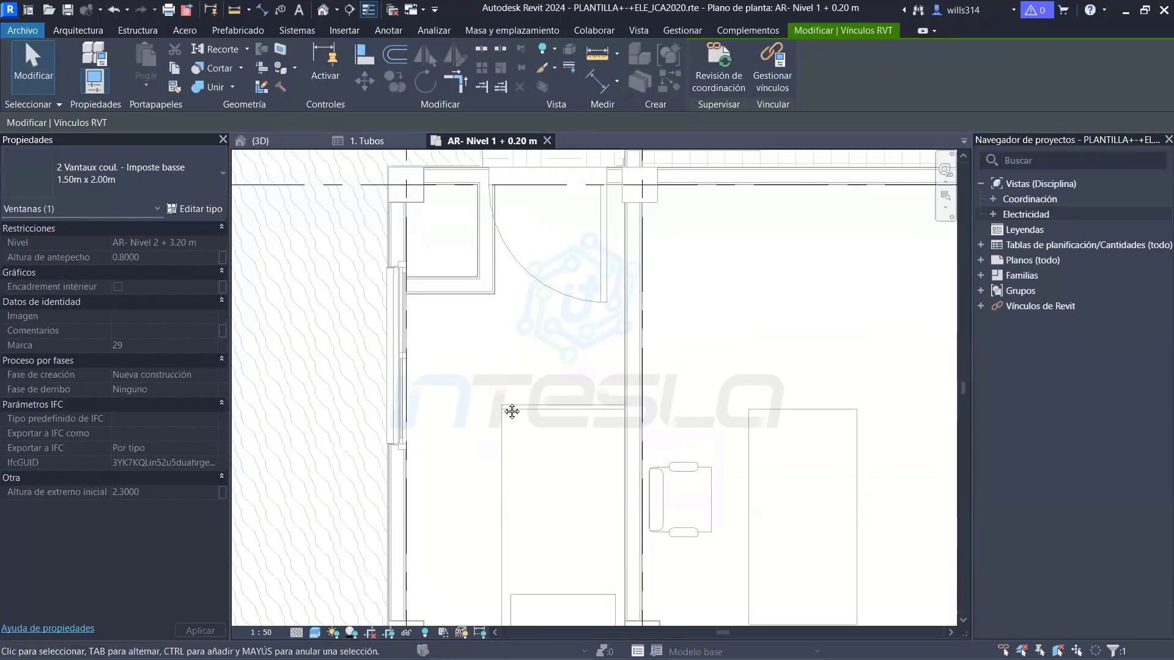
mouse_move(512, 411)
middle_mouse_down()
mouse_move(513, 396)
mouse_move(561, 367)
mouse_move(513, 388)
mouse_move(504, 373)
middle_mouse_up()
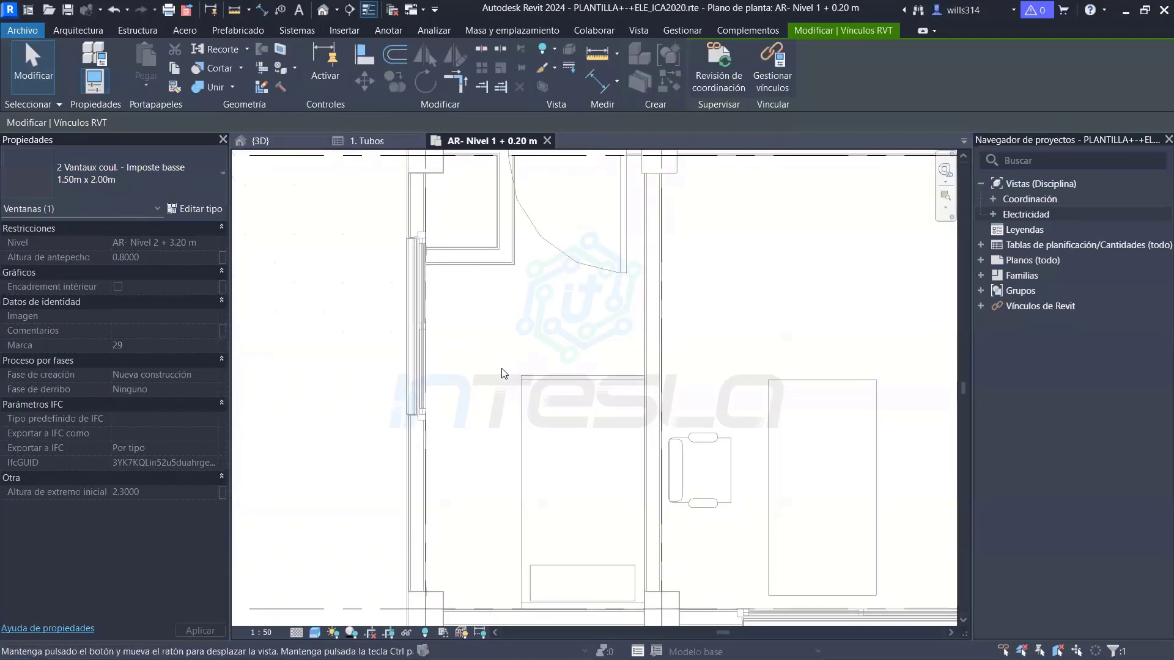
left_click(297, 30)
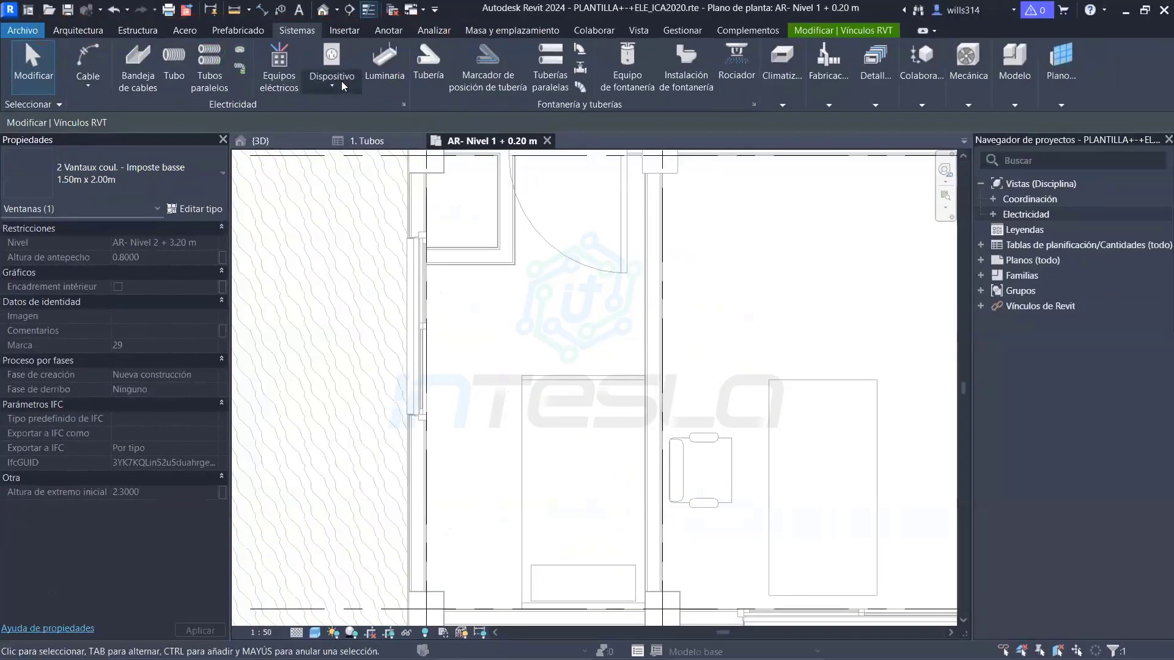
left_click(341, 80)
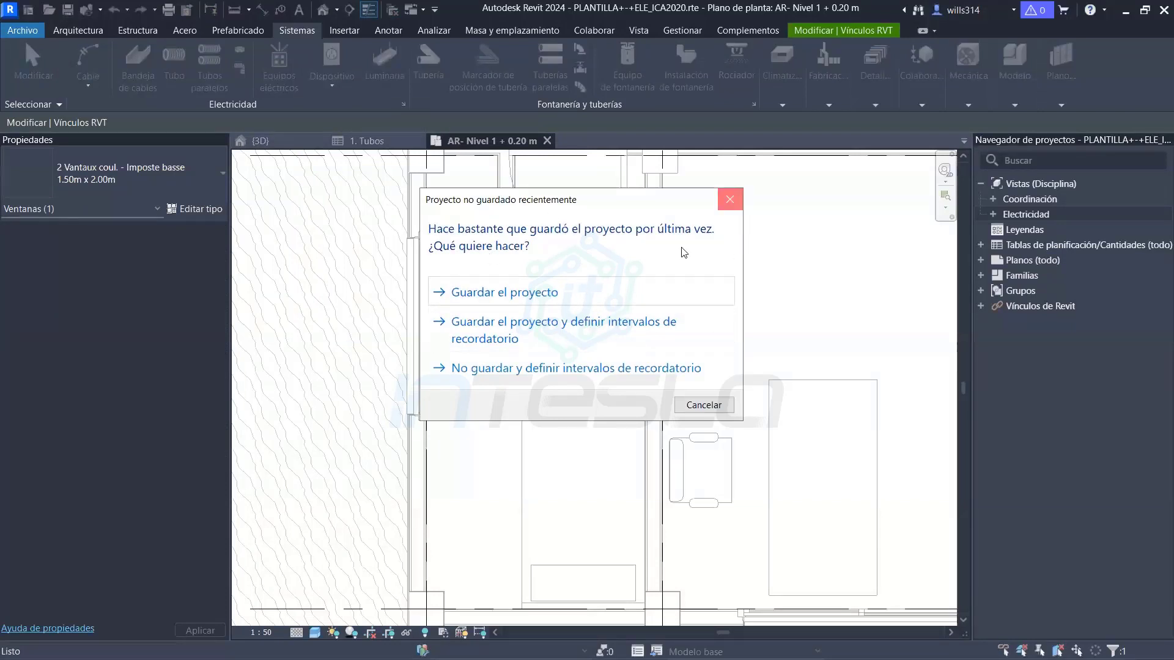
Dismiss the save reminder and place a Tomacorriente Doble 1.30 m outlet on the left wall
left_click(732, 197)
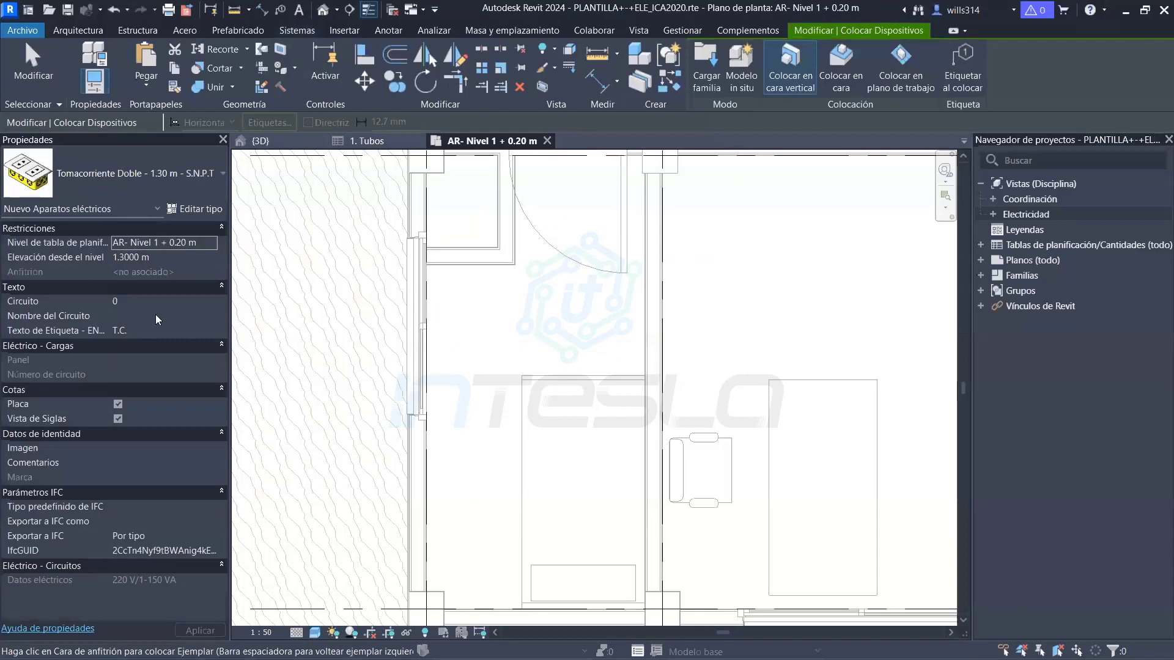
middle_click_drag(513, 400, 566, 289)
scroll(513, 369, "up", 2)
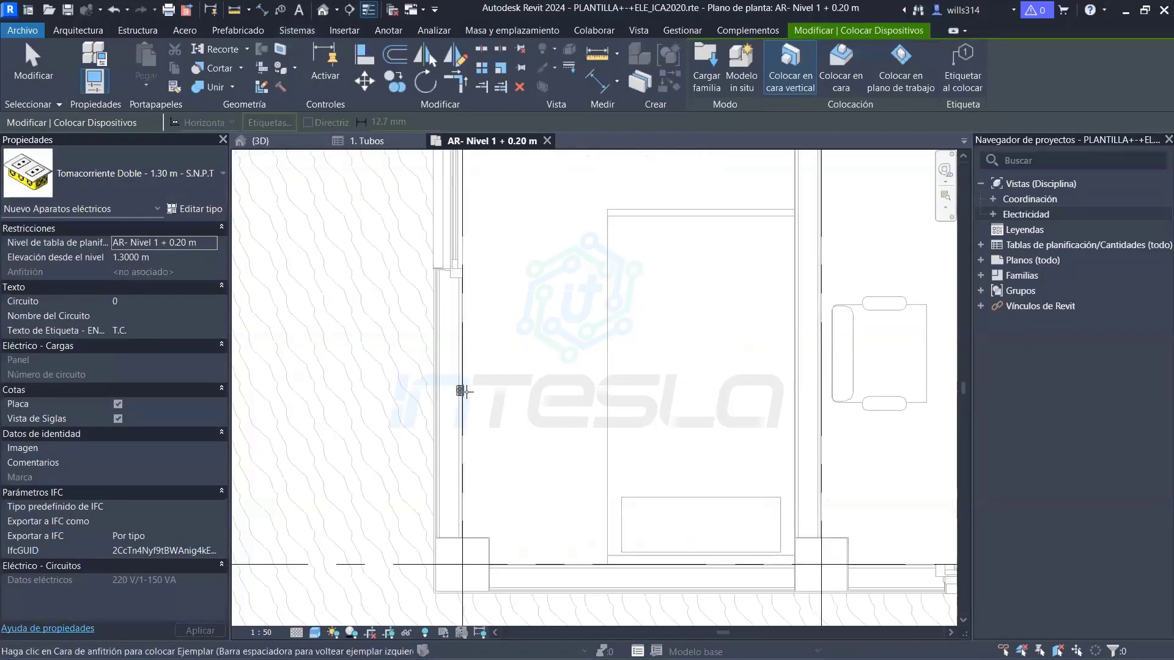
left_click(463, 392)
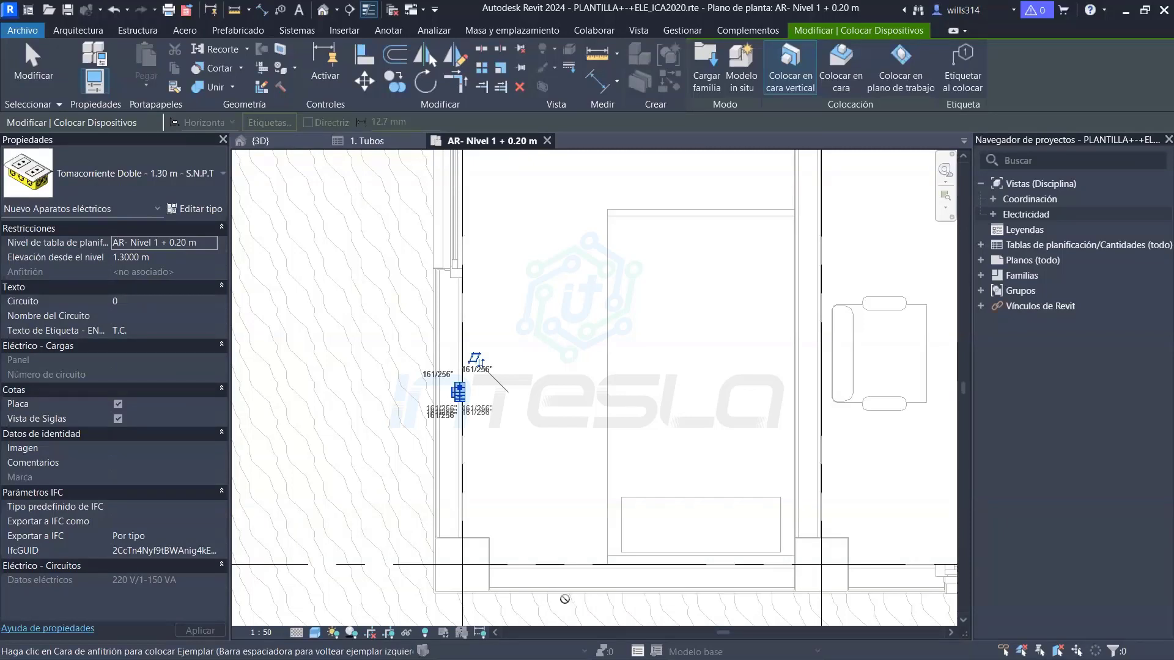
Pan to the wall above, end outlet placement, and recentre the view over the room
scroll(547, 564, "up", 2)
scroll(554, 544, "up", 2)
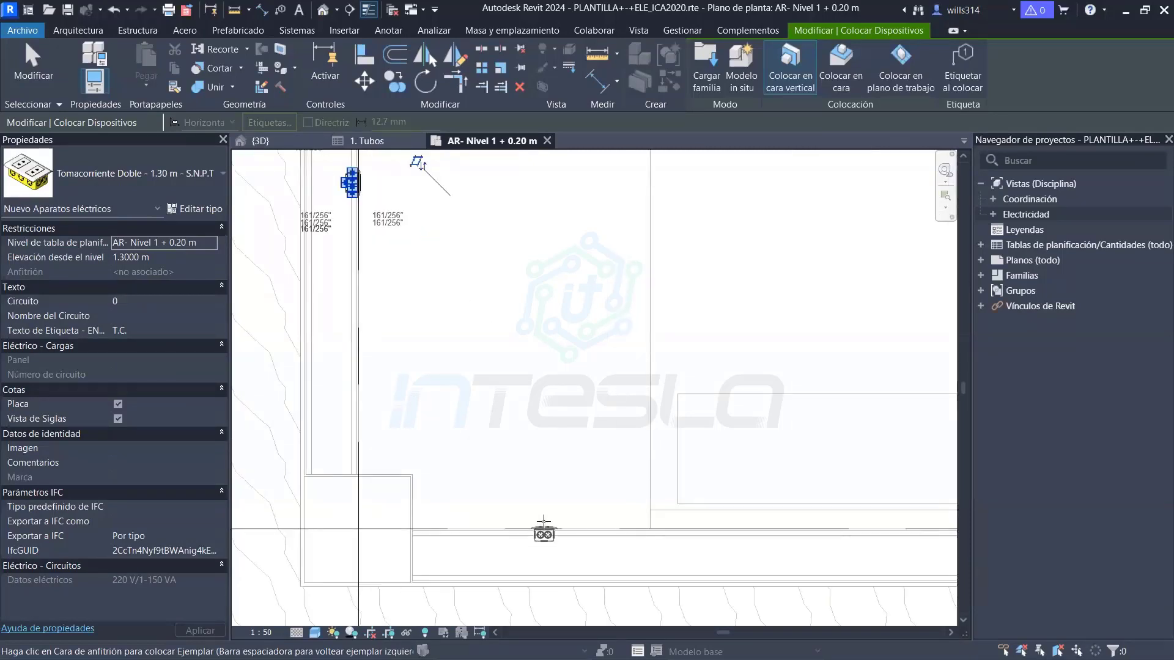
middle_click_drag(544, 523, 649, 348)
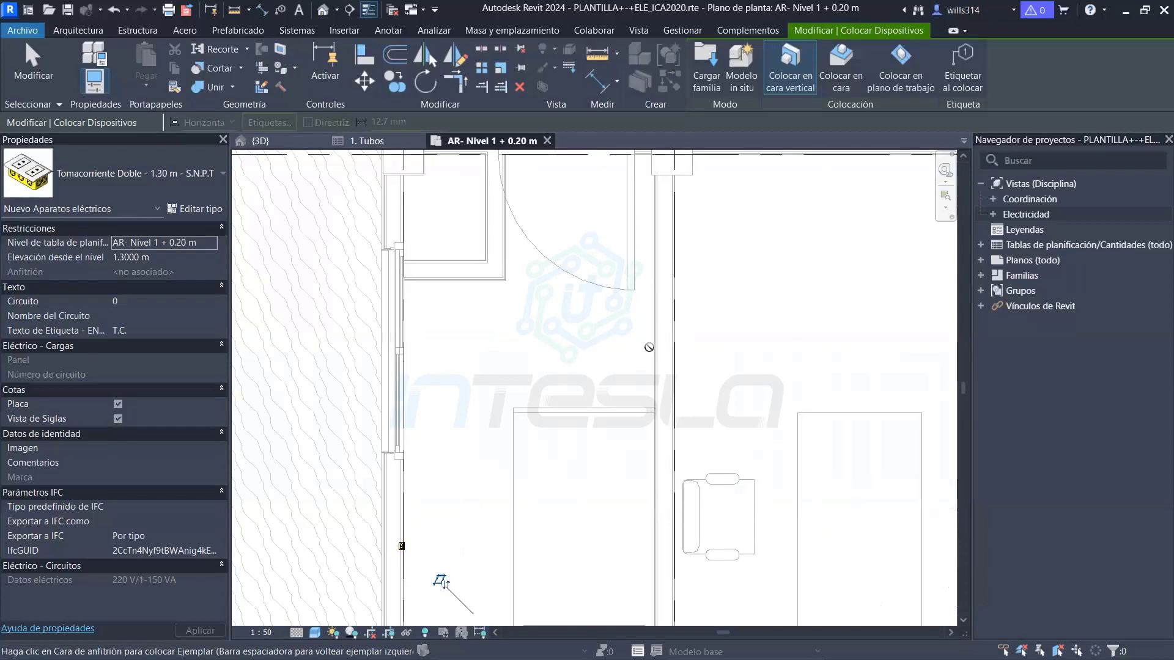
key("Escape")
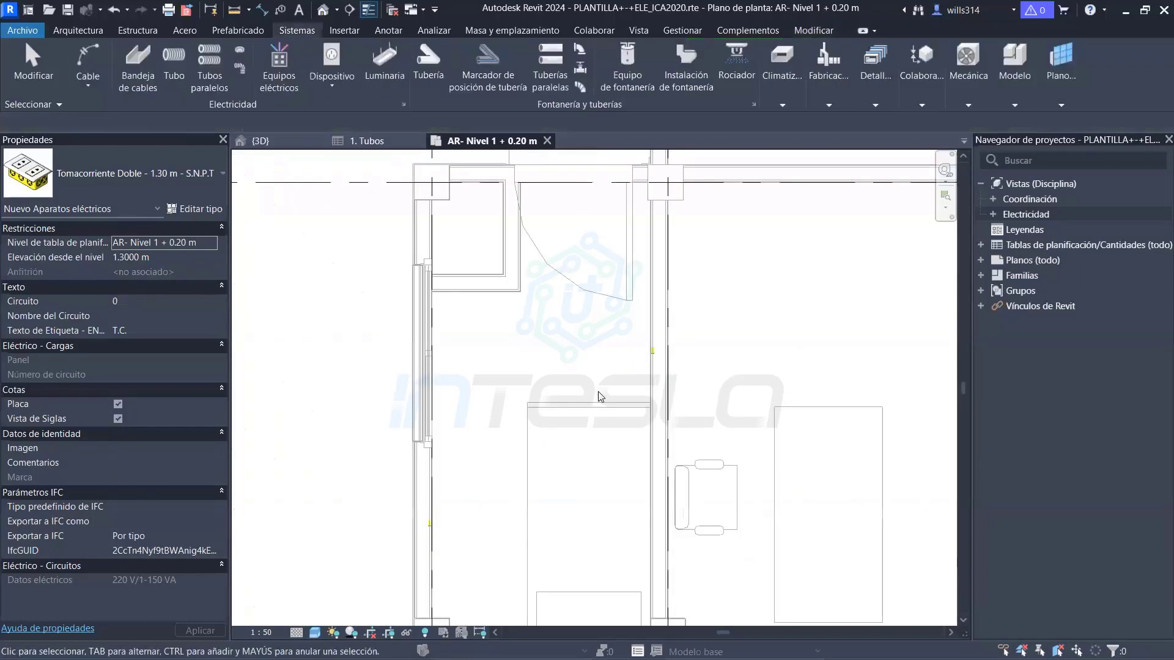
scroll(624, 373, "down", 2)
mouse_move(584, 489)
middle_mouse_down()
mouse_move(580, 370)
mouse_move(575, 431)
middle_mouse_up()
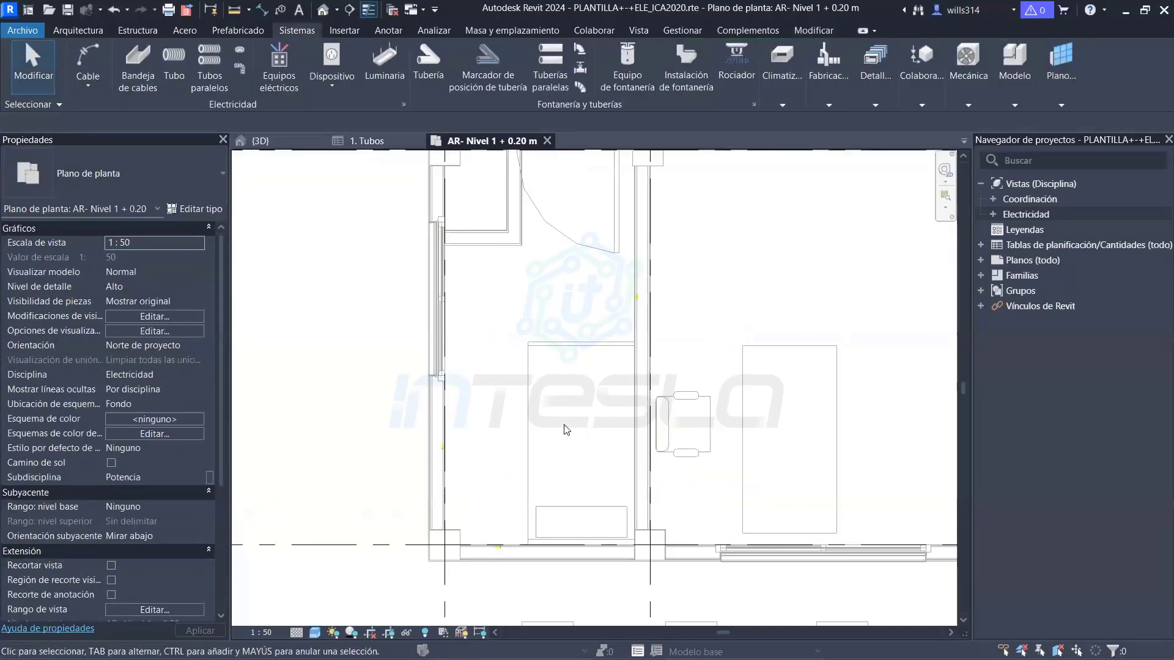
Switch to the {3D} house view, zoom and orbit, then open the Disciplina list in Properties
left_click(283, 141)
scroll(617, 367, "down", 2)
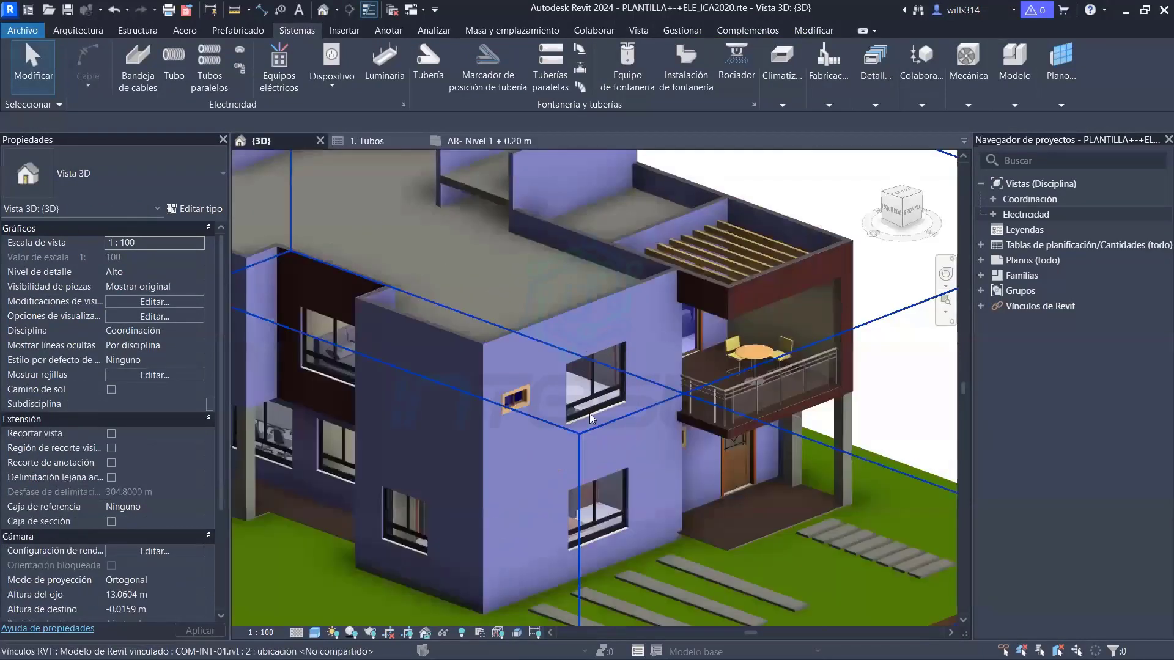
scroll(589, 418, "down", 3)
mouse_move(589, 417)
middle_mouse_down("shift")
mouse_move(649, 447)
mouse_move(642, 465)
mouse_move(709, 544)
middle_mouse_up("shift")
mouse_move(593, 350)
left_mouse_down()
mouse_move(598, 256)
mouse_move(264, 340)
left_mouse_up()
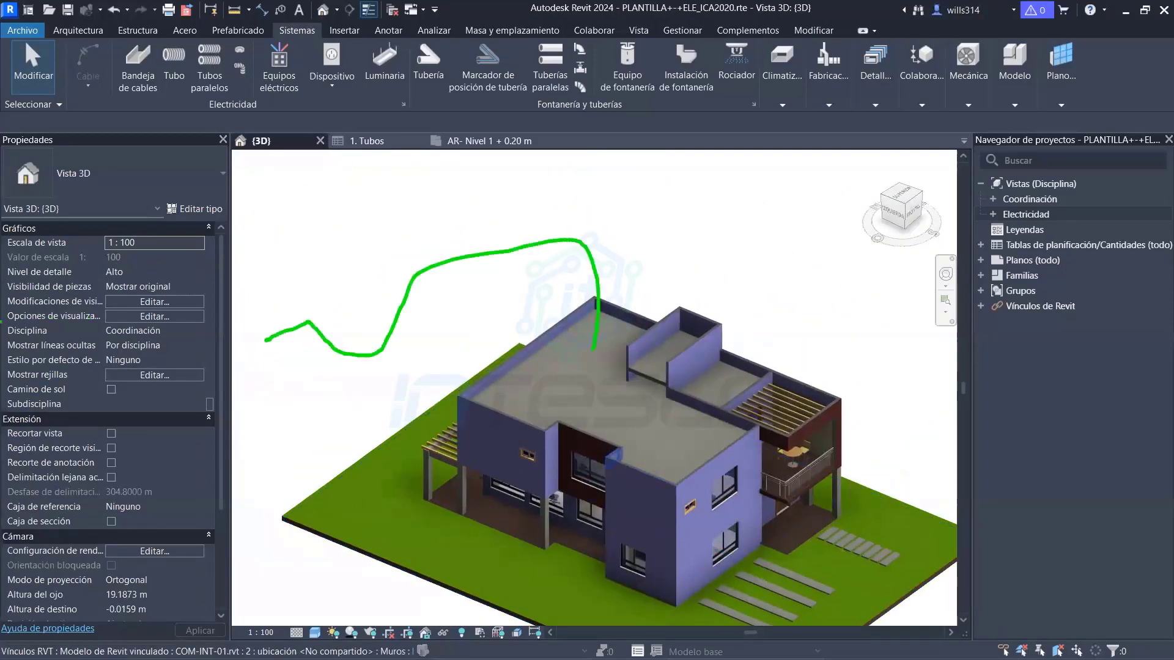
mouse_move(2, 323)
left_mouse_down()
mouse_move(255, 345)
mouse_move(261, 520)
left_mouse_up()
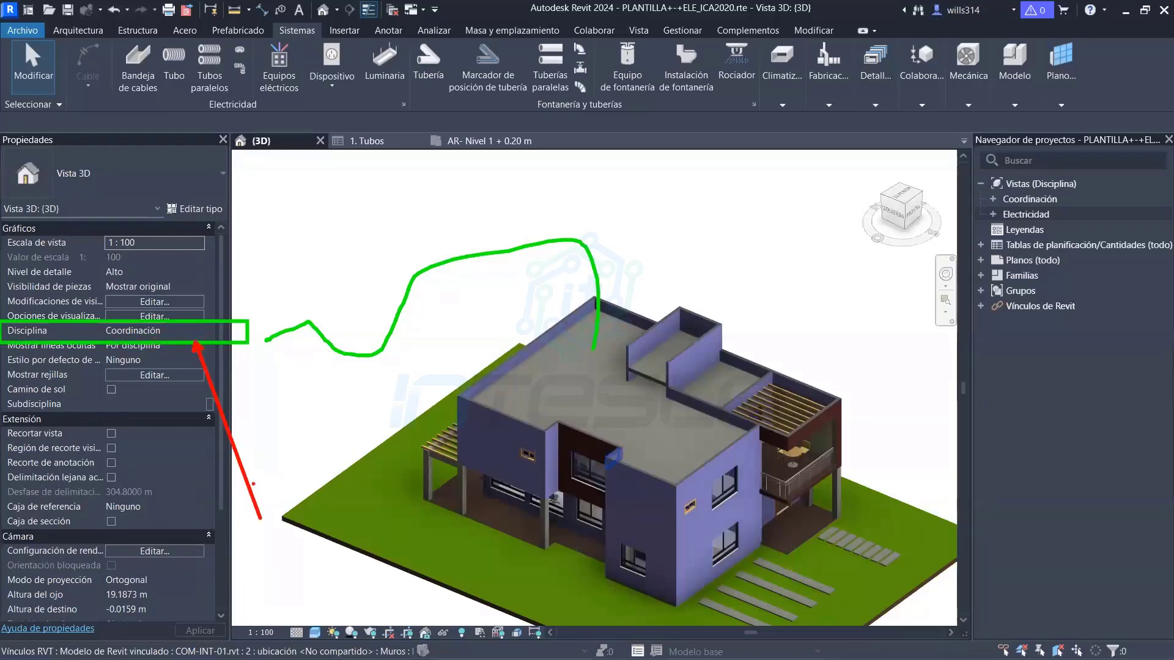
left_click(202, 332)
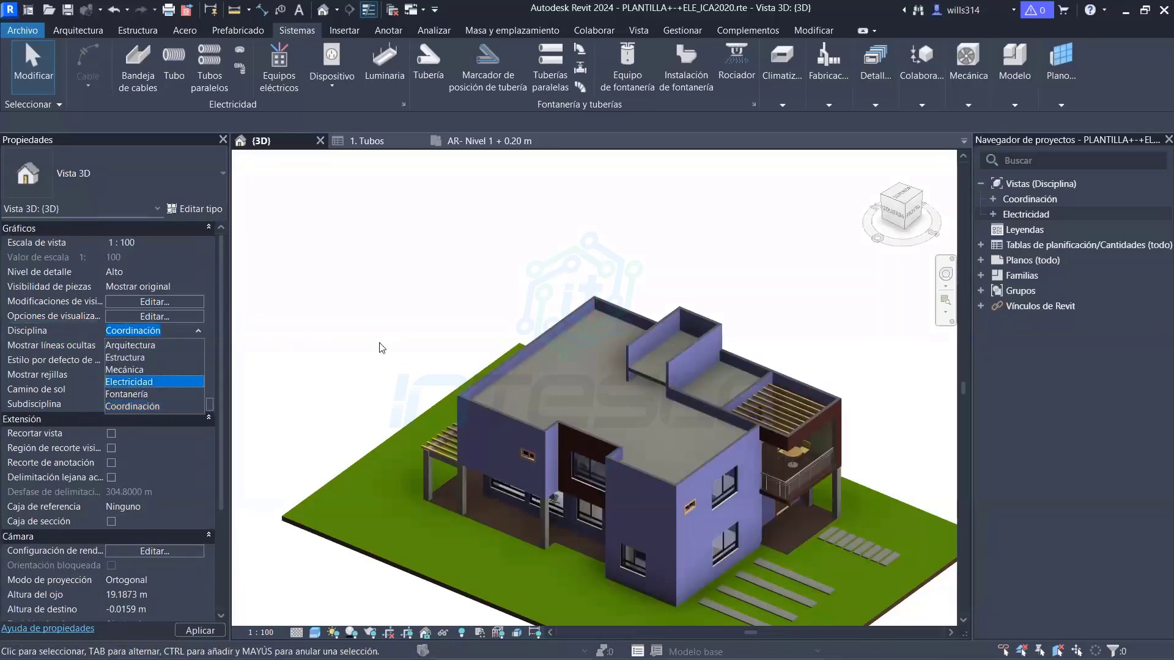
left_click(132, 382)
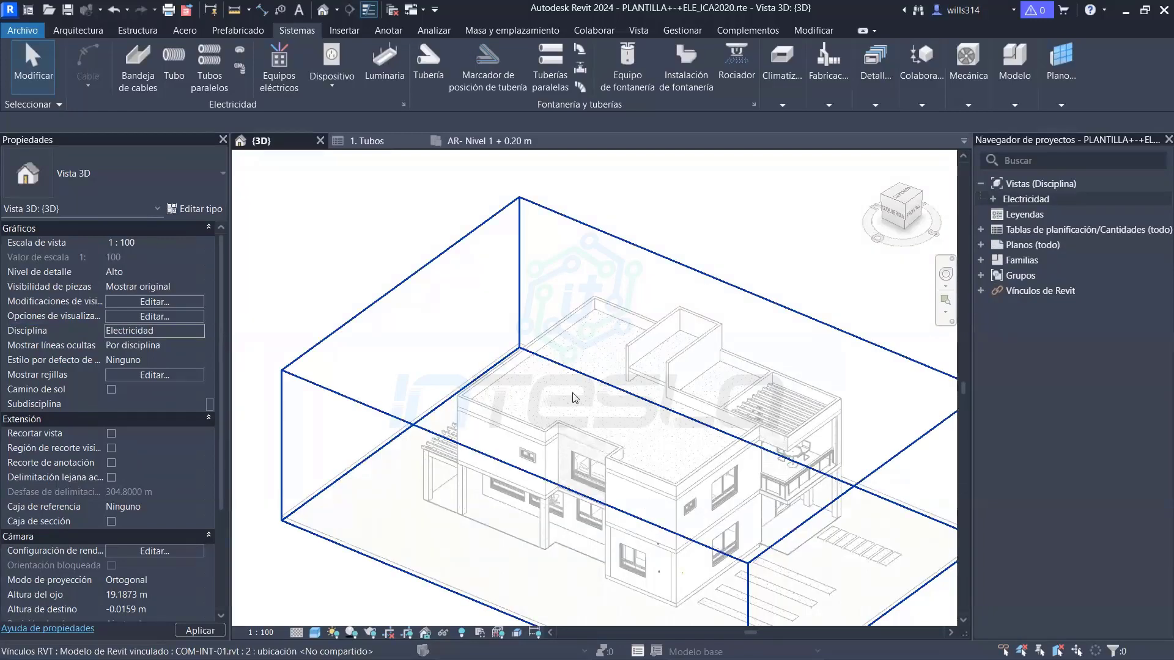
scroll(657, 411, "up", 1)
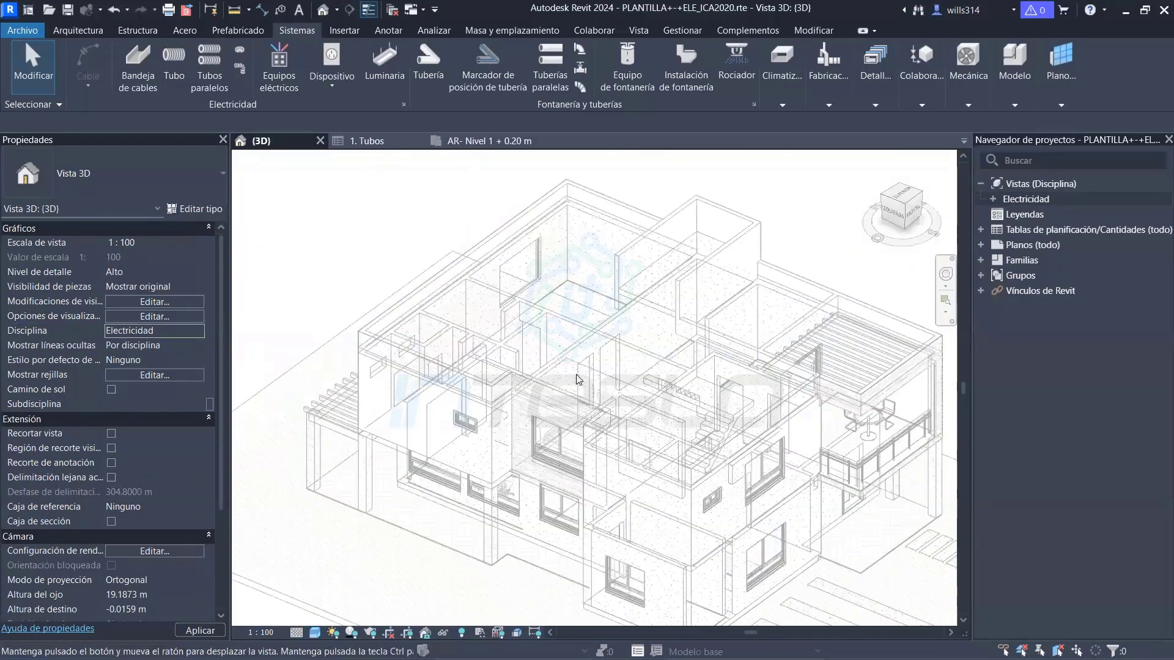
scroll(676, 426, "up", 5)
scroll(648, 398, "up", 3)
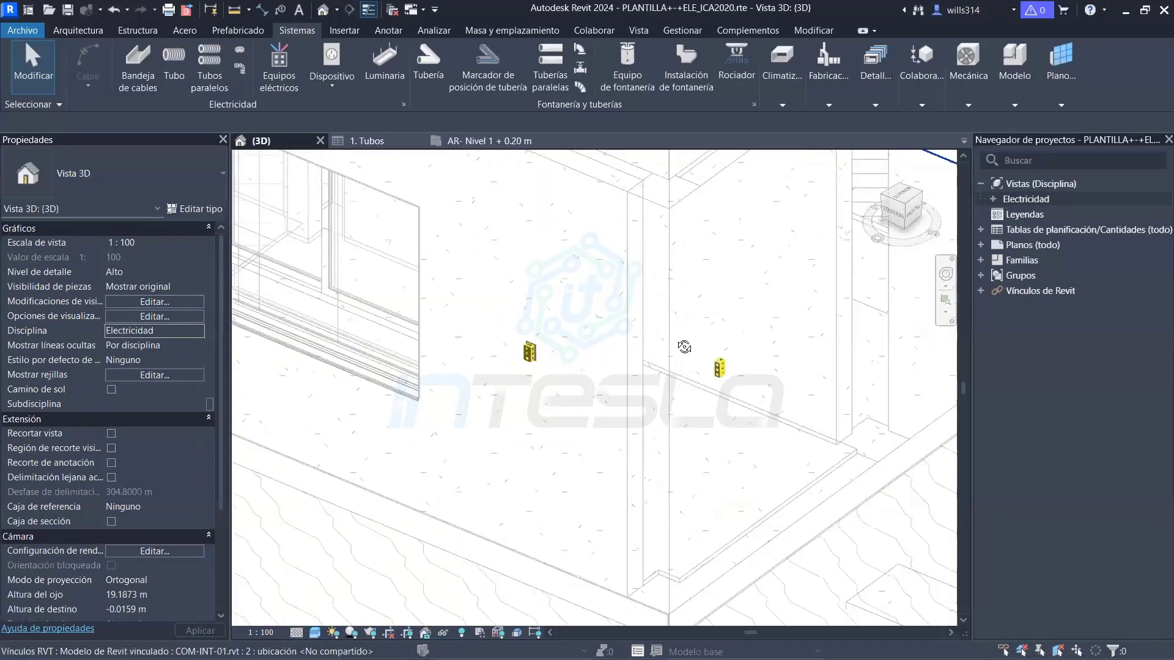
left_click(573, 370)
middle_click_drag(573, 370, 703, 422, "shift")
mouse_move(602, 276)
left_mouse_down()
mouse_move(490, 300)
mouse_move(548, 304)
left_mouse_up()
mouse_move(613, 266)
left_mouse_down()
mouse_move(356, 281)
mouse_move(233, 229)
left_mouse_up()
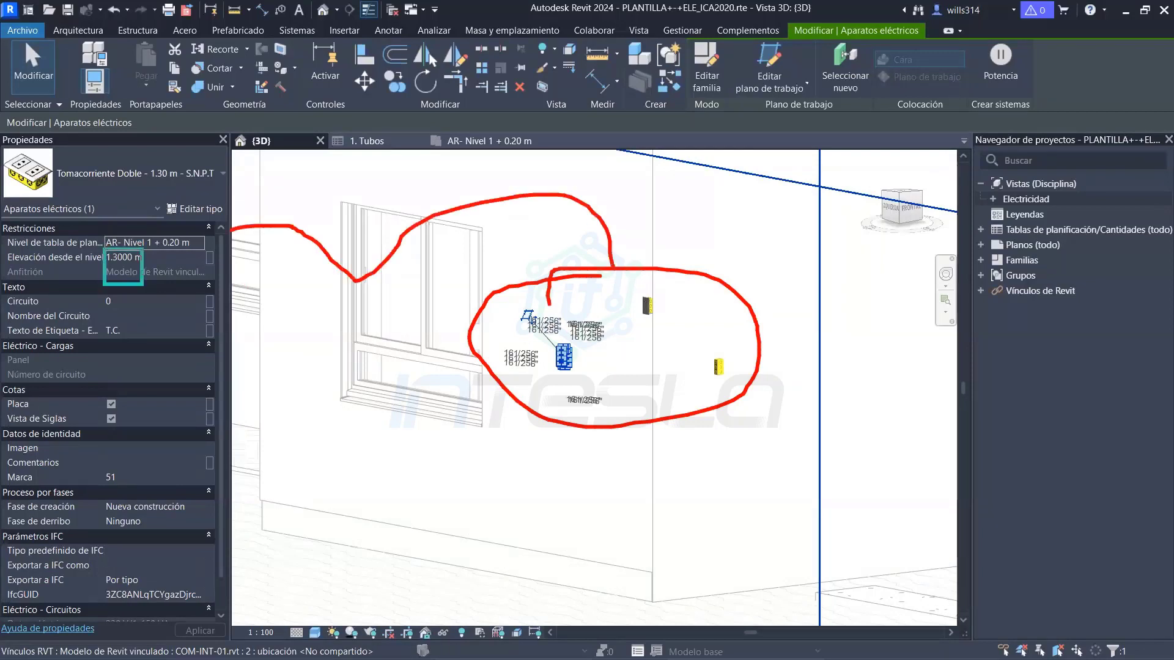
left_click_drag(102, 249, 206, 271)
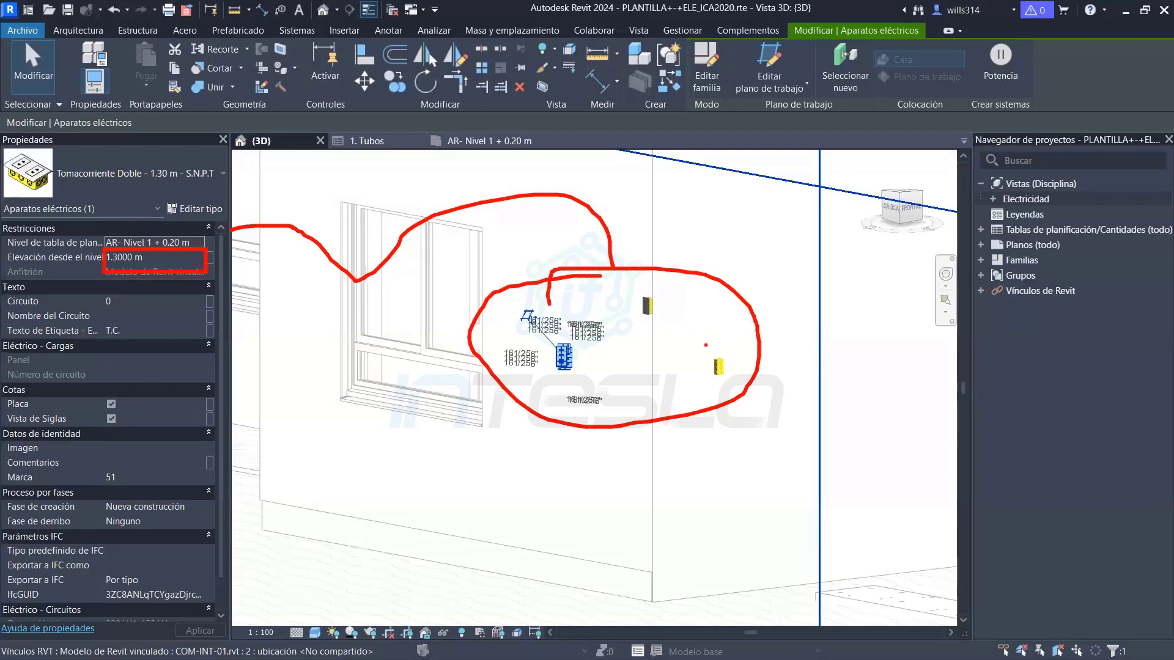
key("Escape")
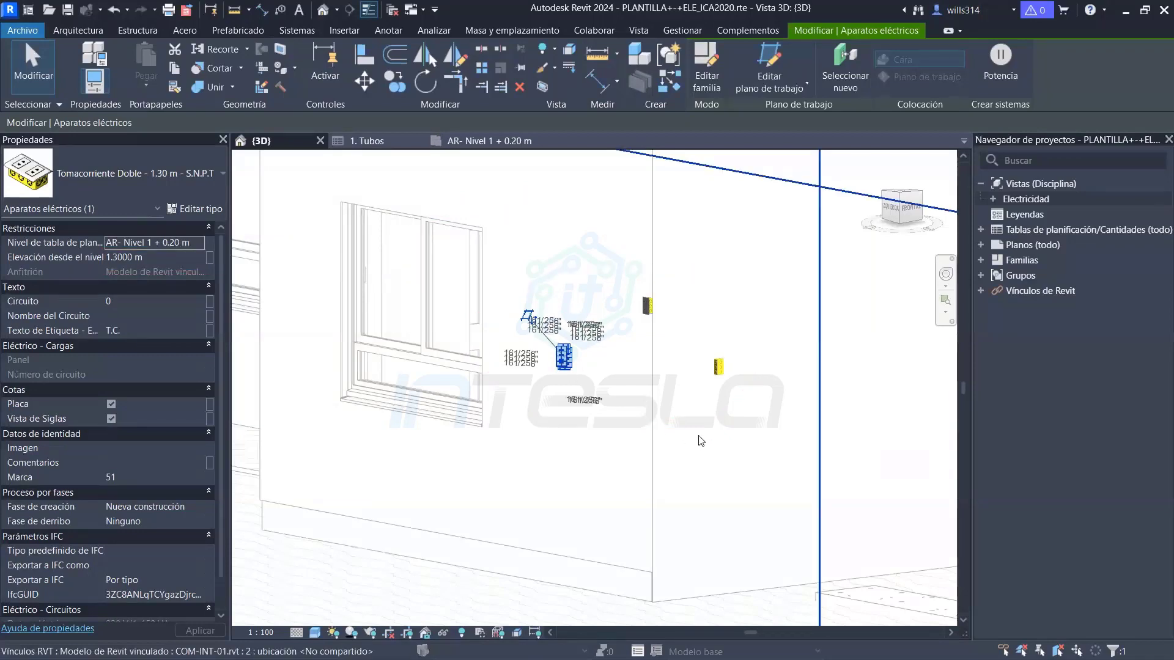
key("Escape")
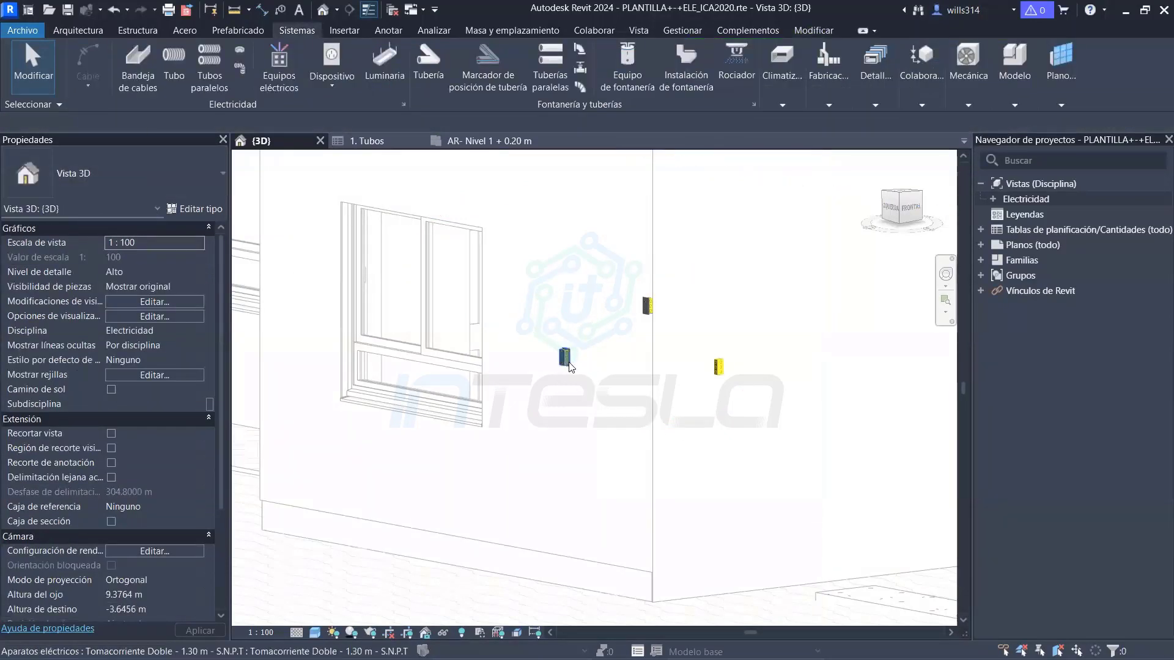
Select the double outlet, then zoom and orbit close around its box
left_click(569, 364)
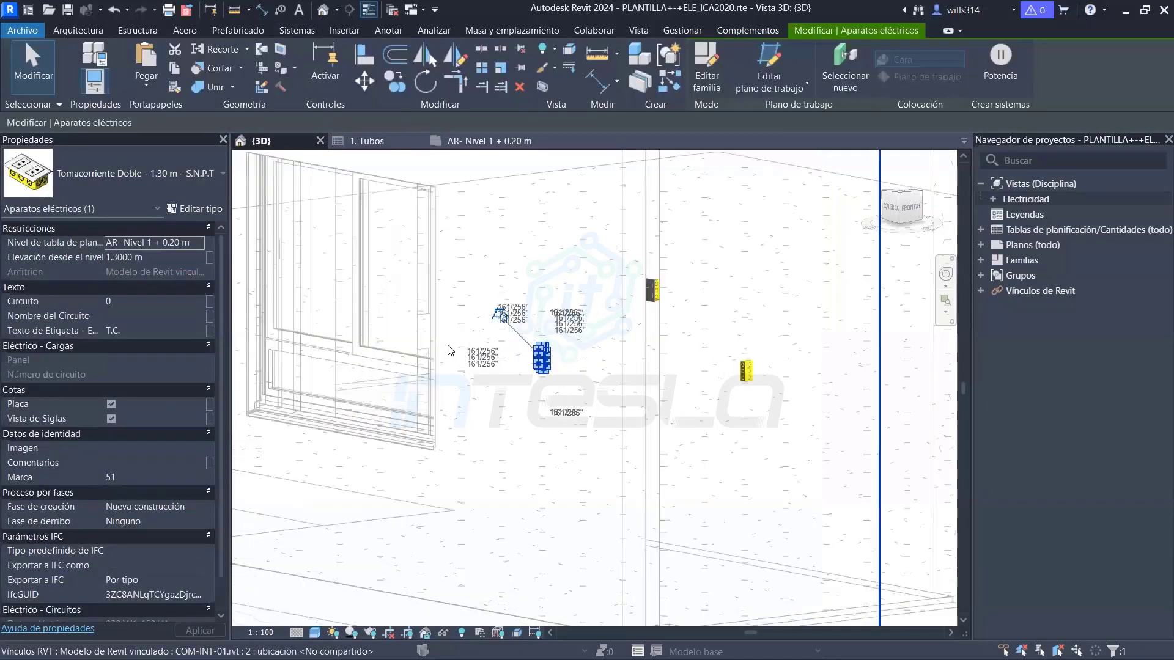
scroll(453, 348, "up", 2)
scroll(490, 350, "up", 3)
scroll(624, 359, "up", 2)
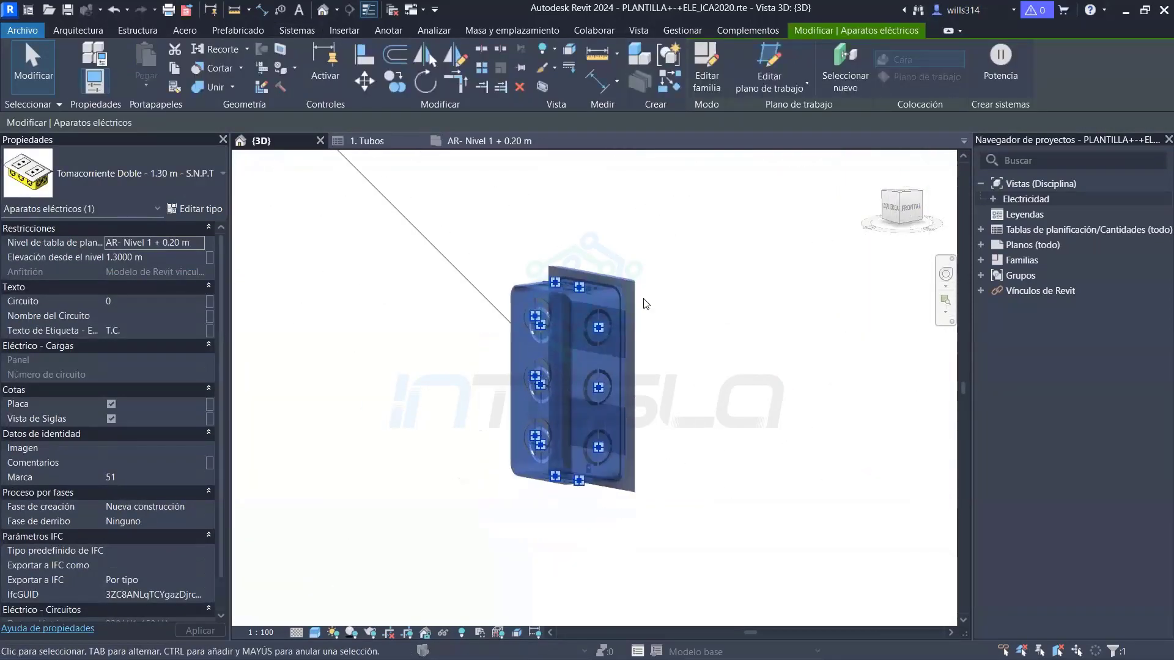
mouse_move(647, 305)
middle_mouse_down("shift")
mouse_move(569, 403)
mouse_move(656, 385)
middle_mouse_up("shift")
left_click(656, 386)
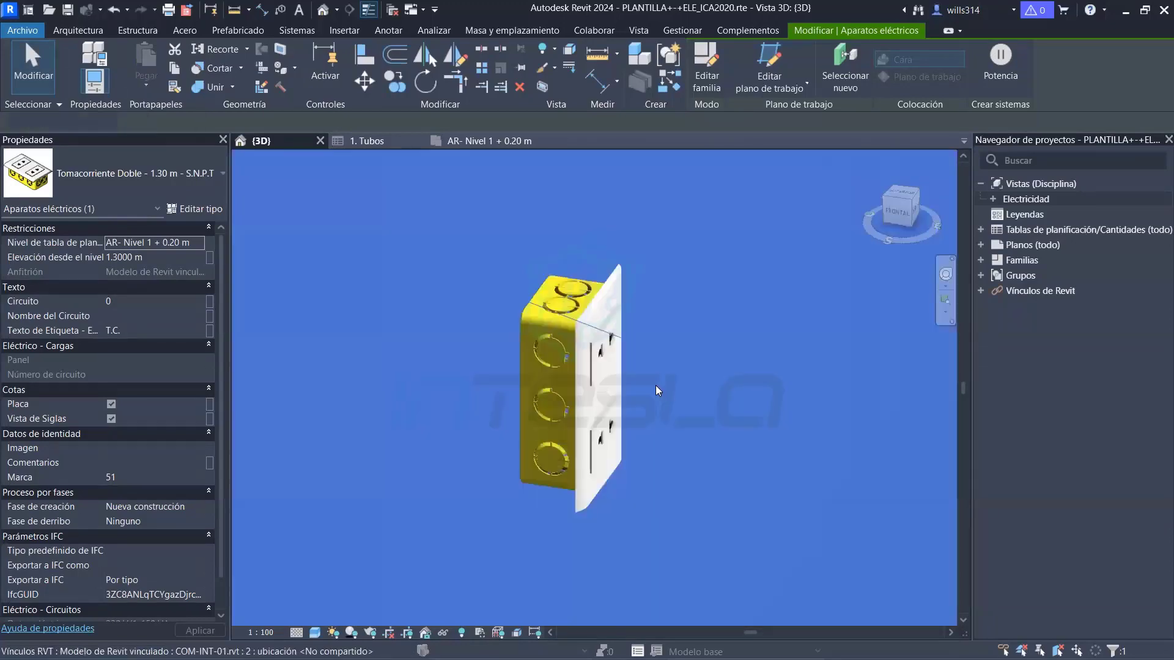
key("Escape")
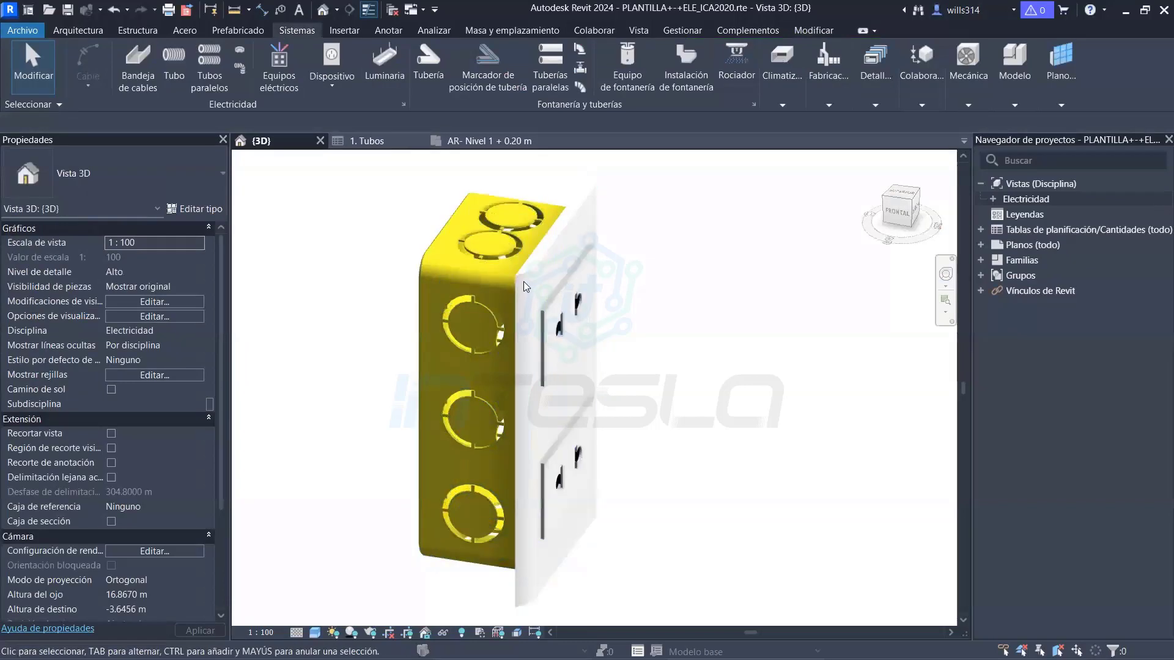
Reselect and orbit the outlet box, then zoom out to frame the three outlets by the window
left_click(521, 281)
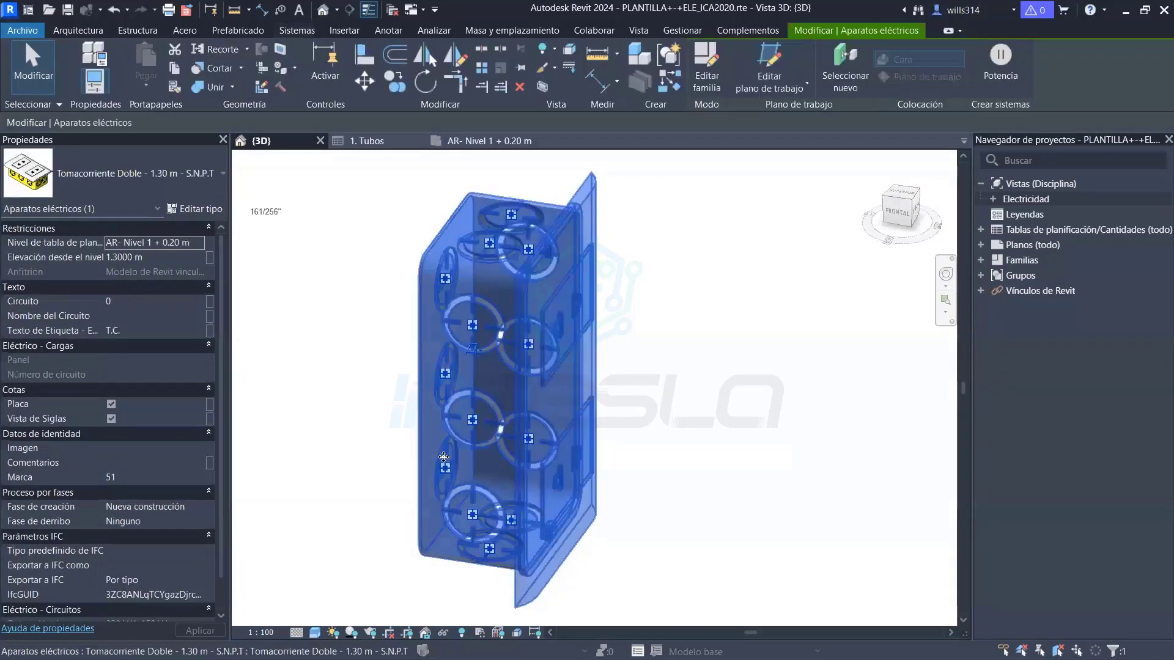
mouse_move(496, 369)
middle_mouse_down("shift")
mouse_move(519, 378)
mouse_move(517, 290)
middle_mouse_up("shift")
key("Escape")
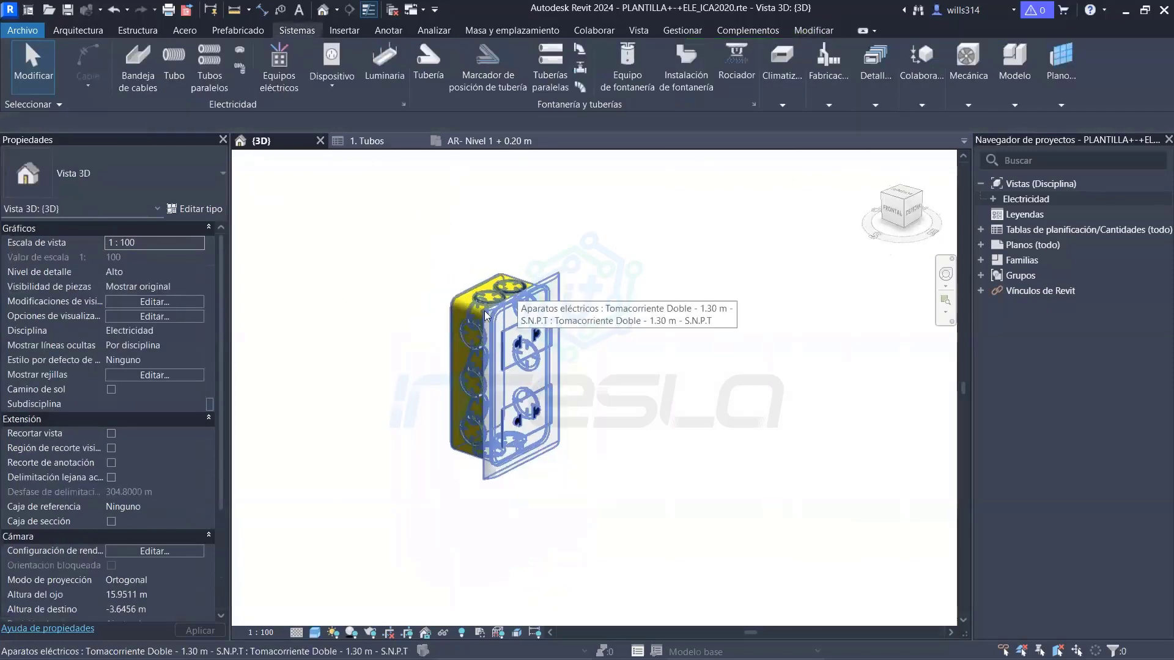
scroll(462, 407, "down", 2)
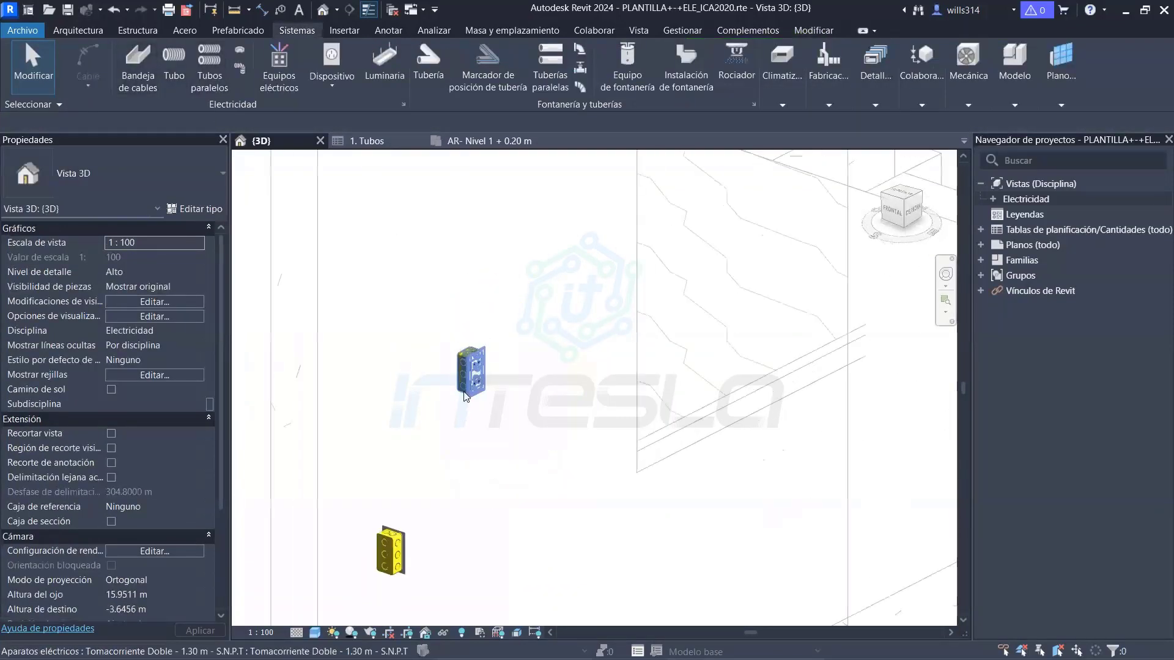
scroll(477, 413, "down", 1)
mouse_move(483, 417)
middle_mouse_down("shift")
mouse_move(461, 312)
mouse_move(537, 333)
mouse_move(534, 351)
mouse_move(392, 333)
mouse_move(498, 375)
mouse_move(428, 356)
middle_mouse_up("shift")
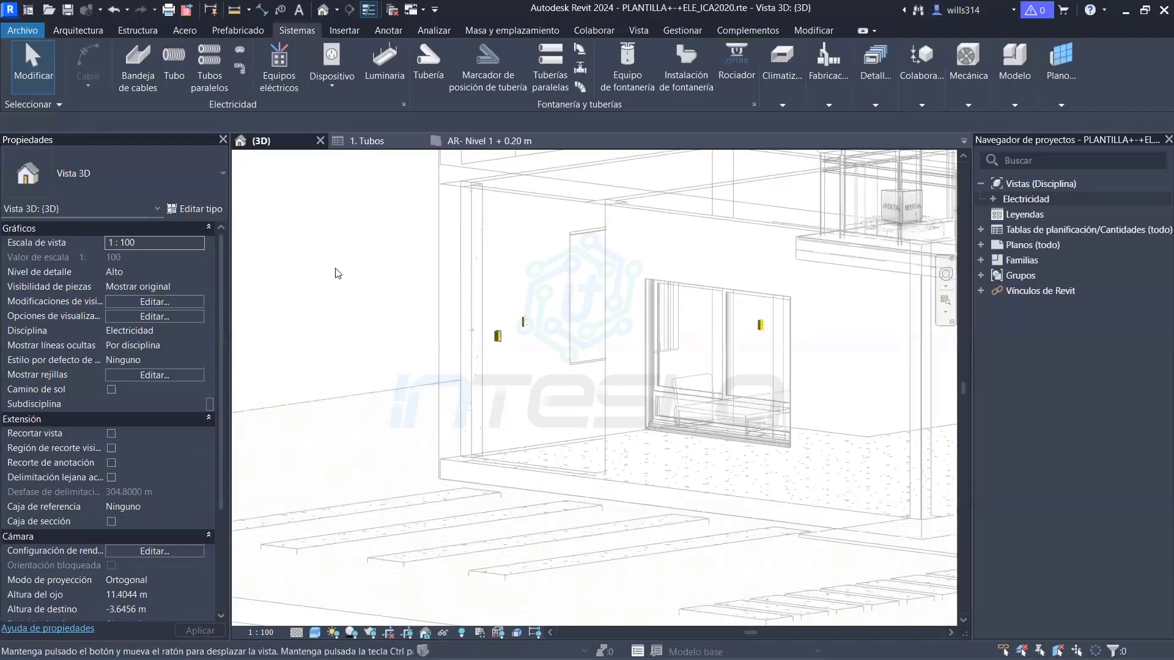
Window-select the three double outlets beside the window
left_click_drag(338, 274, 538, 354)
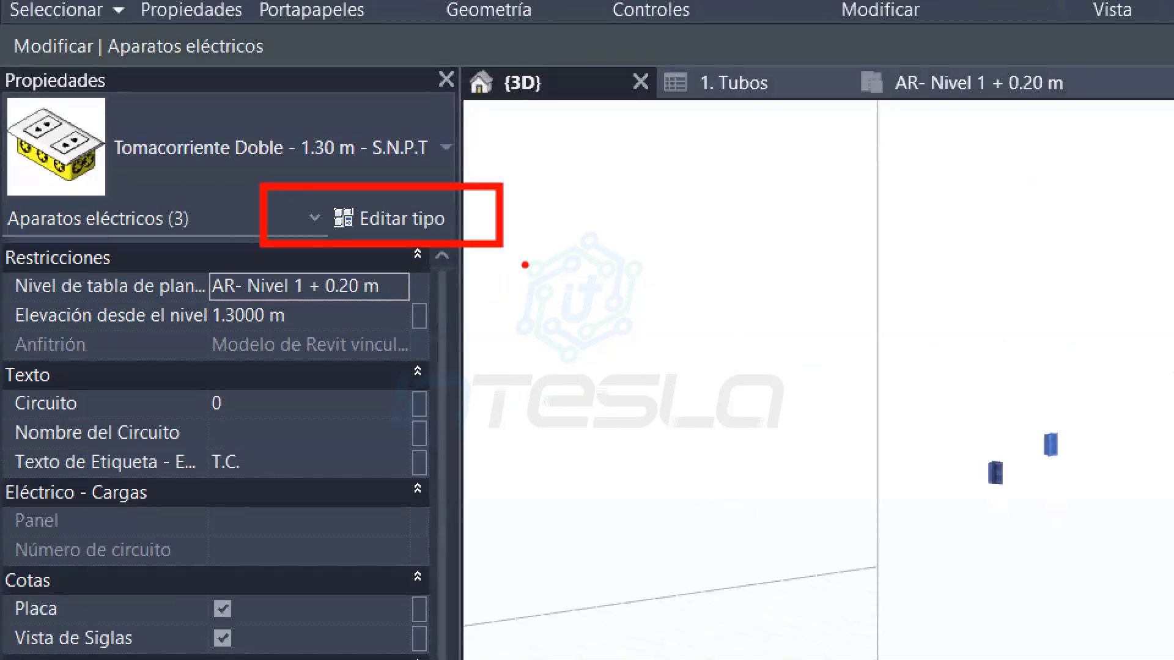
mouse_move(525, 264)
left_mouse_down()
mouse_move(813, 209)
mouse_move(1060, 348)
left_mouse_up()
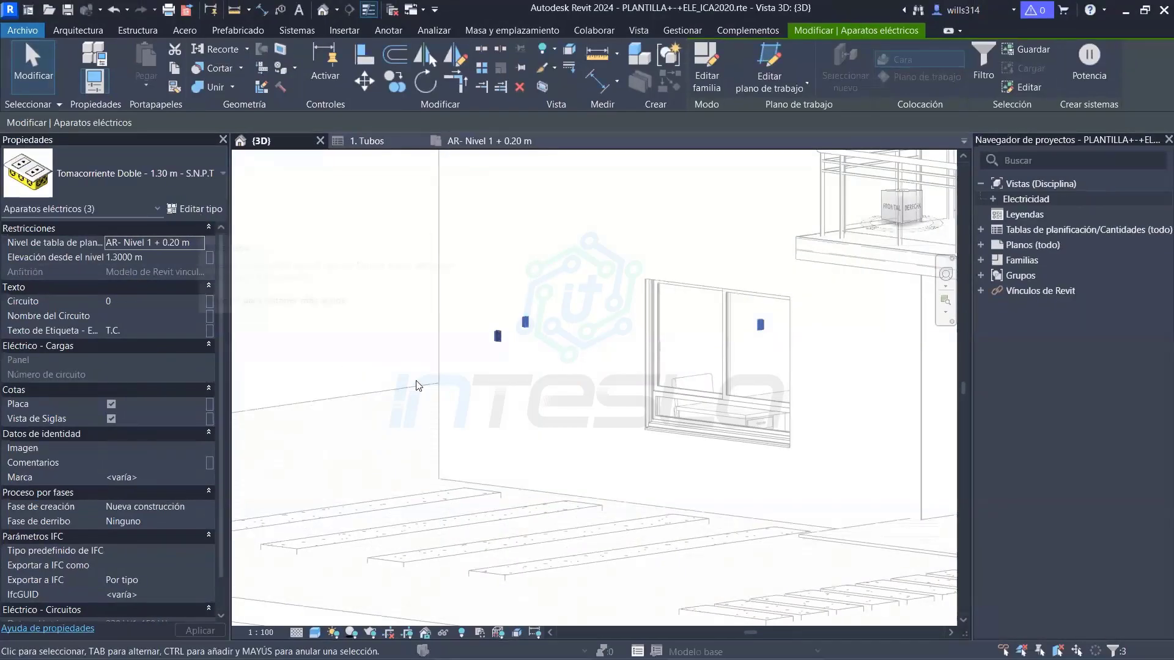
Duplicate the Tomacorriente Doble type as 'TOMACORRIENTES H=30CM' with default elevation 0.30
left_click(194, 209)
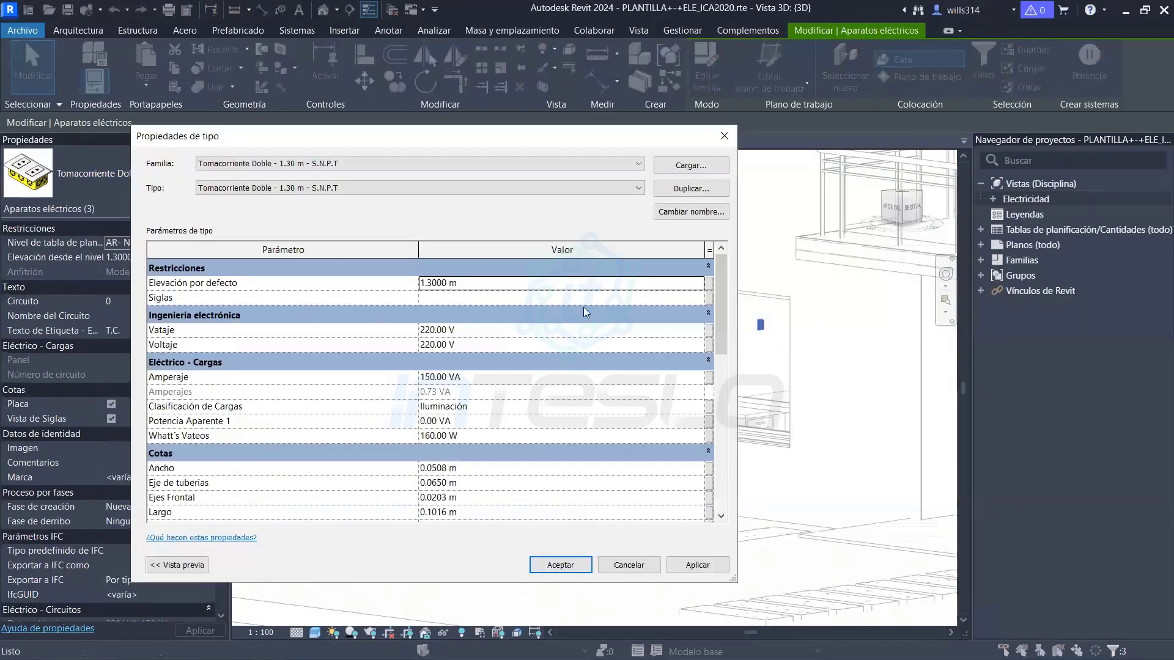
left_click(680, 189)
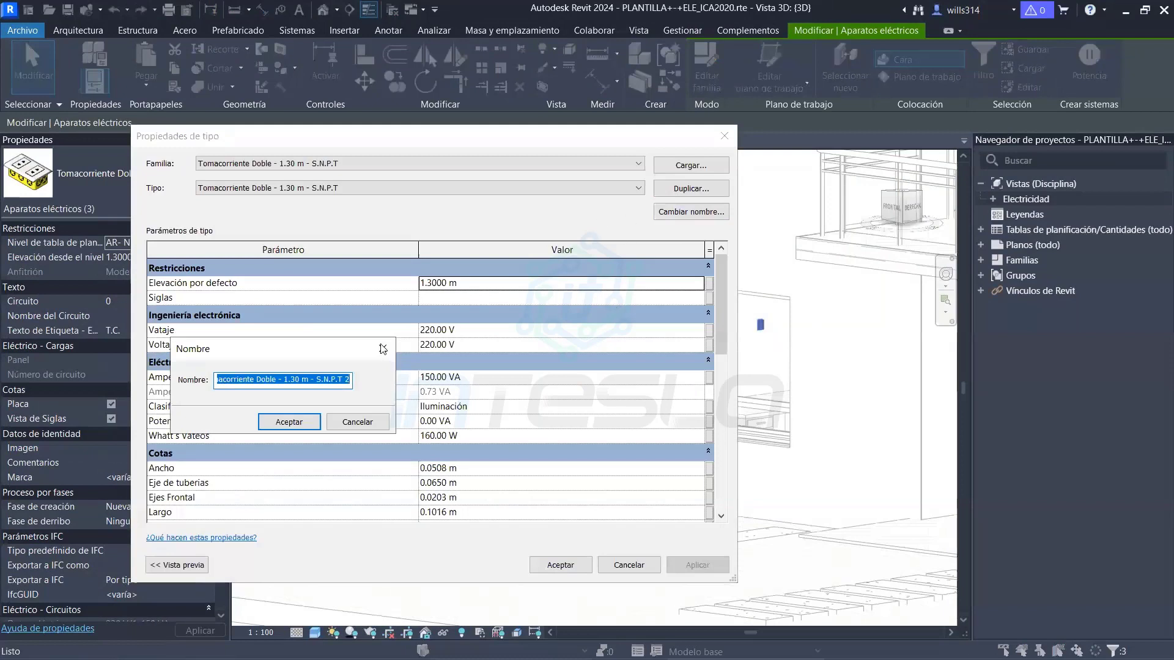
left_click_drag(343, 353, 426, 270)
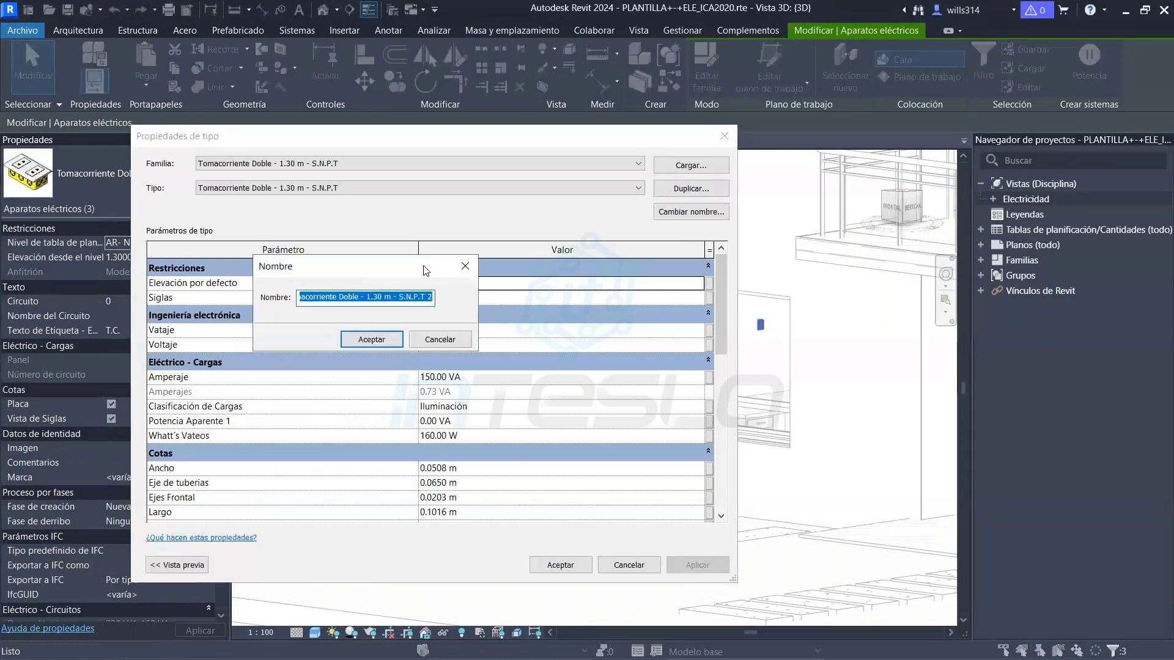
type("TOMACORRIENTES H=30CM")
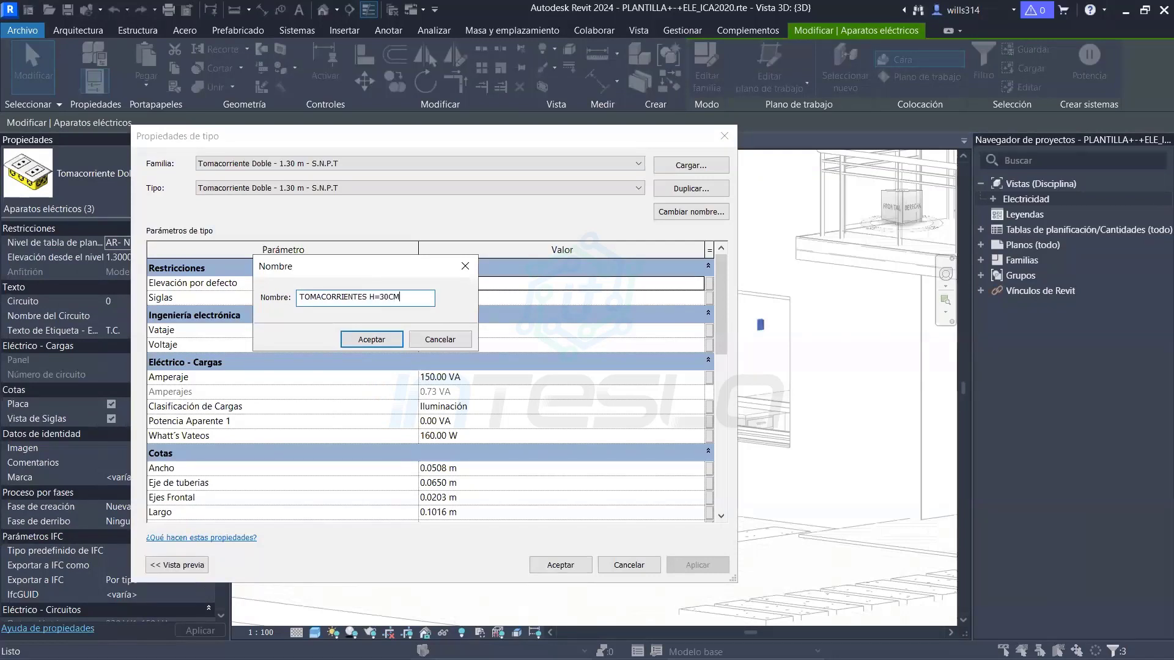
left_click(395, 338)
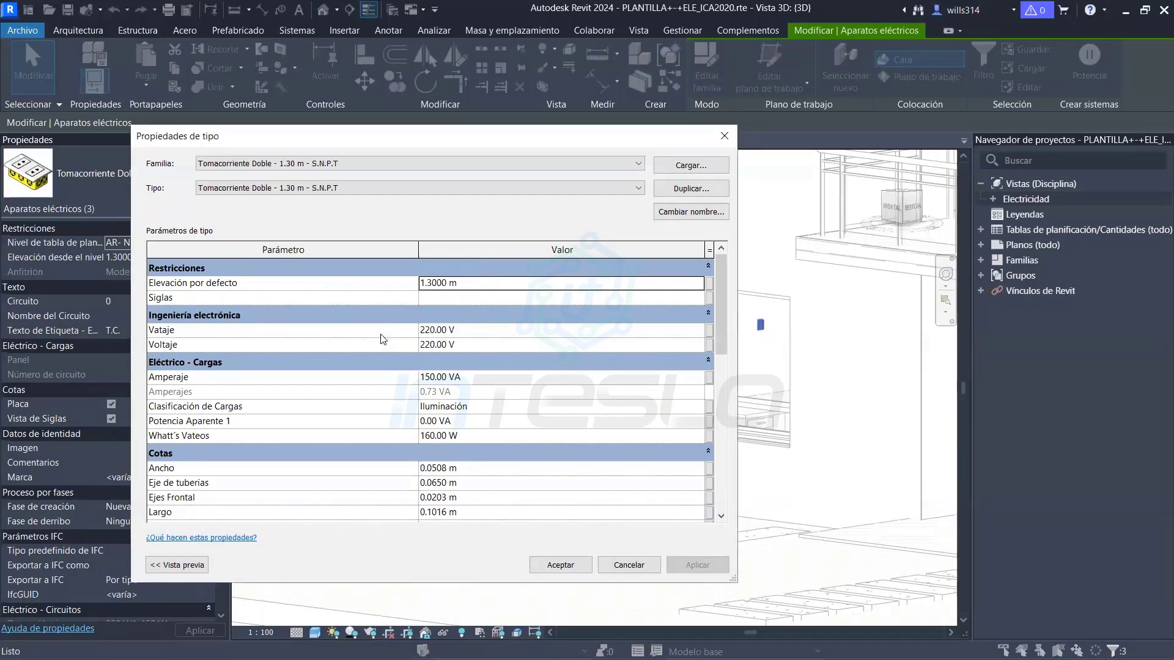
left_click(474, 285)
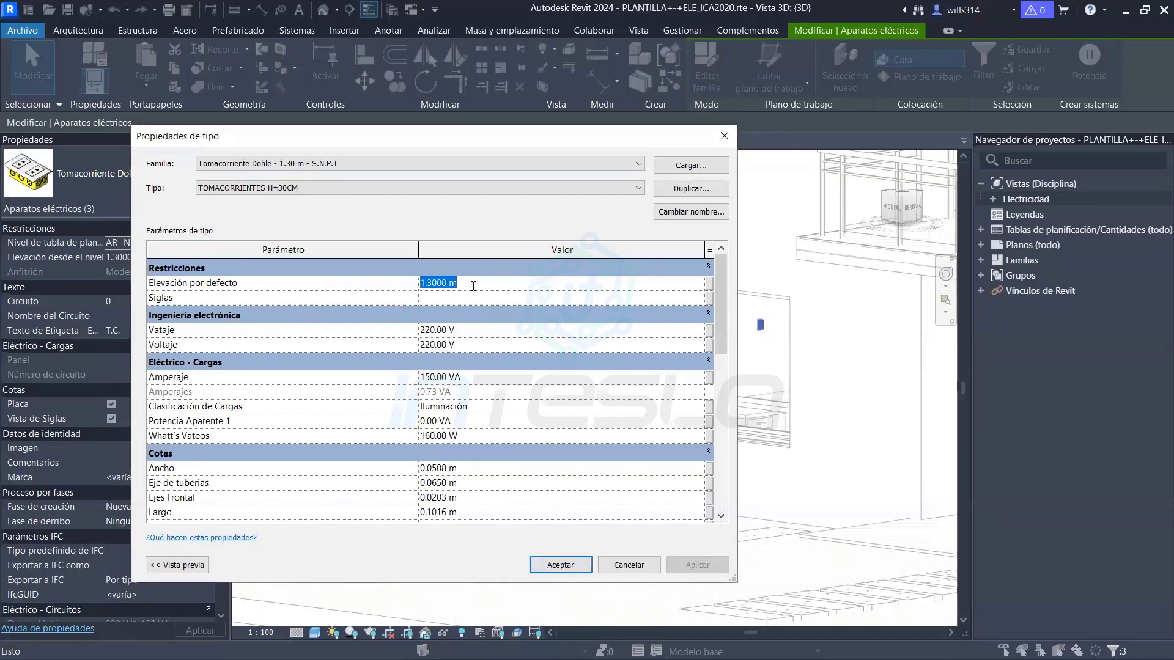
type(".30")
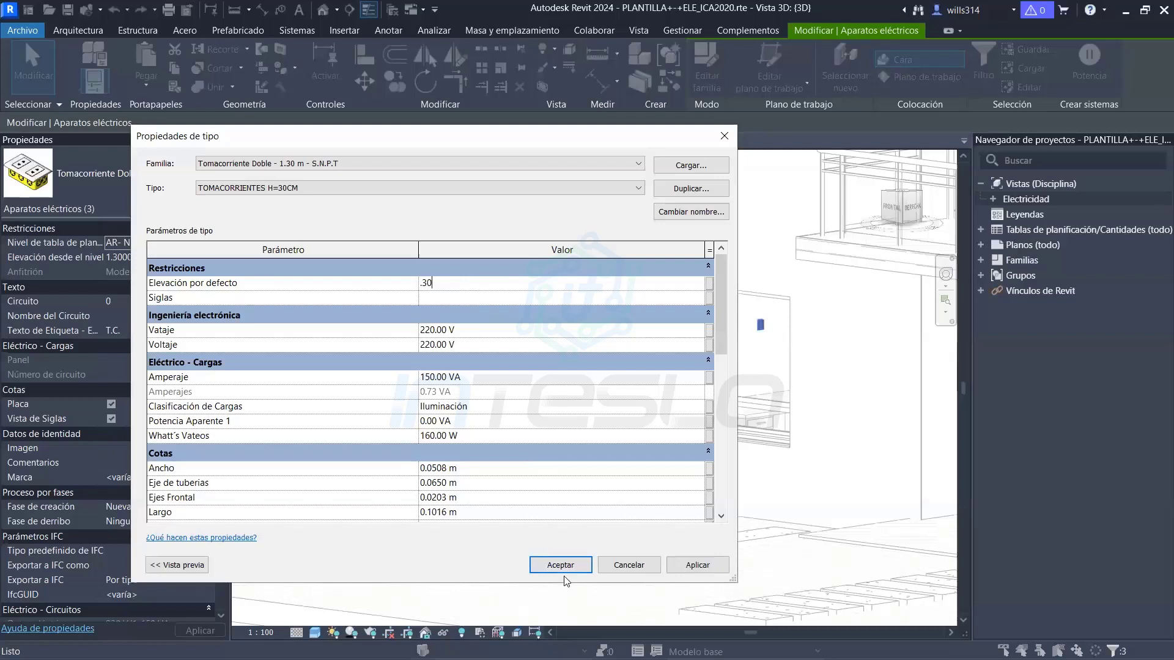
left_click(561, 566)
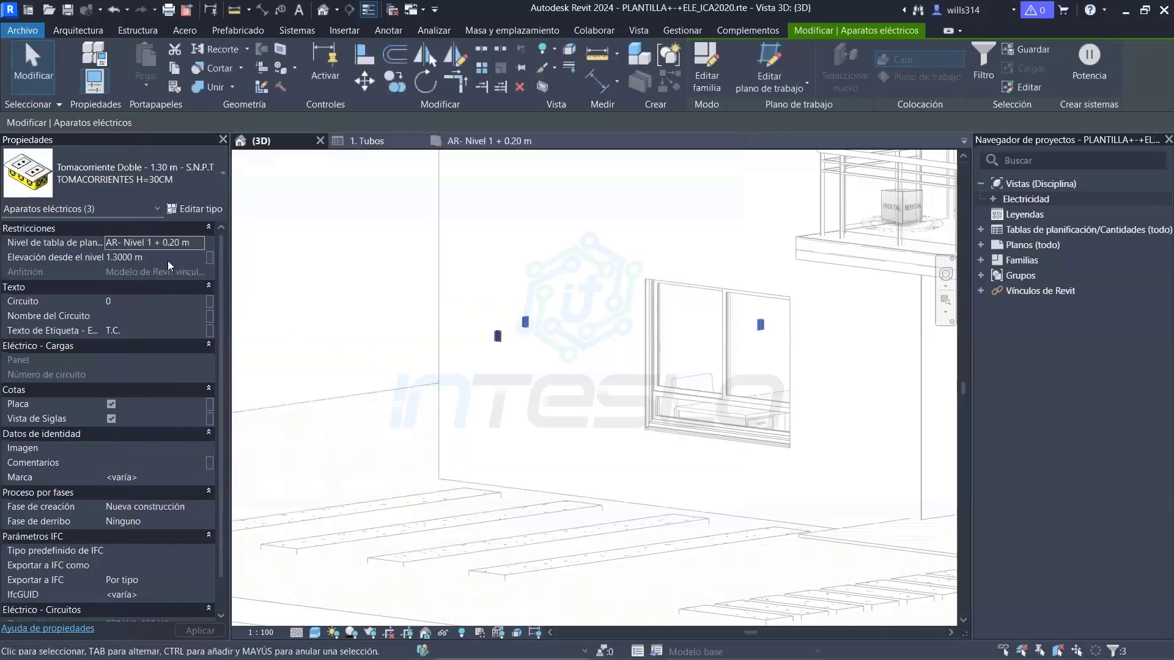
Set the outlets' elevation from level to 0.30 m
left_click(170, 257)
type(".30")
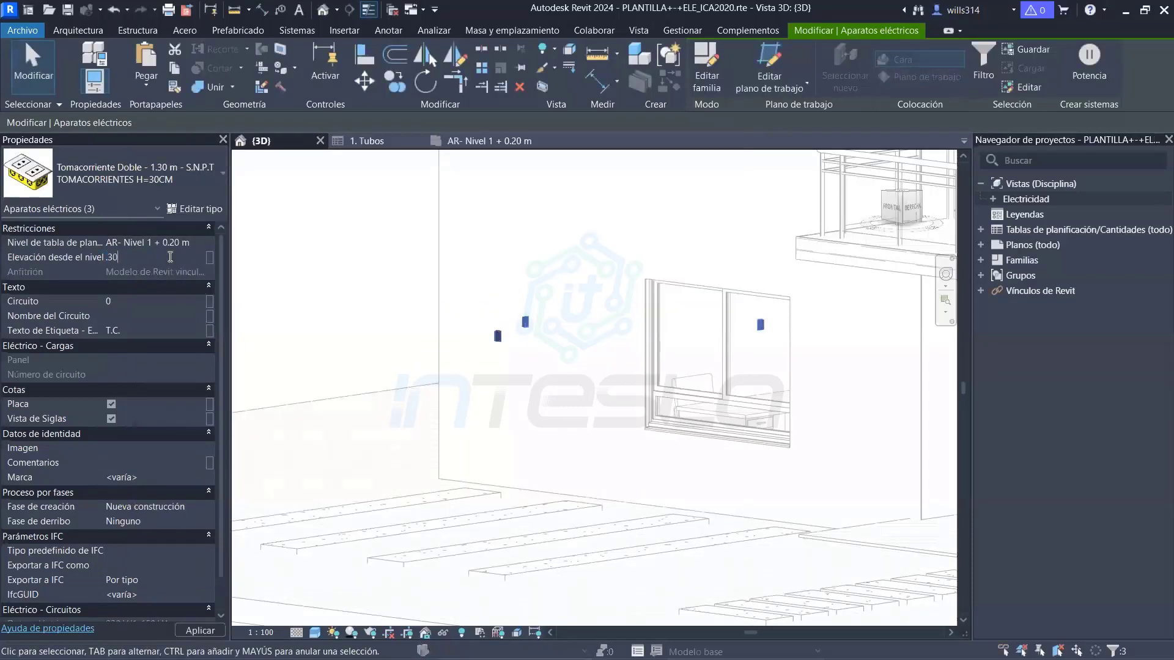
key("Return")
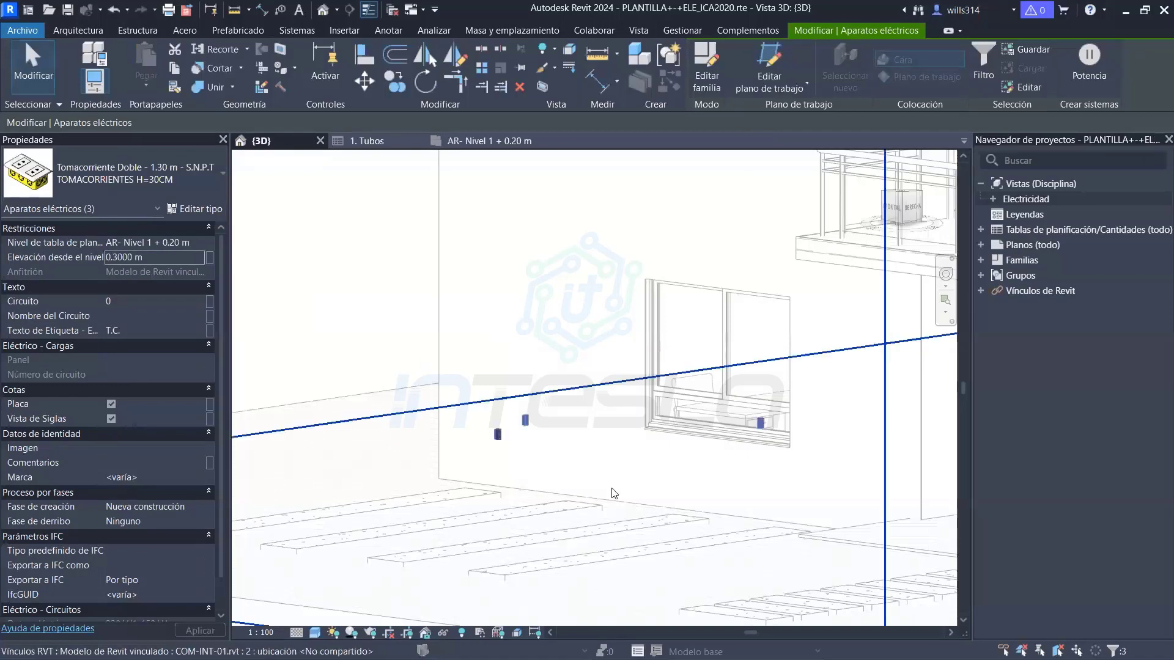
middle_click_drag(645, 450, 671, 479, "shift")
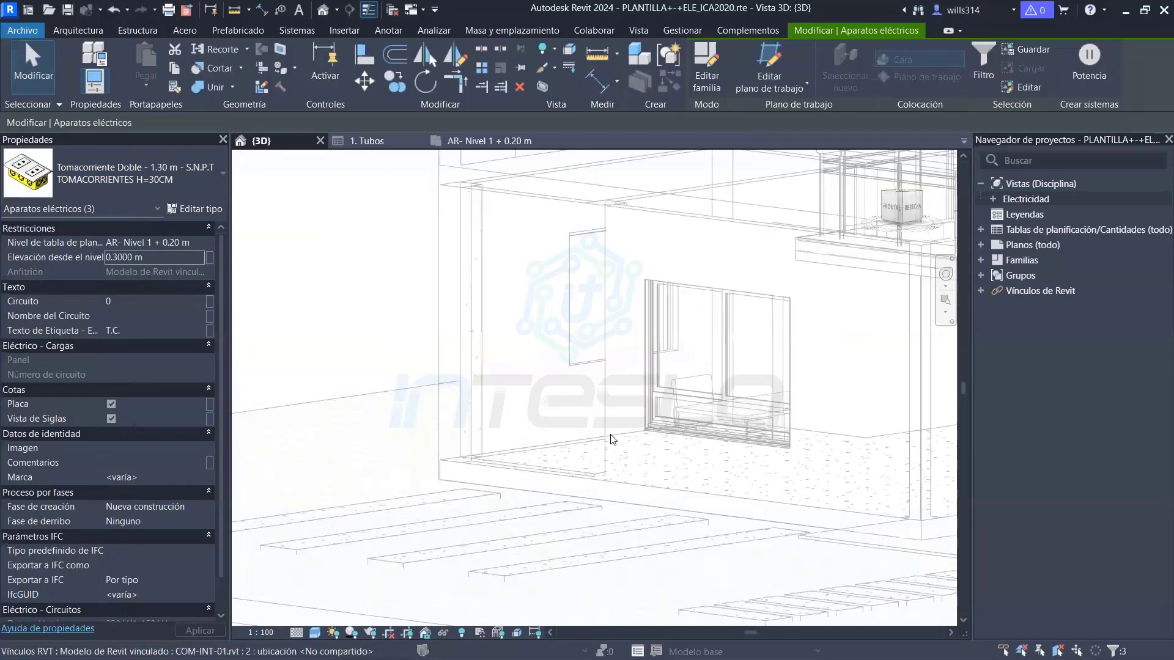
left_click(668, 474)
Orbit the 3D view and select individual outlets to verify their lowered elevation
mouse_move(650, 482)
middle_mouse_down("shift")
mouse_move(578, 460)
mouse_move(320, 453)
middle_mouse_up("shift")
left_click(445, 416)
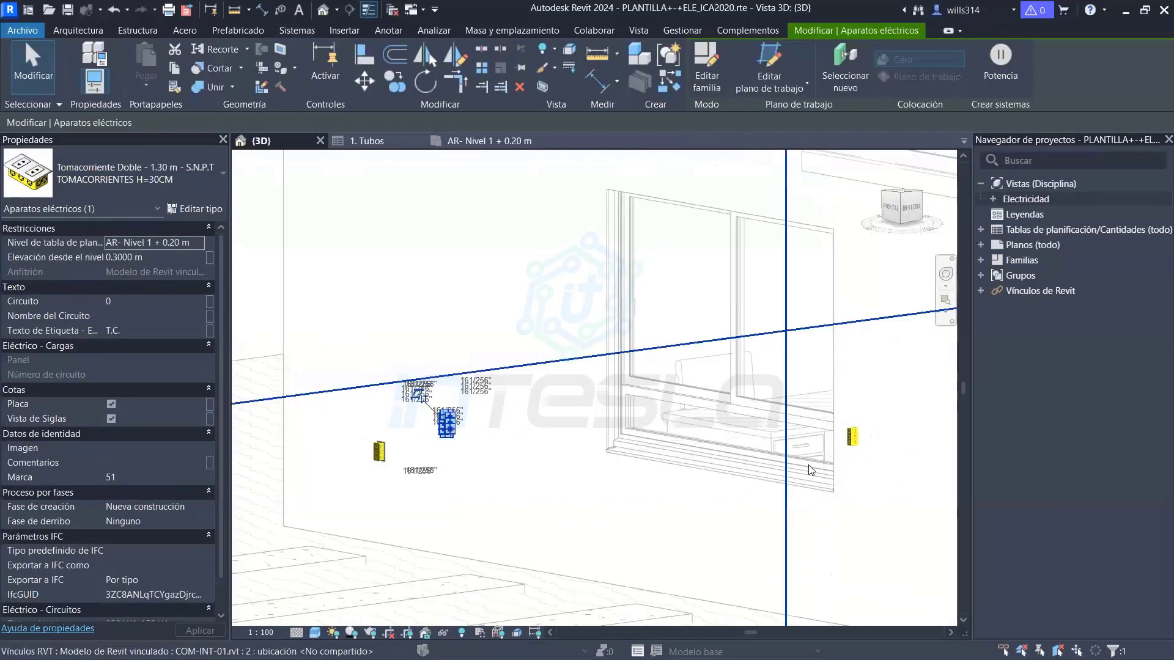
scroll(502, 433, "up", 2)
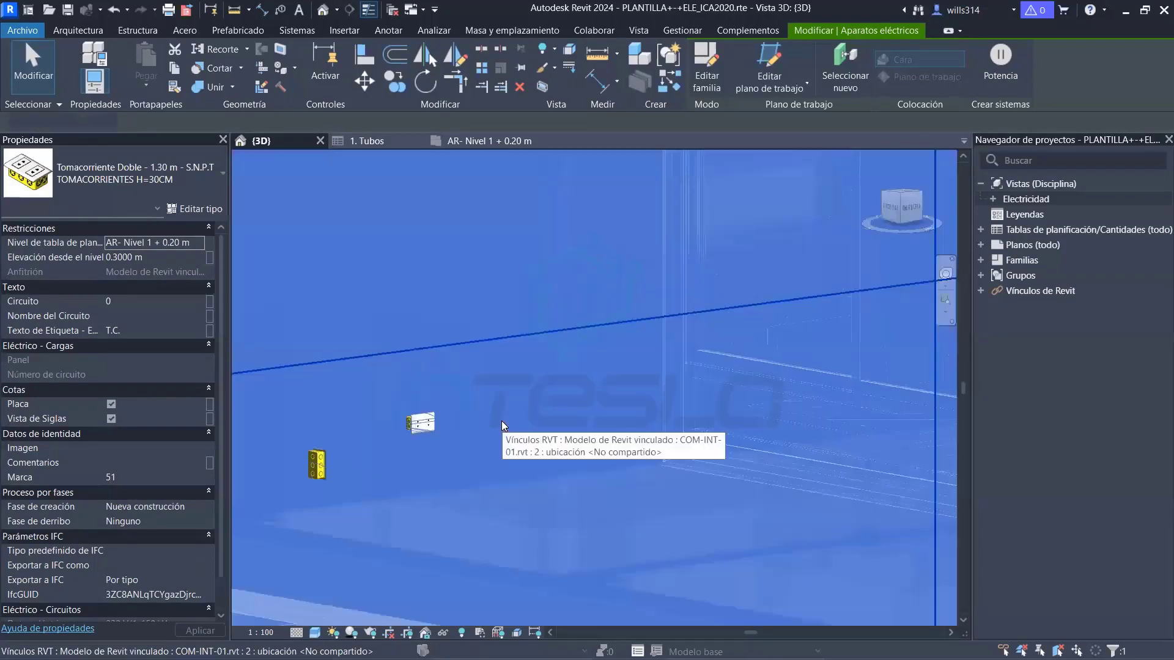
left_click(503, 426)
scroll(502, 427, "down", 2)
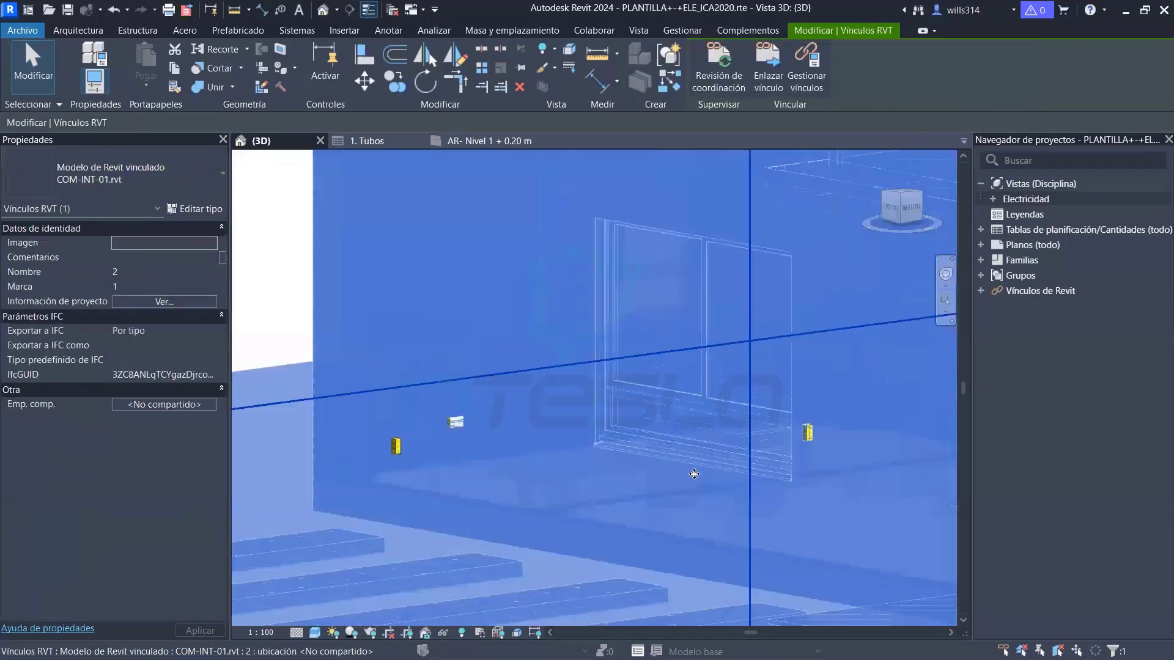
key("Escape")
mouse_move(673, 477)
middle_mouse_down()
mouse_move(669, 452)
mouse_move(546, 446)
middle_mouse_up()
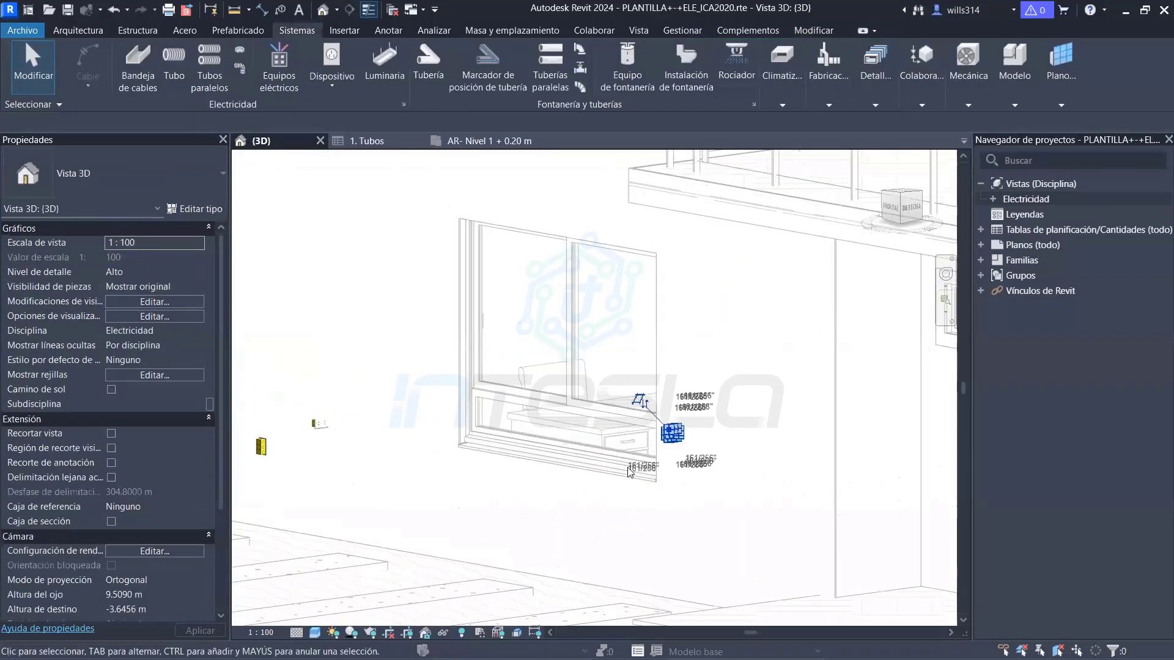
left_click(673, 440)
mouse_move(672, 440)
middle_mouse_down("shift")
mouse_move(624, 506)
mouse_move(636, 482)
mouse_move(600, 571)
middle_mouse_up("shift")
key("Escape")
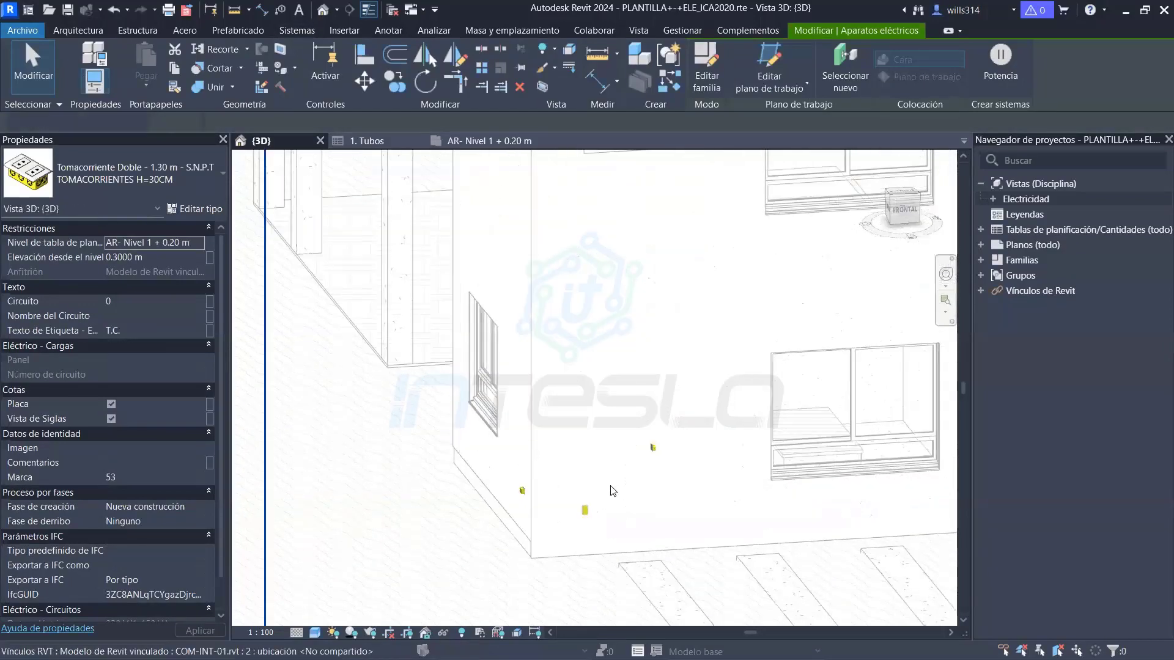
Zoom the 3D view, then go to the AR- Nivel 1 + 0.20 m plan
scroll(549, 567, "up", 3)
scroll(548, 568, "up", 2)
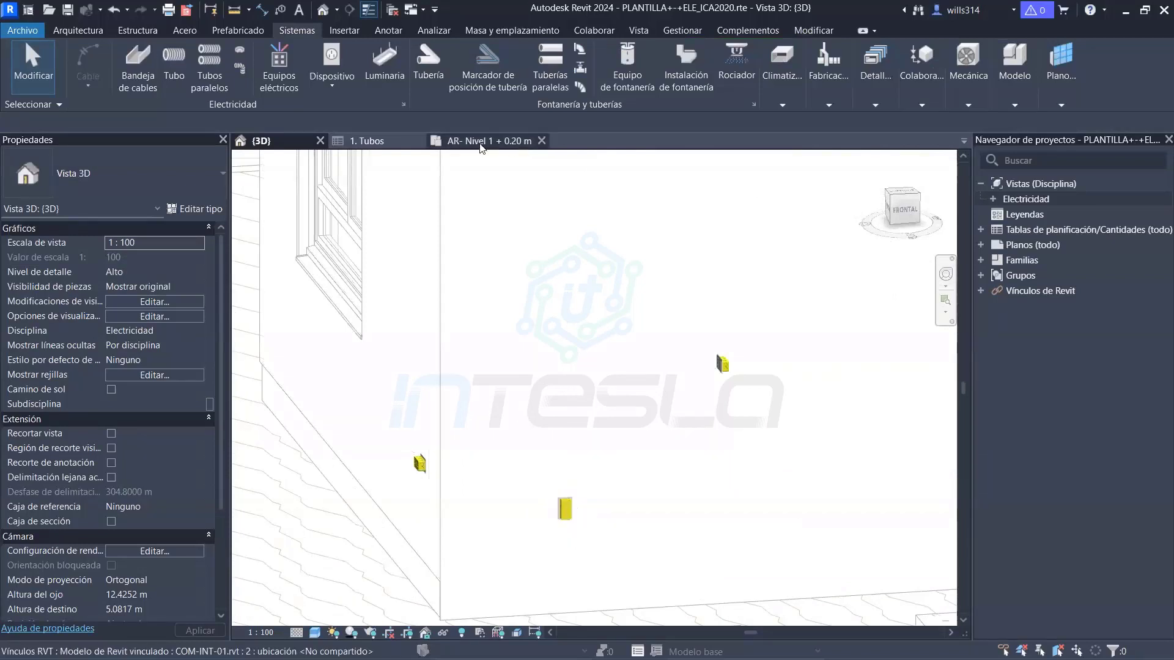
mouse_move(622, 403)
left_mouse_down()
mouse_move(464, 263)
mouse_move(513, 182)
left_mouse_up()
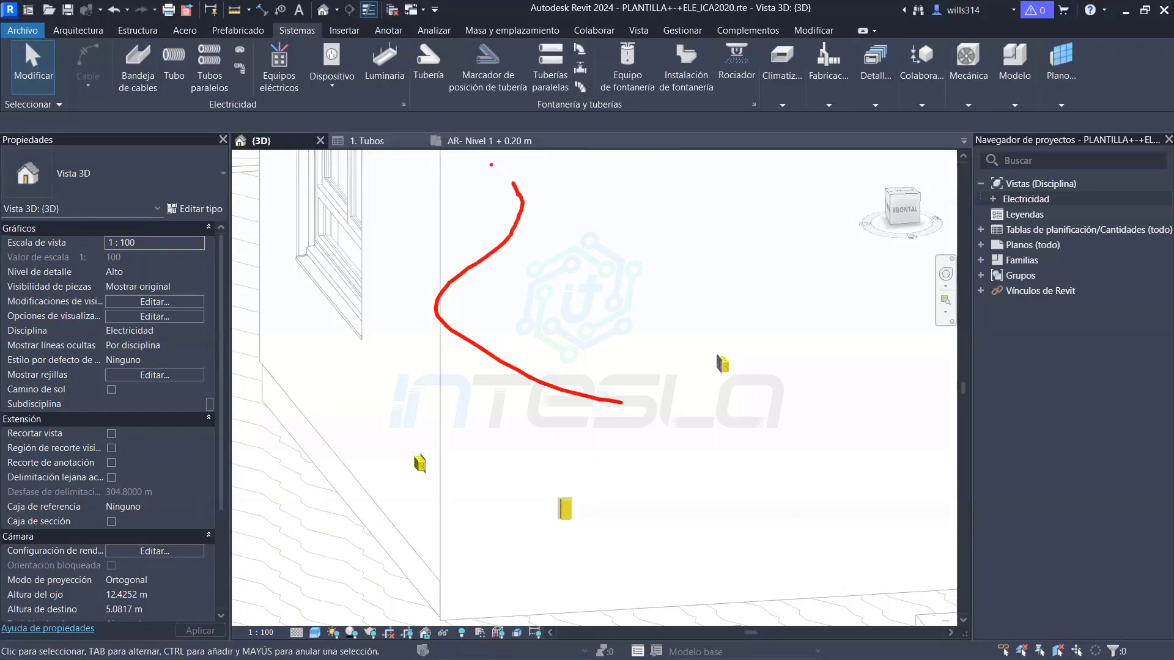
left_click_drag(421, 120, 547, 163)
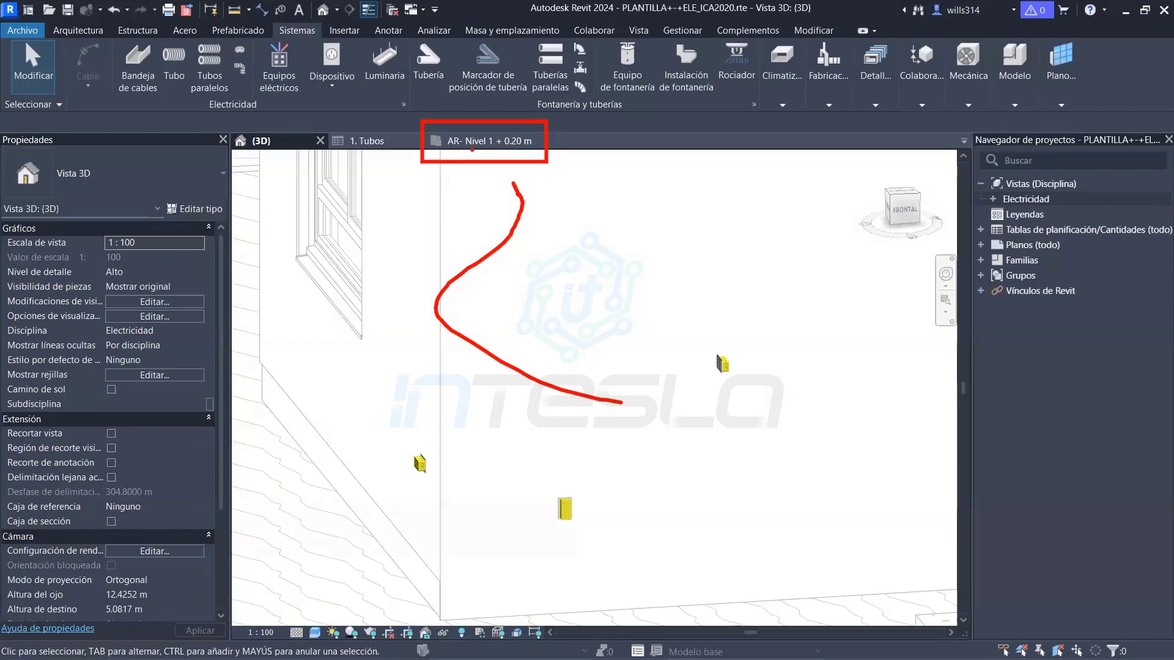
left_click(481, 150)
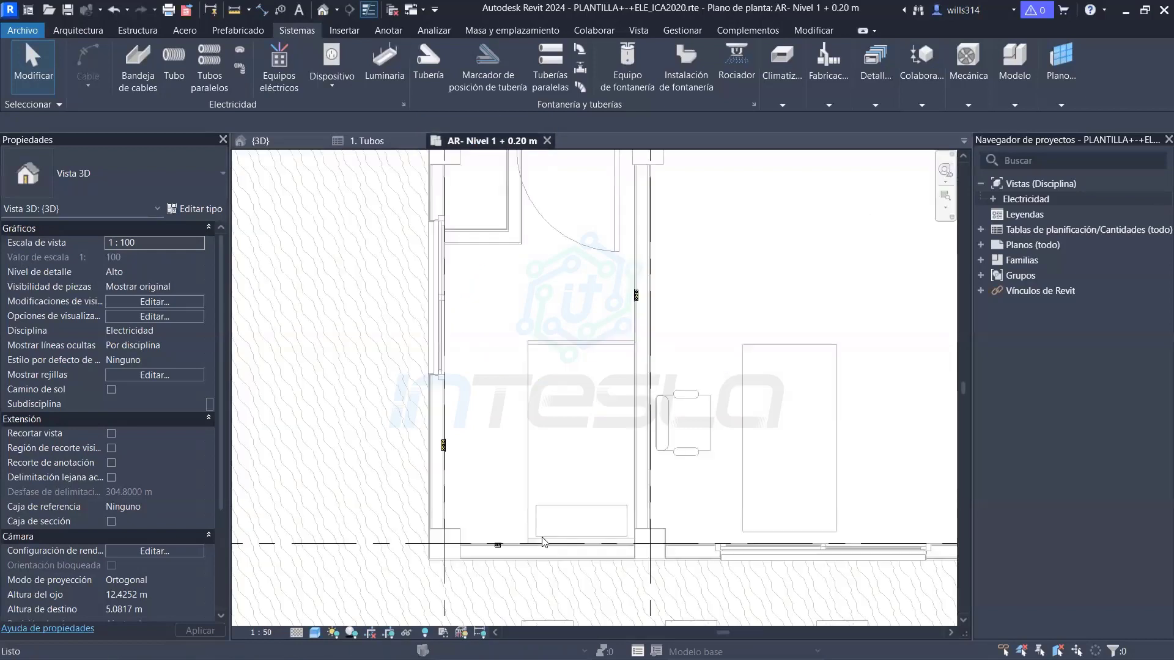
scroll(478, 443, "down", 1)
scroll(479, 434, "down", 2)
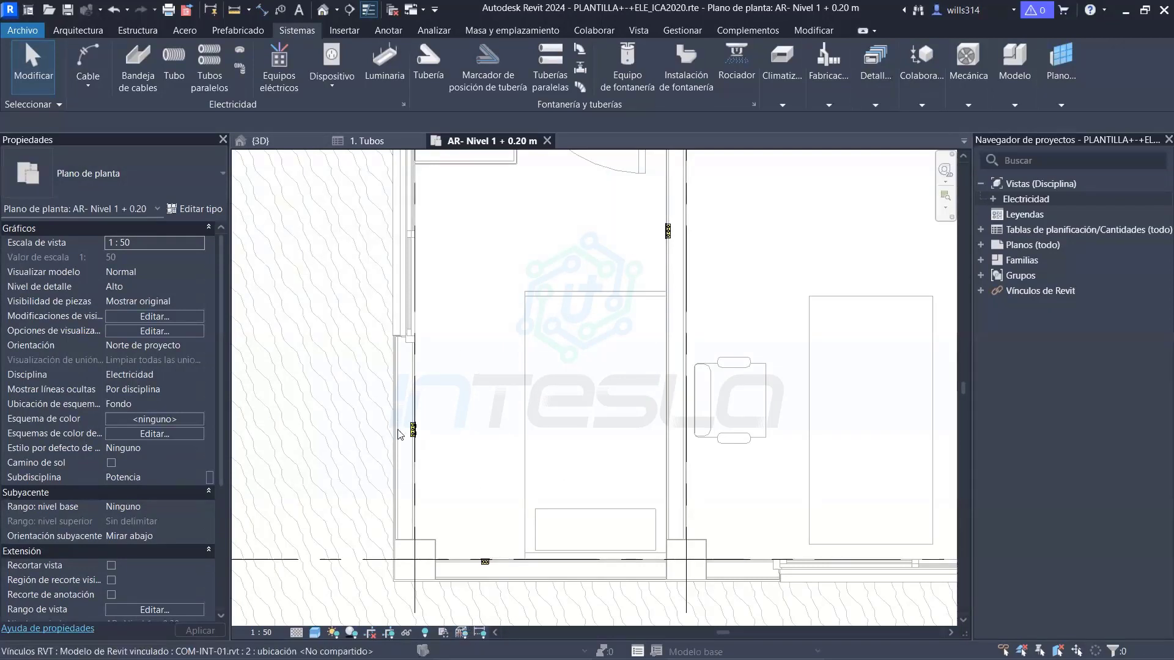
scroll(406, 480, "up", 2)
middle_click_drag(406, 480, 438, 456)
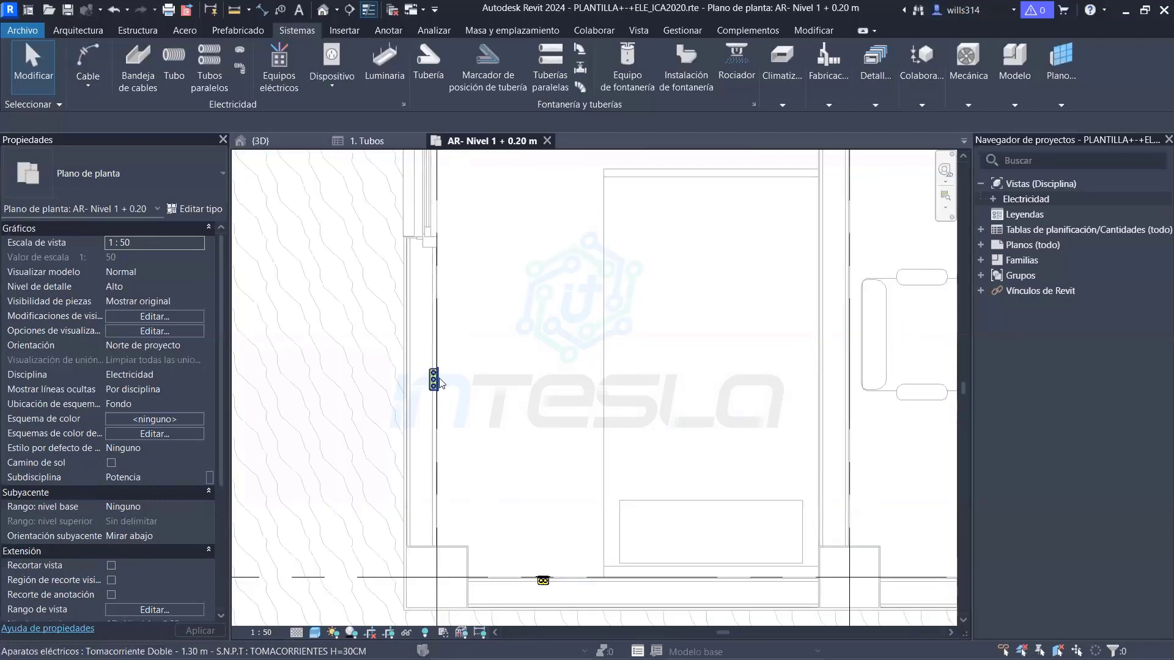
scroll(438, 456, "down", 1)
scroll(463, 420, "down", 1)
scroll(471, 399, "down", 1)
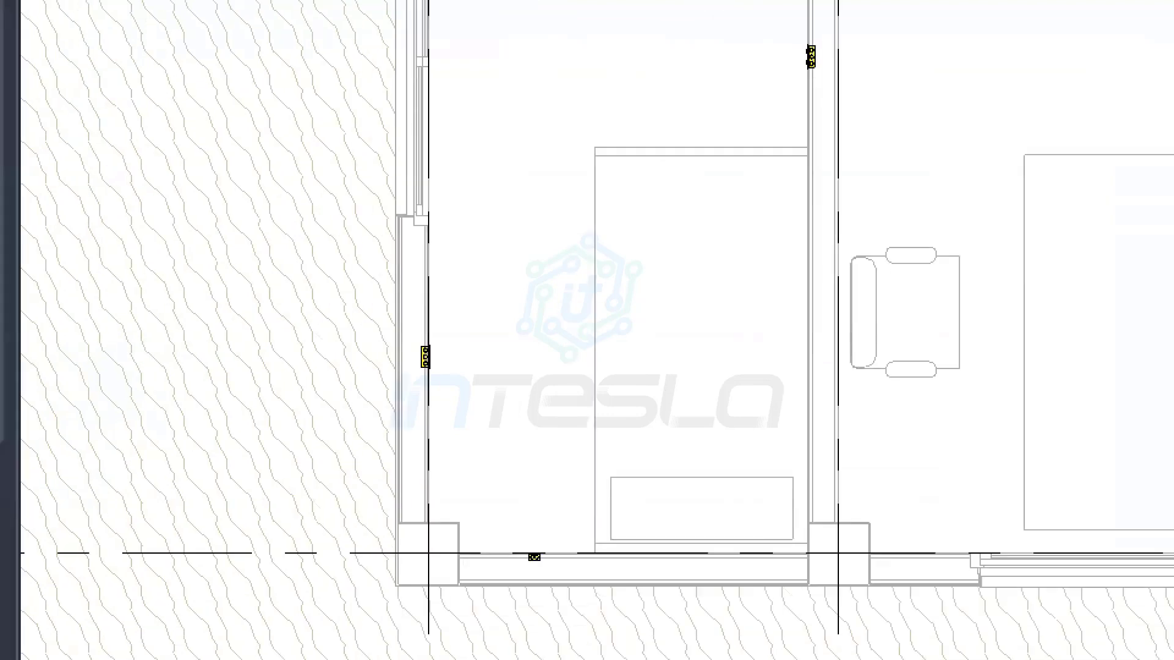
mouse_move(513, 358)
left_mouse_down()
mouse_move(234, 575)
mouse_move(255, 589)
left_mouse_up()
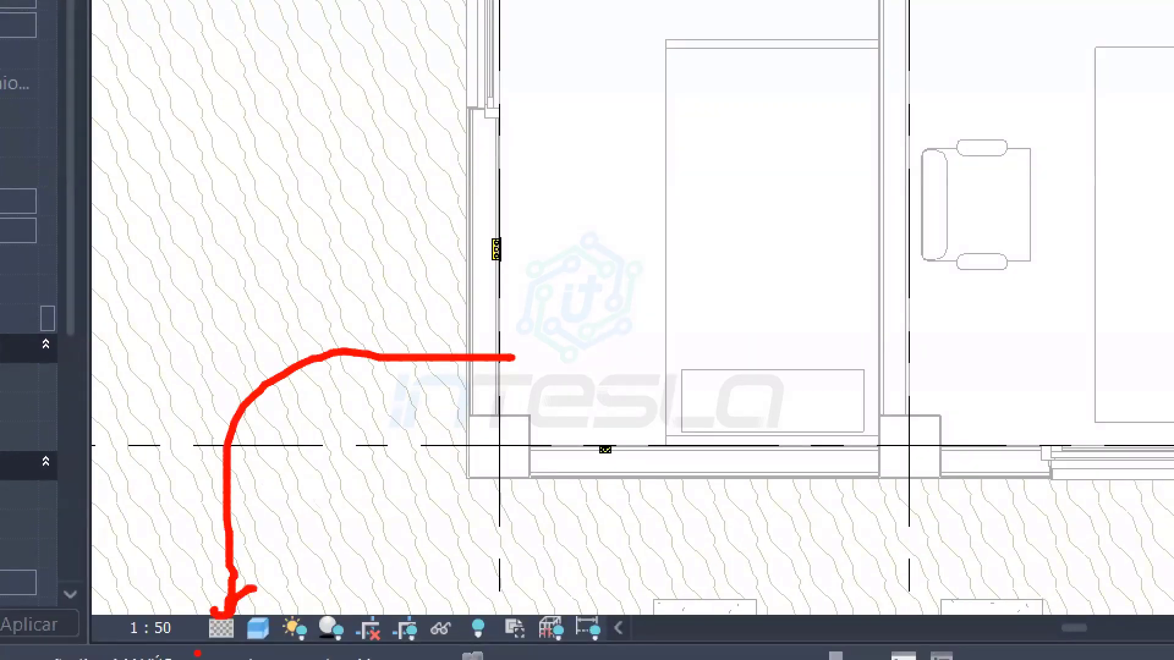
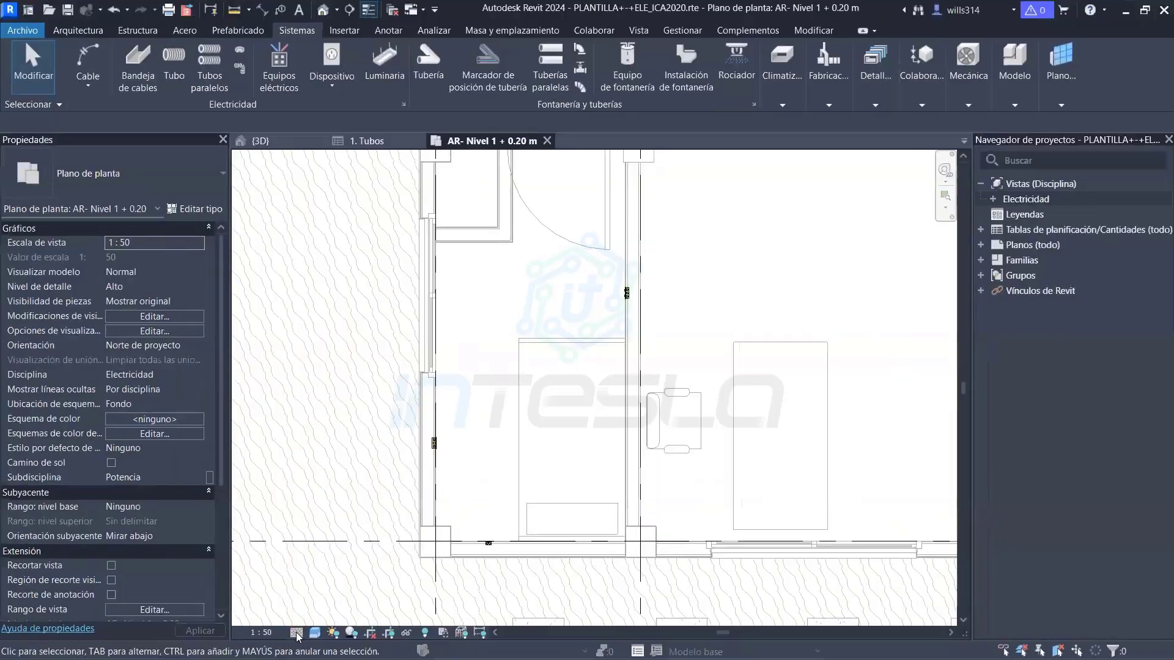
Set the plan detail level to Bajo (Coarse) and centre the room so the outlets show as yellow symbols
left_click(298, 633)
left_click(313, 586)
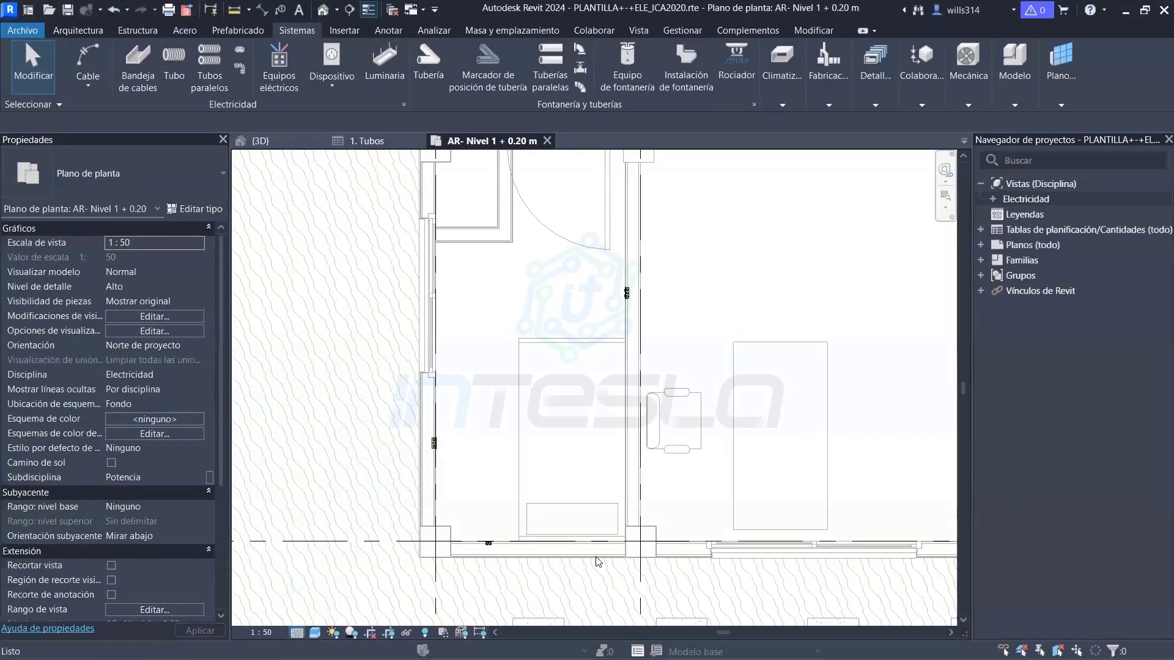
scroll(536, 481, "down", 2)
scroll(535, 471, "up", 2)
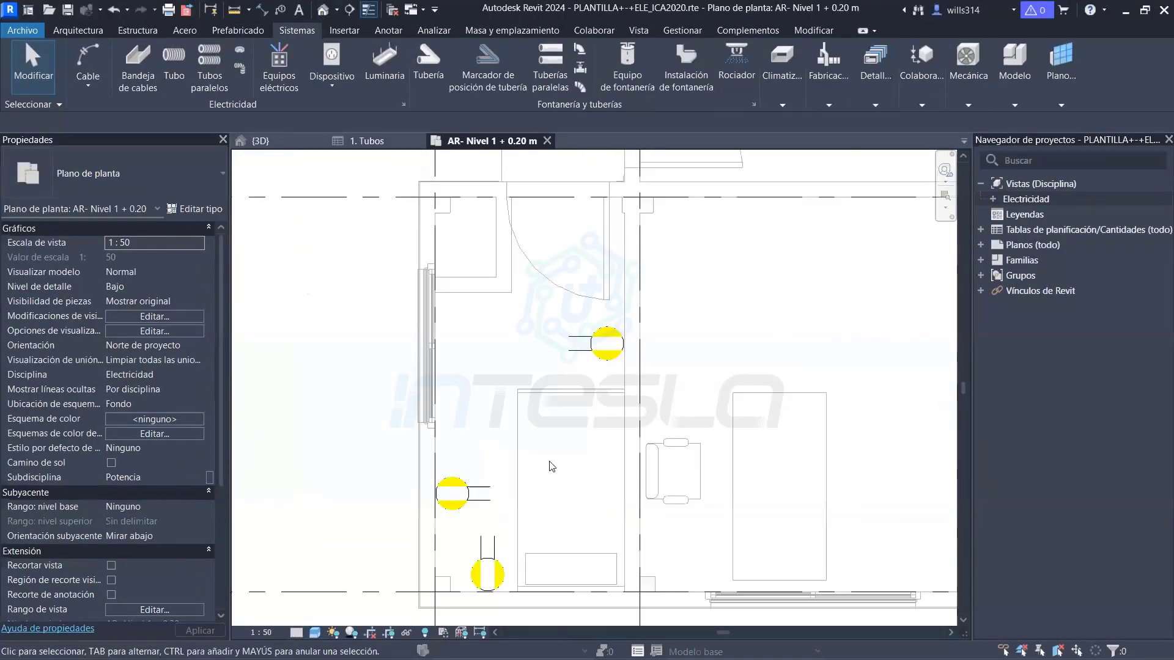
scroll(533, 416, "down", 1)
scroll(463, 369, "down", 1)
scroll(463, 369, "down", 1)
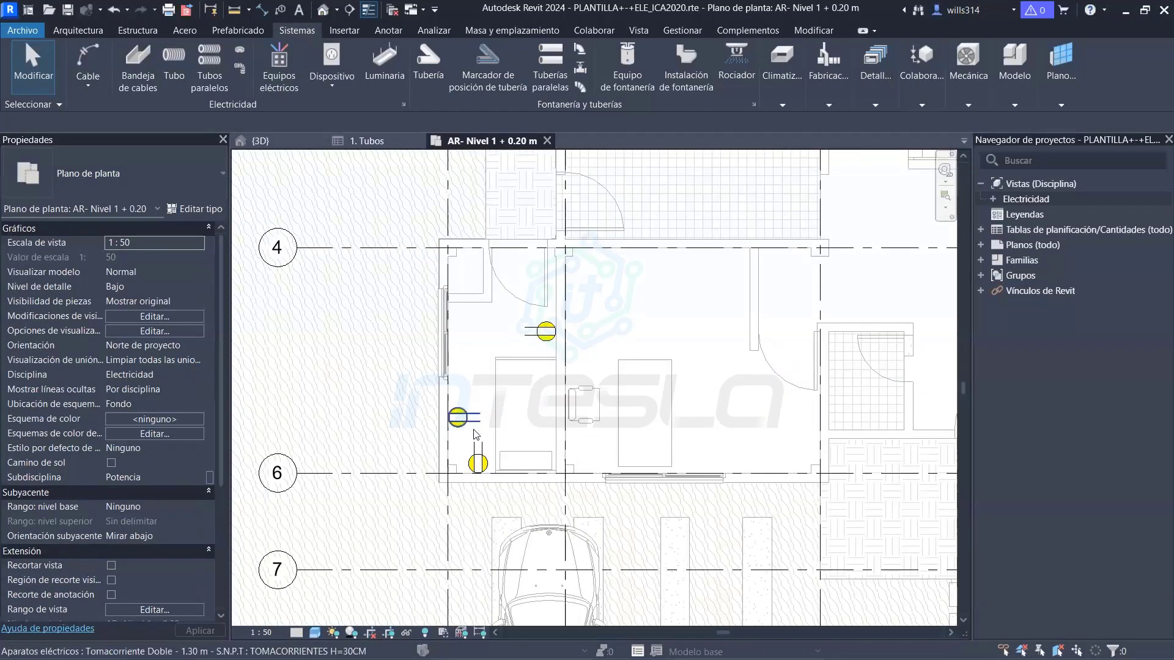
scroll(520, 361, "up", 2)
scroll(552, 353, "up", 1)
middle_click_drag(547, 354, 577, 412)
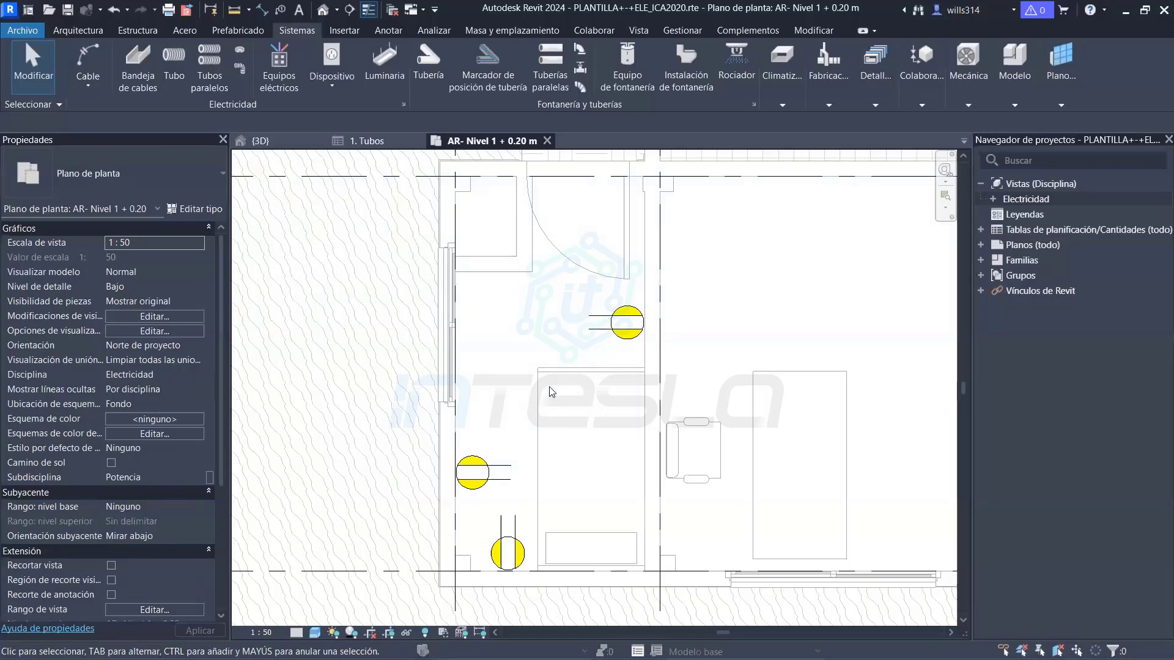
scroll(550, 391, "down", 3)
scroll(524, 370, "up", 2)
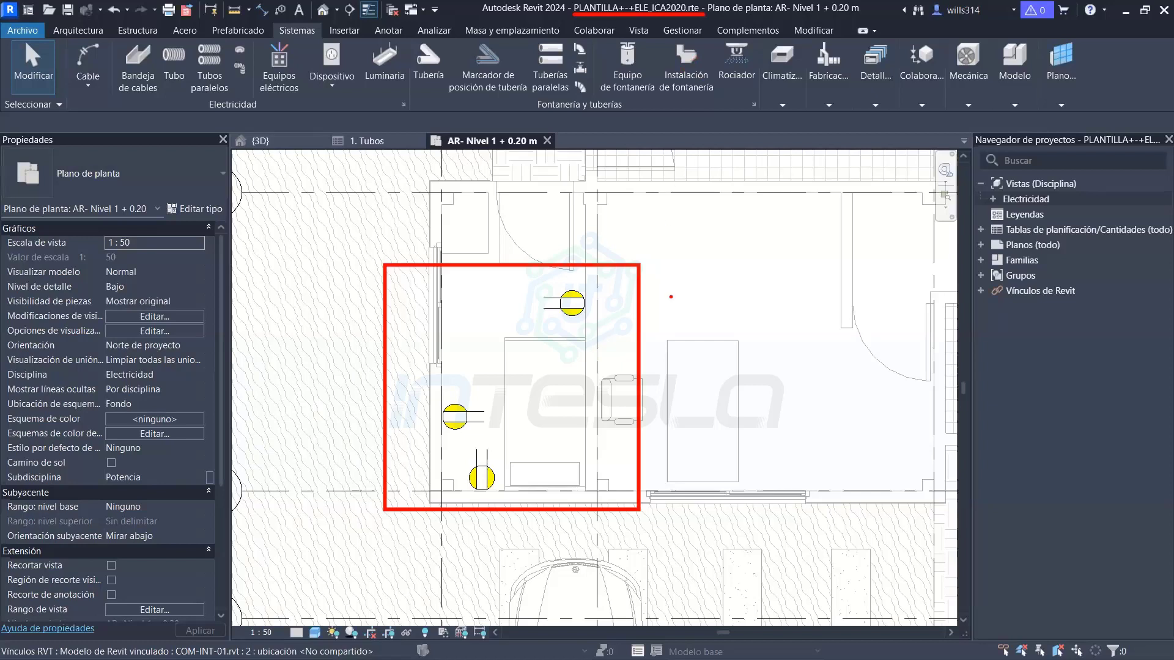
mouse_move(653, 350)
left_mouse_down()
mouse_move(838, 228)
mouse_move(937, 245)
mouse_move(1167, 242)
left_mouse_up()
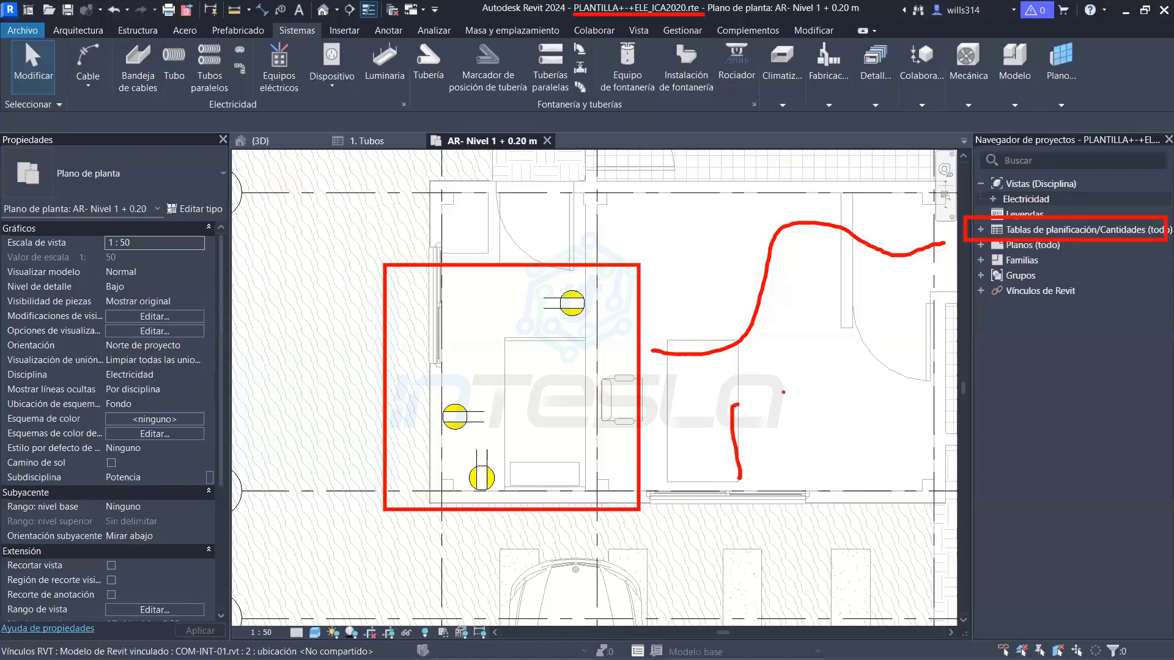
Expand Tablas de planificación/Cantidades in the Project Browser to list the schedules
key("Escape")
double_click(981, 231)
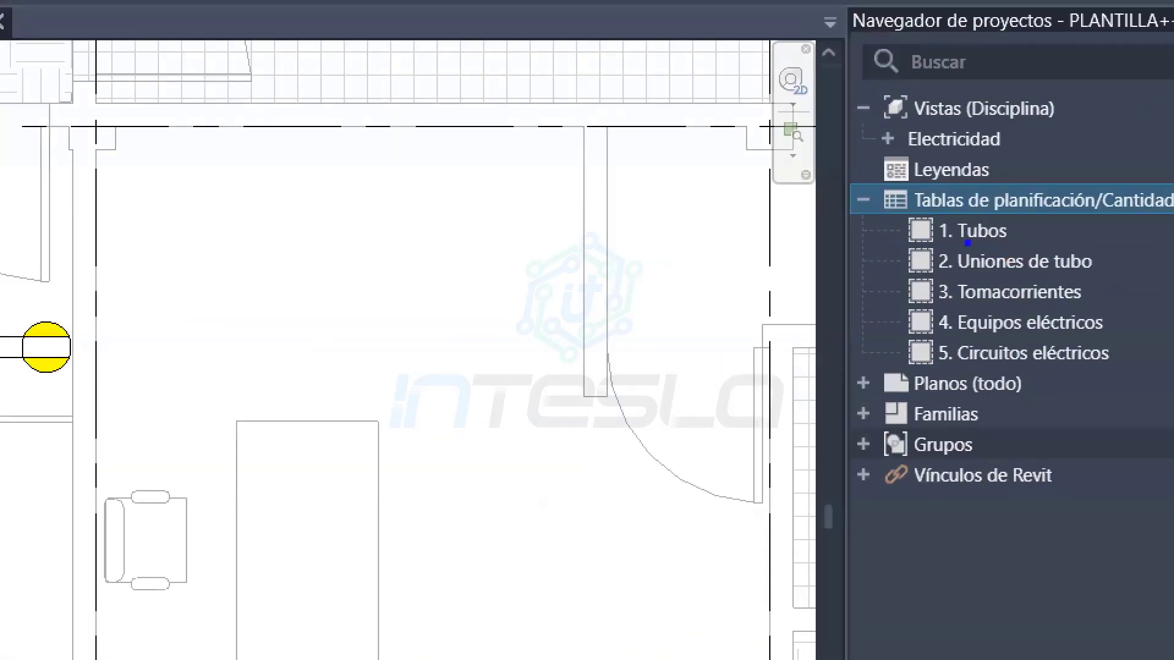
left_click_drag(1025, 230, 1136, 166, "ctrl+shift")
left_click_drag(1101, 268, 1172, 170, "ctrl+shift")
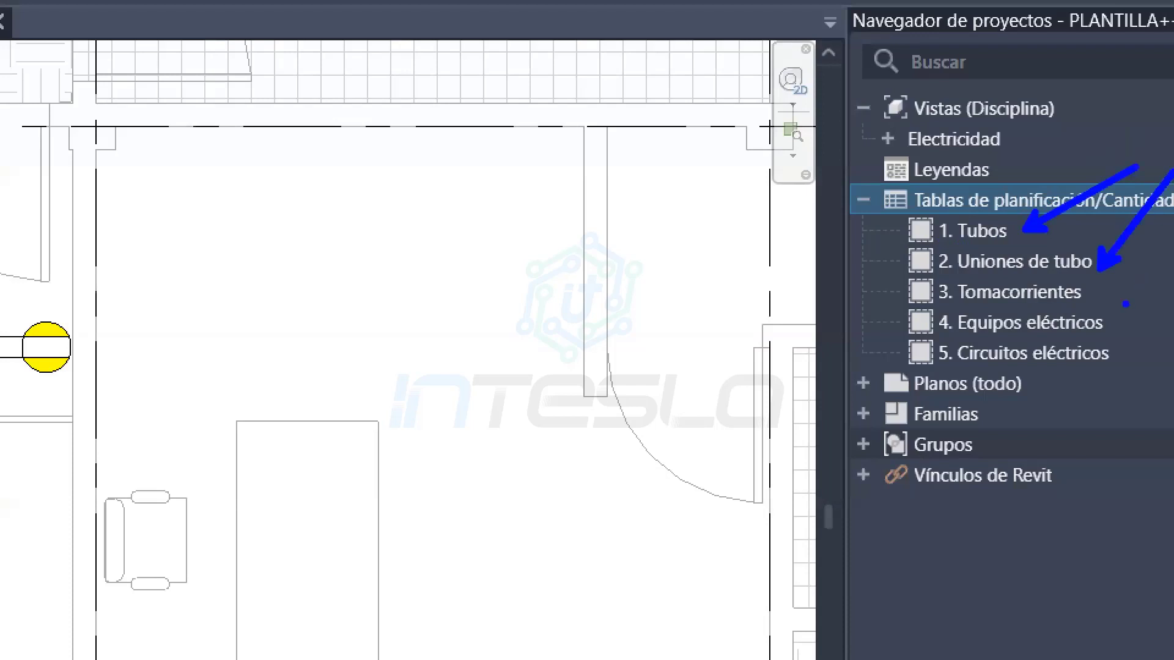
left_click_drag(1101, 289, 1171, 230, "ctrl+shift")
left_click_drag(1101, 324, 1171, 262, "ctrl+shift")
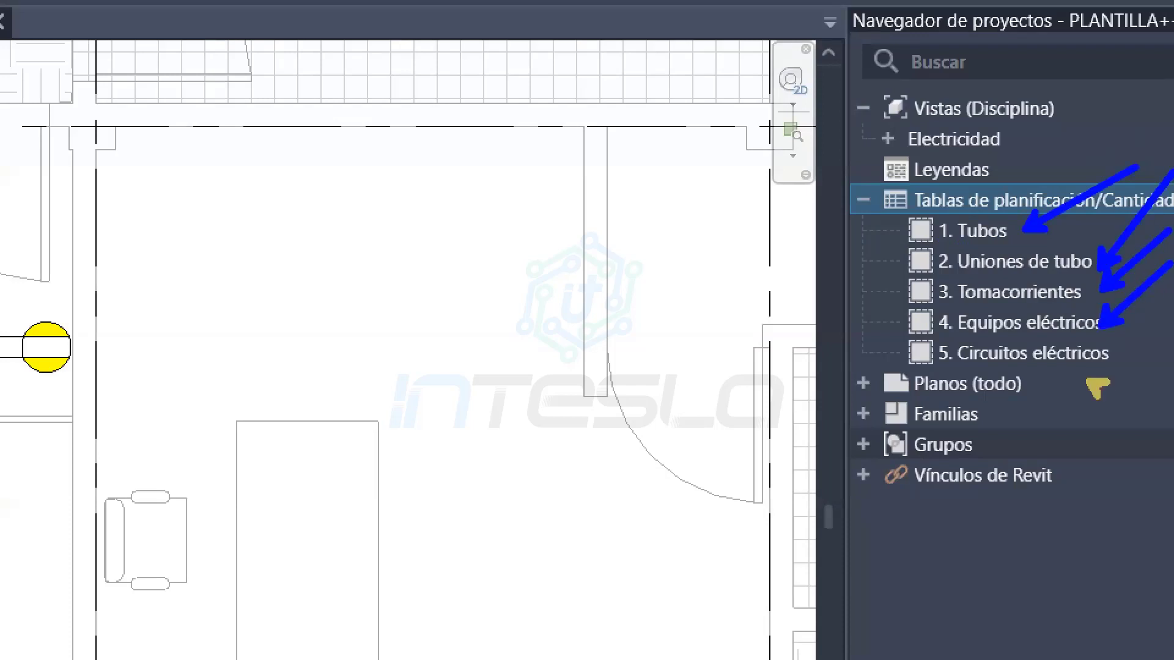
left_click_drag(1089, 381, 1172, 482, "ctrl+shift")
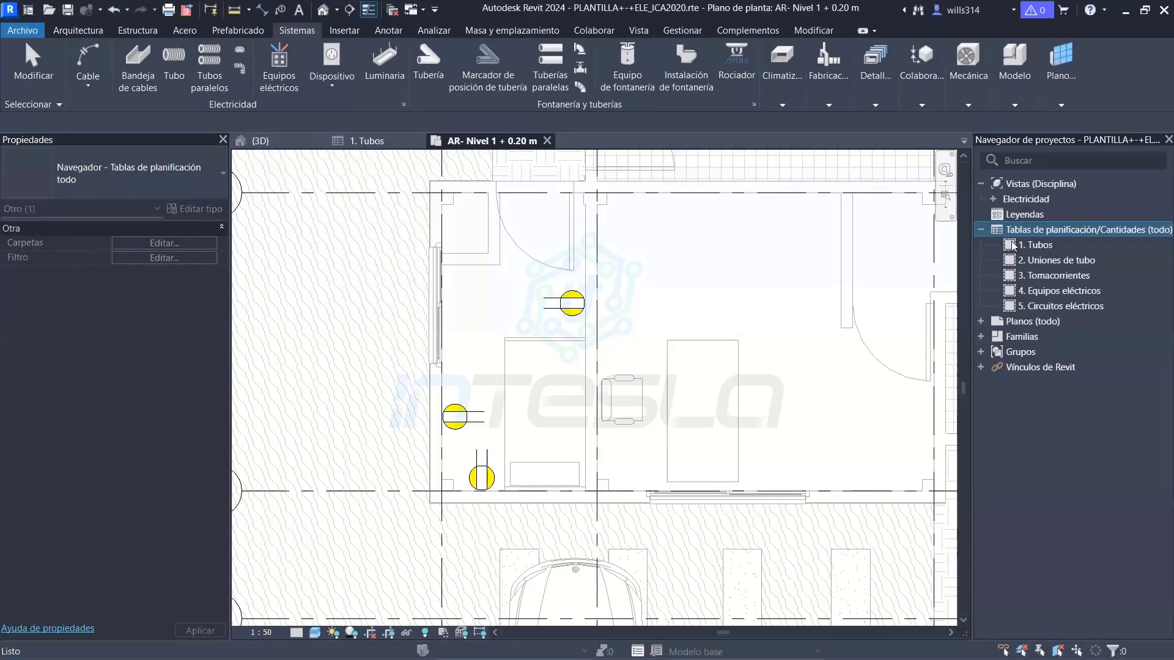
Open the 1. Tubos schedule, return to the AR- Nivel 1 plan, and pick 3. Tomacorrientes
left_click(1034, 246)
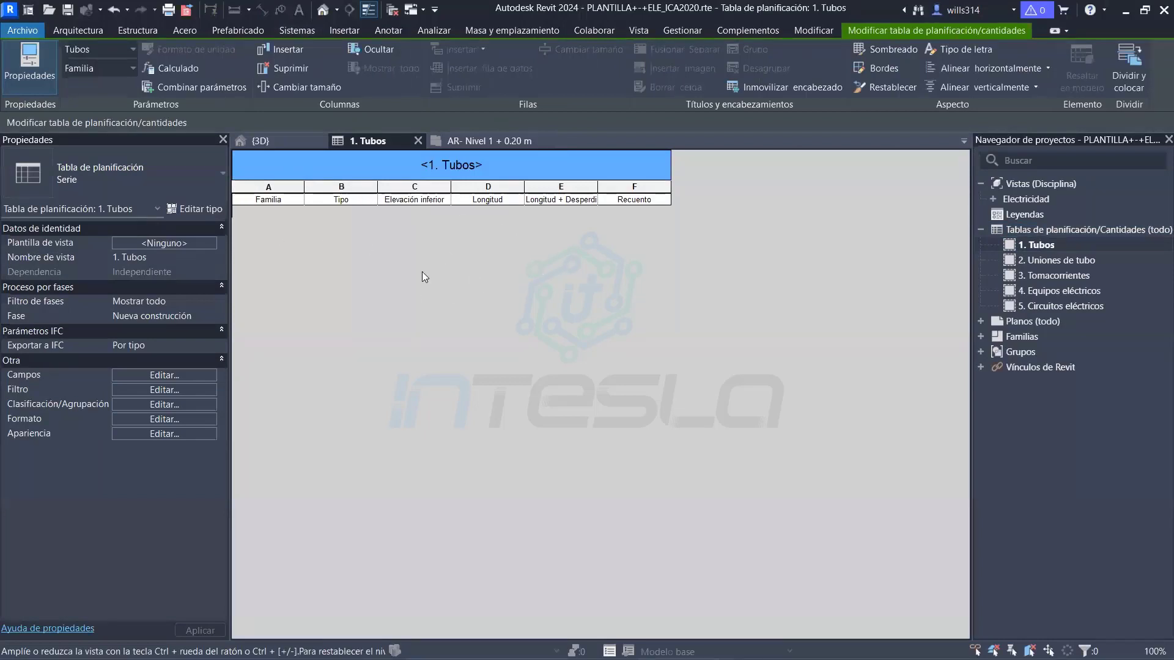
left_click(255, 145)
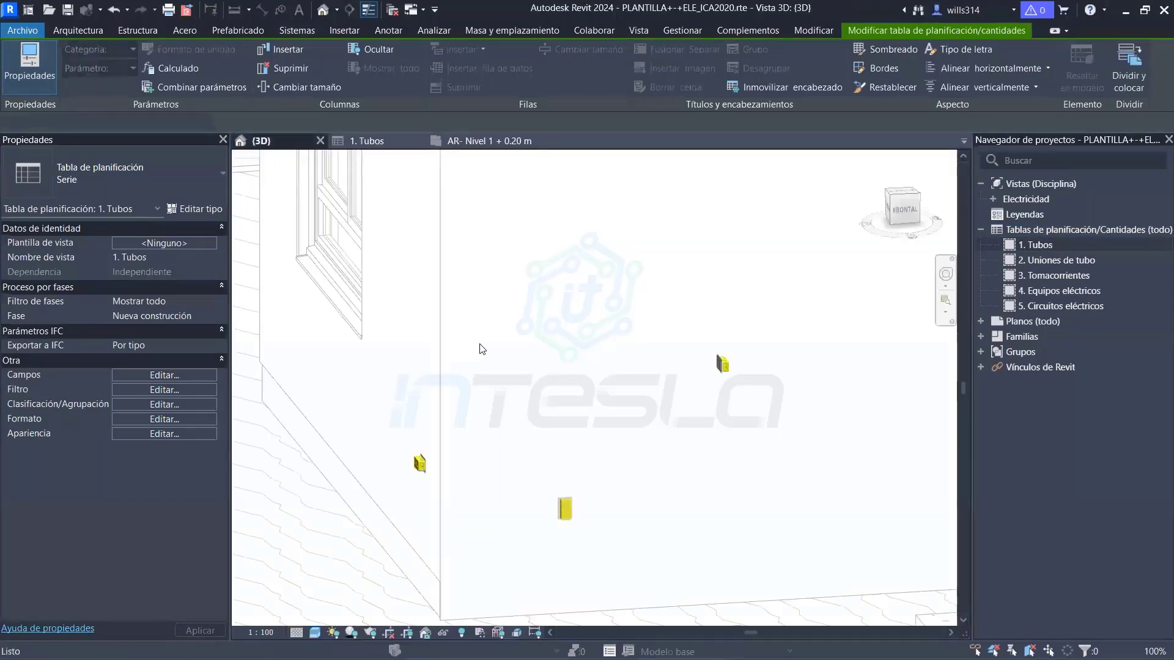
left_click(490, 141)
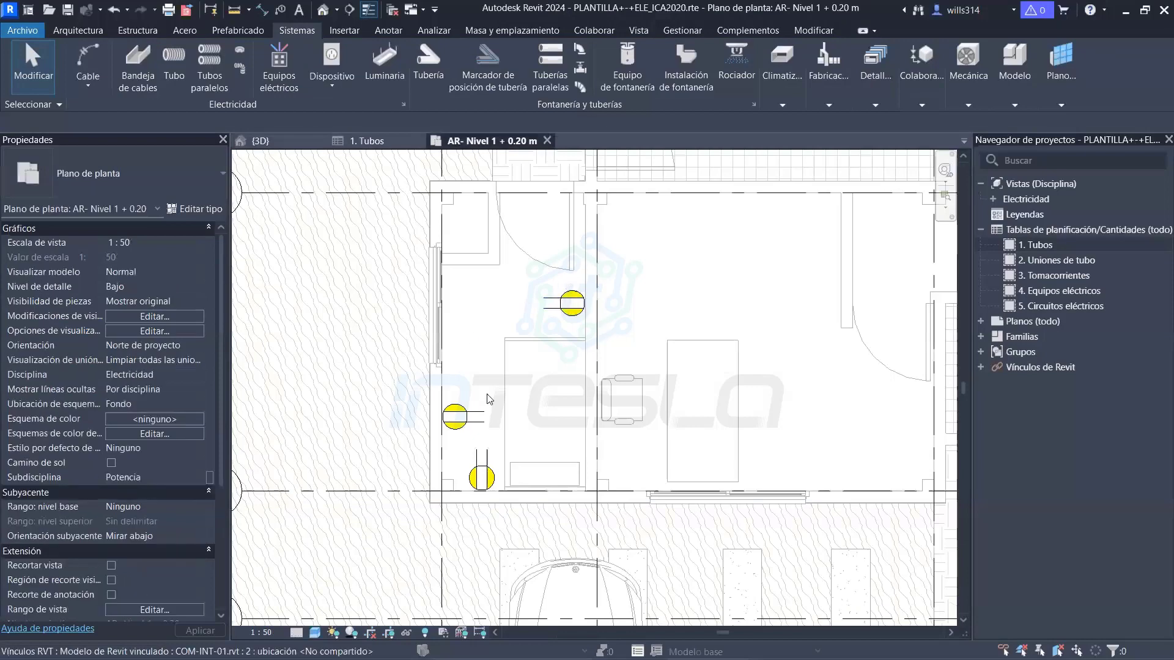
scroll(466, 422, "down", 2)
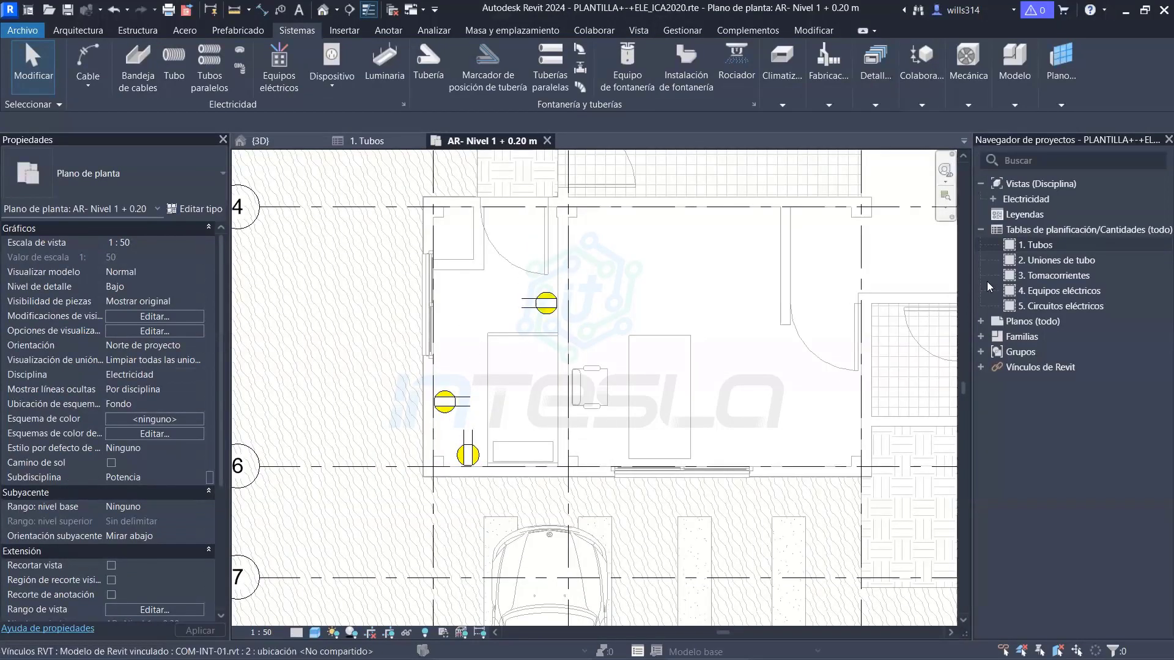
left_click(1064, 275)
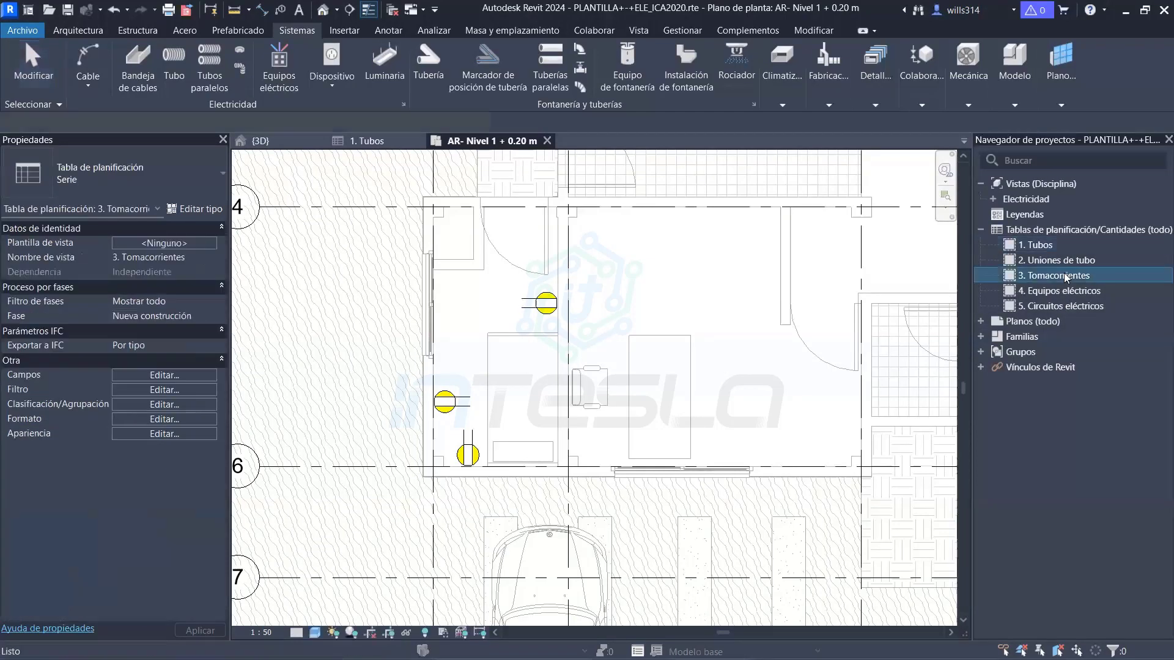
Review the 3. Tomacorrientes schedule's three H=30CM outlets with empty Panel, then return to the plan
double_click(1064, 275)
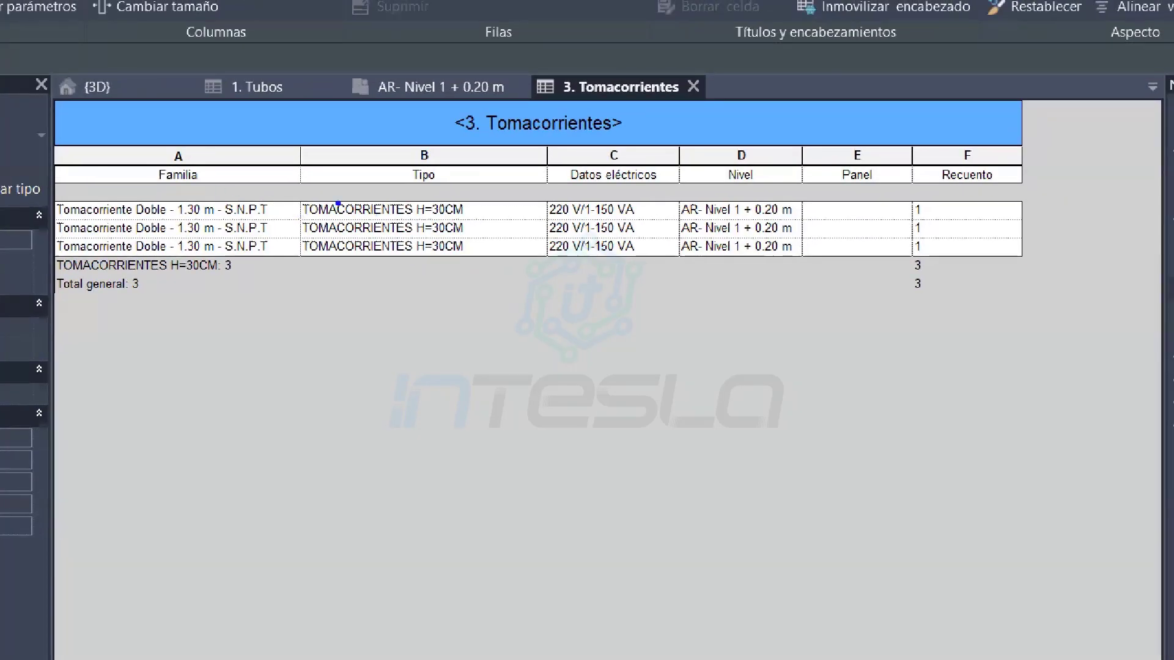
left_click_drag(292, 195, 479, 262, "ctrl")
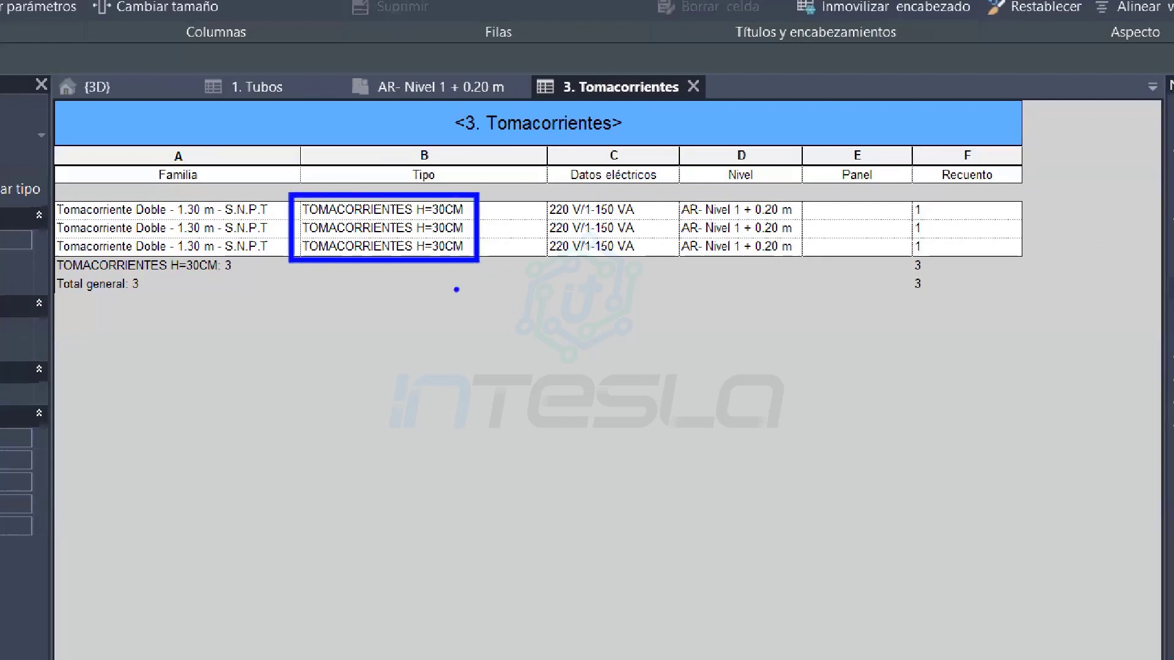
left_click_drag(376, 275, 376, 398, "ctrl+shift")
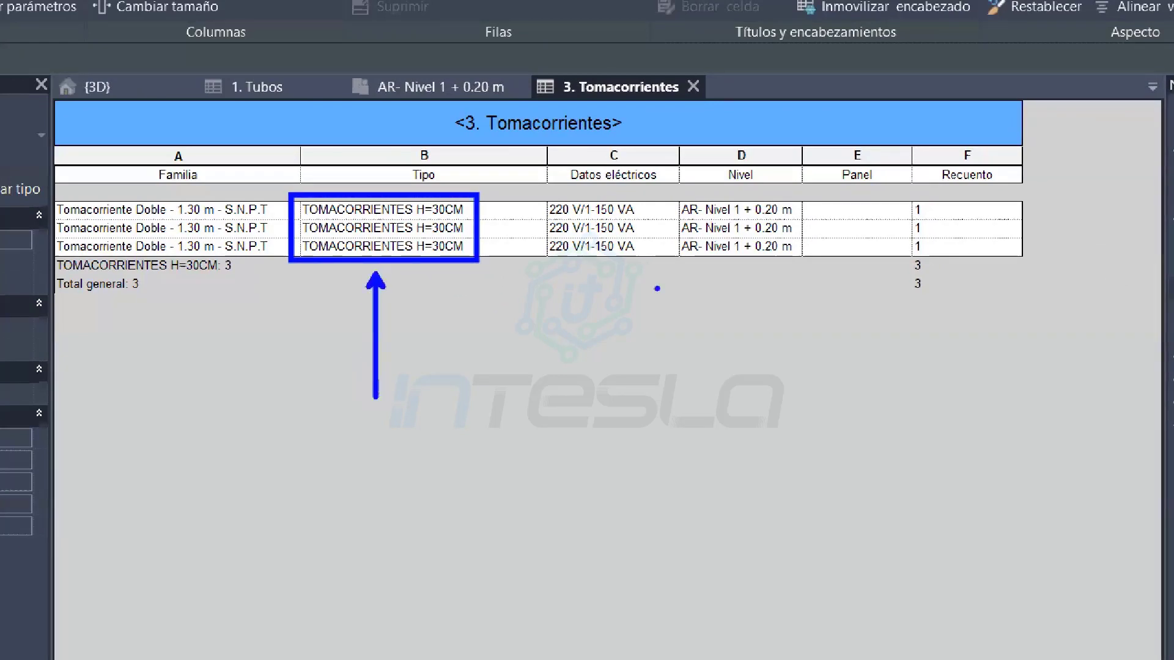
left_click_drag(623, 266, 584, 376, "ctrl+shift")
left_click_drag(746, 272, 702, 379, "ctrl+shift")
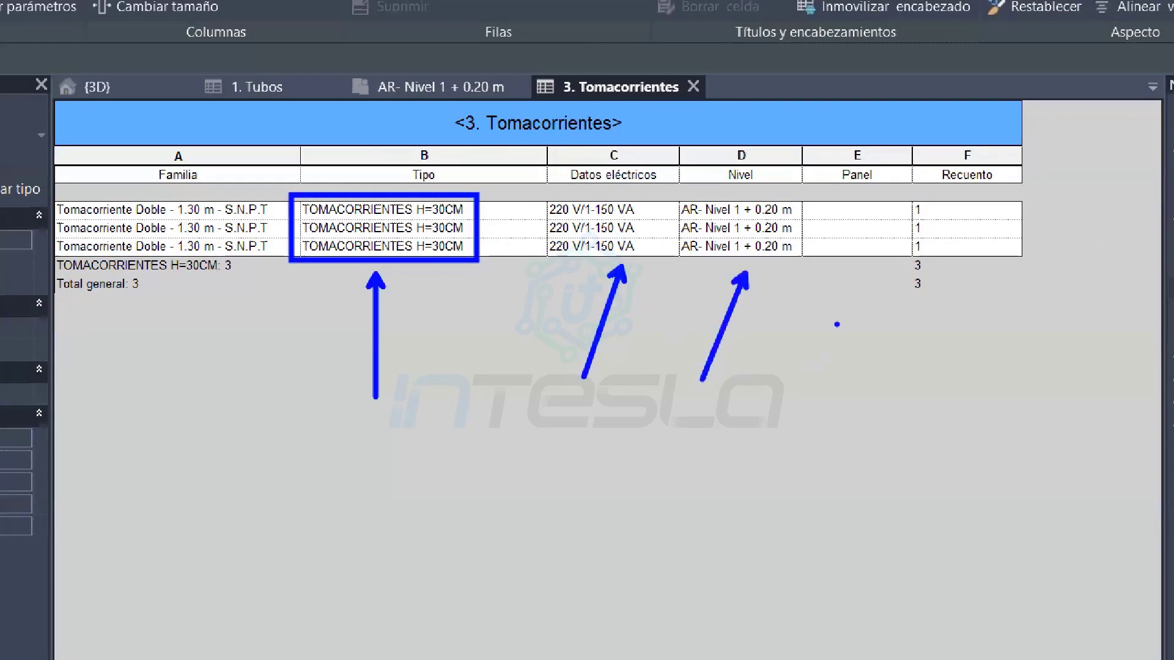
mouse_move(861, 207)
left_mouse_down()
mouse_move(843, 248)
mouse_move(867, 259)
left_mouse_up()
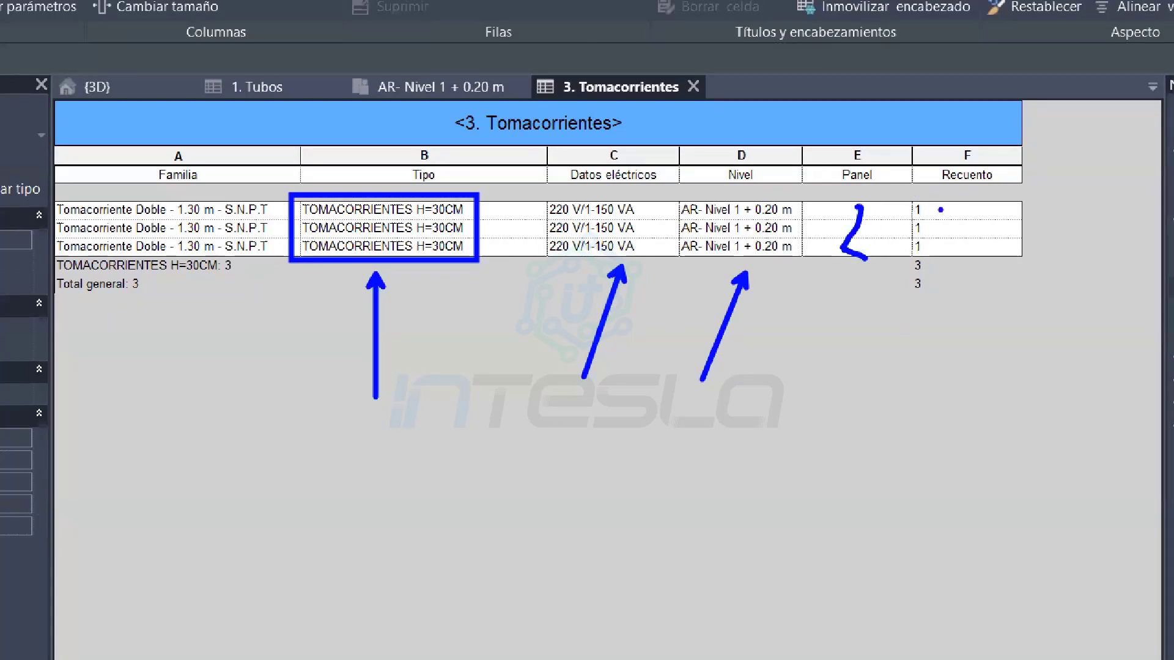
left_click_drag(884, 278, 868, 297)
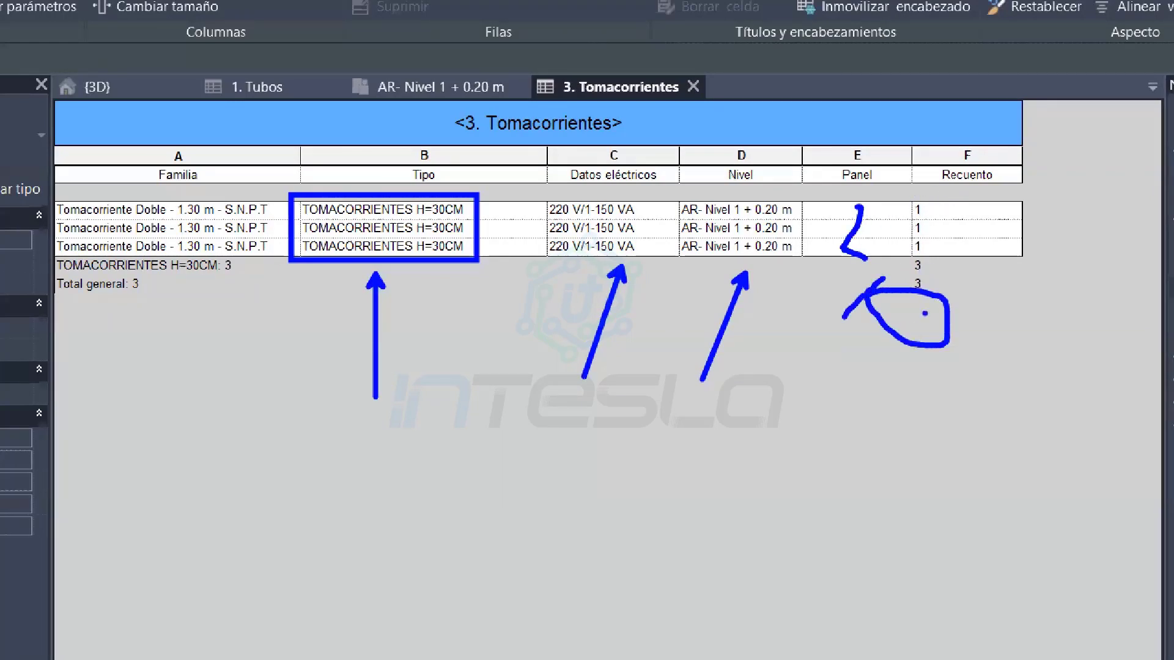
key("Escape")
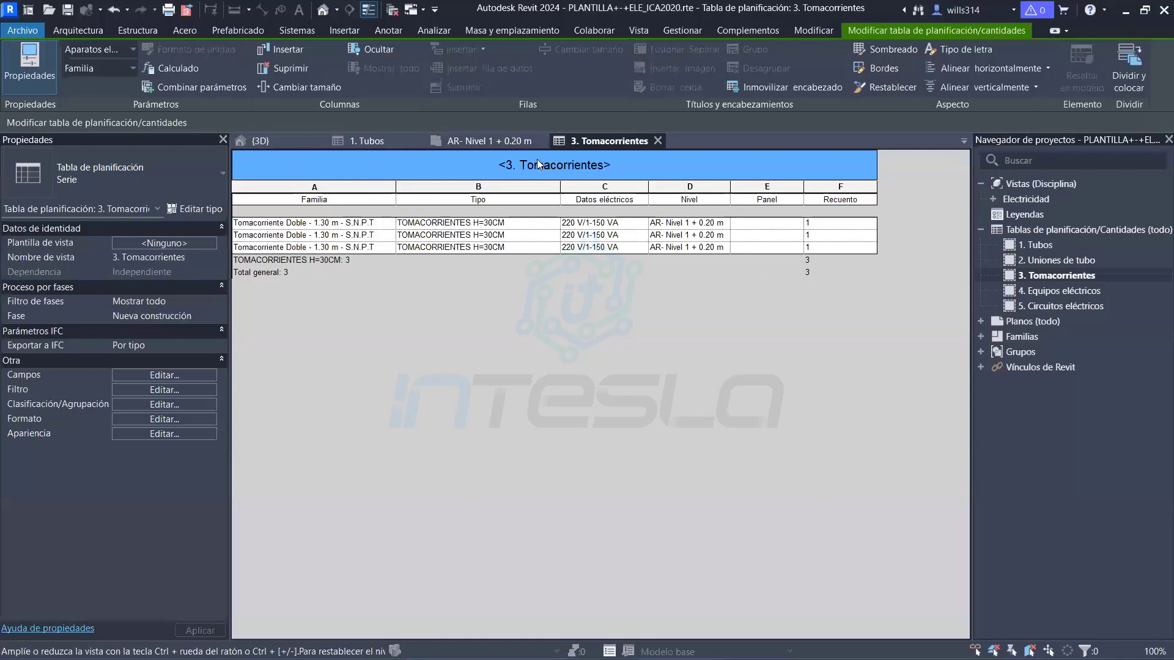
left_click(485, 142)
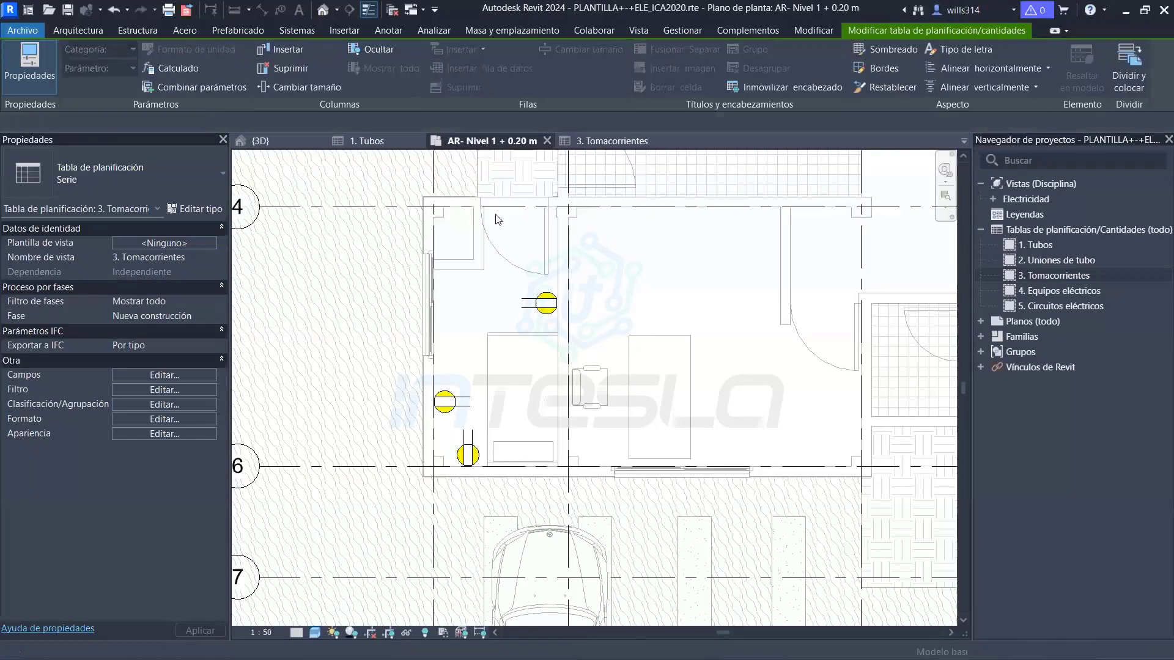
Select the left-wall Tomacorriente Doble - 1.30 m outlet and check its 0.3000 m elevation and blank Panel
scroll(463, 376, "up", 2)
scroll(483, 397, "up", 2)
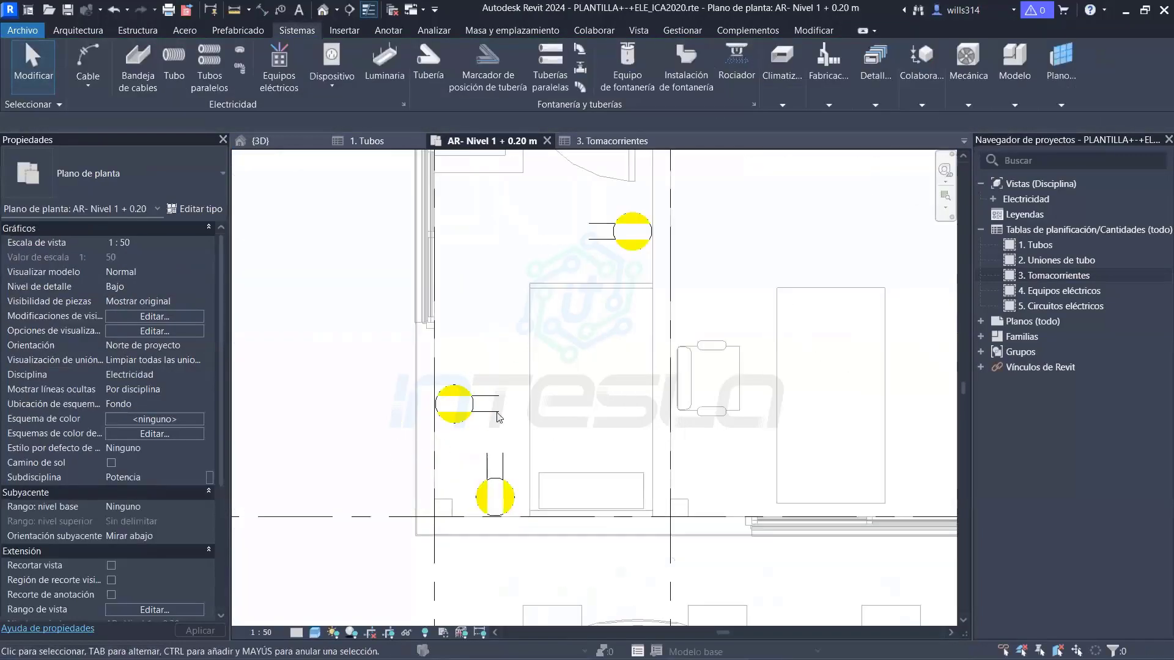
middle_click_drag(498, 417, 469, 456)
scroll(465, 428, "down", 1)
scroll(428, 404, "up", 1)
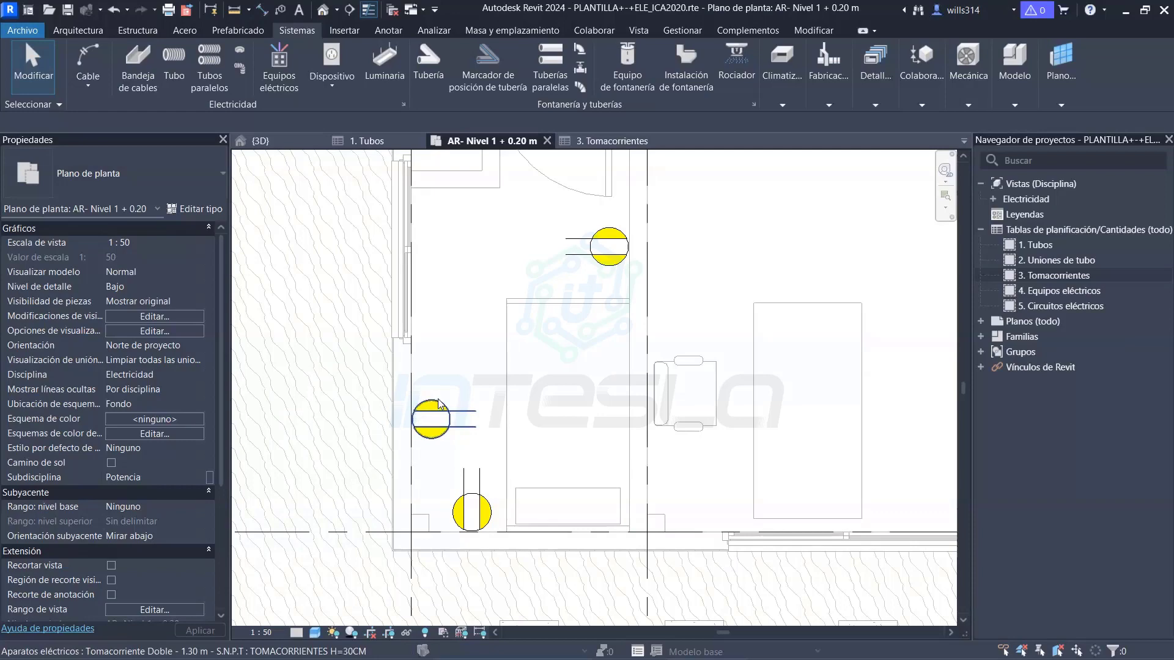
scroll(397, 425, "down", 2)
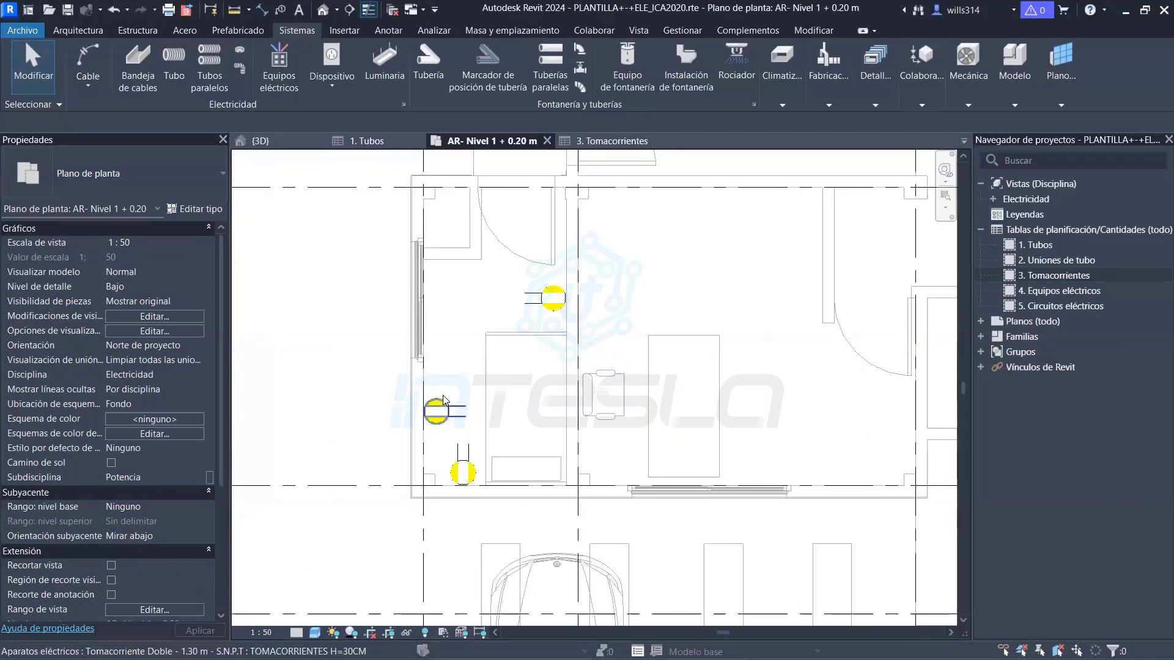
middle_click_drag(374, 430, 412, 432)
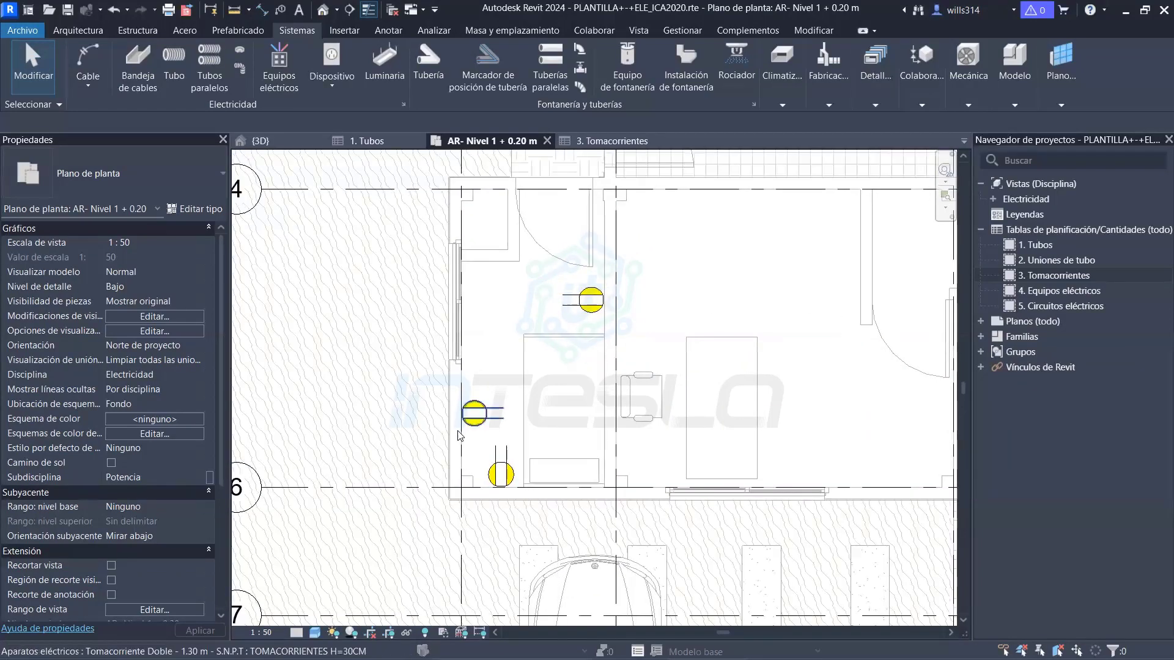
left_click(487, 434)
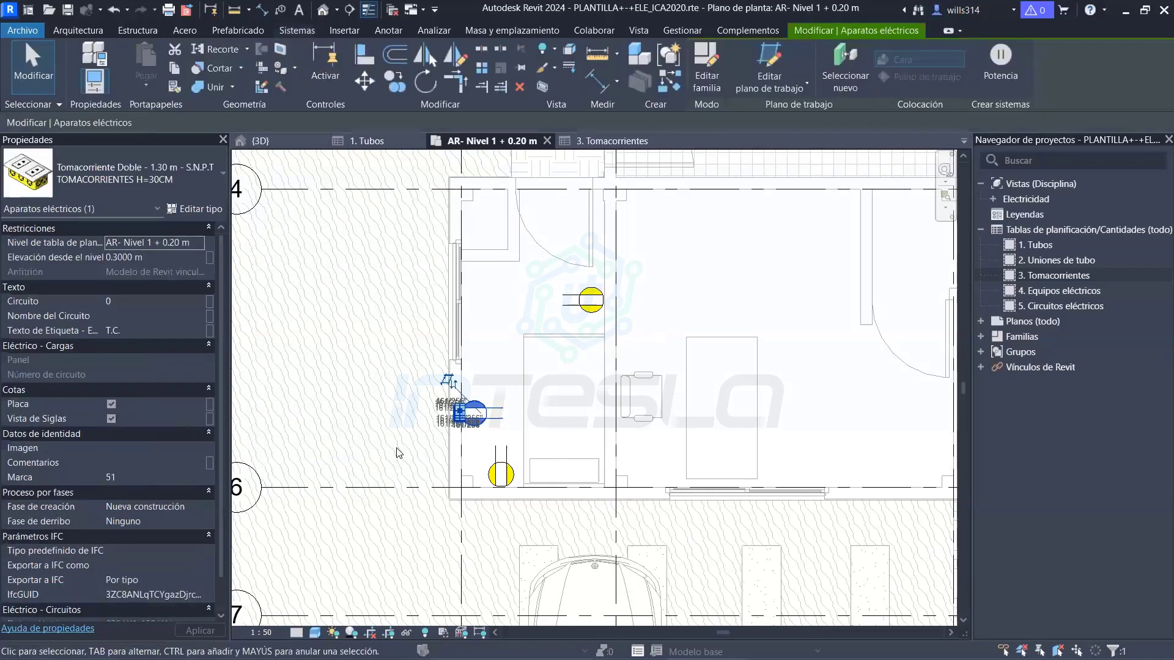
mouse_move(322, 290)
left_mouse_down()
mouse_move(355, 244)
mouse_move(432, 251)
mouse_move(456, 280)
left_mouse_up()
left_click_drag(413, 281, 491, 234)
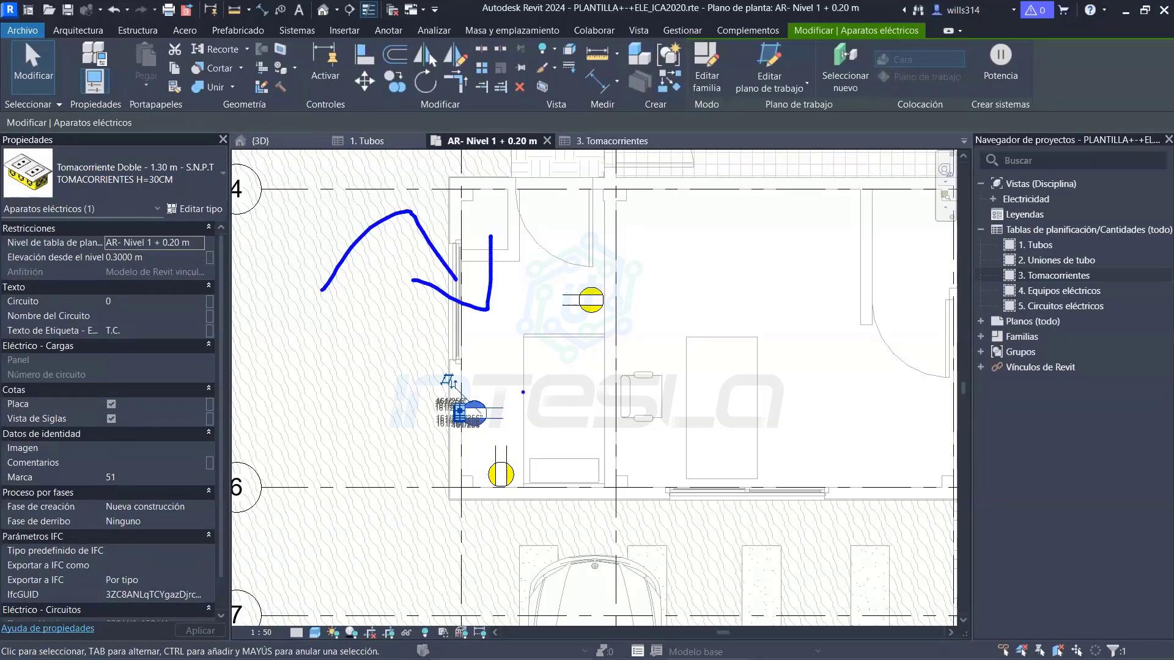
mouse_move(524, 402)
left_mouse_down()
mouse_move(606, 368)
mouse_move(718, 273)
mouse_move(706, 128)
left_mouse_up()
mouse_move(678, 36)
left_mouse_down()
mouse_move(719, 123)
mouse_move(732, 122)
left_mouse_up()
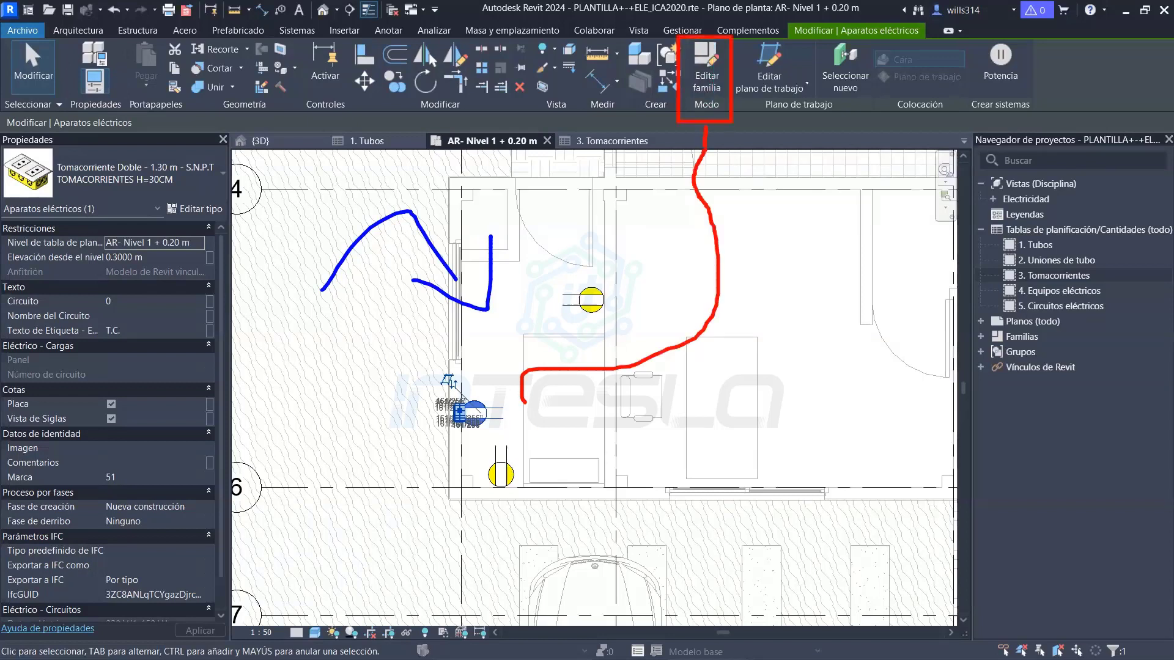
key("Escape")
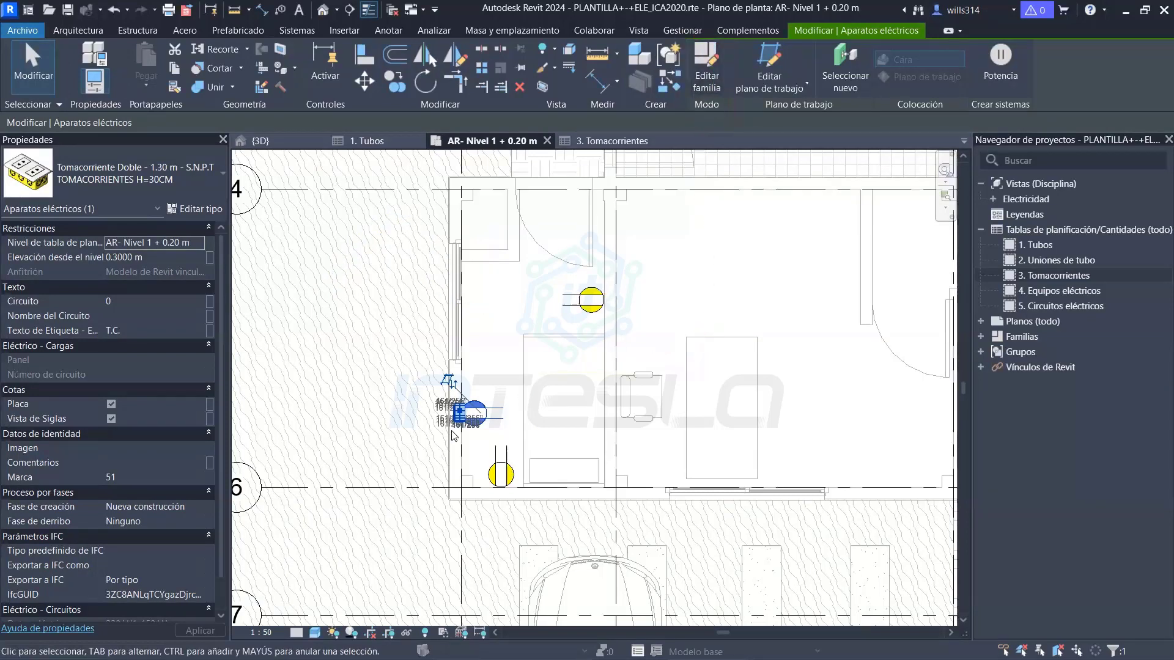
Open the Tomacorriente Doble - 1.30 m - S.N.P.T family in the family editor and zoom in
left_click(706, 72)
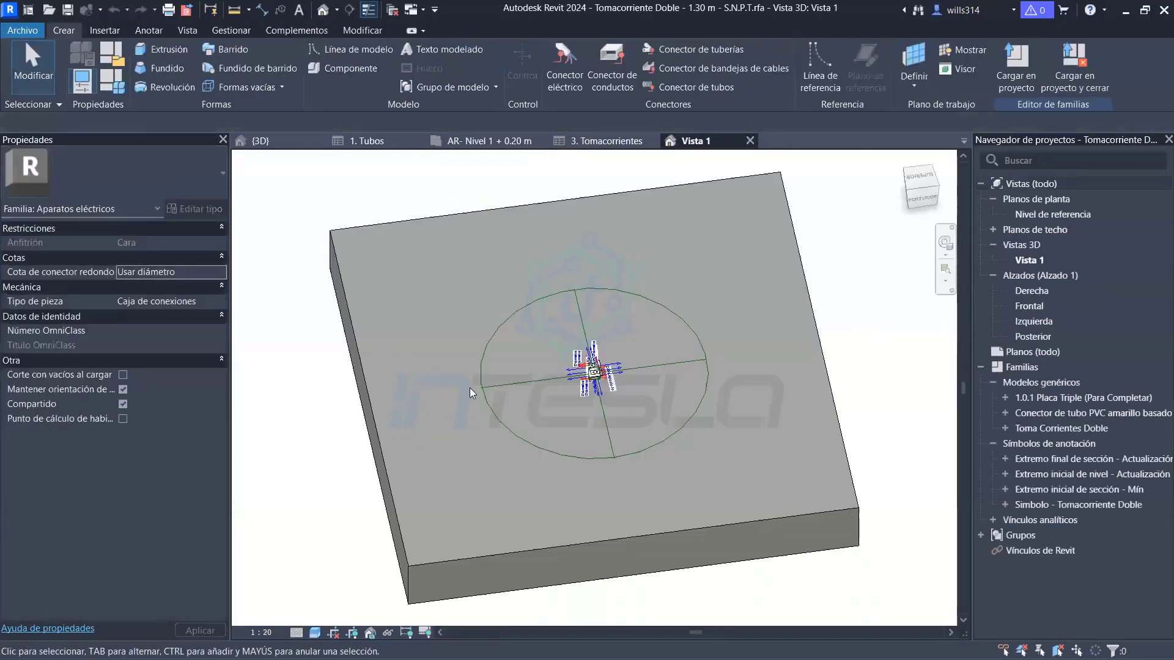
scroll(569, 392, "up", 2)
scroll(587, 379, "up", 3)
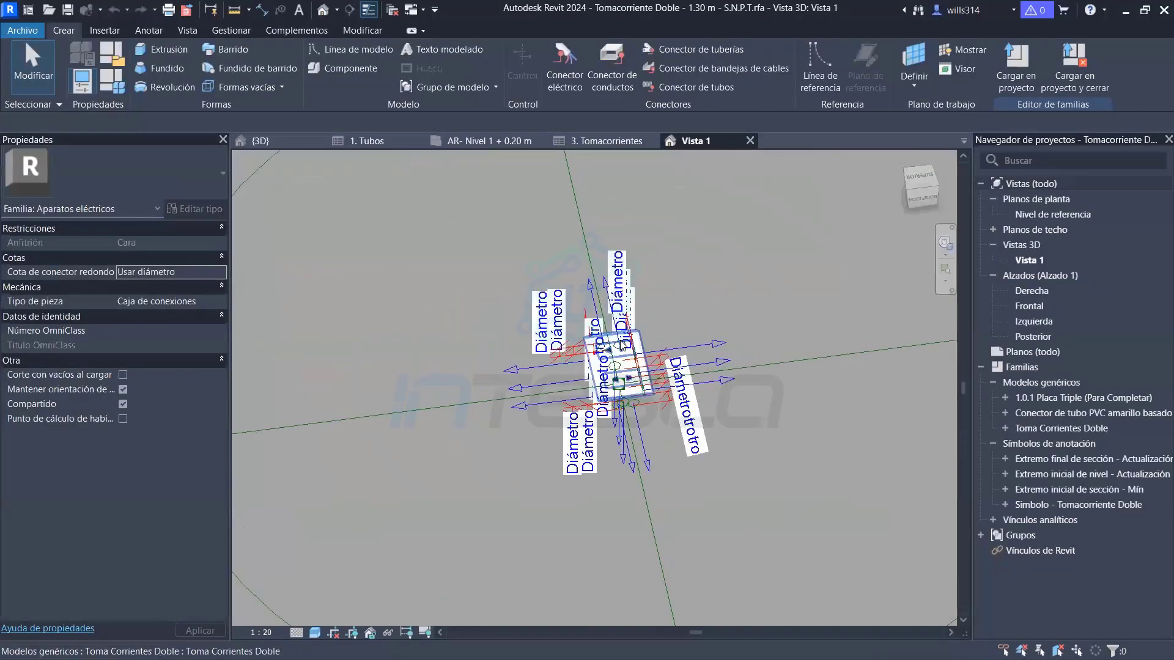
scroll(605, 367, "up", 2)
scroll(622, 349, "up", 2)
scroll(623, 346, "down", 3)
scroll(627, 348, "up", 1)
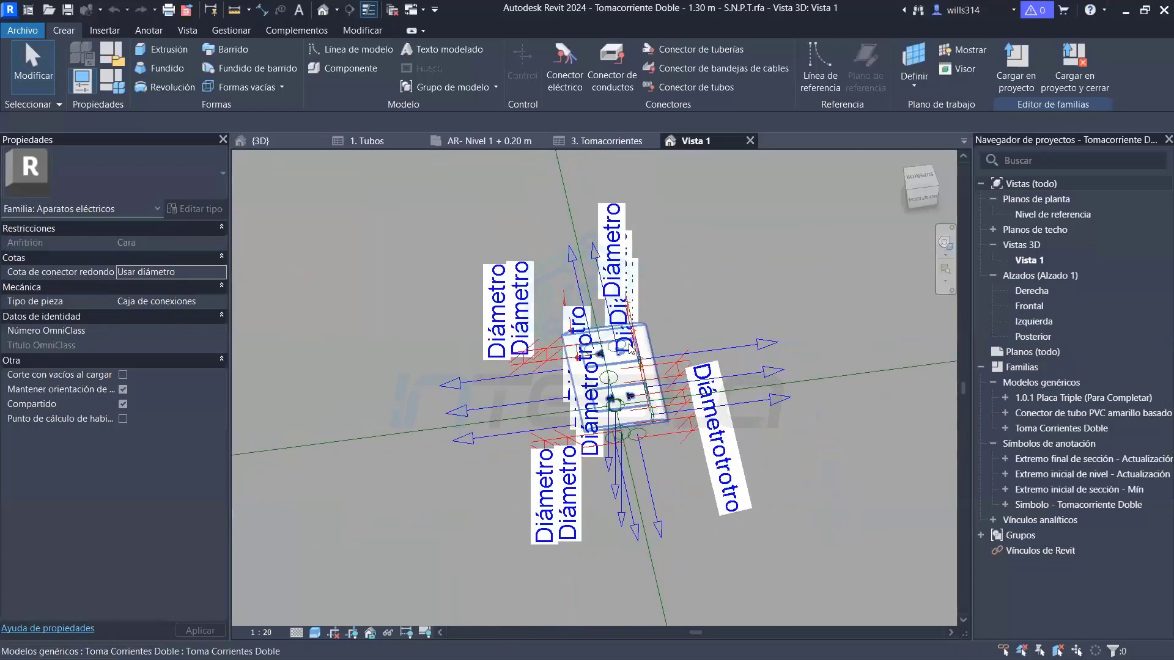
scroll(628, 349, "up", 1)
scroll(631, 350, "up", 1)
scroll(631, 349, "down", 3)
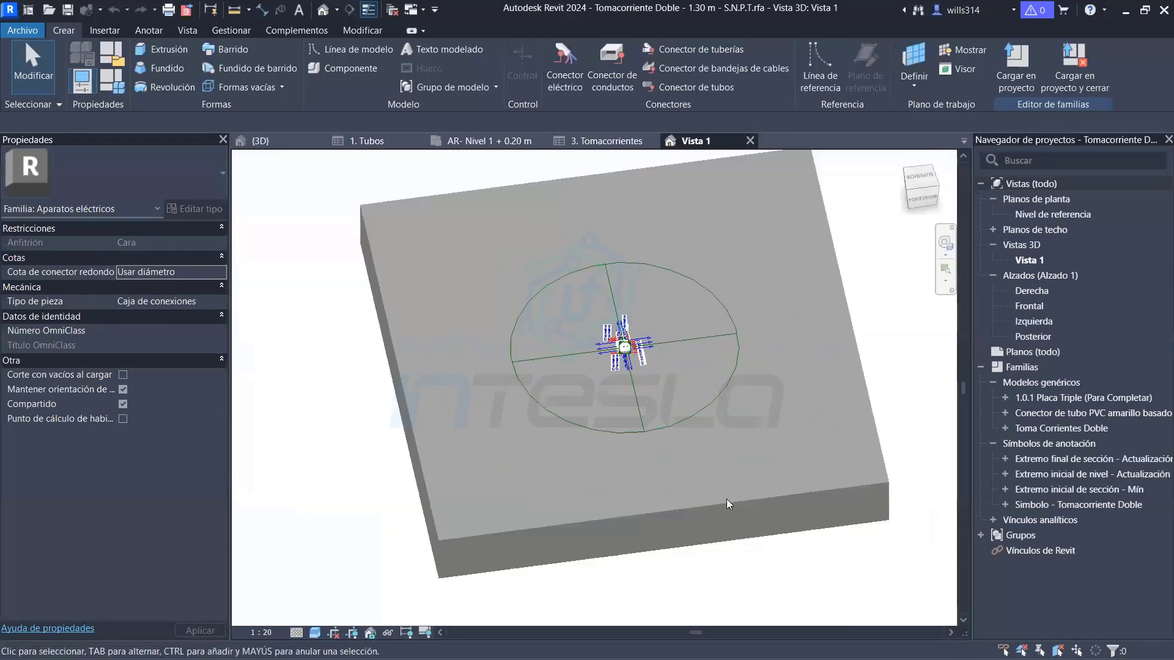
Temporarily hide the slab extrusion and orbit to a near side view of the connectors
left_click(723, 504)
key("h")
key("h")
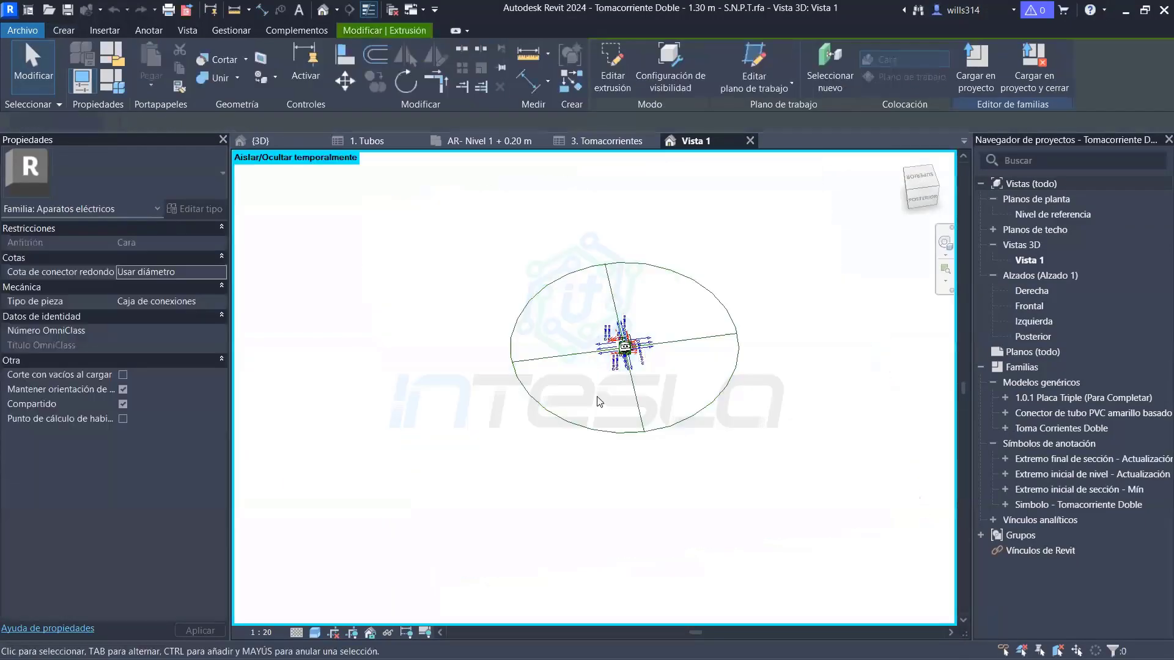
scroll(703, 306, "up", 1)
scroll(703, 306, "up", 3)
mouse_move(704, 306)
middle_mouse_down("shift")
mouse_move(549, 230)
mouse_move(802, 410)
mouse_move(769, 233)
mouse_move(561, 534)
mouse_move(636, 577)
mouse_move(631, 542)
middle_mouse_up("shift")
left_click(802, 410)
key("Escape")
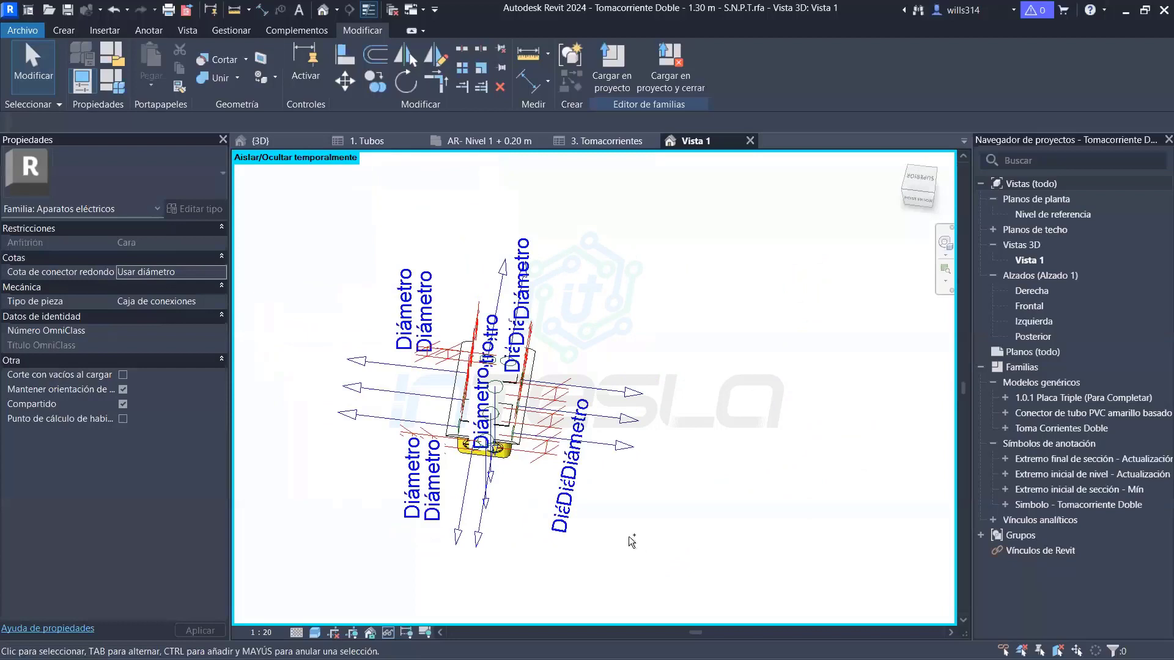
Orbit the outlet model and shift it to the view's left edge
left_click_drag(623, 375, 632, 367)
left_click_drag(521, 235, 533, 235)
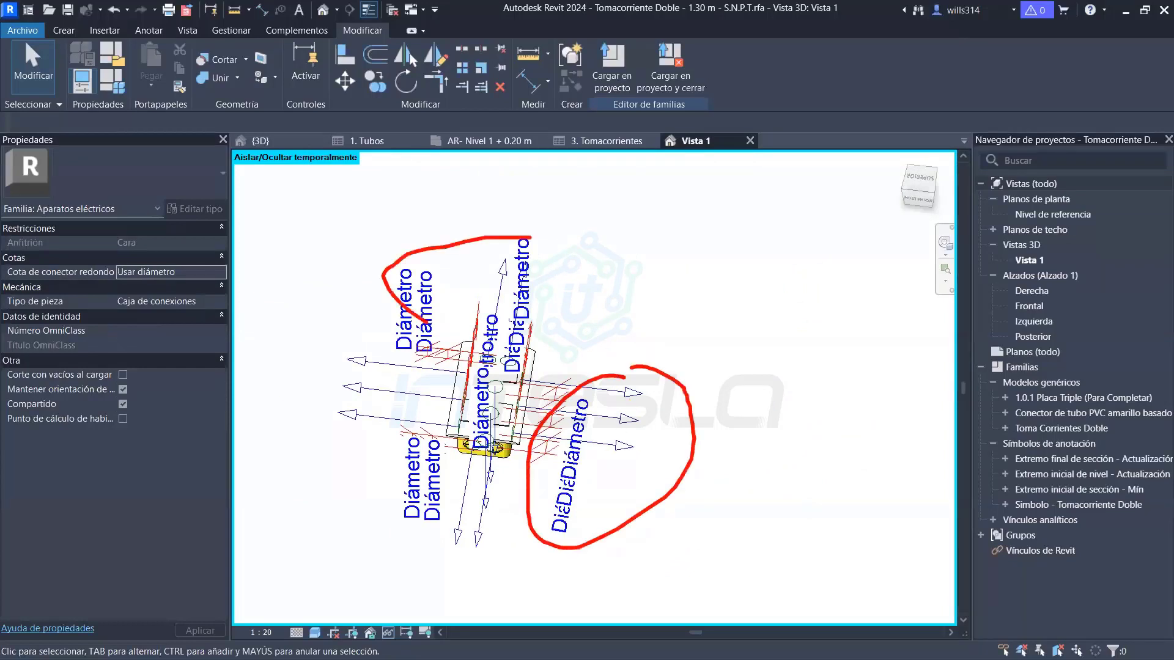
mouse_move(347, 373)
left_mouse_down()
mouse_move(407, 347)
mouse_move(355, 341)
left_mouse_up()
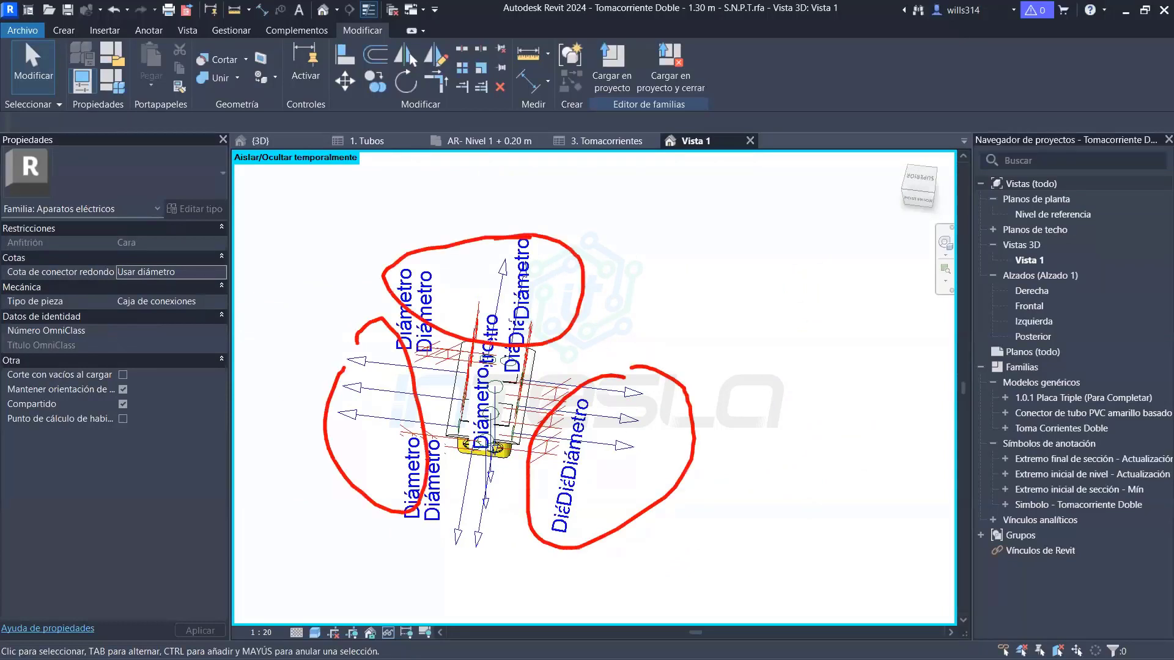
middle_click_drag(650, 412, 423, 394)
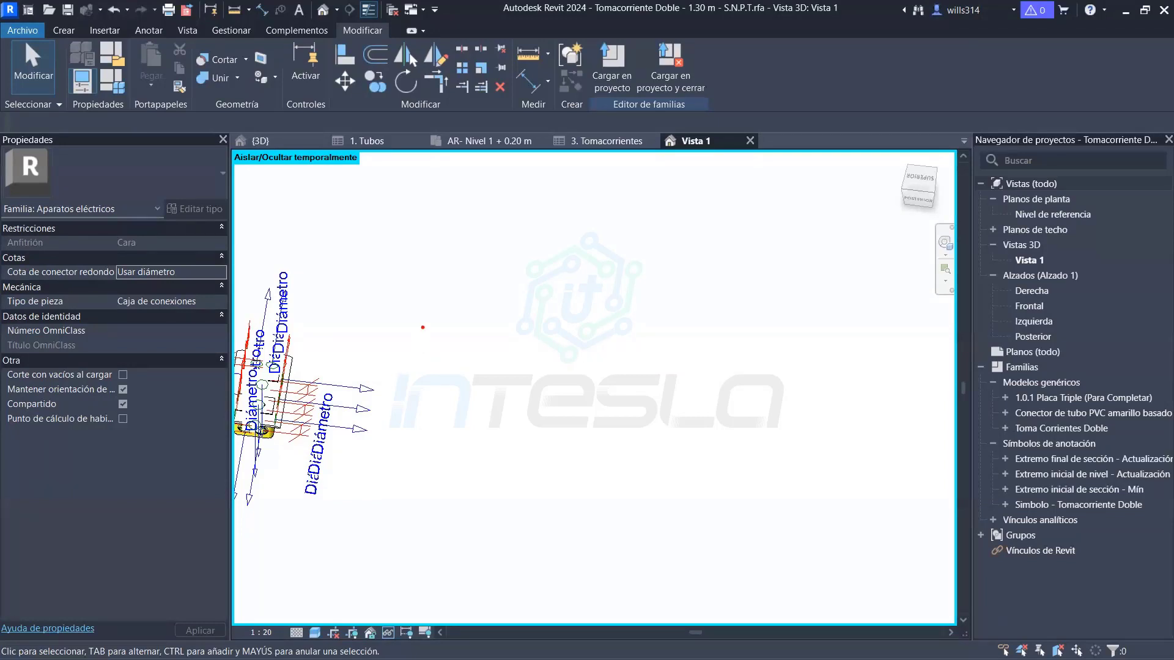
left_click_drag(539, 272, 695, 471)
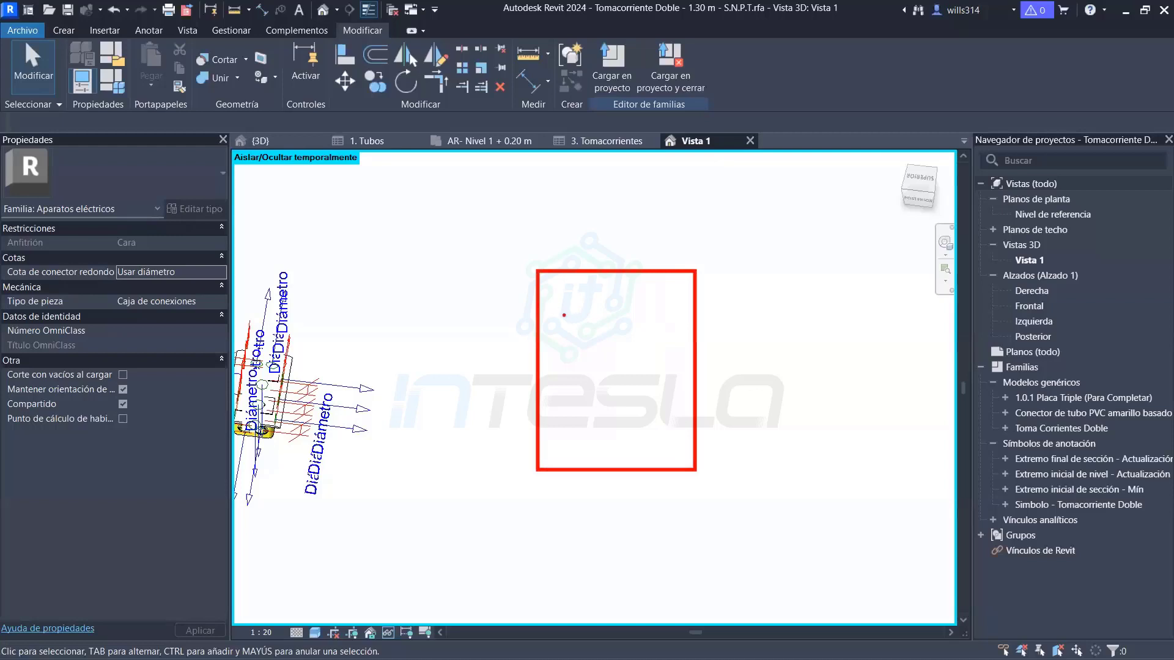
left_click_drag(560, 316, 678, 358)
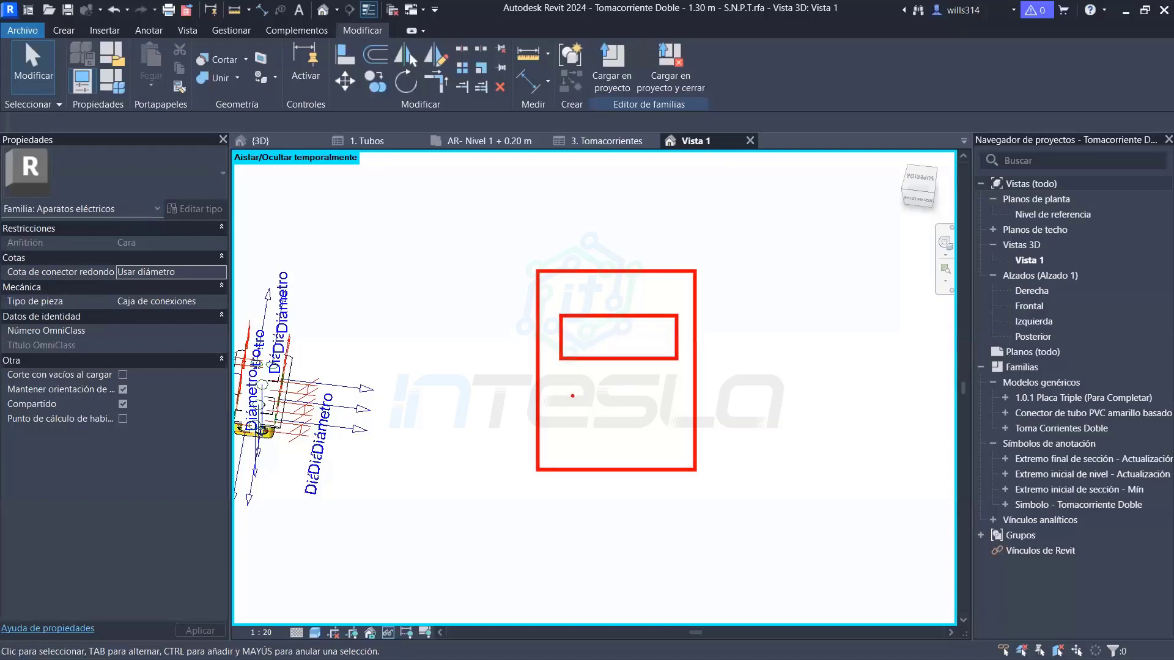
left_click_drag(570, 395, 667, 441)
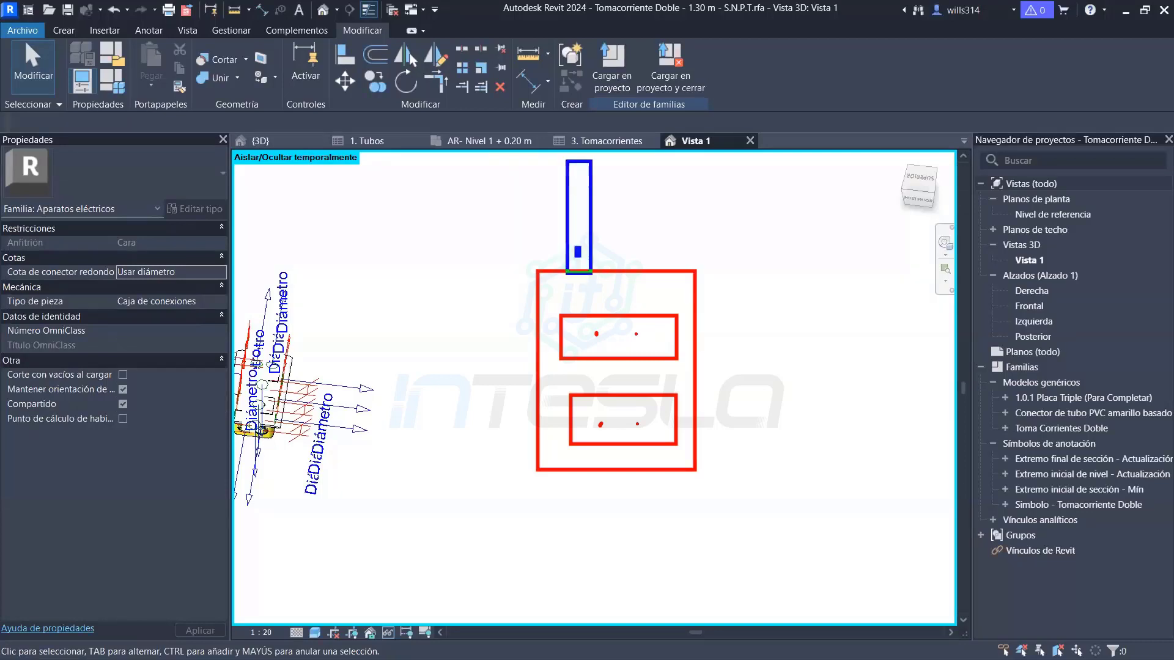
Select parts of the outlet and orbit the model to inspect its connectors from new angles
left_click(625, 159)
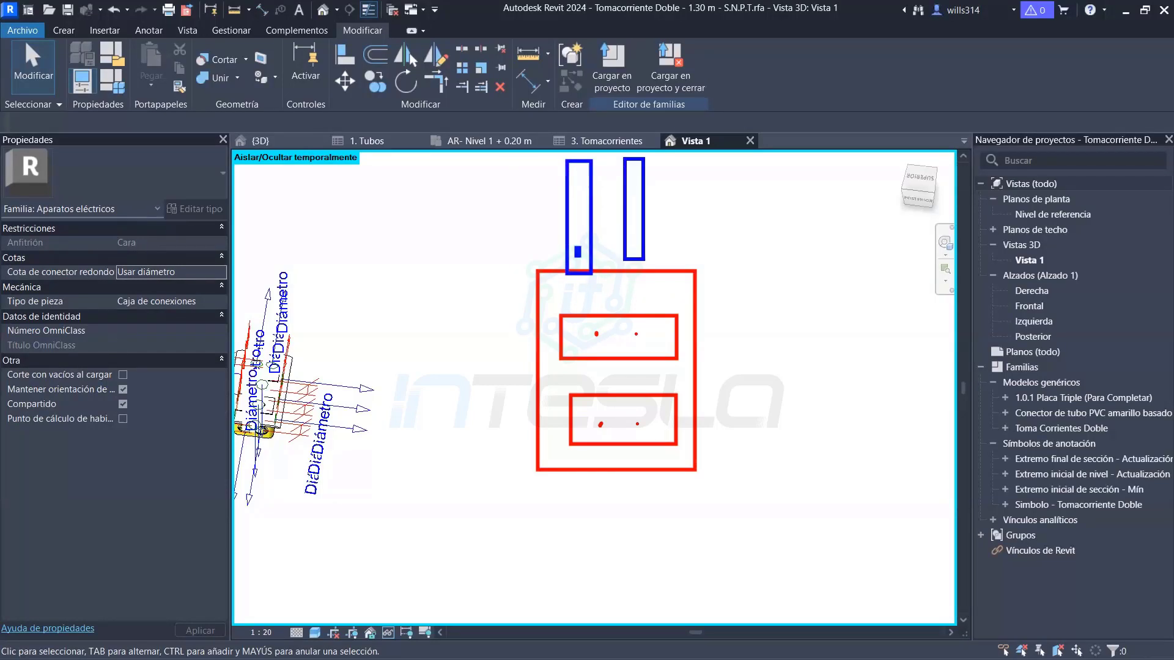
left_click(651, 274)
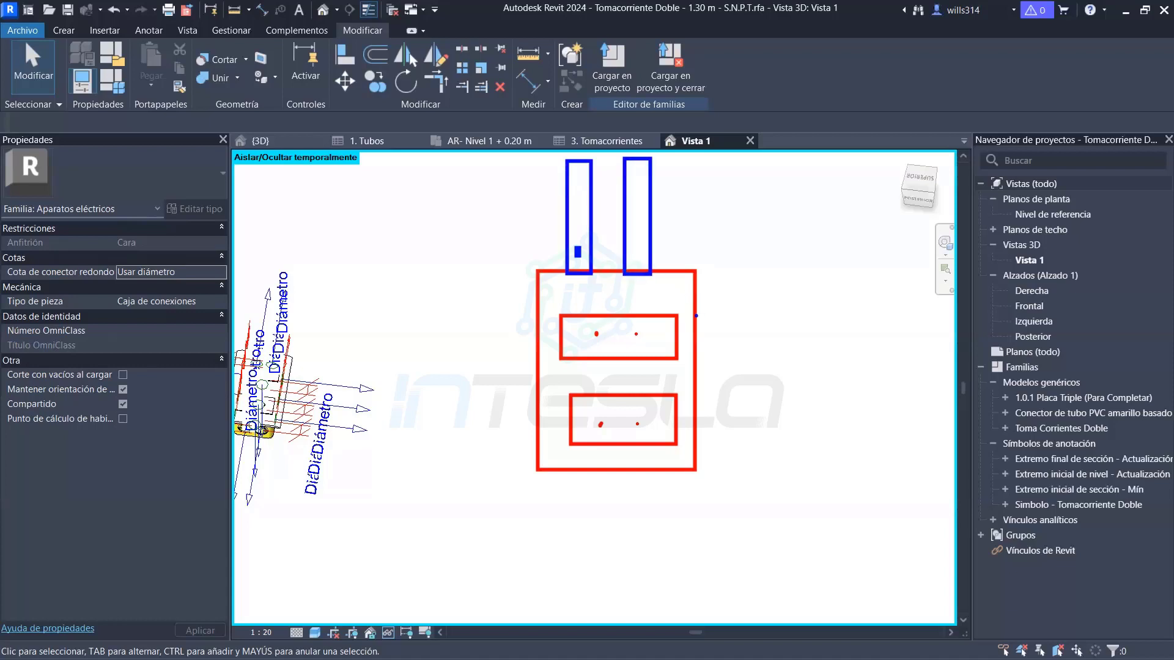
left_click_drag(694, 315, 701, 348)
left_click_drag(695, 398, 706, 430)
left_click_drag(640, 471, 667, 482)
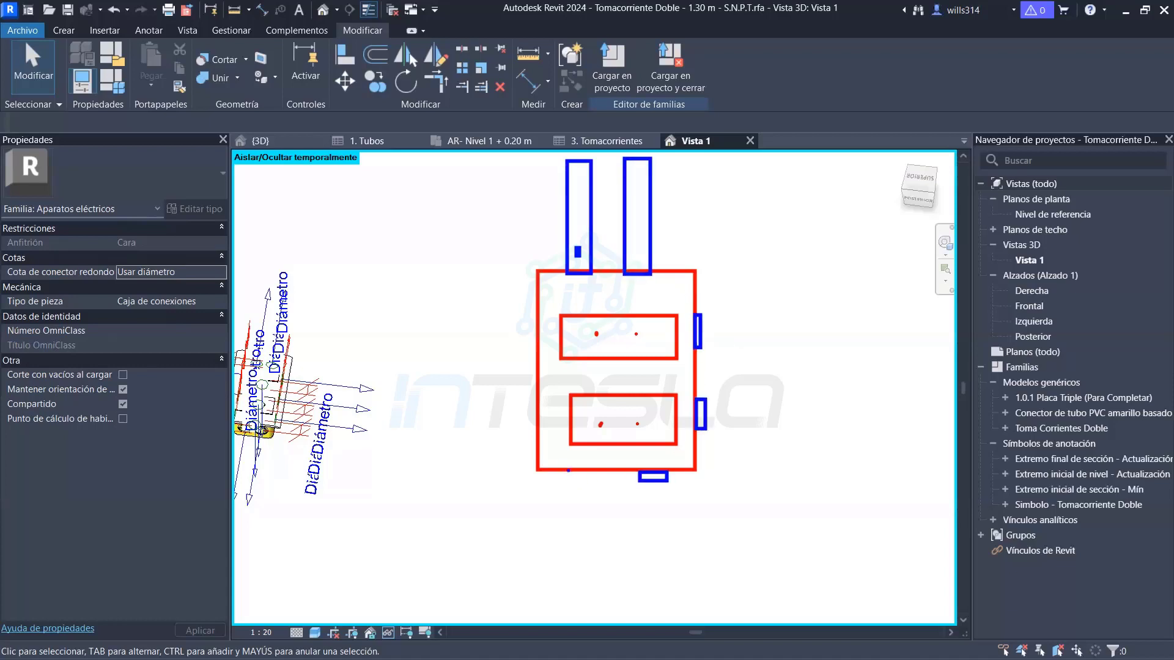
left_click_drag(566, 468, 606, 487)
left_click_drag(522, 373, 532, 425)
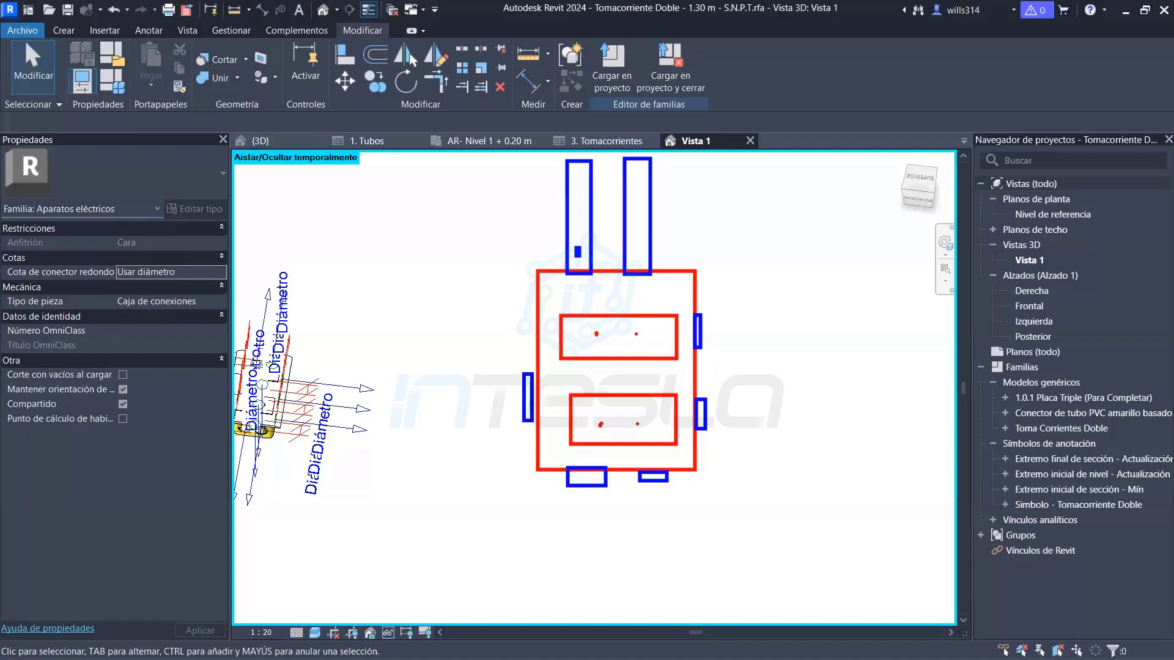
left_click_drag(521, 300, 532, 324)
left_click_drag(562, 480, 684, 526)
left_click(698, 323)
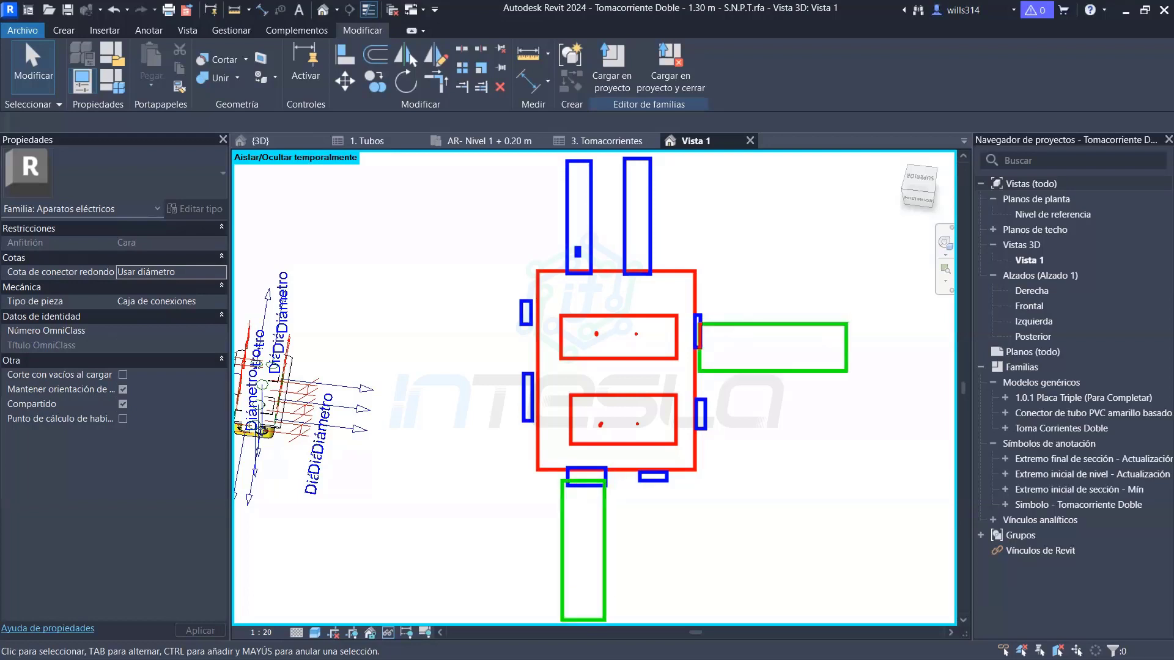
left_click(859, 348)
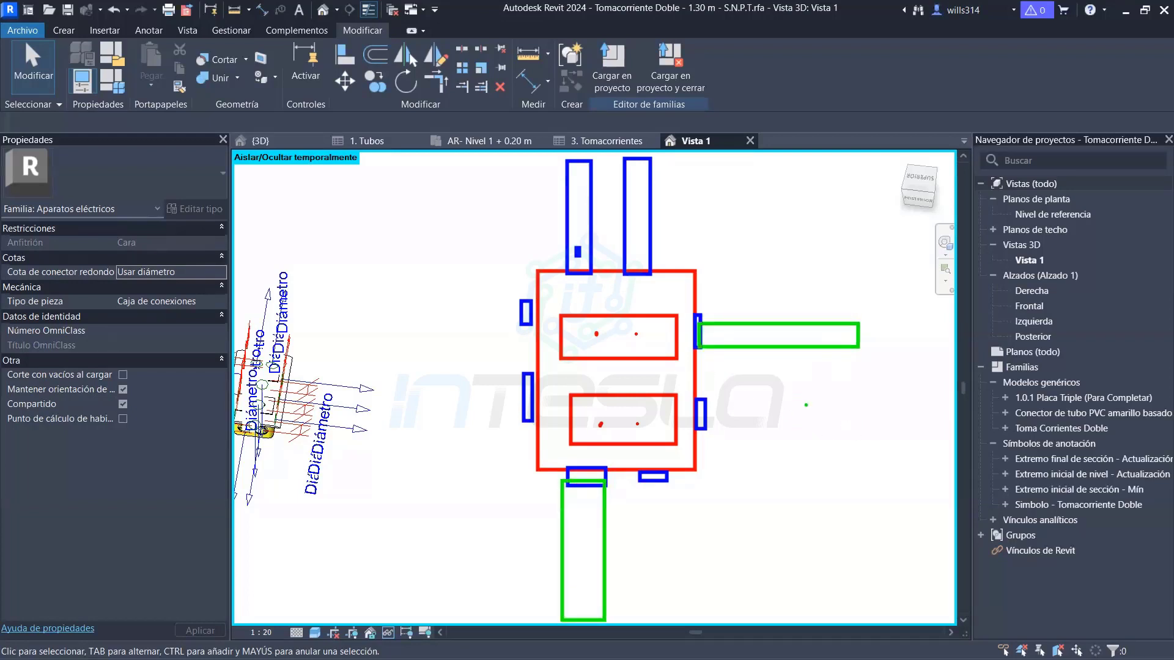
left_click_drag(852, 423, 740, 424)
left_click_drag(417, 400, 513, 397)
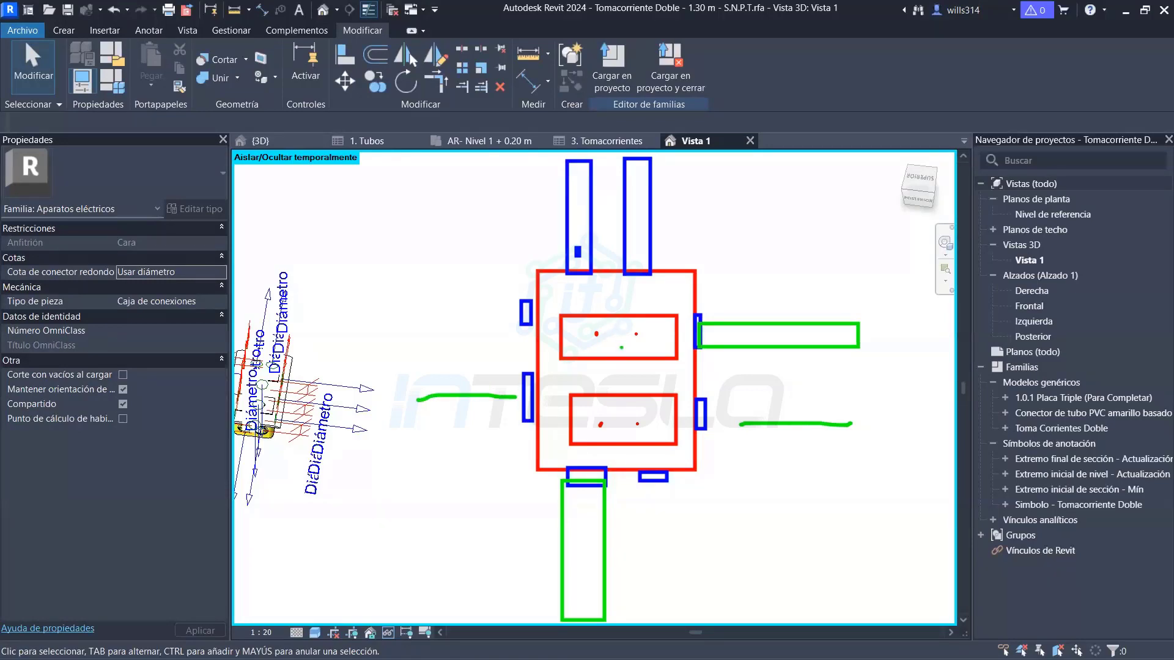
key("Escape")
mouse_move(618, 404)
middle_mouse_down("shift")
mouse_move(636, 311)
mouse_move(622, 379)
mouse_move(623, 356)
middle_mouse_up("shift")
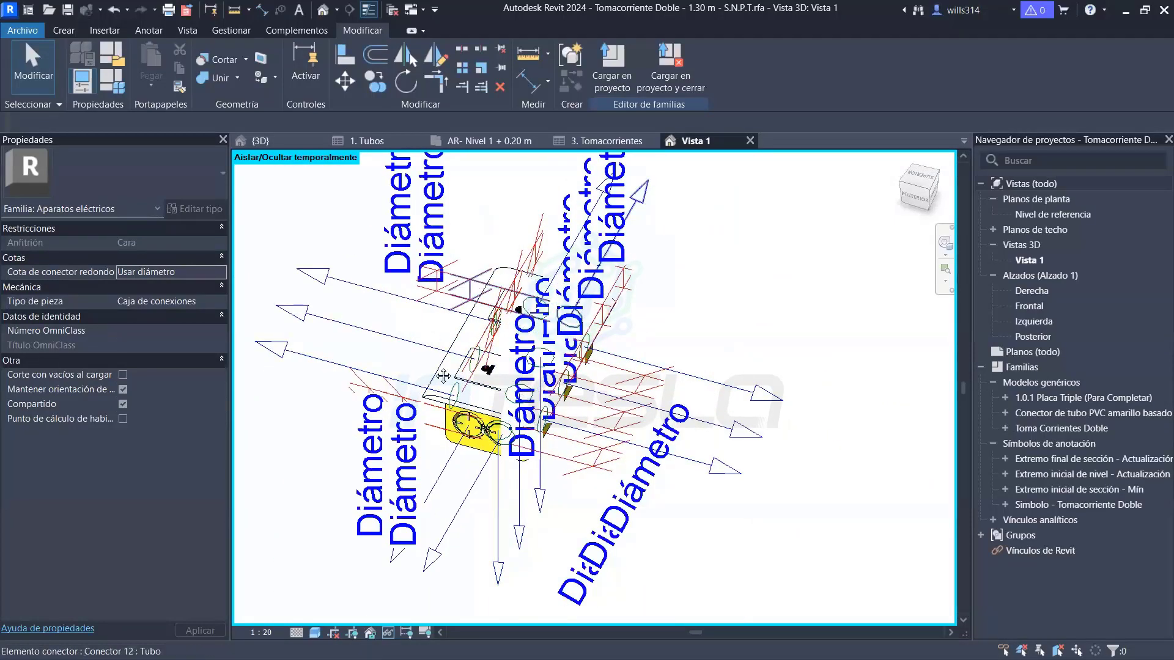
scroll(615, 349, "down", 2)
scroll(602, 338, "down", 2)
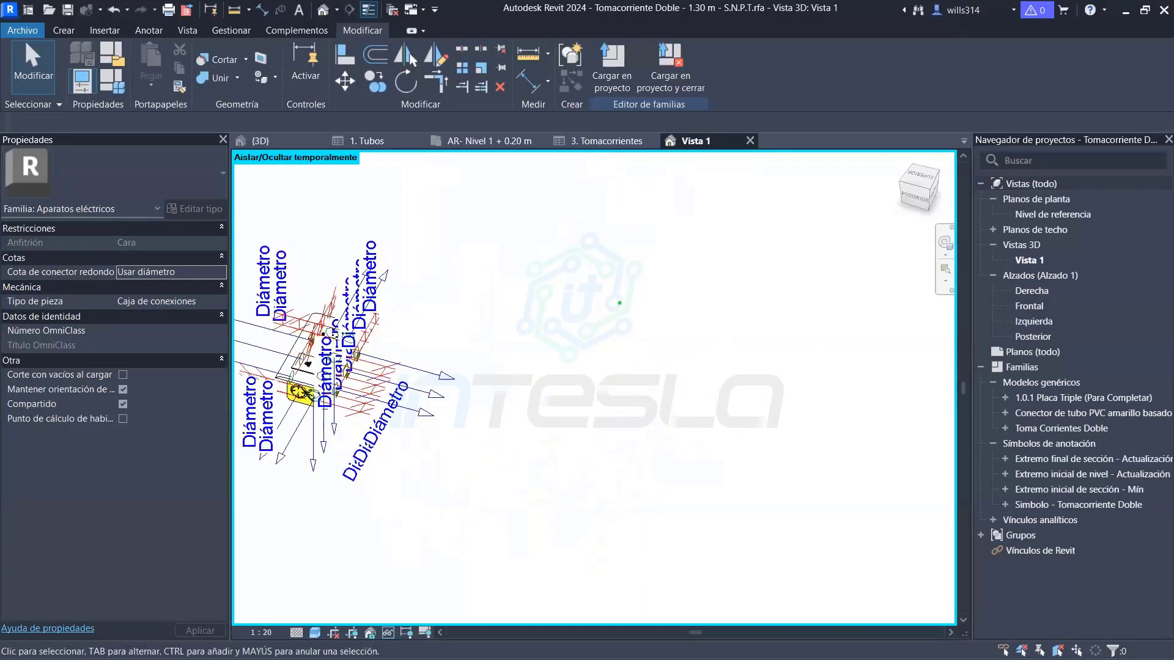
left_click_drag(528, 406, 595, 213)
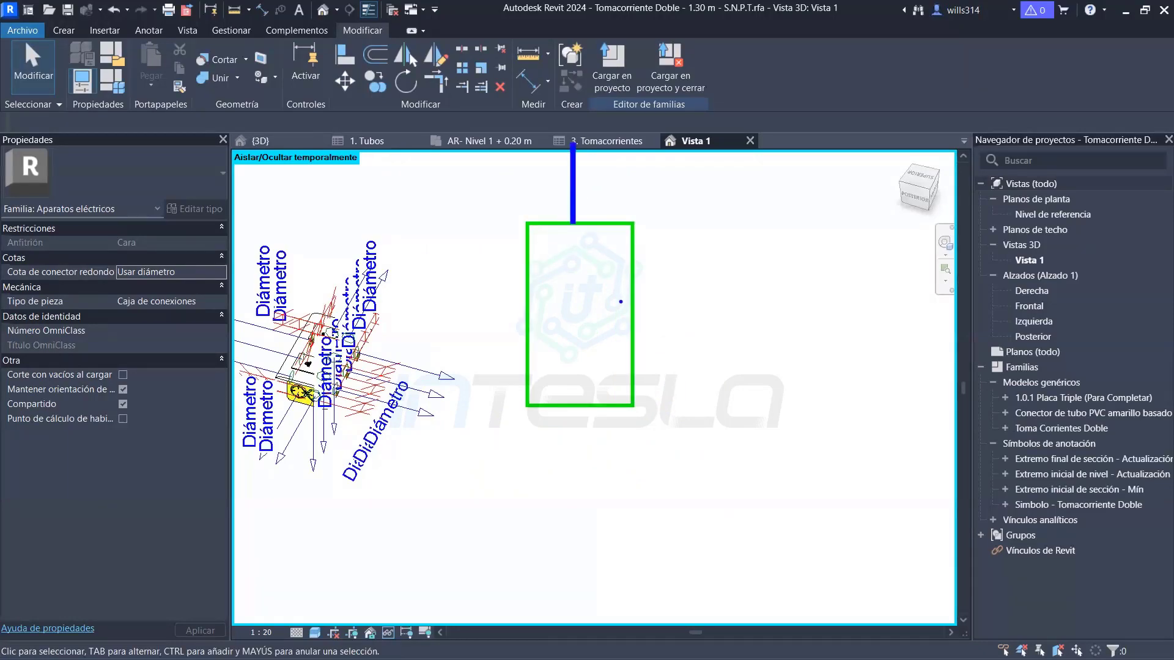
mouse_move(707, 388)
middle_mouse_down("shift")
mouse_move(582, 310)
mouse_move(541, 217)
mouse_move(516, 441)
mouse_move(449, 497)
mouse_move(519, 397)
middle_mouse_up("shift")
scroll(587, 329, "down", 2)
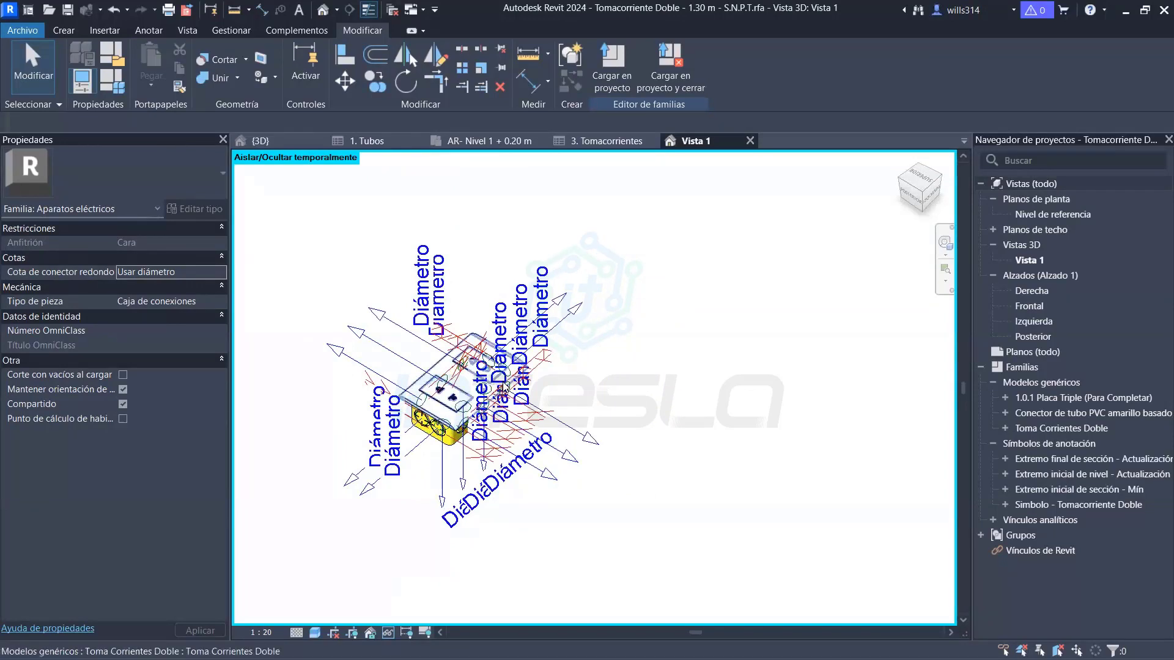
left_click_drag(517, 300, 482, 317)
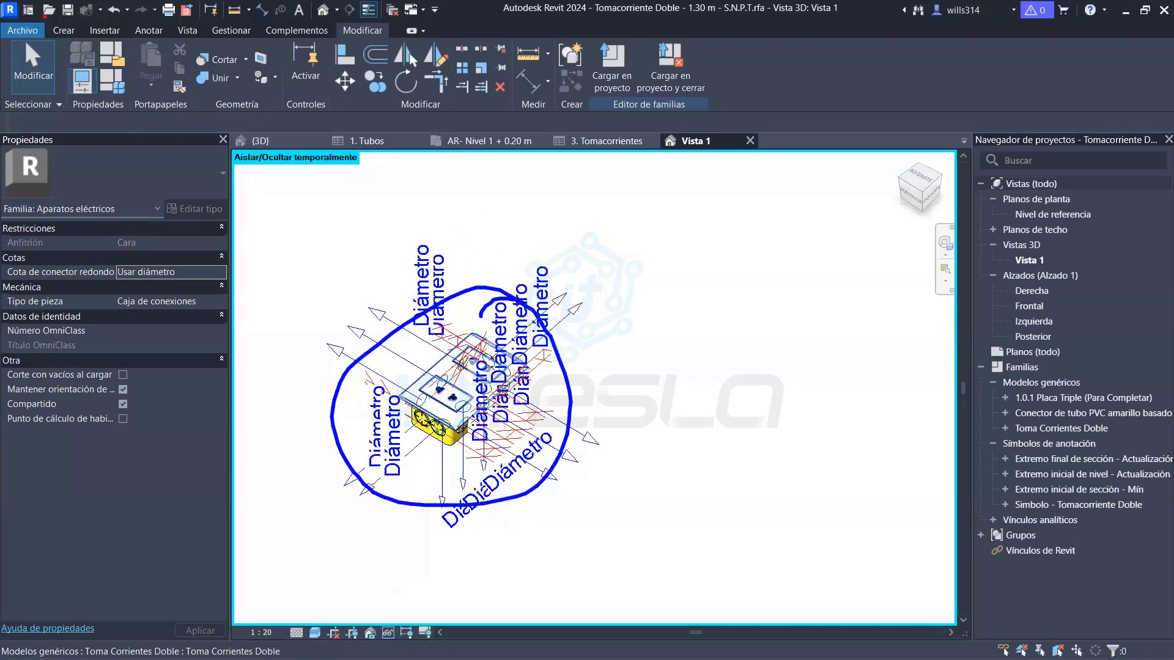
left_click_drag(44, 16, 488, 44)
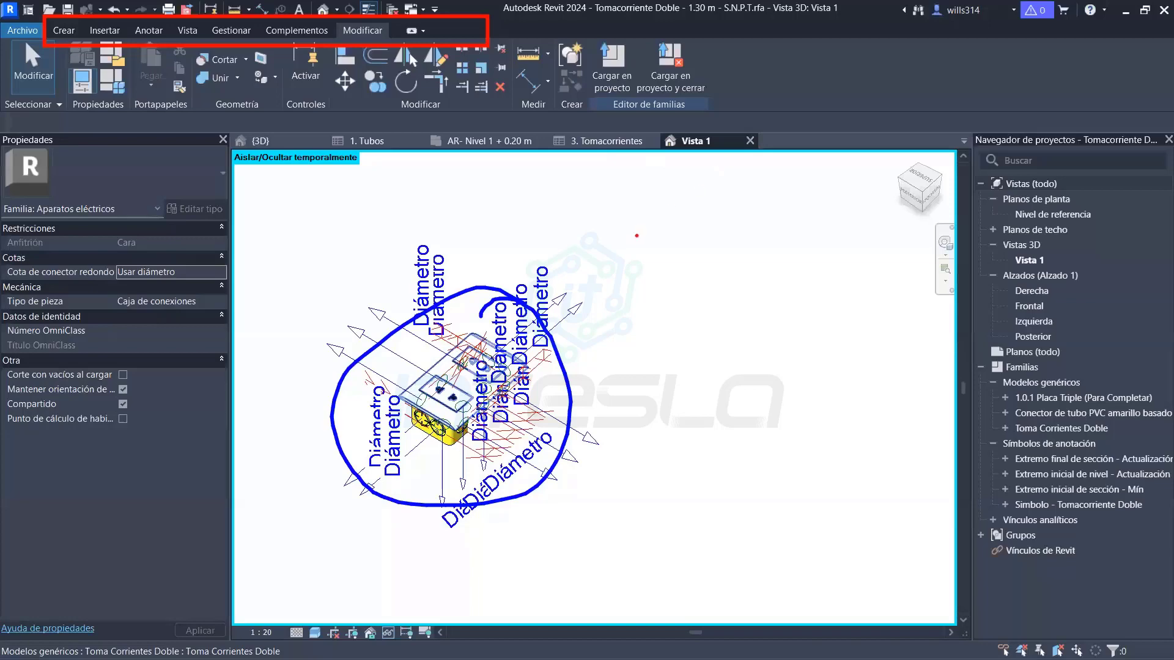
key("Escape")
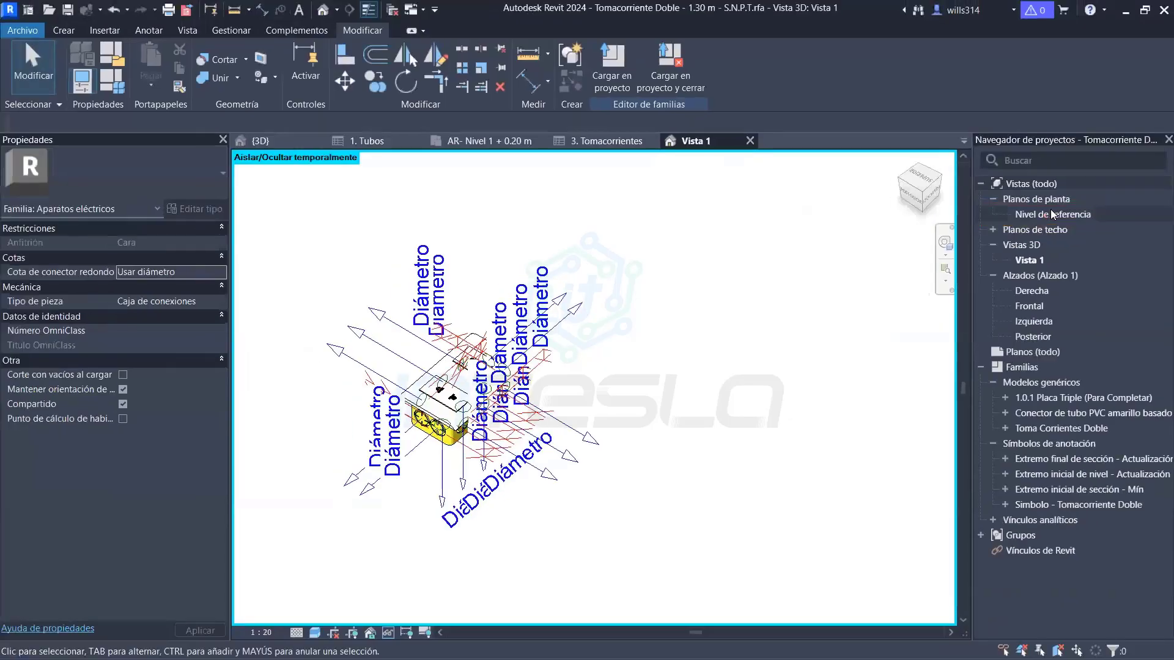
Open the family's Nivel de referencia plan, glance at Vista 1 3D, and return to the plan
double_click(1051, 209)
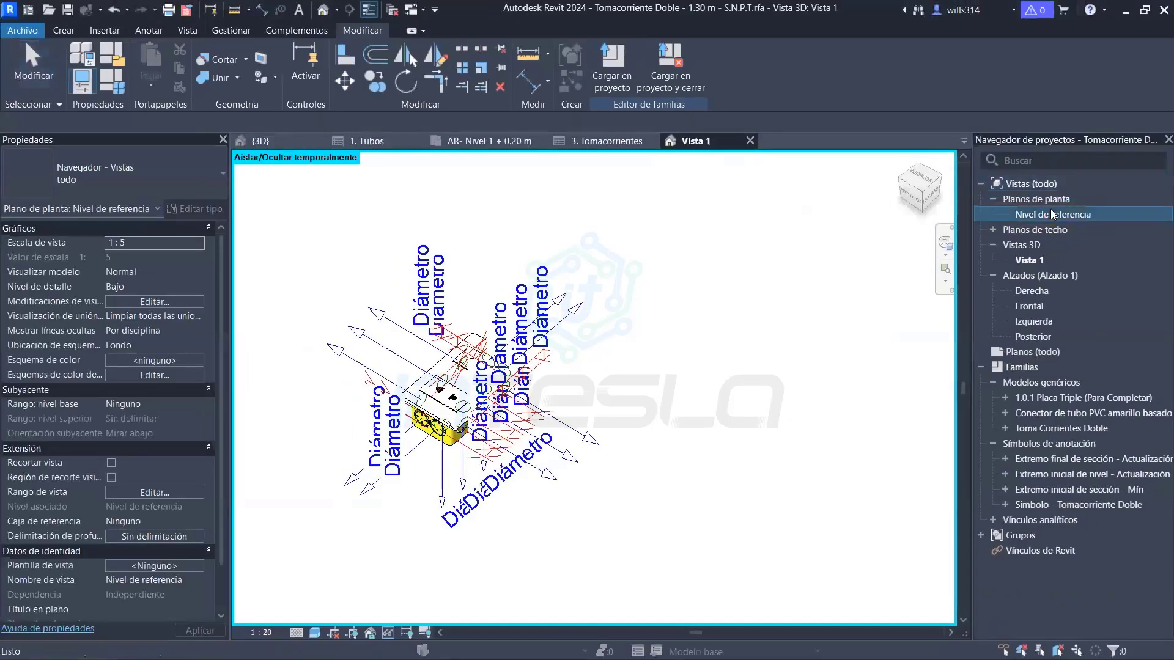
left_click(596, 376)
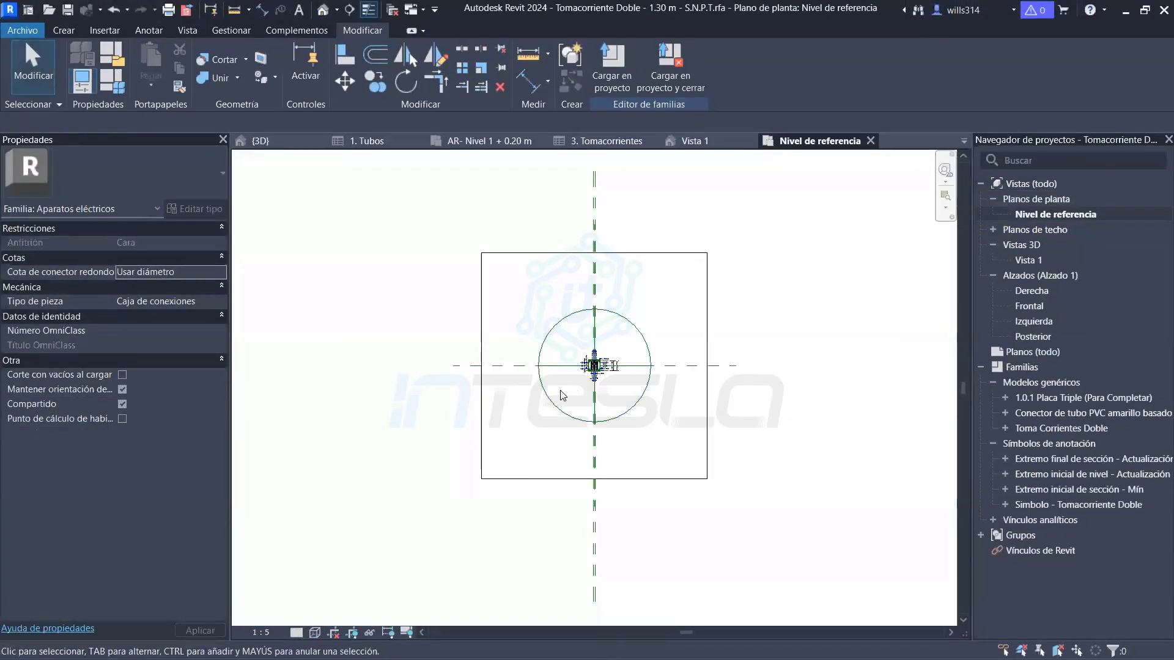
scroll(560, 390, "up", 2)
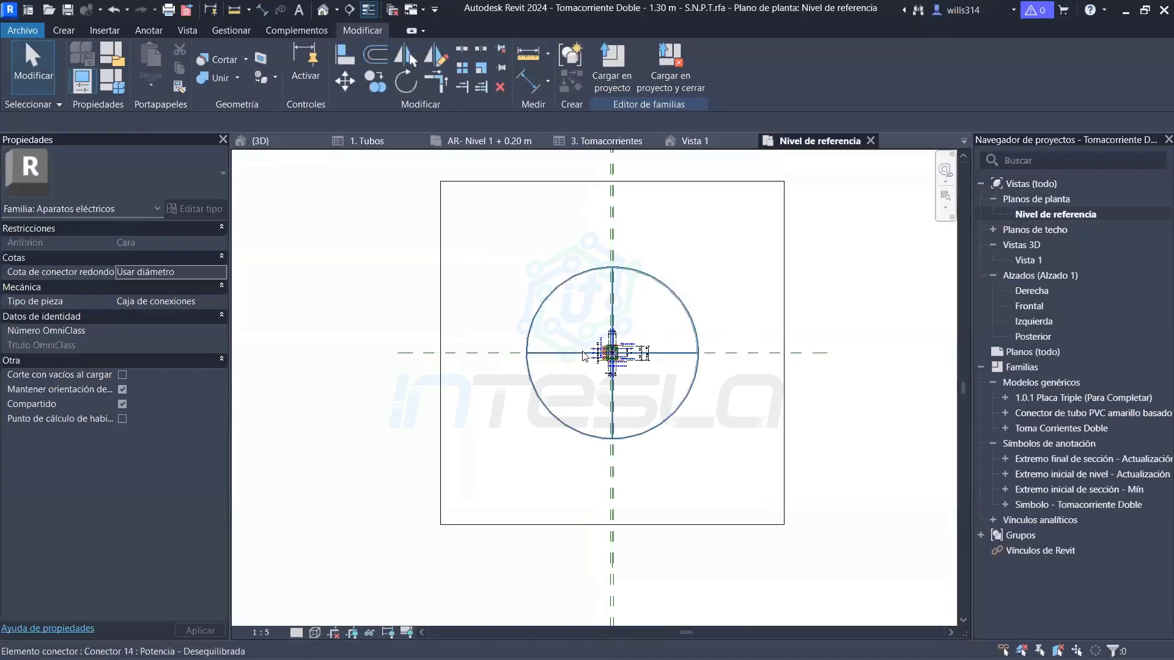
left_click(699, 142)
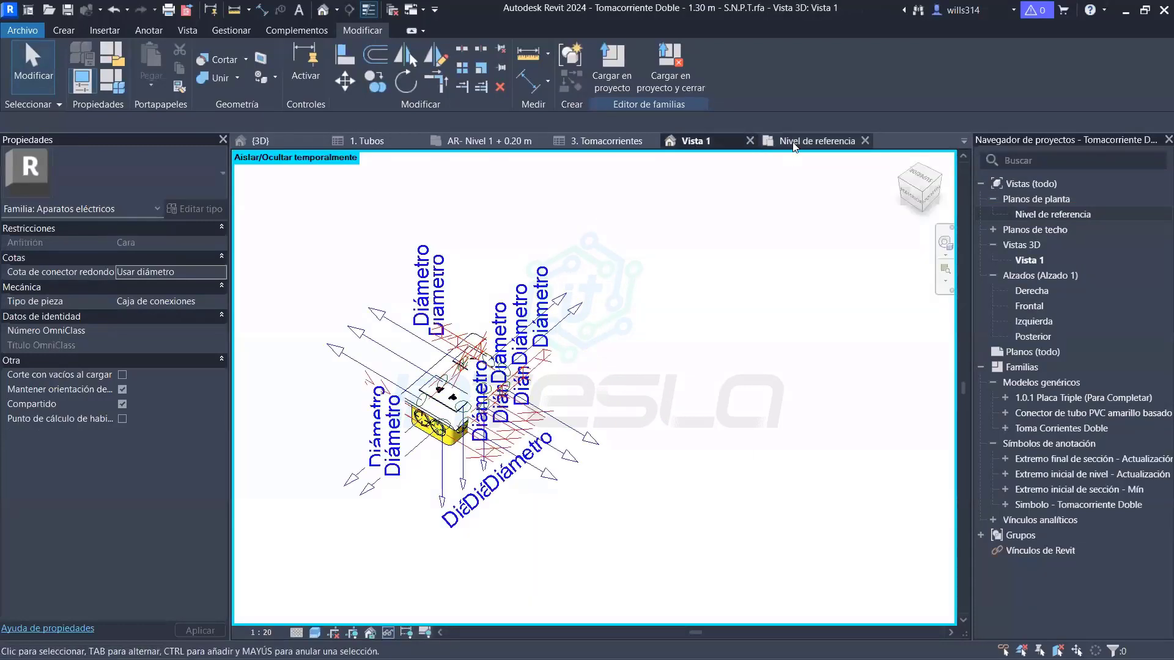
left_click(814, 141)
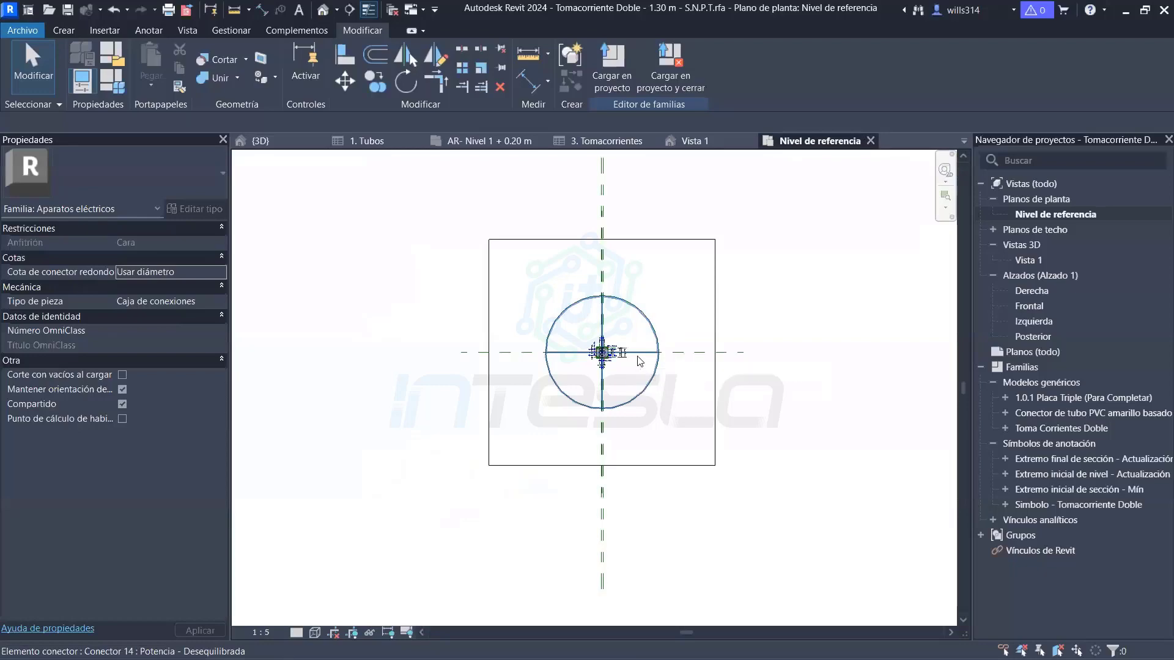
Zoom in around the connector and select, then deselect, the Toma Corrientes Doble outlet
scroll(636, 361, "up", 2)
scroll(624, 355, "up", 2)
scroll(608, 347, "up", 3)
scroll(606, 344, "up", 3)
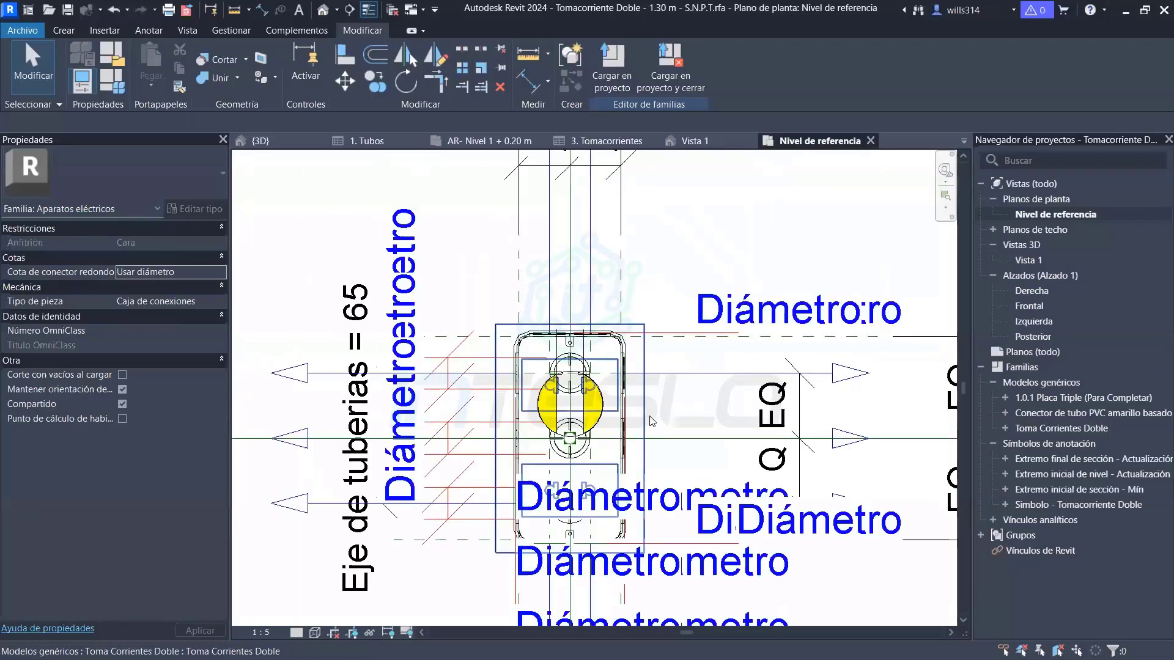
scroll(675, 303, "up", 2)
scroll(673, 303, "up", 1)
middle_click_drag(665, 305, 658, 374)
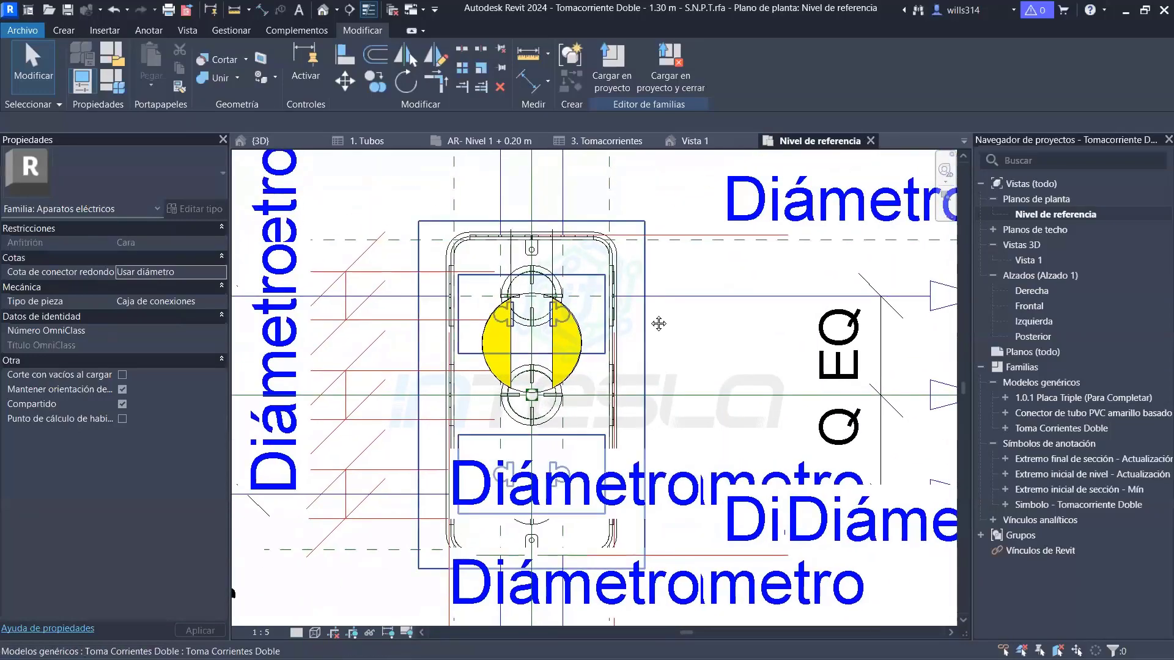
left_click(728, 339)
key("Escape")
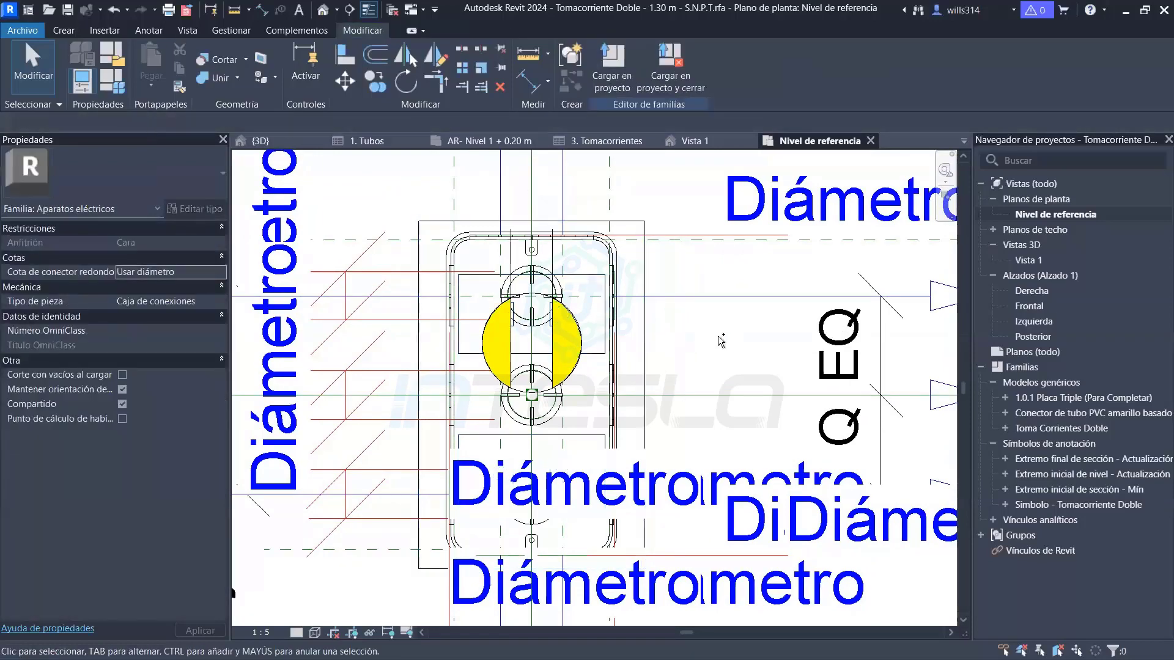
Window-select parts of the outlet drawing, then pan it up and left and zoom in
left_click_drag(452, 283, 599, 401)
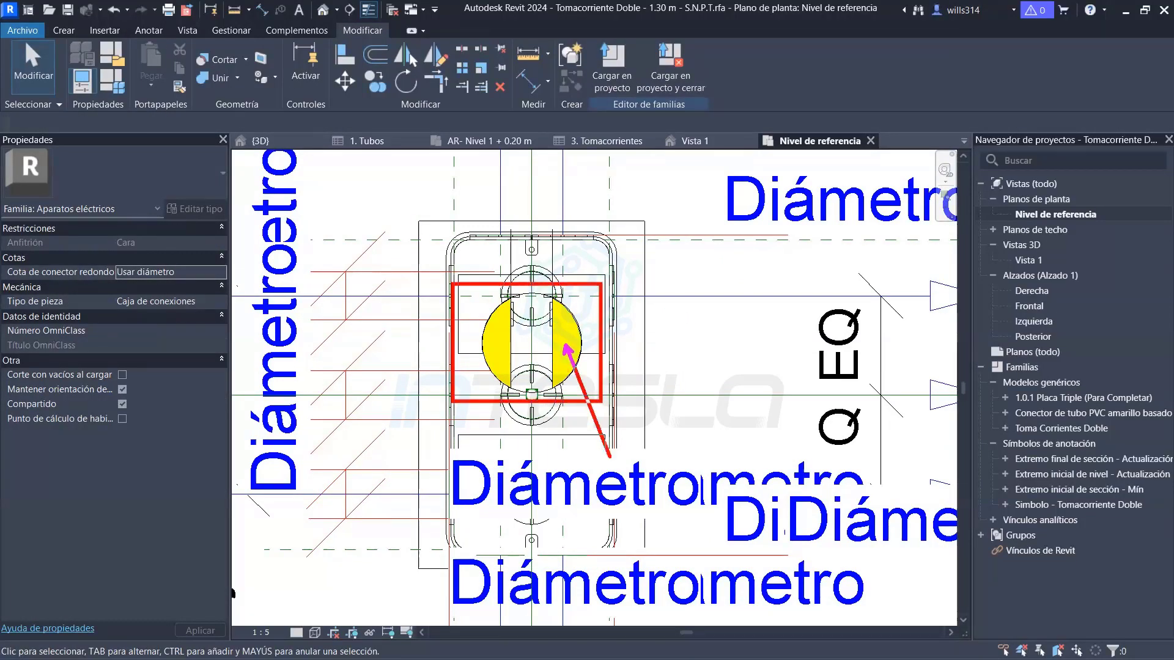
left_click_drag(566, 339, 621, 469)
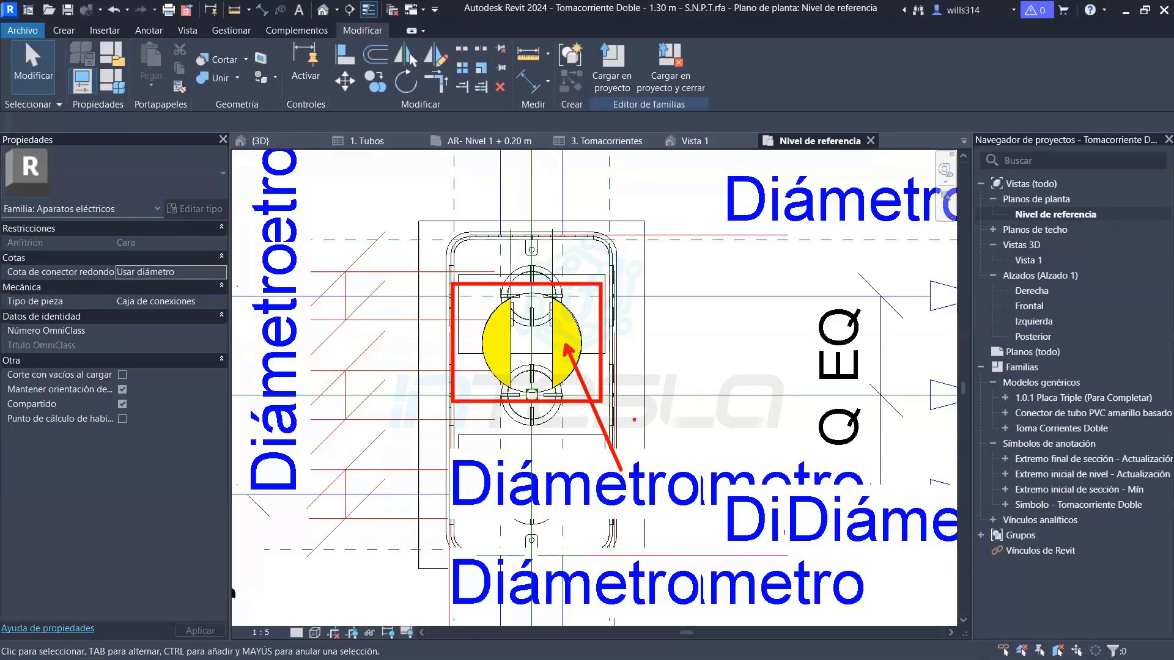
scroll(465, 409, "down", 5)
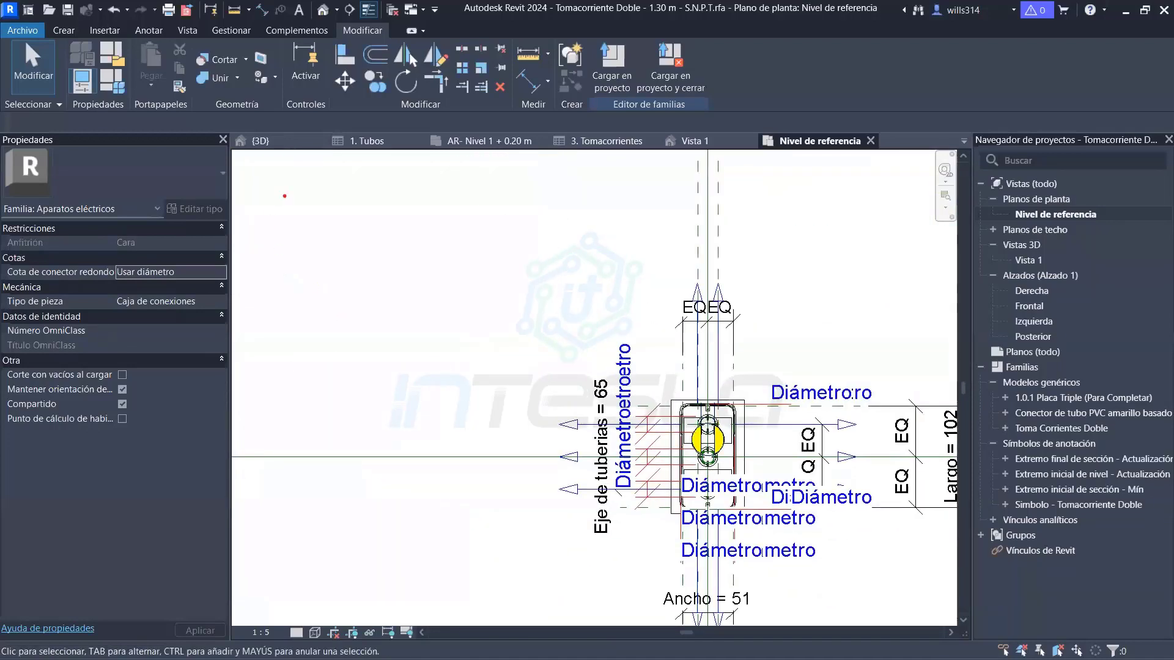
left_click_drag(284, 196, 504, 447)
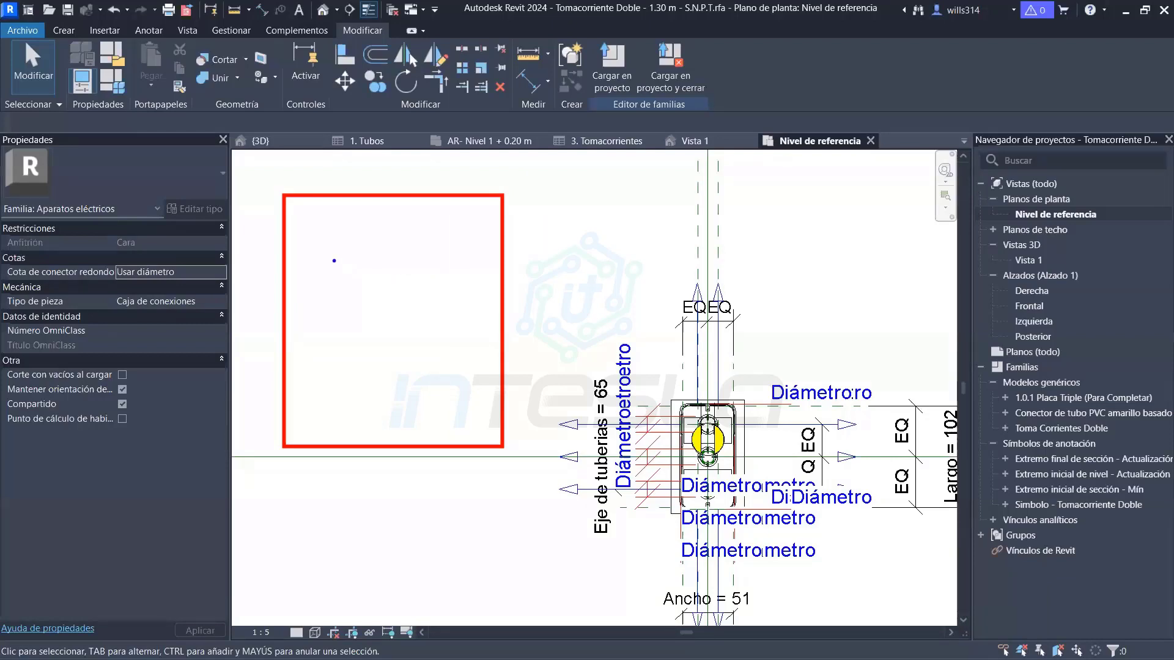
left_click_drag(329, 229, 494, 439)
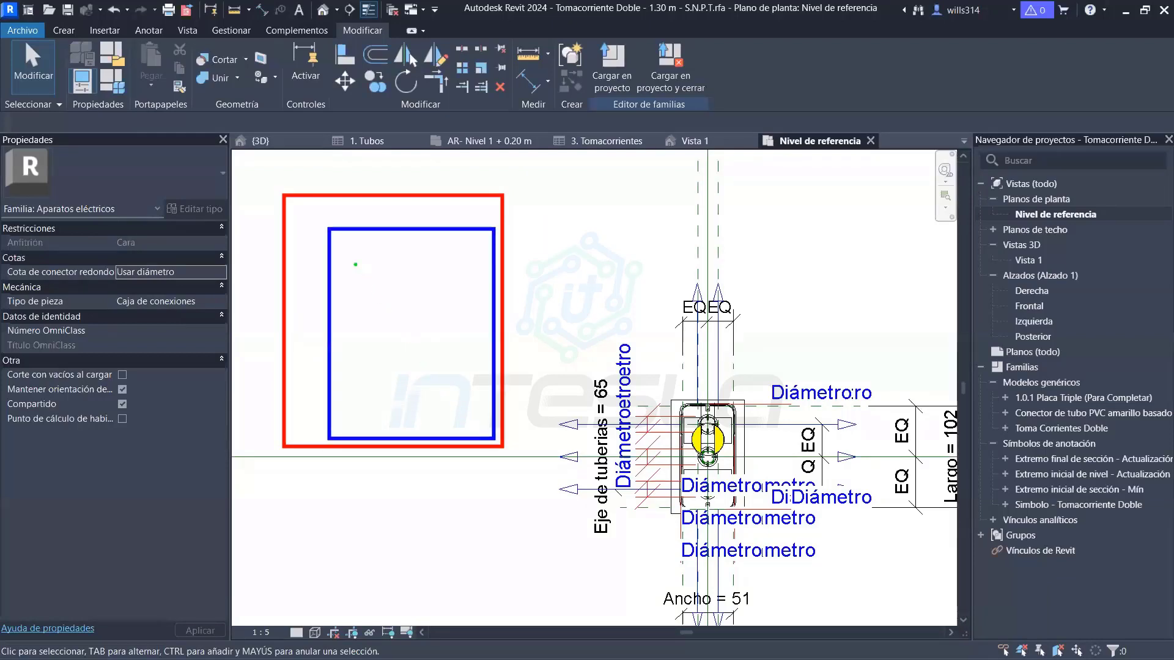
left_click_drag(342, 246, 485, 421)
mouse_move(385, 276)
left_mouse_down()
mouse_move(487, 414)
mouse_move(475, 402)
left_mouse_up()
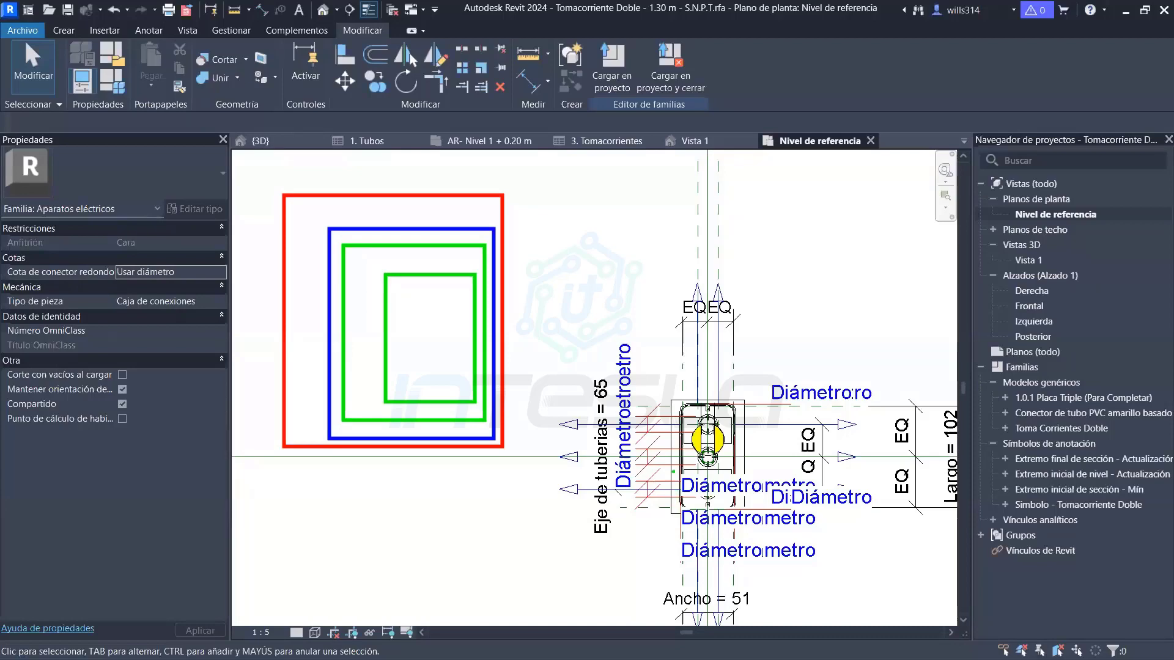
middle_click_drag(725, 392, 636, 350)
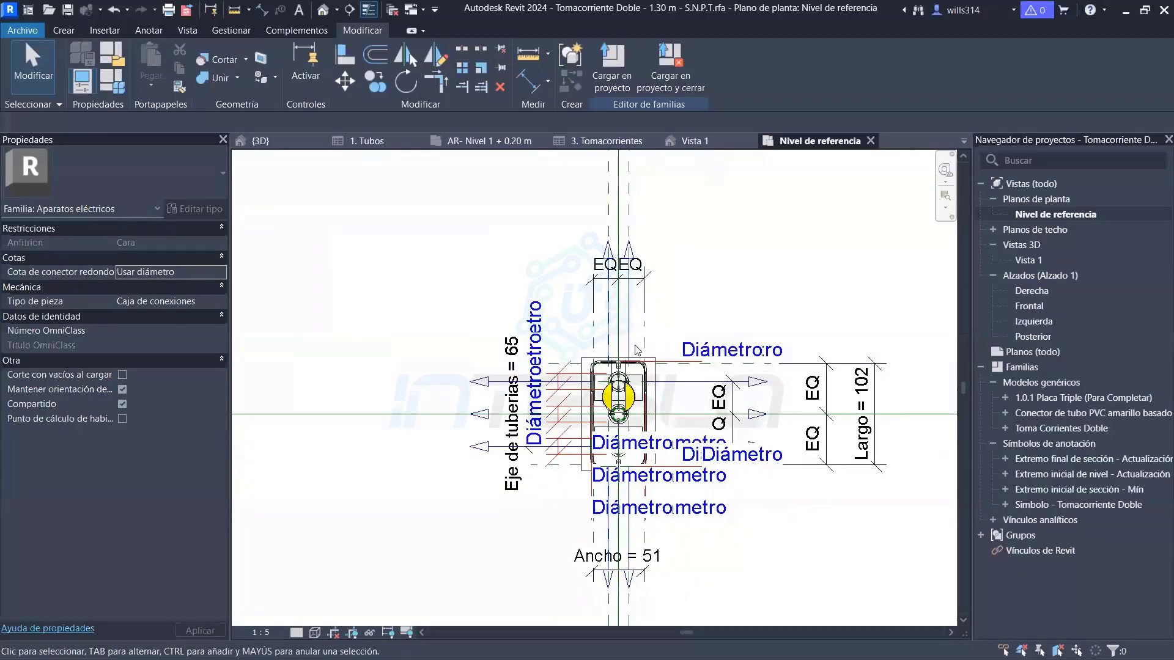
scroll(623, 386, "up", 2)
scroll(622, 387, "up", 1)
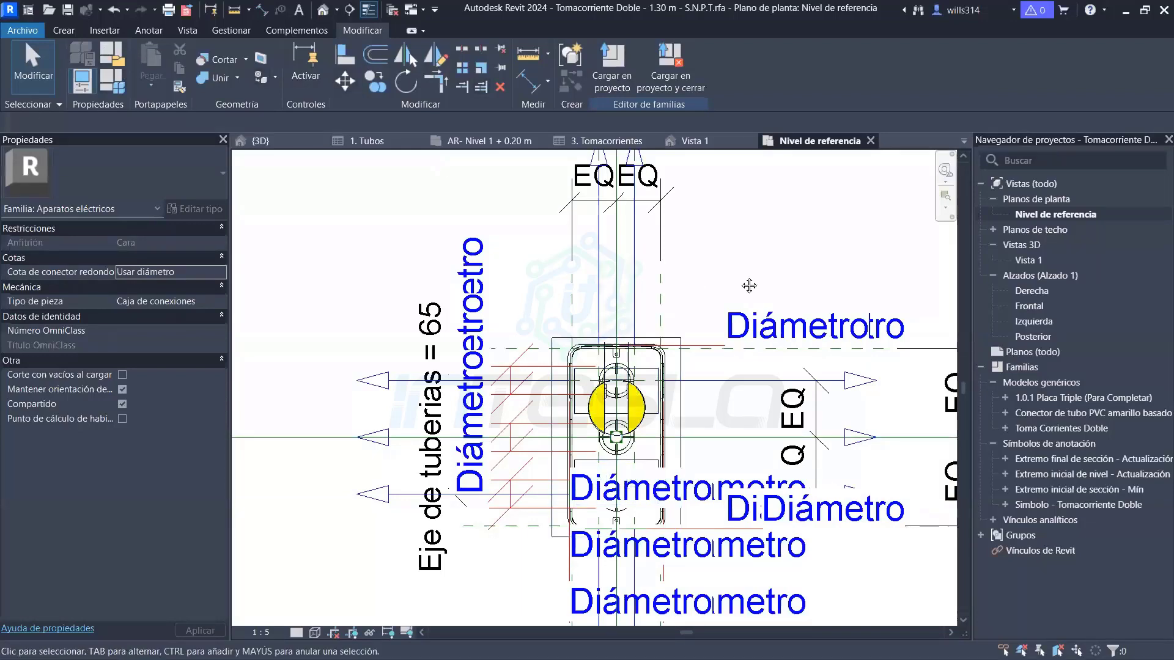
Select the nested Simbolo - Tomacorriente Doble annotation symbol
middle_click_drag(744, 358, 628, 334)
scroll(471, 378, "up", 2)
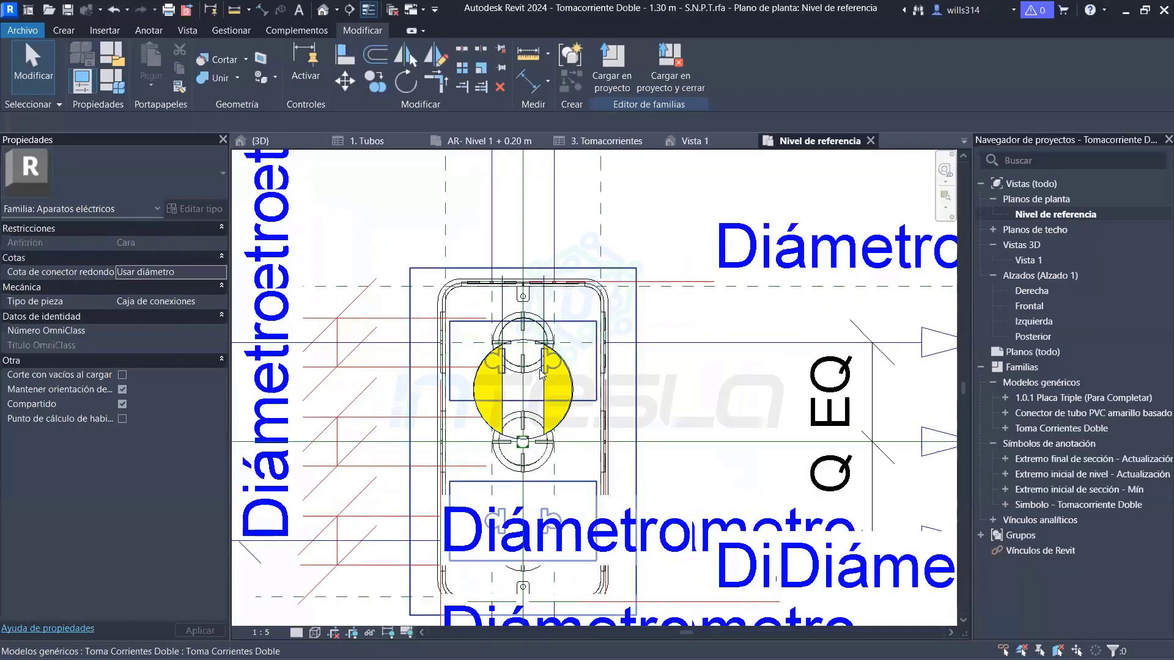
left_click(562, 422)
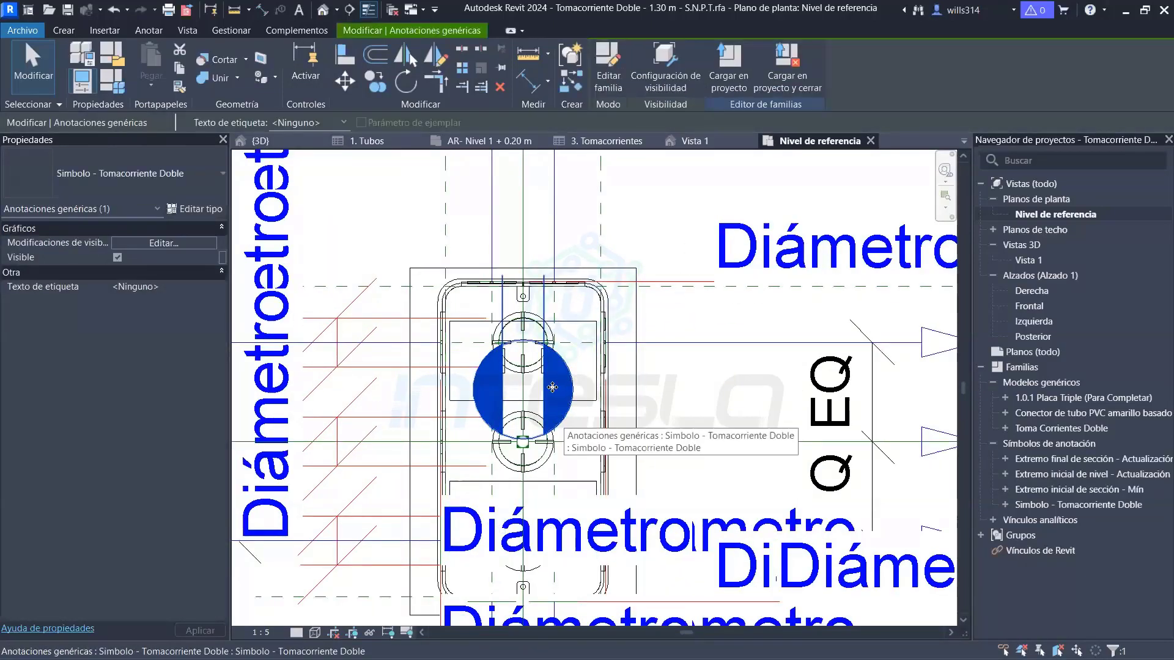
mouse_move(552, 387)
left_mouse_down()
mouse_move(633, 236)
mouse_move(622, 120)
left_mouse_up()
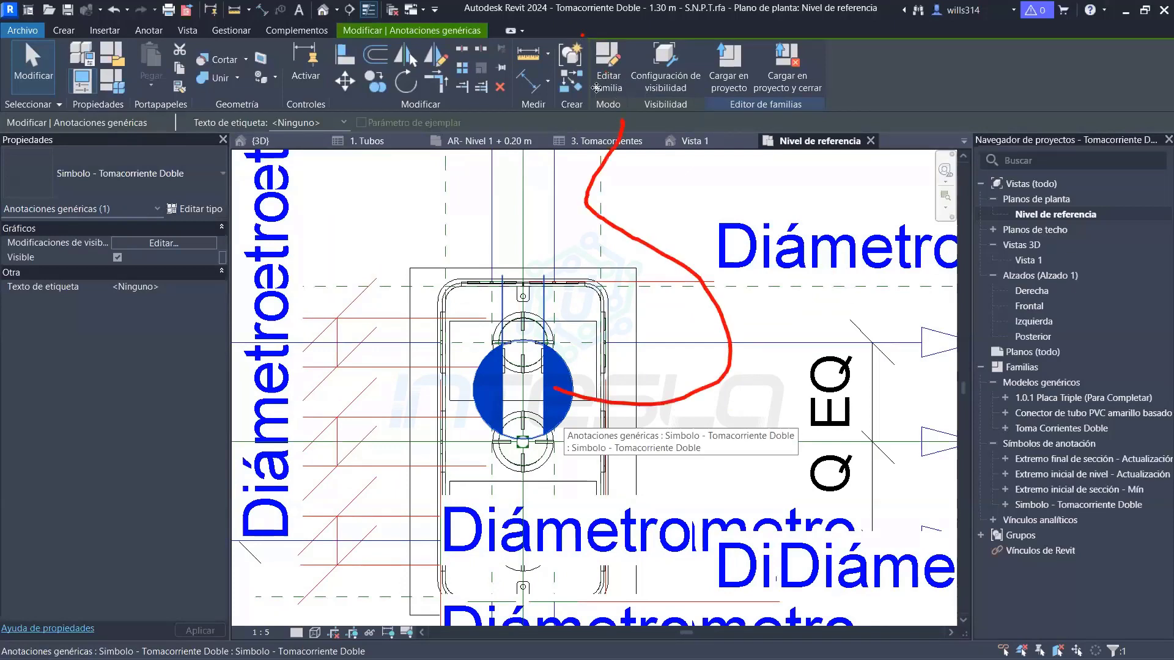
left_click_drag(580, 34, 629, 120)
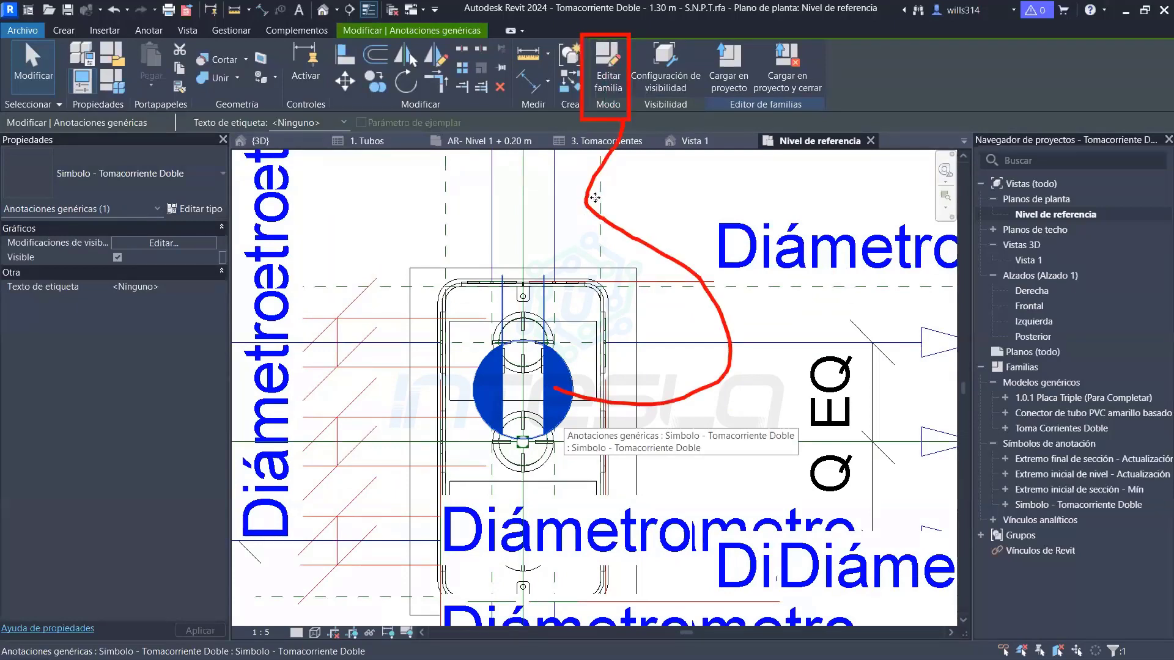
Zoom in and centre the view on the symbol's yellow circle
key("Escape")
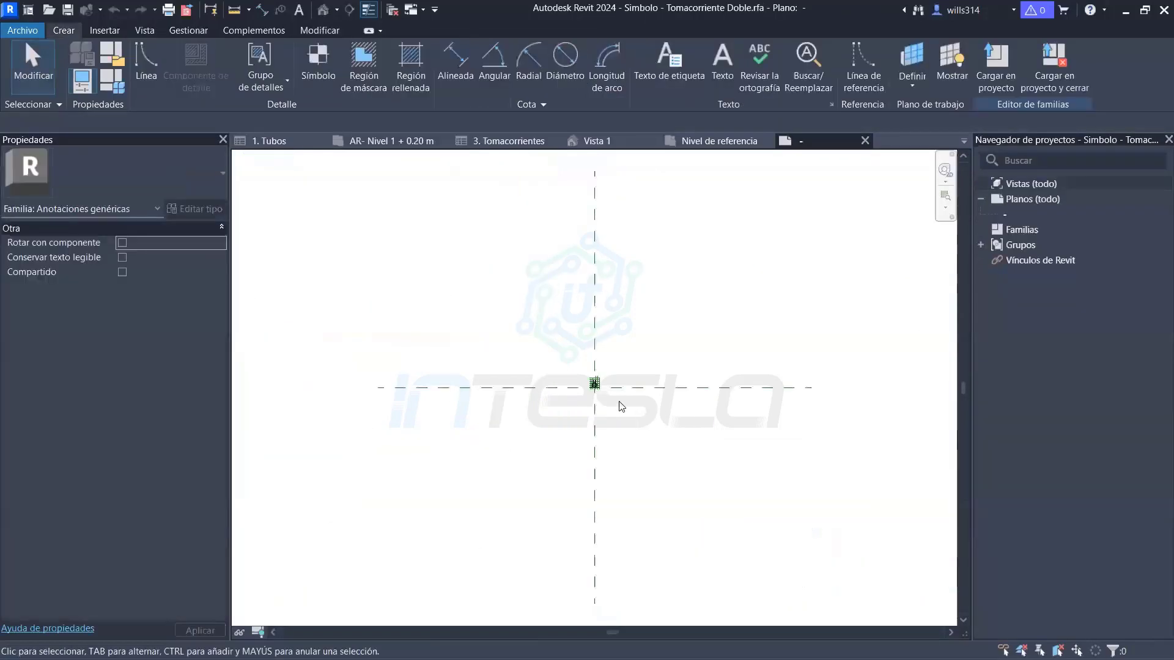
scroll(586, 386, "up", 1)
scroll(586, 385, "up", 4)
scroll(566, 404, "up", 4)
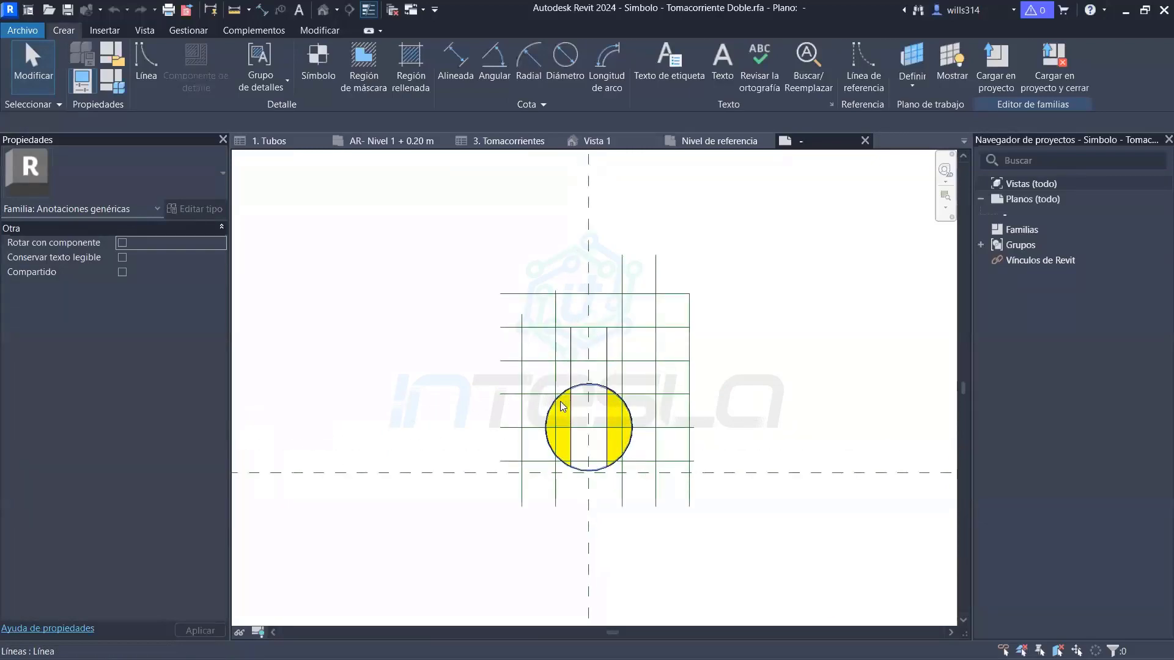
scroll(563, 407, "up", 2)
scroll(537, 398, "up", 3)
mouse_move(542, 393)
middle_mouse_down()
mouse_move(551, 385)
mouse_move(541, 425)
middle_mouse_up()
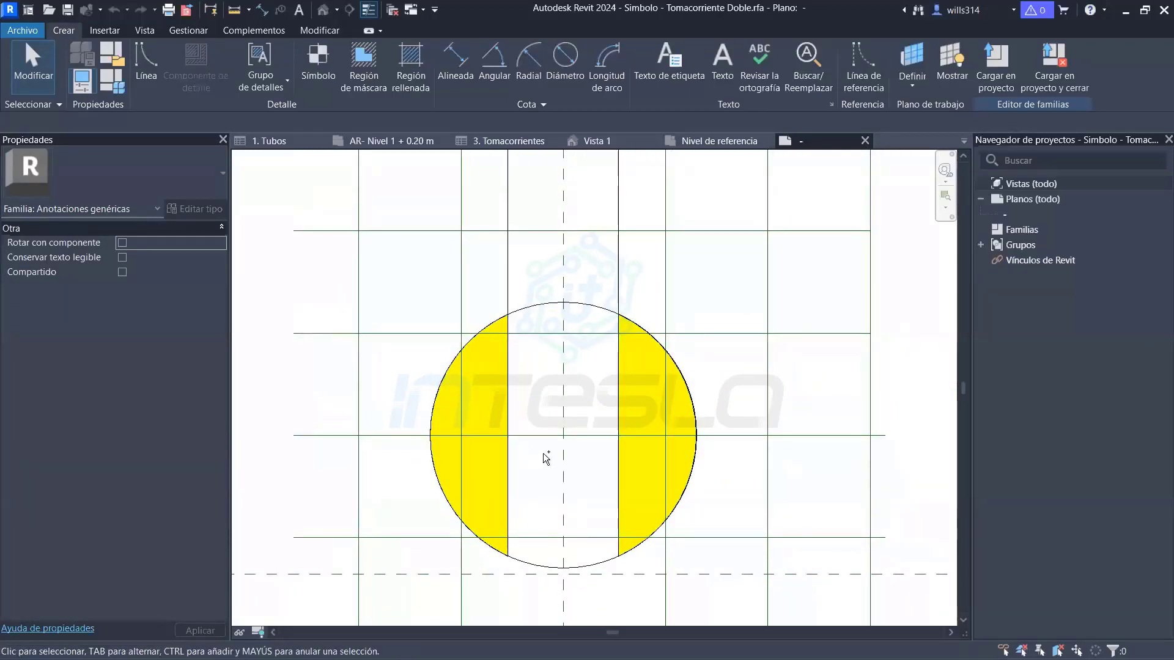
left_click_drag(428, 436, 510, 437)
left_click_drag(610, 435, 695, 443)
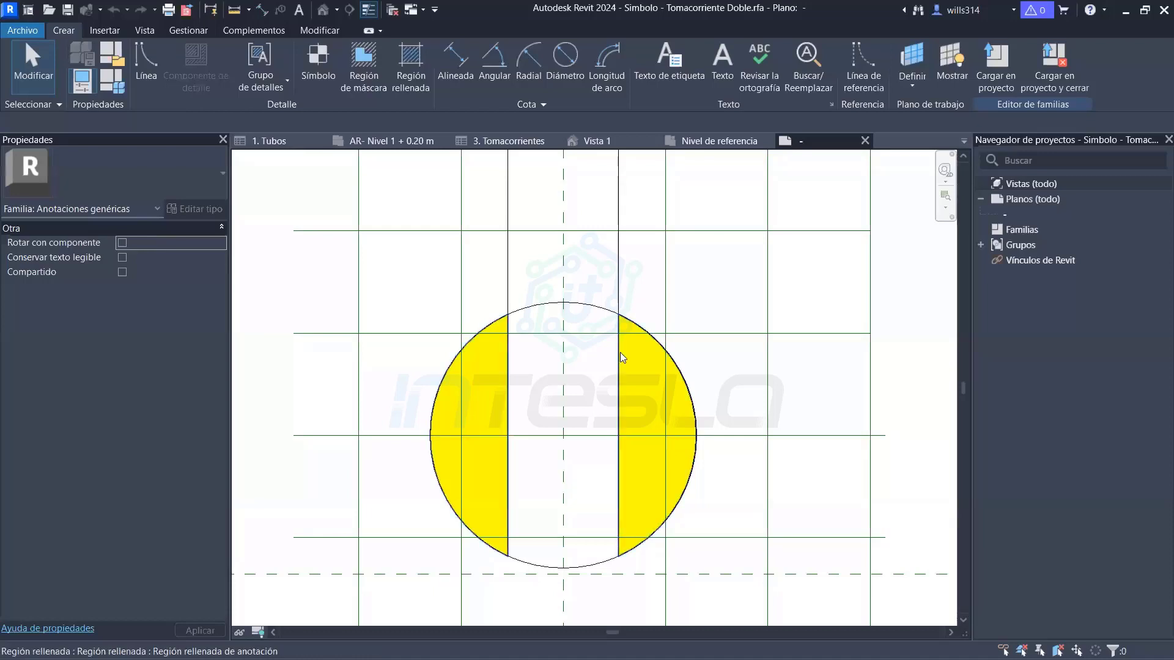
scroll(611, 367, "down", 2)
Select the yellow Región rellenada and enter Editar boceto for its boundary
left_click(620, 374)
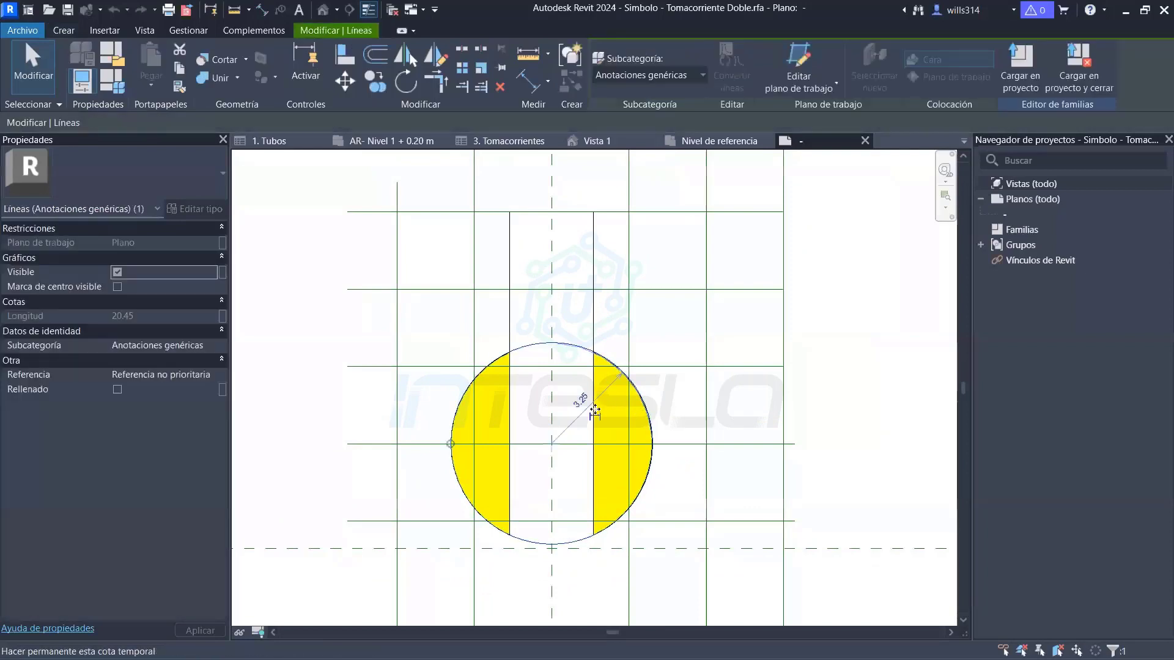
scroll(602, 402, "up", 2)
key("Escape")
left_click(594, 399)
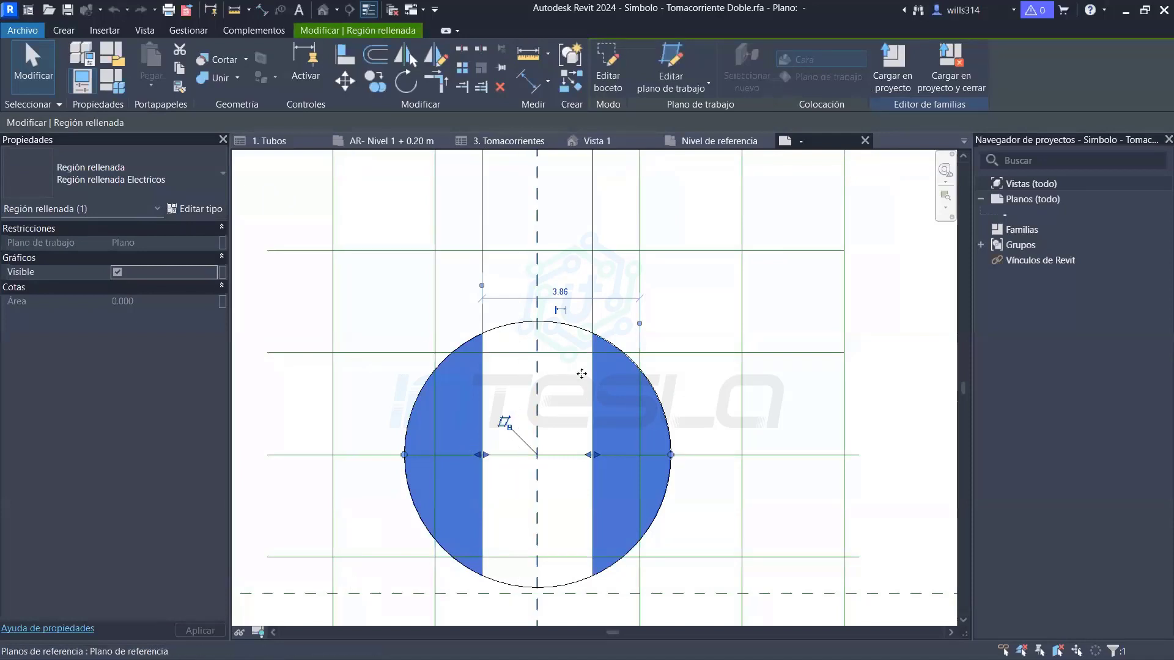
left_click(615, 79)
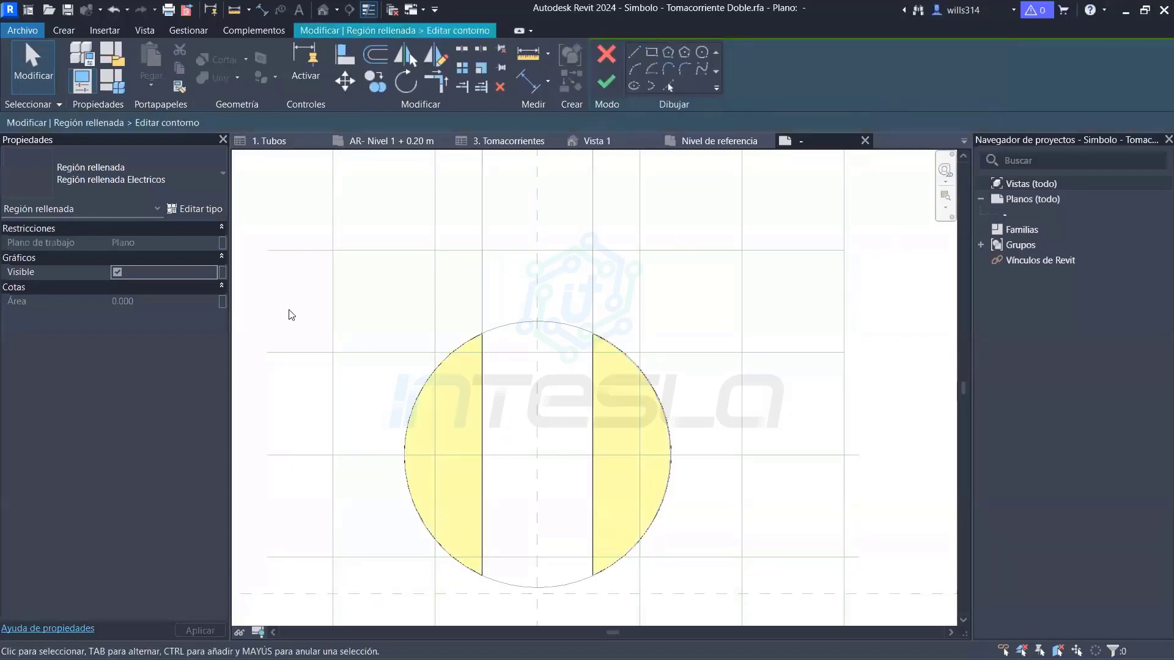
Duplicate the filled region type as RELLENO ROJO with a red foreground pattern colour
left_click(200, 209)
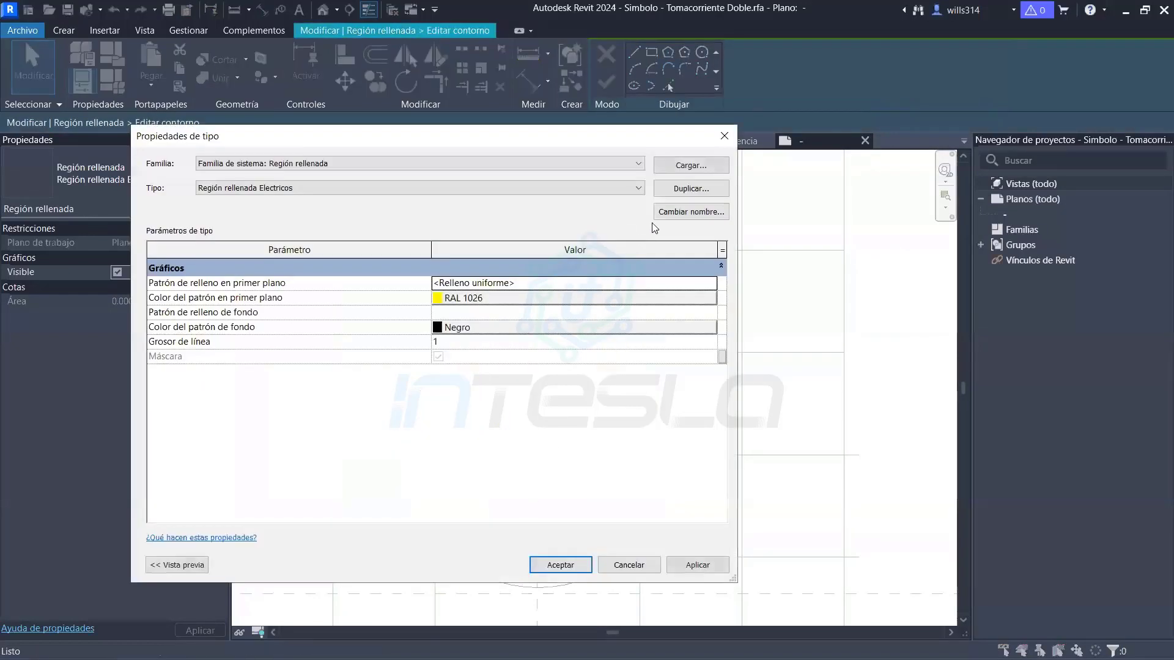
left_click(673, 192)
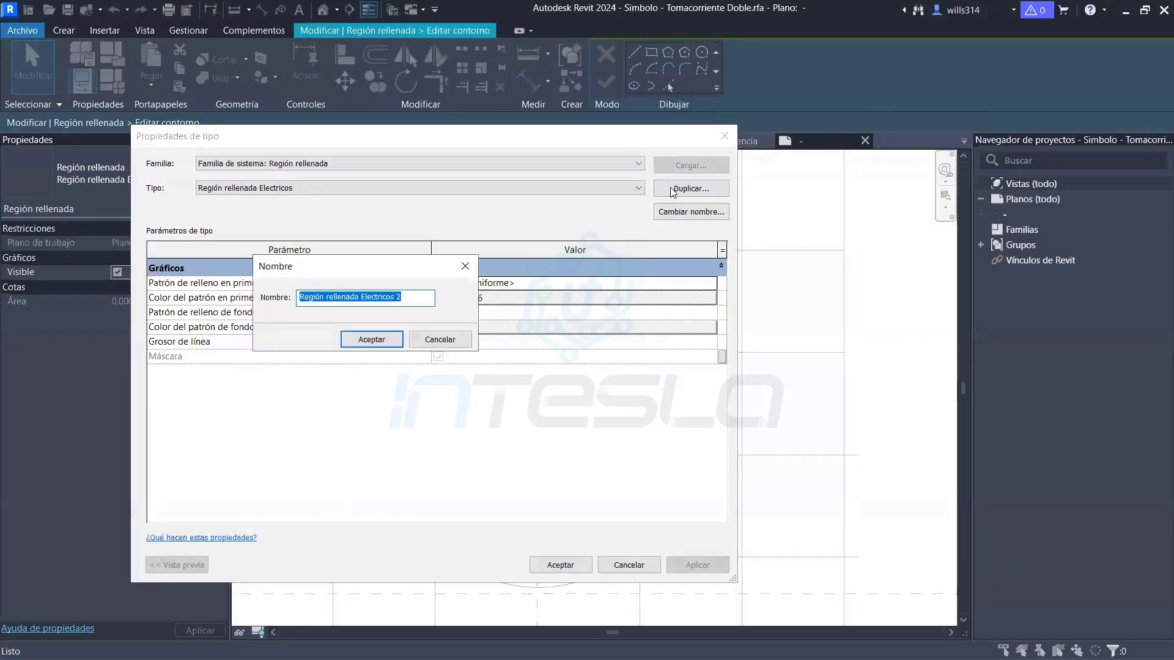
type("RELLENO TO")
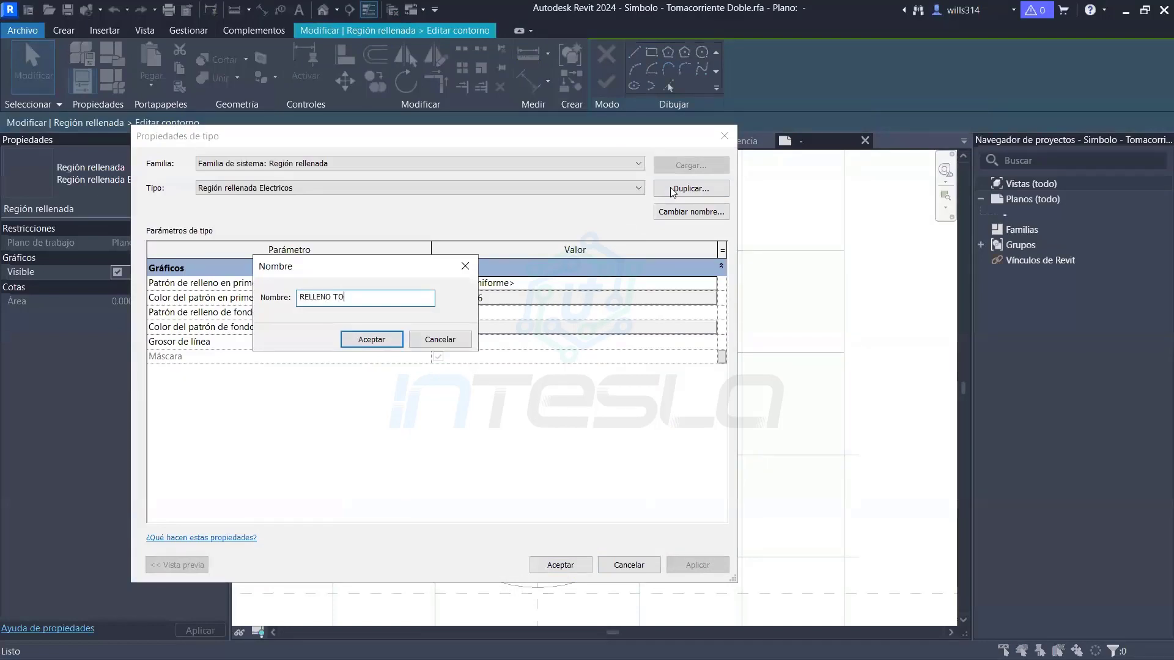
key("BackSpace")
key("BackSpace")
type("ROP")
key("Return")
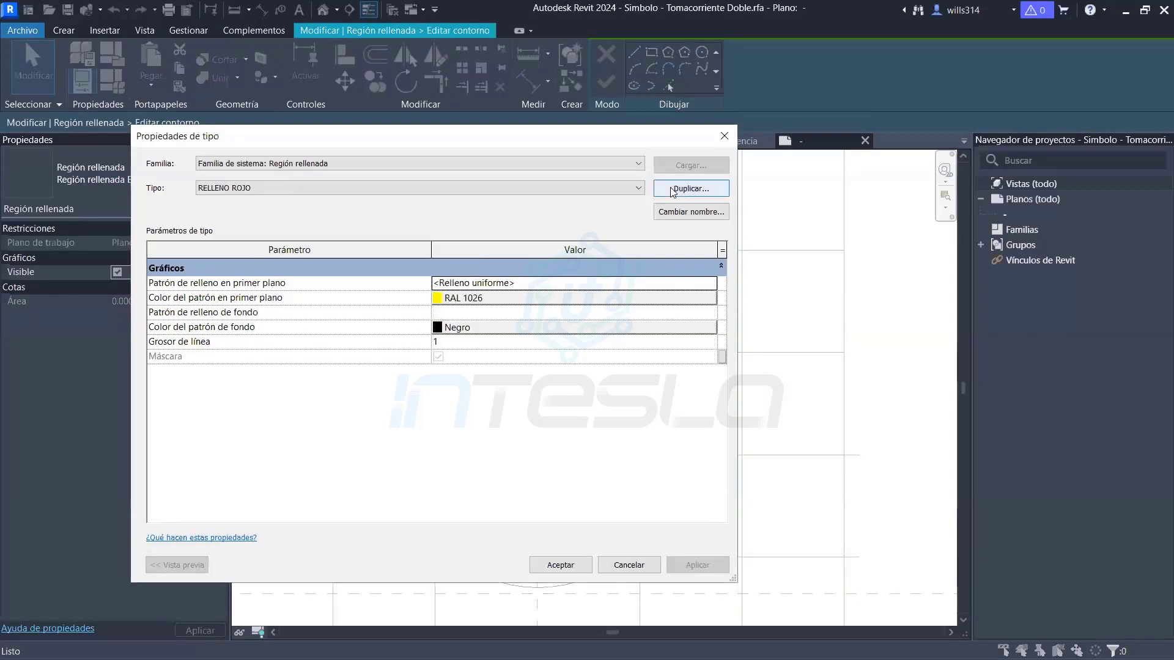
left_click(561, 299)
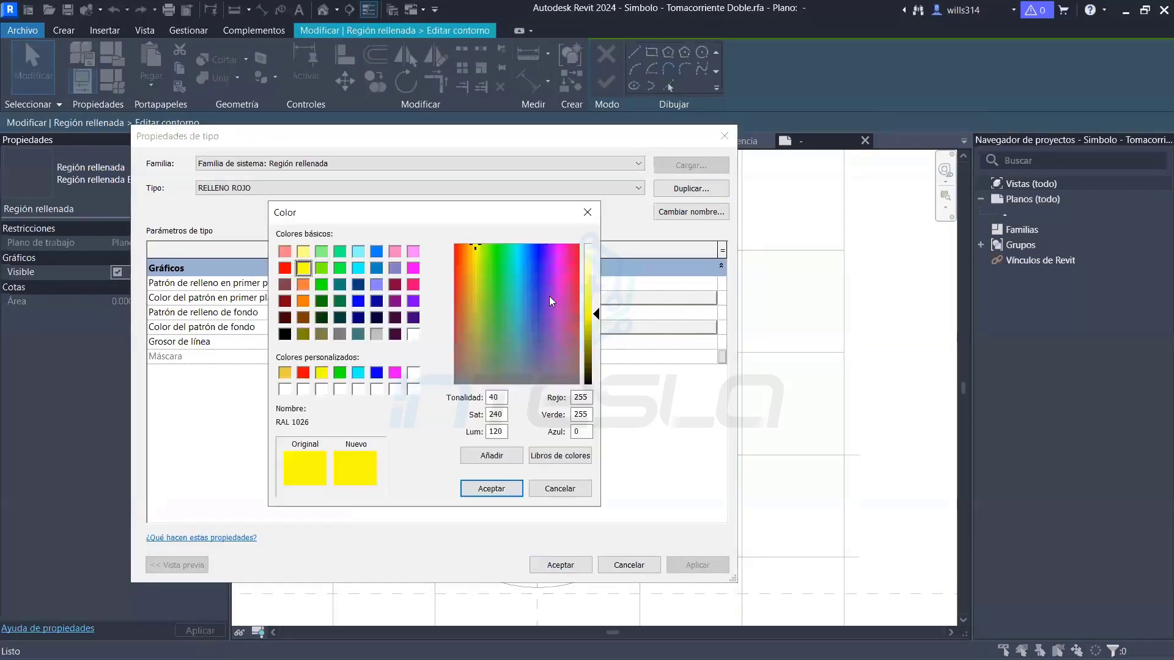
left_click(285, 268)
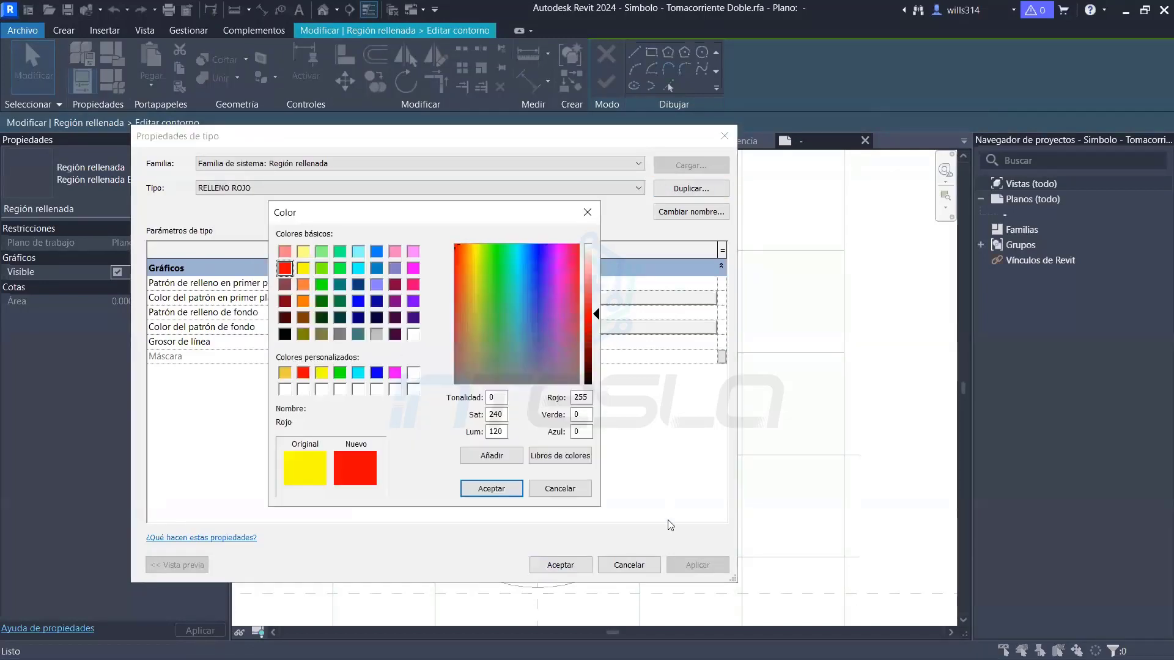
left_click(491, 489)
left_click(562, 570)
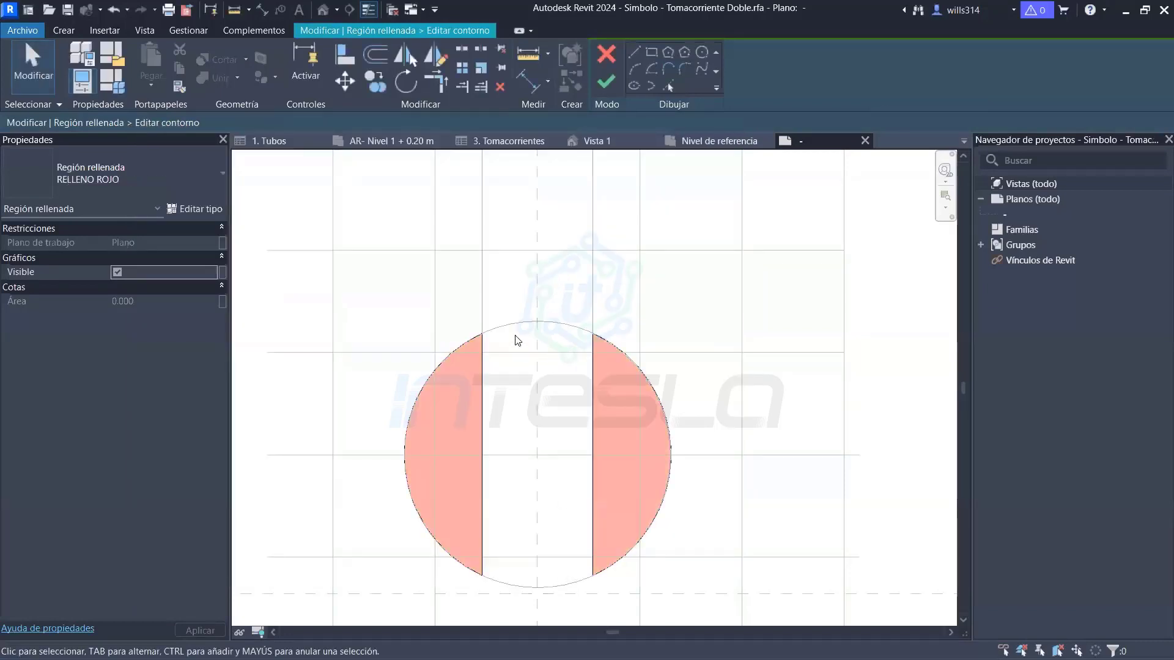
Draw horizontal boundary lines across the circle at its centre line
scroll(398, 511, "up", 2)
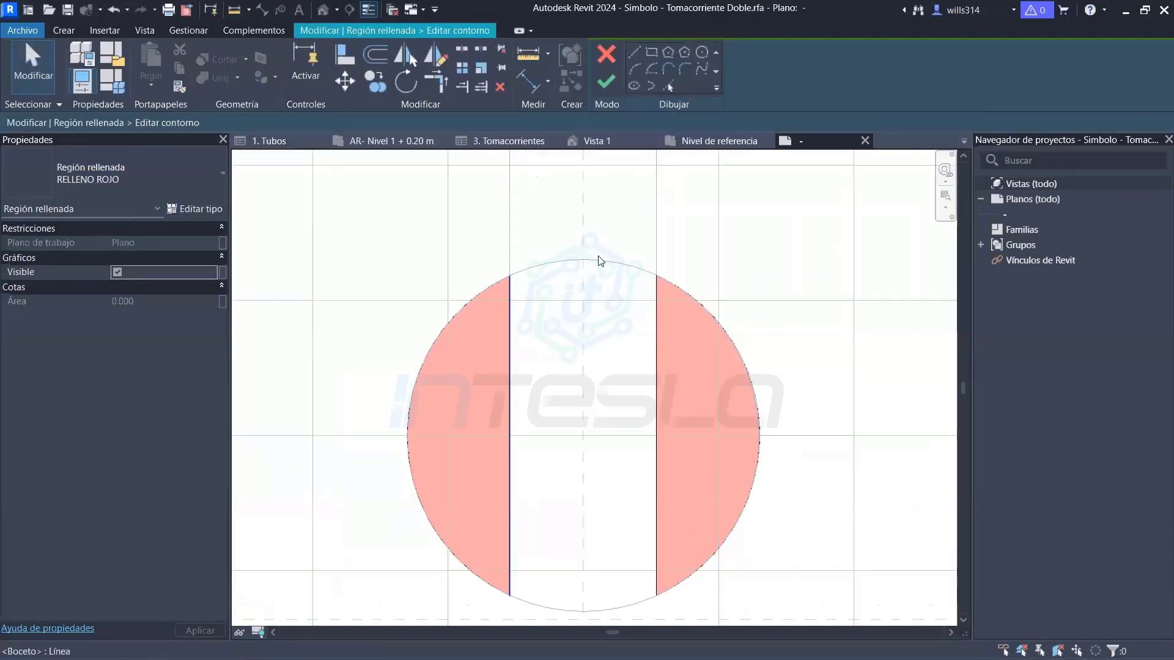
left_click(636, 53)
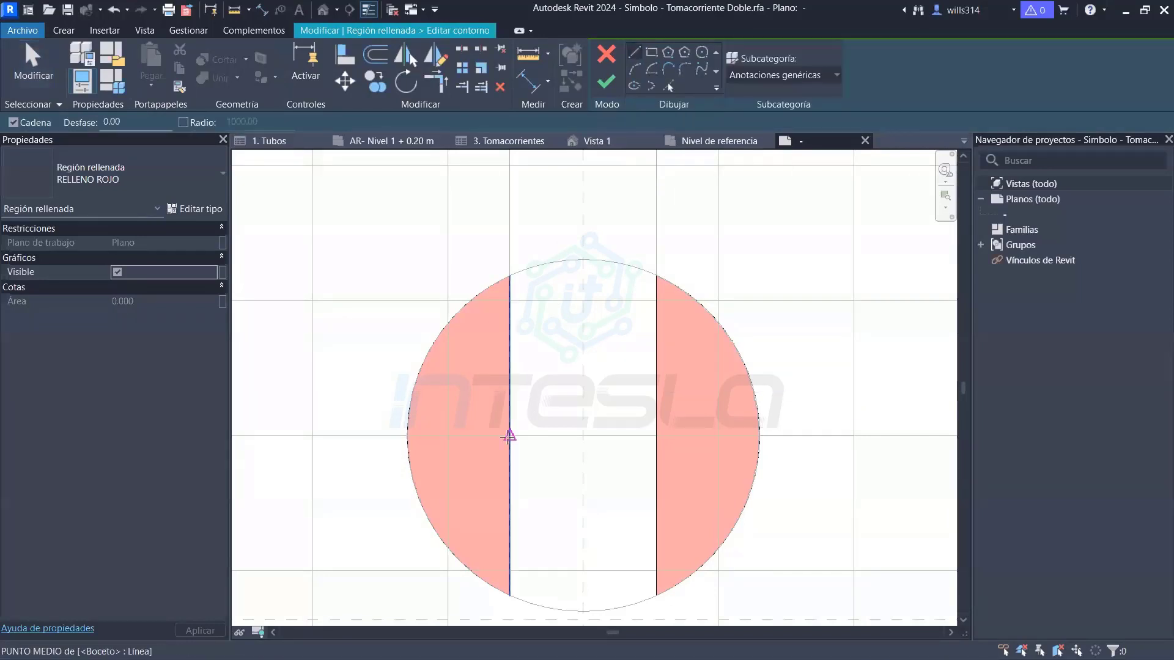
left_click(408, 436)
left_click(510, 436)
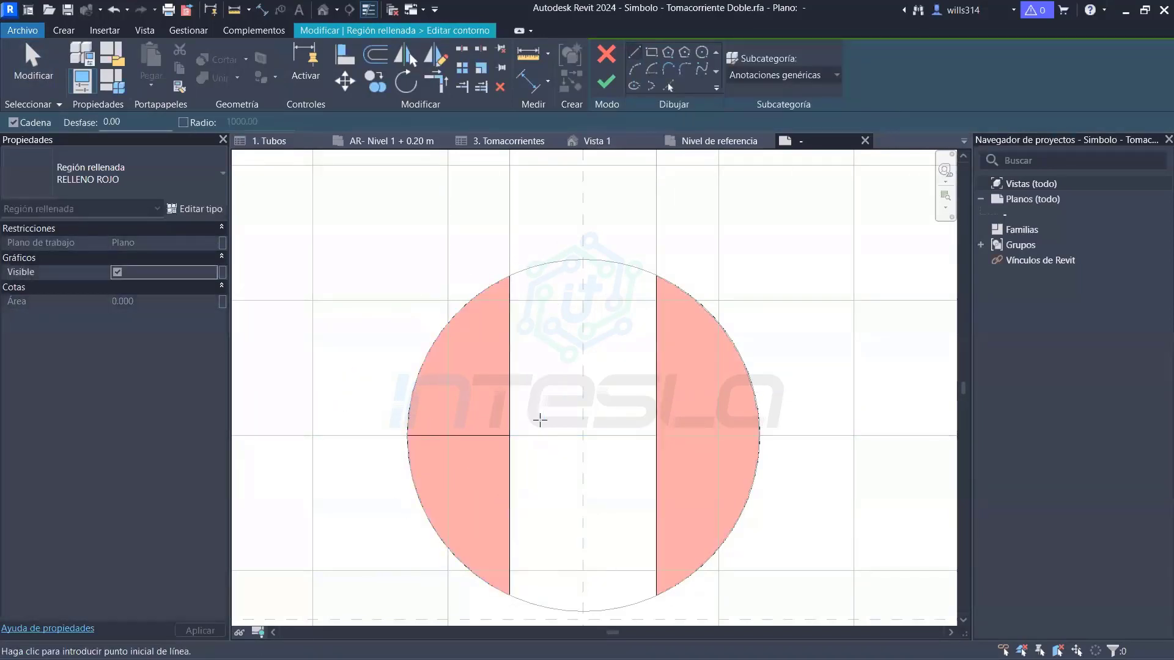
left_click(758, 436)
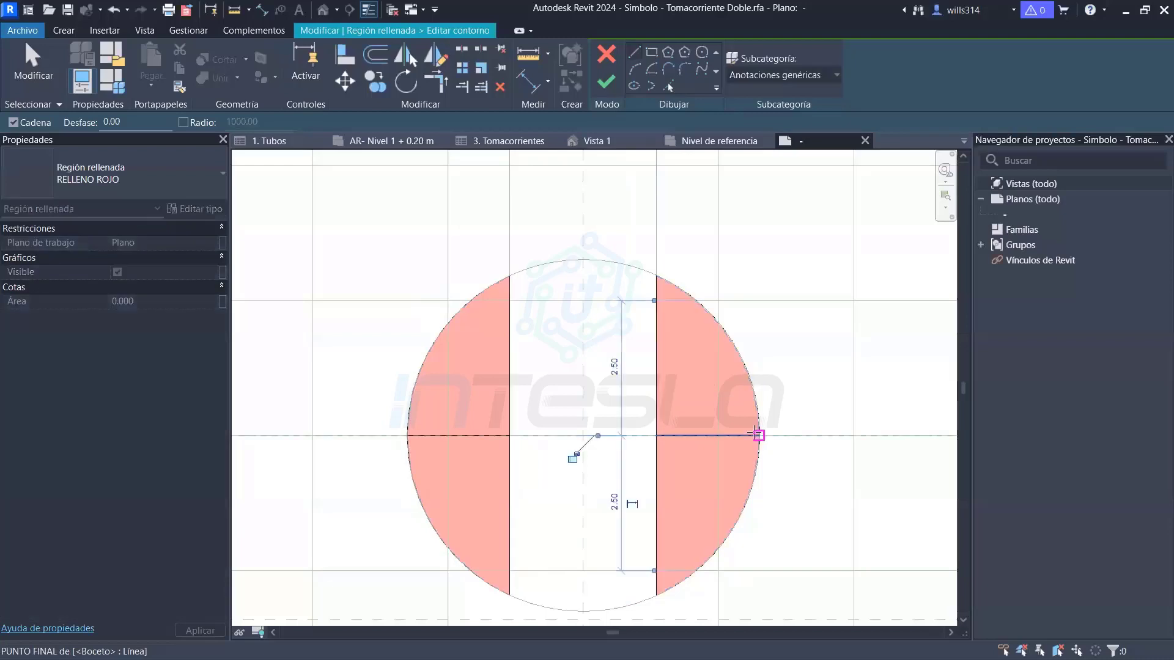
key("Escape")
key("Escape")
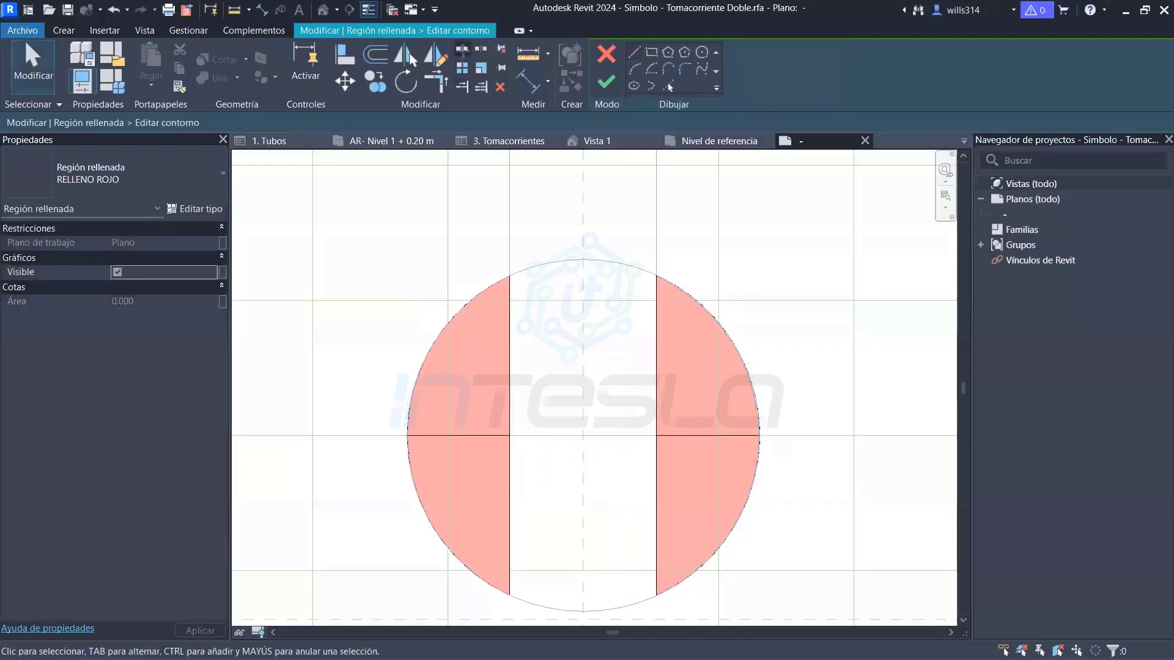
Split the left and right vertical boundary lines at mid-height using SL
key("s")
key("l")
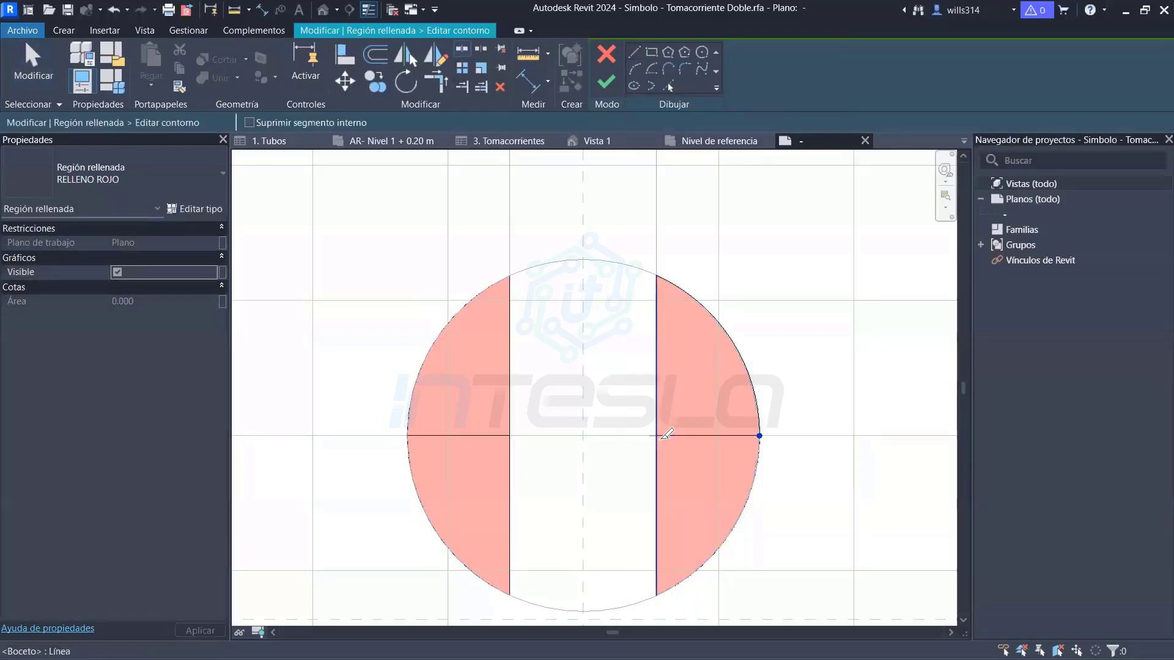
left_click(657, 435)
left_click(510, 435)
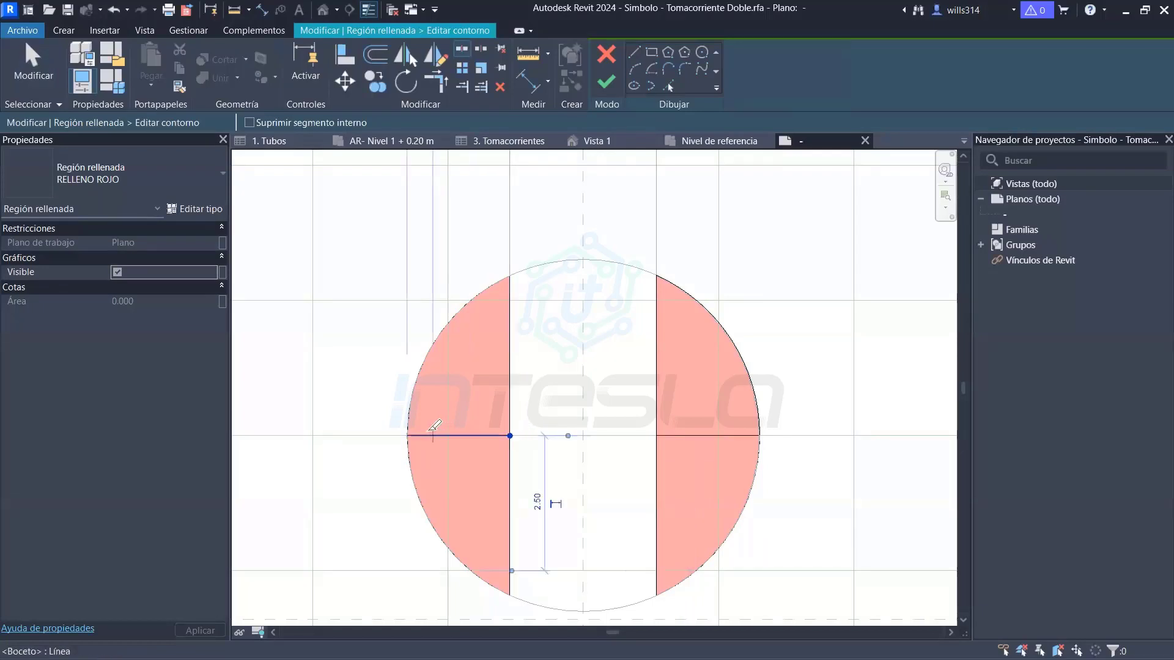
key("Escape")
key("Escape")
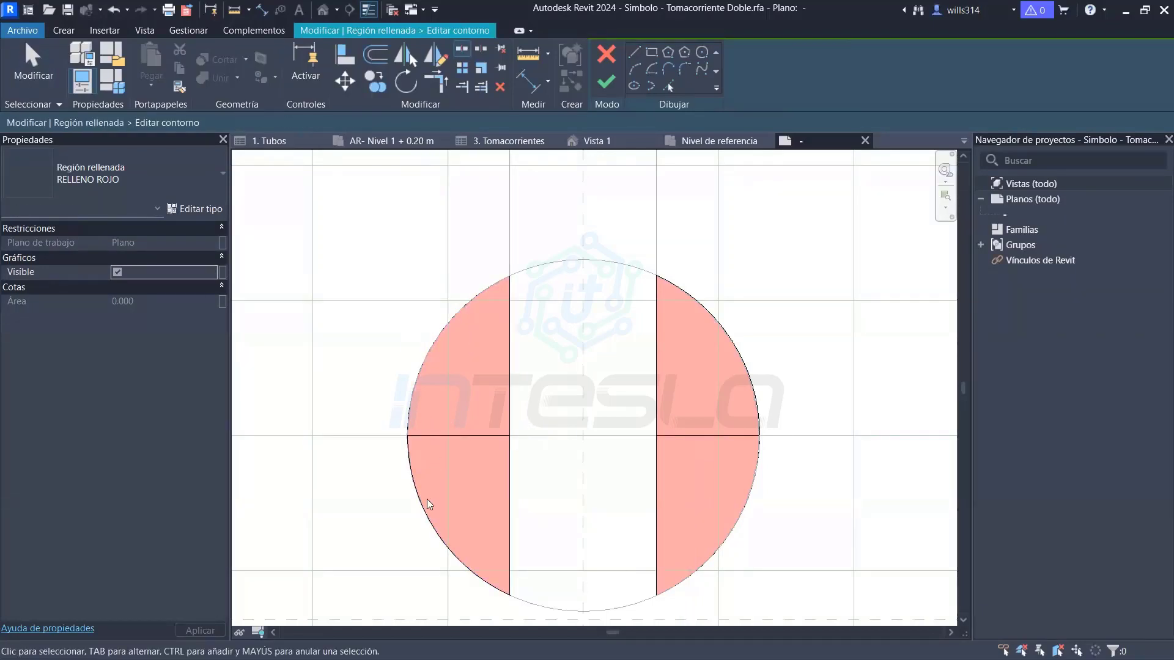
Delete the lower vertical segments and lower-right arc, then finish the sketch
left_click(423, 501)
left_click(657, 512)
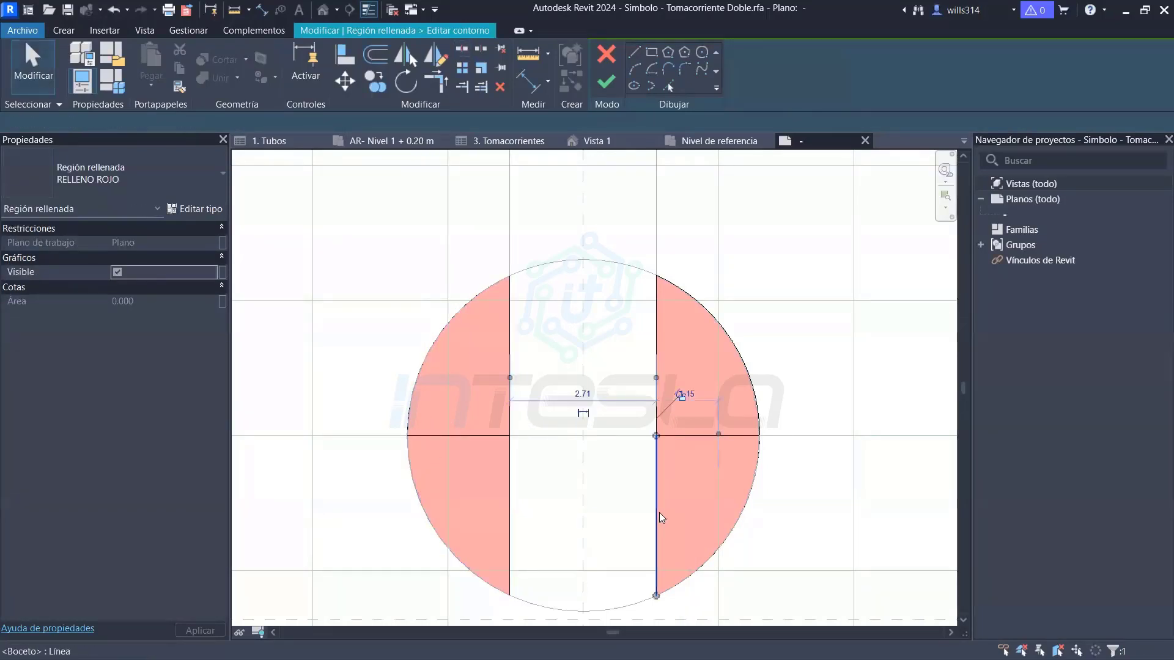
key("Delete")
left_click(746, 498)
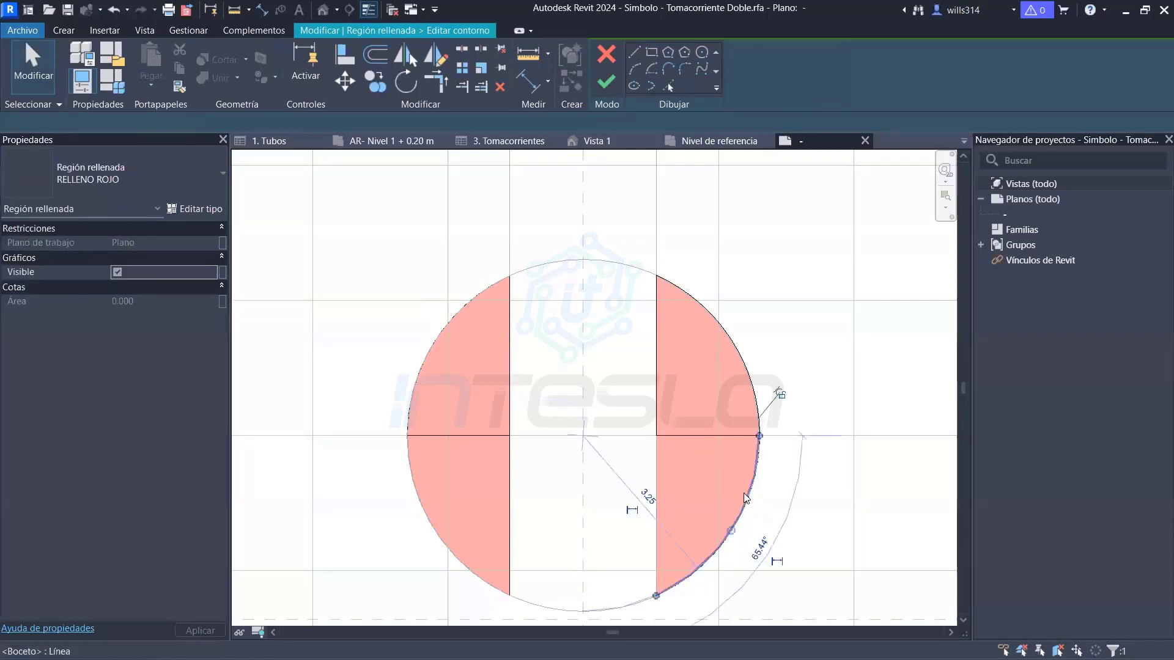
key("Delete")
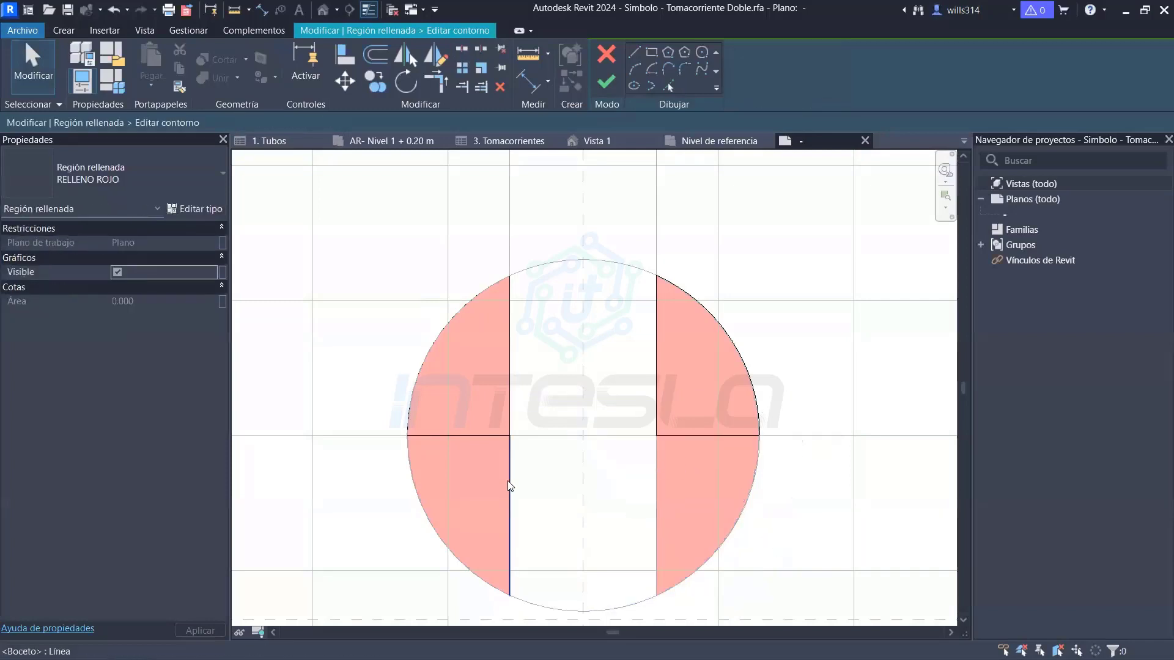
left_click(510, 486)
key("Delete")
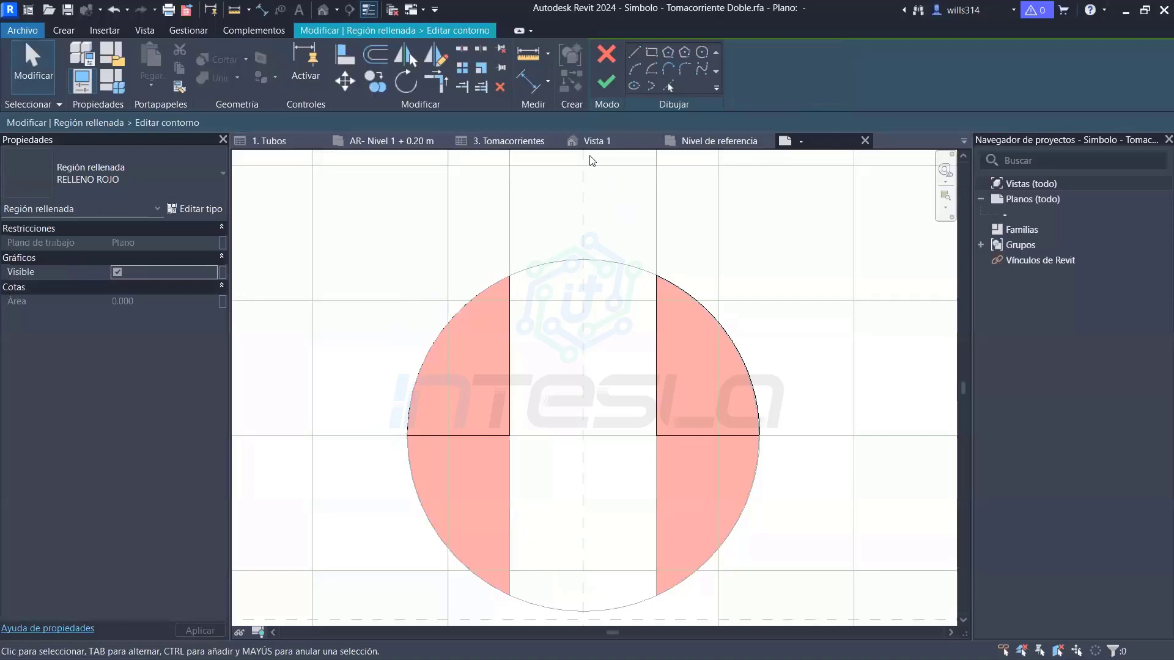
left_click(606, 82)
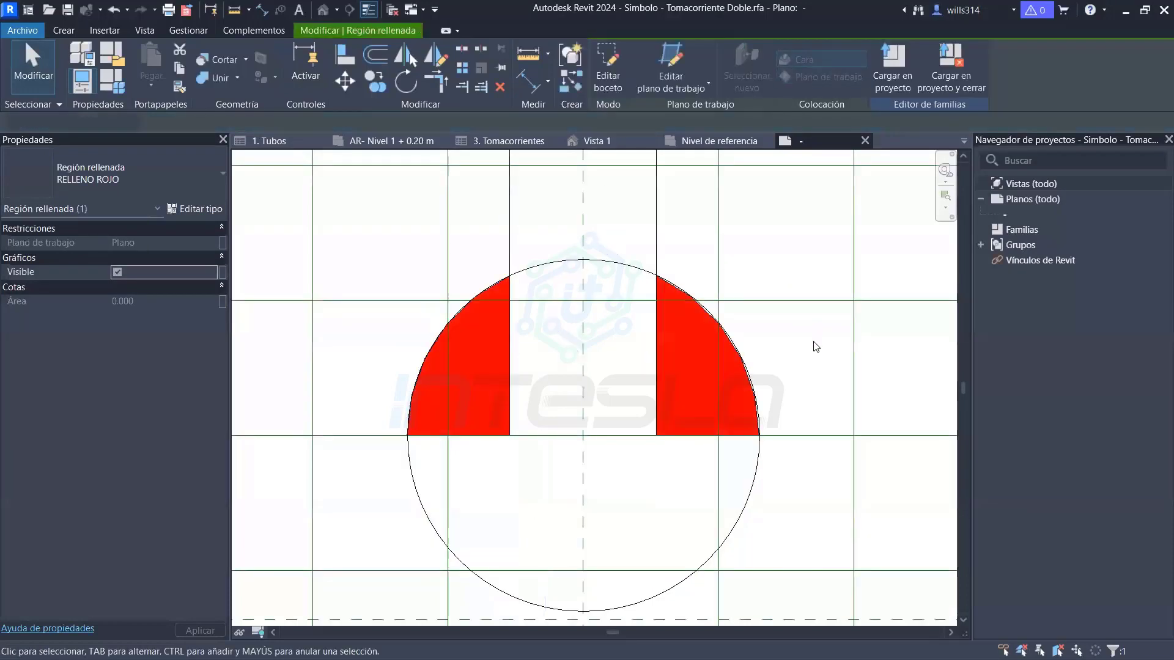
Reframe the symbol, then load the edited symbol into the open files and close it
left_click(816, 346)
scroll(471, 532, "down", 2)
middle_click_drag(471, 532, 503, 499)
scroll(502, 369, "down", 1)
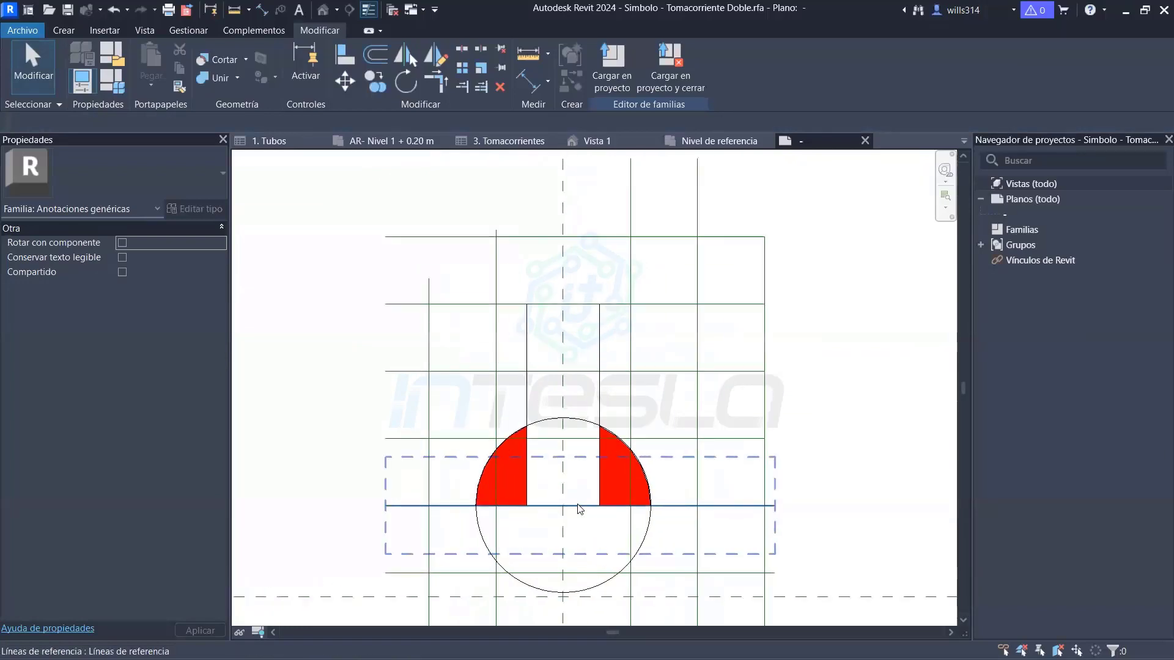
middle_click_drag(669, 581, 622, 492)
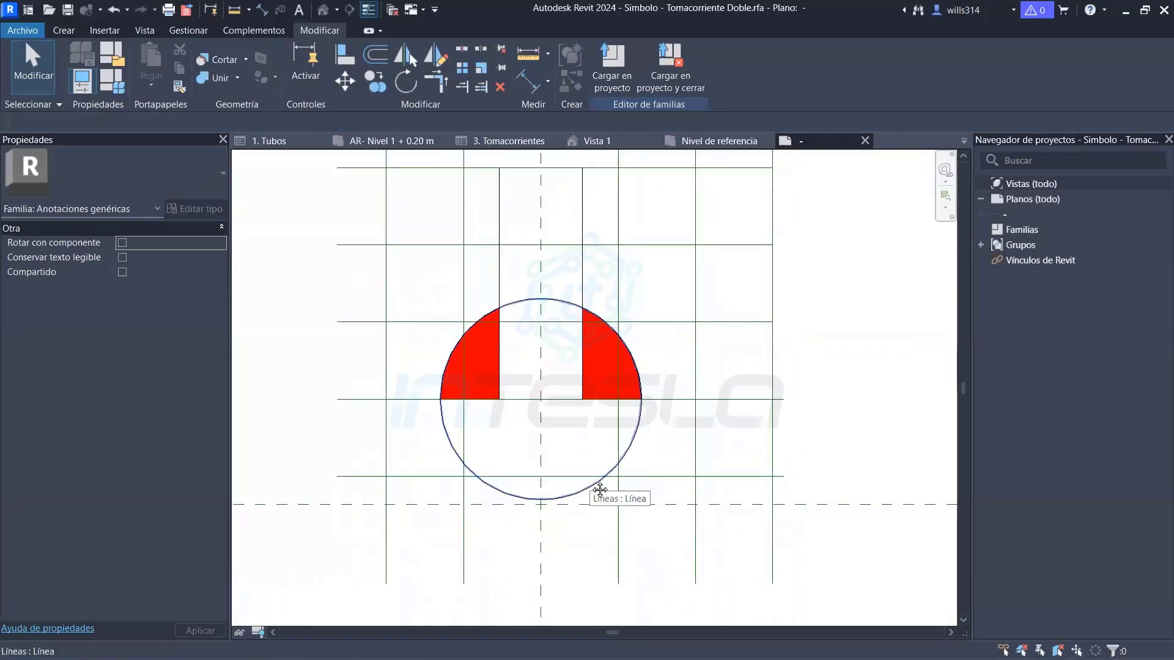
scroll(765, 456, "down", 1)
middle_click_drag(800, 411, 766, 414)
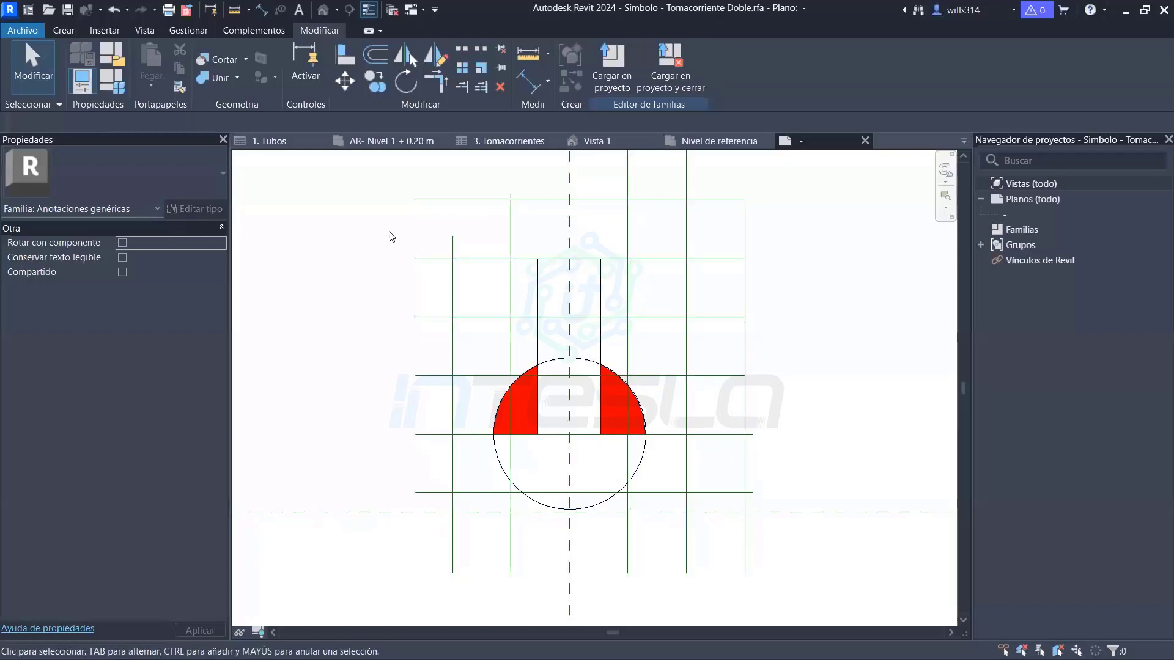
left_click_drag(358, 236, 388, 288)
left_click(673, 82)
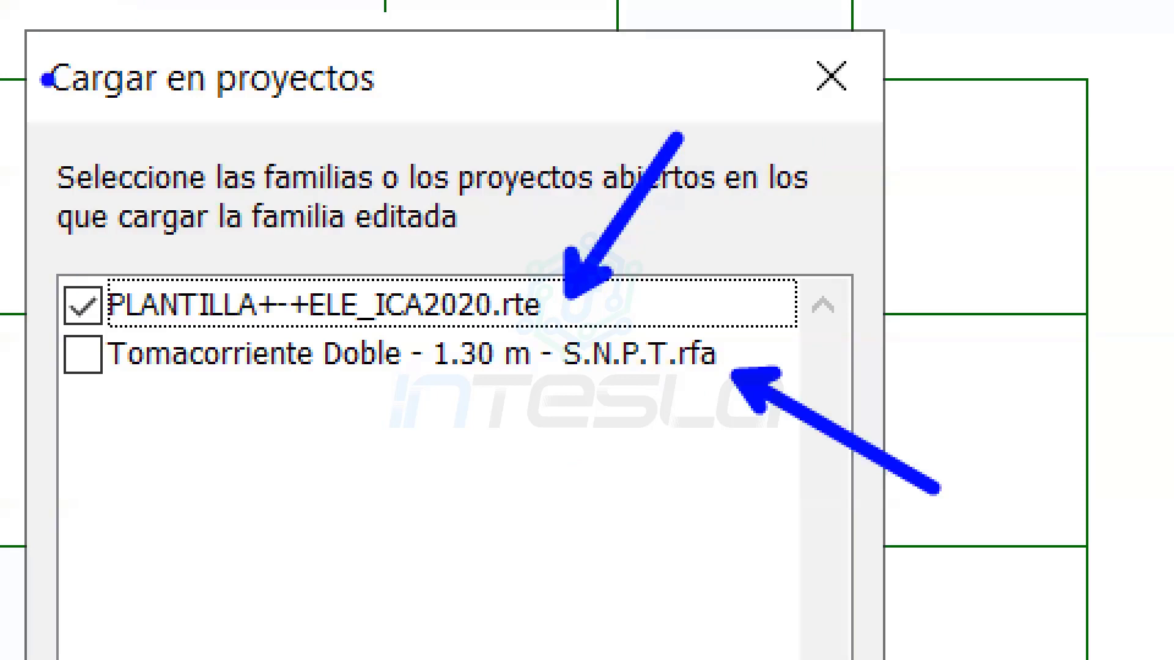
Load the symbol into Tomacorriente Doble, overwriting parameters, then load that family into the project unsaved
mouse_move(55, 112)
left_mouse_down()
mouse_move(211, 155)
mouse_move(438, 6)
mouse_move(6, 9)
mouse_move(22, 109)
left_mouse_up()
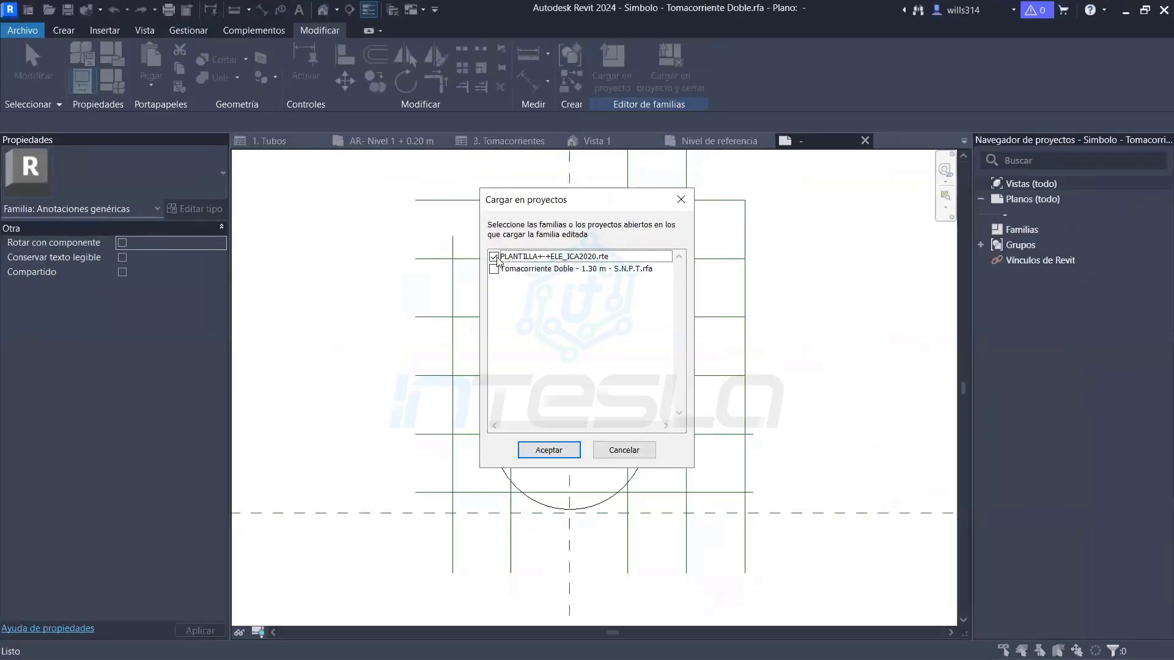
left_click(495, 258)
left_click(548, 451)
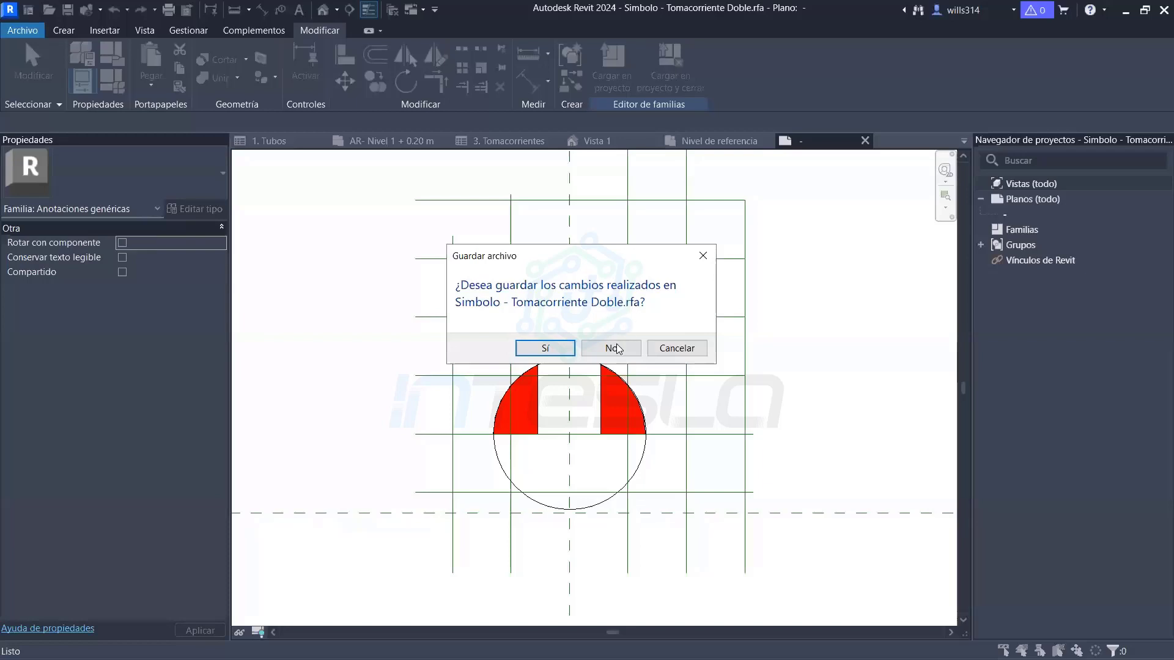
left_click(614, 348)
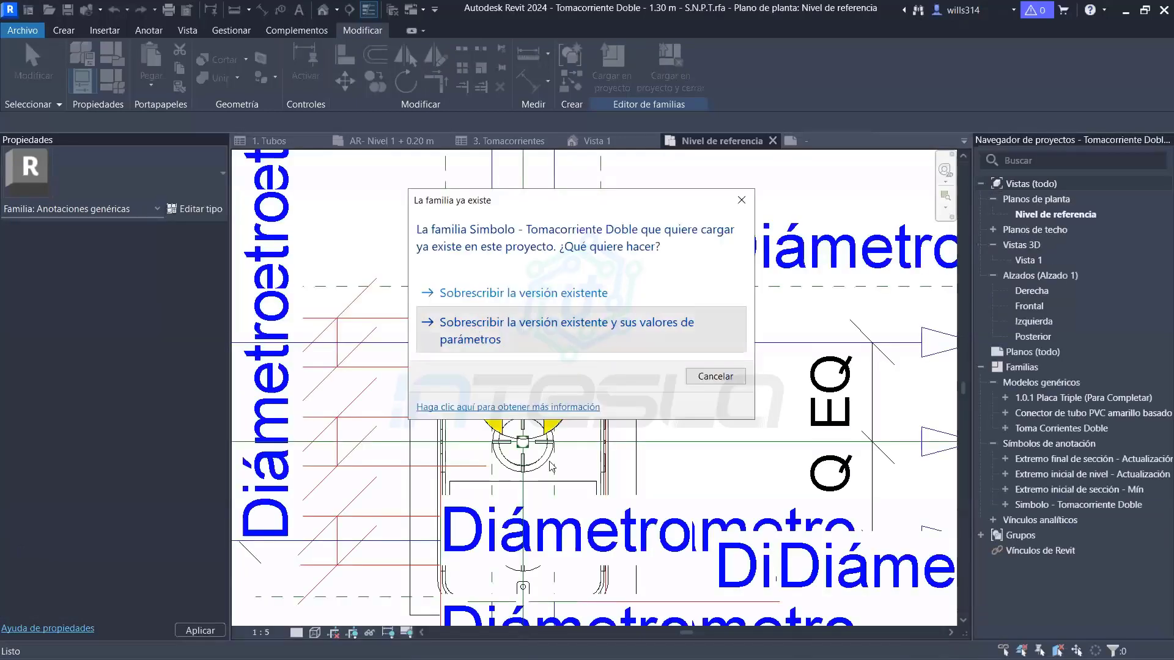
left_click(614, 342)
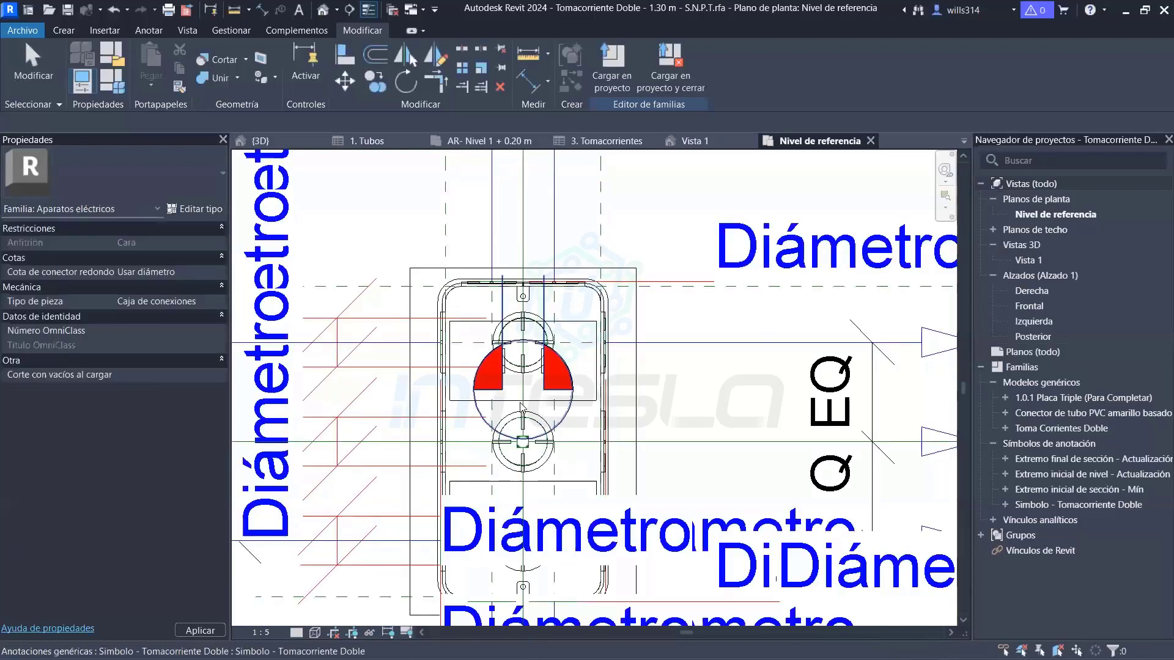
left_click(682, 84)
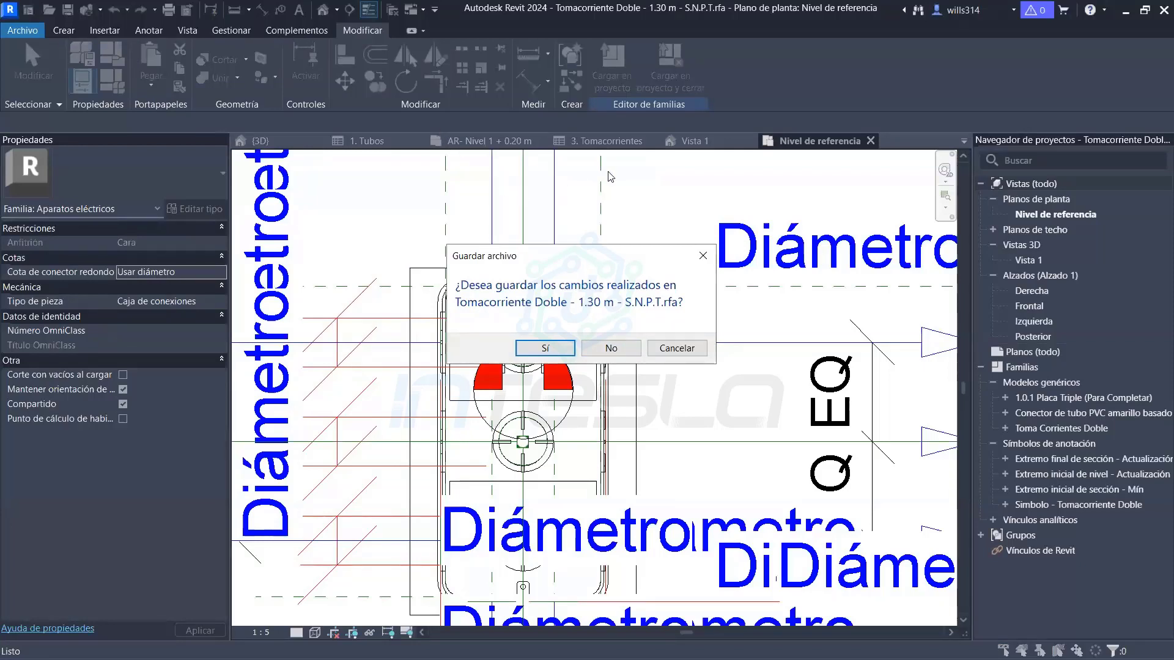
left_click(612, 348)
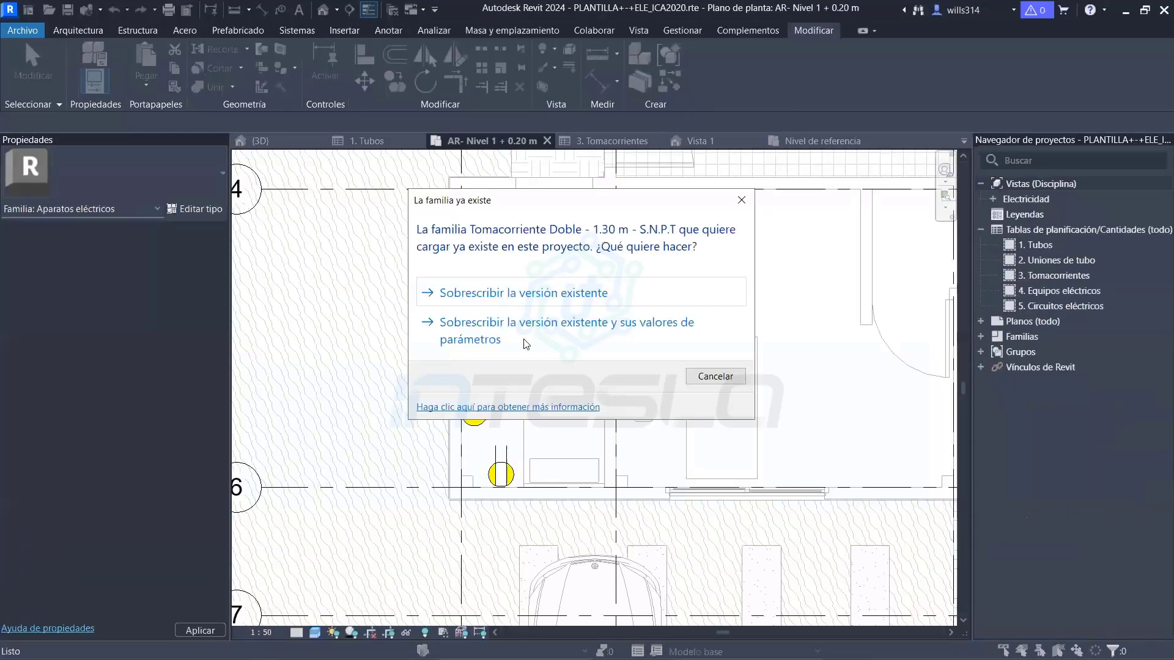
Overwrite the double-outlet family in the project and inspect its red-filled outlet symbols
left_click(526, 342)
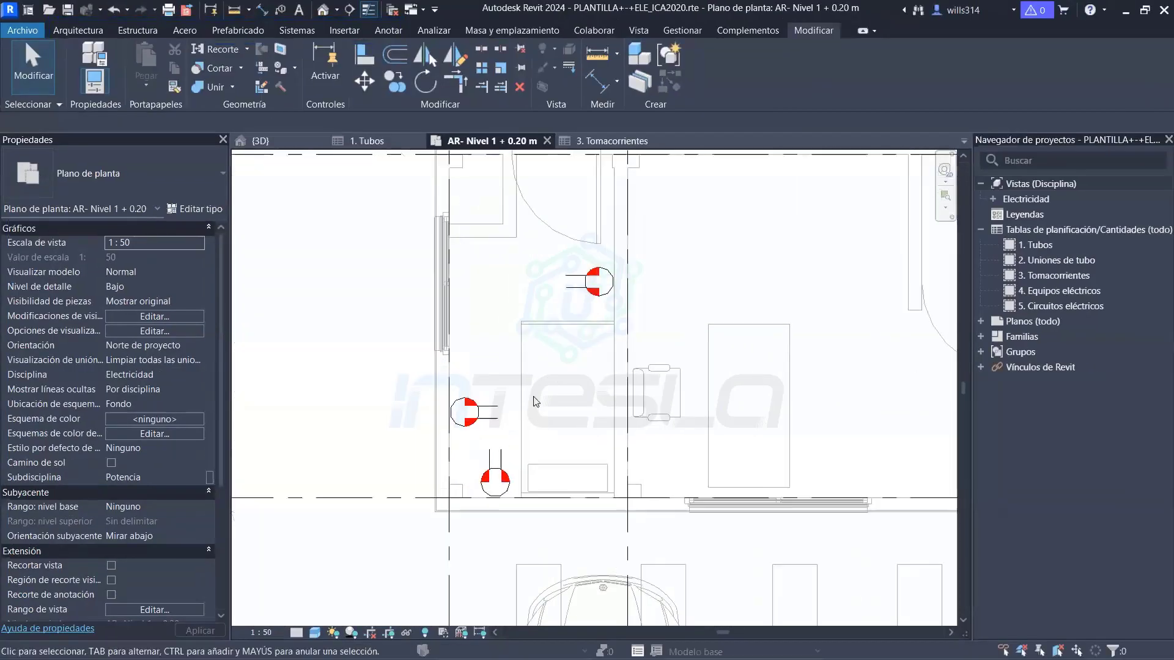
scroll(519, 418, "down", 3)
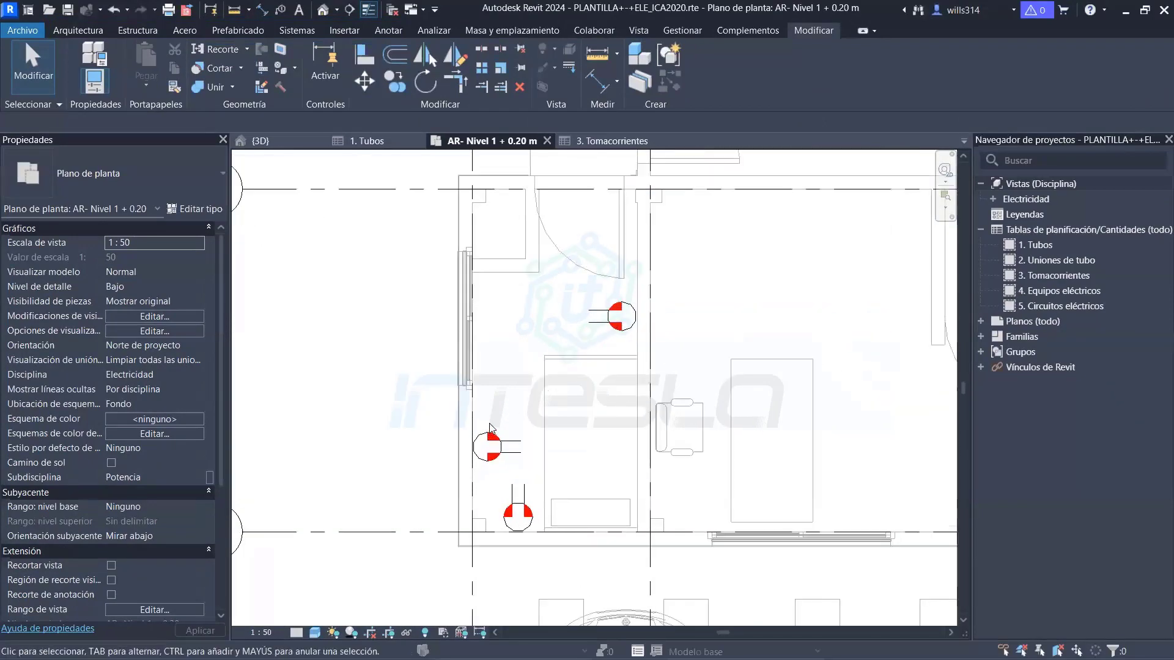
scroll(512, 411, "up", 2)
scroll(534, 291, "up", 1)
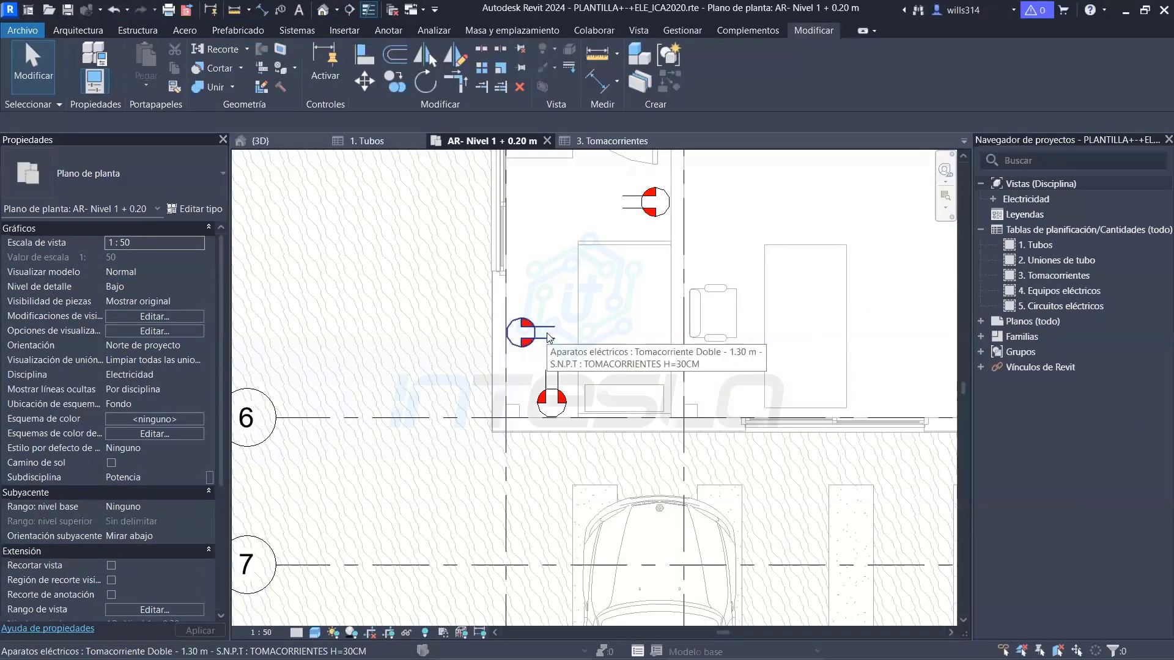
scroll(587, 428, "up", 2)
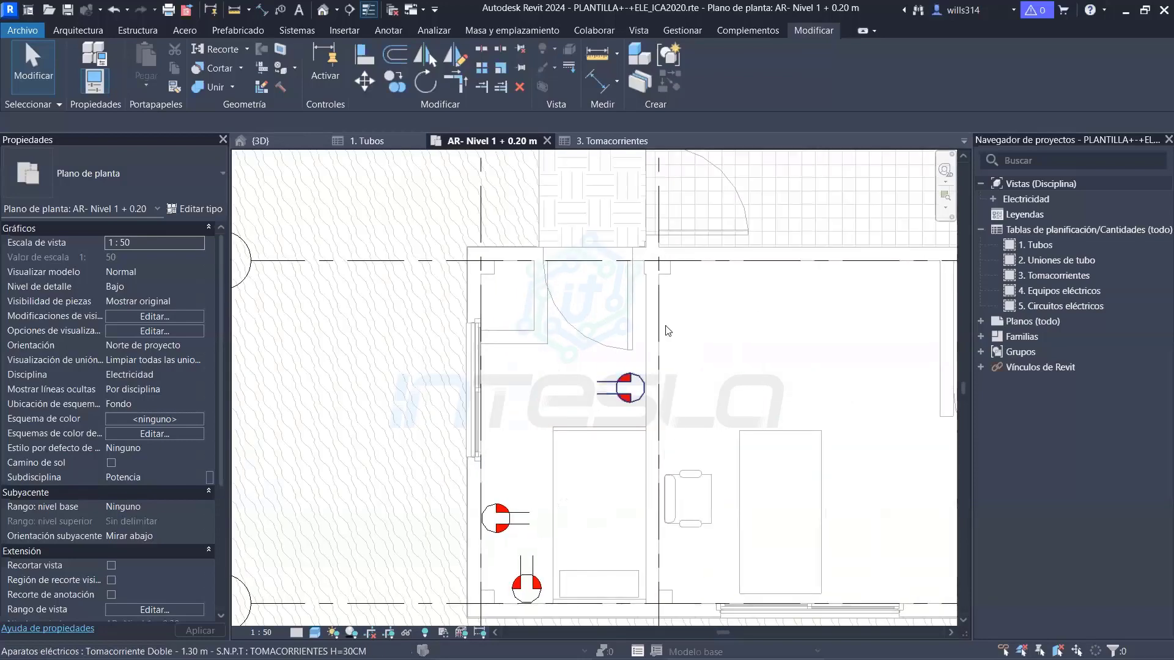
scroll(604, 340, "up", 1)
scroll(604, 339, "down", 1)
scroll(593, 332, "down", 1)
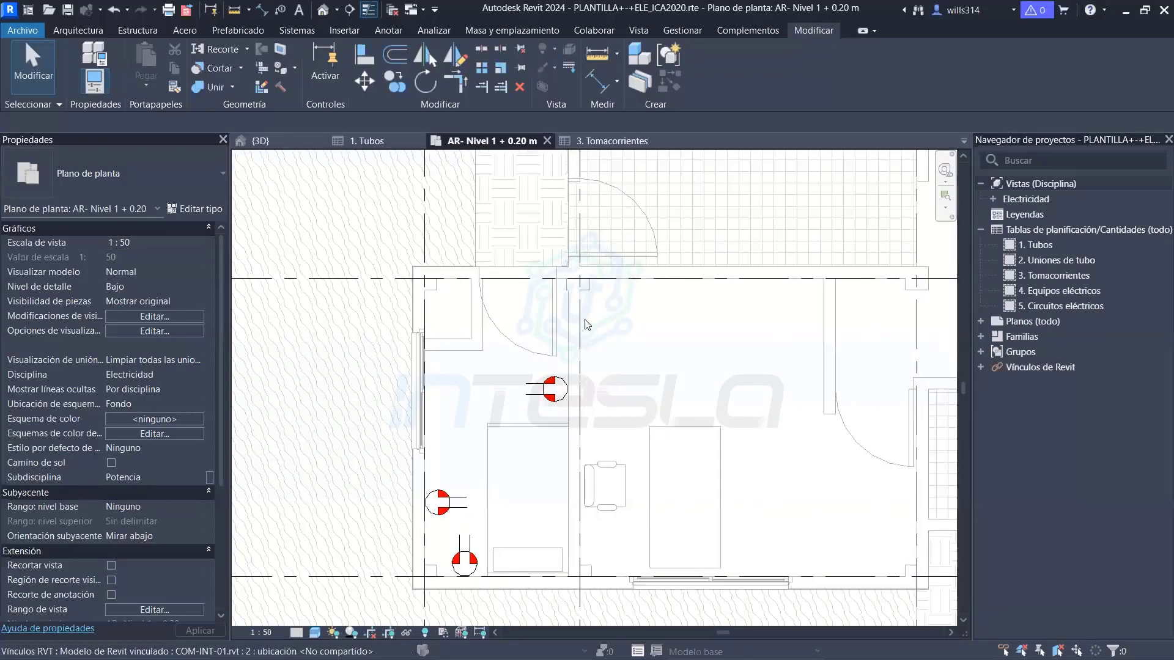
scroll(579, 327, "up", 1)
scroll(600, 324, "up", 1)
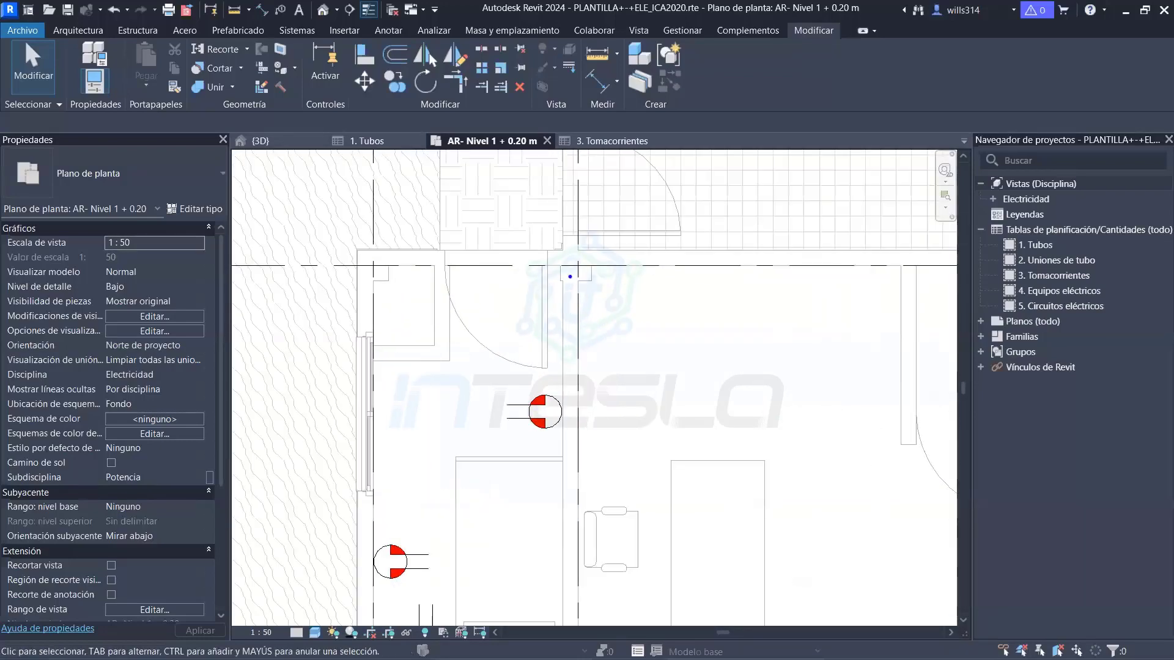
left_click_drag(570, 277, 556, 344)
Pan toward gridline 4 and start placing Equipos eléctricos from the Sistemas tab
scroll(546, 333, "down", 2)
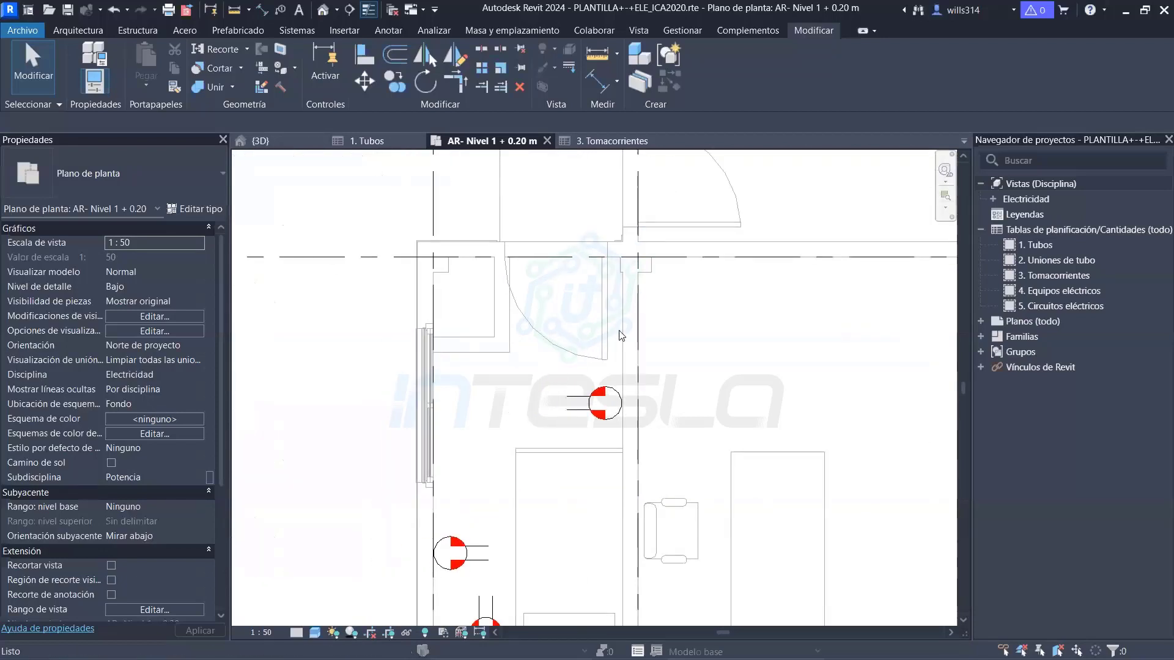
middle_click_drag(545, 334, 549, 347)
scroll(549, 348, "down", 2)
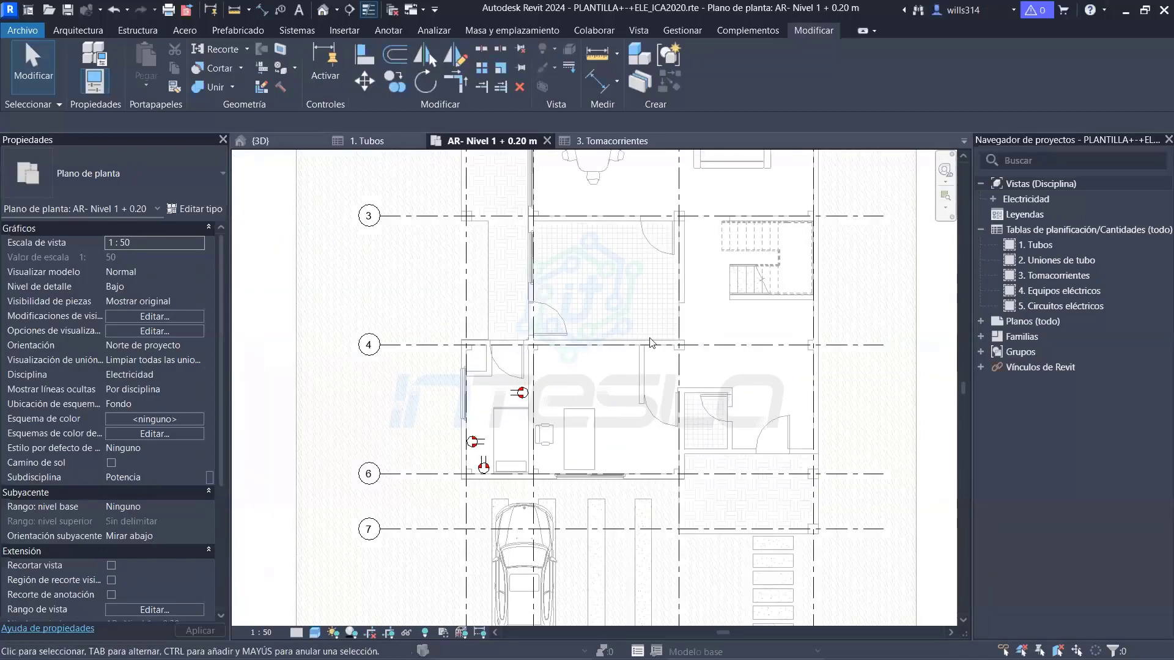
scroll(581, 433, "up", 4)
scroll(581, 433, "up", 2)
scroll(580, 416, "up", 1)
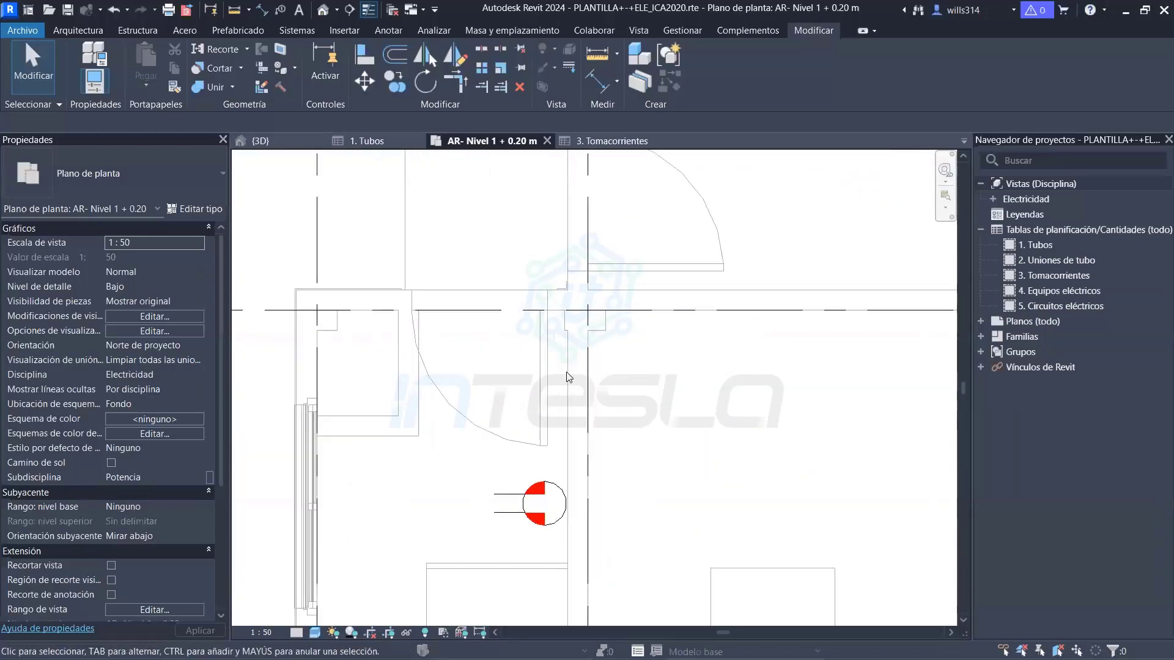
scroll(578, 391, "up", 2)
scroll(575, 366, "up", 1)
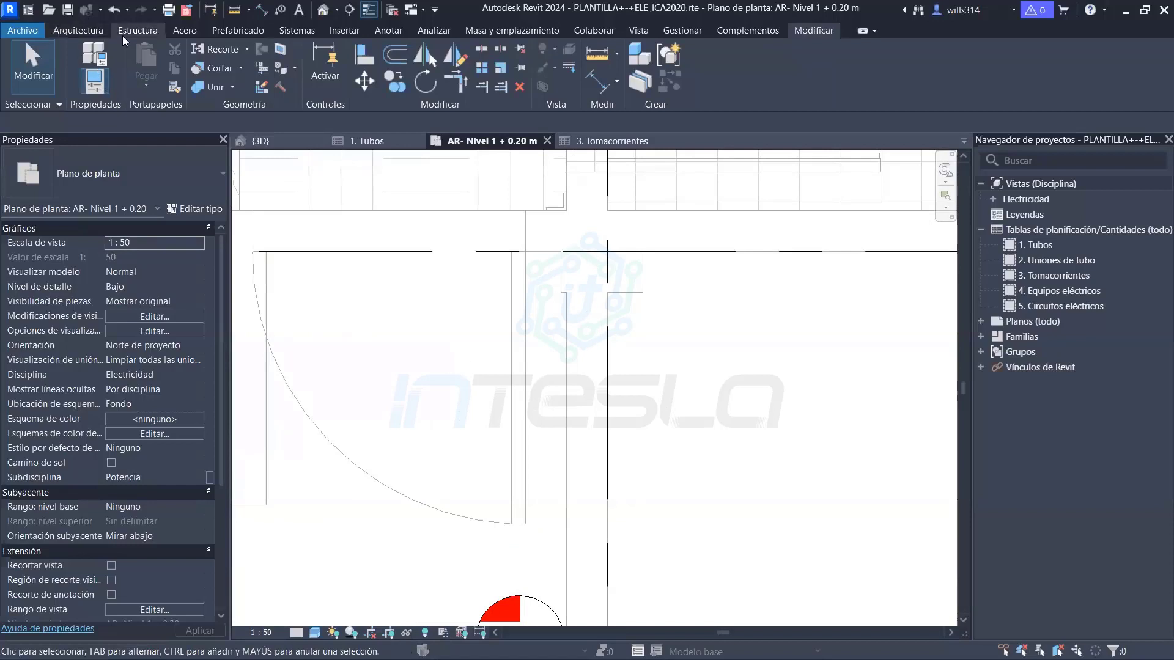
left_click(289, 31)
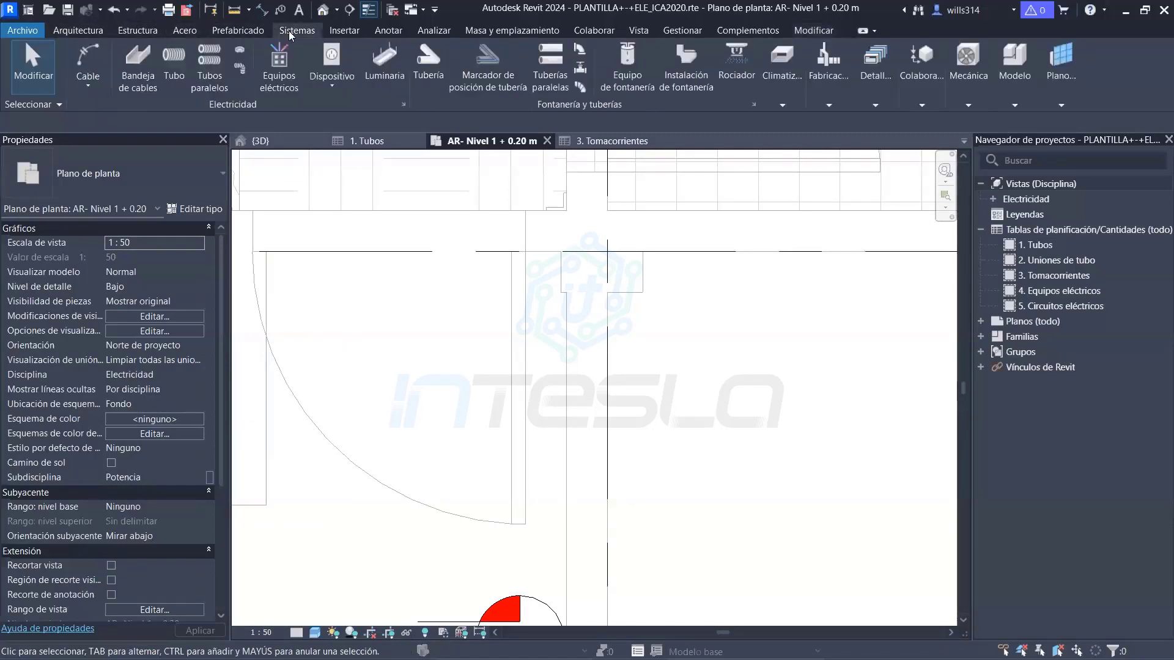
left_click(297, 92)
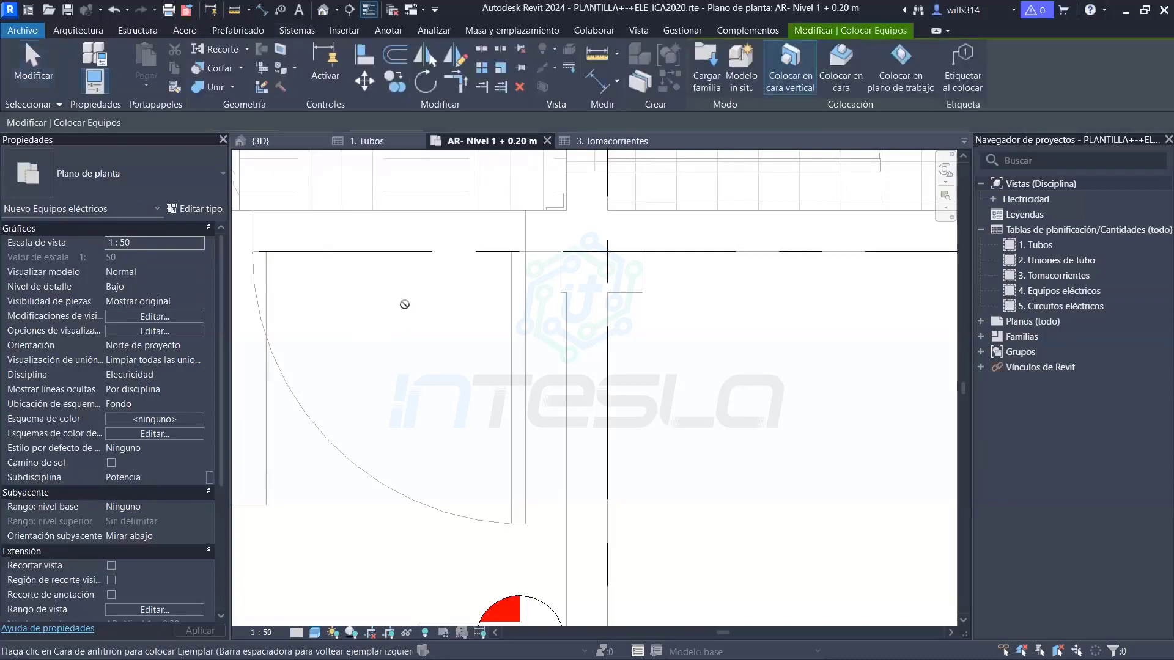
left_click(162, 179)
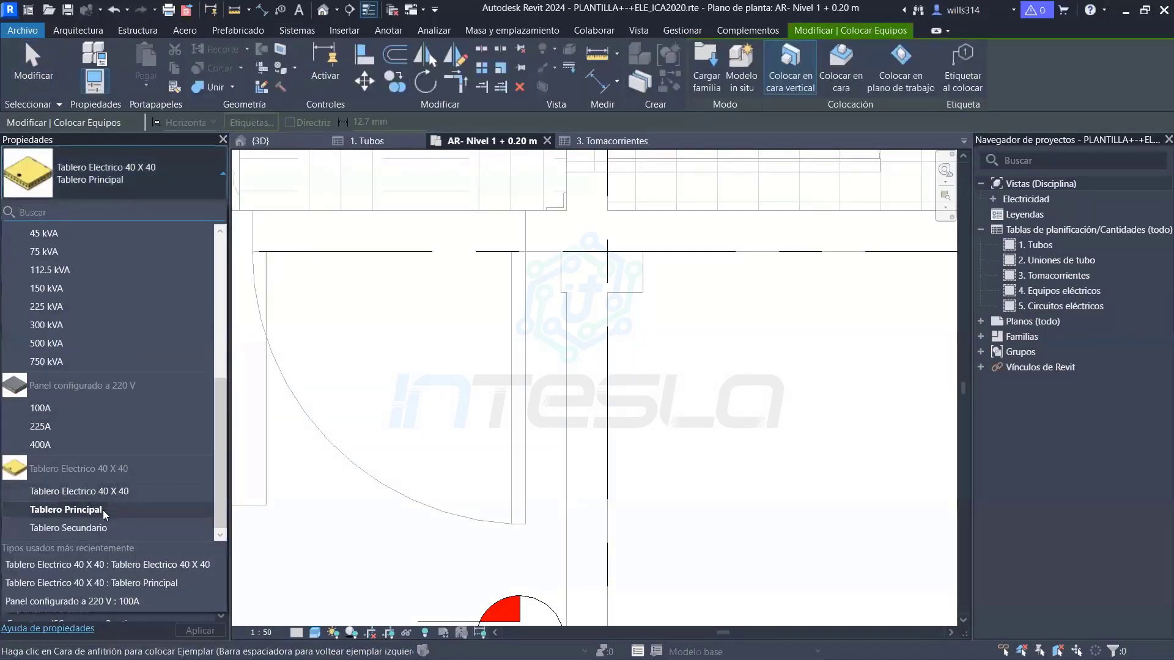
left_click(66, 510)
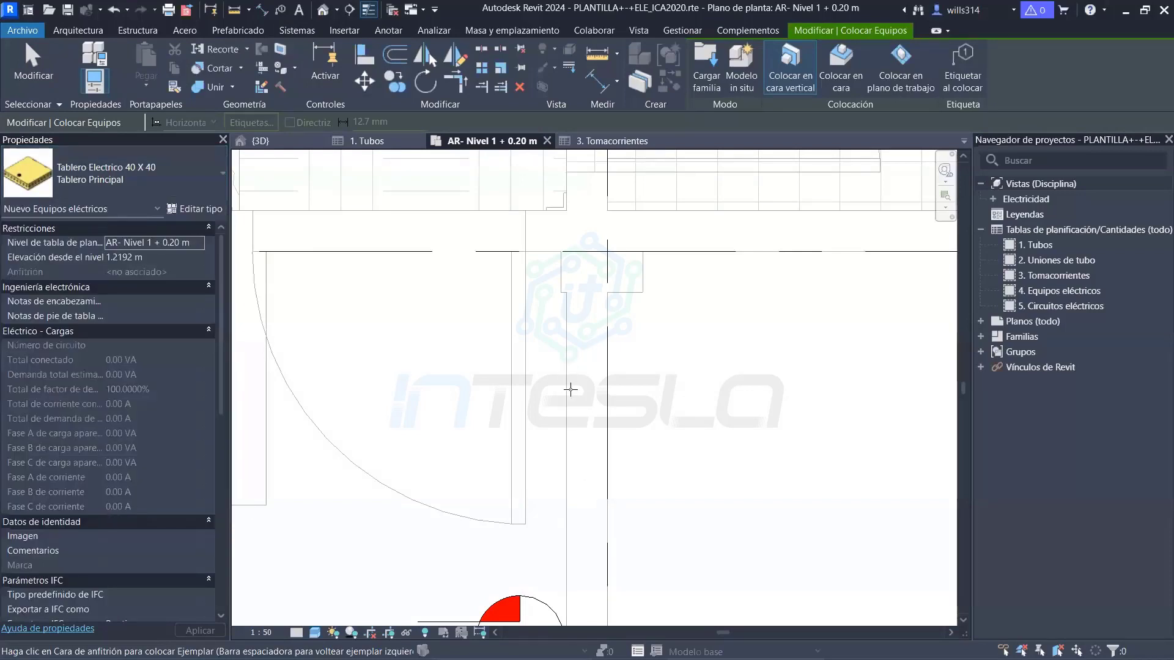
scroll(566, 373, "down", 1)
scroll(566, 373, "down", 2)
scroll(569, 392, "down", 1)
scroll(572, 401, "up", 1)
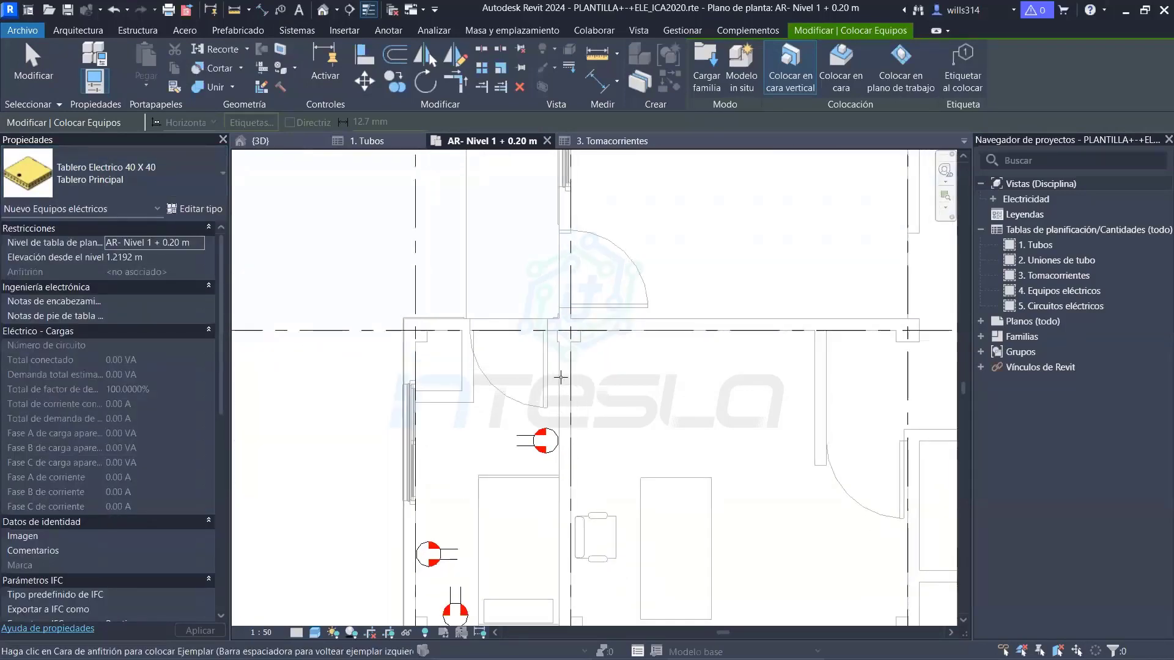
scroll(569, 394, "up", 1)
scroll(563, 385, "up", 1)
key("Escape")
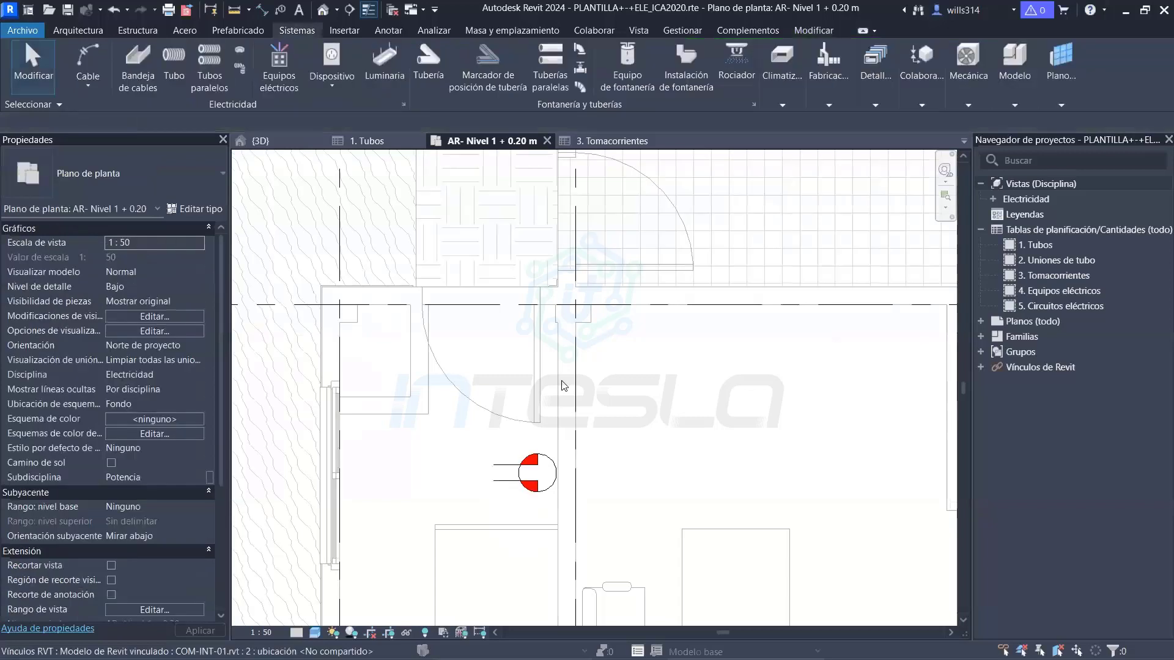
scroll(523, 305, "down", 2)
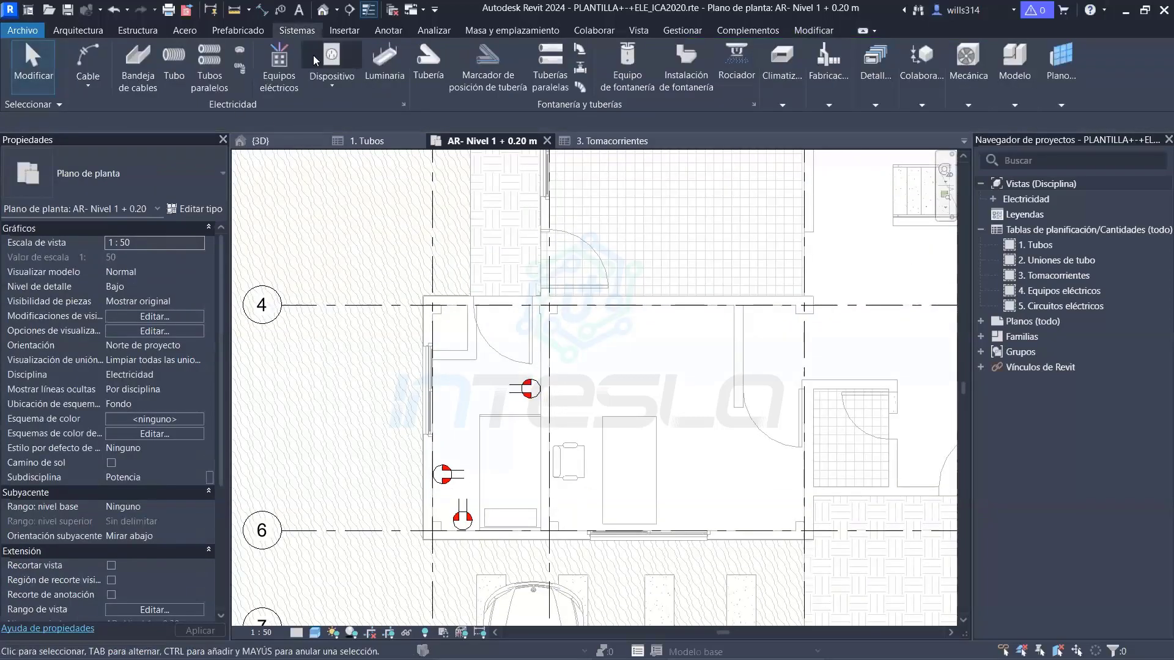
key("e")
key("e")
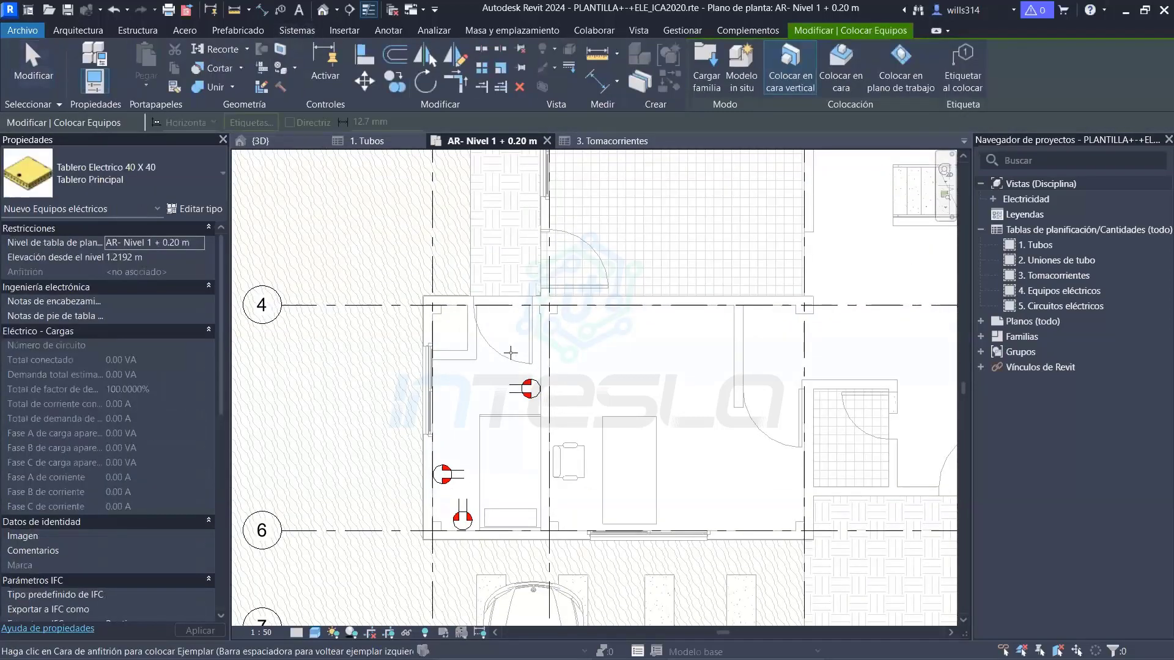
scroll(549, 346, "up", 3)
scroll(550, 346, "up", 1)
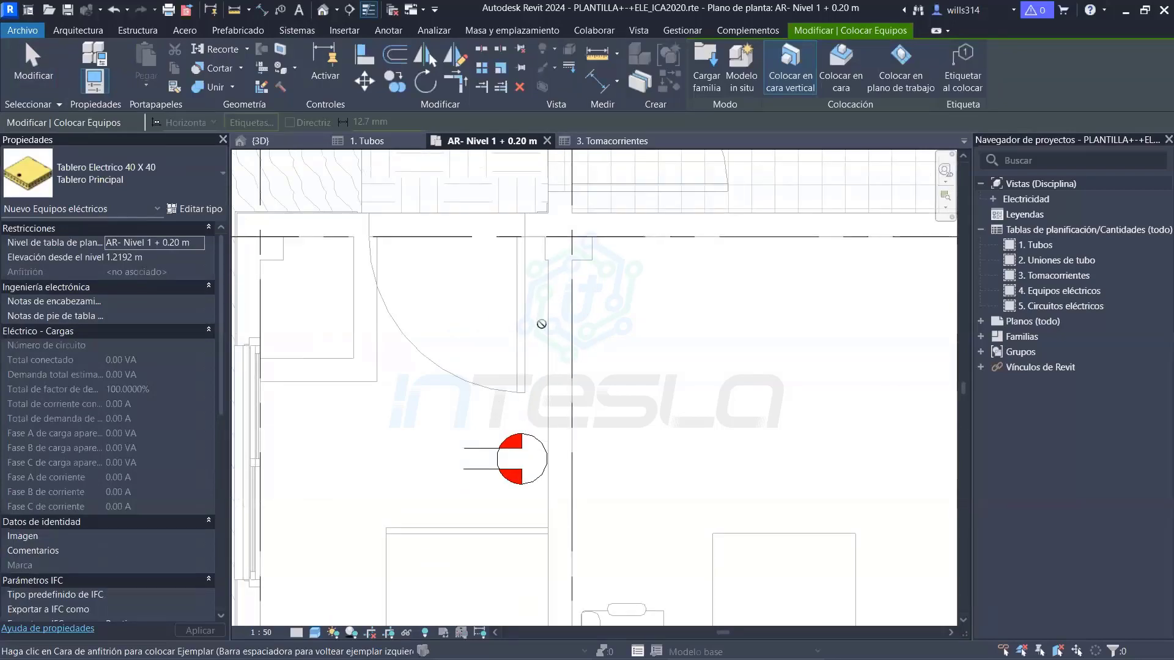
scroll(608, 438, "down", 6)
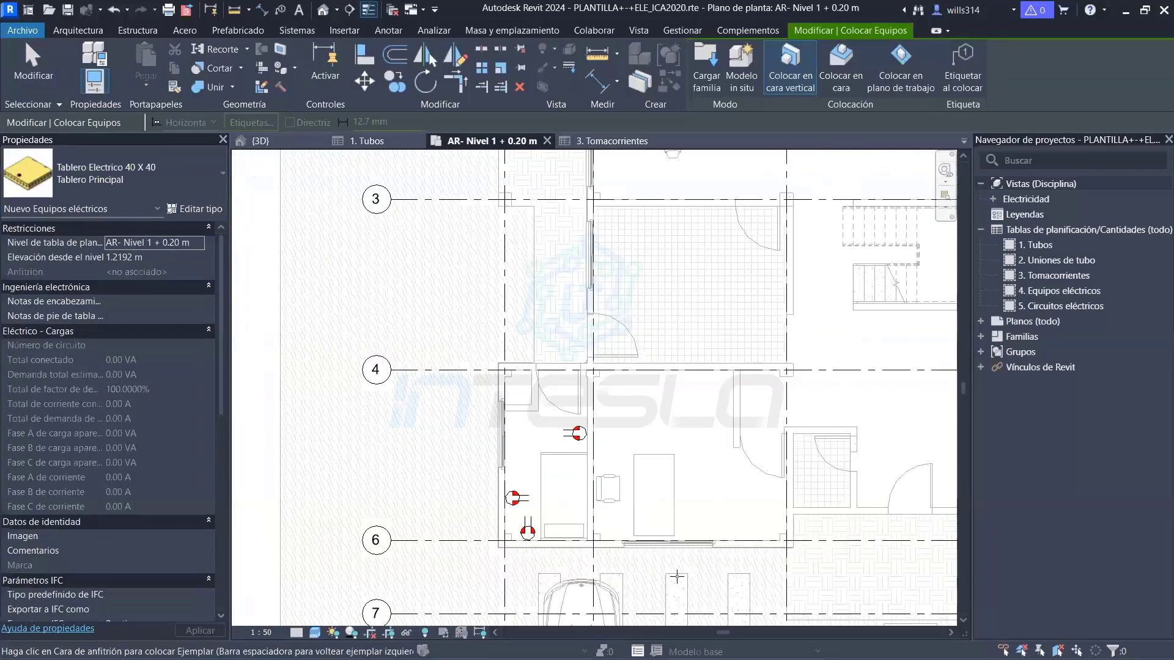
middle_click_drag(669, 538, 555, 492)
scroll(555, 484, "up", 3)
scroll(550, 428, "up", 2)
key("Escape")
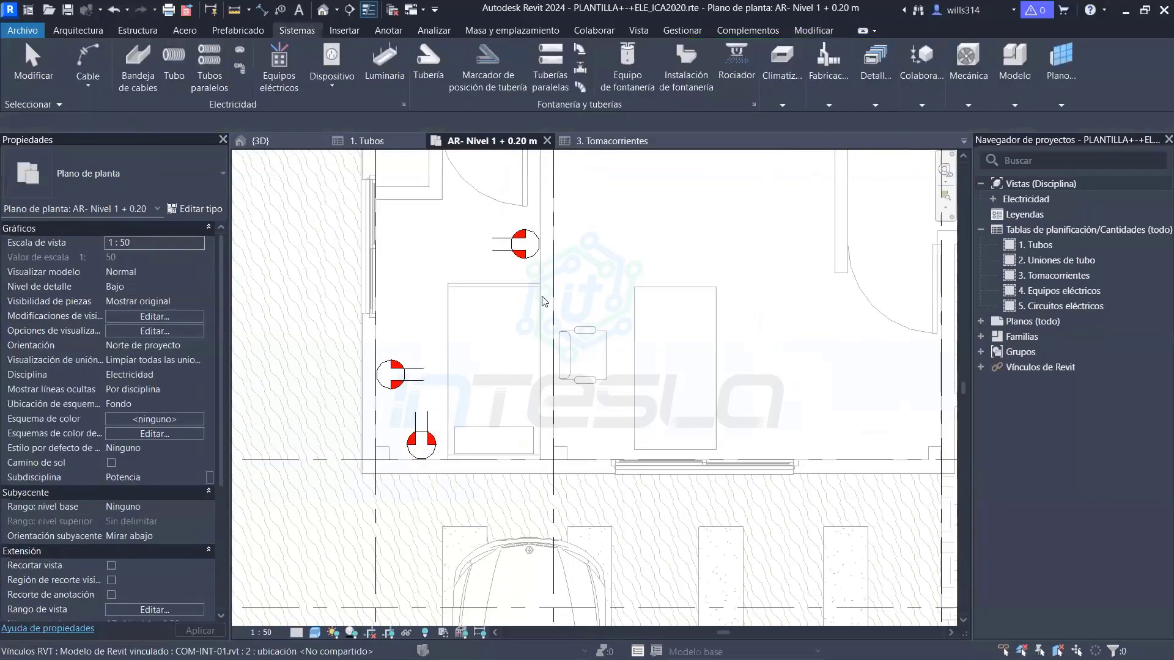
scroll(506, 238, "up", 2)
middle_click_drag(507, 238, 522, 467)
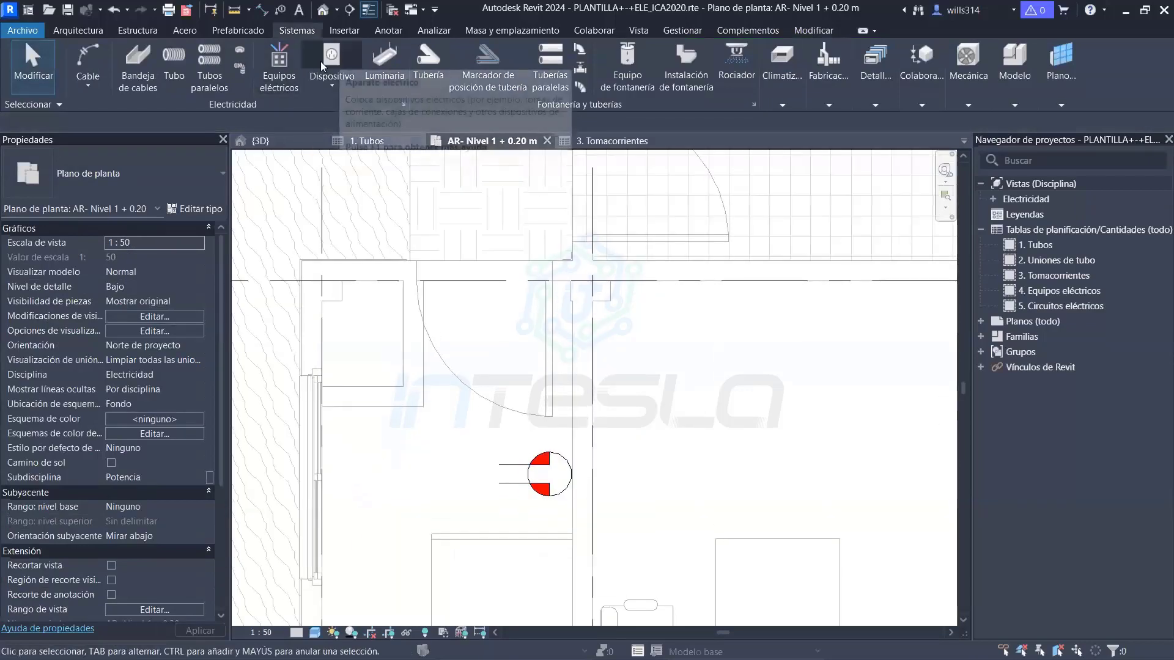
left_click(294, 78)
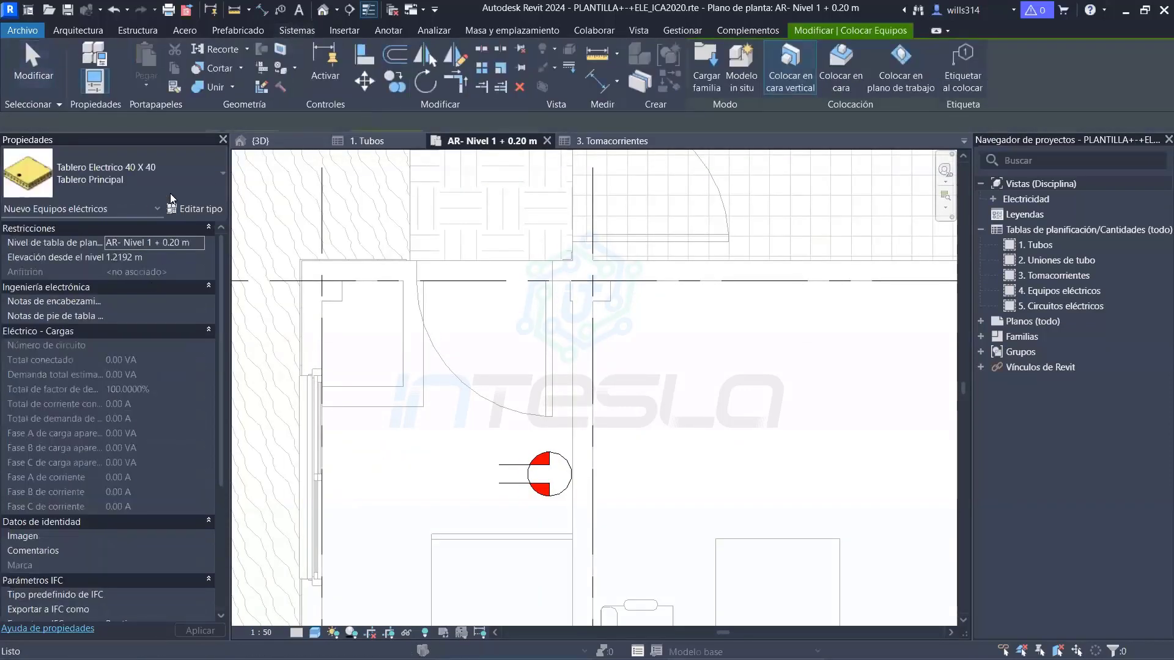
left_click(157, 189)
left_click(54, 410)
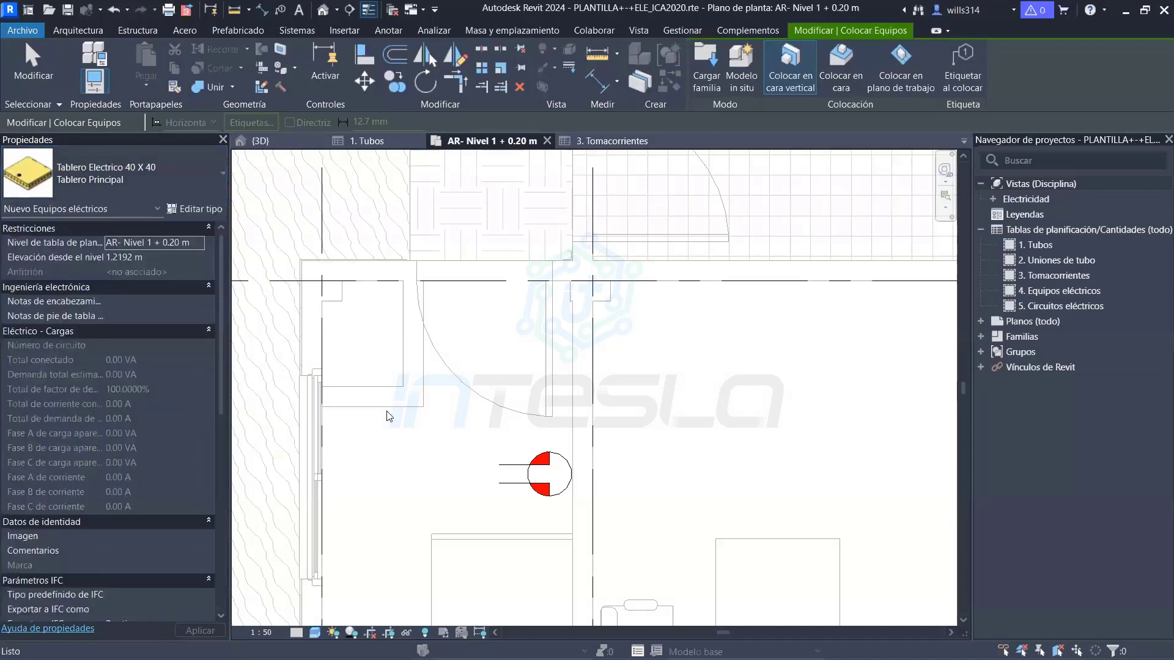
left_click(180, 184)
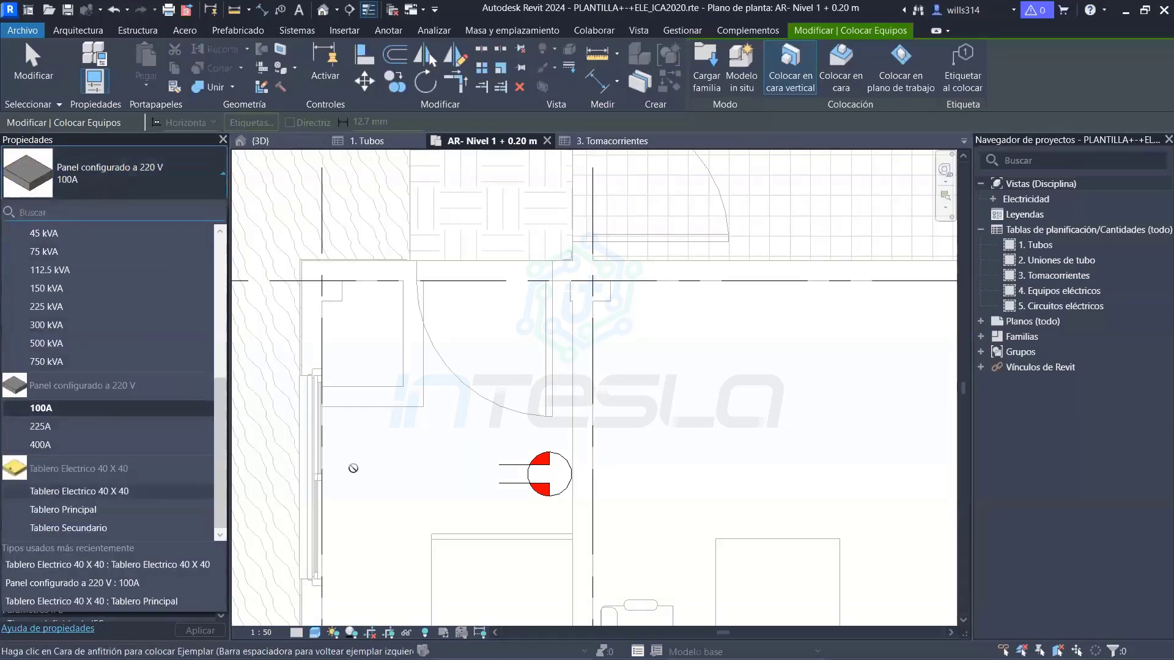
key("Return")
scroll(571, 382, "down", 3)
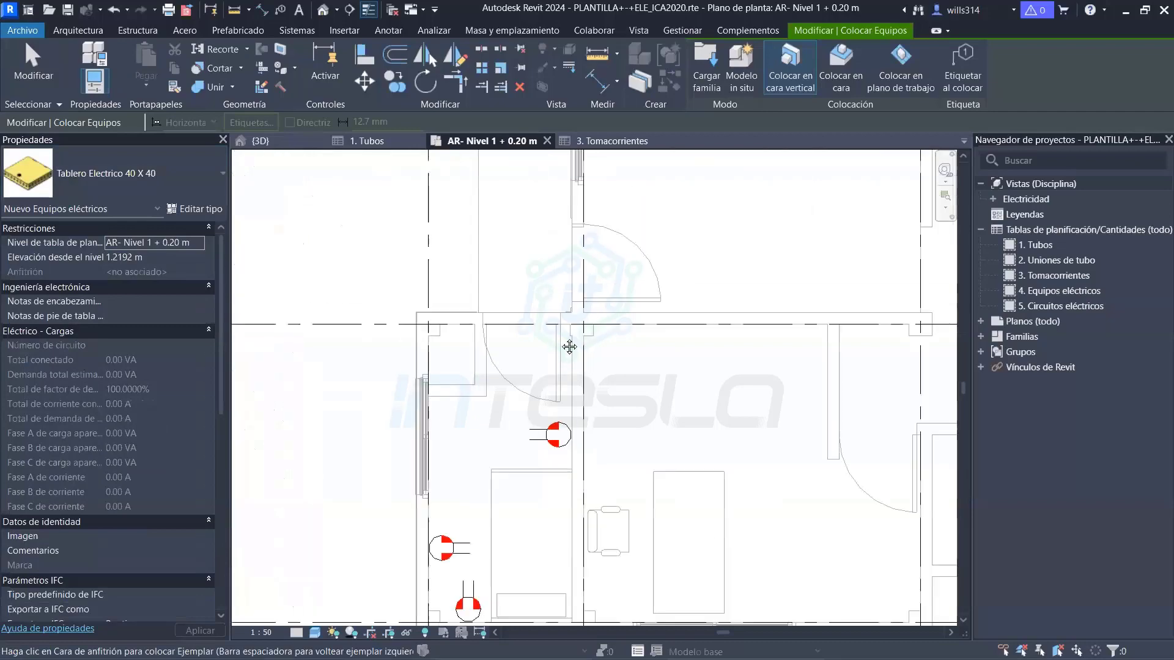
scroll(538, 323, "down", 1)
left_click(123, 174)
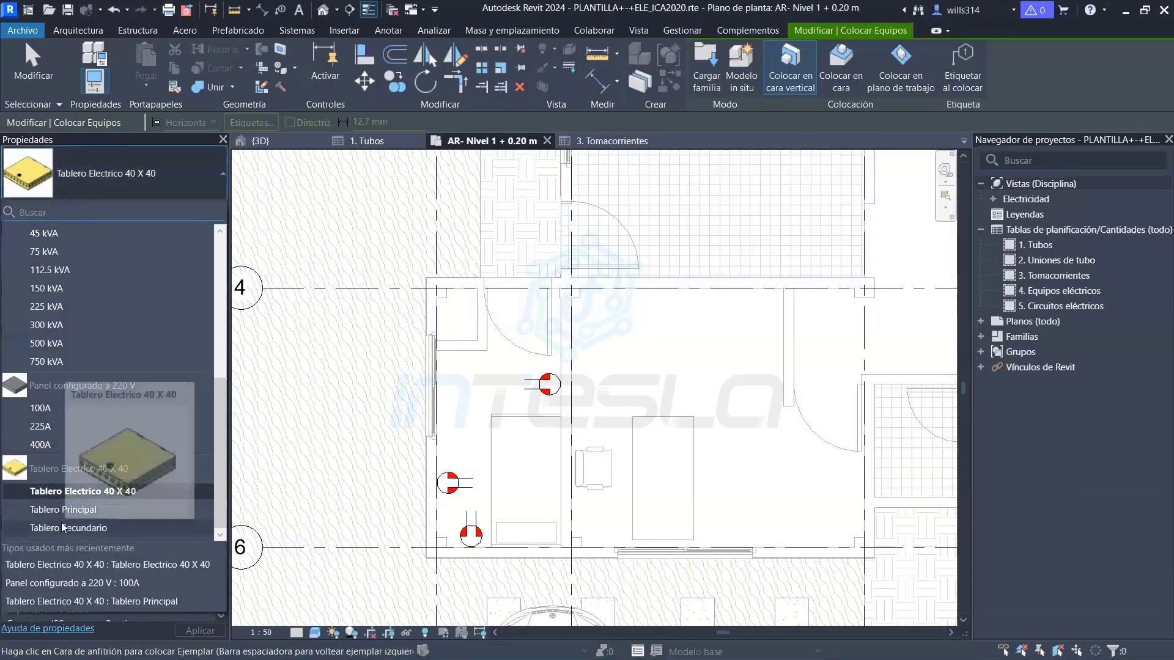
left_click(61, 528)
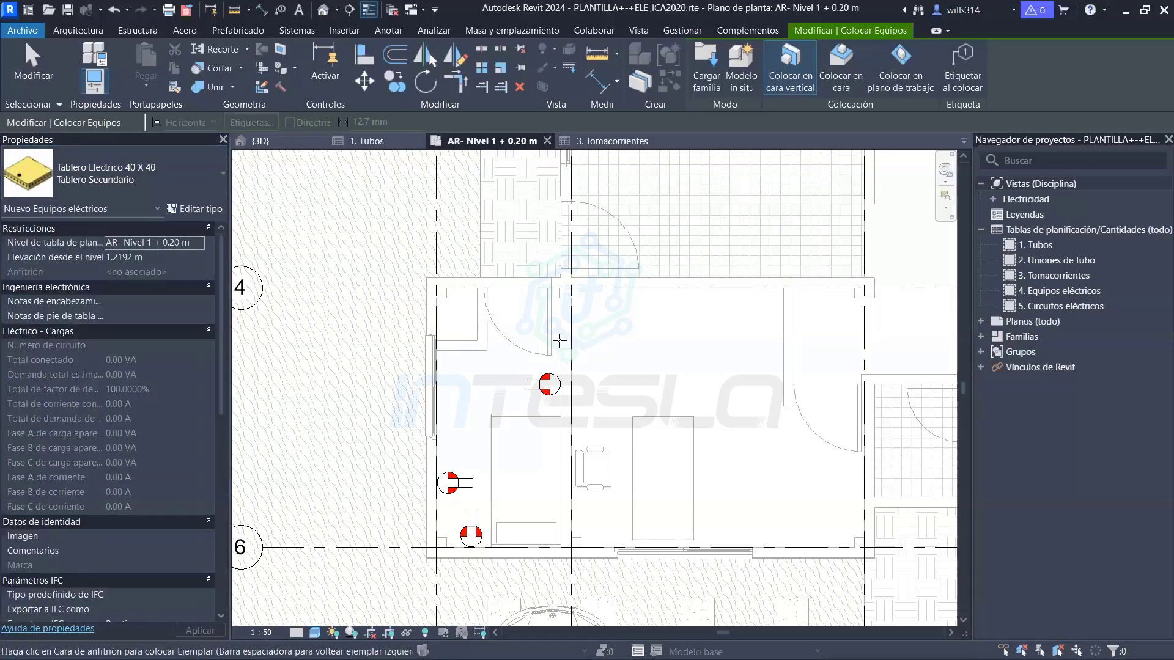
left_click(212, 196)
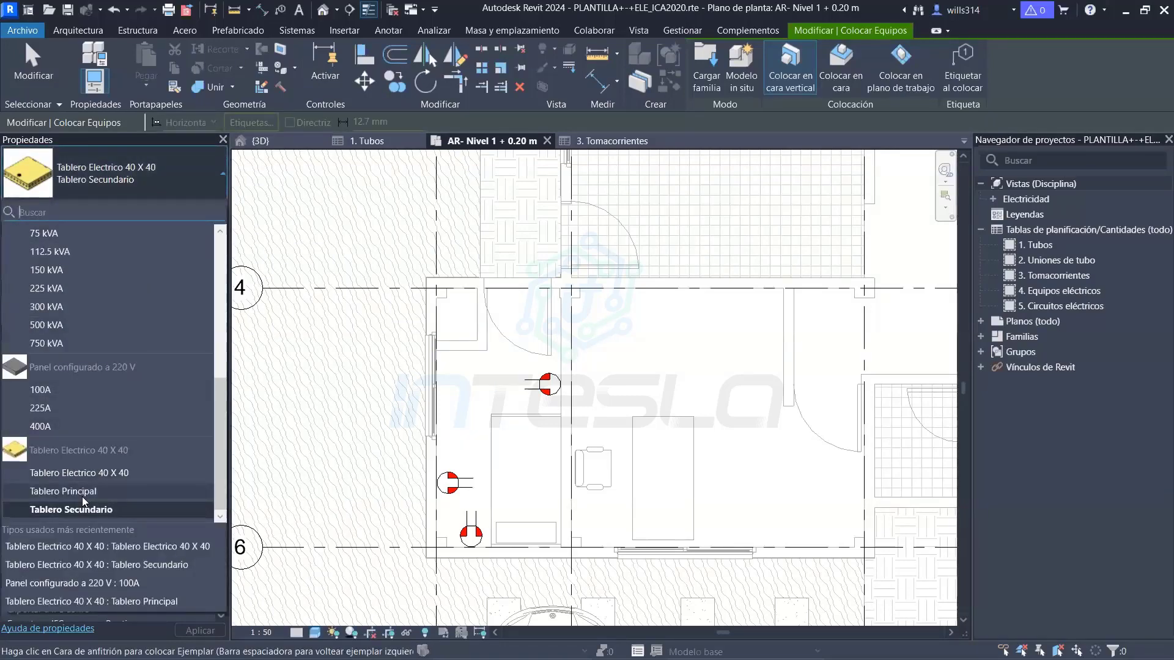
left_click(81, 494)
scroll(576, 346, "up", 2)
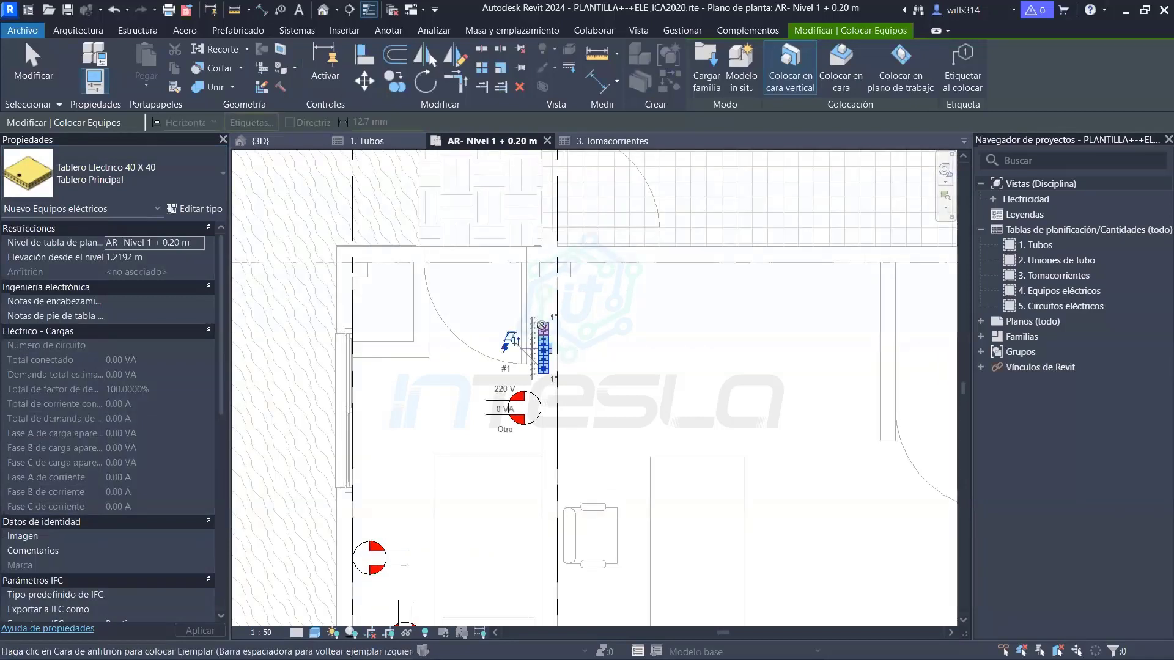
scroll(555, 313, "up", 3)
Exit panel placement and set the plan's Detail Level to Alto
key("Escape")
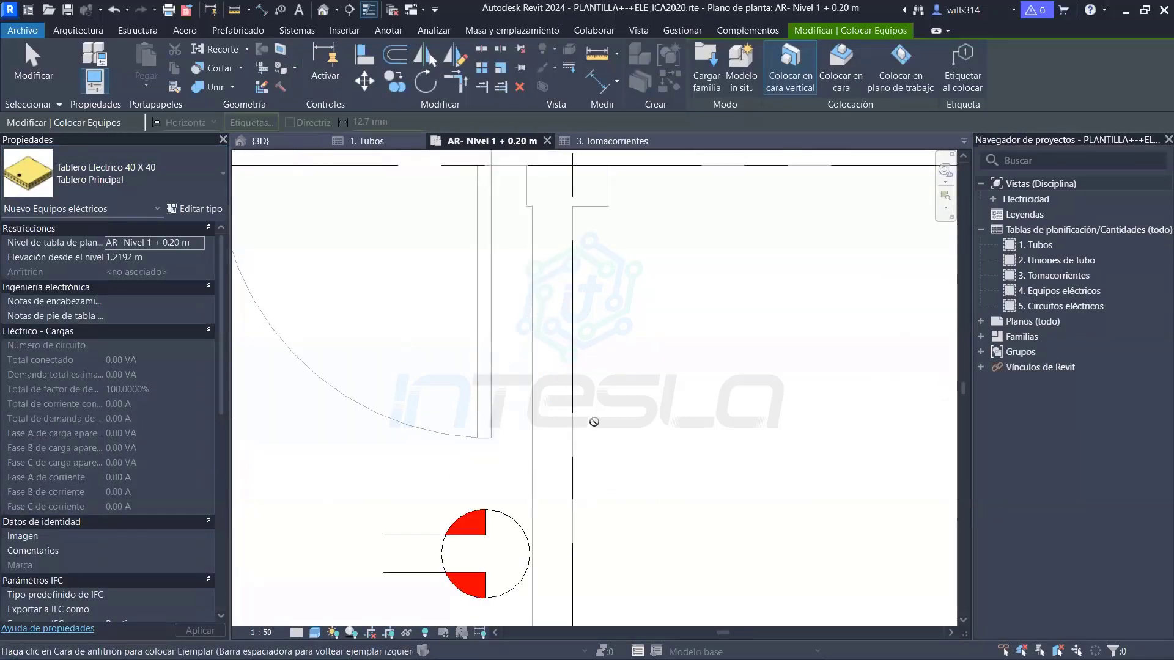
key("Escape")
left_click(297, 632)
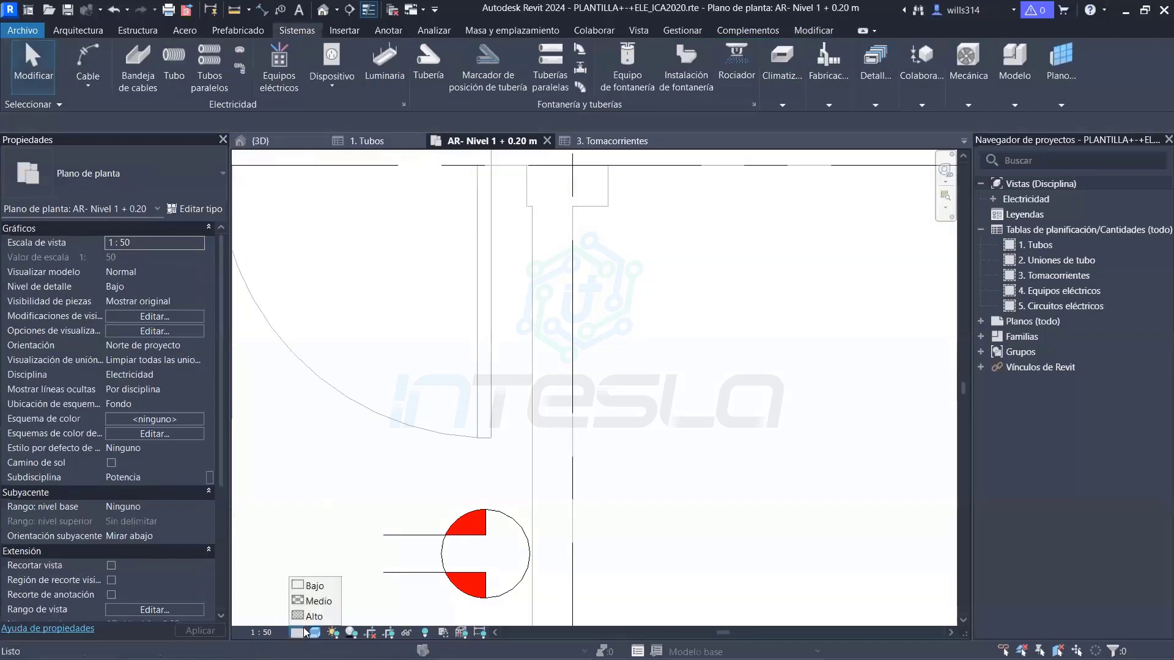
left_click(315, 616)
Bring the Tablero Principal panel into view and select it to check its properties
scroll(554, 480, "down", 3)
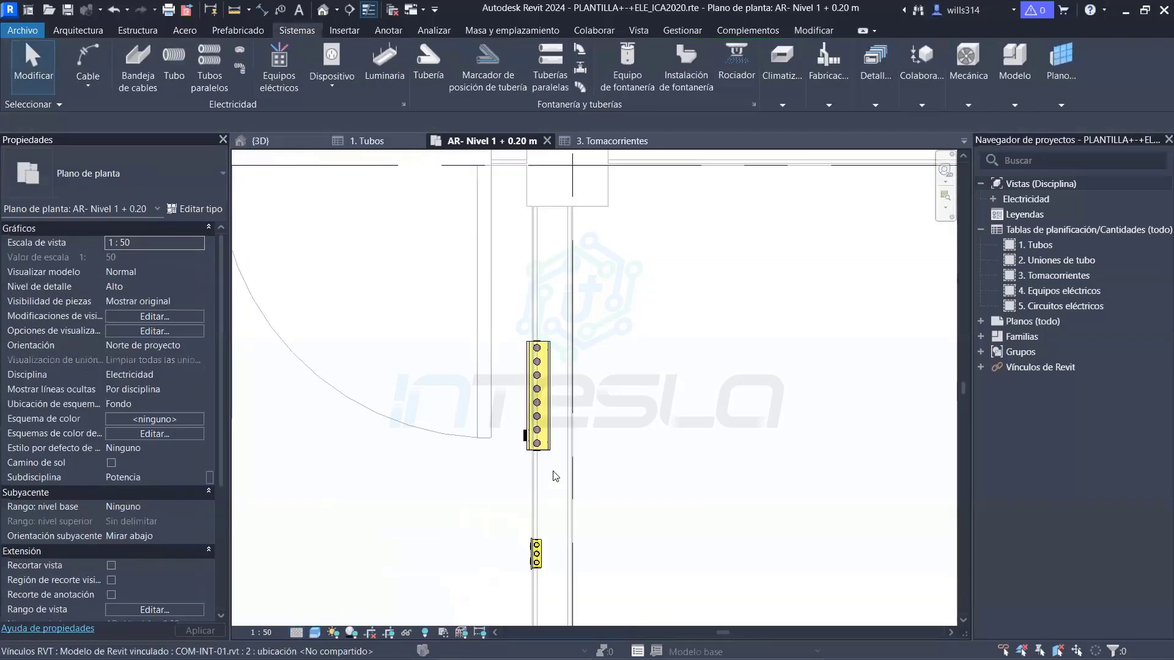
scroll(553, 480, "down", 2)
middle_click_drag(553, 480, 581, 338)
scroll(581, 338, "up", 2)
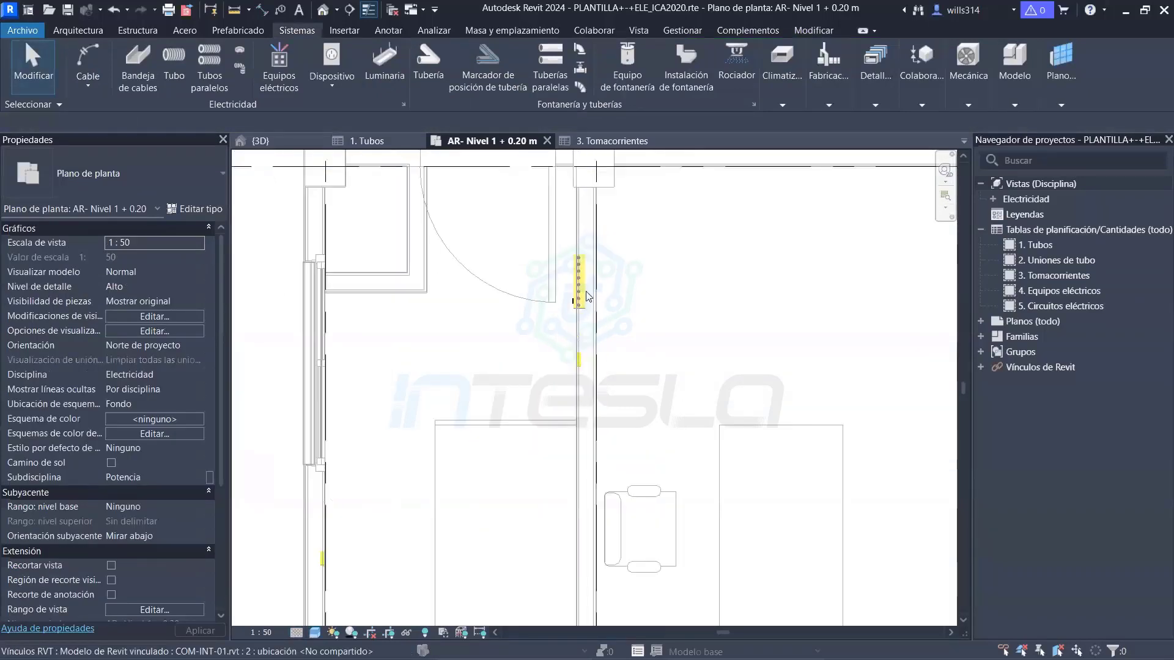
scroll(578, 287, "up", 1)
scroll(575, 257, "up", 2)
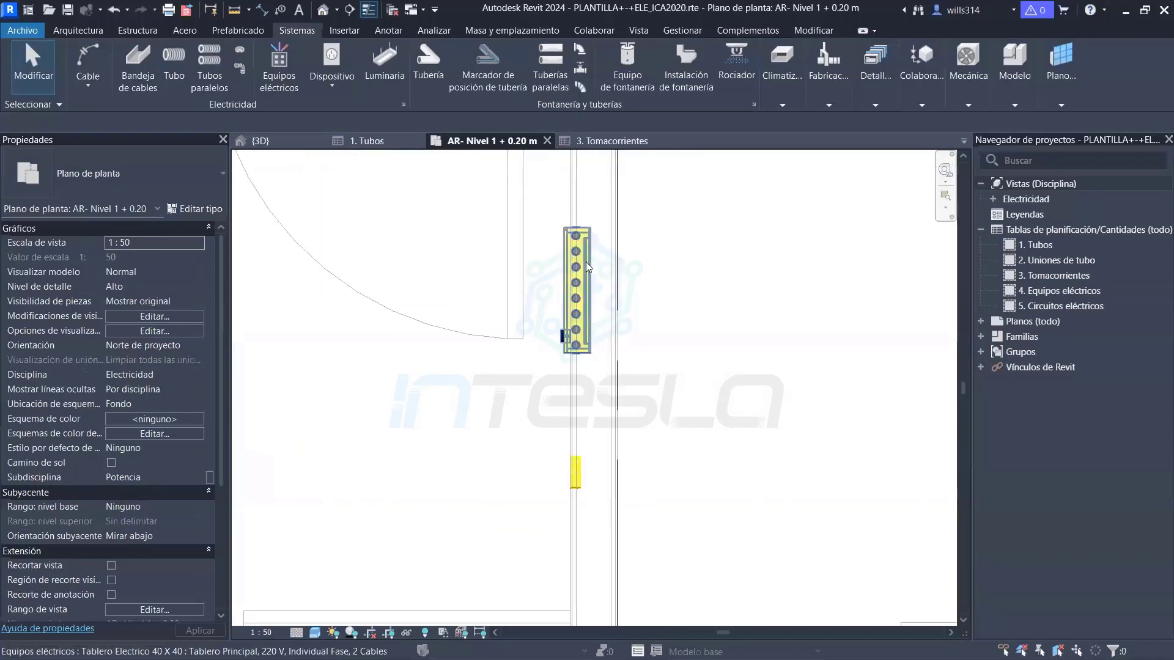
scroll(585, 272, "up", 2)
scroll(584, 273, "down", 5)
scroll(578, 287, "up", 1)
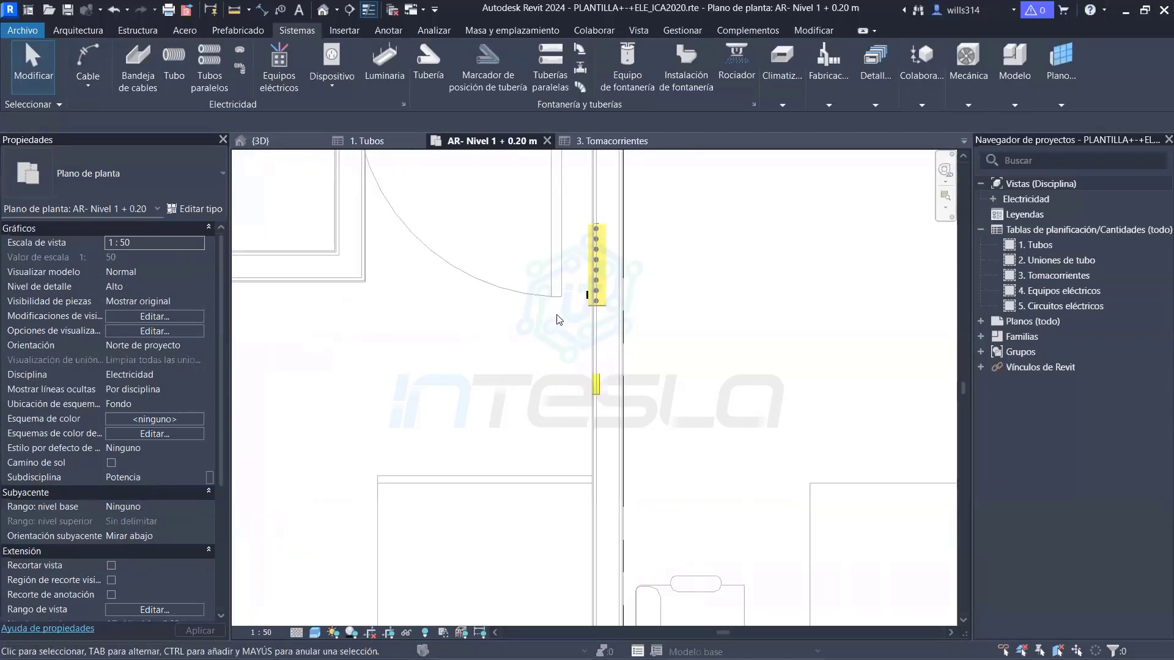
scroll(584, 306, "up", 1)
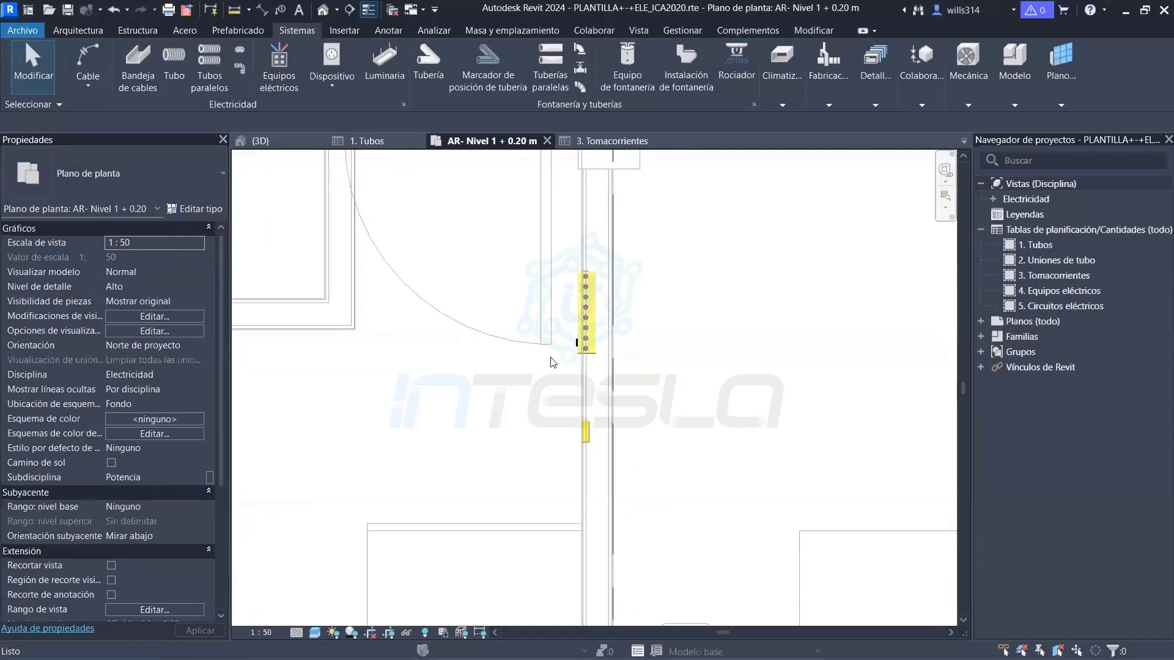
left_click(592, 324)
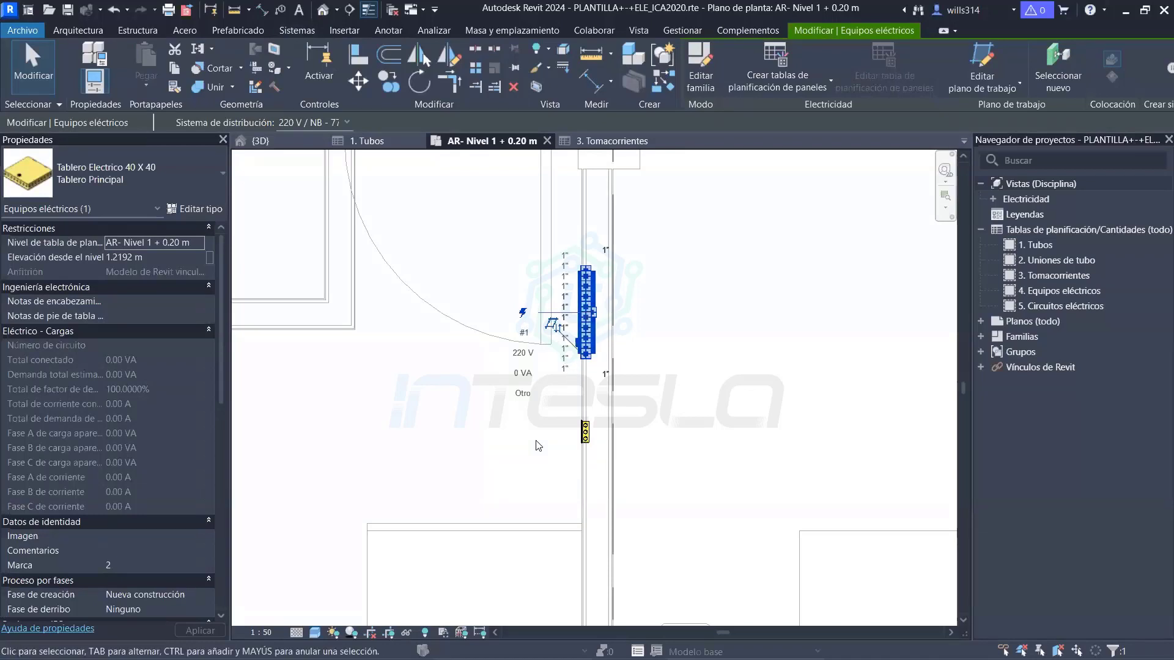
scroll(550, 318, "down", 4)
key("Escape")
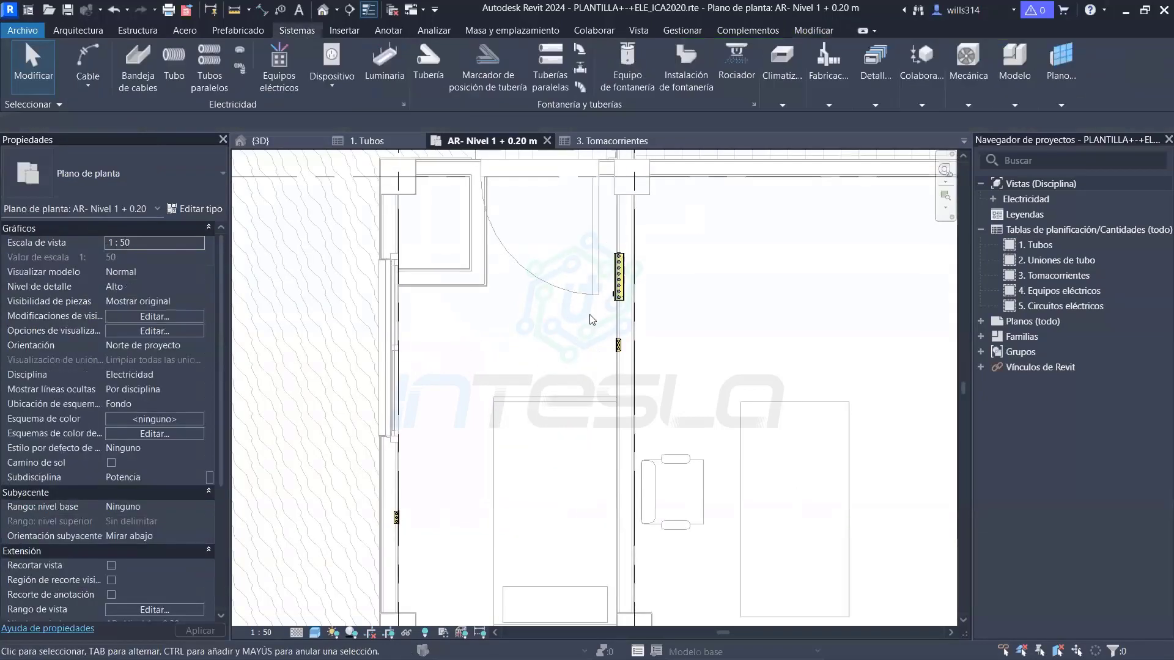
Pan the plan view right and down to reframe the work area
scroll(621, 294, "up", 2)
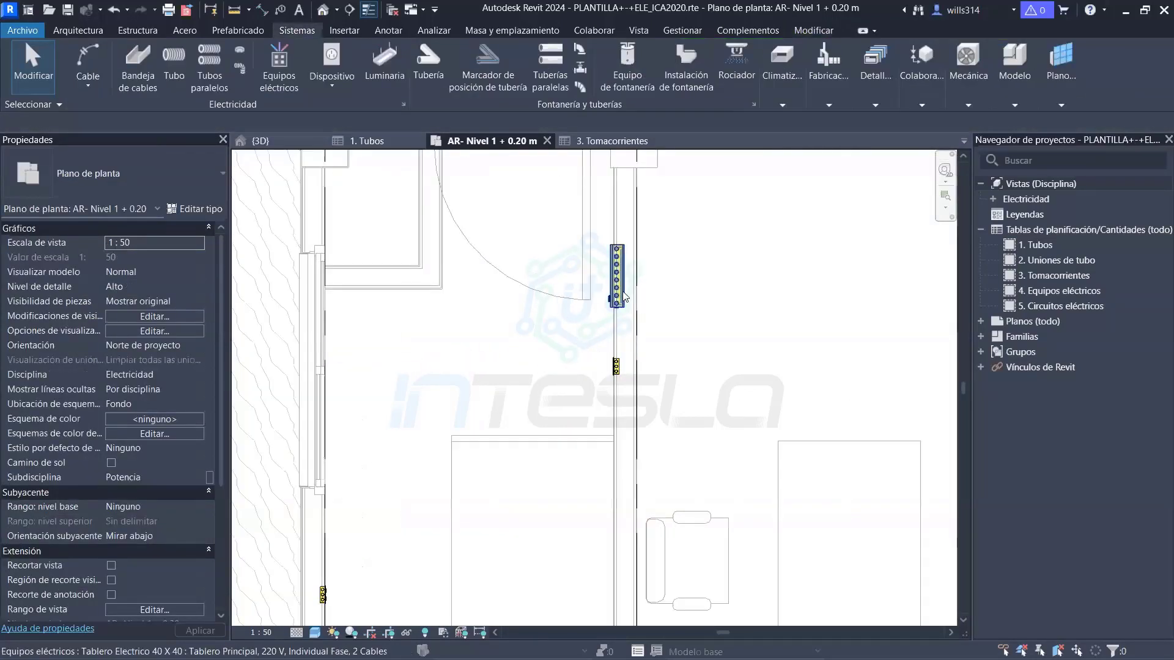
scroll(545, 335, "down", 2)
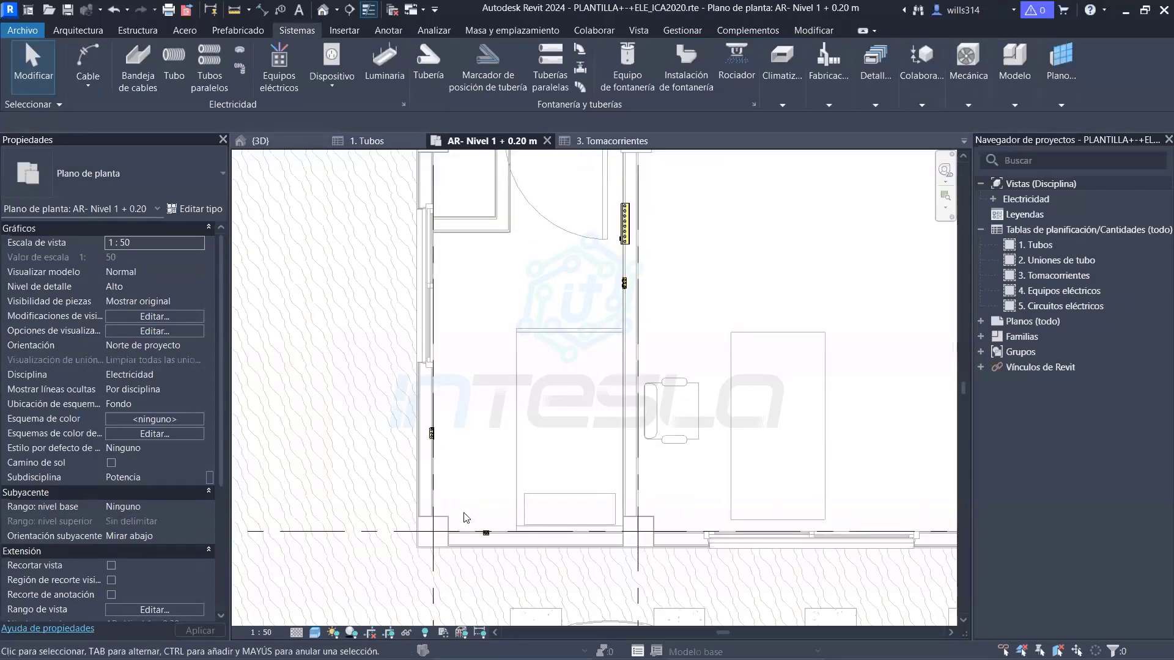
scroll(447, 520, "up", 2)
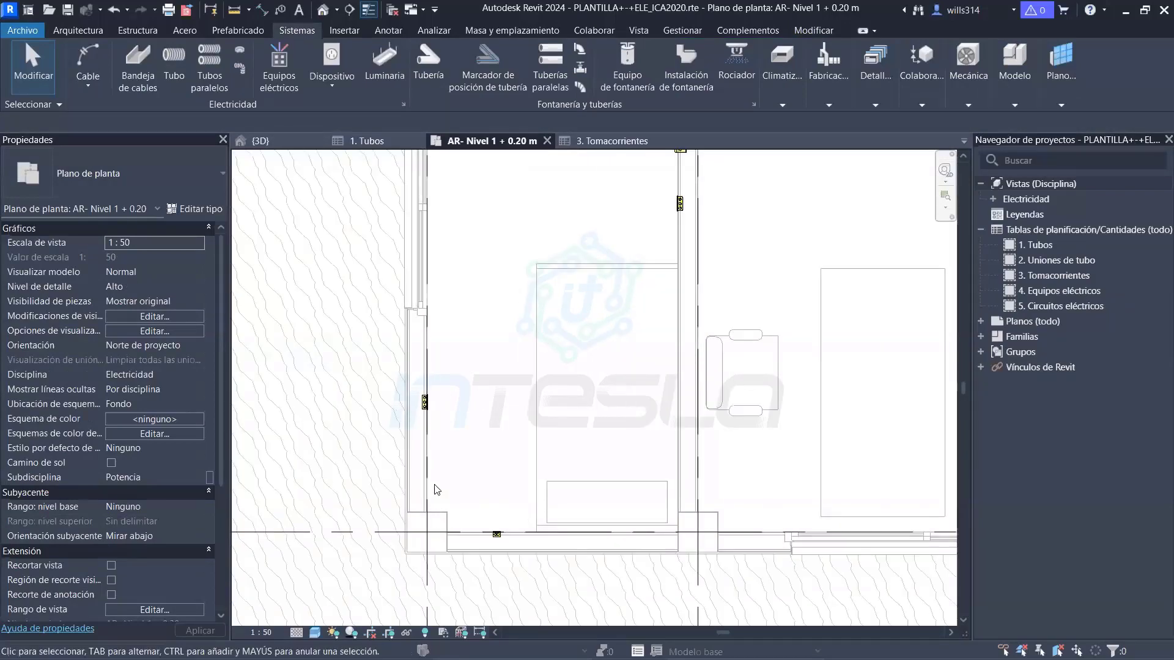
scroll(437, 498, "down", 1)
scroll(435, 447, "down", 1)
middle_click_drag(346, 382, 621, 436)
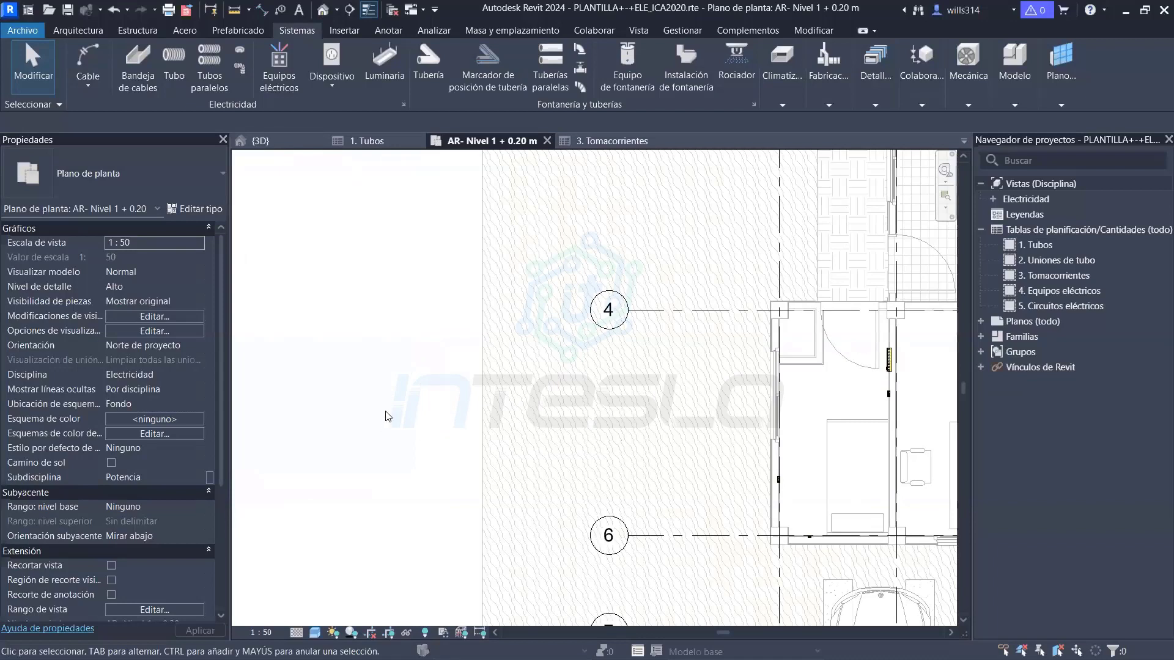
mouse_move(388, 411)
middle_mouse_down()
mouse_move(453, 424)
mouse_move(490, 401)
middle_mouse_up()
scroll(456, 280, "up", 1)
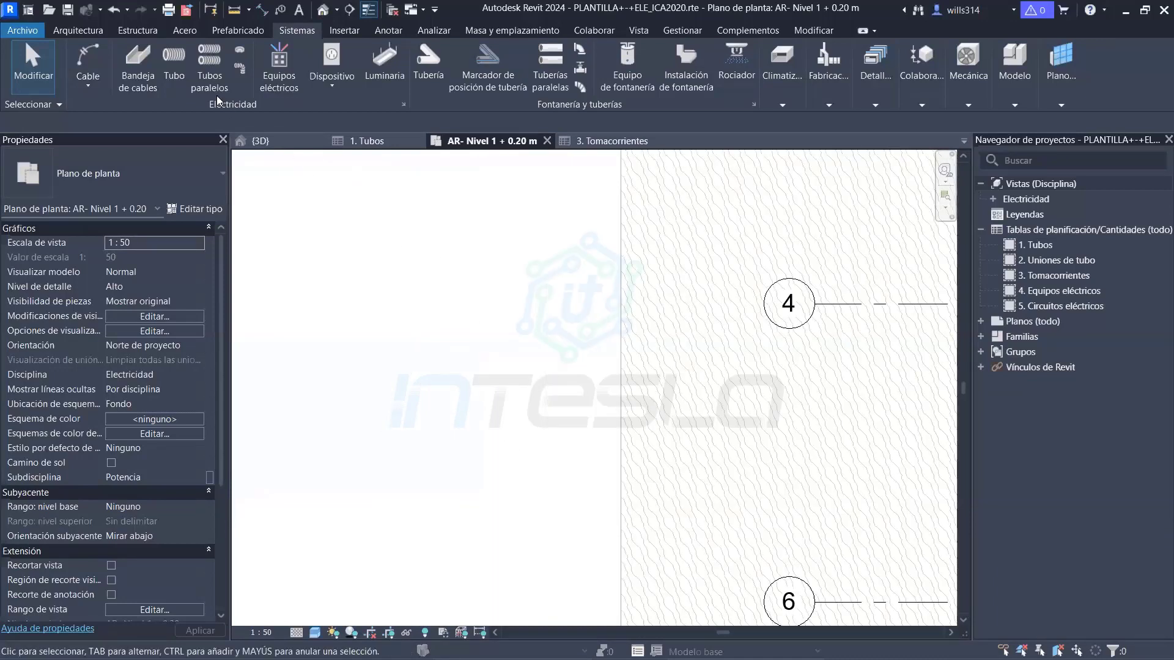
Start a 2" Tubo - Tomacorrientes conduit run, then cancel it
left_click(173, 77)
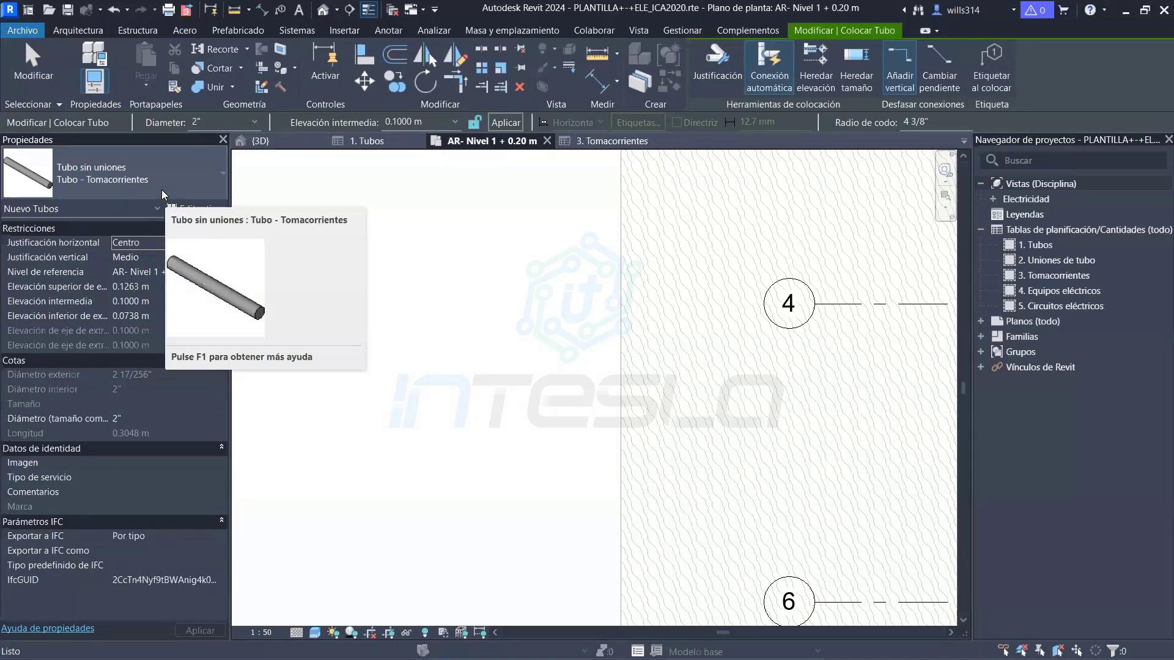
key("Escape")
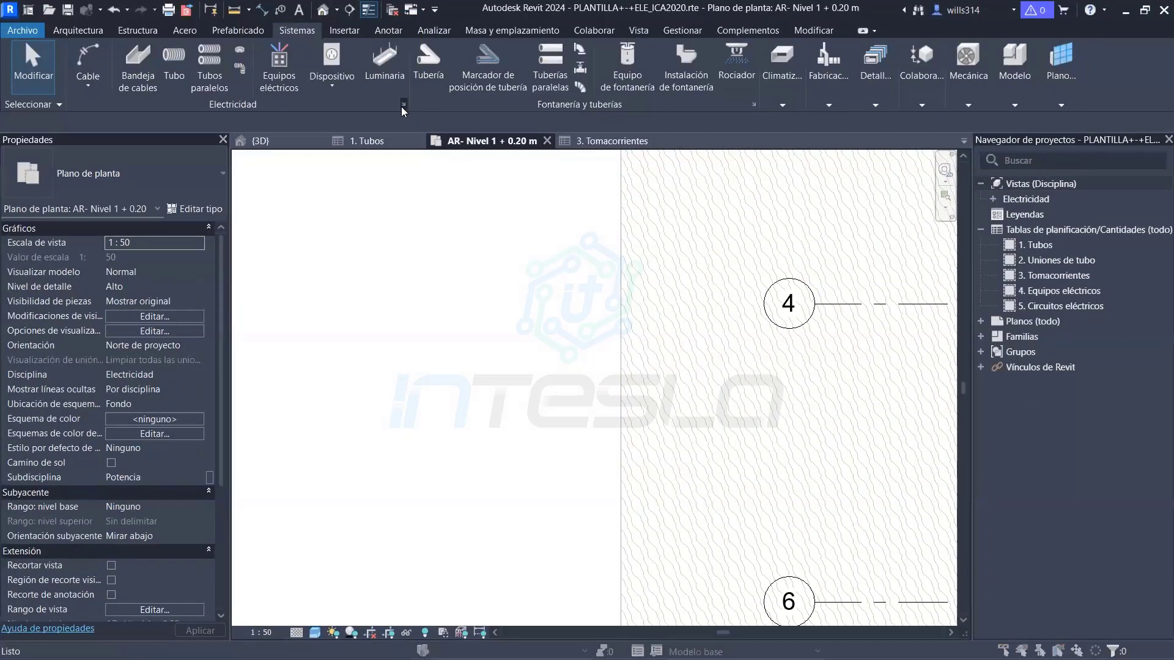
left_click(401, 106)
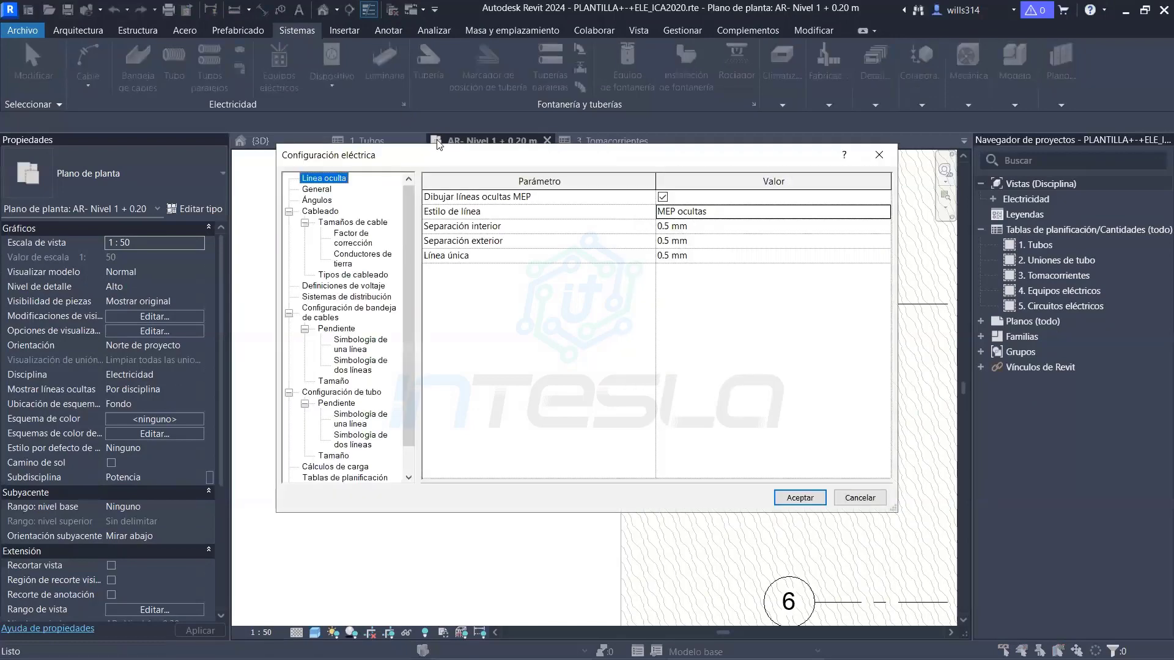
left_click_drag(430, 153, 307, 83)
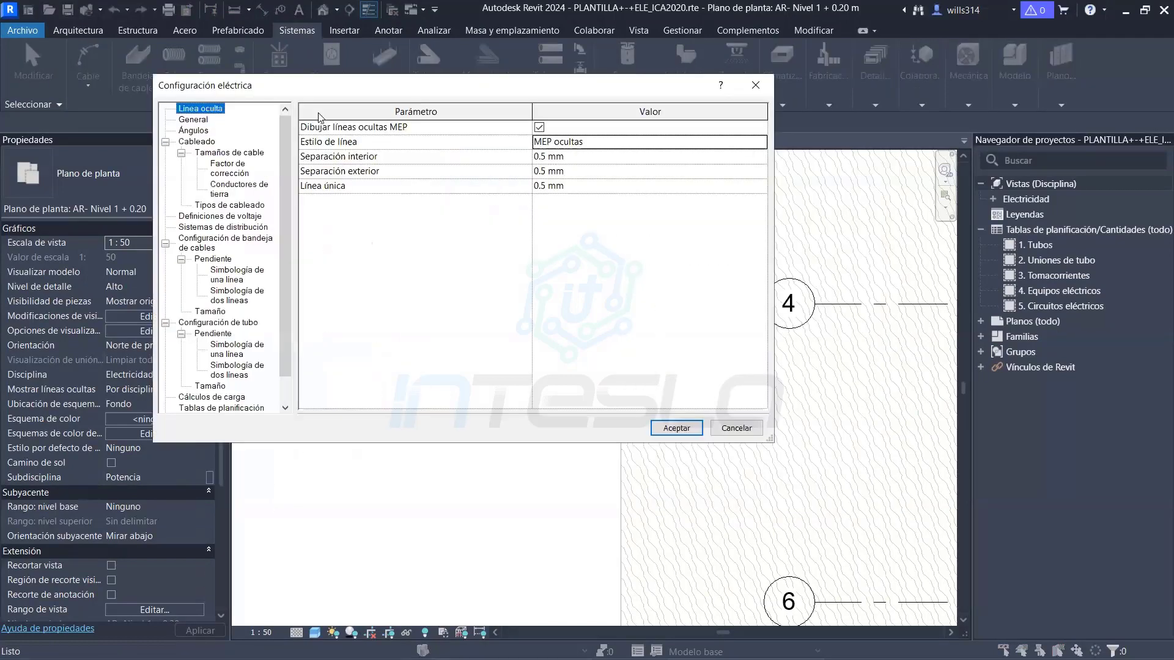
left_click(182, 153)
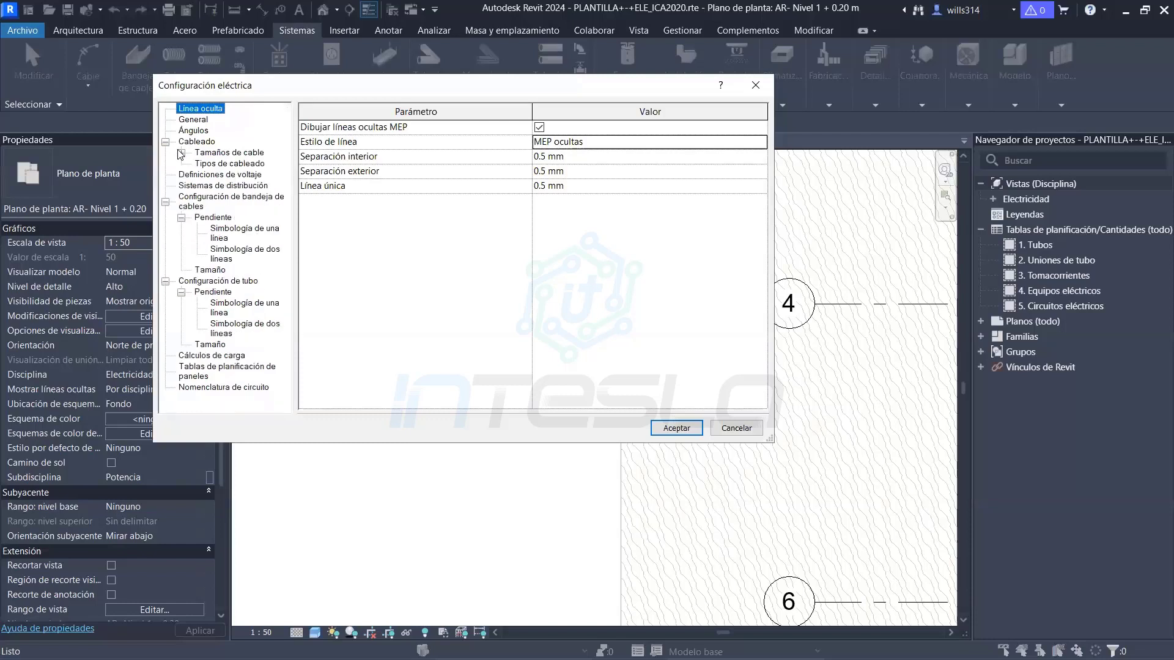
left_click(165, 142)
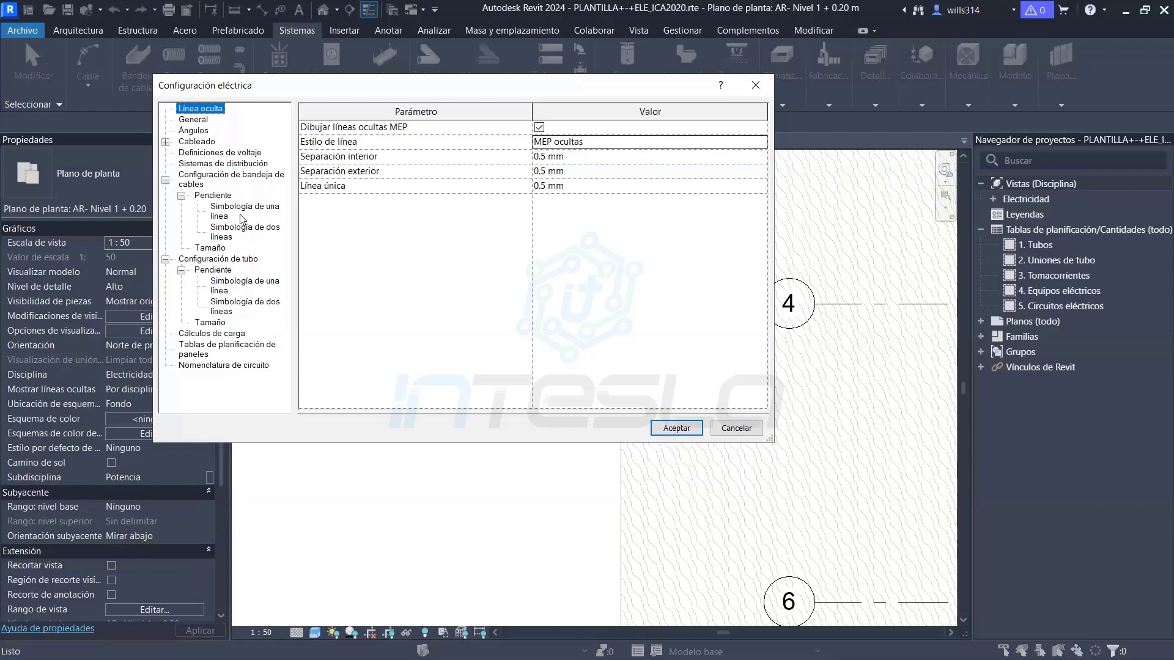
left_click(165, 179)
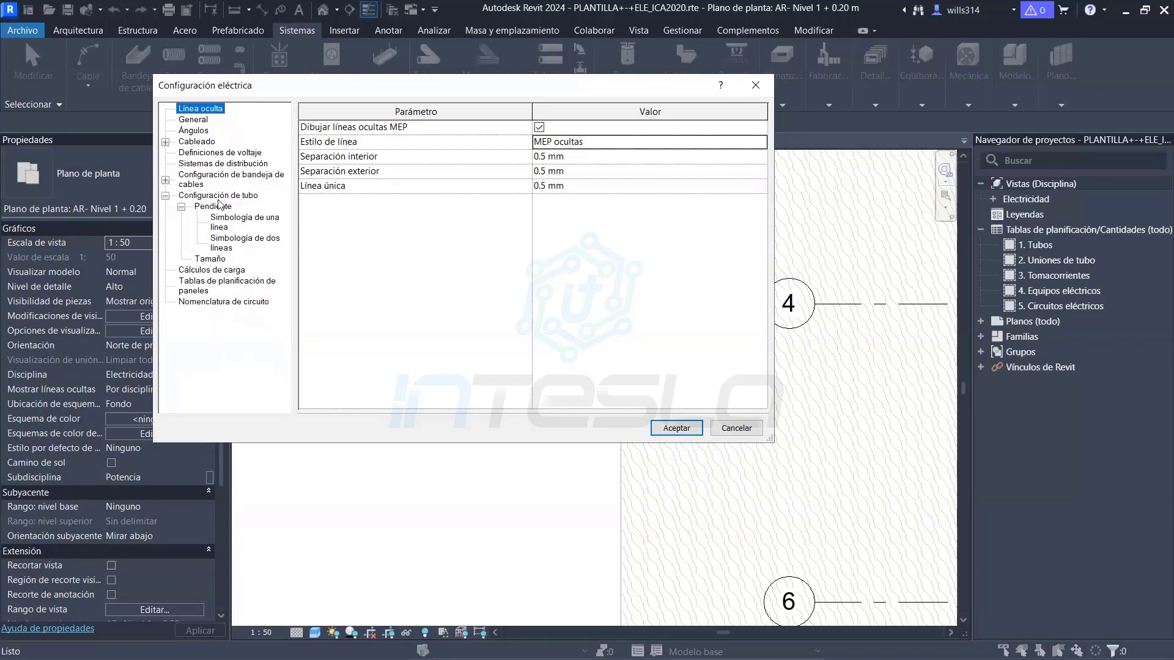
left_click(166, 180)
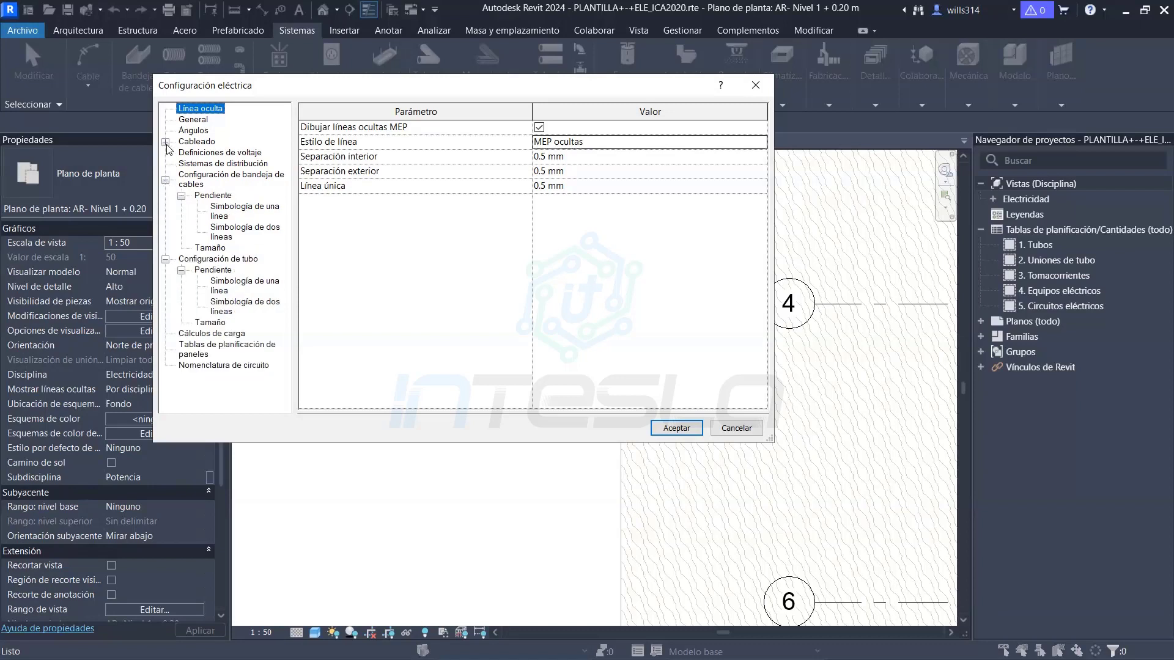
left_click(165, 142)
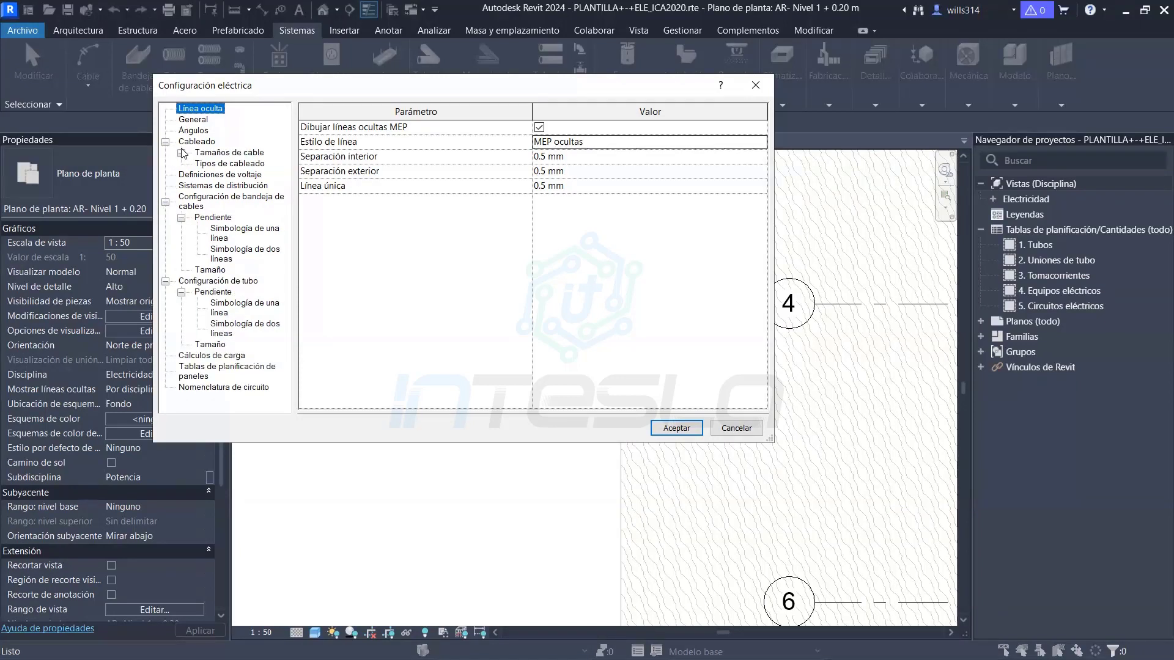
left_click(182, 153)
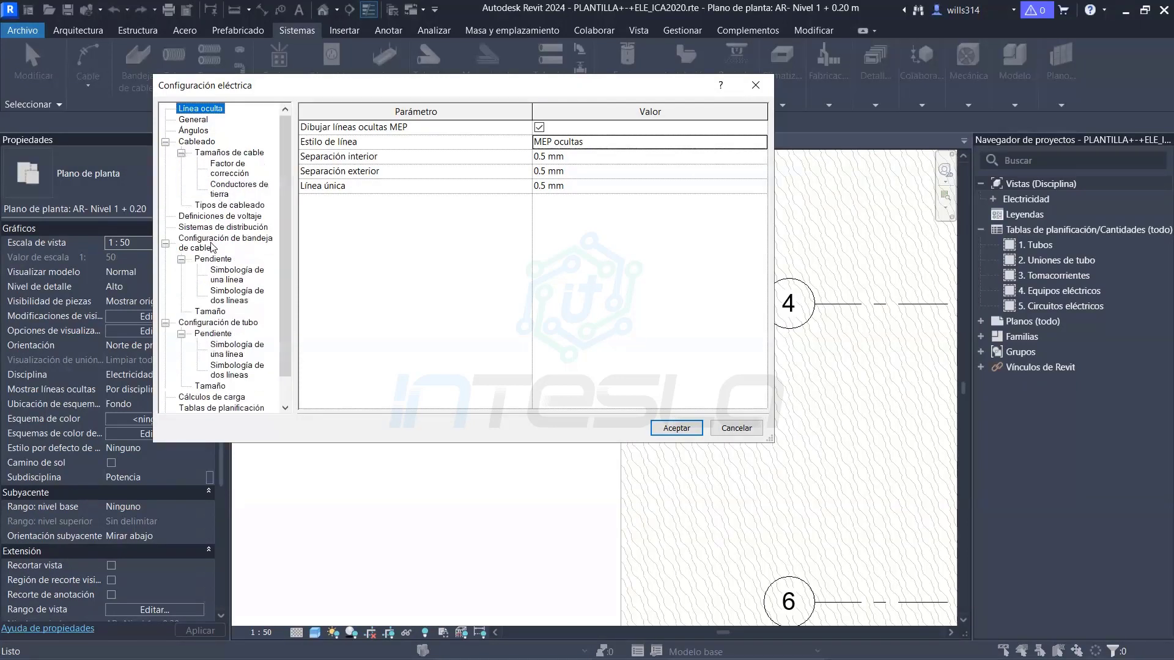
Set the Tamaños de cable conductor material to Cobre
left_click(211, 154)
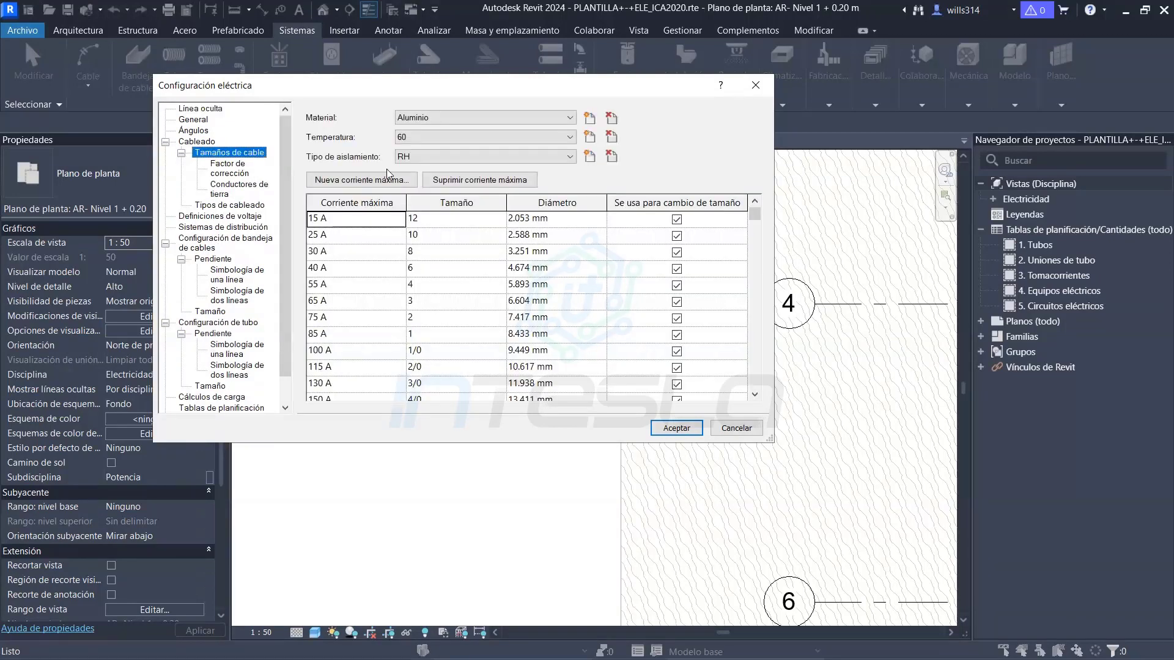
left_click(489, 118)
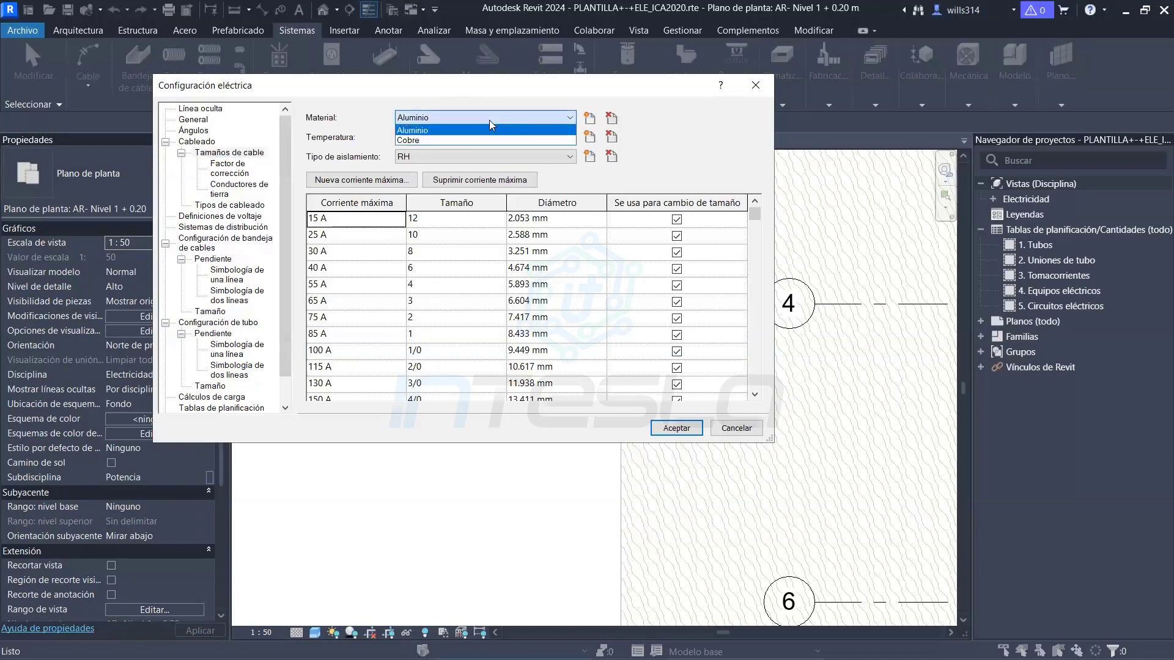
left_click(439, 122)
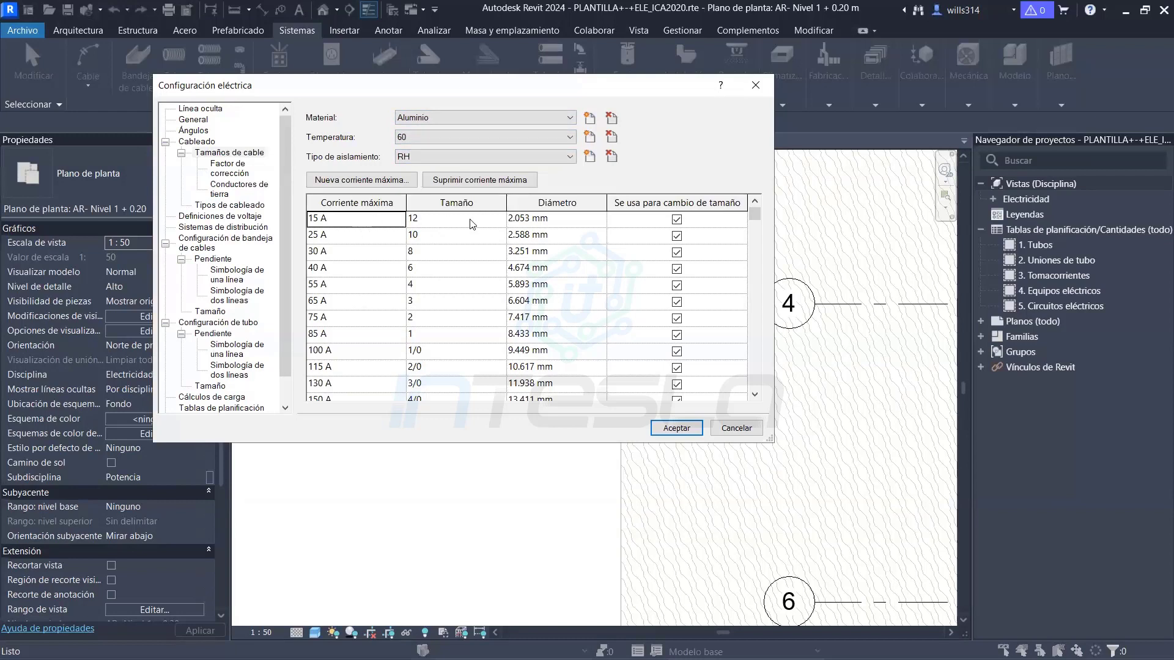
left_click(453, 117)
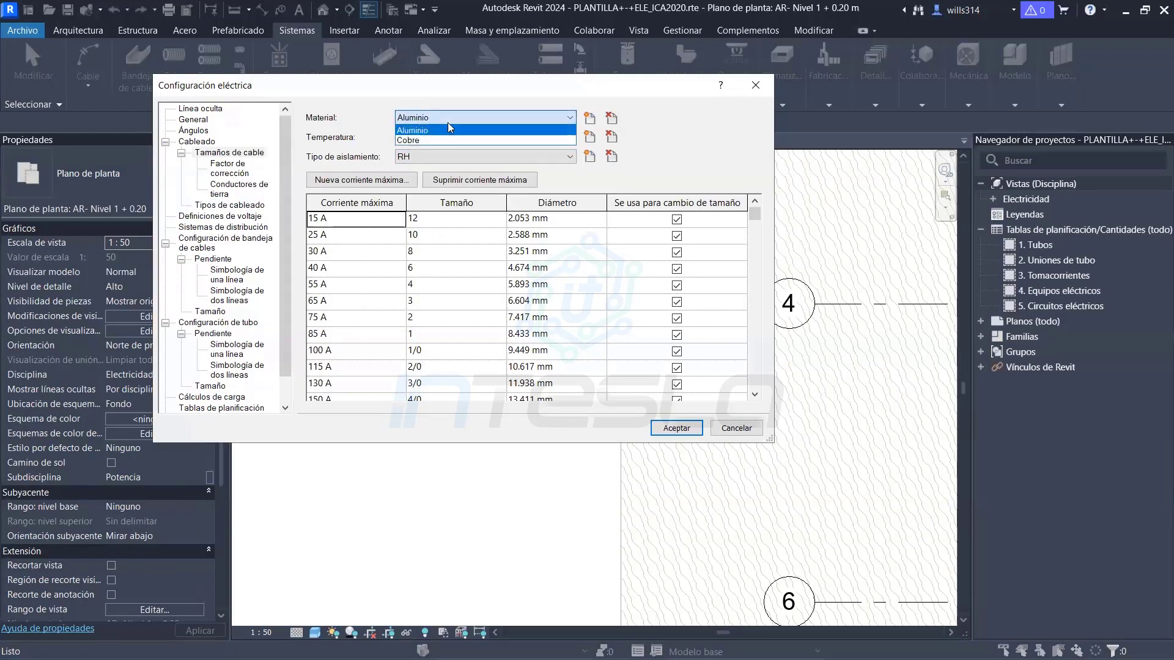
left_click(411, 140)
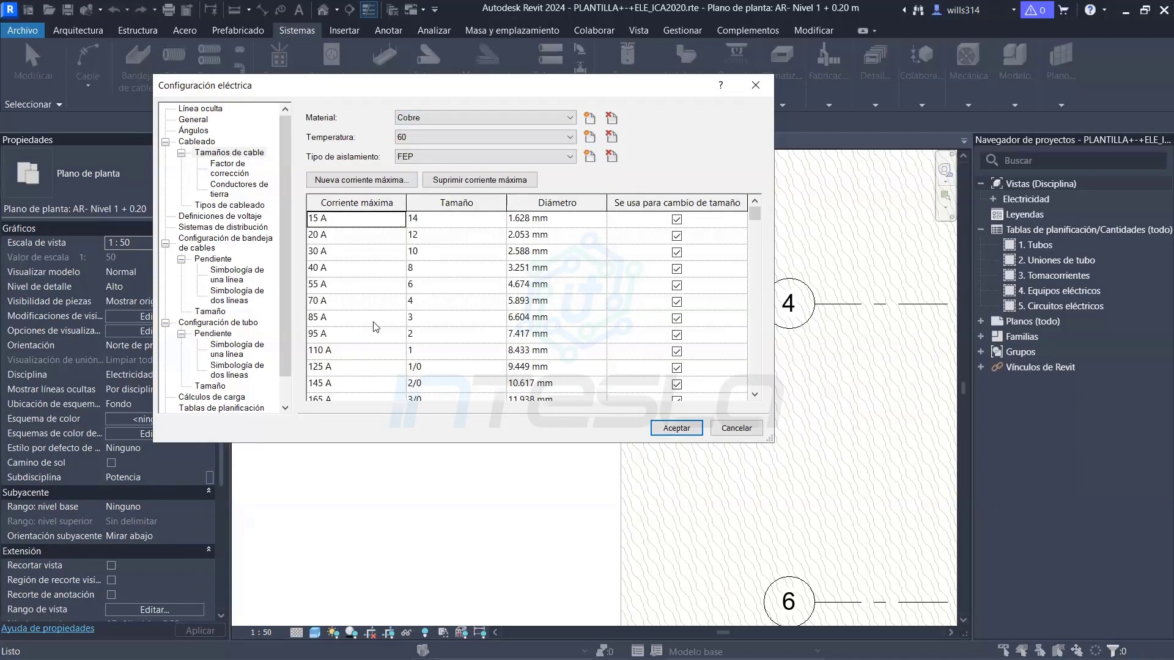
Review the copper wire size table, then show the EMT conduit size table
scroll(375, 326, "down", 1)
scroll(375, 326, "down", 1)
scroll(375, 326, "down", 1)
scroll(375, 326, "down", 1)
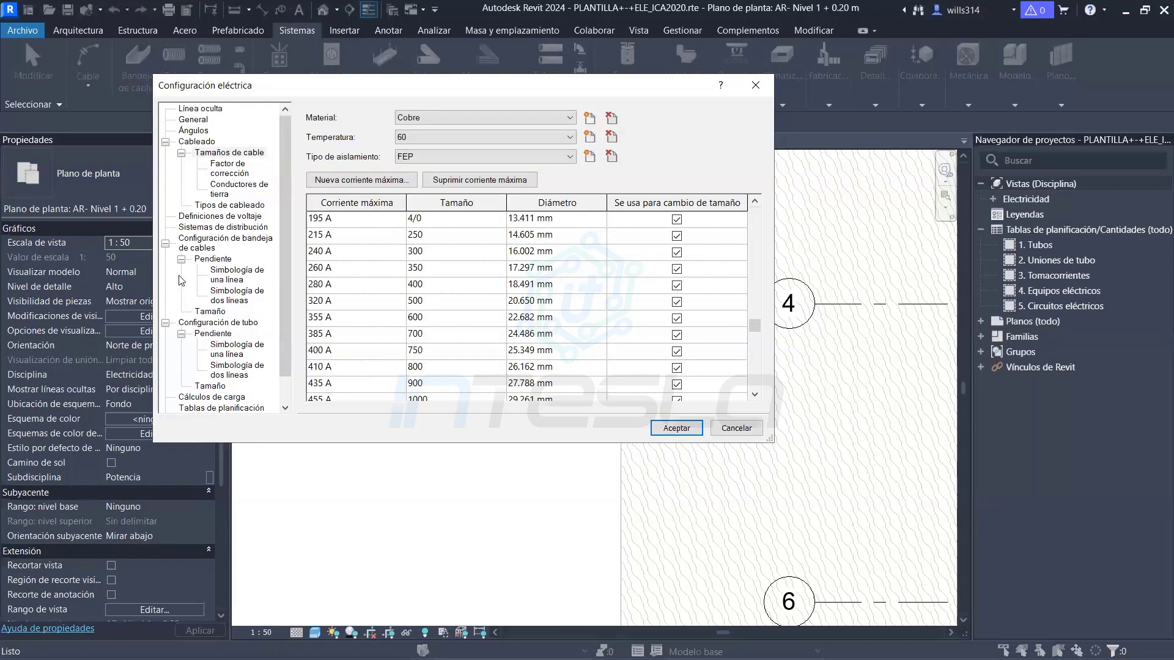
scroll(243, 246, "down", 1)
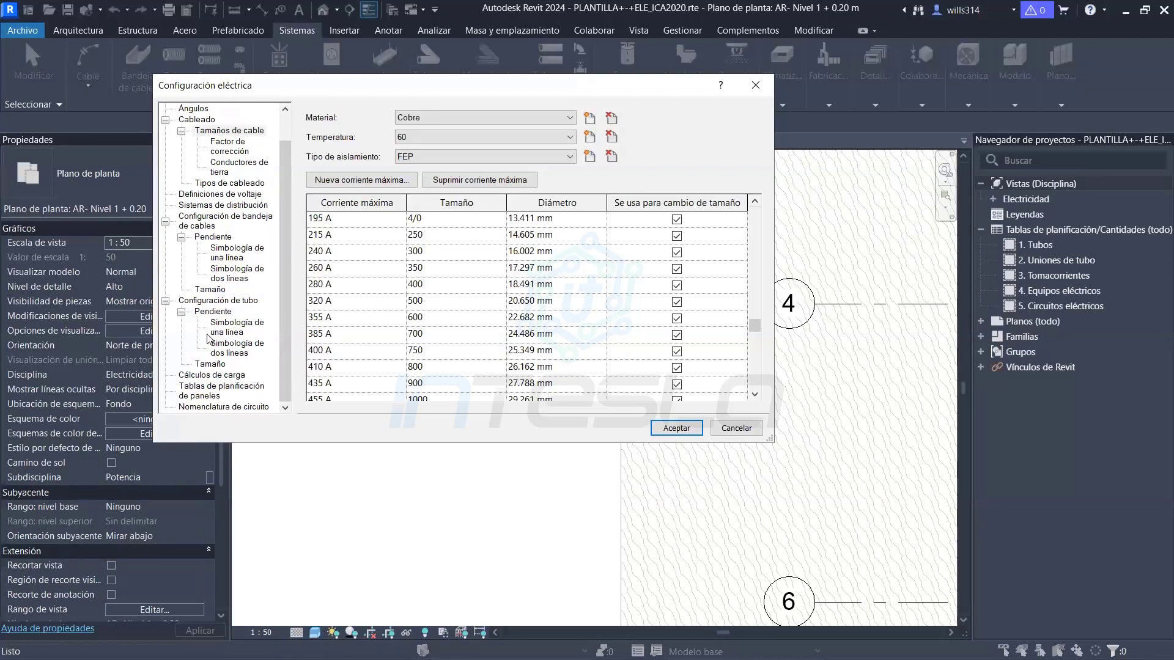
left_click(210, 363)
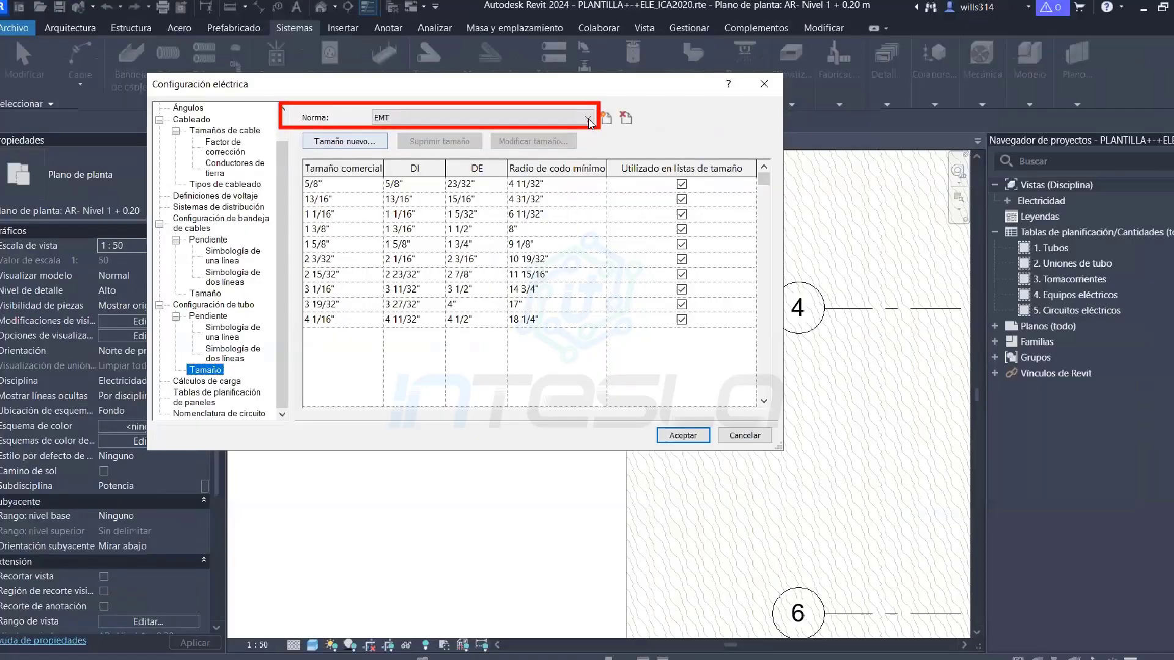
Set the conduit standard to PVC - CONDUIT (5/8" to 2") and accept the settings
left_click(588, 118)
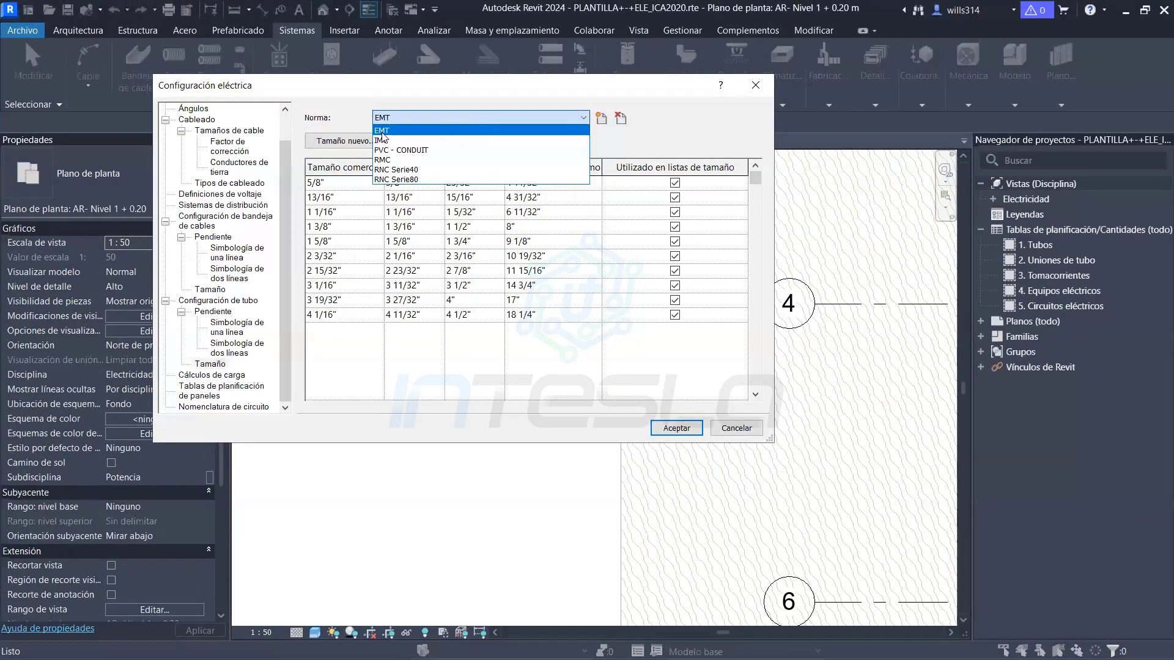
left_click(410, 152)
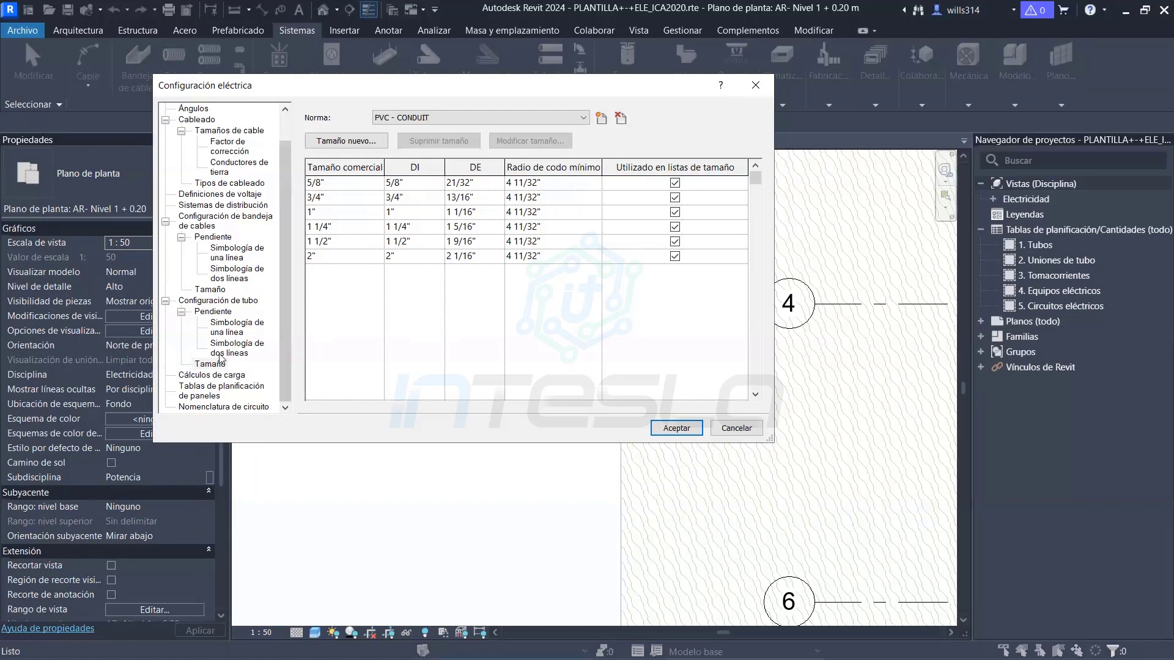
left_click(676, 429)
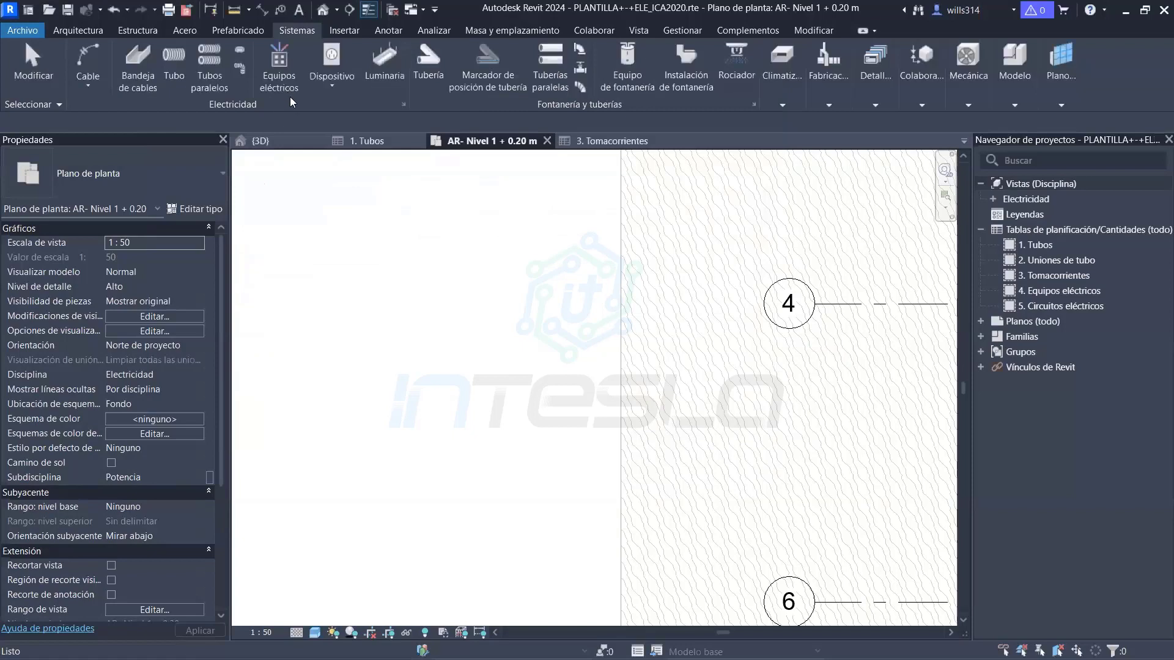
Draw a 3/4" blue Tubo - Alimentación conduit run in the plan
left_click(175, 54)
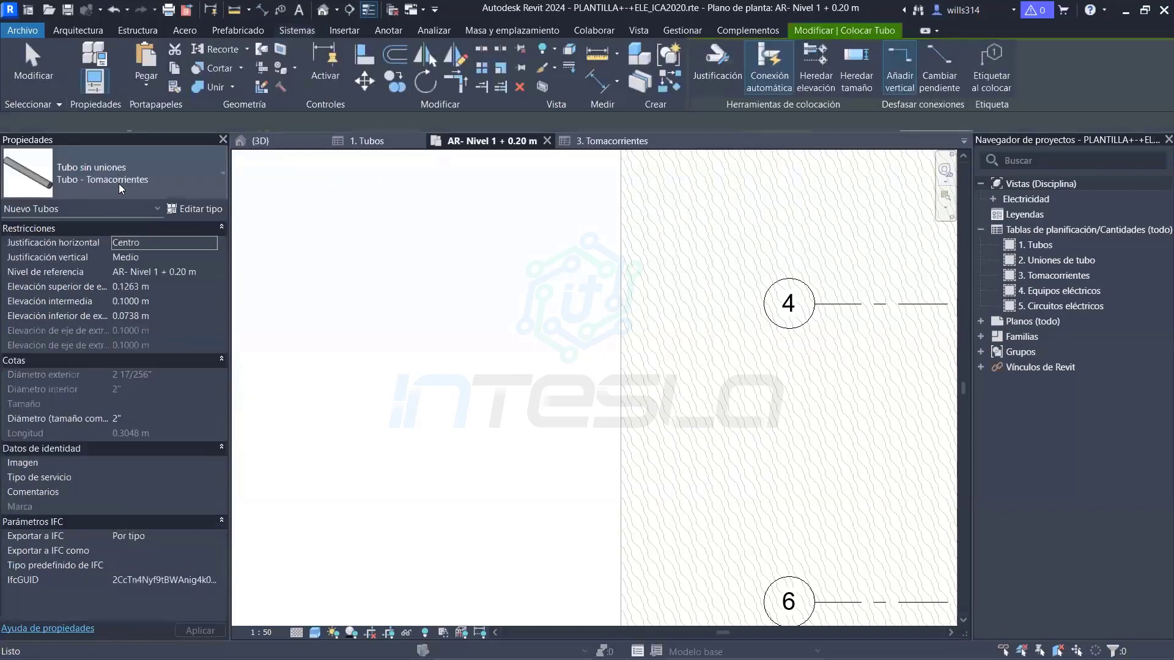
left_click(143, 172)
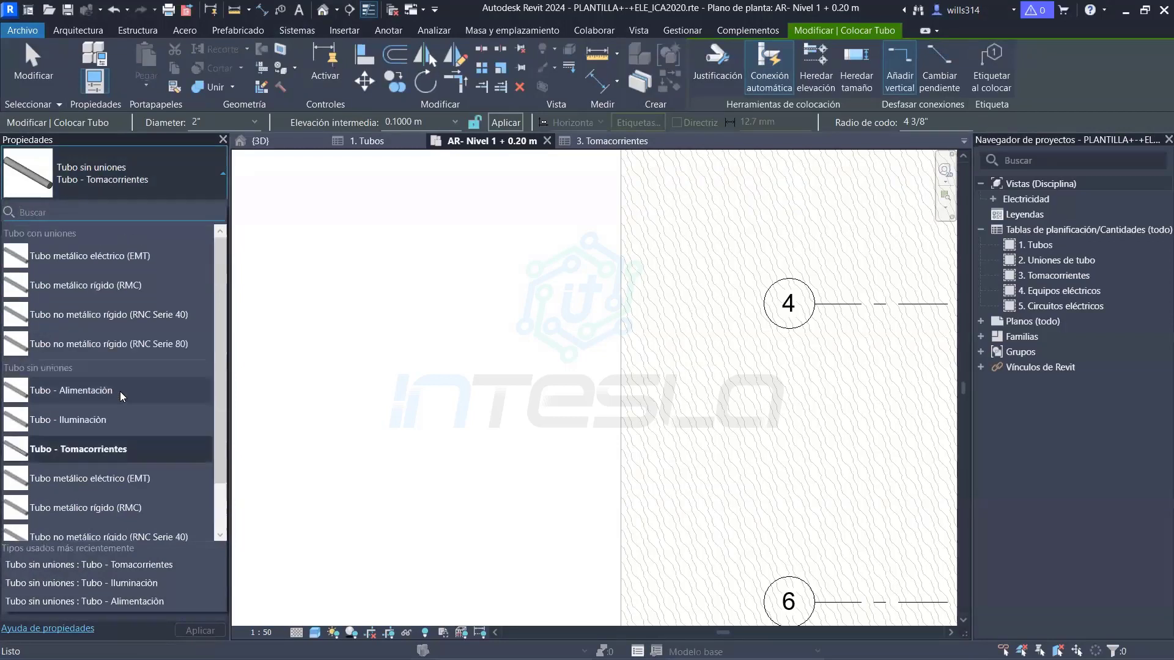
scroll(102, 260, "down", 1)
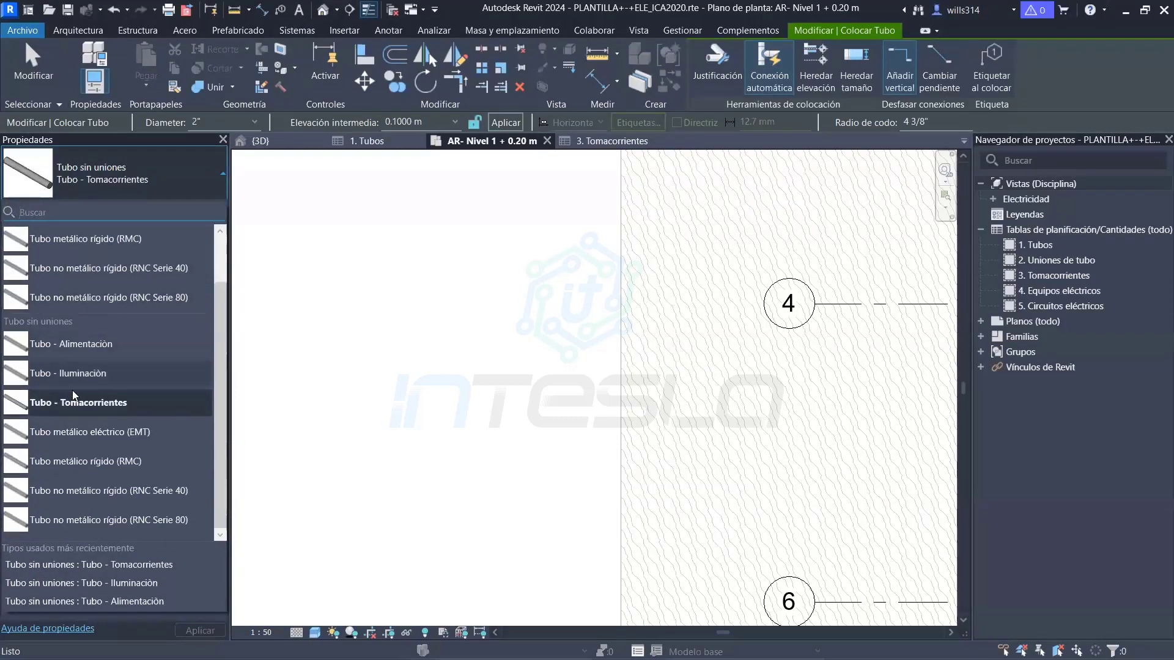
left_click(55, 346)
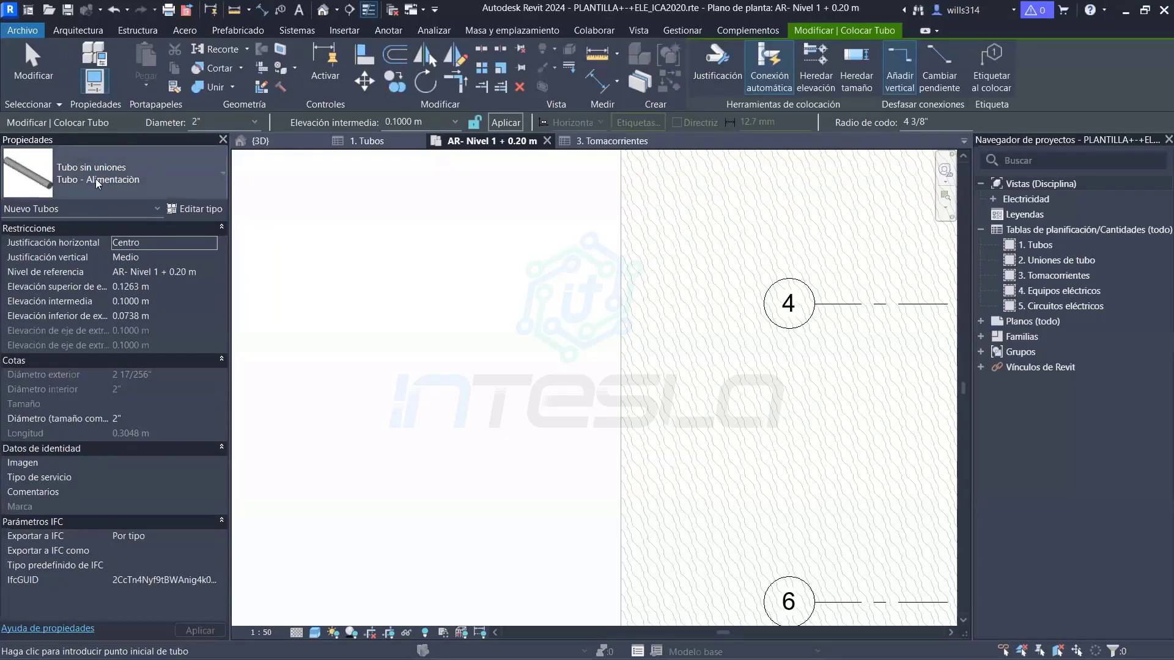
left_click(254, 122)
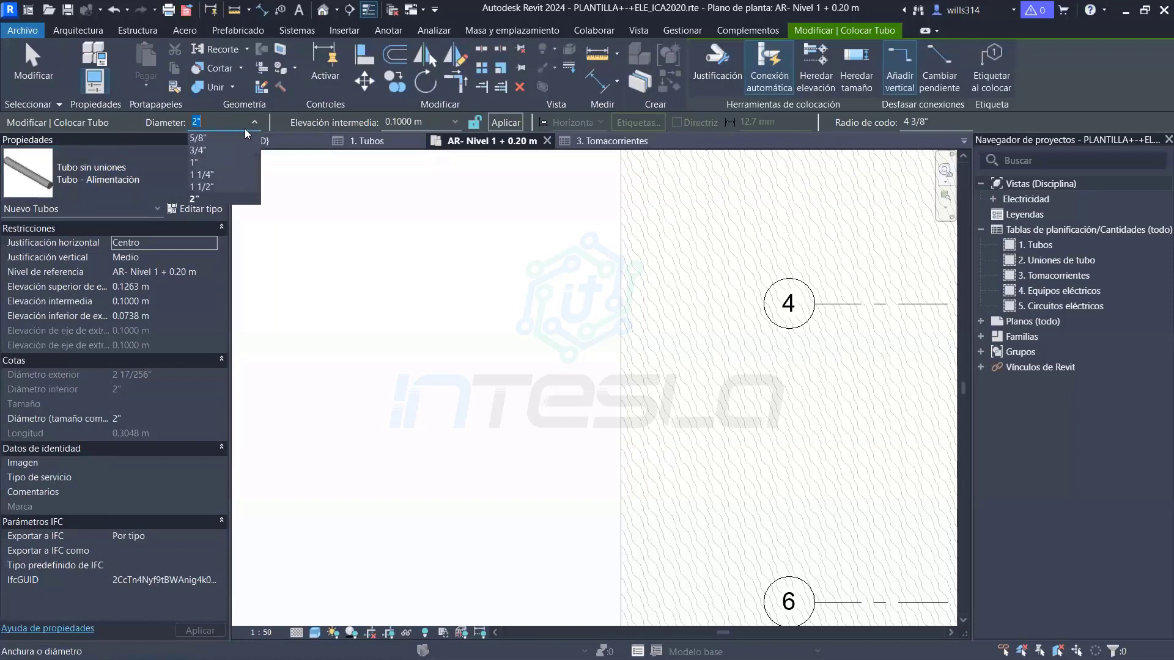
left_click(208, 151)
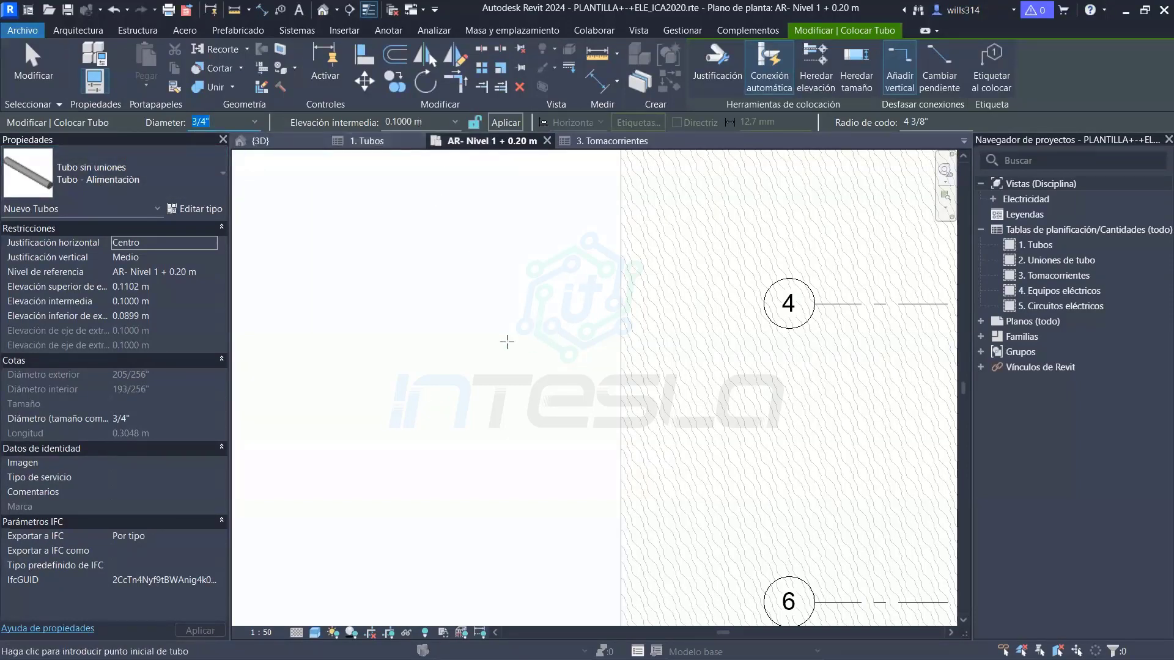
scroll(613, 329, "up", 2)
left_click(341, 337)
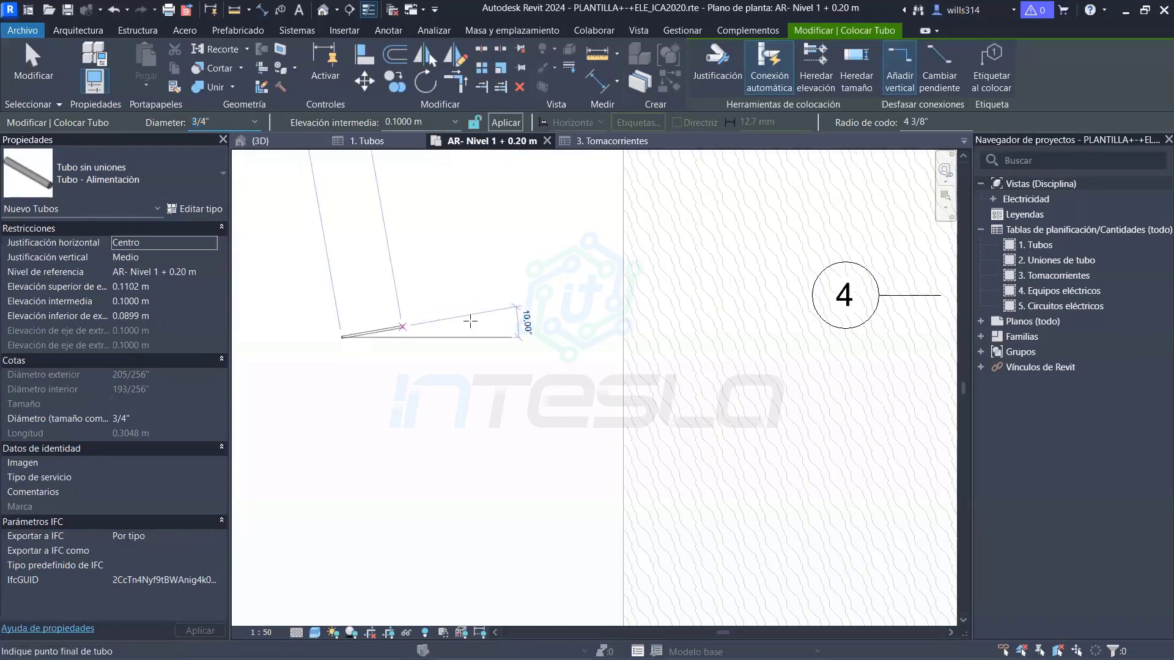
left_click(526, 337)
key("Escape")
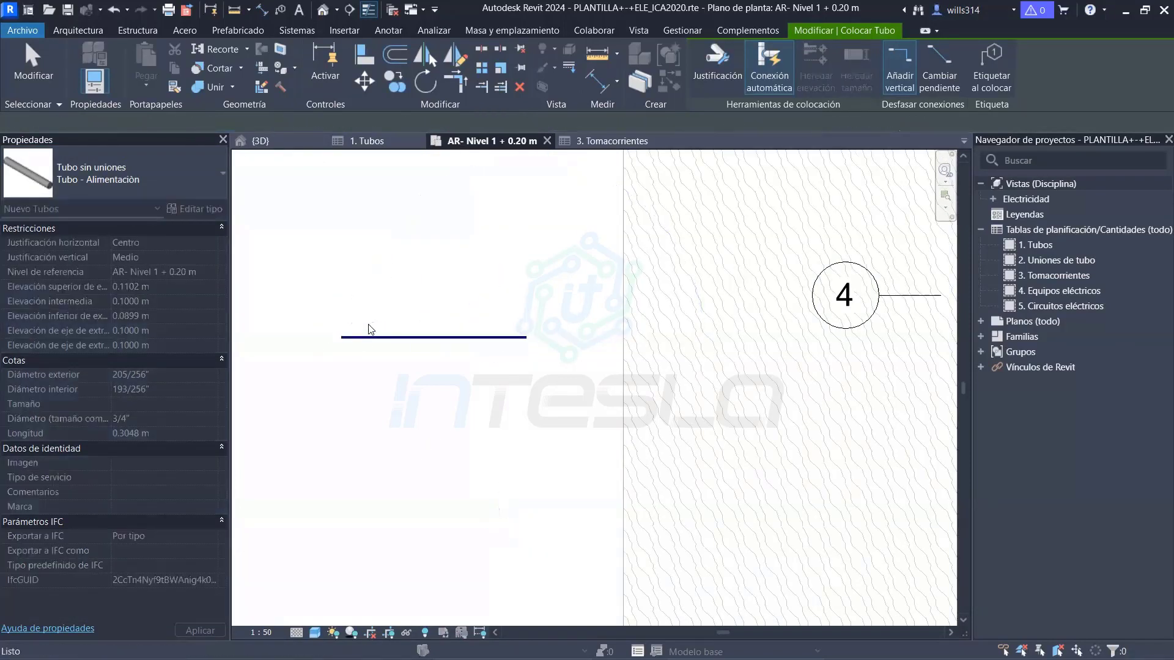
Switch to Tubo - Iluminación and place a yellow run below the blue one
scroll(367, 325, "up", 3)
scroll(386, 343, "down", 1)
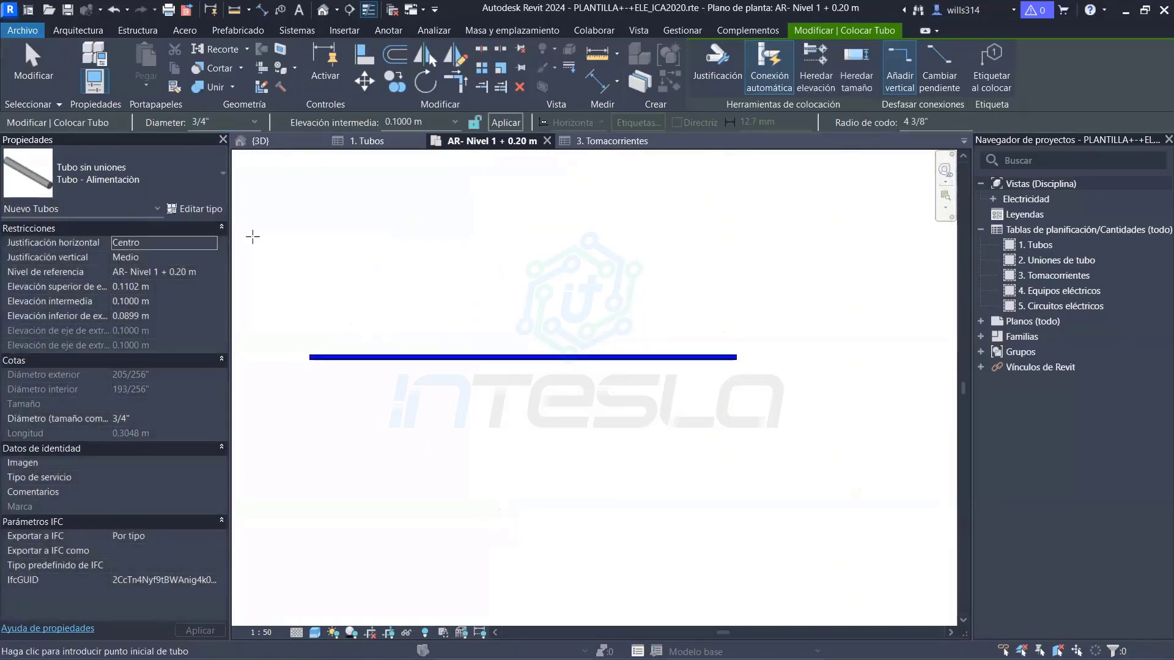
left_click(139, 180)
left_click(90, 370)
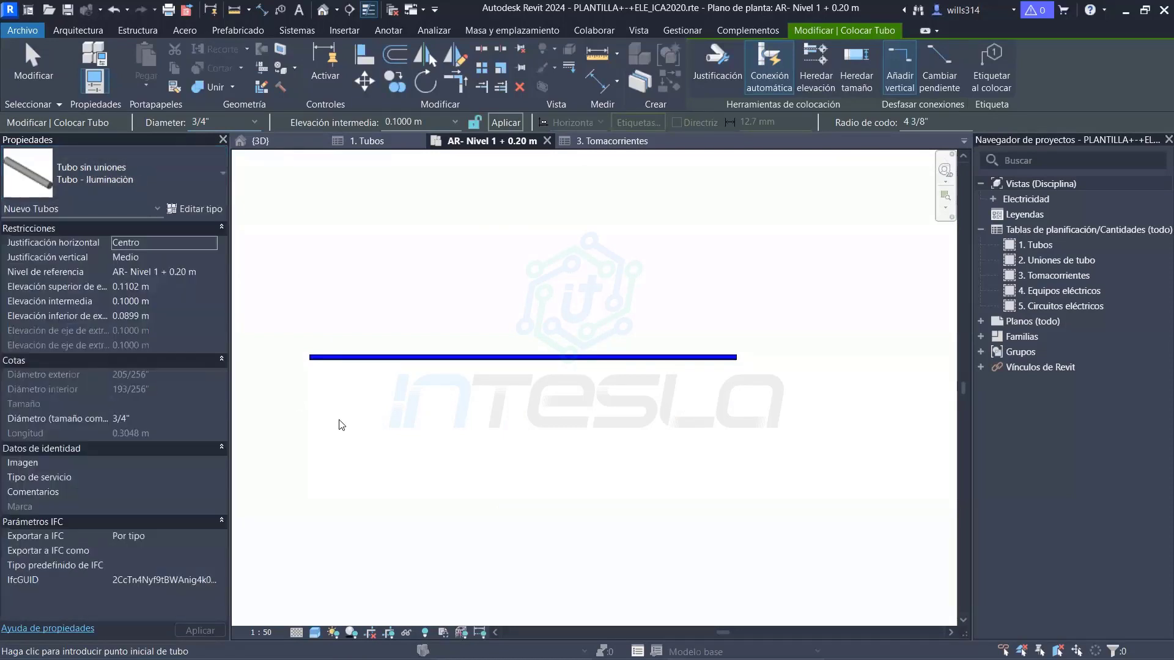
left_click(309, 394)
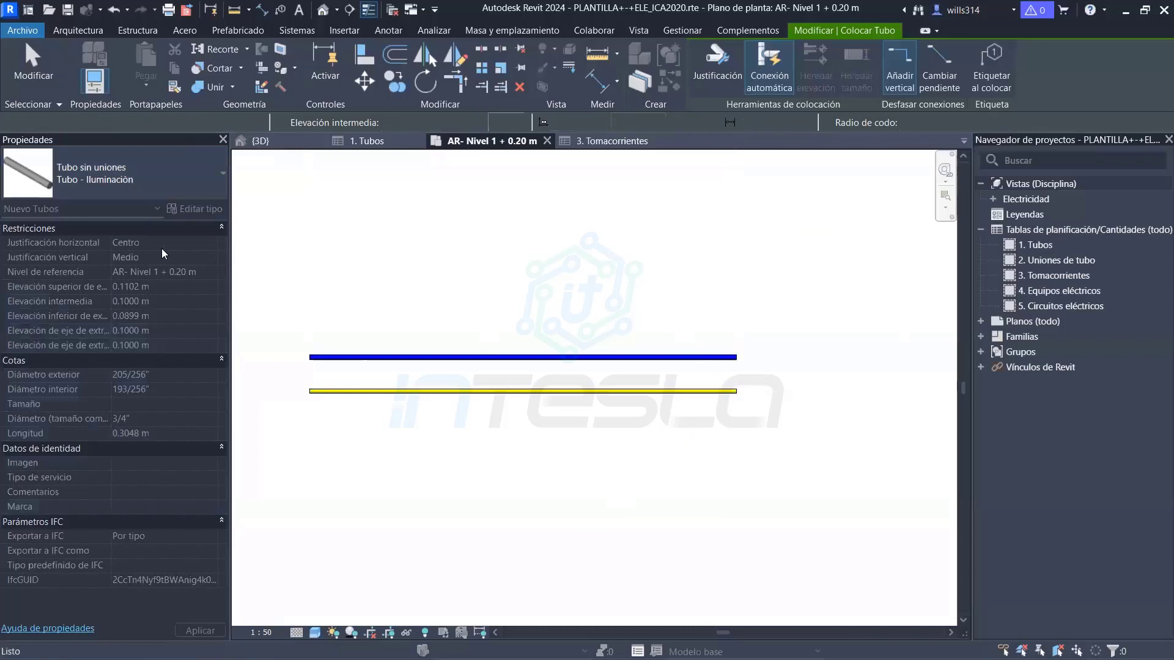
key("Escape")
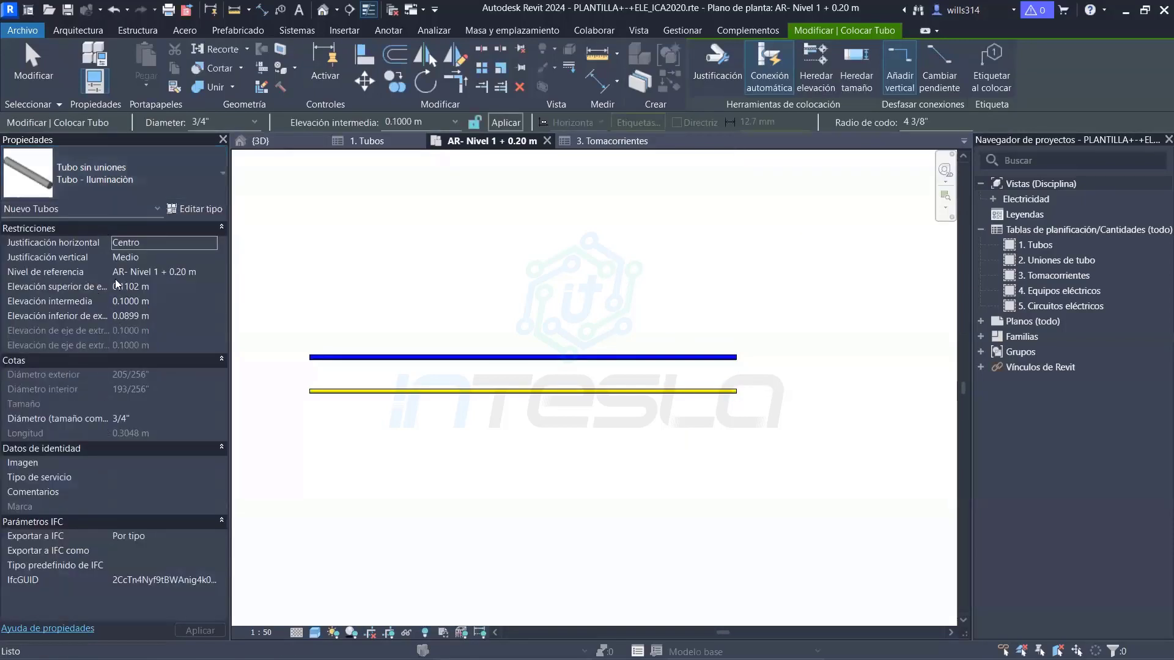
Draw a red Tubo - Tomacorrientes conduit run below the yellow run
left_click(97, 179)
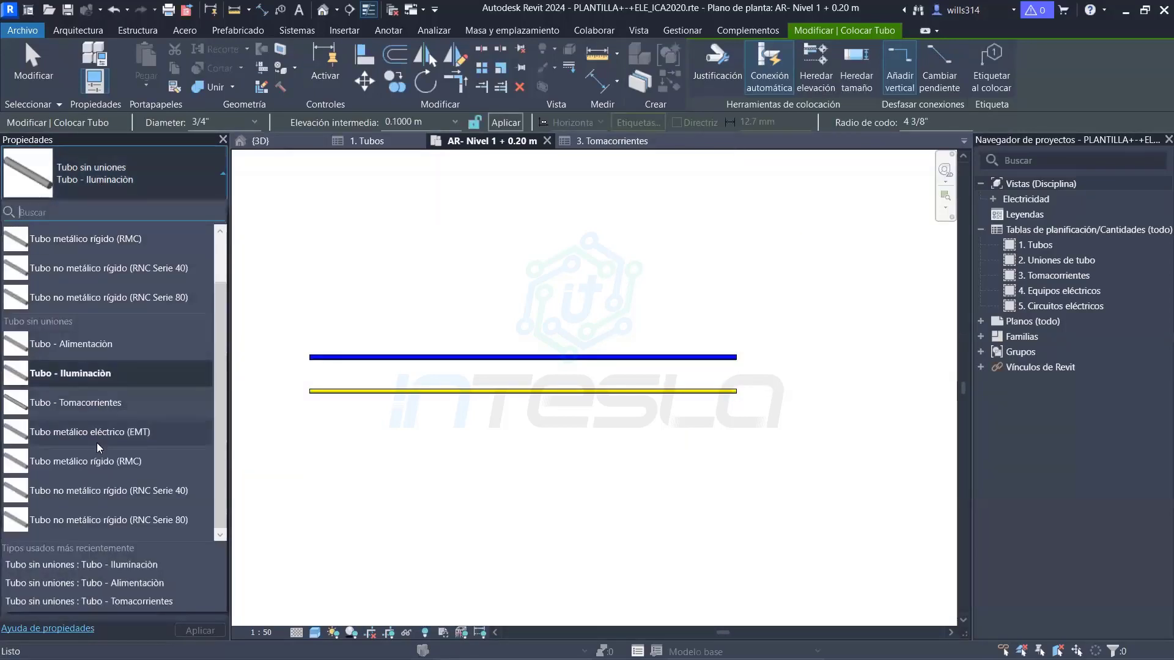
left_click(92, 401)
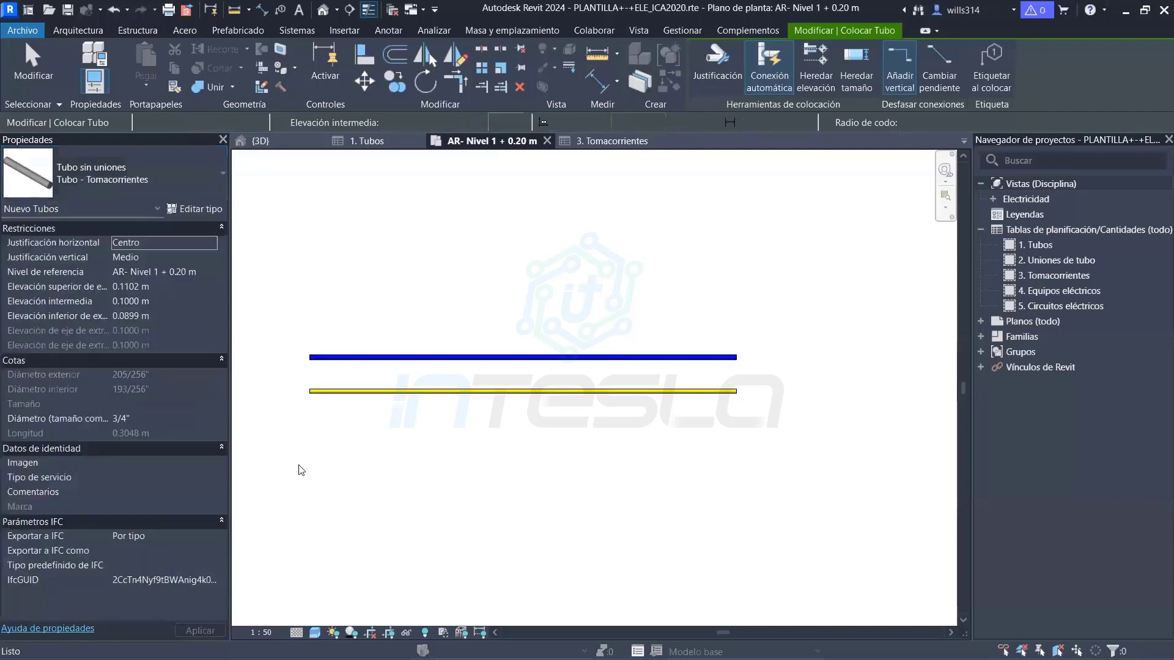
left_click(310, 430)
left_click(737, 429)
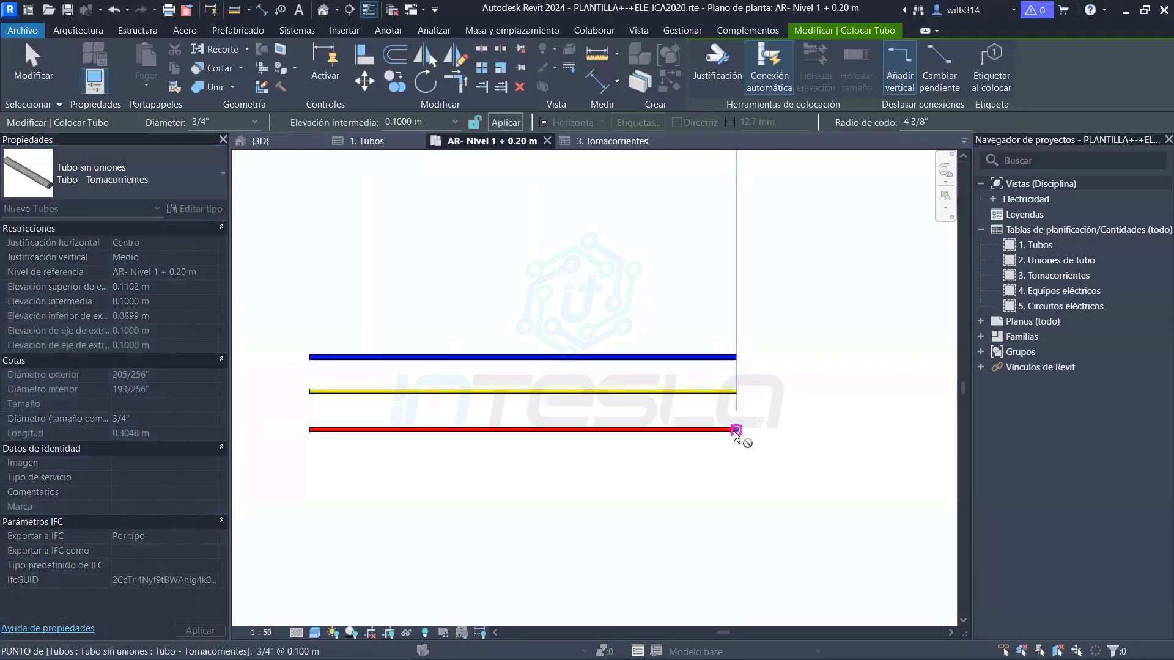
key("Escape")
key("Escape")
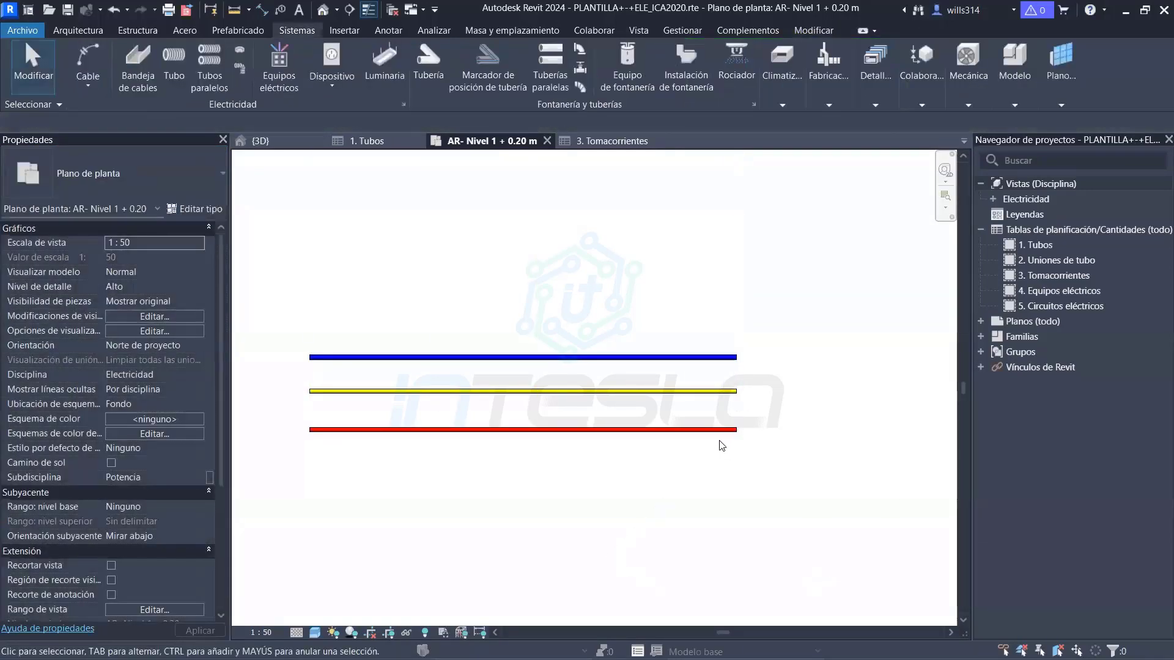
Check the red conduit's available diameters without changing them, then deselect it
left_click(526, 430)
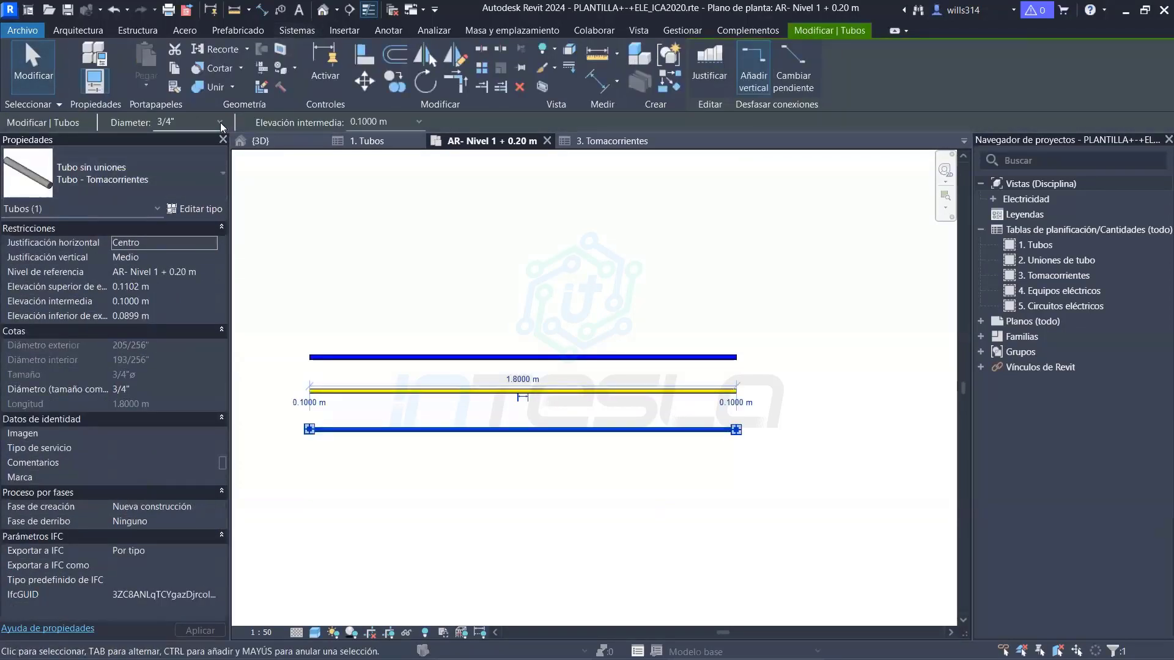
left_click(221, 127)
left_click(184, 158)
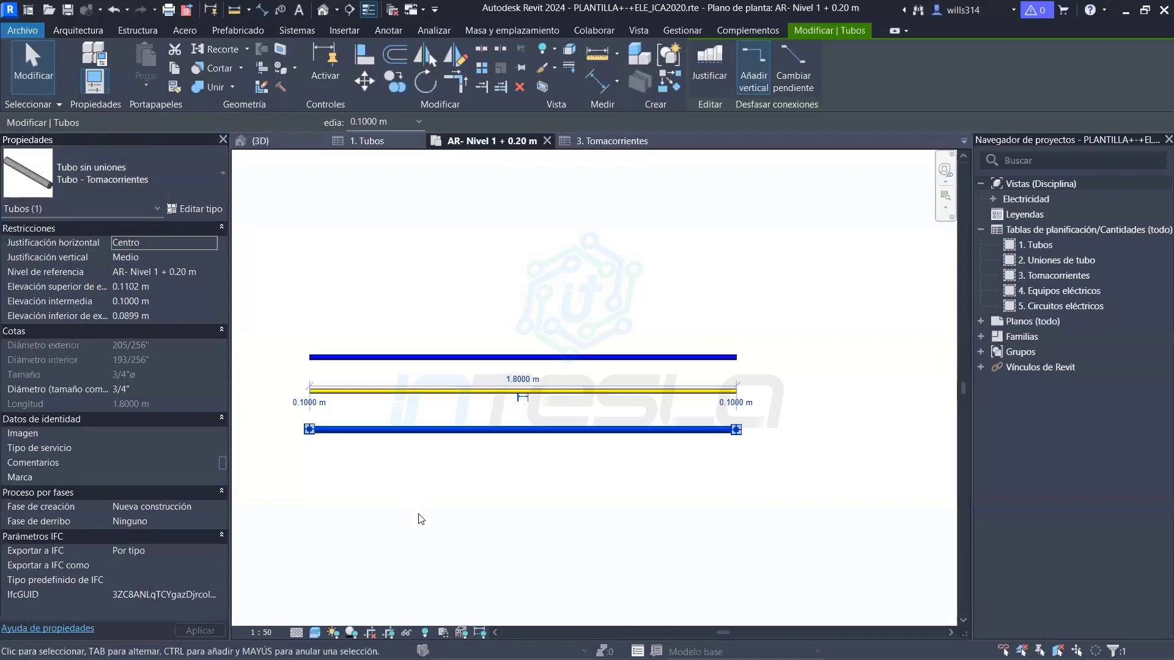
left_click(420, 519)
scroll(795, 456, "up", 2)
scroll(801, 428, "up", 2)
scroll(831, 372, "up", 1)
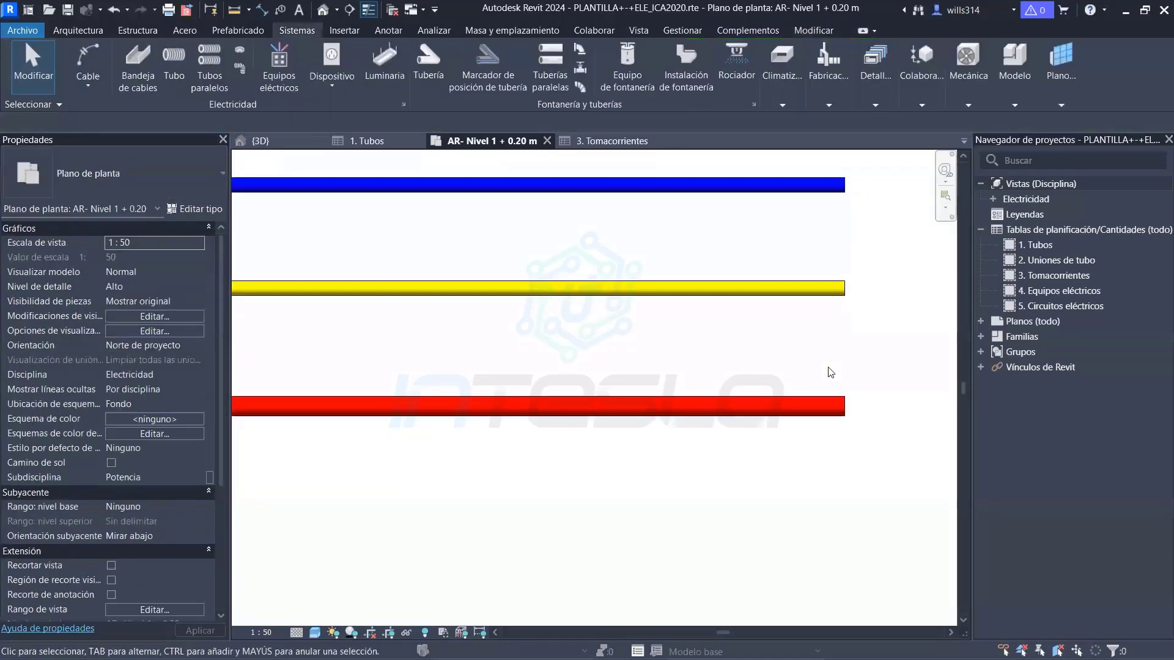
scroll(830, 372, "down", 3)
scroll(742, 306, "down", 2)
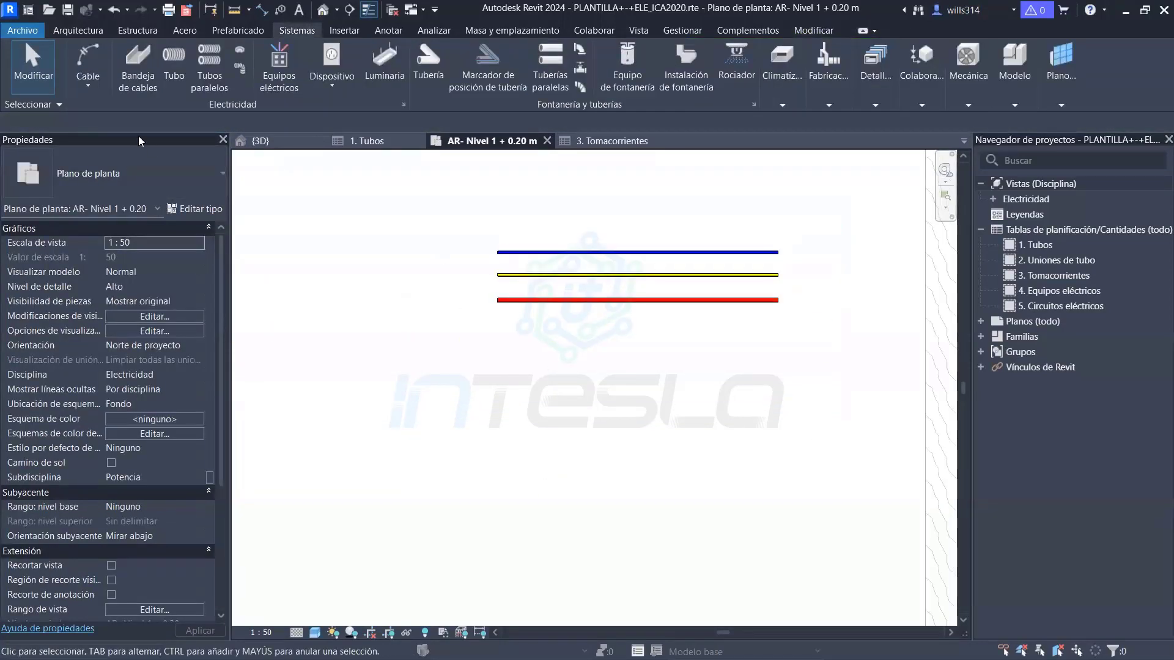
Draw a red conduit right, down, left and back up through its first segment
left_click(174, 61)
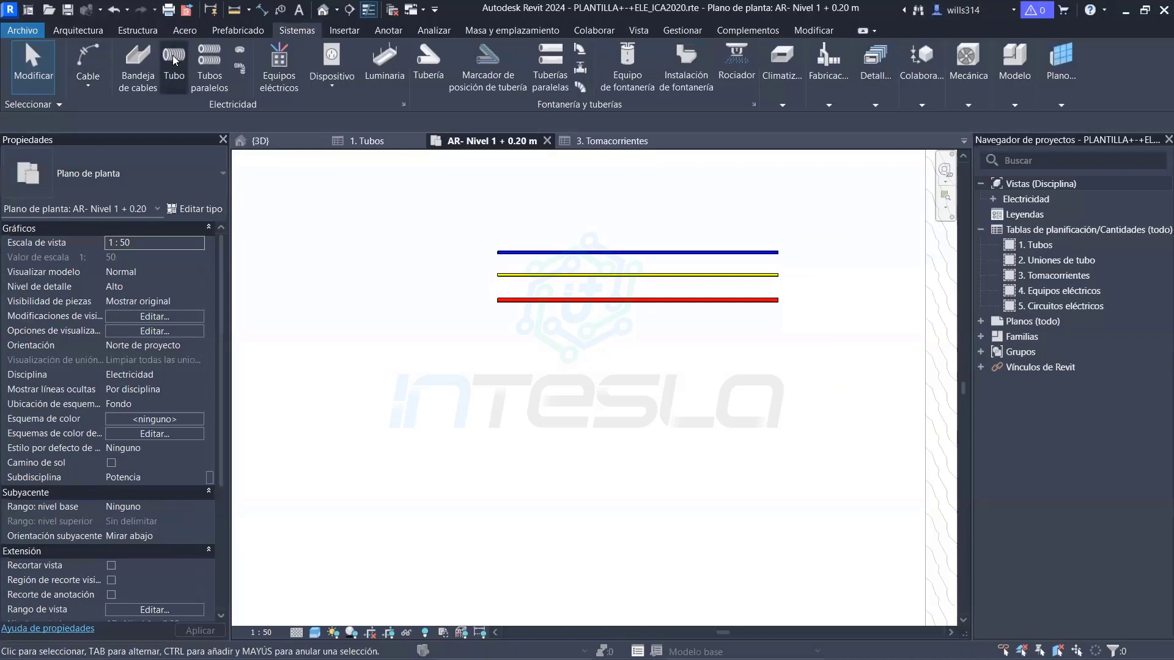
left_click(499, 356)
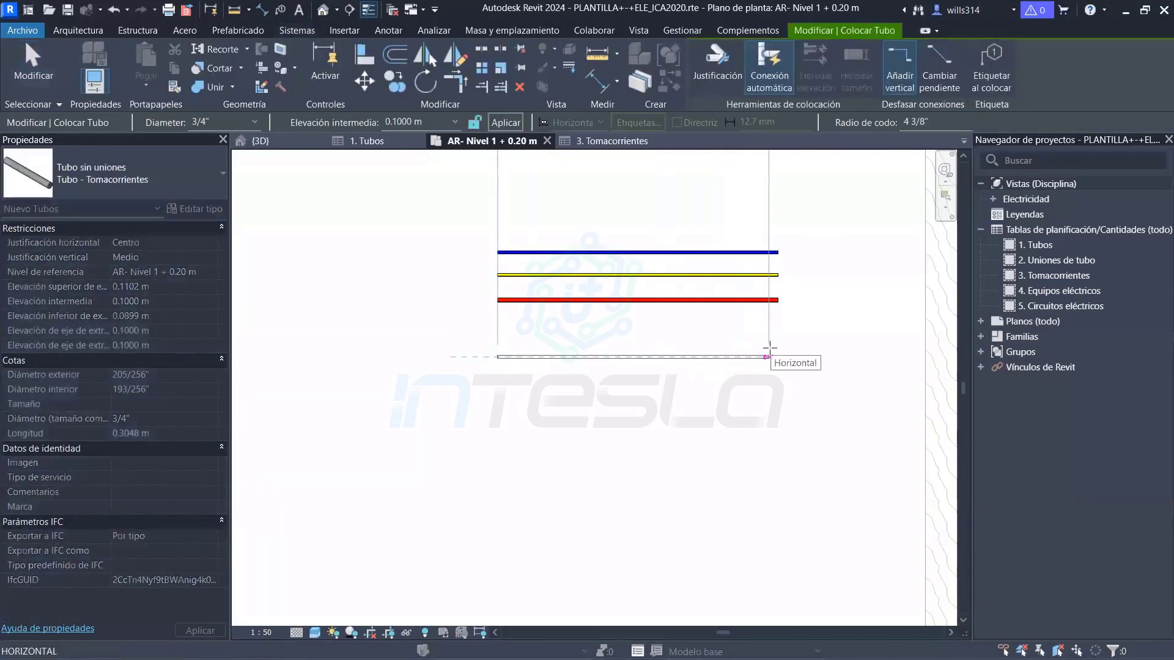
left_click(769, 350)
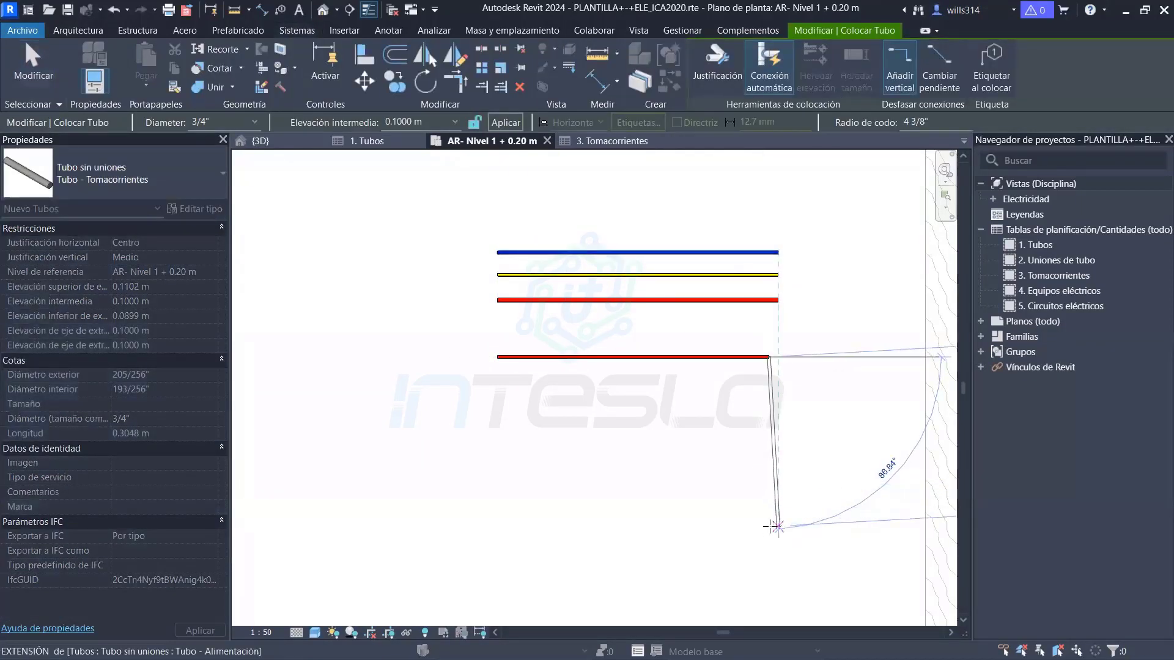
left_click(770, 527)
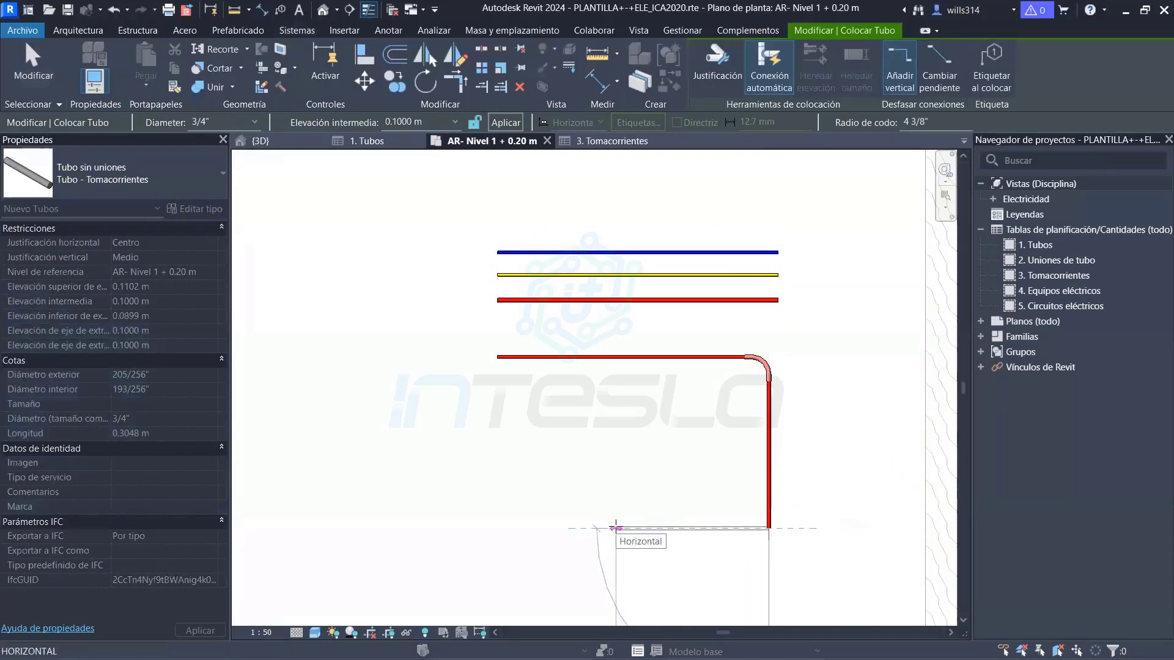
left_click(616, 527)
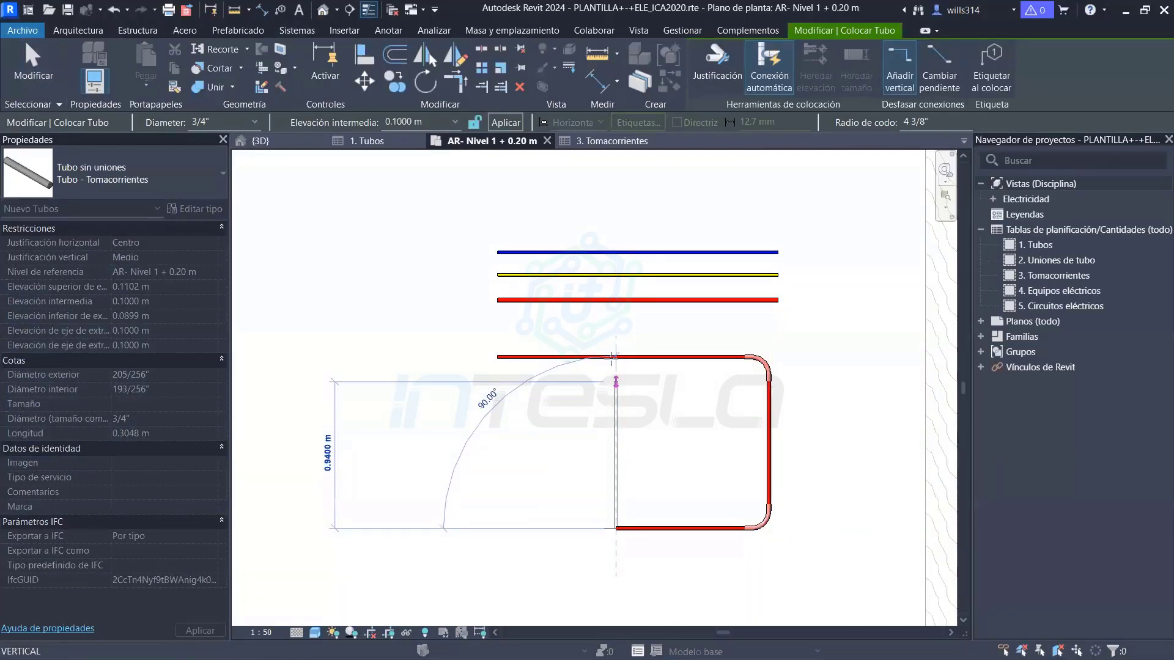
scroll(614, 323, "up", 2)
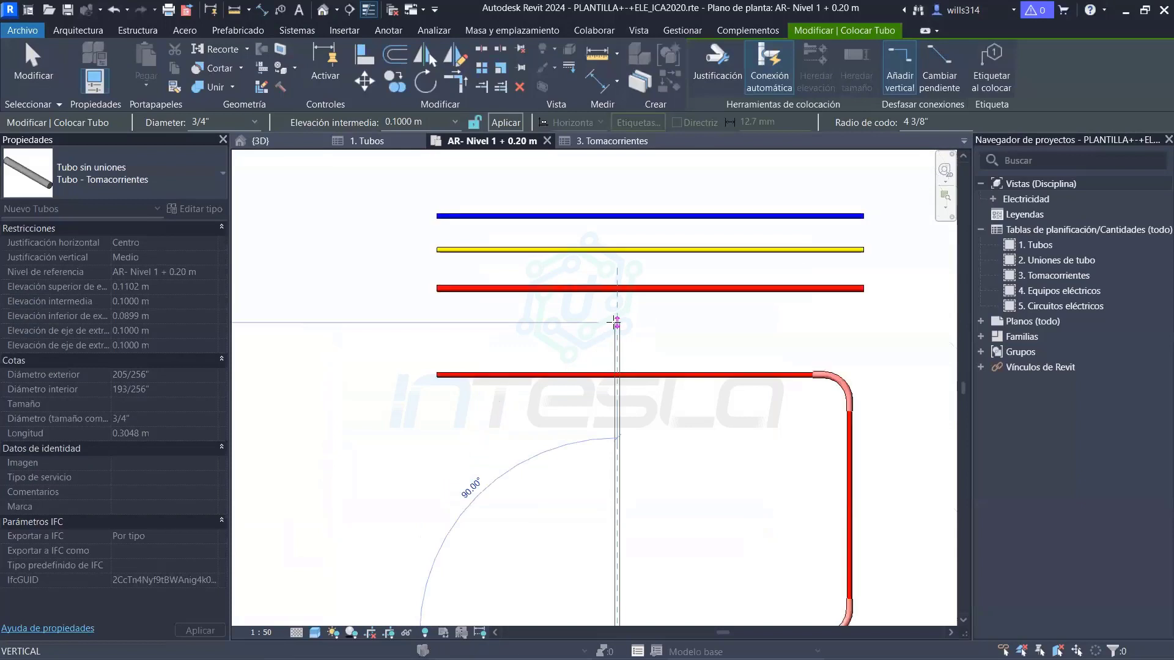
left_click(617, 313)
key("Escape")
key("Escape")
Zoom and pan to inspect the new conduit cross junction fitting
scroll(616, 399, "up", 2)
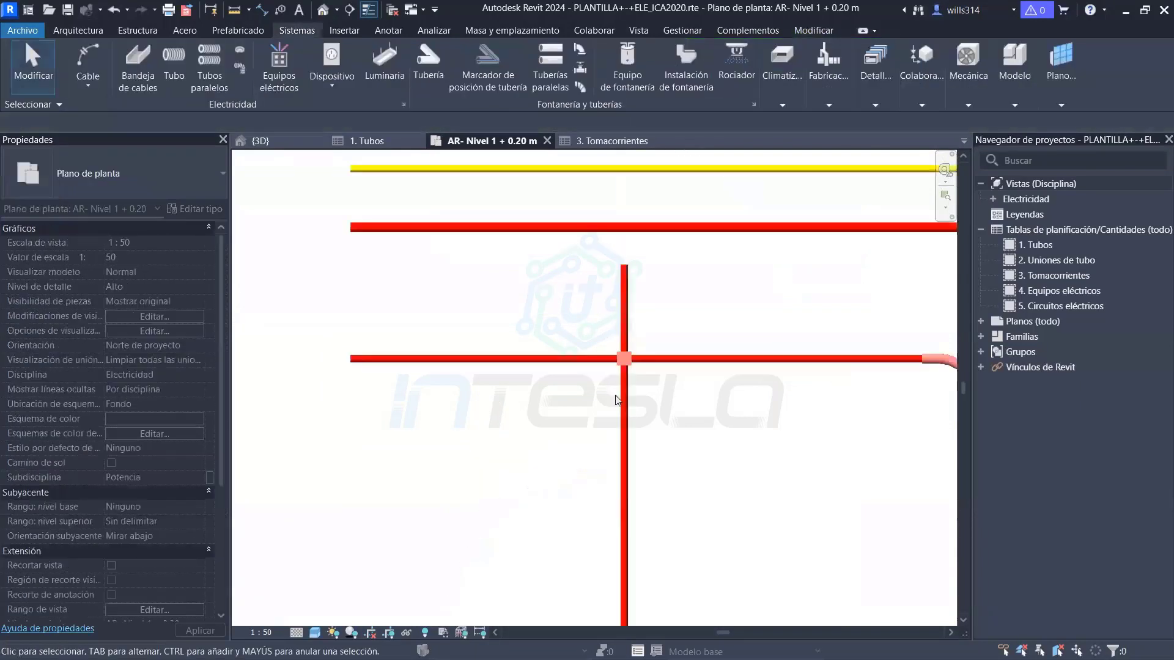
scroll(636, 360, "down", 4)
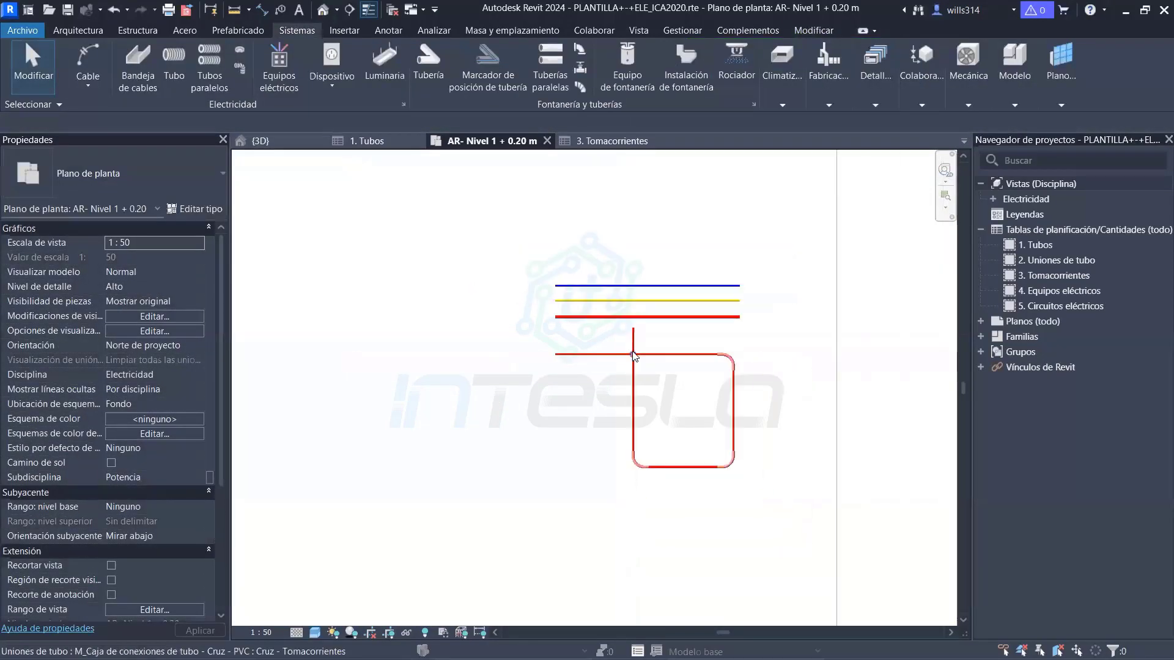
middle_click_drag(634, 357, 598, 370)
scroll(599, 370, "up", 1)
scroll(599, 368, "up", 1)
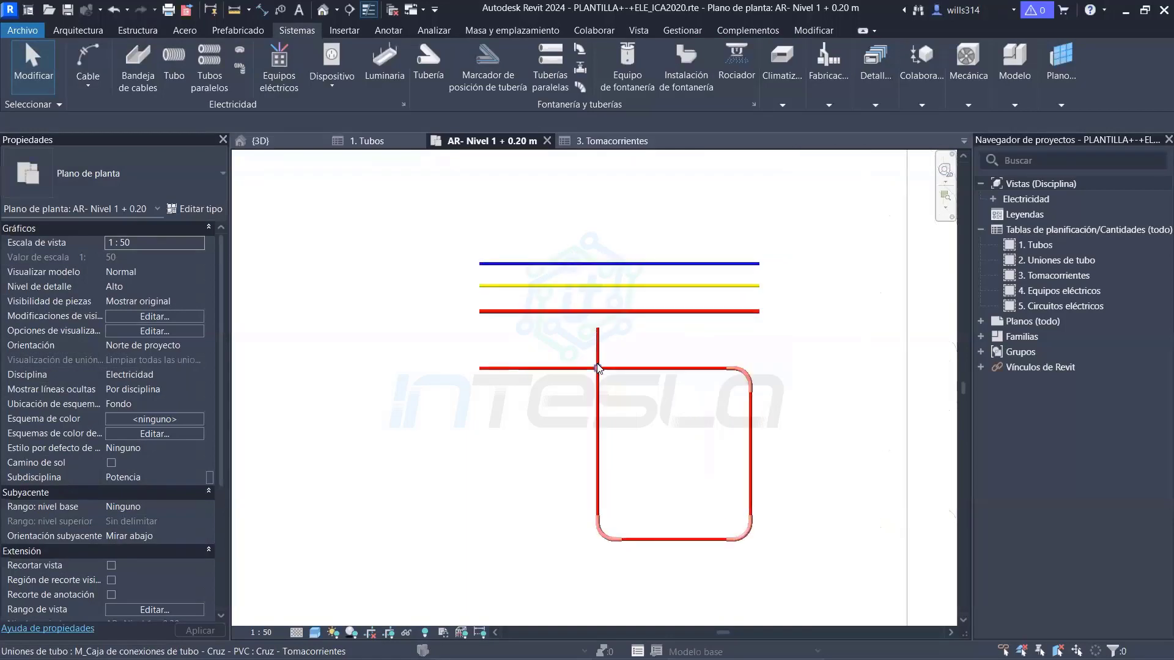
scroll(598, 369, "down", 1)
scroll(601, 369, "down", 4)
scroll(605, 375, "up", 2)
scroll(612, 385, "up", 2)
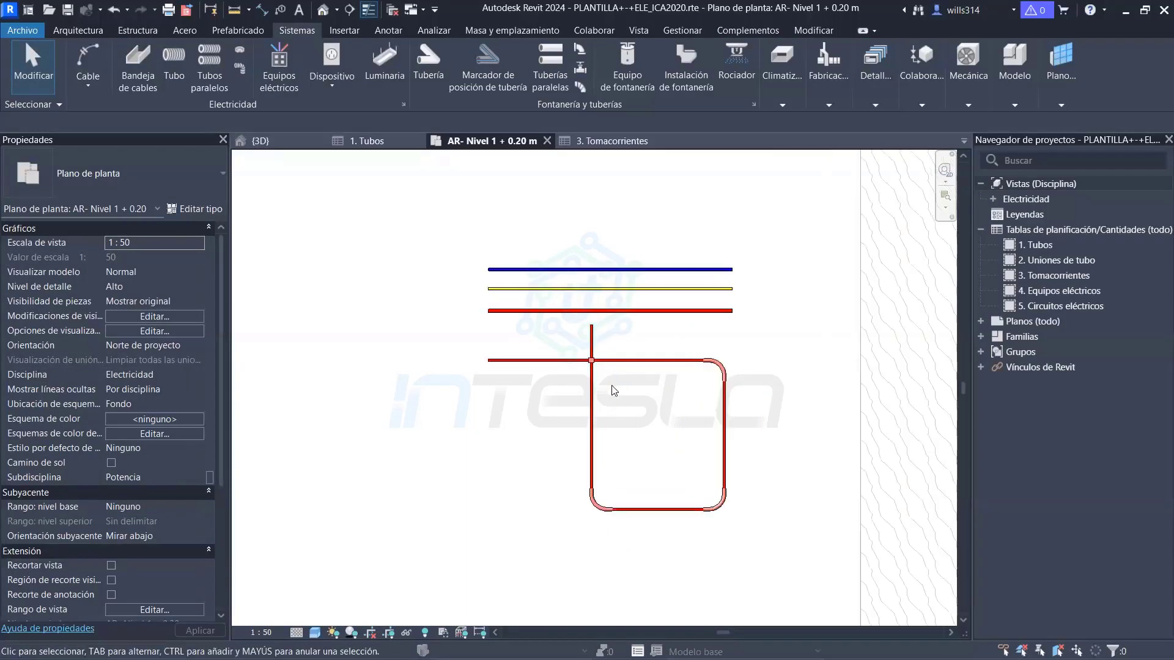
scroll(520, 398, "down", 3)
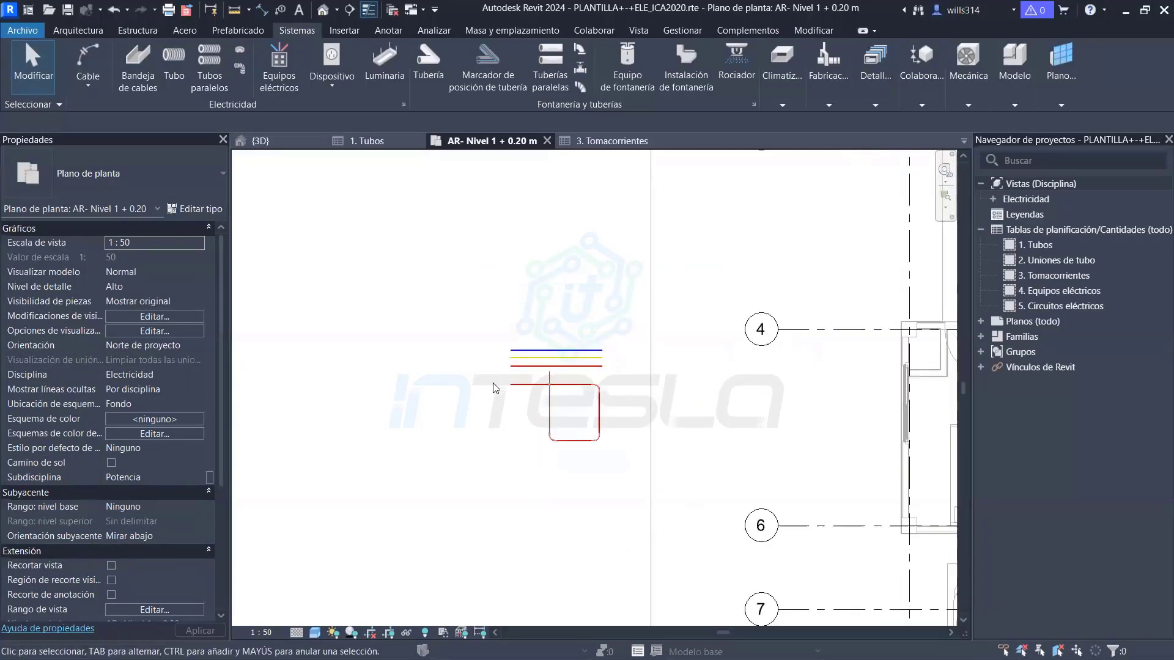
Pan past grids 4, 6 and 7 and zoom in on the room's two double wall outlets
scroll(495, 389, "down", 1)
scroll(477, 393, "up", 2)
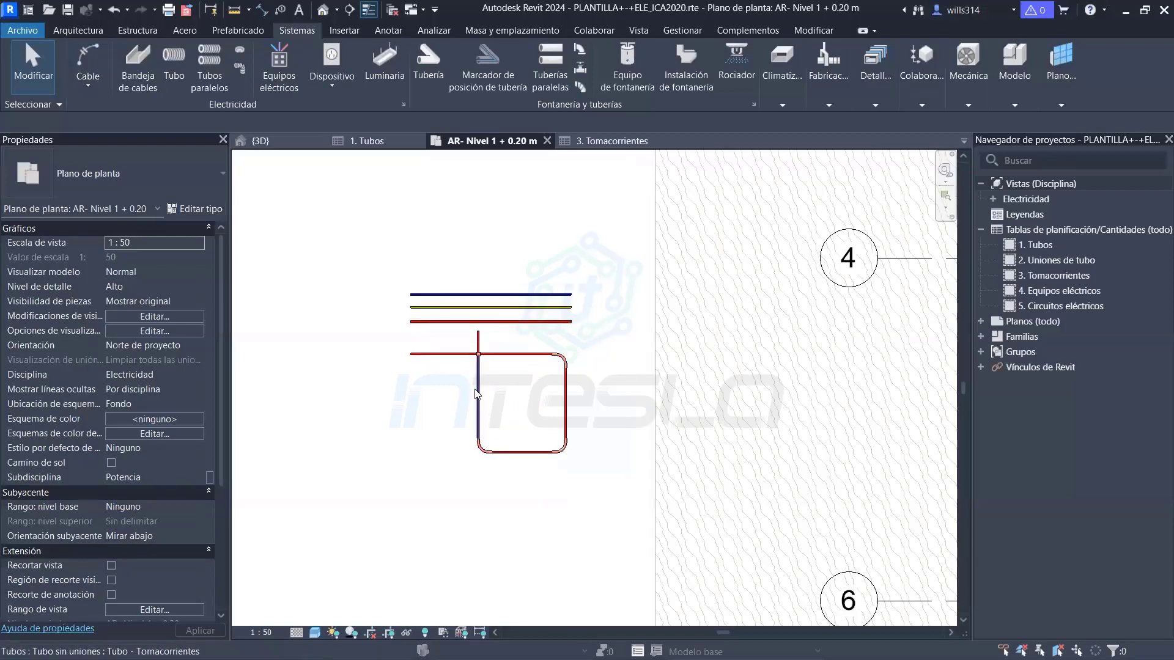
scroll(397, 361, "down", 3)
middle_click_drag(618, 403, 532, 302)
middle_click_drag(673, 428, 564, 320)
middle_click_drag(727, 446, 563, 318)
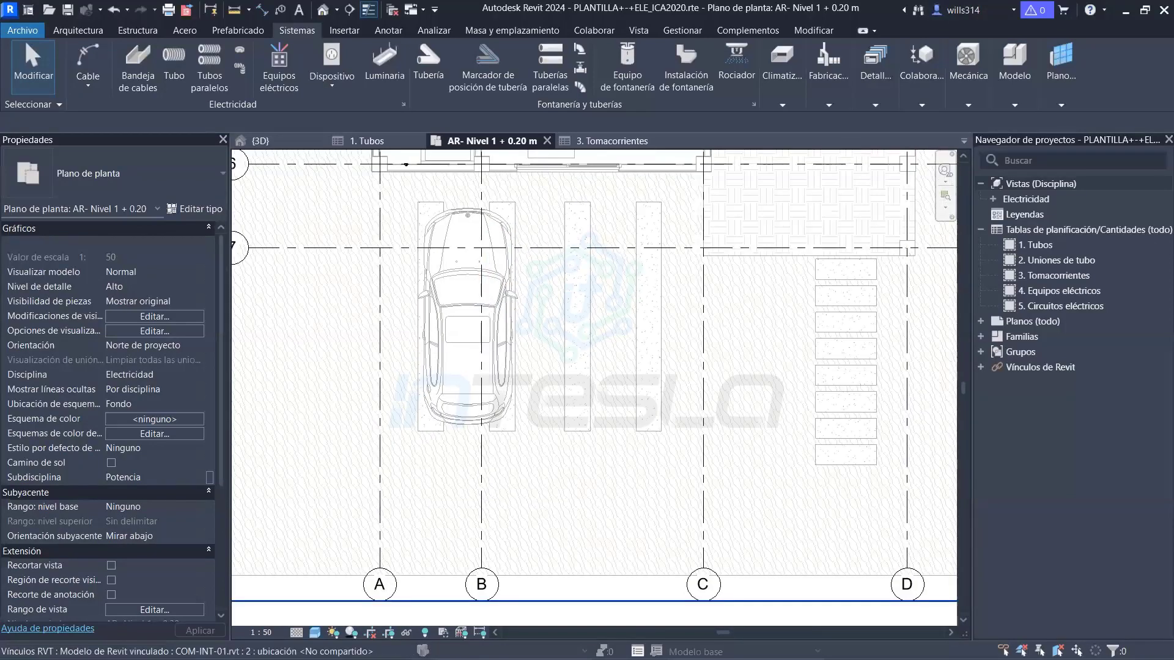
middle_click_drag(472, 110, 472, 393)
scroll(434, 468, "up", 2)
scroll(433, 468, "up", 2)
scroll(433, 468, "up", 2)
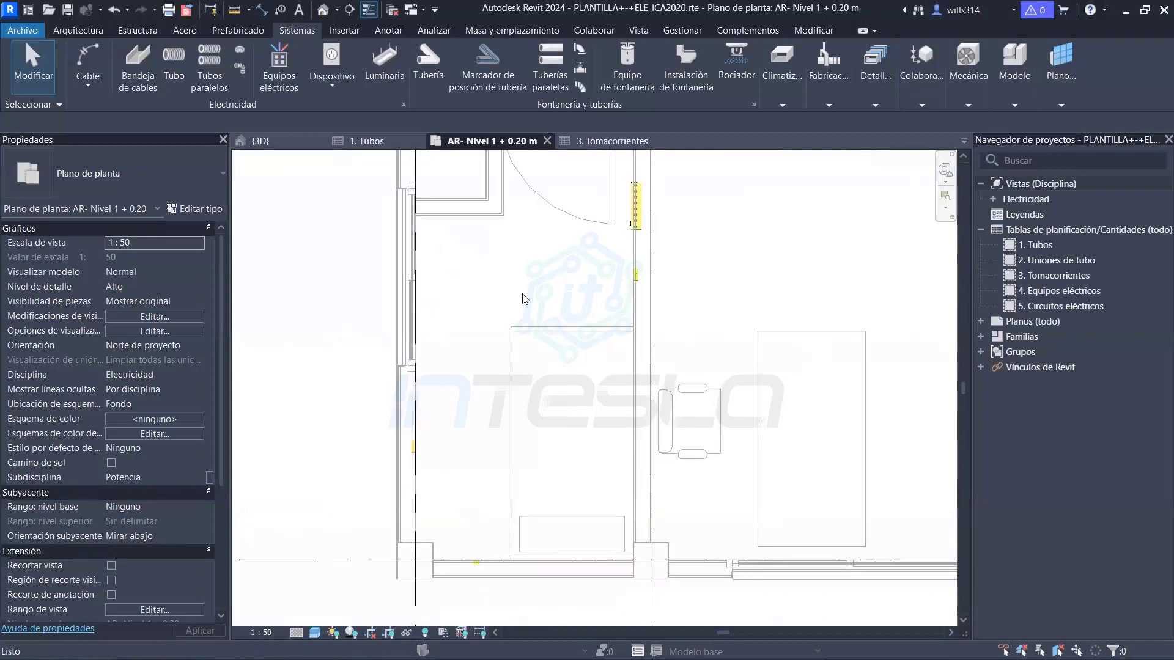
scroll(532, 401, "up", 3)
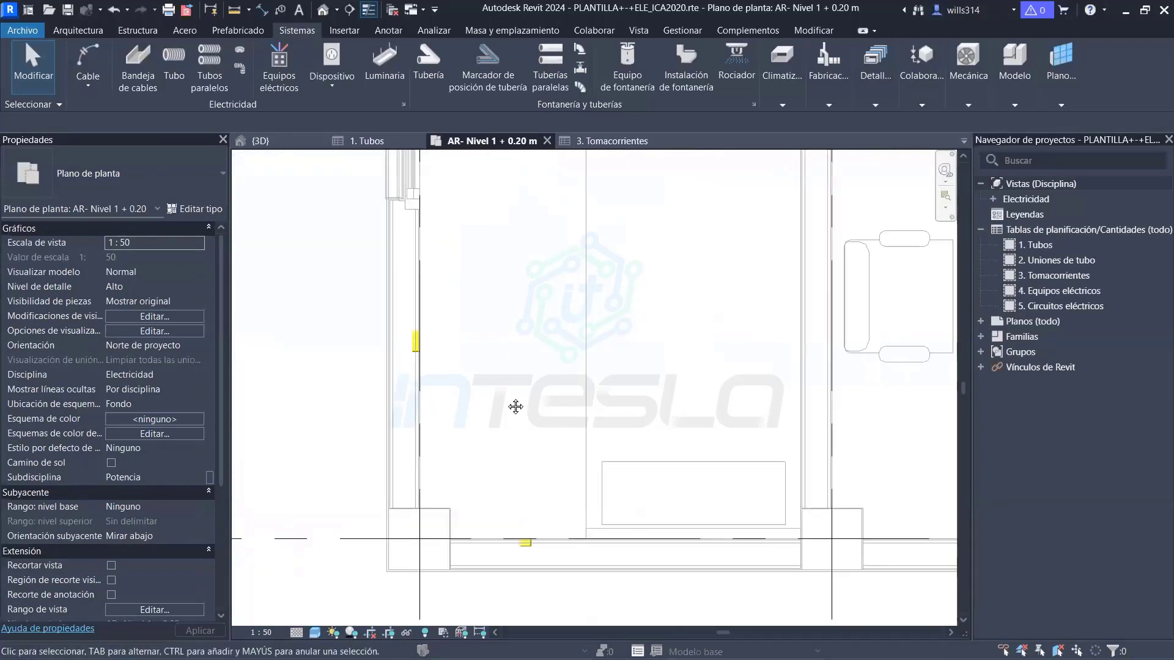
middle_click_drag(515, 407, 539, 424)
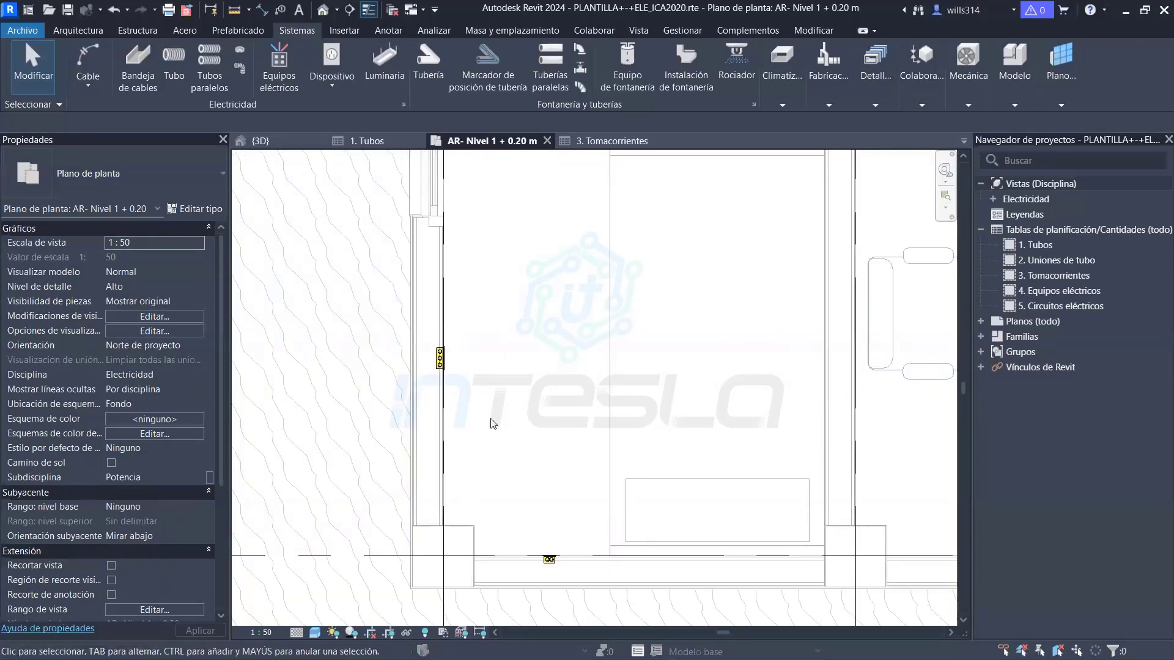
Start a 5/8" Tubo - Tomacorrientes conduit and pan to grids 6, 7 and the red conduits
left_click(160, 97)
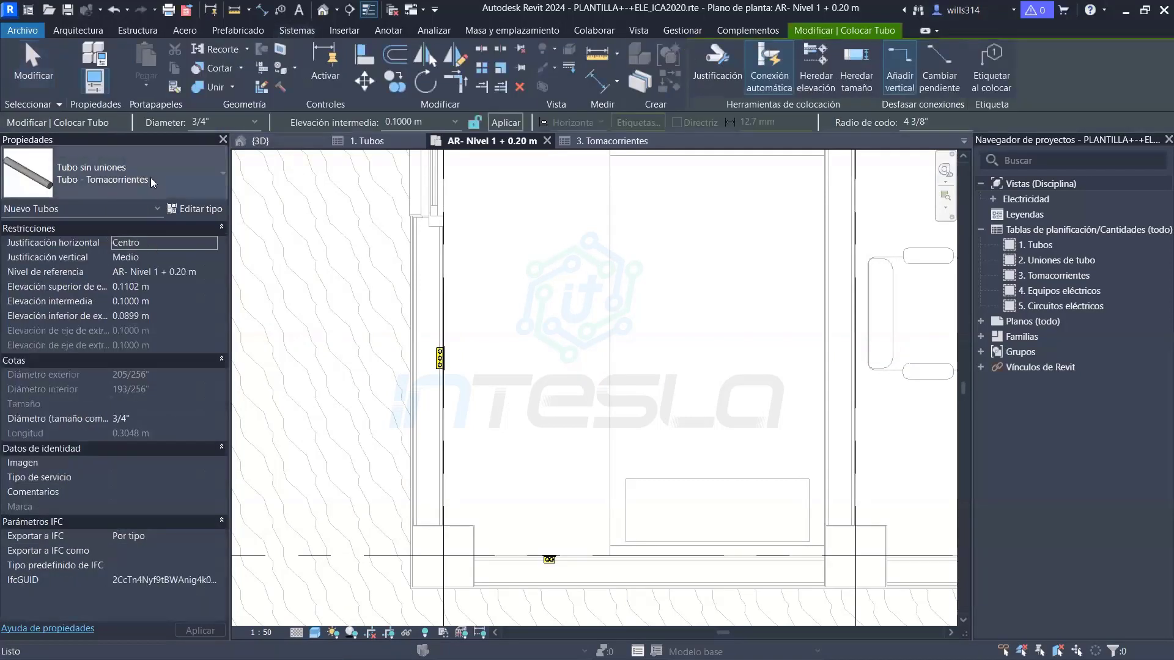
left_click(257, 123)
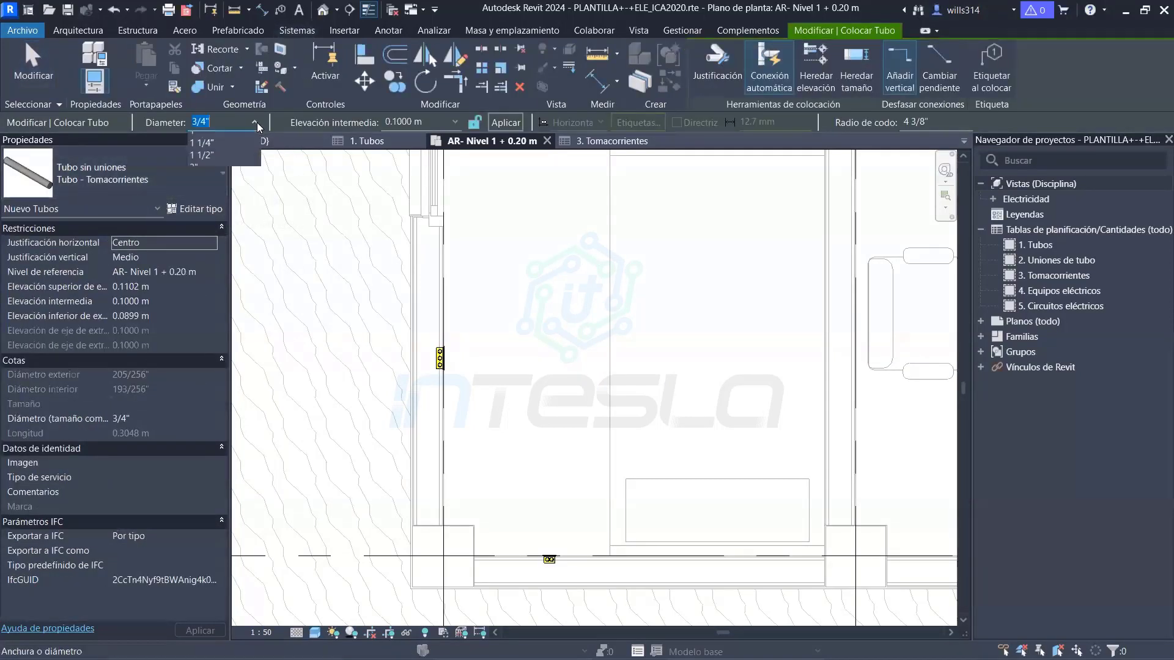
left_click(199, 138)
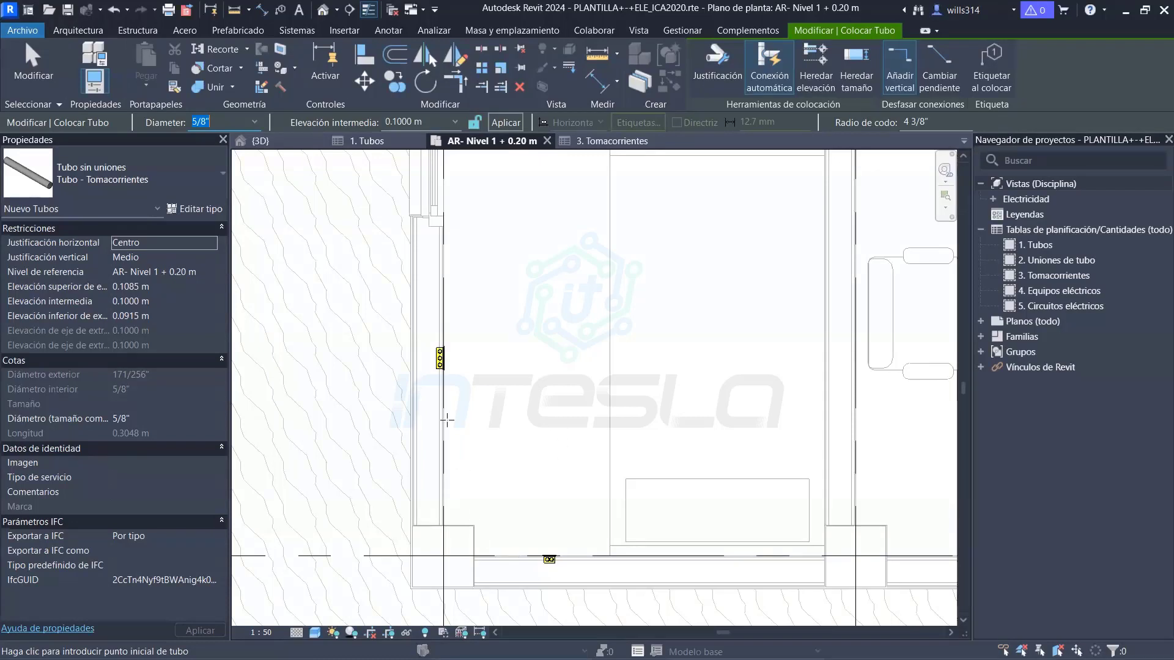
middle_click_drag(471, 322, 456, 439)
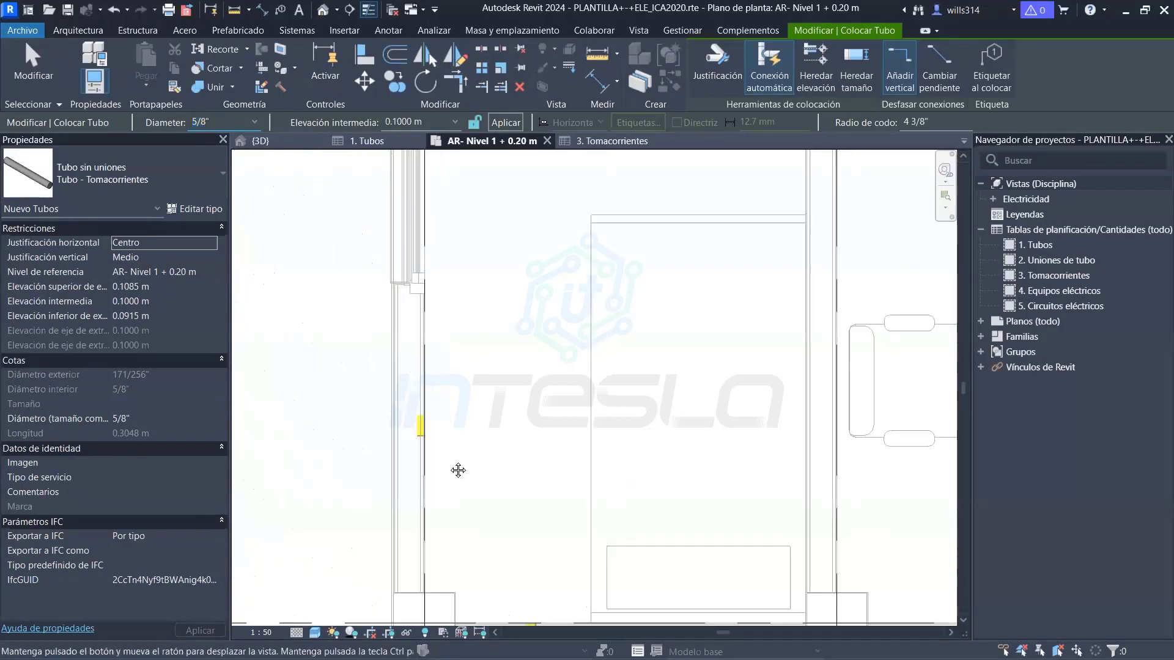
scroll(605, 333, "down", 1)
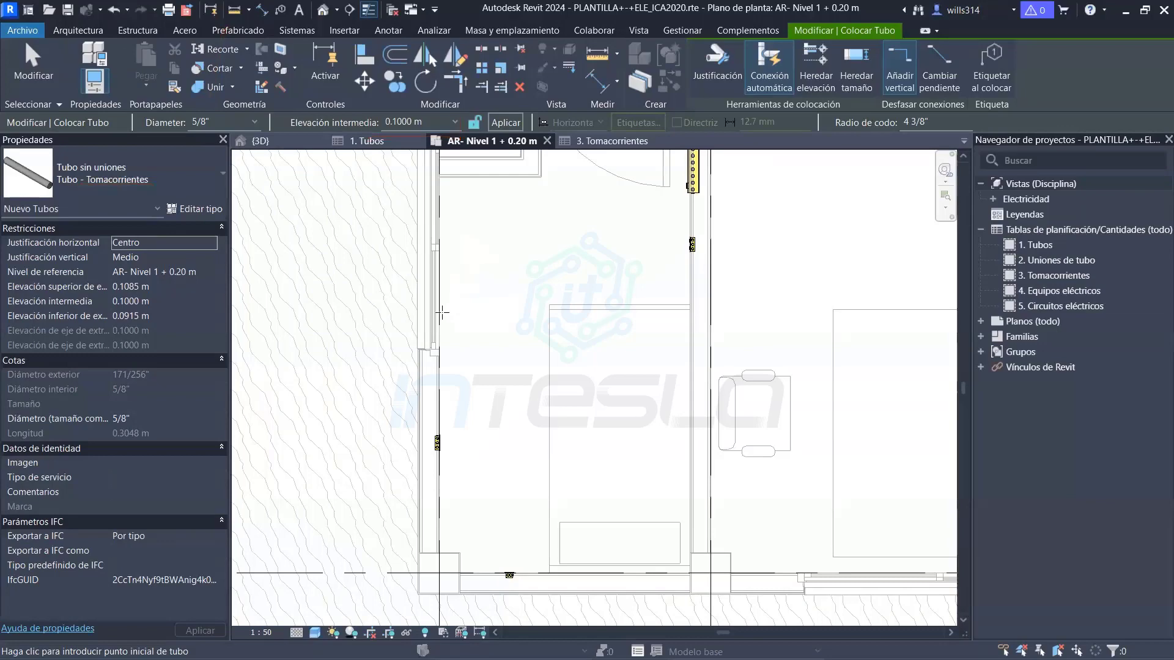
middle_click_drag(541, 335, 595, 338)
scroll(595, 338, "down", 3)
middle_click_drag(407, 381, 599, 337)
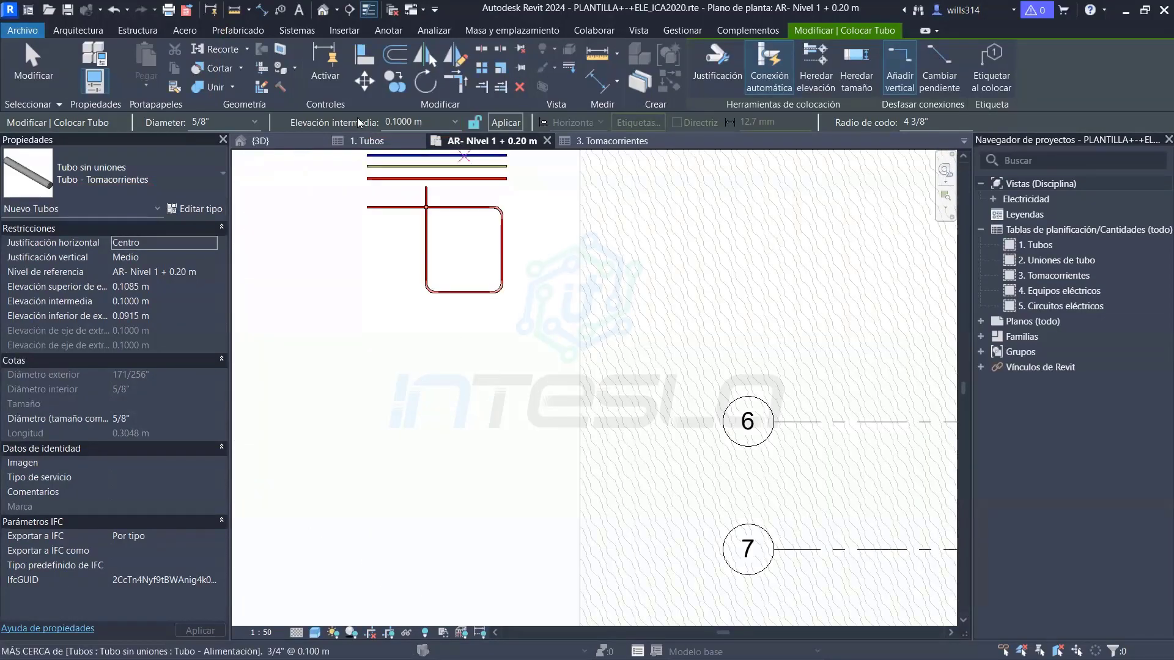
middle_click_drag(416, 408, 485, 394)
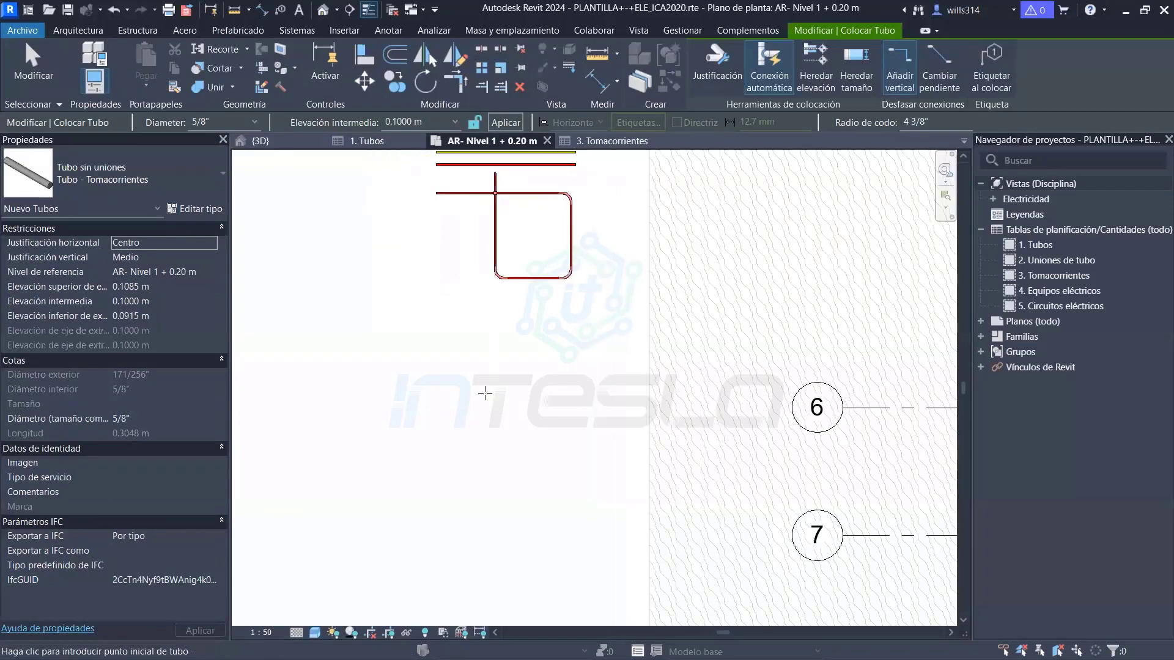
left_click(302, 467)
left_click(727, 466)
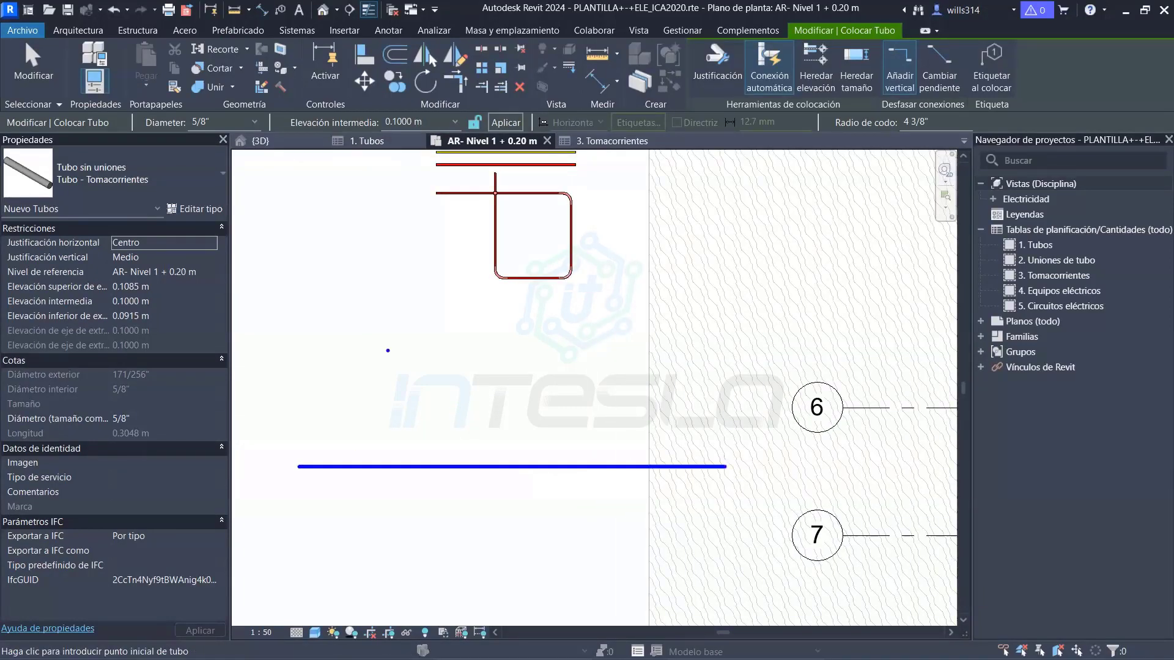
left_click(306, 346)
left_click(755, 345)
type("ar")
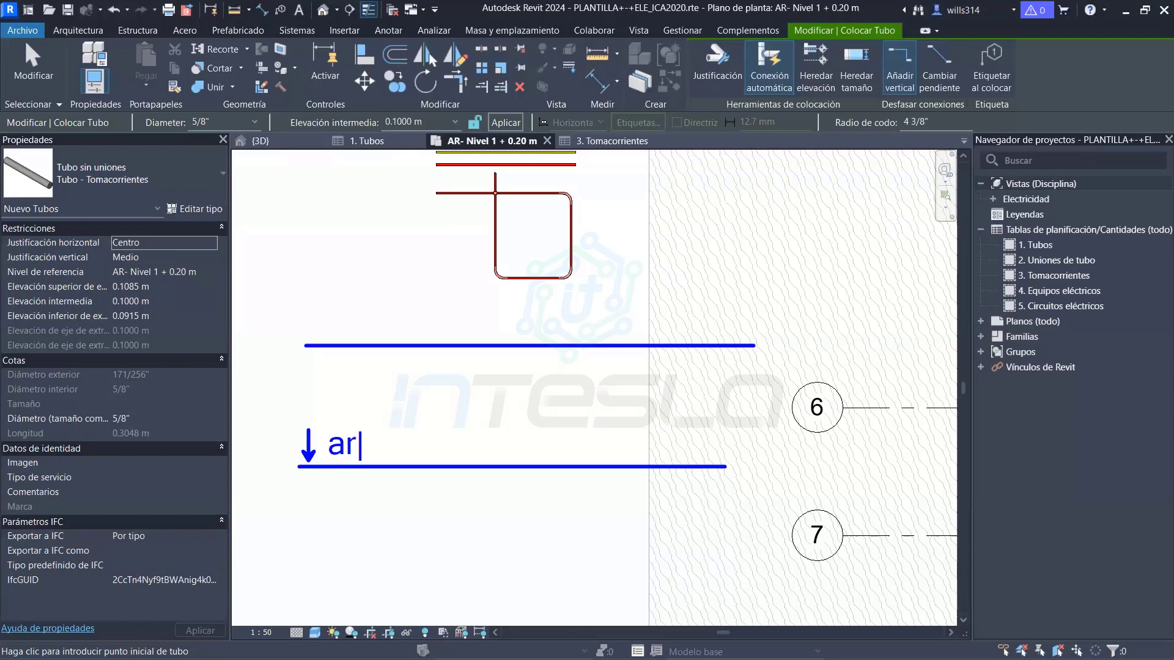
type(" 01")
left_click_drag(304, 344, 304, 316, "ctrl+shift")
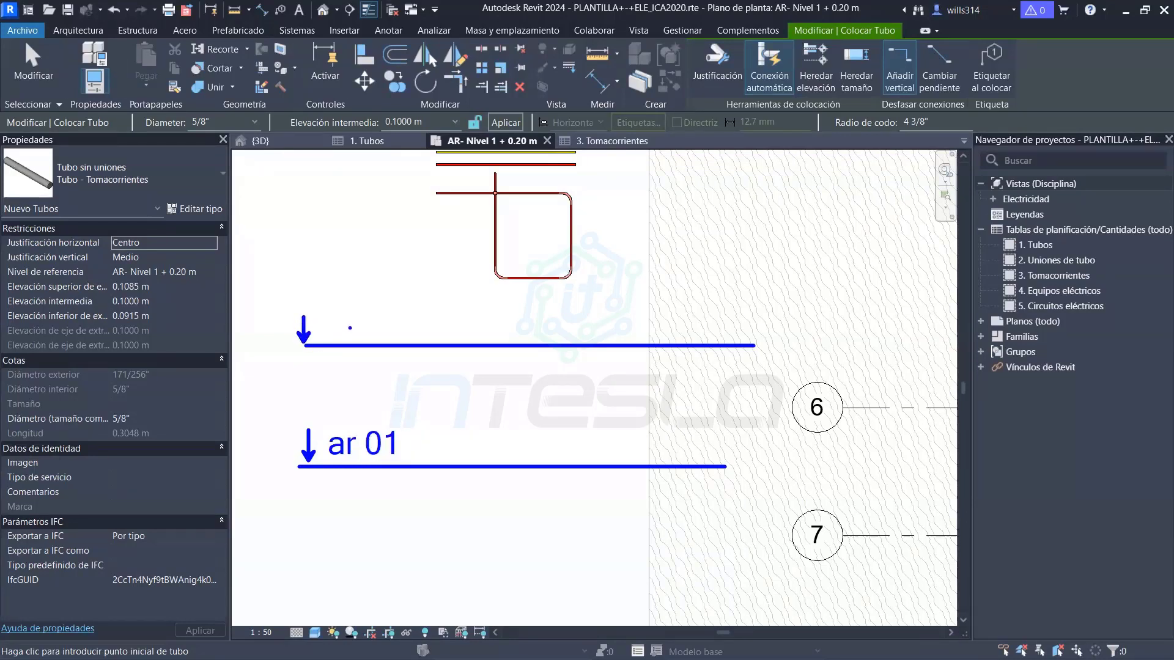
type("t")
type("AR ")
type("02")
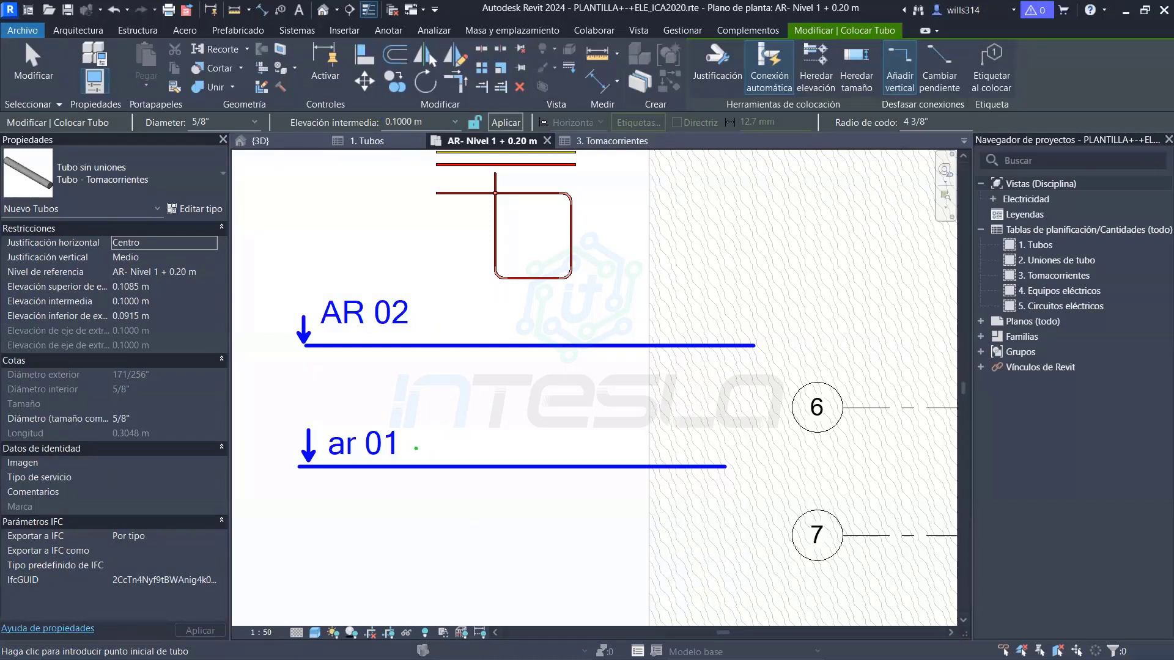
left_click_drag(413, 452, 714, 451)
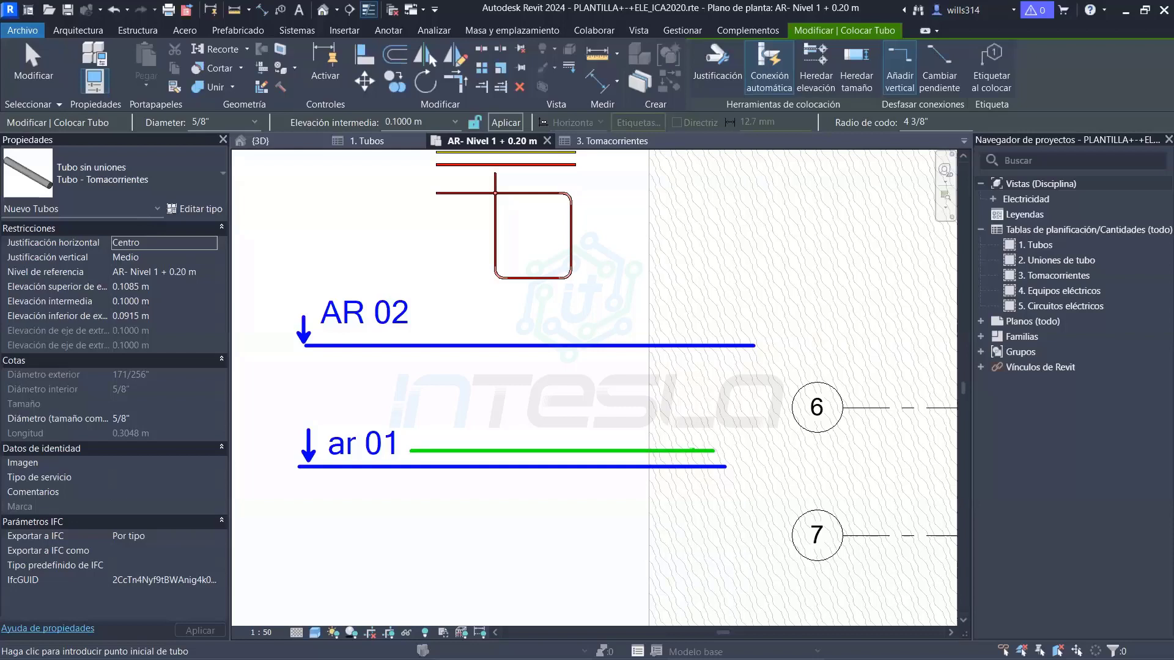
mouse_move(407, 101)
left_mouse_down()
mouse_move(374, 141)
mouse_move(421, 110)
left_mouse_up()
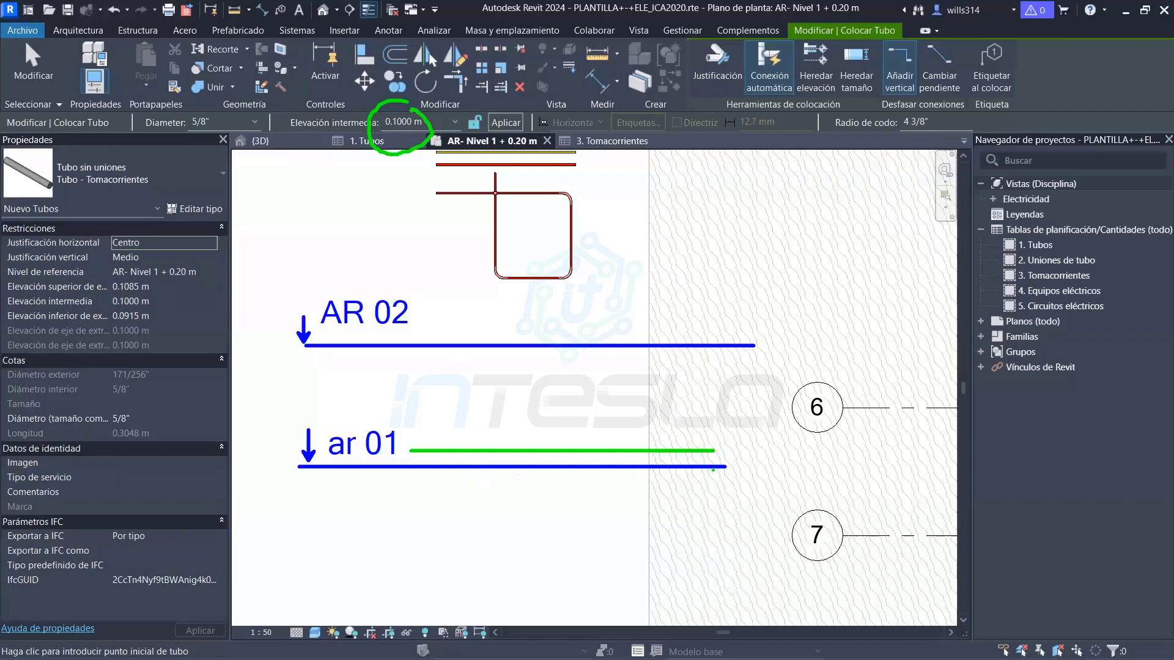
left_click_drag(713, 470, 769, 473)
left_click_drag(406, 486, 560, 491)
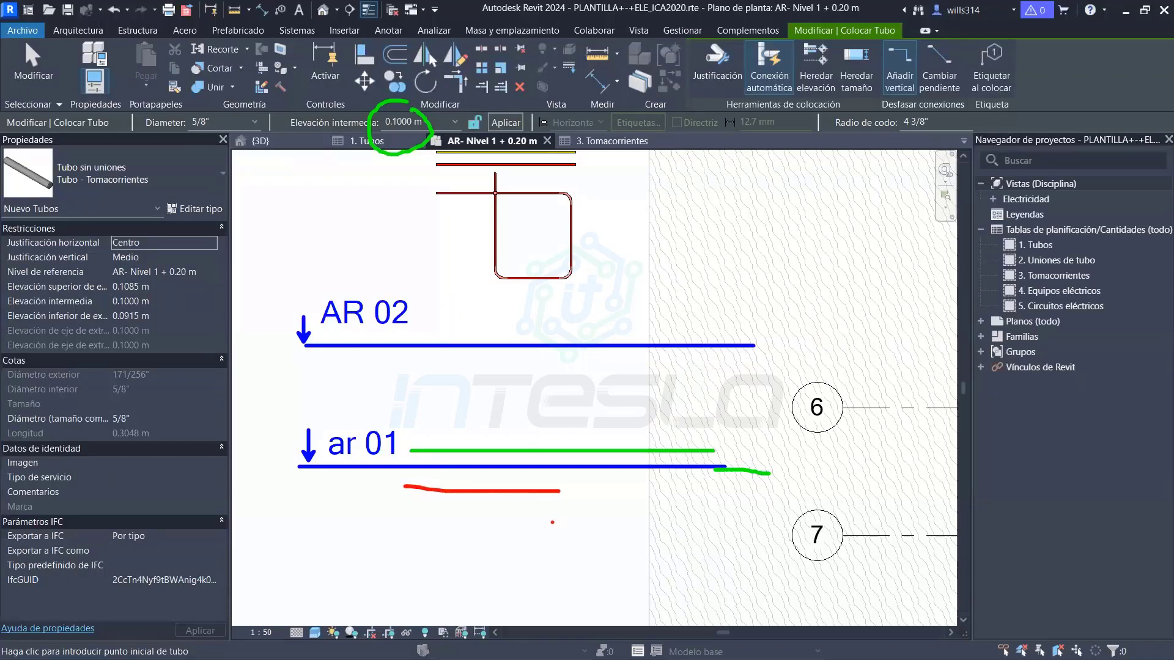
key("Escape")
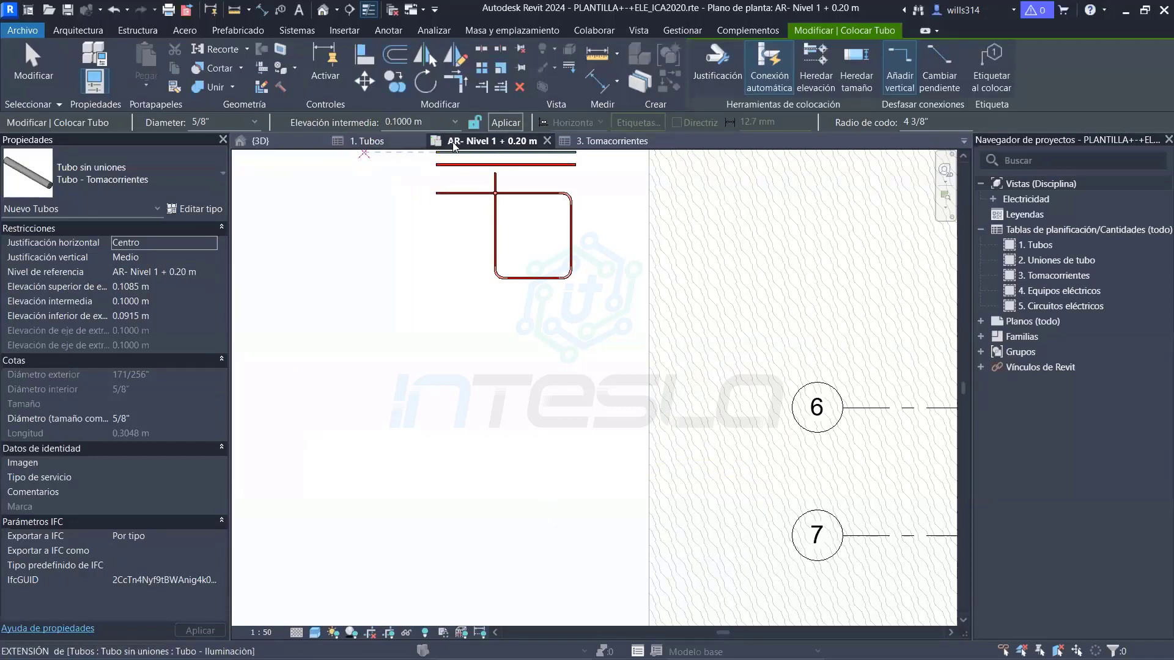
Set the conduit's middle elevation to -0.1000 m
left_click(429, 121)
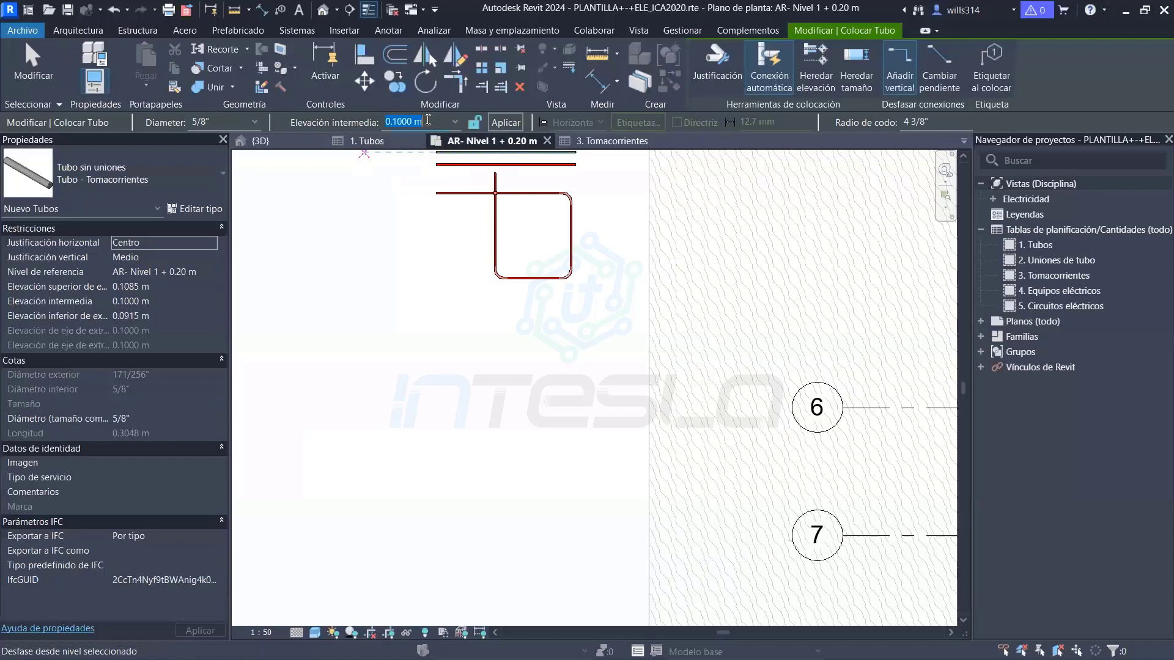
type("-.10")
key("Return")
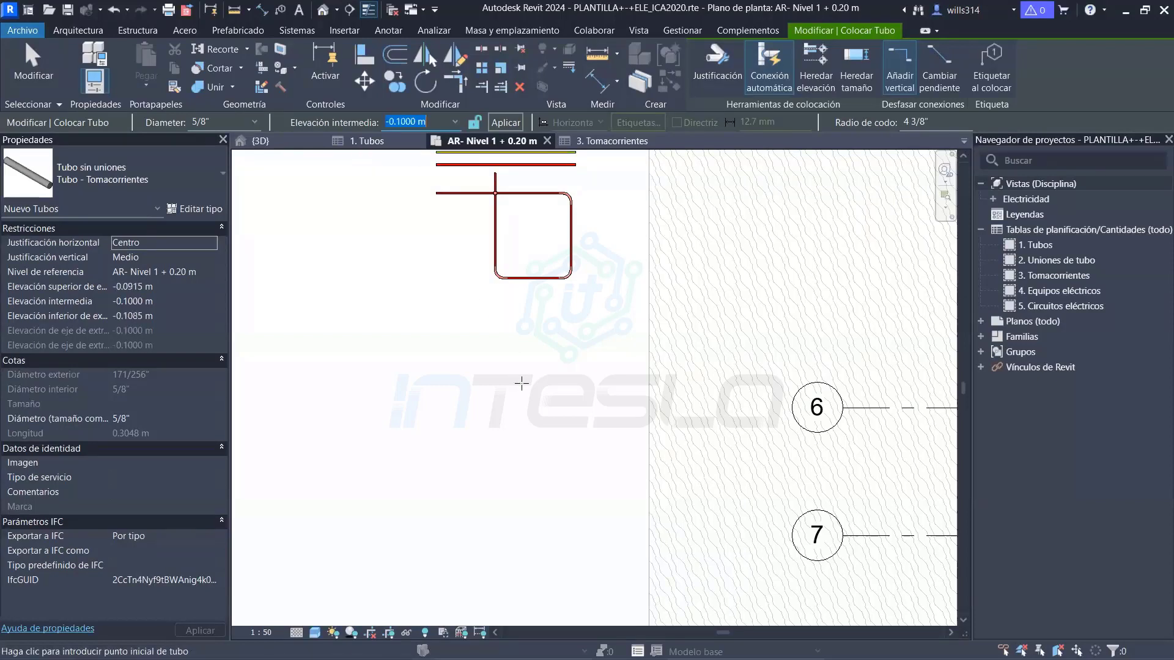
Draw a horizontal below-floor conduit run beneath the loop
left_click(376, 432)
scroll(425, 453, "up", 2)
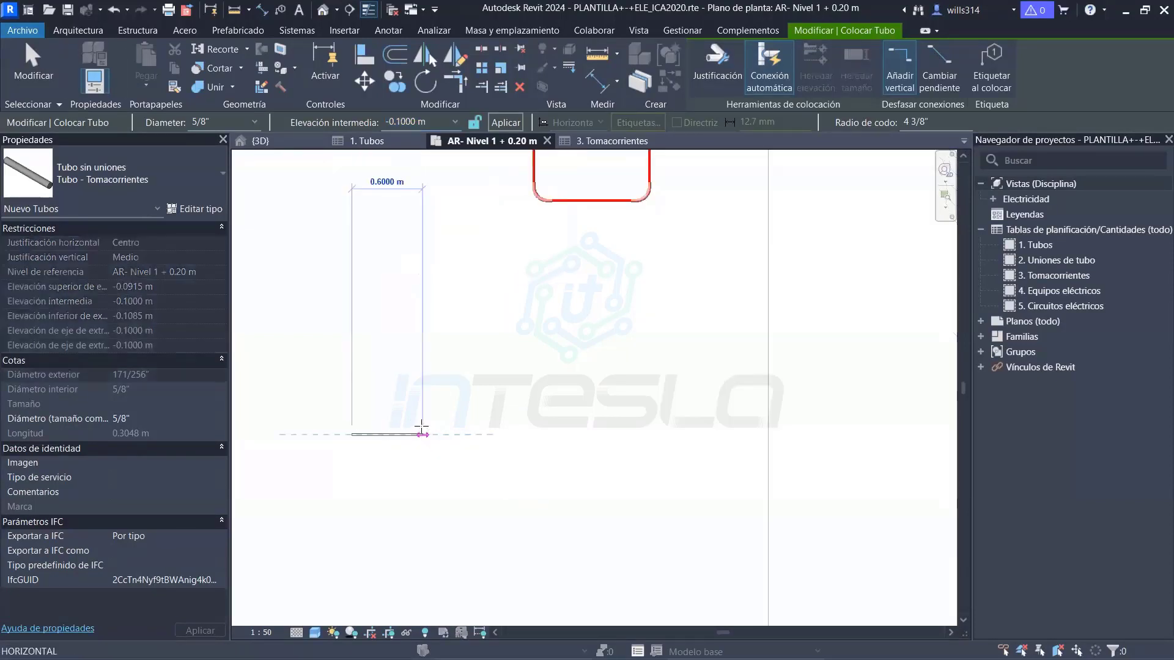
left_click(692, 434)
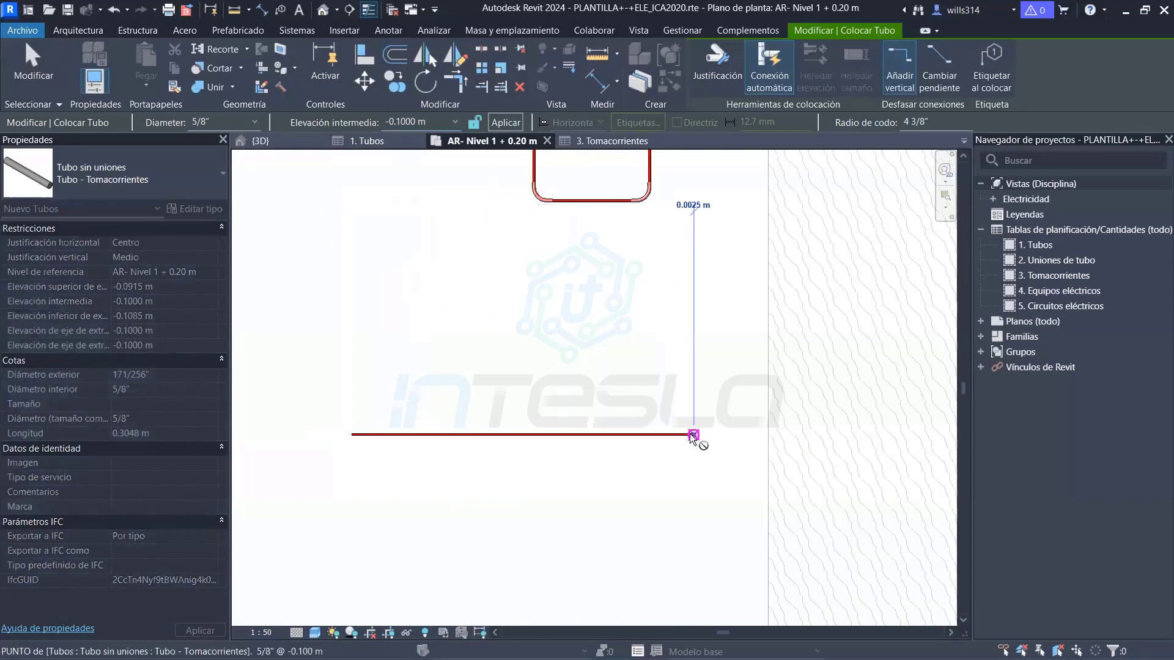
key("Escape")
key("Escape")
scroll(527, 309, "down", 2)
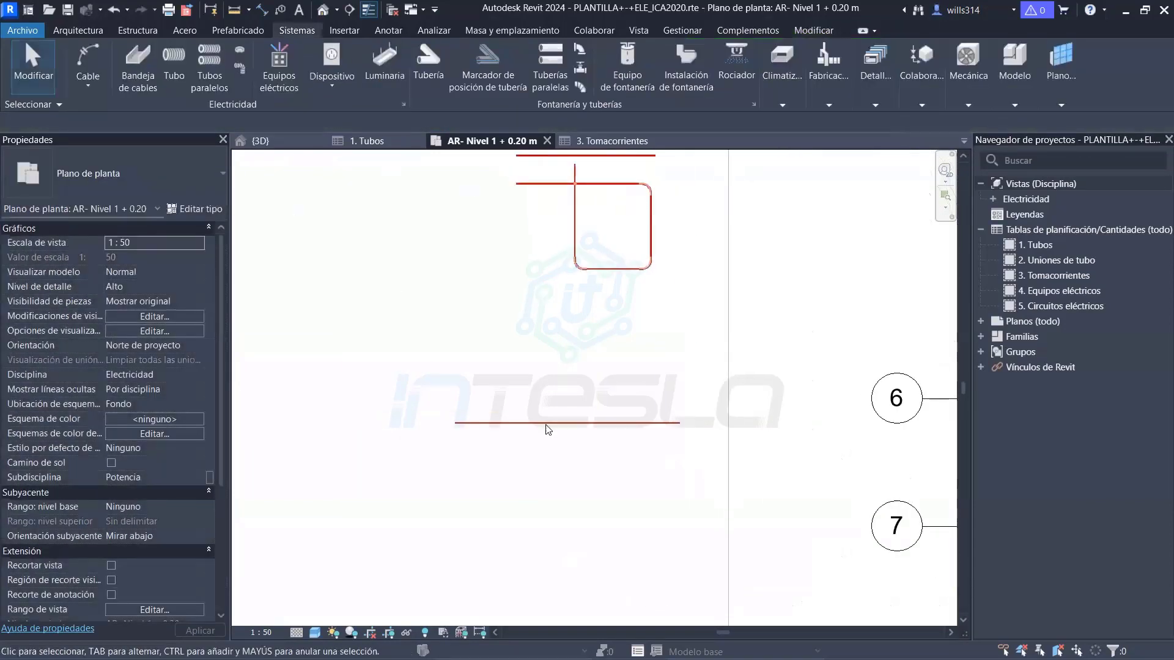
scroll(520, 422, "down", 2)
scroll(513, 415, "up", 2)
scroll(515, 415, "up", 1)
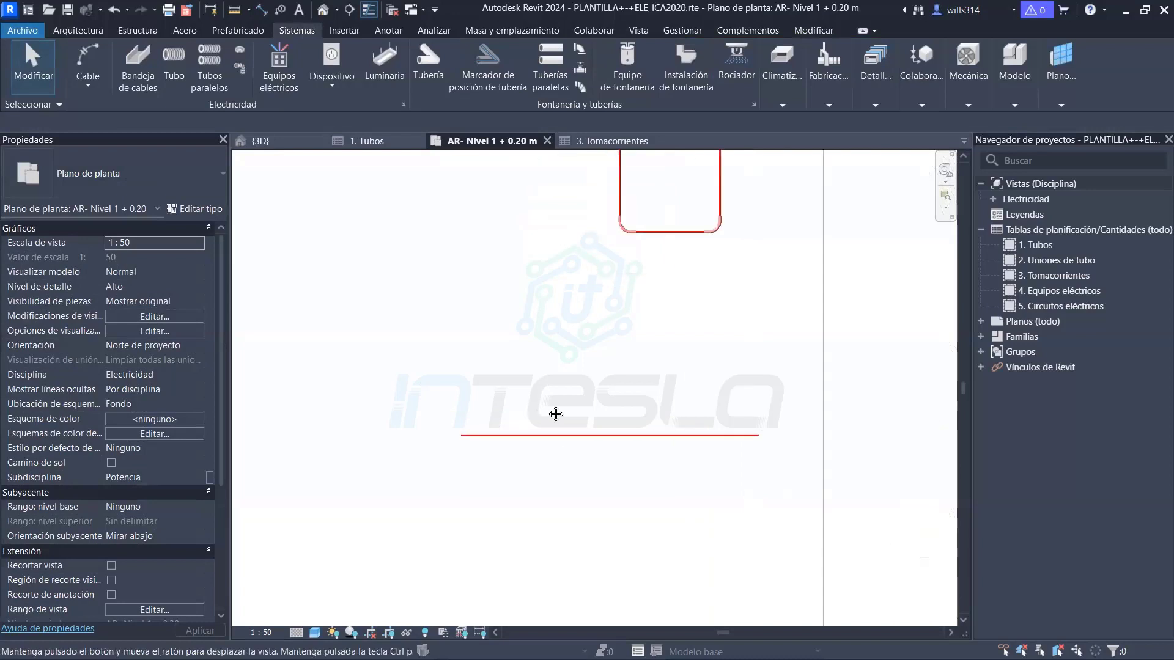
scroll(554, 414, "up", 1)
scroll(153, 390, "down", 2)
scroll(150, 449, "down", 1)
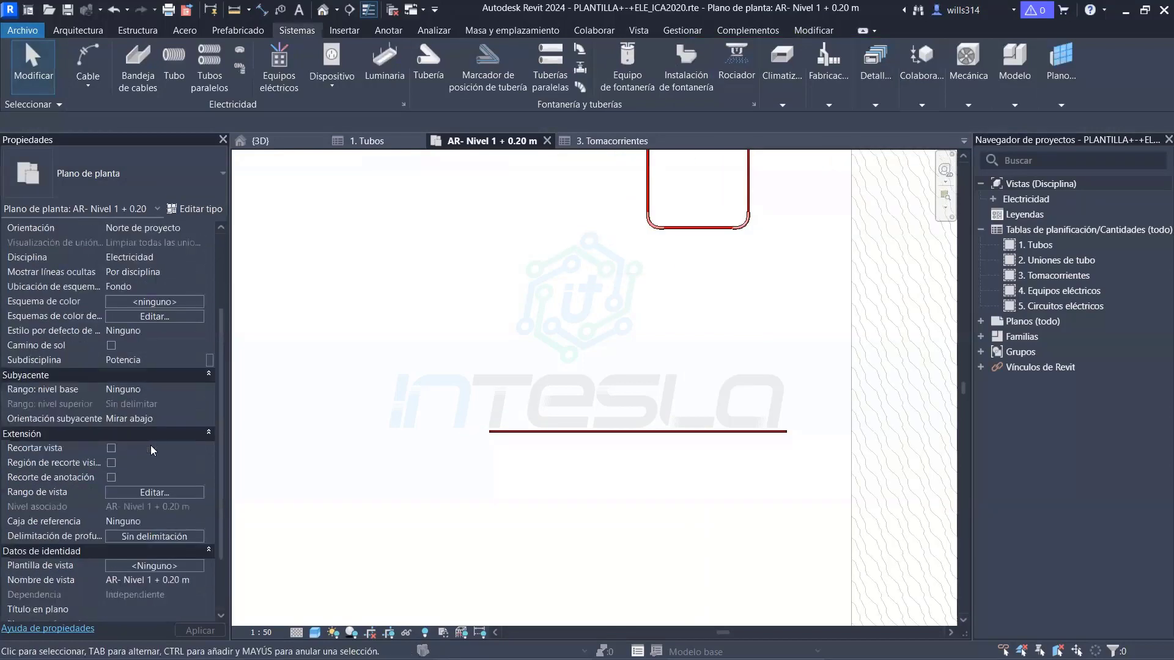
Confirm the level 1 view range keeps bottom and view depth offsets at -0.5000 m
left_click(136, 493)
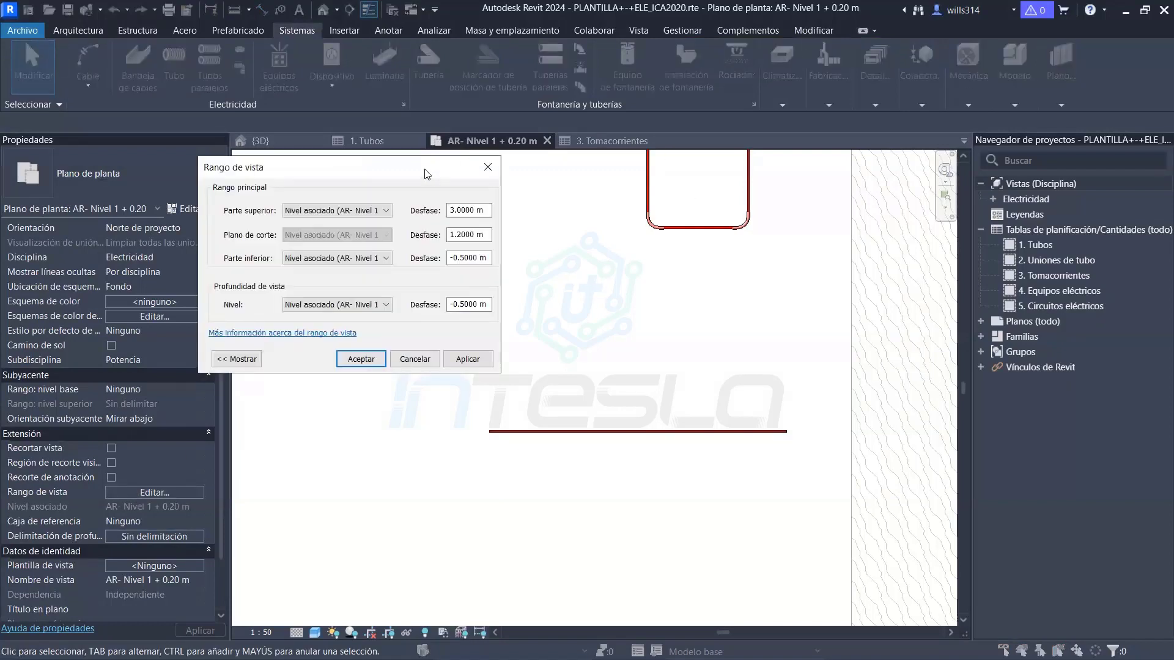
mouse_move(546, 406)
left_mouse_down()
mouse_move(746, 486)
mouse_move(547, 401)
left_mouse_up()
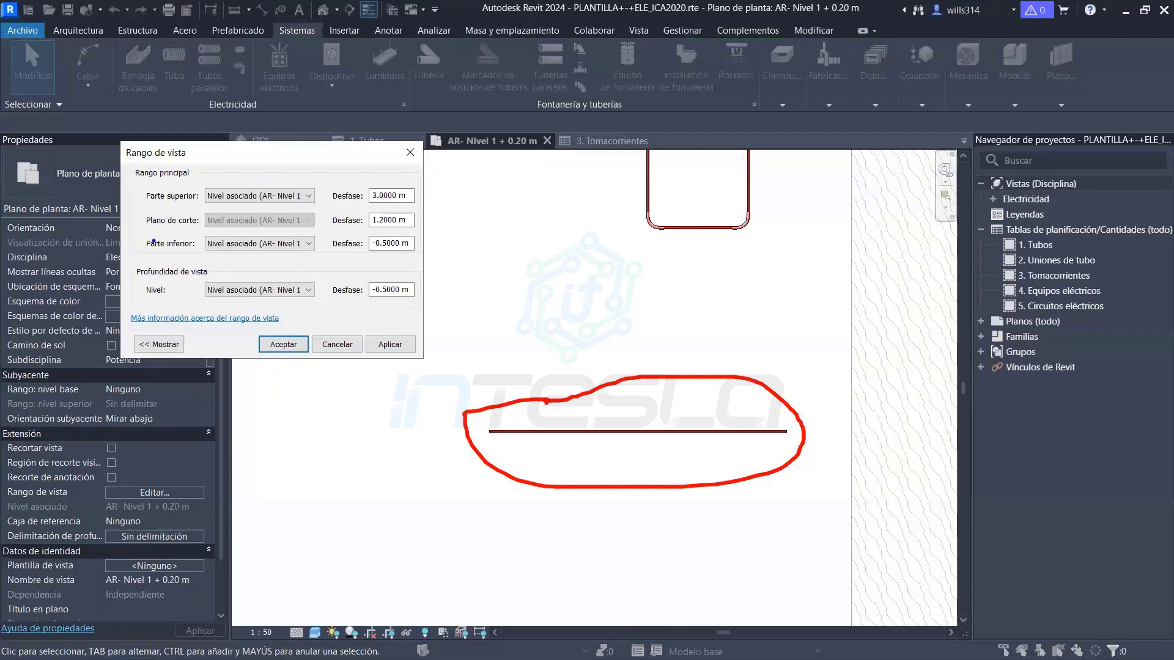
left_click_drag(131, 230, 450, 302)
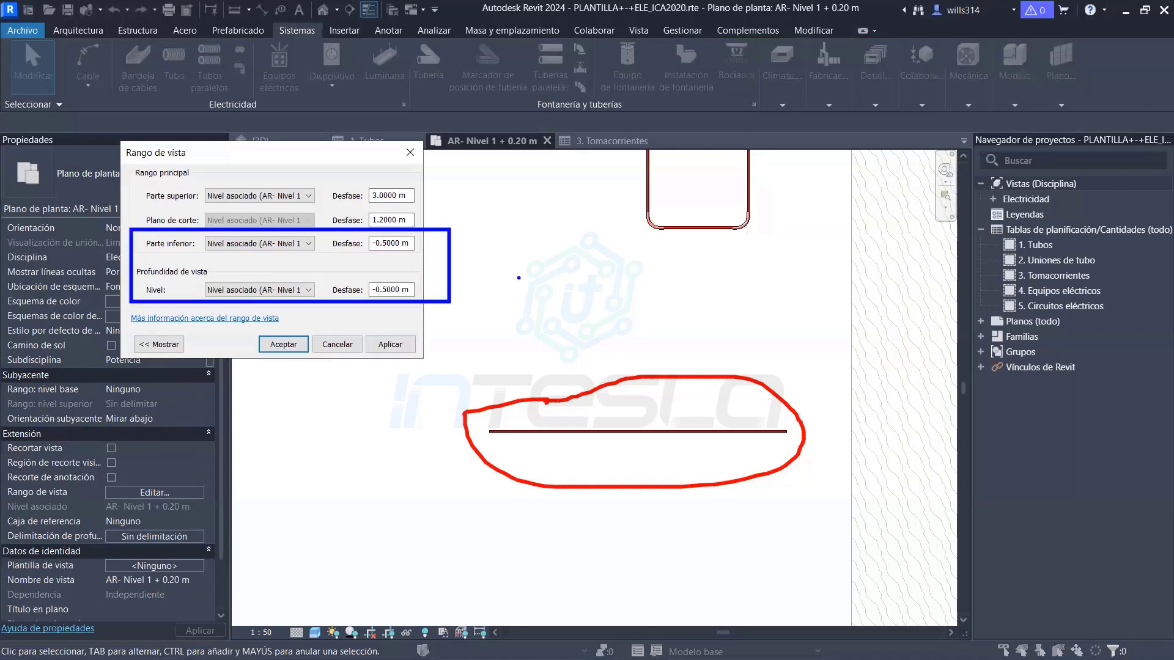
mouse_move(393, 250)
left_mouse_down()
mouse_move(395, 276)
mouse_move(399, 258)
left_mouse_up()
mouse_move(387, 299)
left_mouse_down()
mouse_move(390, 327)
mouse_move(396, 310)
left_mouse_up()
left_click_drag(634, 411, 636, 421)
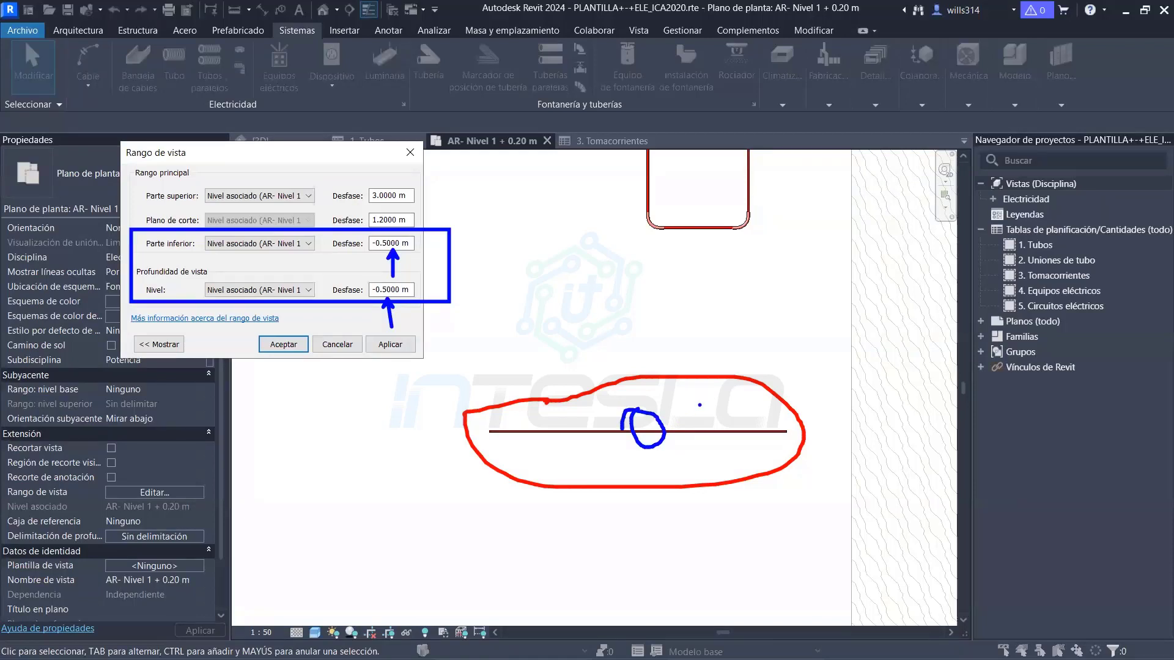
key("Escape")
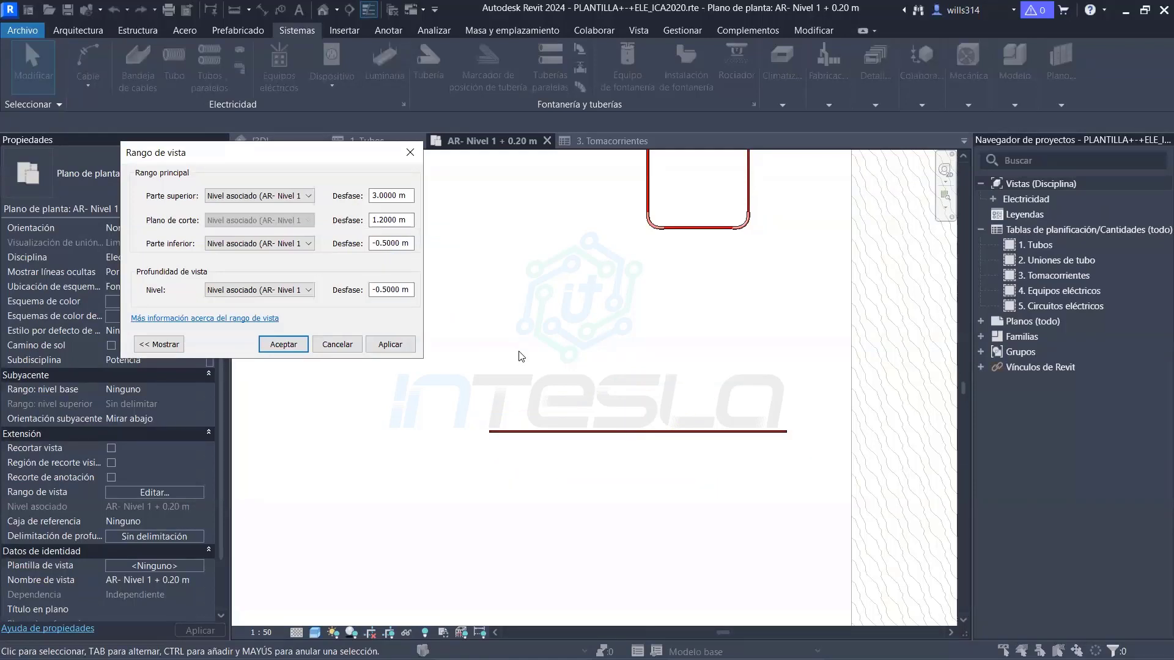
key("Return")
Pan and zoom to bring the bedroom with the double outlet into view
middle_click_drag(611, 401, 487, 373)
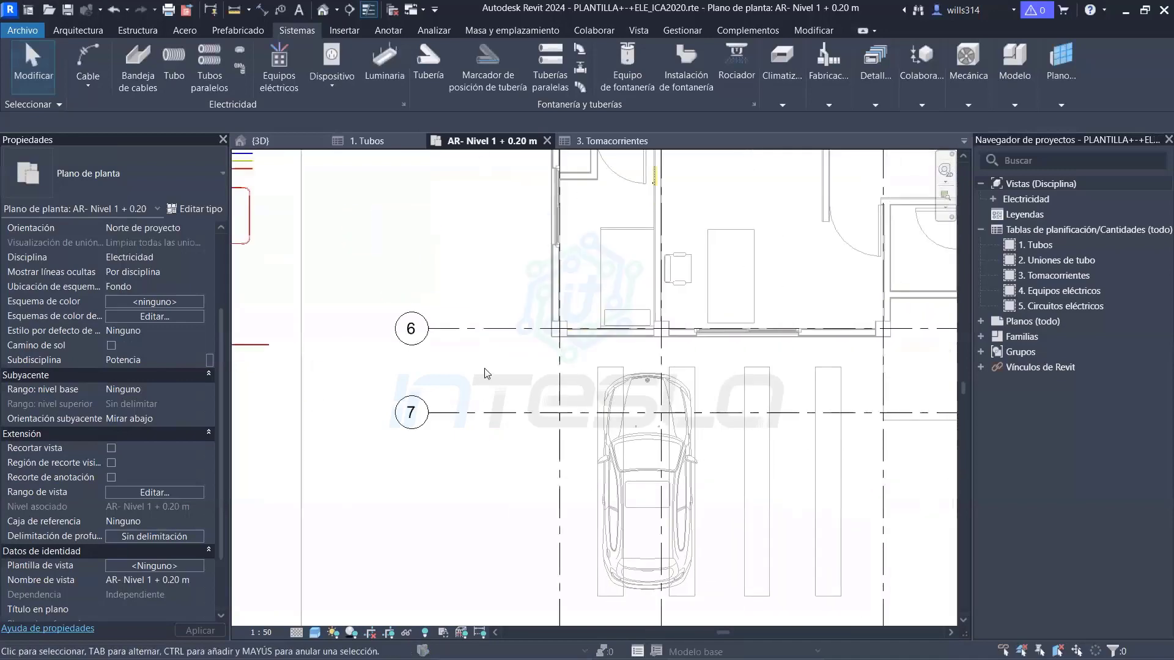
middle_click_drag(290, 339, 375, 375)
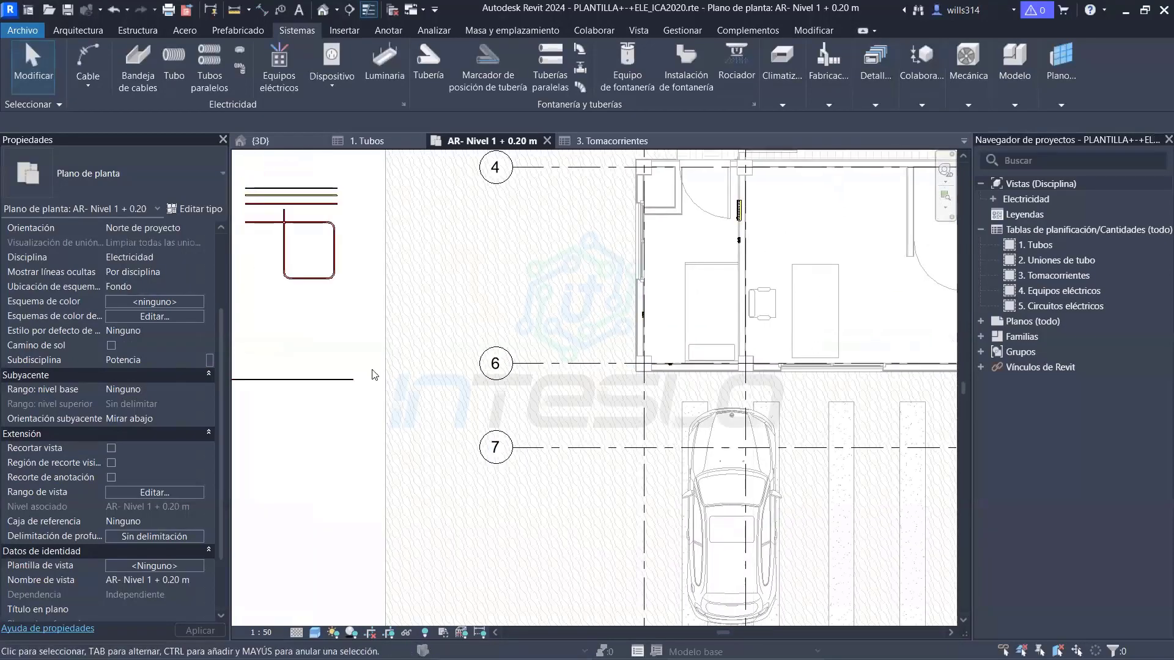
scroll(612, 358, "up", 2)
scroll(613, 358, "up", 2)
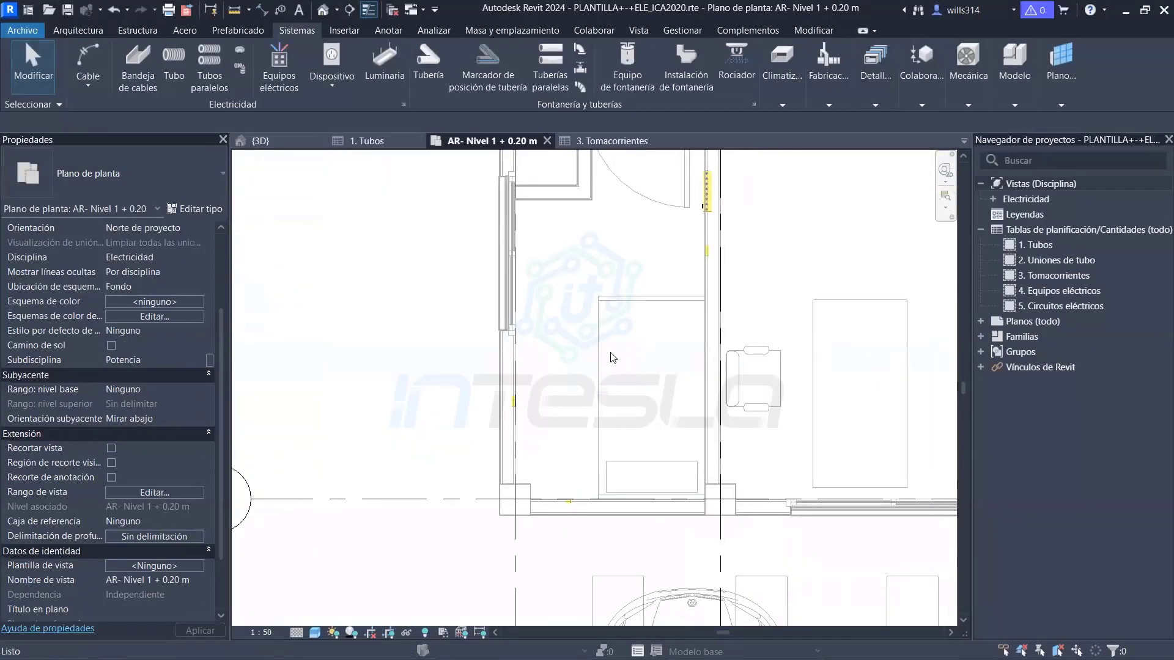
scroll(612, 358, "up", 1)
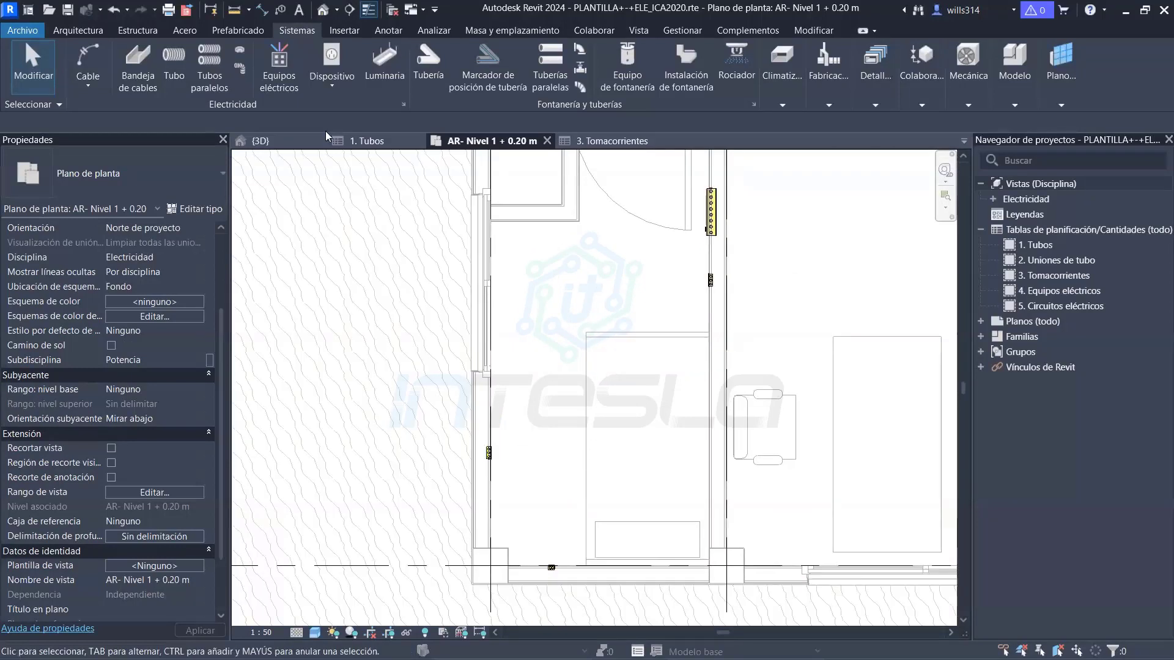
Start a conduit at the double outlet's connector, prompting Conector 4 or Conector 13
left_click(174, 61)
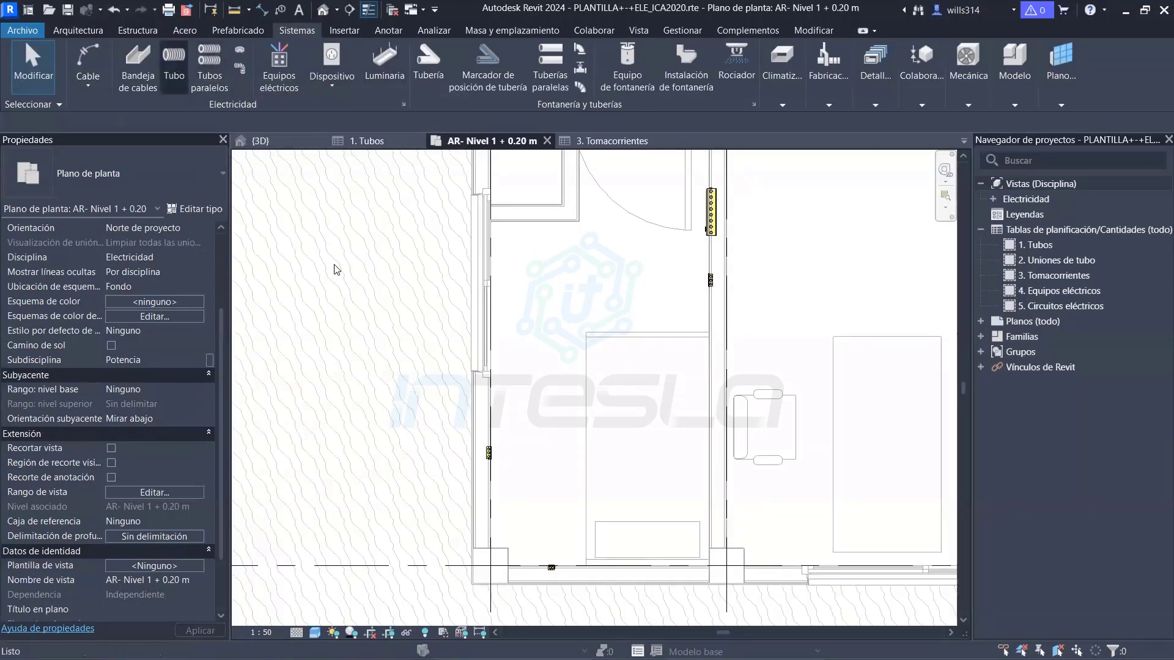
scroll(538, 547, "up", 1)
scroll(541, 447, "up", 1)
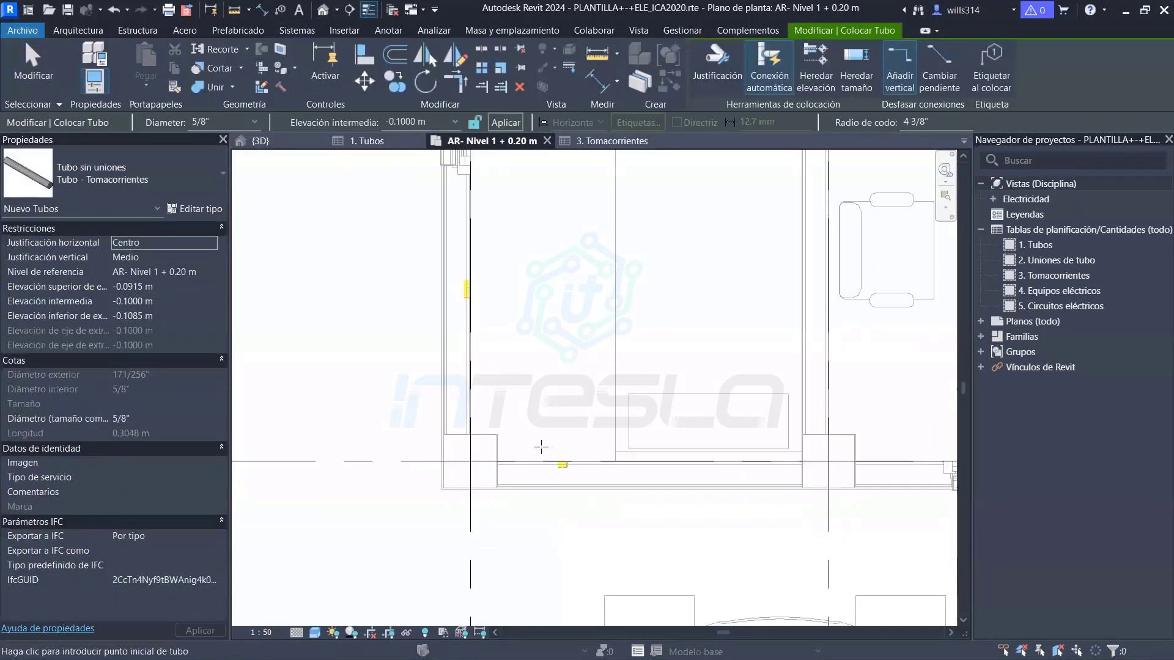
scroll(541, 447, "up", 1)
scroll(532, 436, "up", 1)
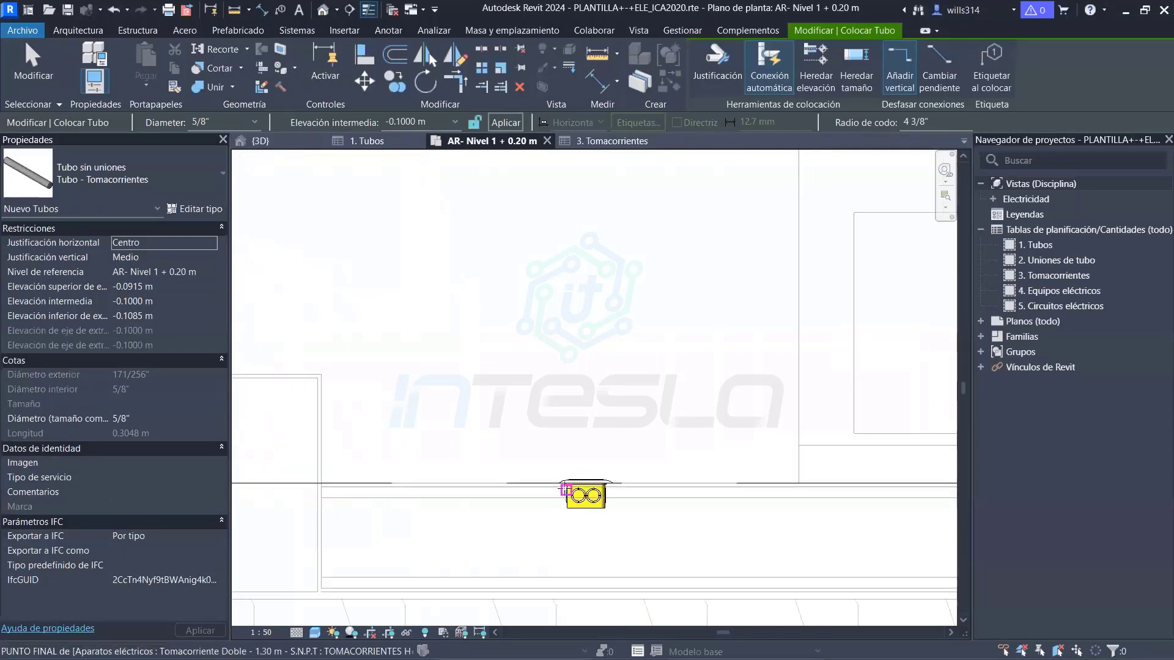
scroll(574, 491, "up", 1)
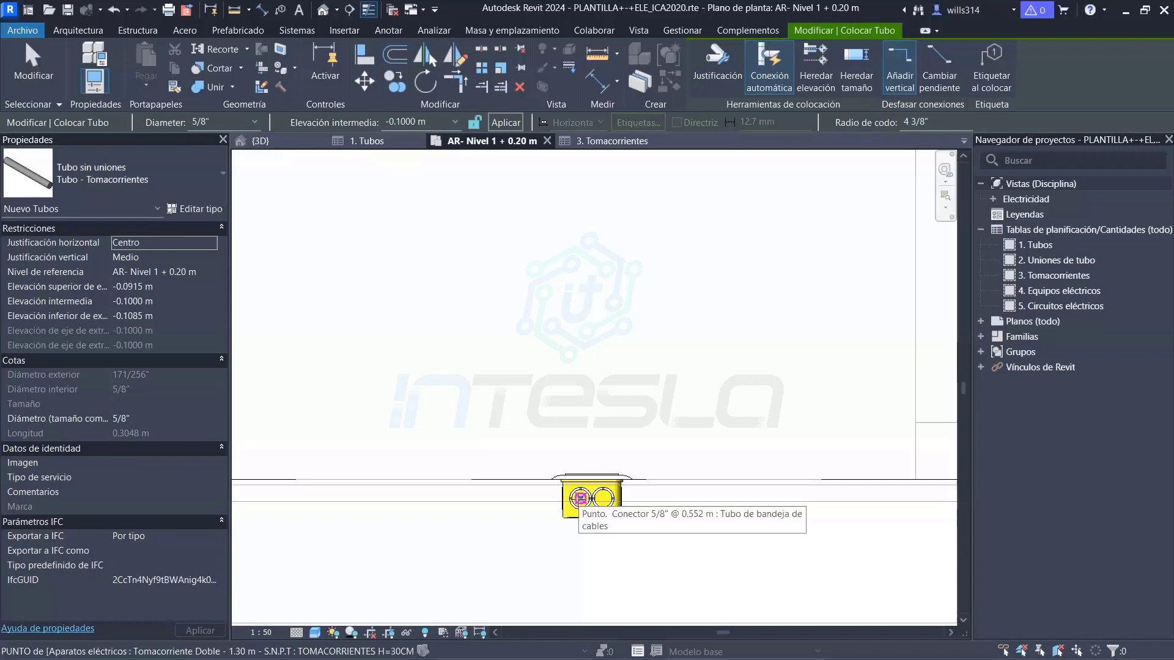
left_click(580, 498)
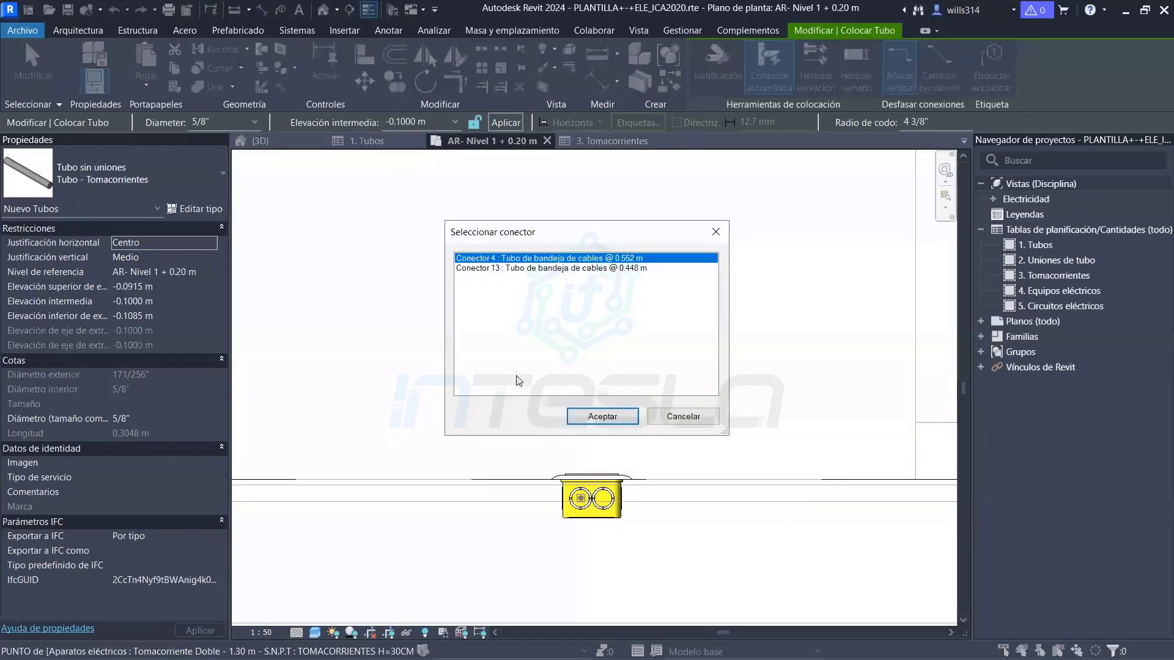
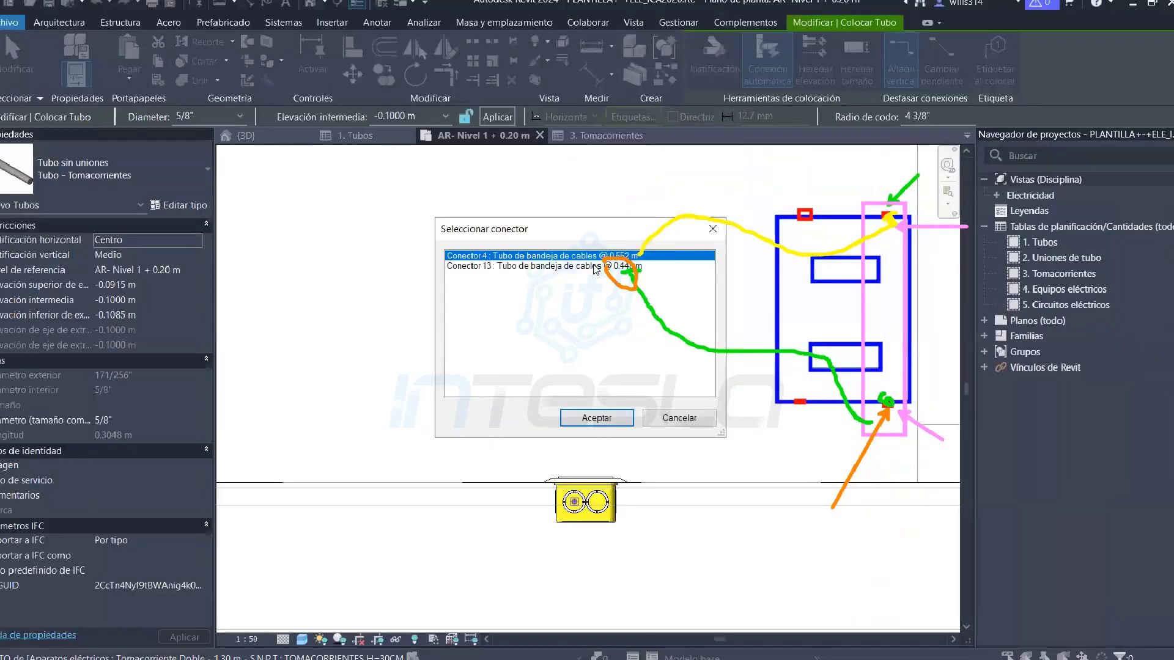
Attach the 5/8" conduit to the outlet's bottom connector via the 0.448 m and 0.473 m connectors
left_click(592, 268)
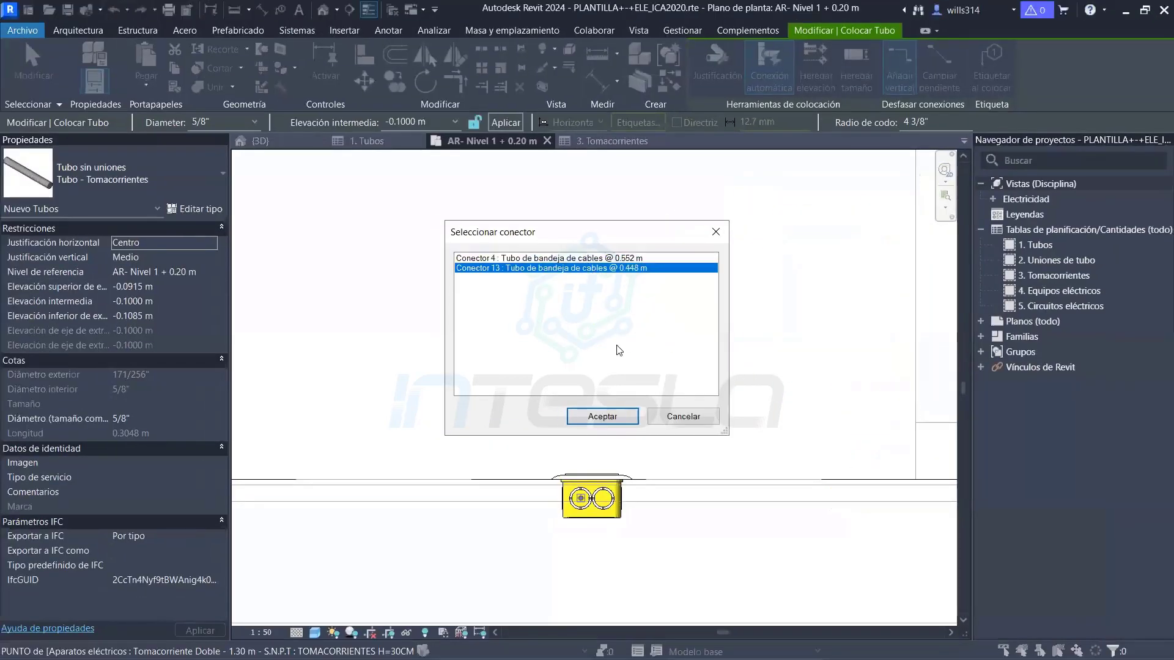
left_click(600, 413)
scroll(510, 369, "down", 3)
scroll(476, 304, "down", 3)
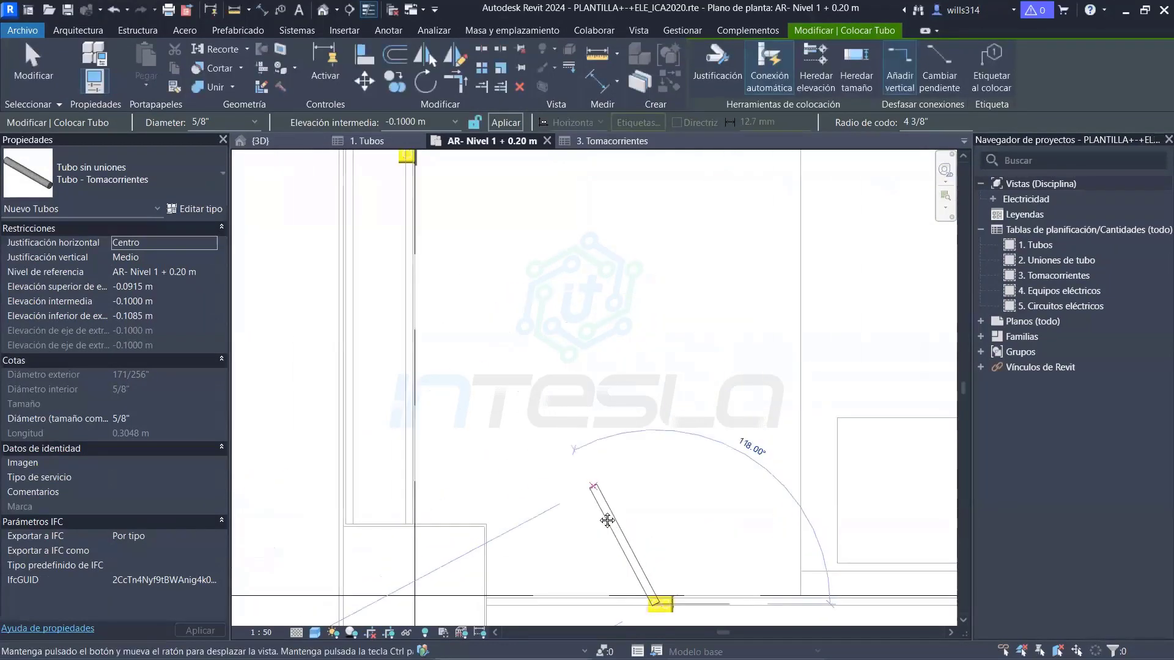
scroll(490, 349, "up", 2)
scroll(515, 380, "up", 2)
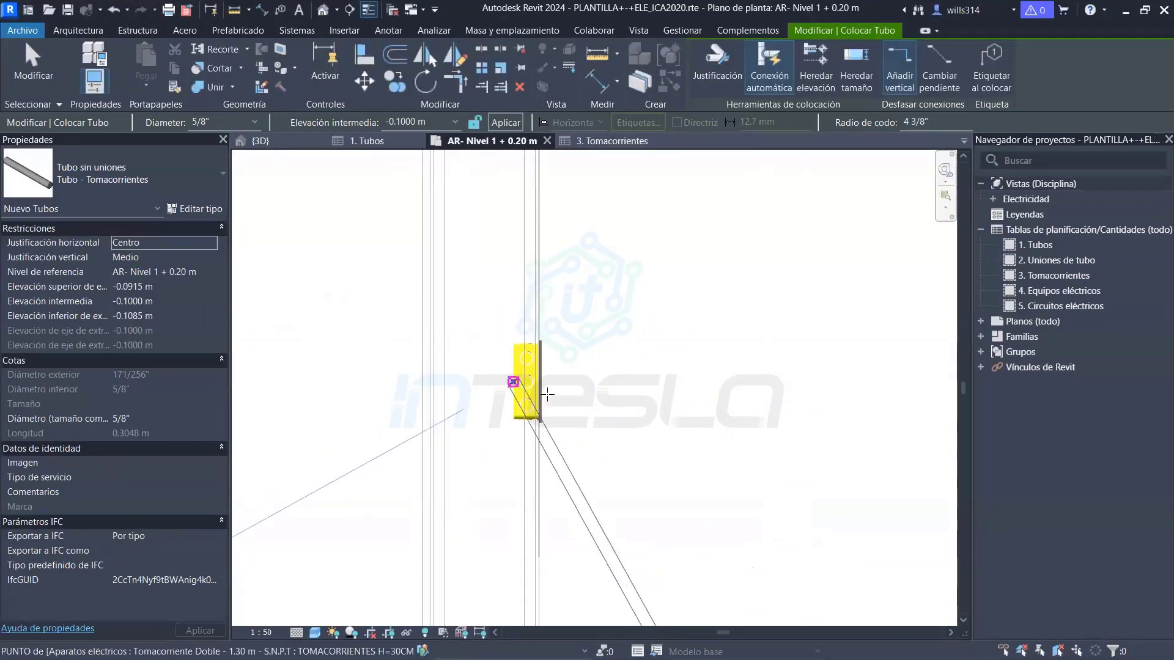
scroll(516, 386, "up", 2)
scroll(514, 403, "up", 2)
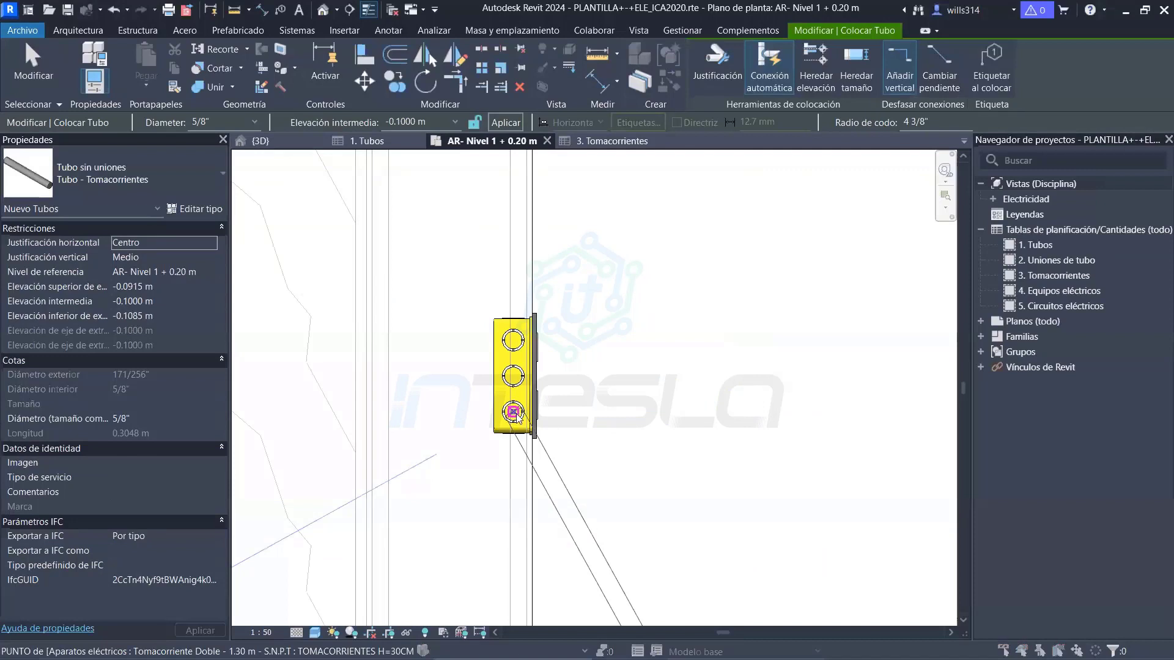
left_click(513, 412)
left_click(610, 269)
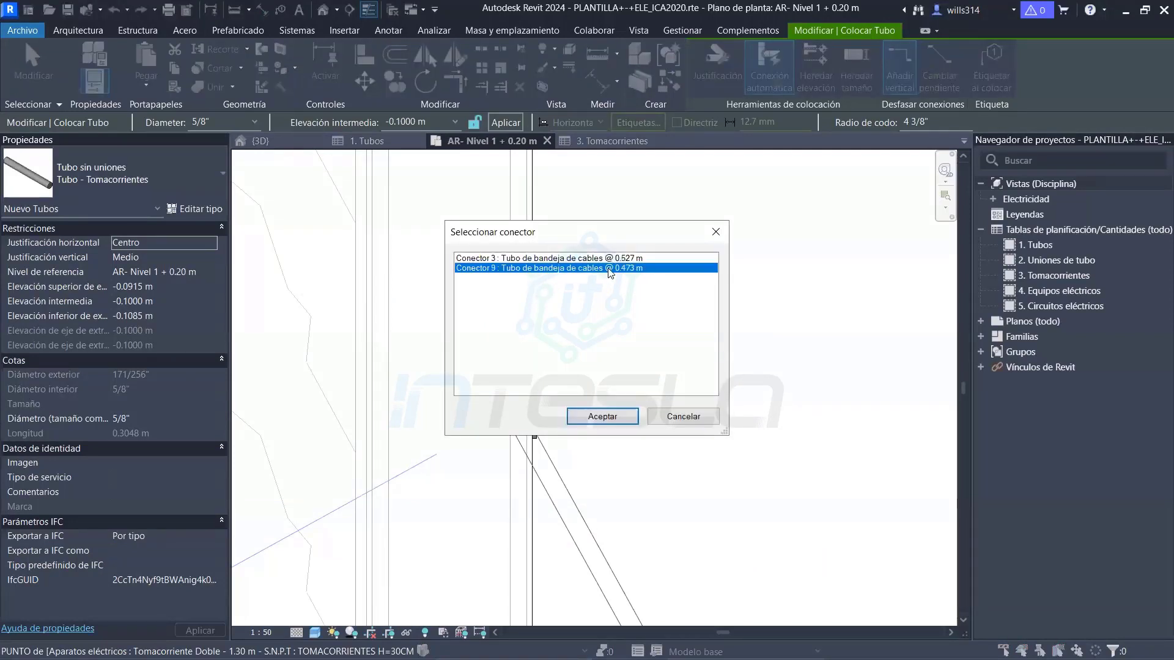
left_click(602, 416)
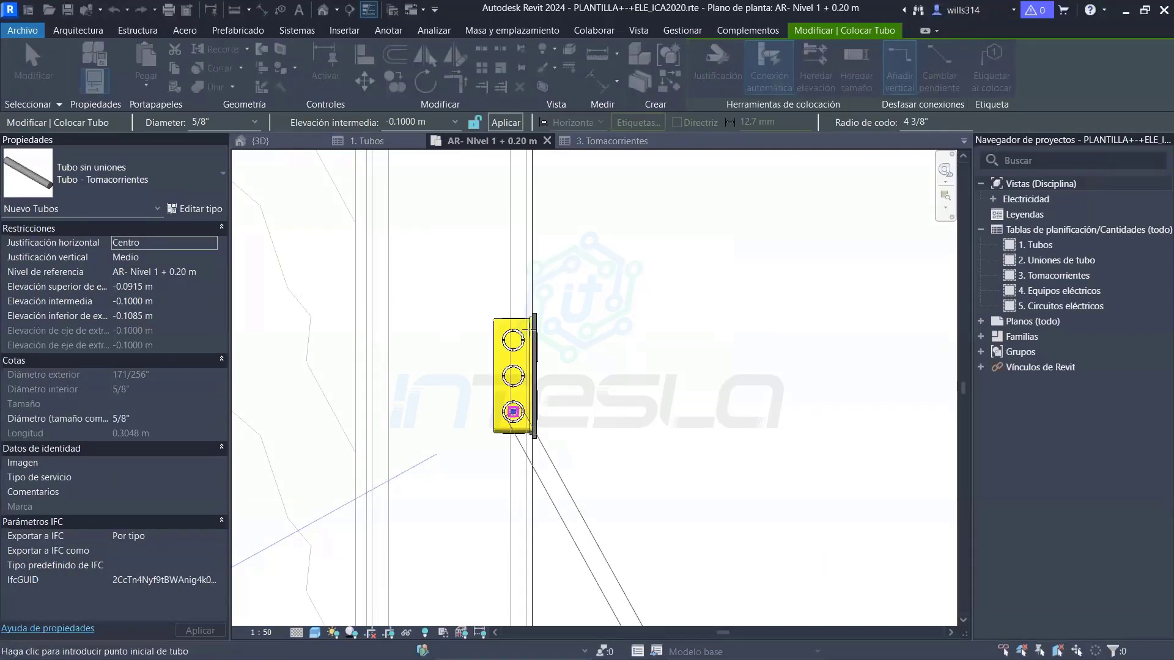
Run a conduit from the outlet to the upper outlet's 0.473 m connector
left_click(513, 339)
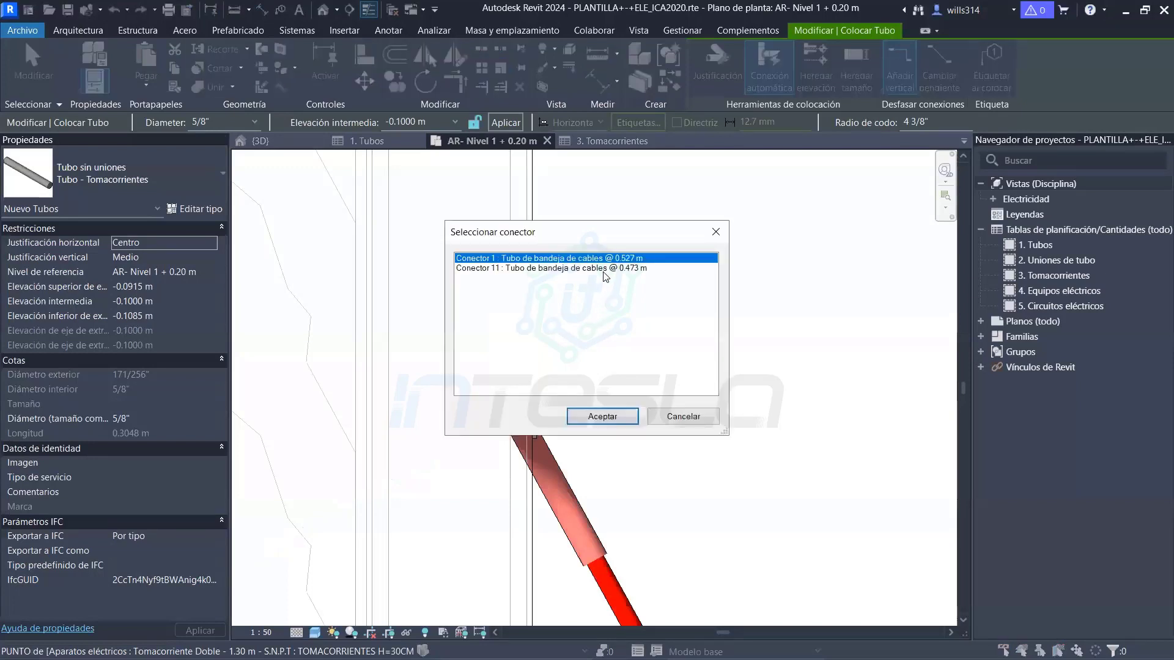
left_click(606, 268)
left_click(602, 417)
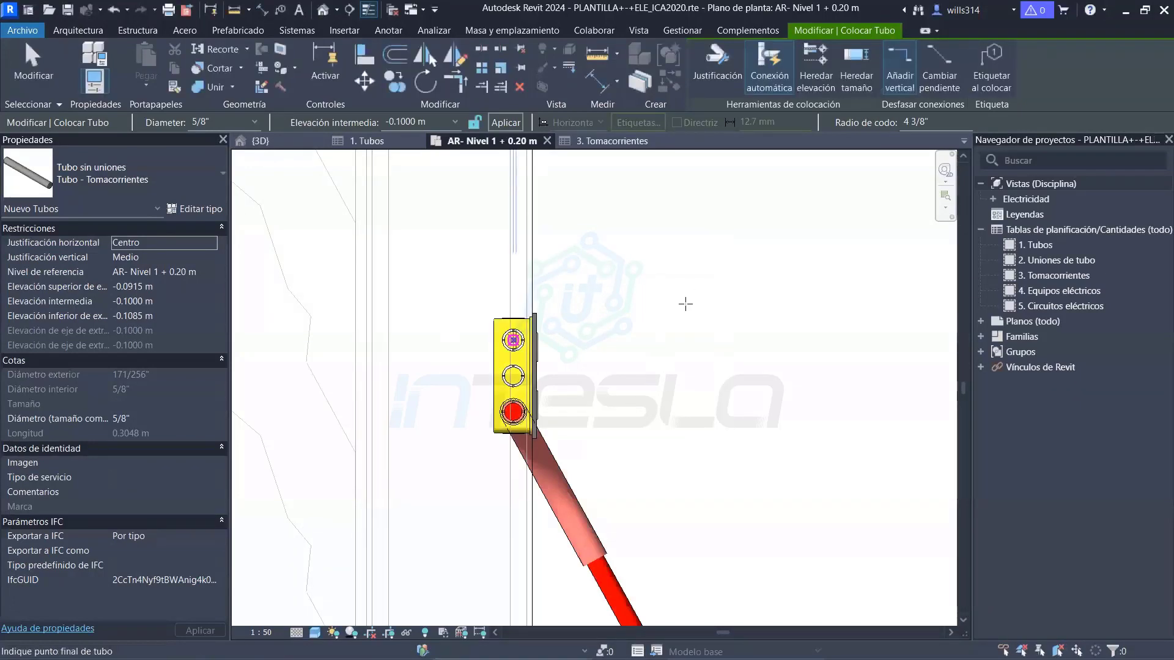
scroll(434, 476, "down", 3)
scroll(514, 398, "down", 2)
scroll(524, 375, "down", 2)
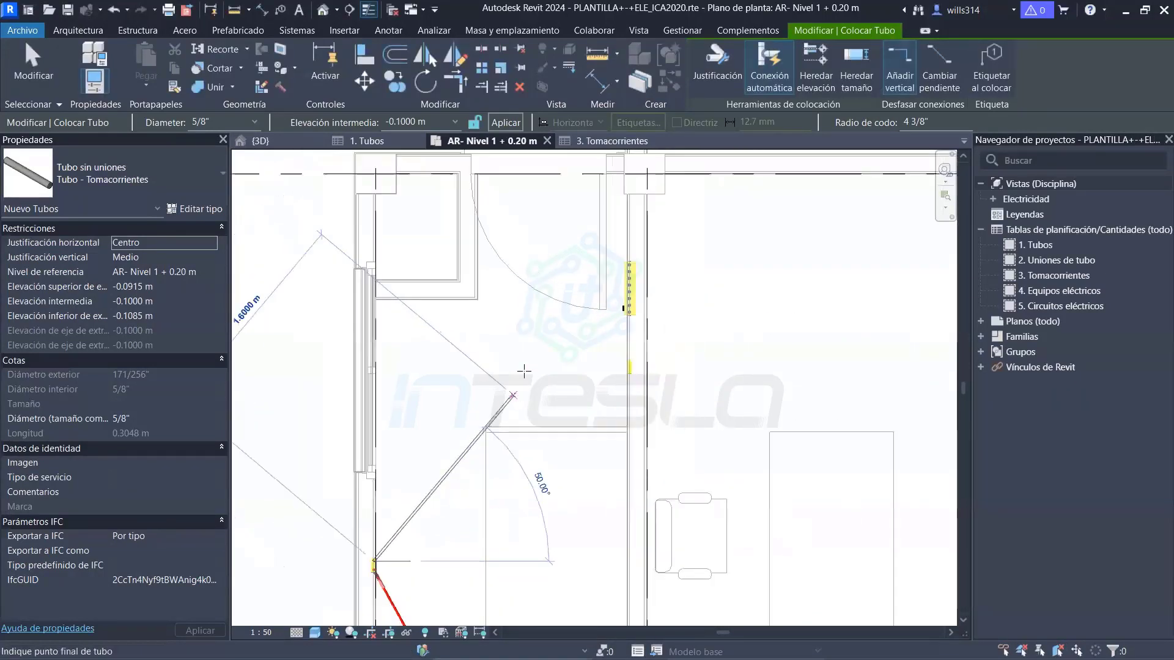
scroll(389, 291, "down", 1)
scroll(617, 297, "up", 2)
scroll(609, 295, "up", 3)
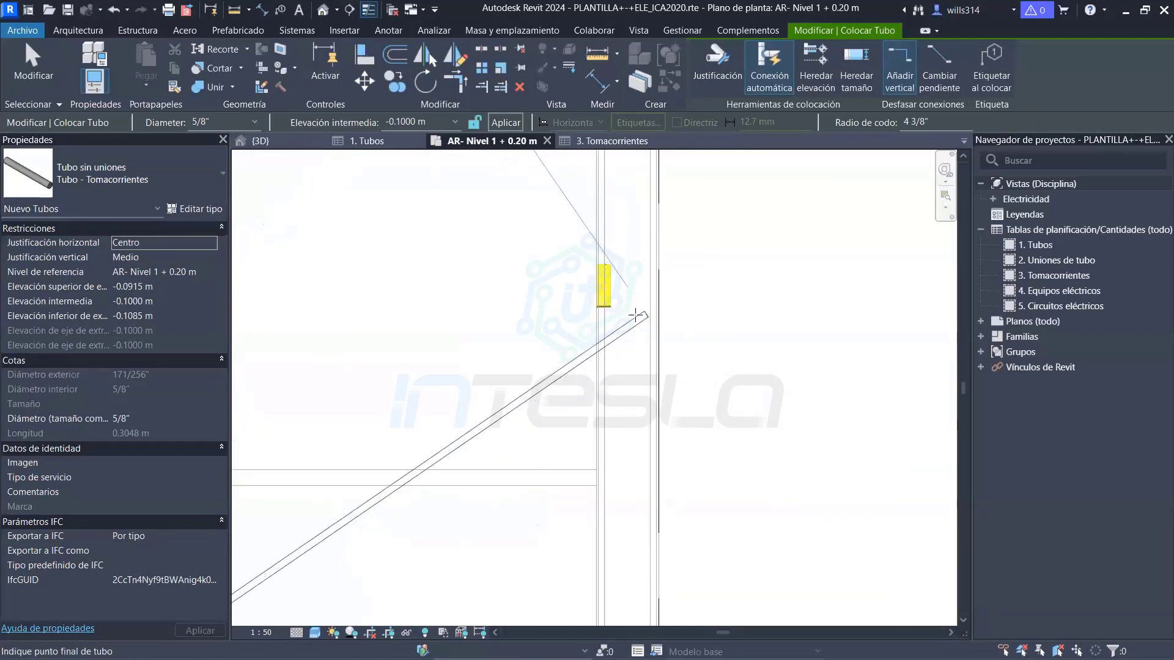
scroll(599, 292, "up", 2)
left_click(597, 290)
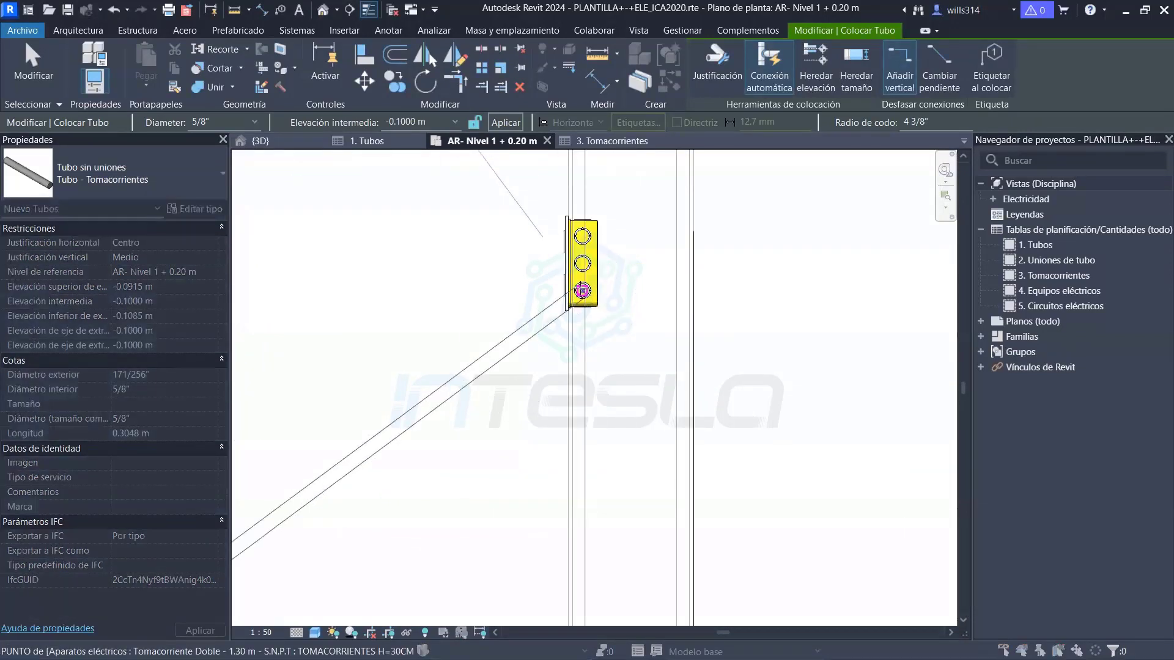
left_click(598, 268)
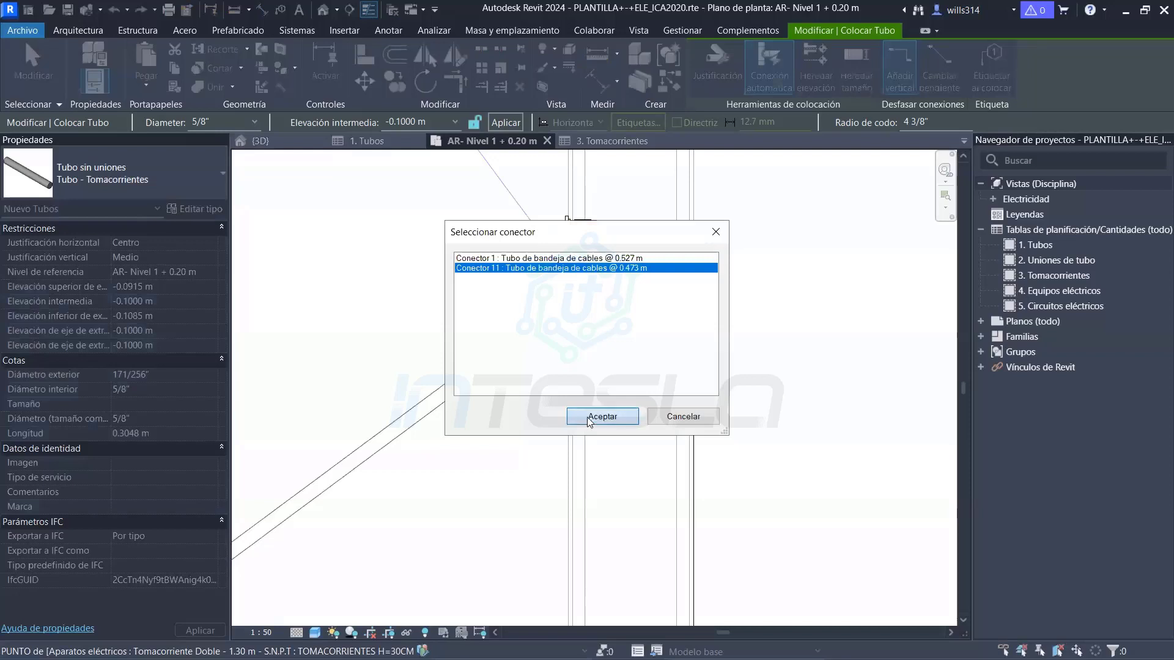
left_click(591, 422)
Run the conduit from that outlet up to the electrical panel's 1.217 m connector
left_click(582, 236)
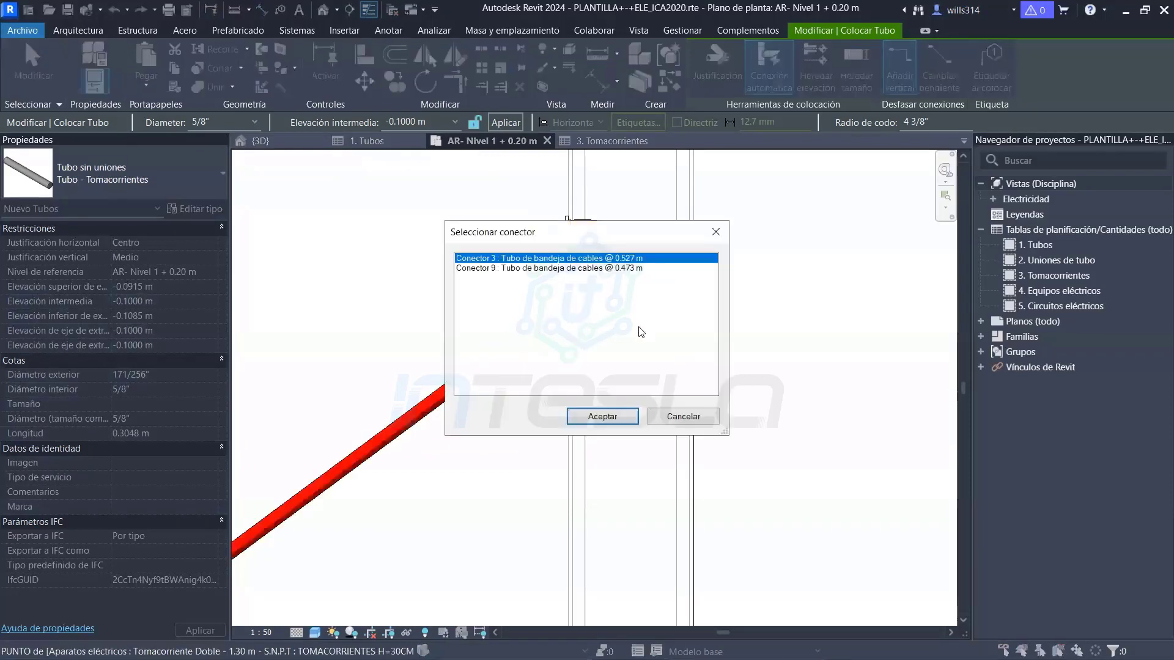
left_click(603, 416)
scroll(605, 359, "down", 3)
scroll(559, 342, "up", 3)
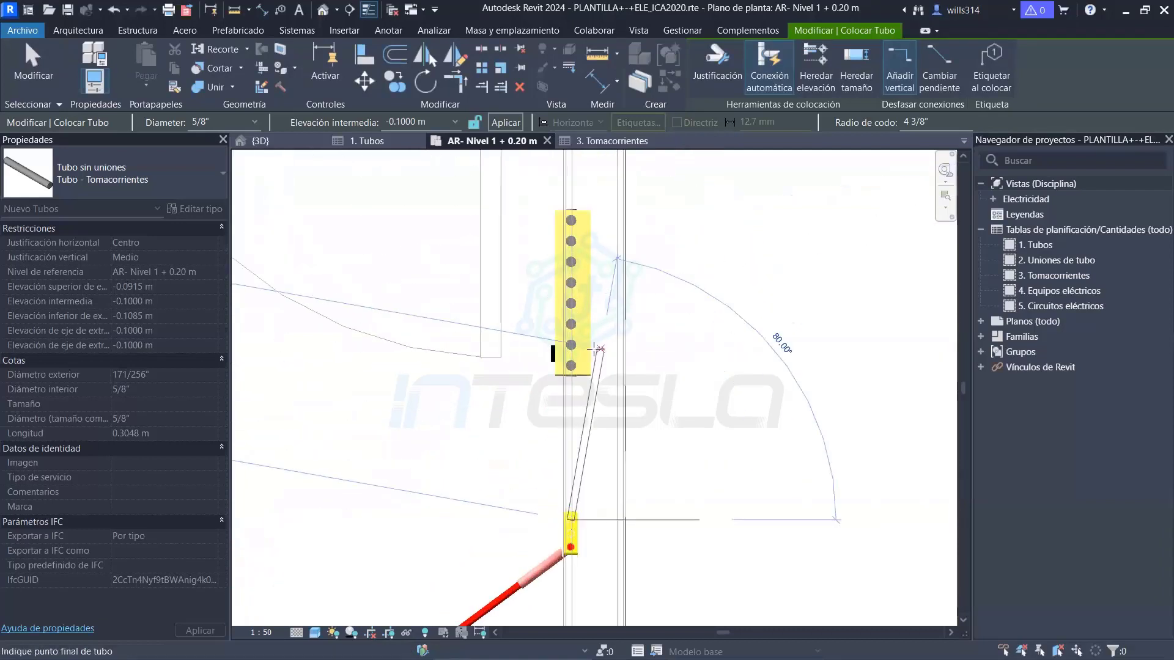
scroll(559, 342, "up", 2)
left_click(559, 342)
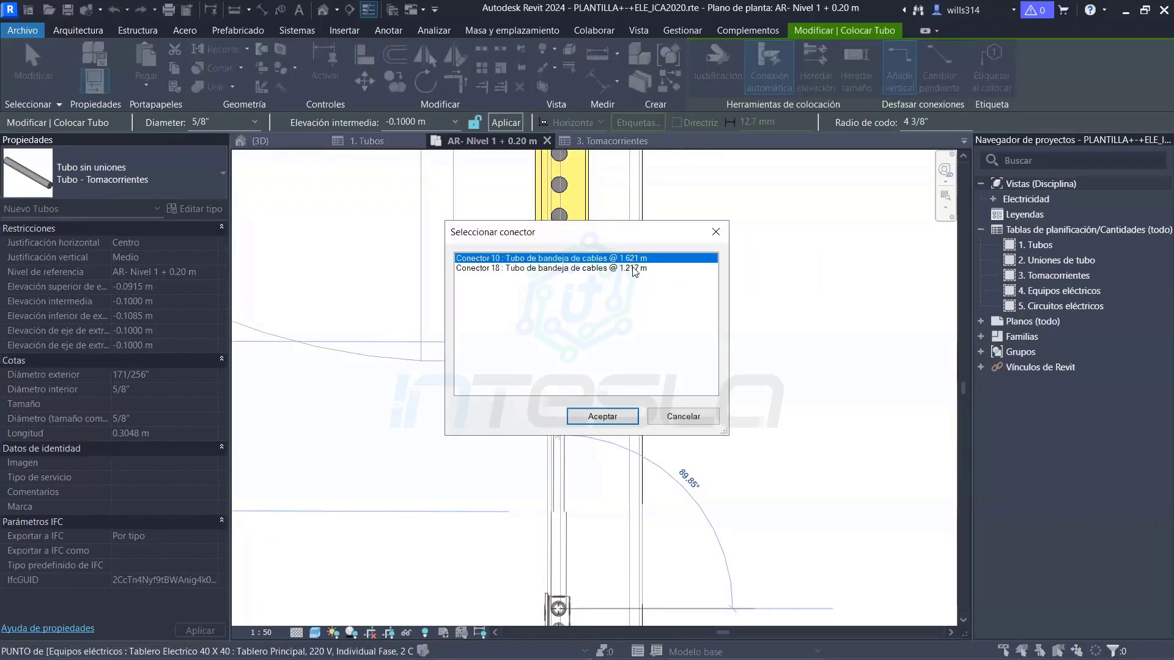
left_click(640, 269)
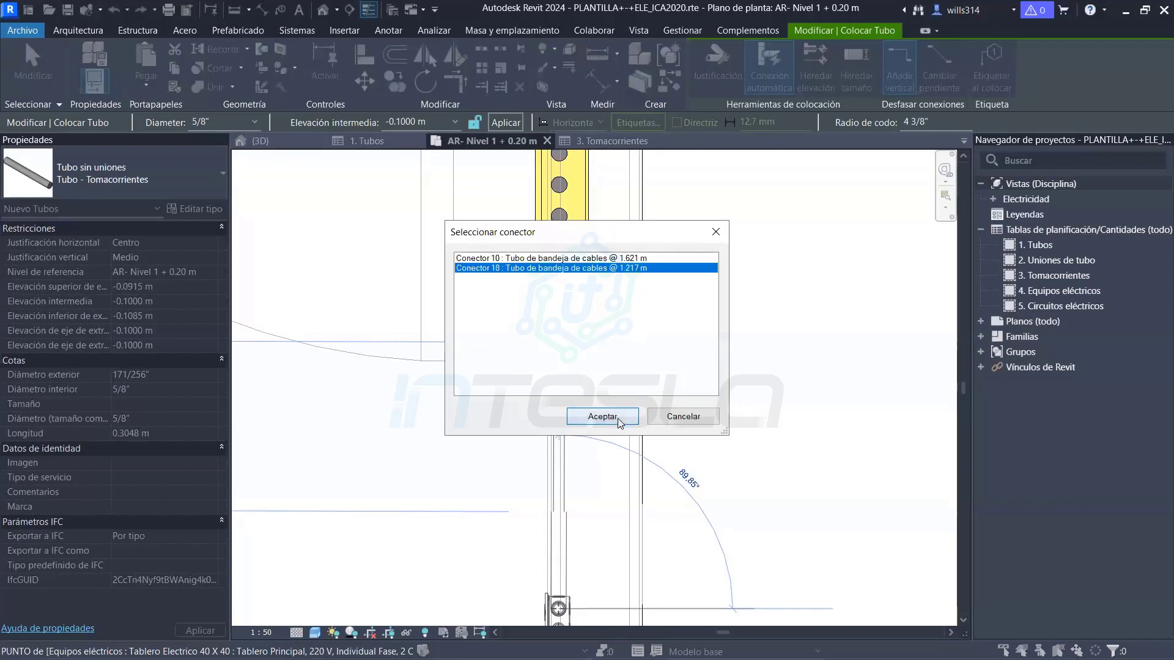
left_click(619, 424)
key("Escape")
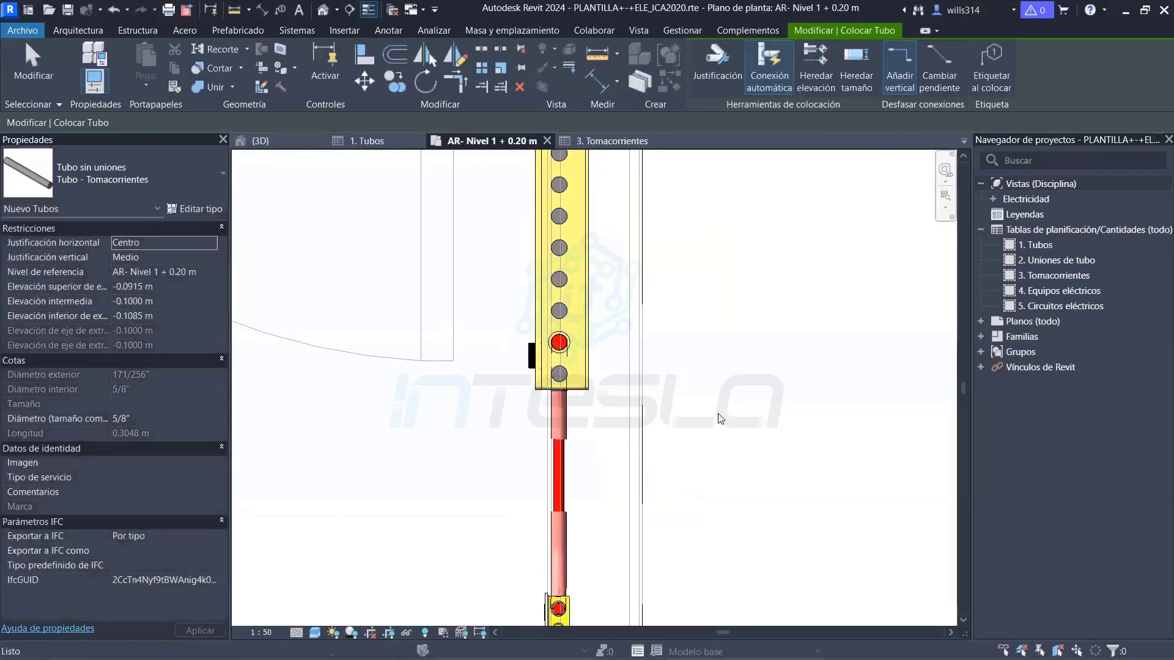
key("Escape")
scroll(717, 399, "down", 3)
scroll(716, 398, "down", 2)
scroll(551, 483, "down", 2)
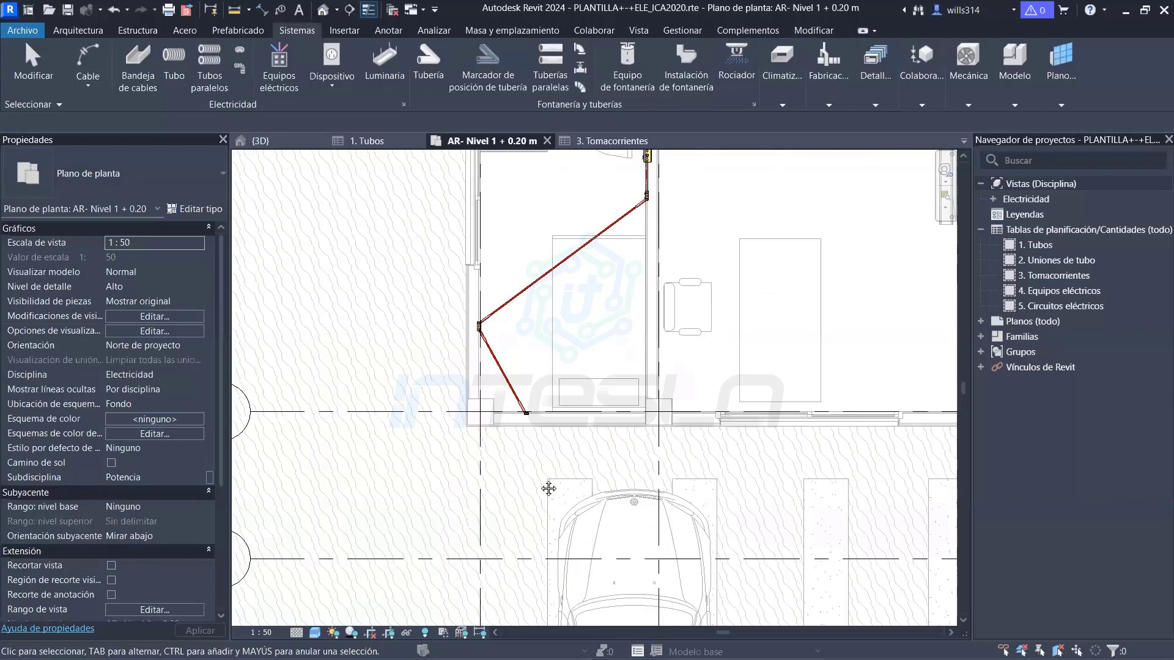
scroll(549, 479, "up", 1)
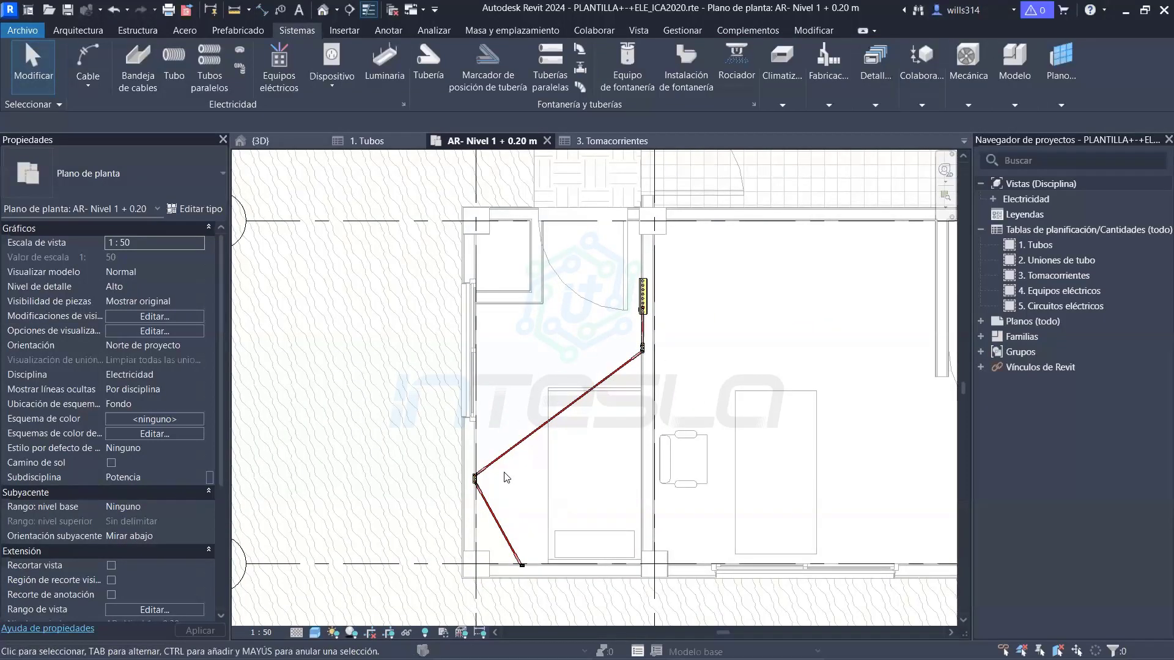
left_click(282, 142)
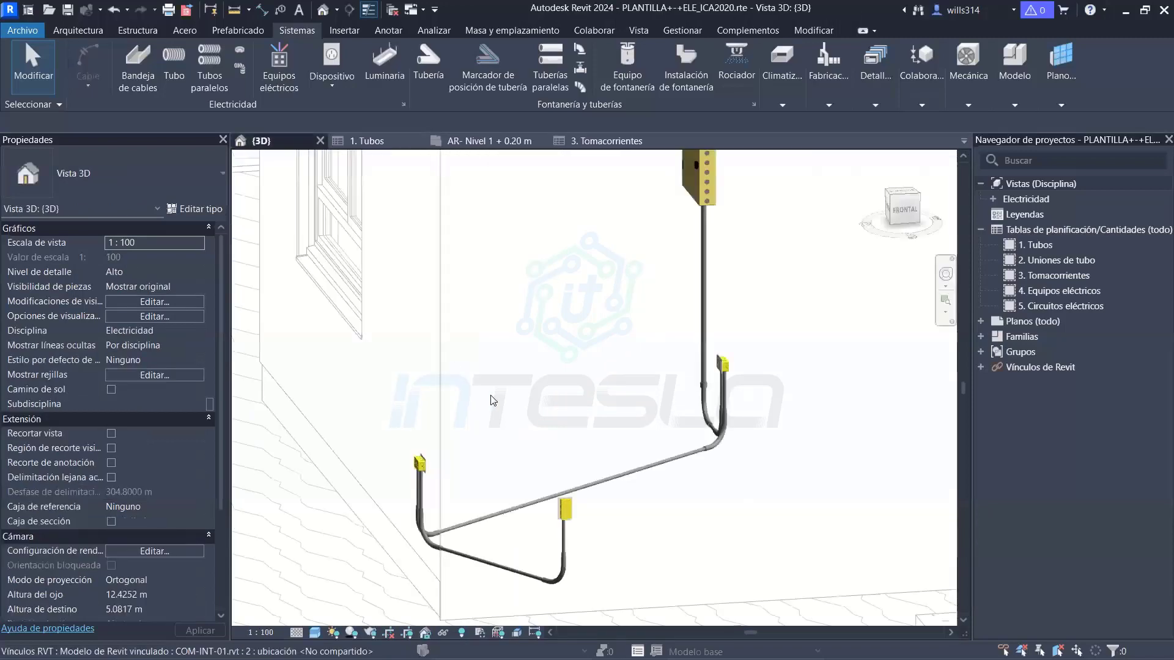
mouse_move(574, 448)
middle_mouse_down("shift")
mouse_move(545, 354)
mouse_move(571, 422)
mouse_move(754, 420)
mouse_move(726, 417)
mouse_move(785, 496)
mouse_move(687, 446)
mouse_move(597, 361)
mouse_move(650, 387)
middle_mouse_up("shift")
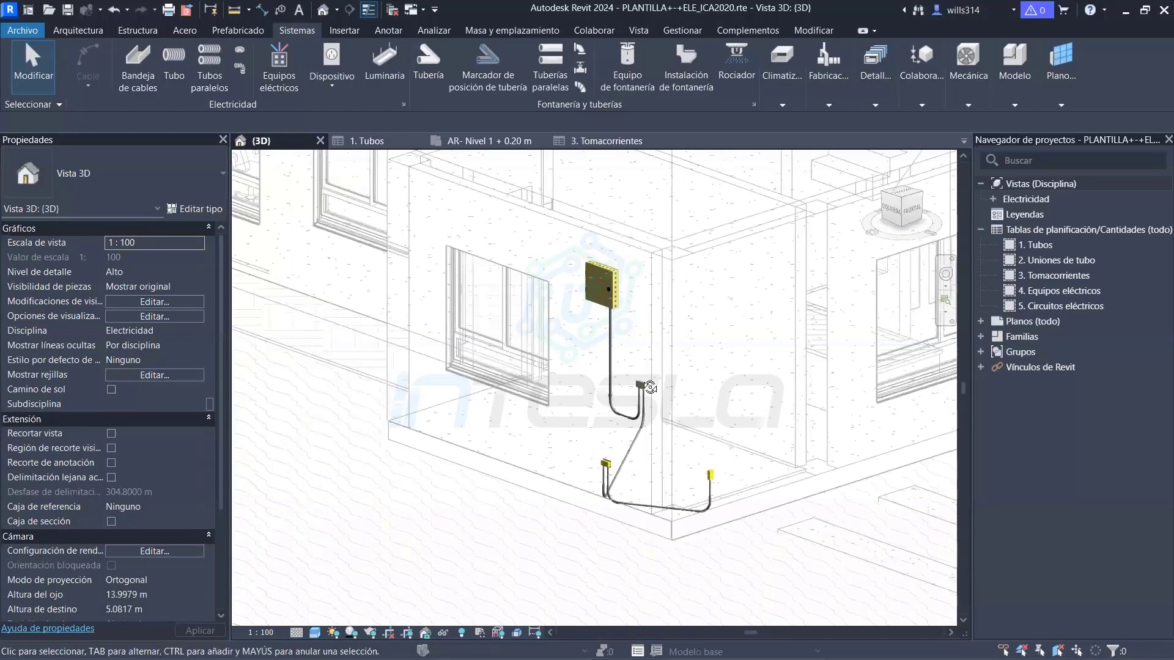
mouse_move(543, 428)
middle_mouse_down("shift")
mouse_move(583, 392)
mouse_move(634, 385)
mouse_move(653, 353)
middle_mouse_up("shift")
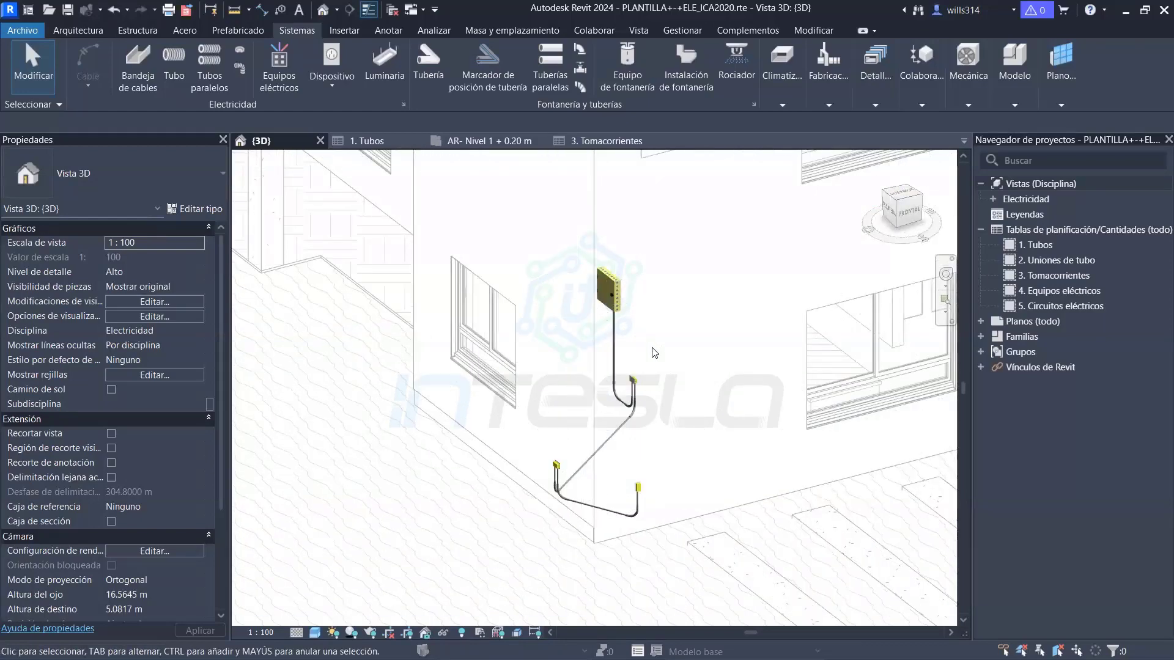
left_click(489, 141)
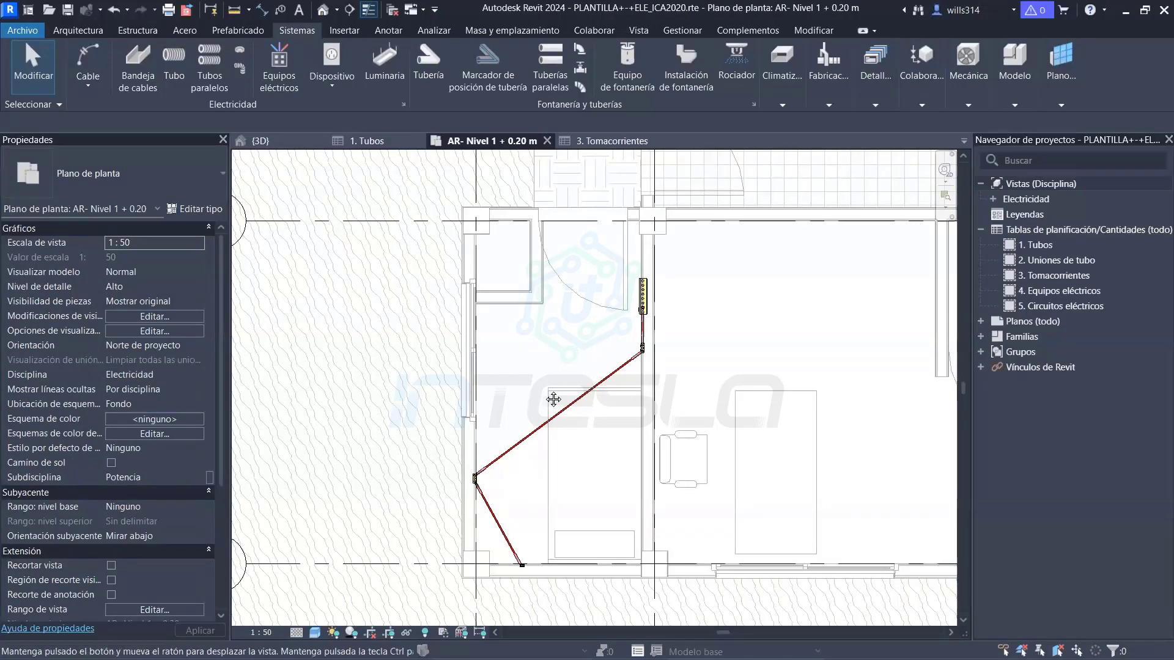
middle_click_drag(551, 328, 559, 325)
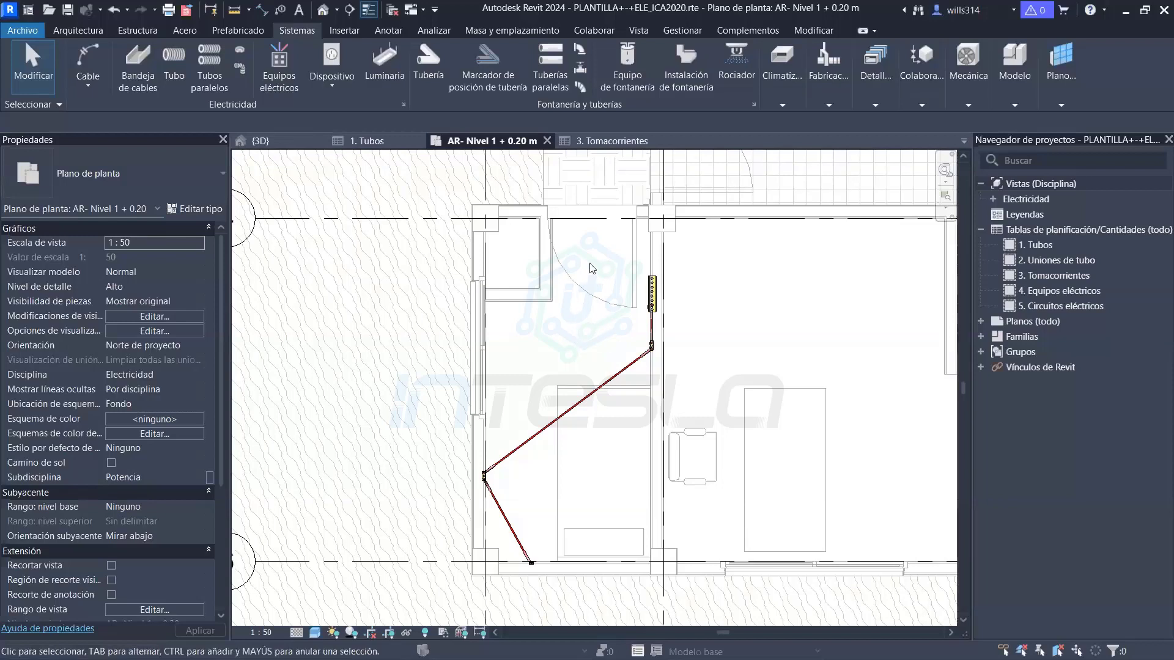
middle_click_drag(572, 326, 579, 316)
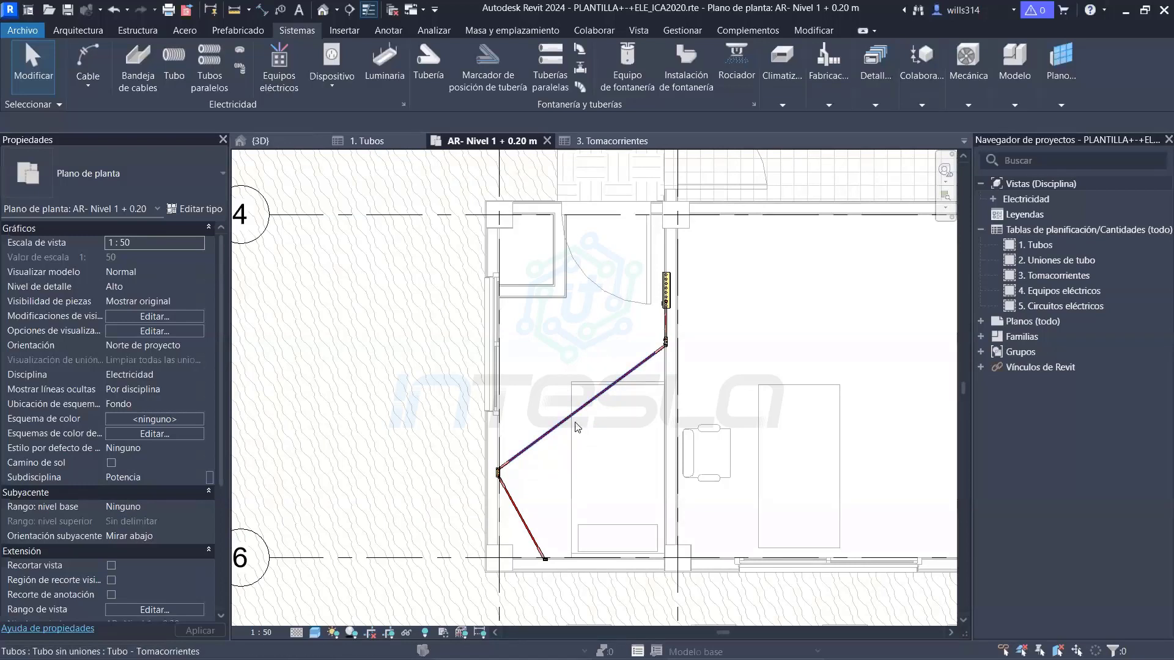
middle_click_drag(593, 439, 583, 396)
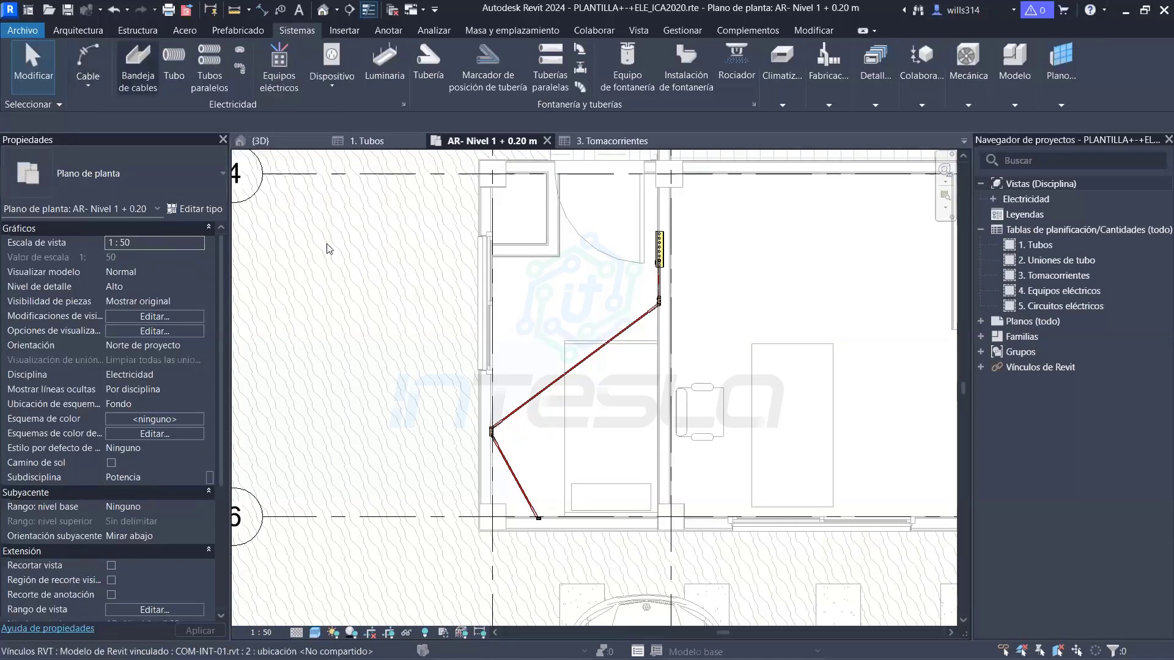
scroll(737, 401, "down", 2)
mouse_move(464, 430)
middle_mouse_down()
mouse_move(709, 542)
mouse_move(820, 659)
middle_mouse_up()
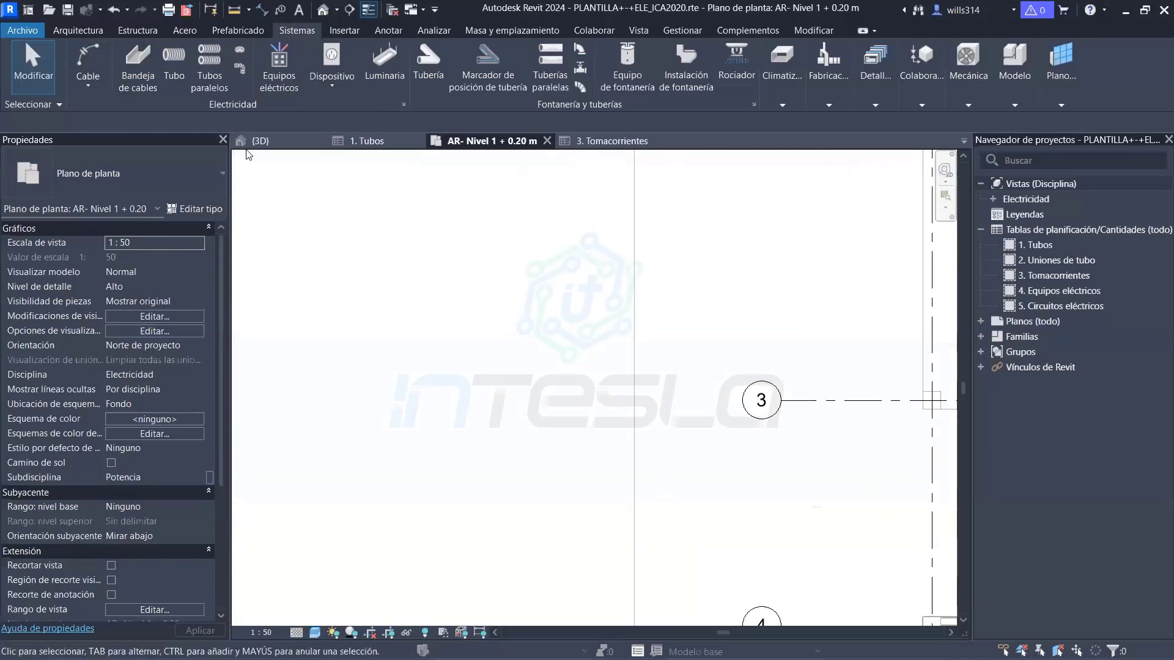
Draw a trial arc wire with the CW command near grid 3
key("c")
key("w")
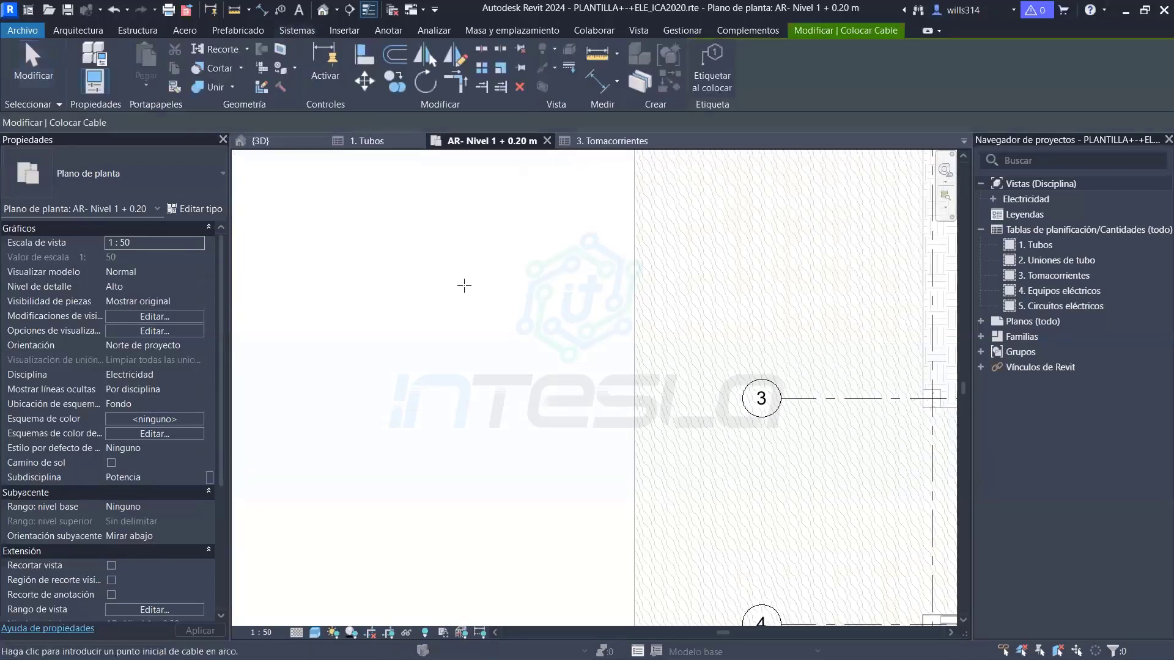
left_click(483, 267)
left_click(520, 423)
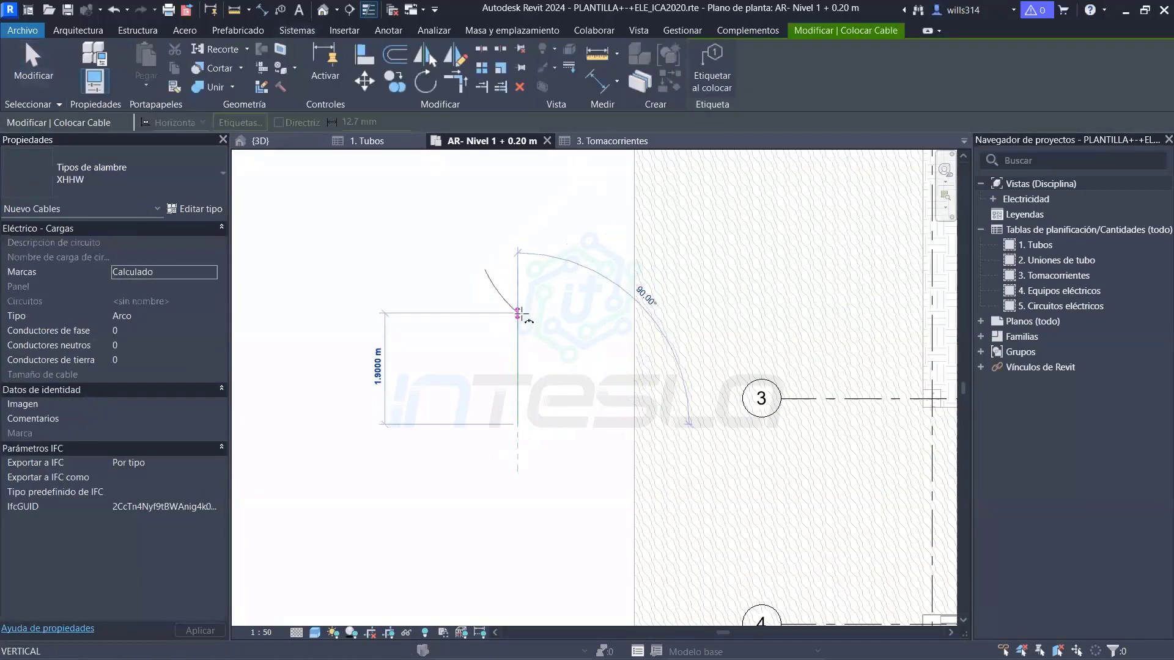
left_click(593, 411)
key("Escape")
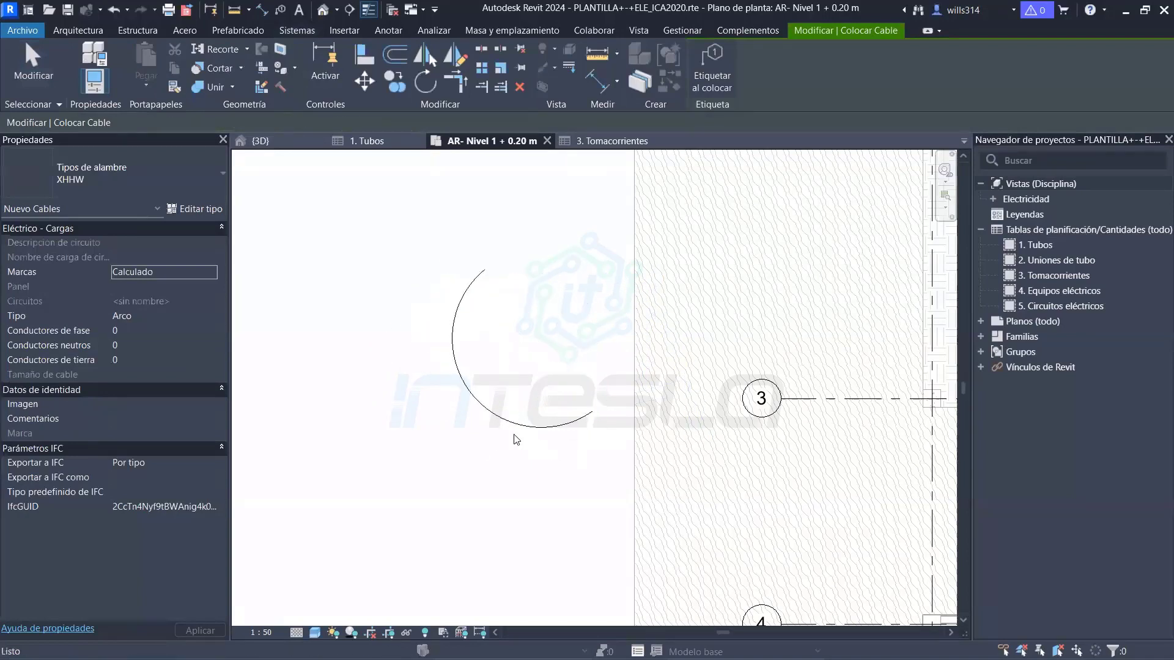
key("Escape")
Set the arc wire's phase conductors to 2
left_click(475, 410)
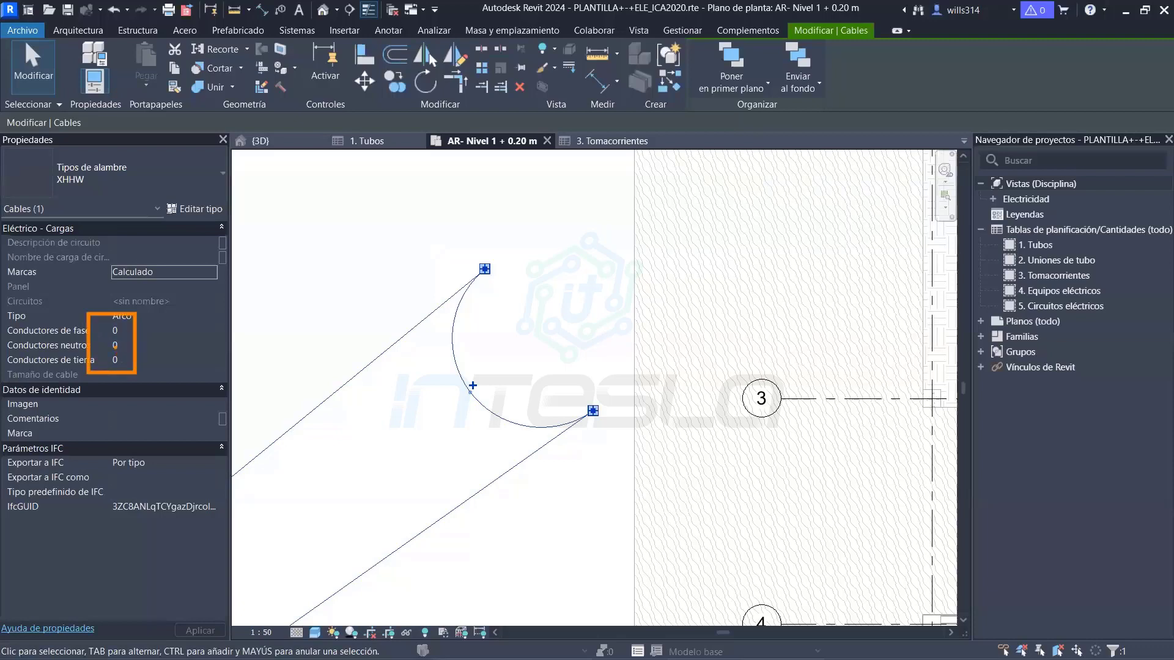
left_click(472, 385)
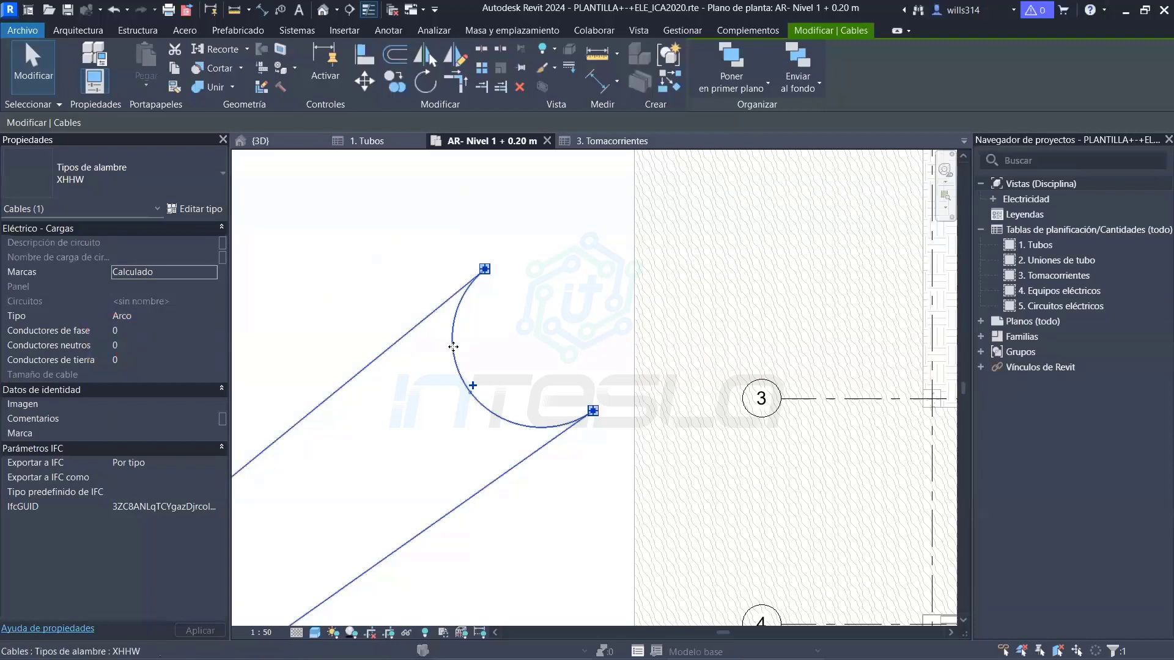
left_click(472, 386)
scroll(471, 384, "up", 2)
scroll(453, 378, "up", 2)
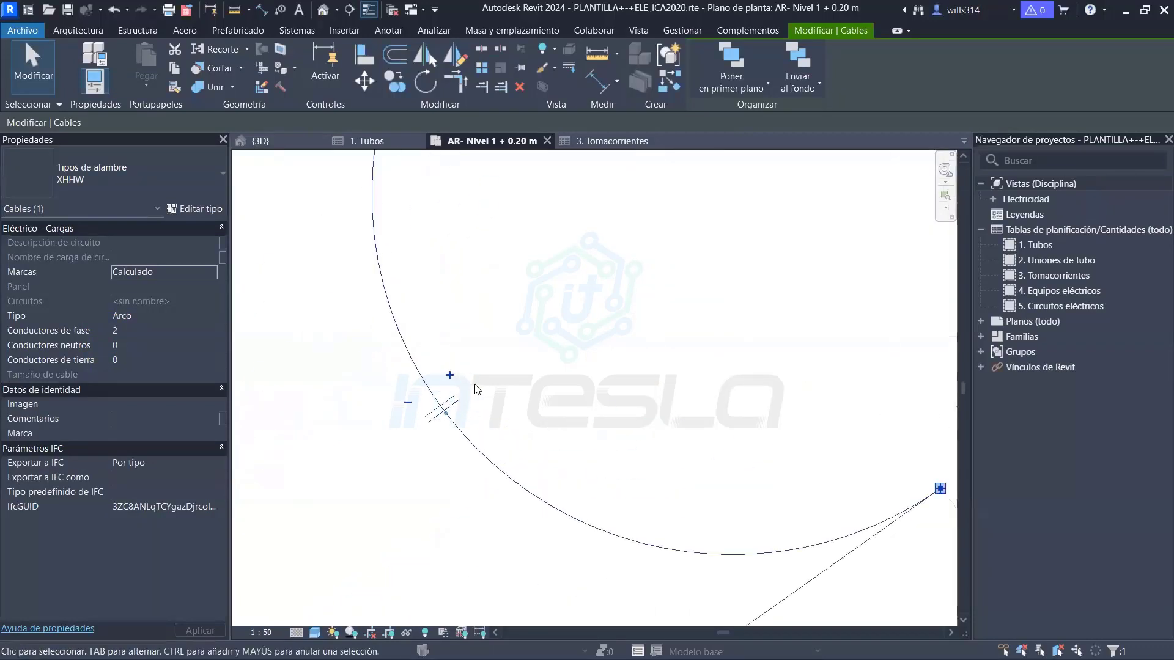
Delete the arc wire from the plan
left_click(505, 376)
scroll(502, 379, "down", 1)
scroll(501, 391, "down", 2)
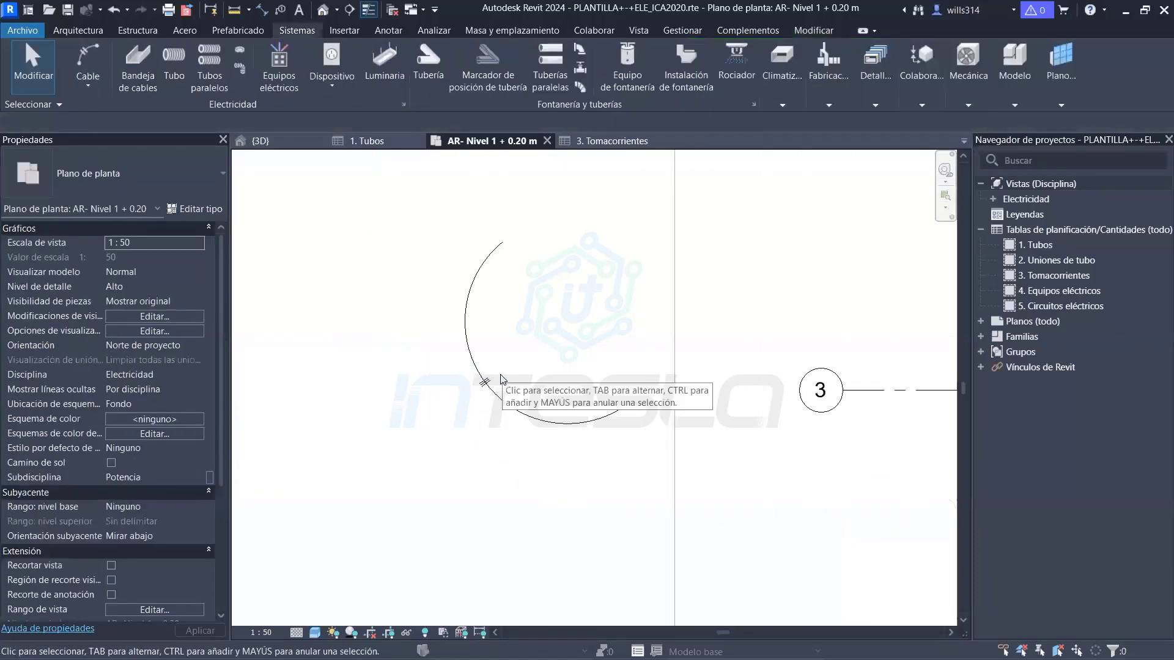
scroll(500, 404, "down", 2)
left_click(500, 403)
key("Delete")
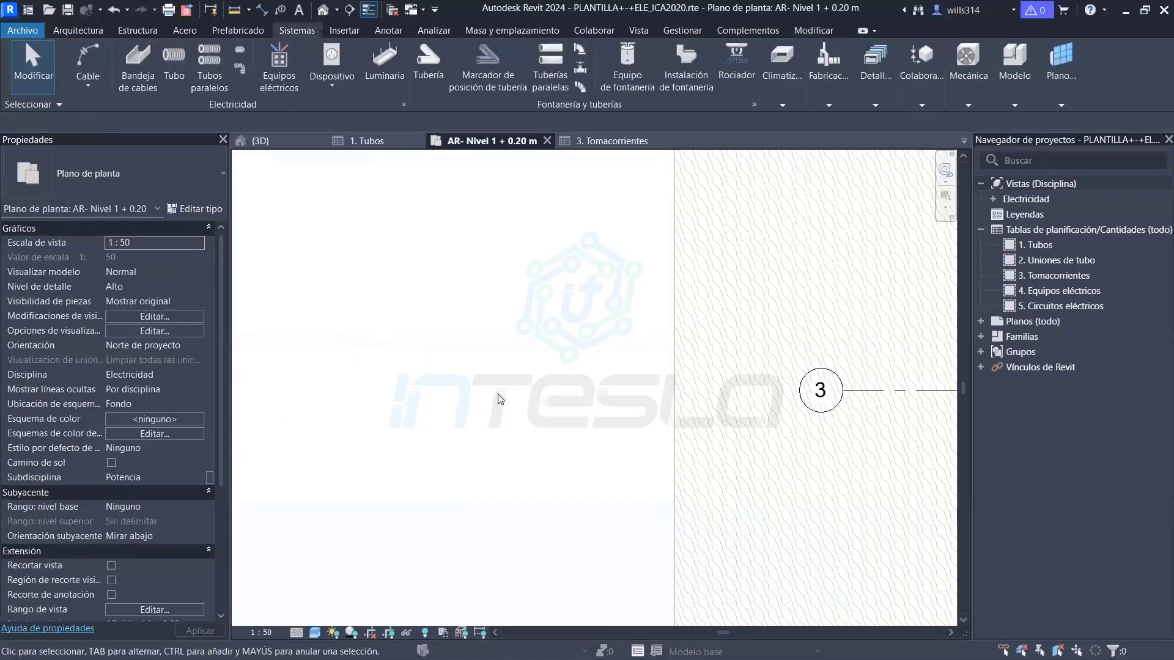
Pan to the wired room and expand Electricidad to show Potencia and an unnamed subgroup
scroll(499, 395, "down", 2)
scroll(498, 395, "down", 2)
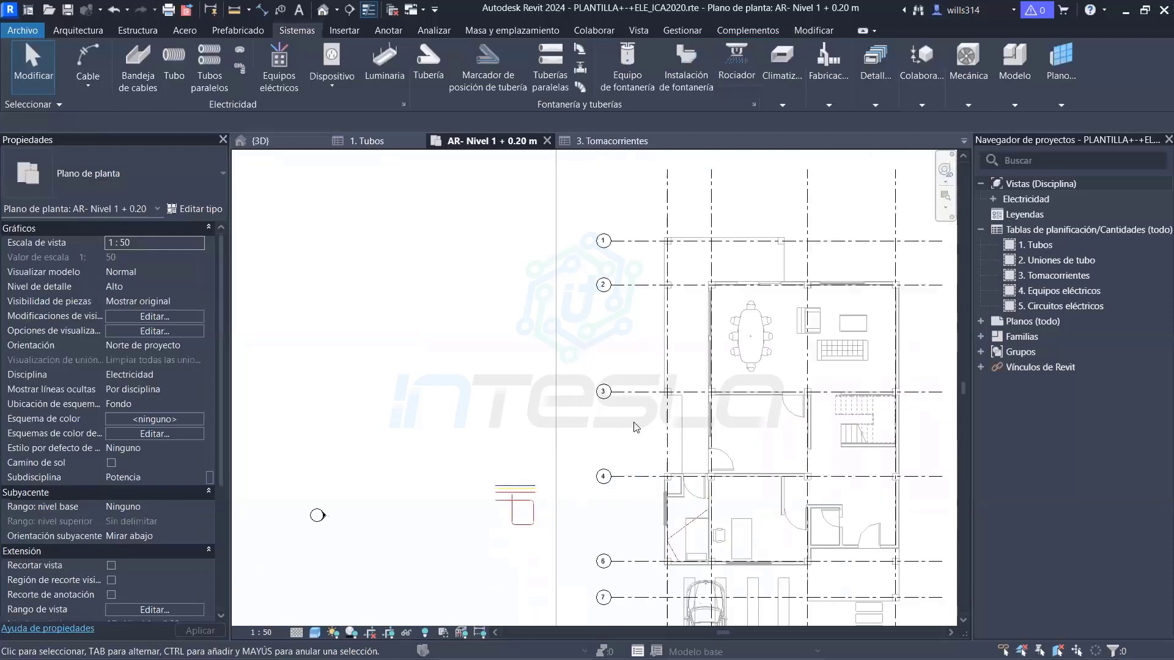
scroll(634, 443, "up", 2)
scroll(633, 428, "up", 1)
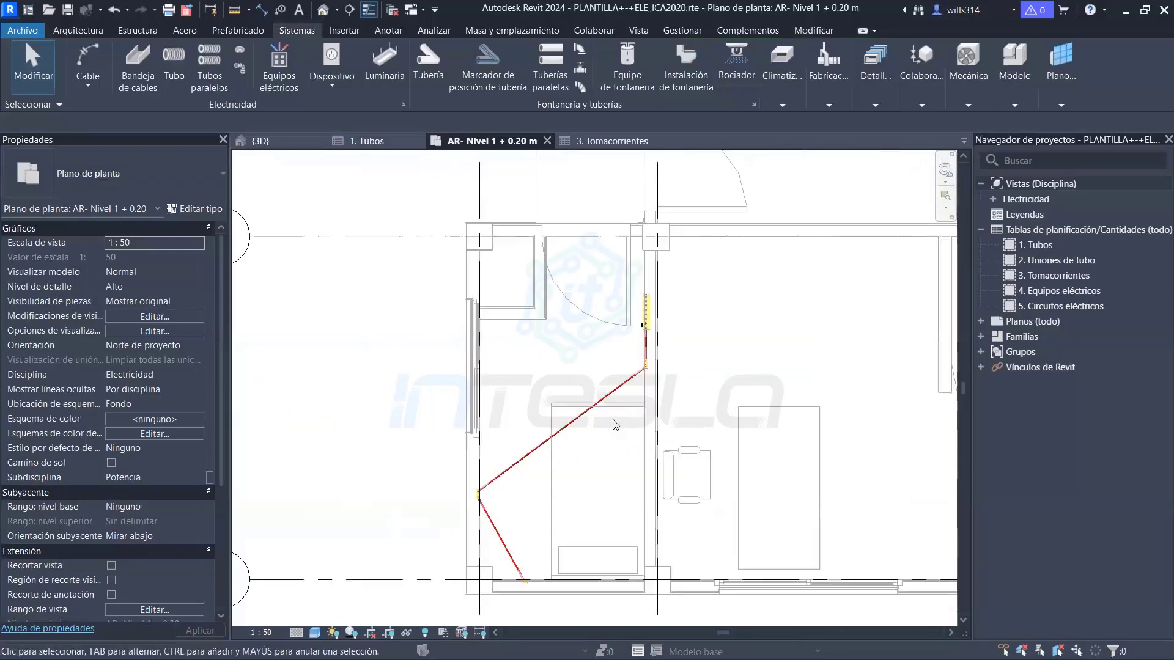
scroll(629, 398, "up", 2)
mouse_move(626, 379)
middle_mouse_down()
mouse_move(622, 339)
mouse_move(614, 394)
middle_mouse_up()
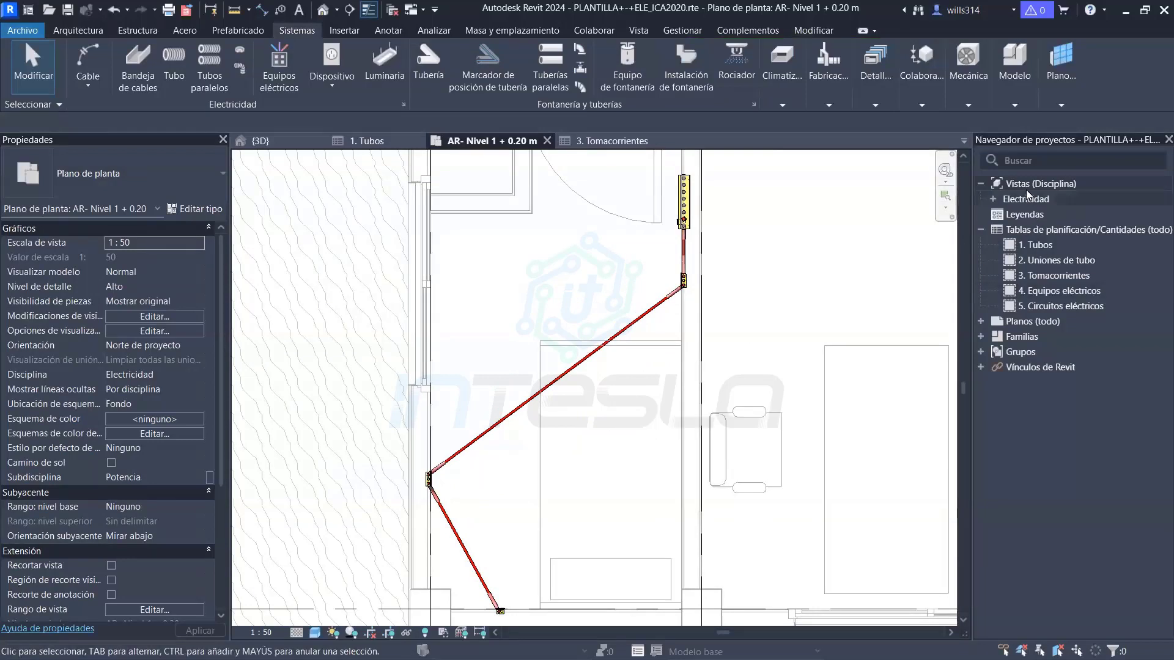
left_click(994, 199)
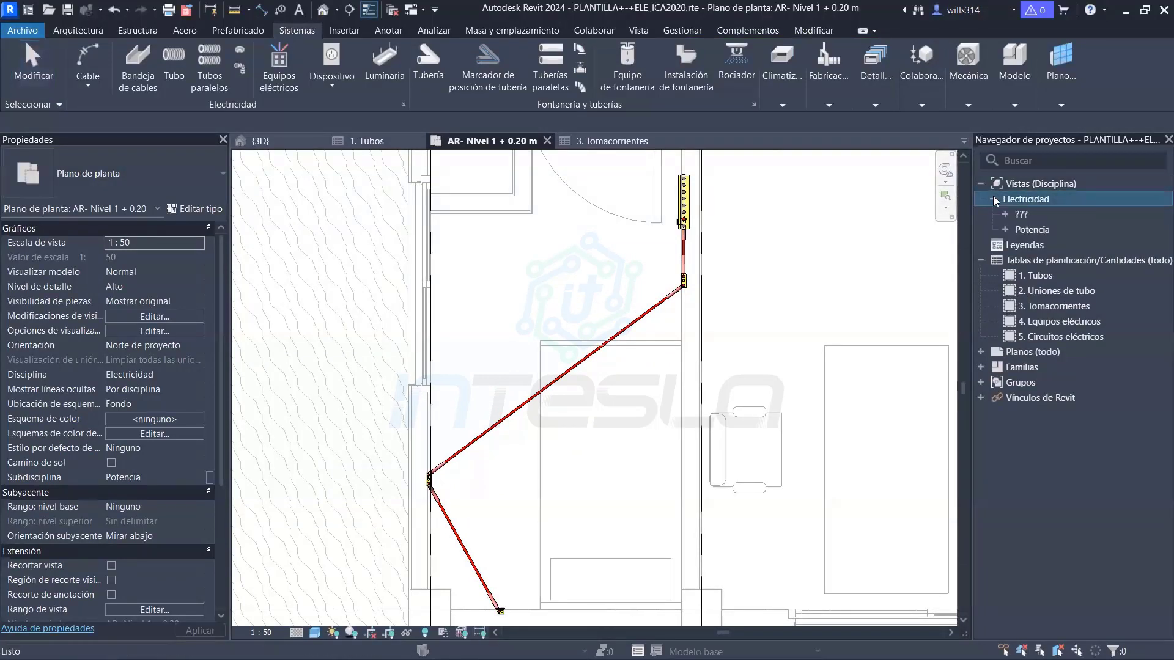
scroll(633, 450, "down", 2)
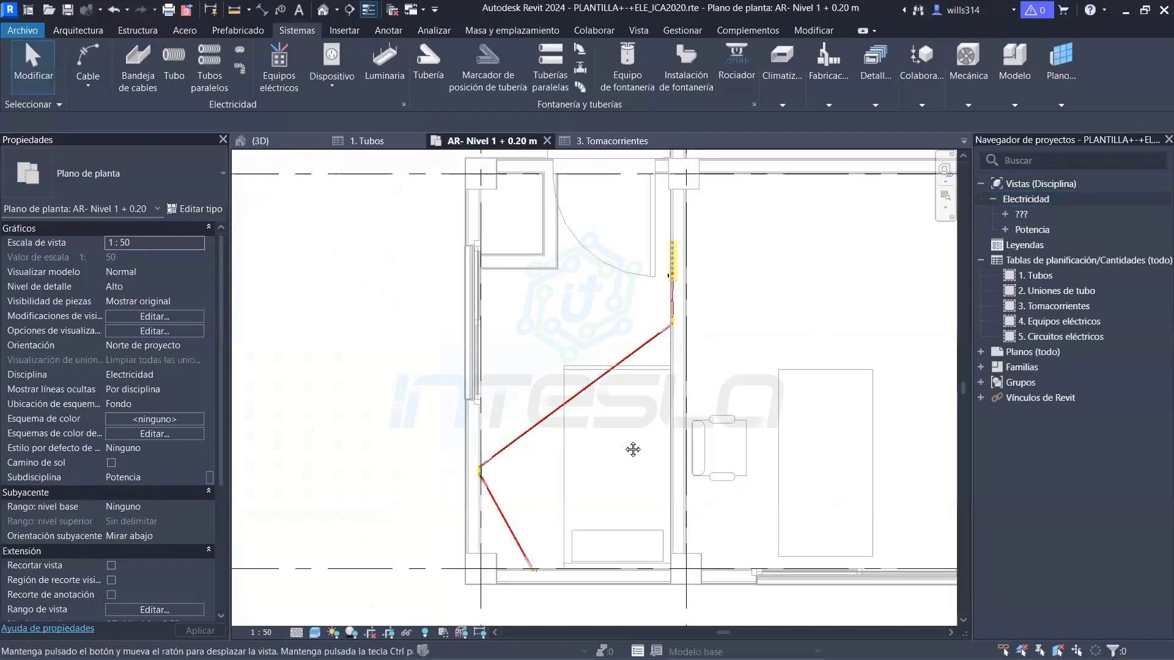
middle_click_drag(633, 450, 576, 424)
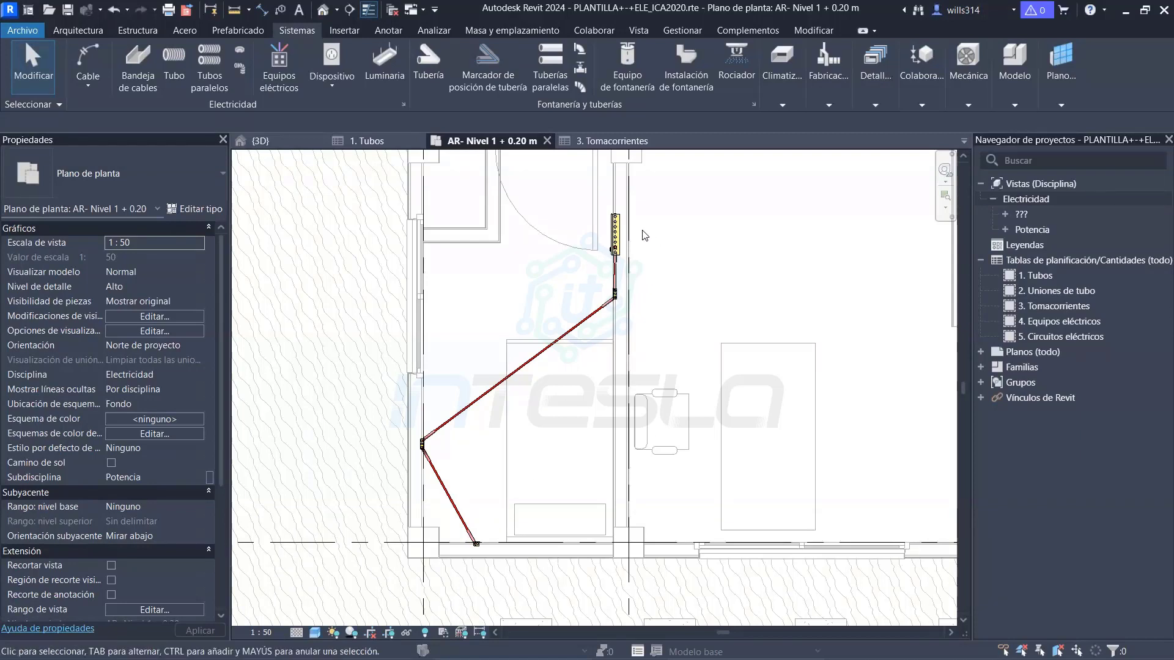
Browse Tablero Principal's type properties unchanged, noting its electrical loads read 0.00 VA
left_click(592, 268)
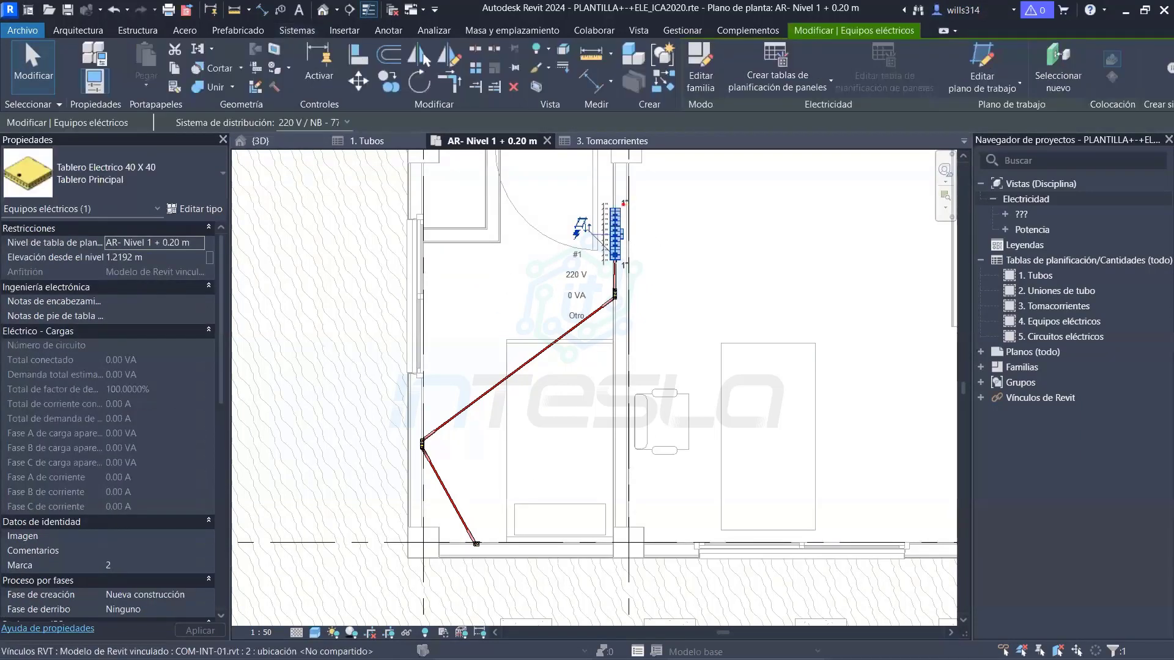
left_click(194, 209)
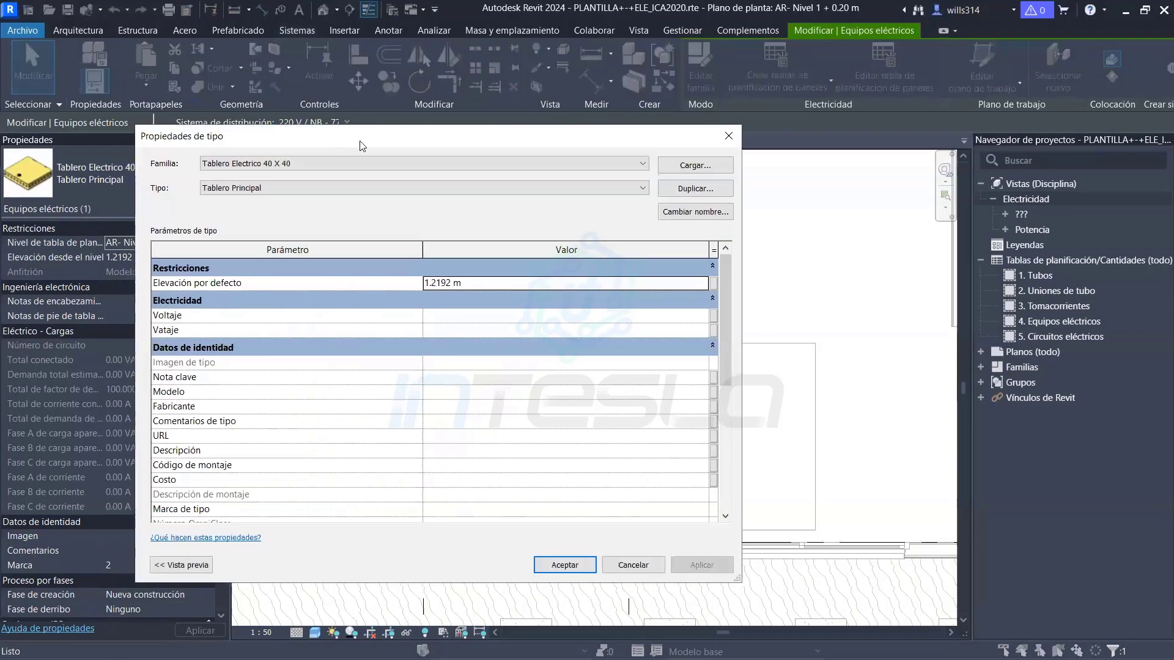
left_click_drag(362, 145, 869, 118)
scroll(853, 343, "down", 3)
scroll(859, 340, "down", 2)
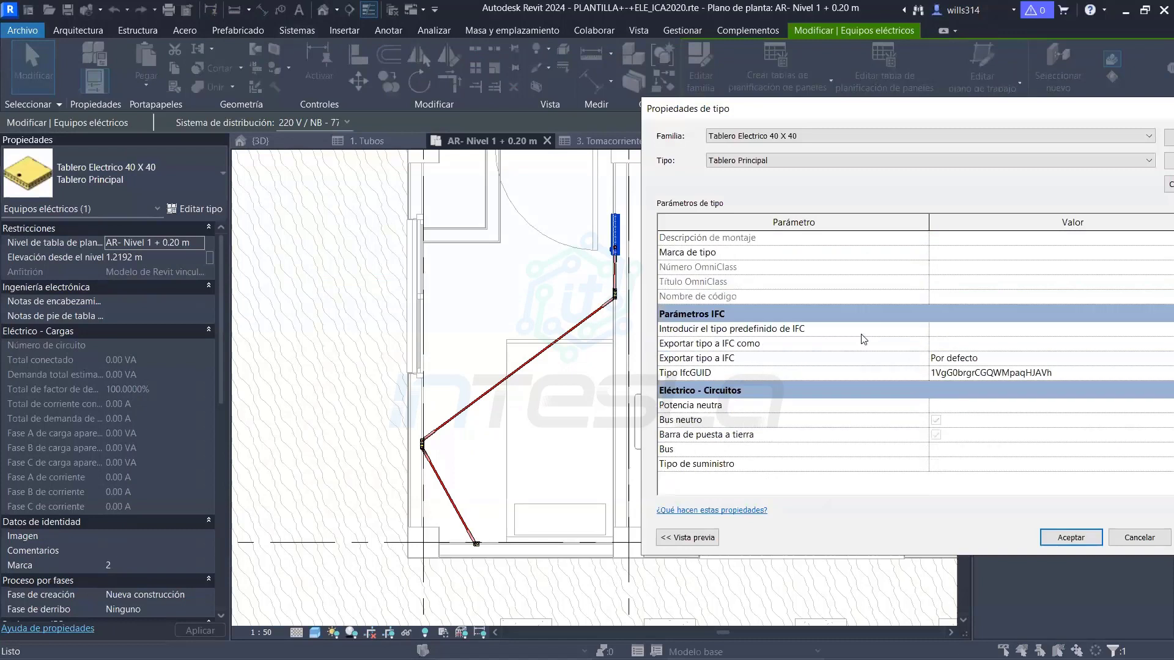
scroll(864, 335, "up", 5)
scroll(863, 335, "down", 4)
scroll(863, 335, "down", 1)
left_click_drag(820, 114, 583, 145)
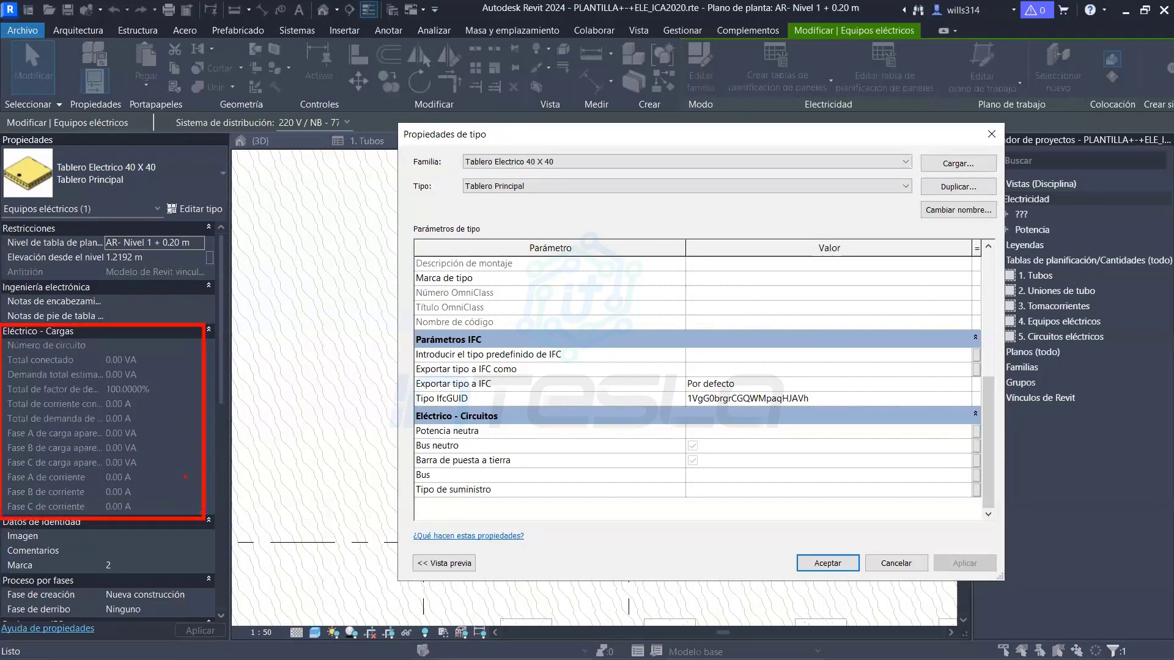
left_click_drag(166, 359, 178, 500)
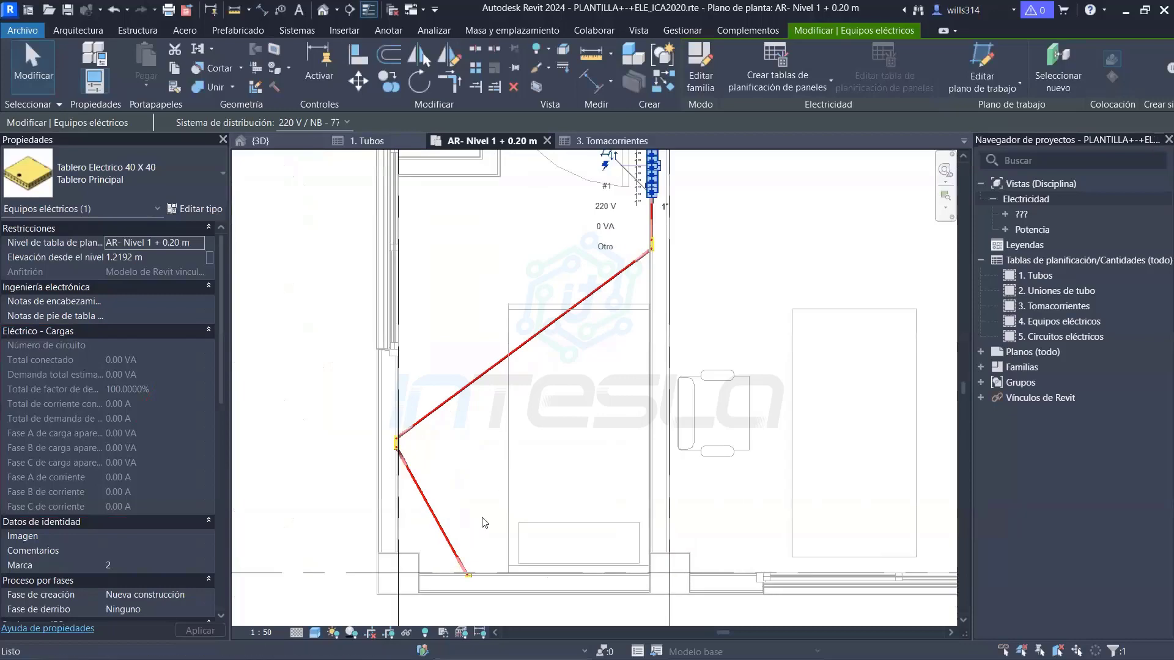
Select the three Tomacorriente Doble outlets on the bottom, left and upper walls
key("Escape")
left_click(469, 575)
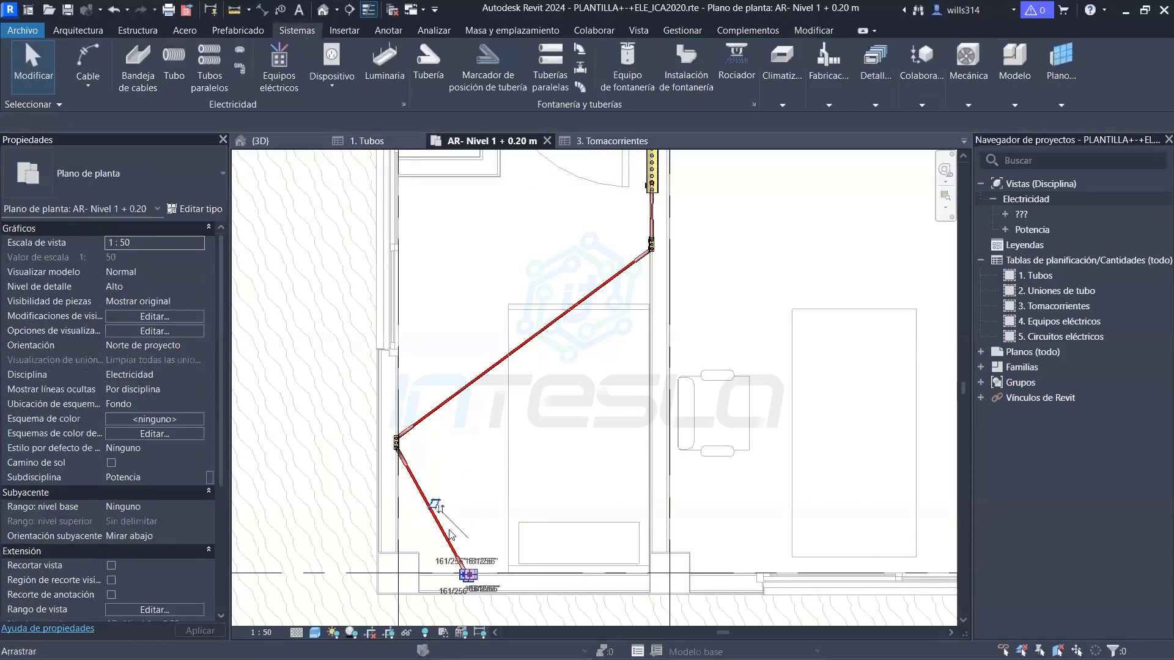
left_click(396, 442, "ctrl")
scroll(397, 443, "up", 2)
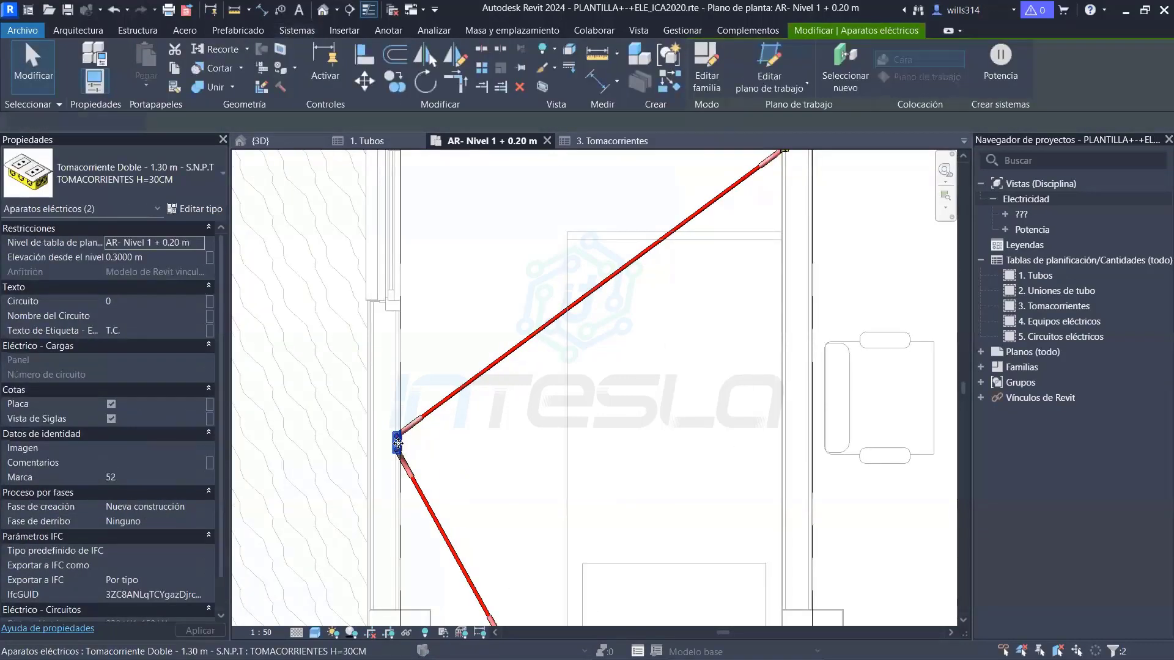
middle_click_drag(637, 426, 561, 373)
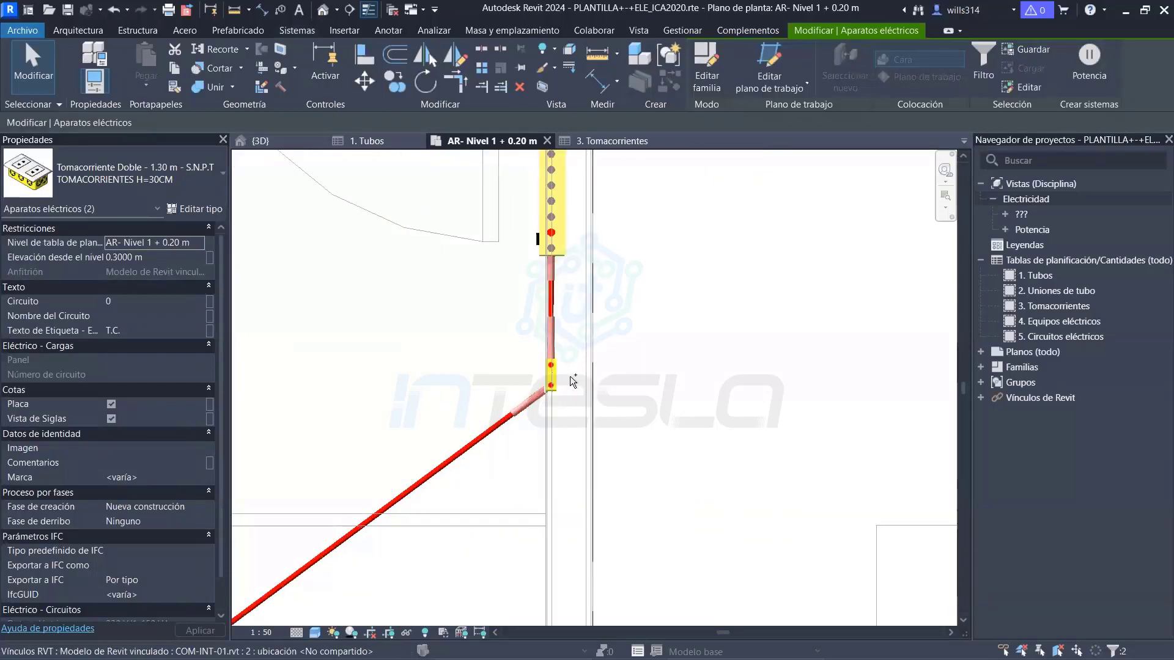
left_click(561, 373, "ctrl")
scroll(561, 373, "down", 3)
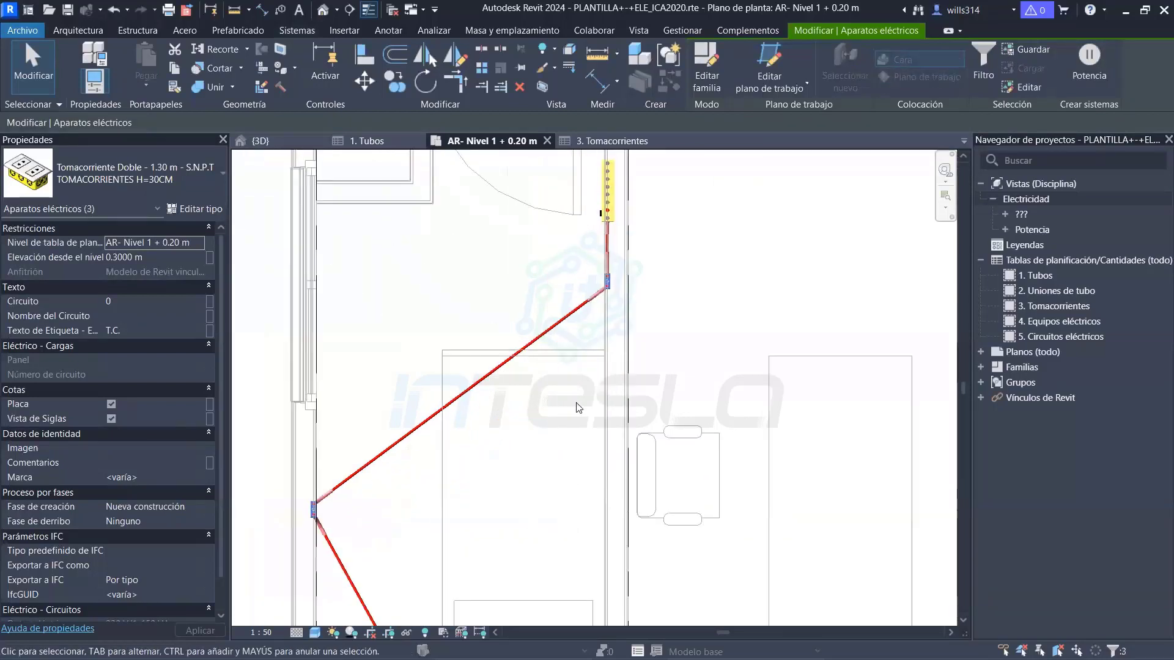
scroll(572, 418, "down", 2)
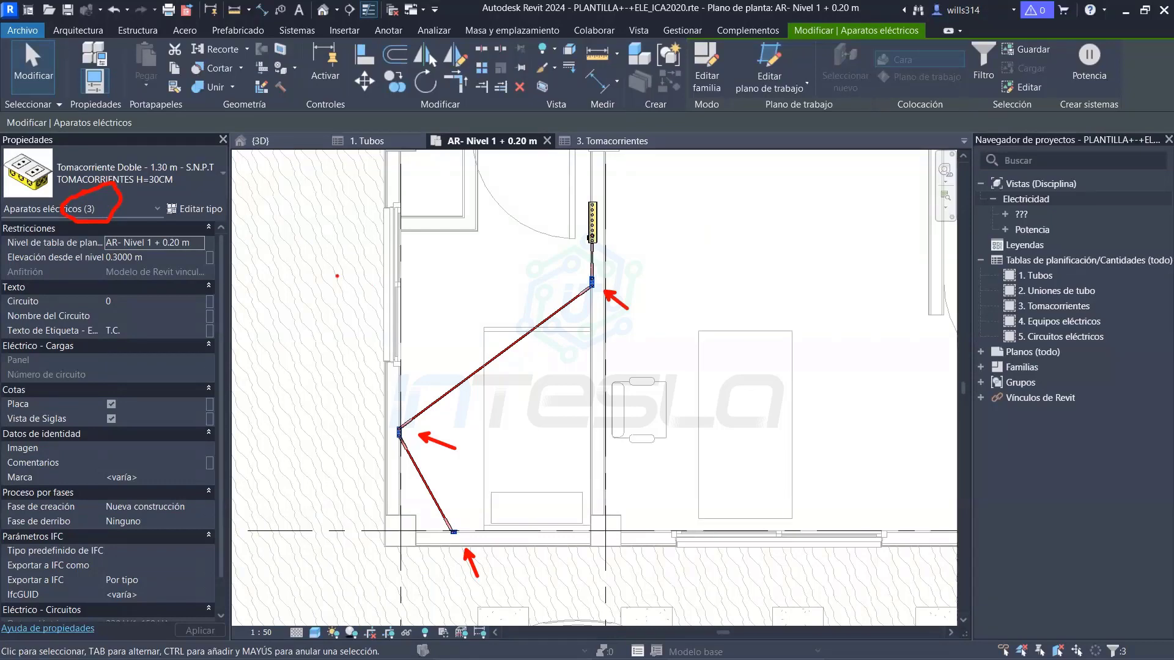
Check the outlet type parameters, then create a Potencia circuit carrying 450.00 VA at 20.00 A
left_click(194, 211)
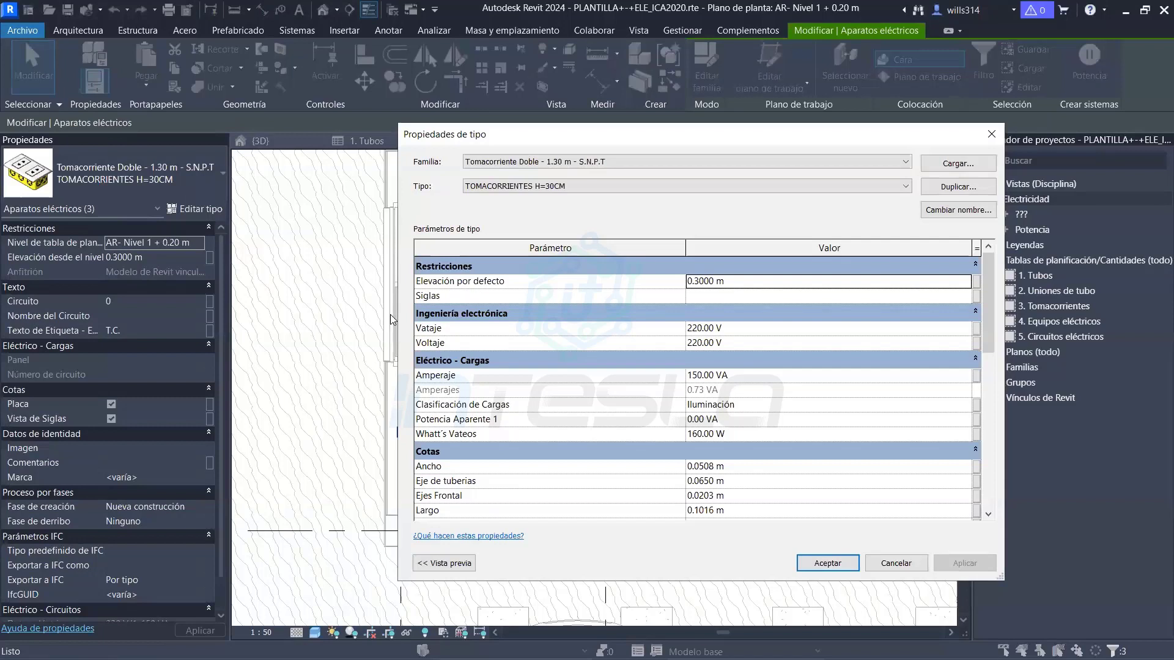
left_click(844, 565)
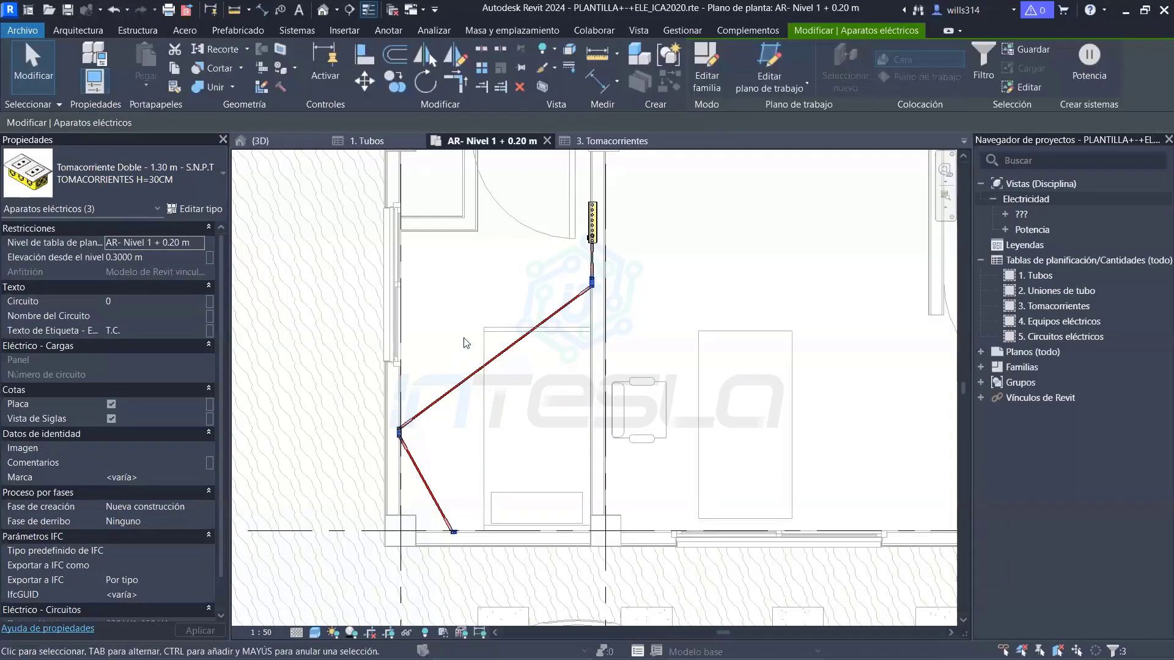
scroll(464, 343, "up", 1)
scroll(465, 343, "up", 1)
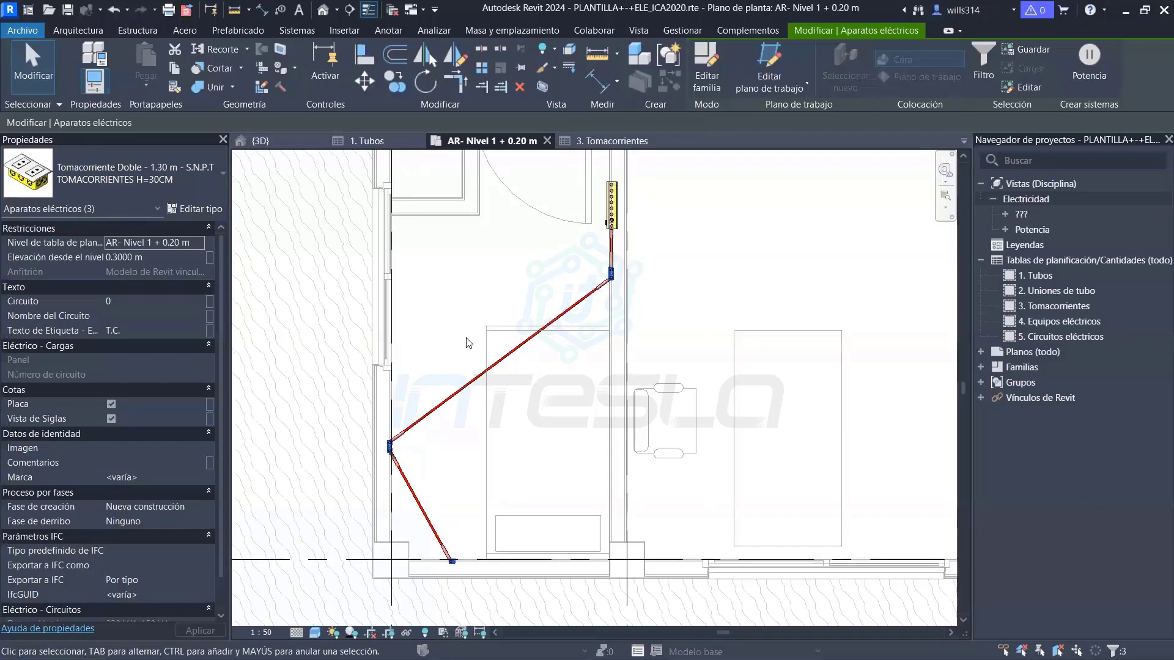
mouse_move(560, 434)
left_mouse_down()
mouse_move(541, 351)
mouse_move(929, 150)
mouse_move(1107, 97)
left_mouse_up()
mouse_move(1099, 41)
left_mouse_down()
mouse_move(1051, 73)
mouse_move(1120, 43)
mouse_move(1070, 37)
left_mouse_up()
key("Escape")
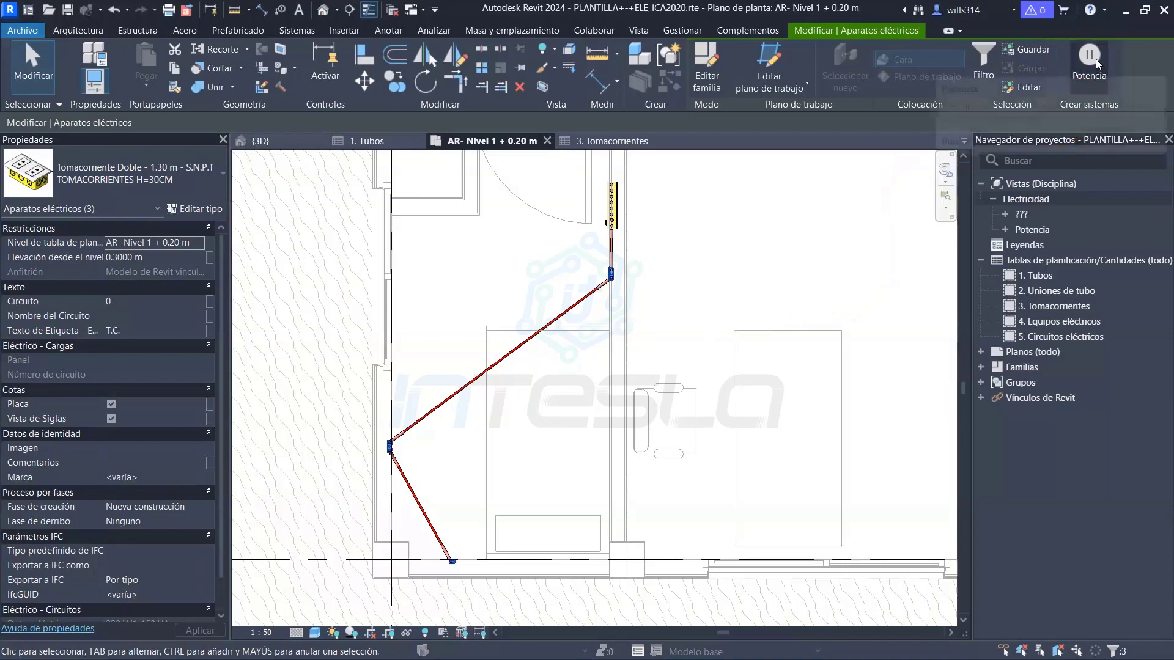
left_click(1098, 63)
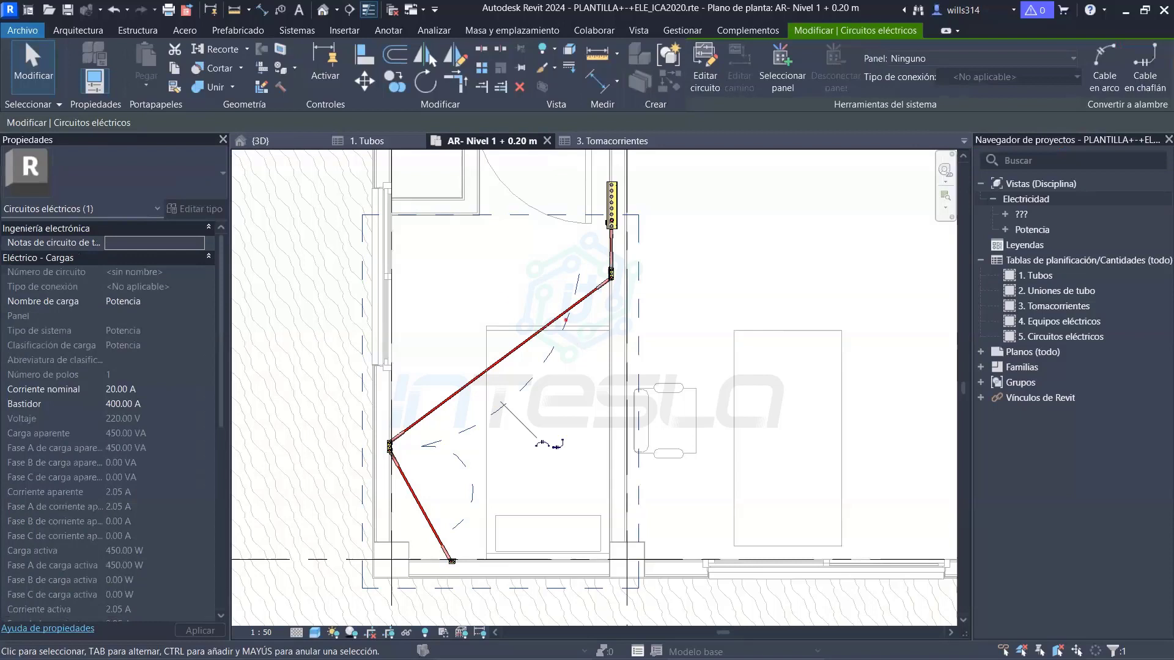
left_click_drag(361, 212, 646, 592)
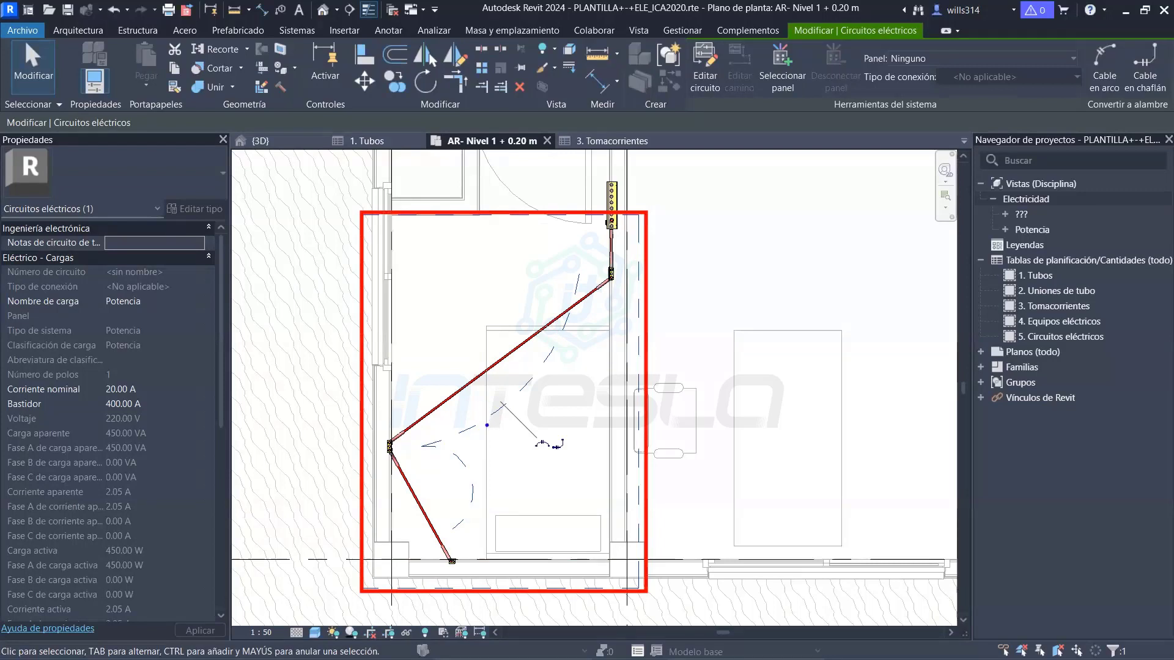
left_click_drag(488, 423, 244, 367)
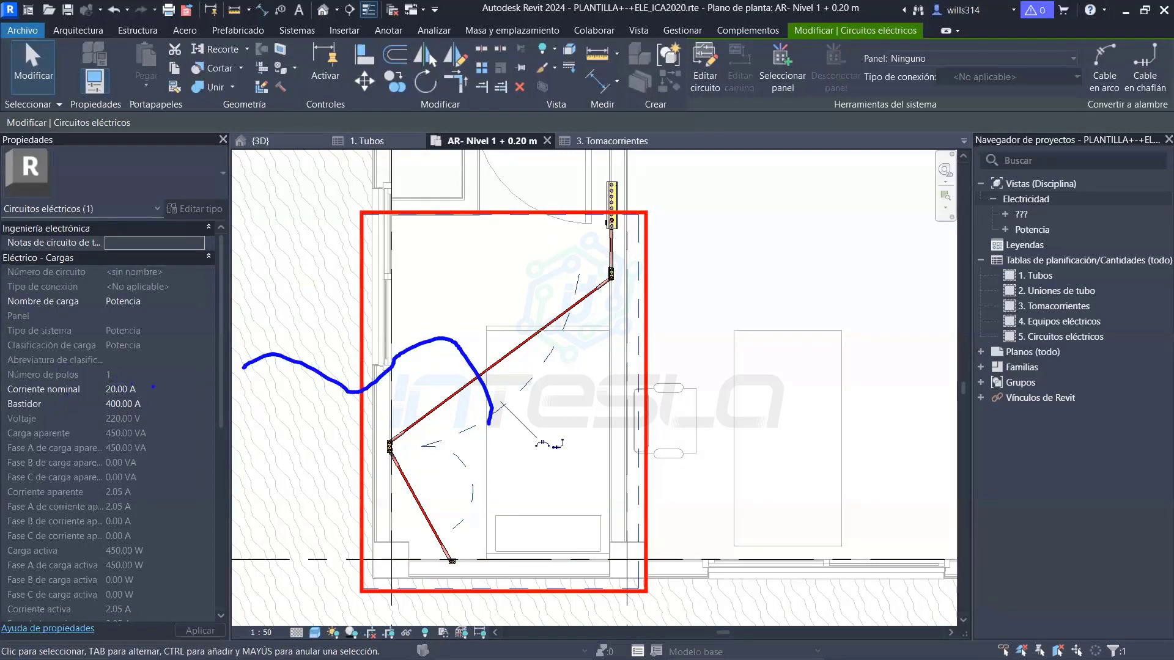
left_click_drag(165, 382, 233, 359)
left_click_drag(160, 406, 226, 379)
mouse_move(165, 405)
left_mouse_down()
mouse_move(178, 564)
mouse_move(194, 546)
left_mouse_up()
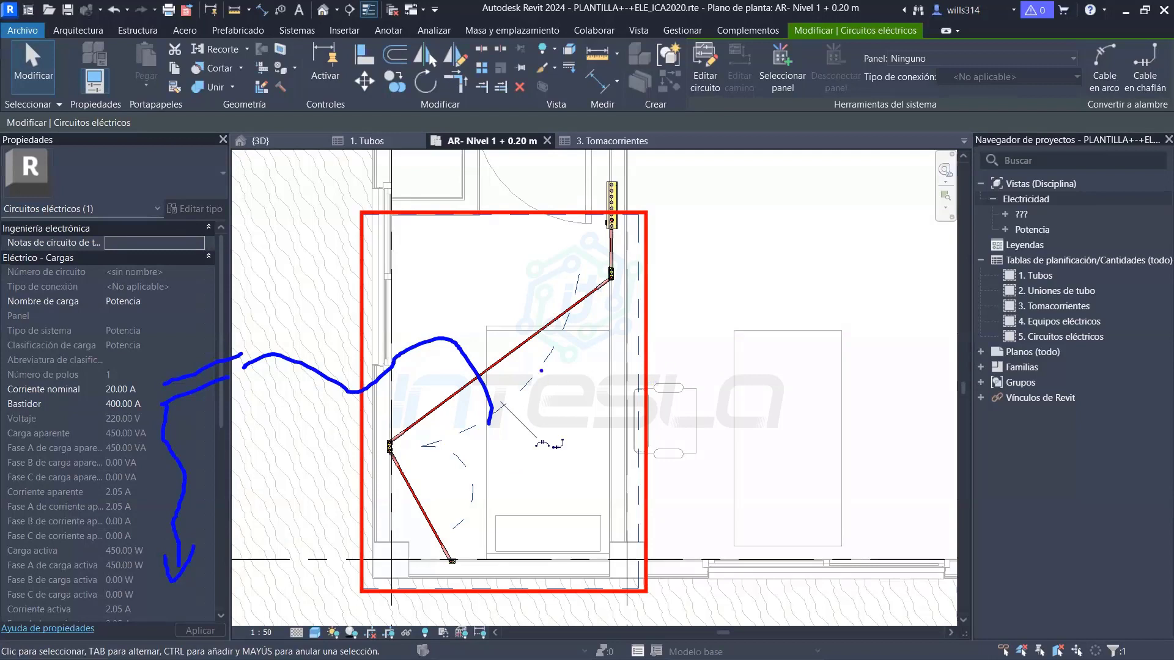
left_click_drag(688, 395, 925, 570)
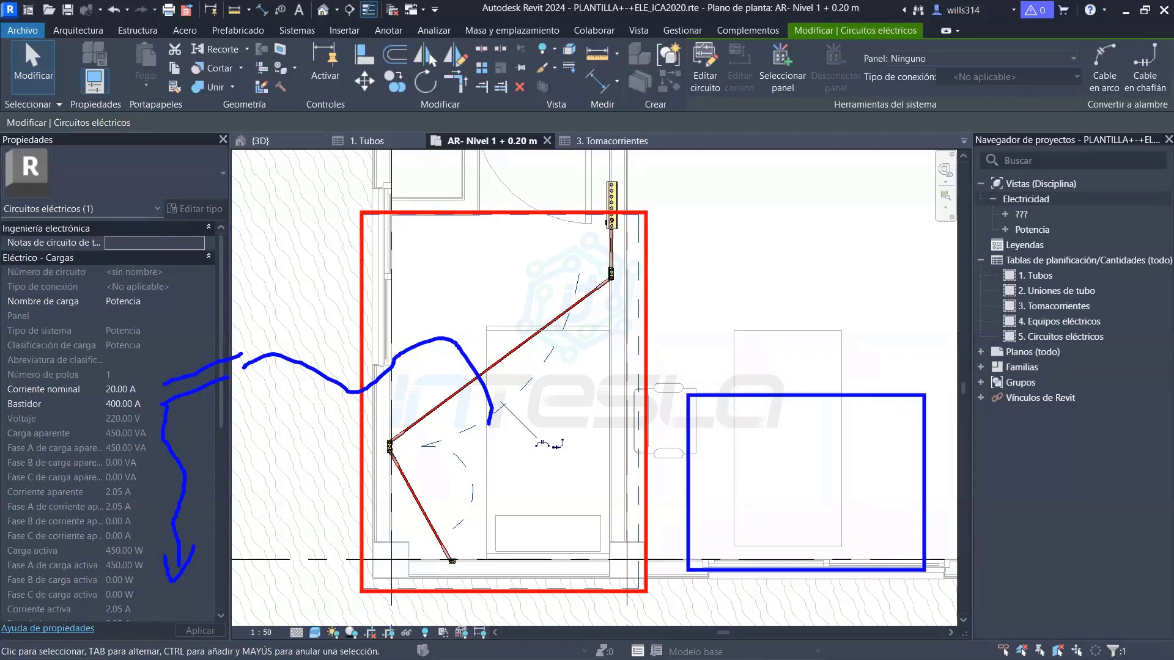
left_click_drag(833, 188, 945, 282)
left_click_drag(699, 101, 958, 164)
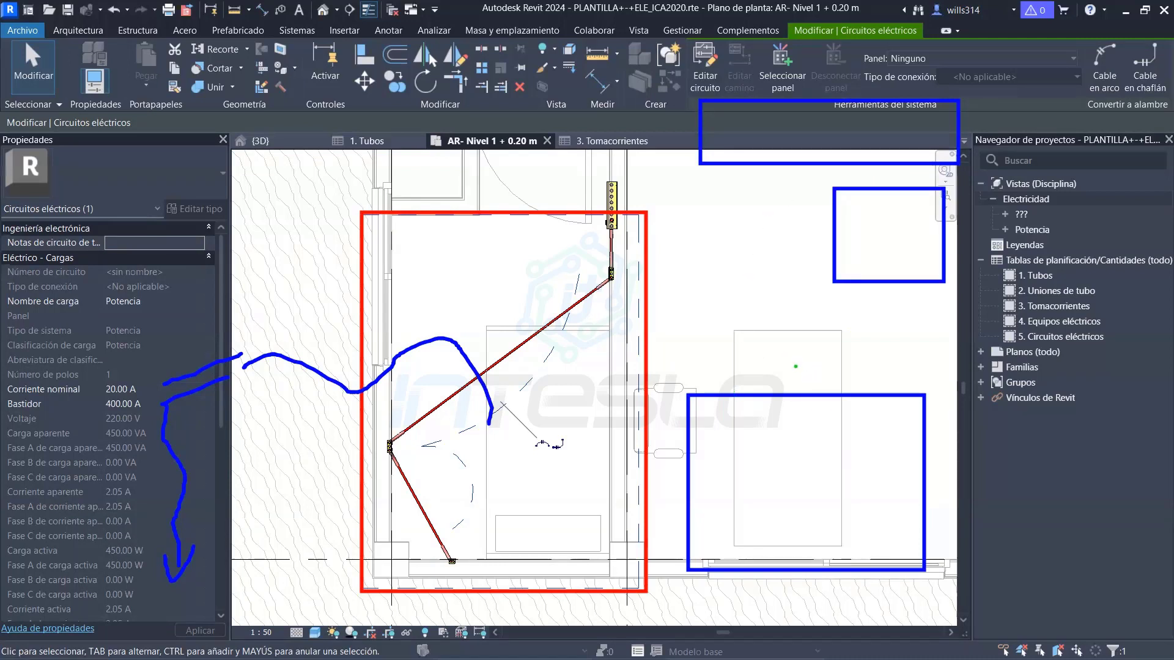
mouse_move(795, 367)
left_mouse_down()
mouse_move(653, 197)
mouse_move(664, 215)
left_mouse_up()
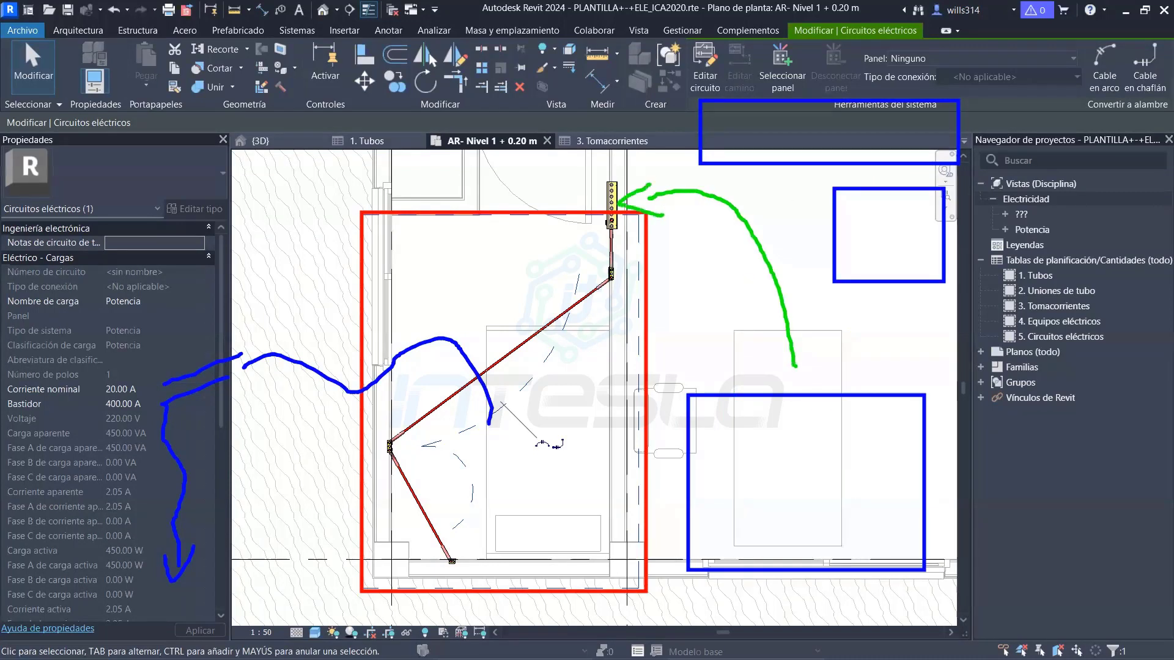
key("Escape")
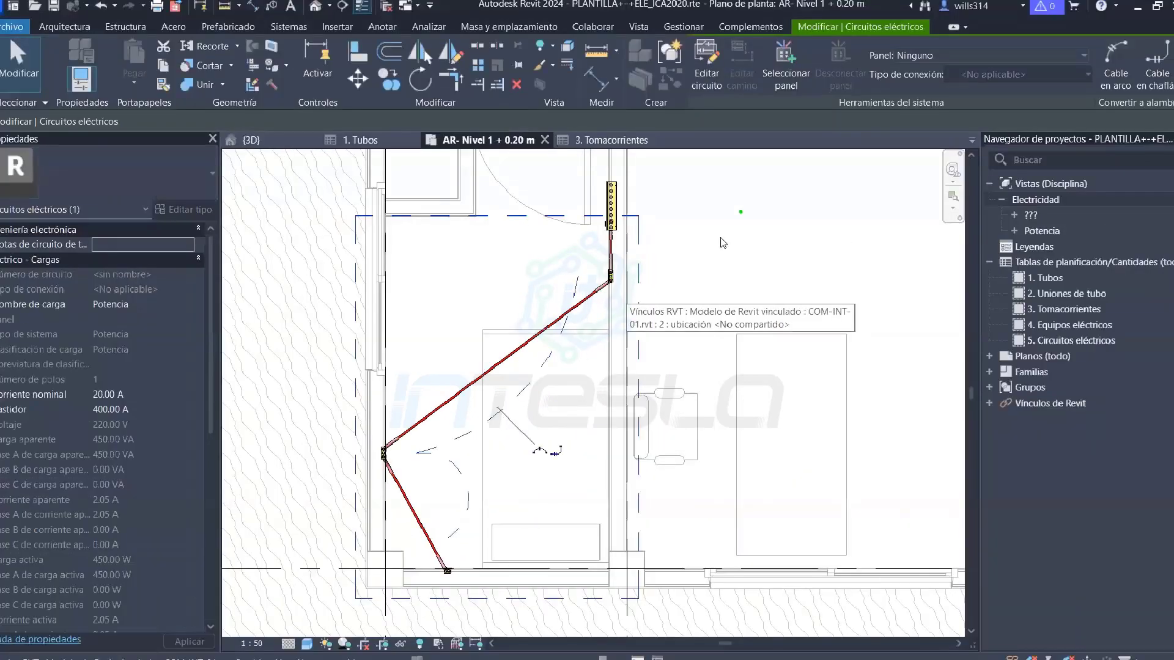
left_click(723, 243)
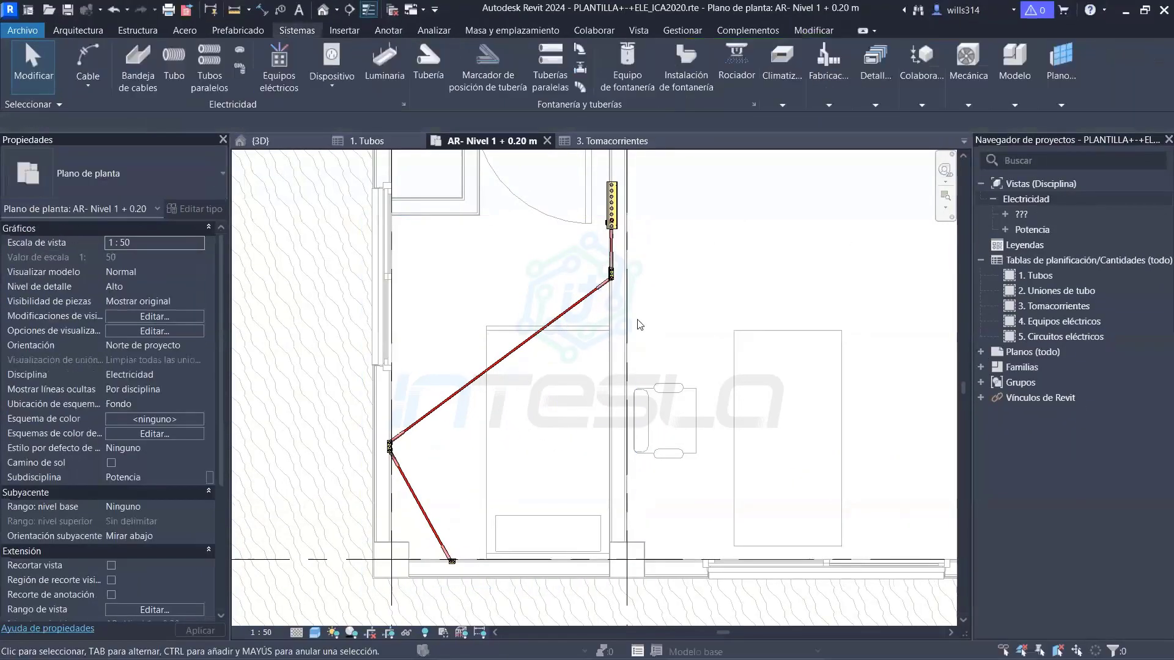
left_click(619, 195)
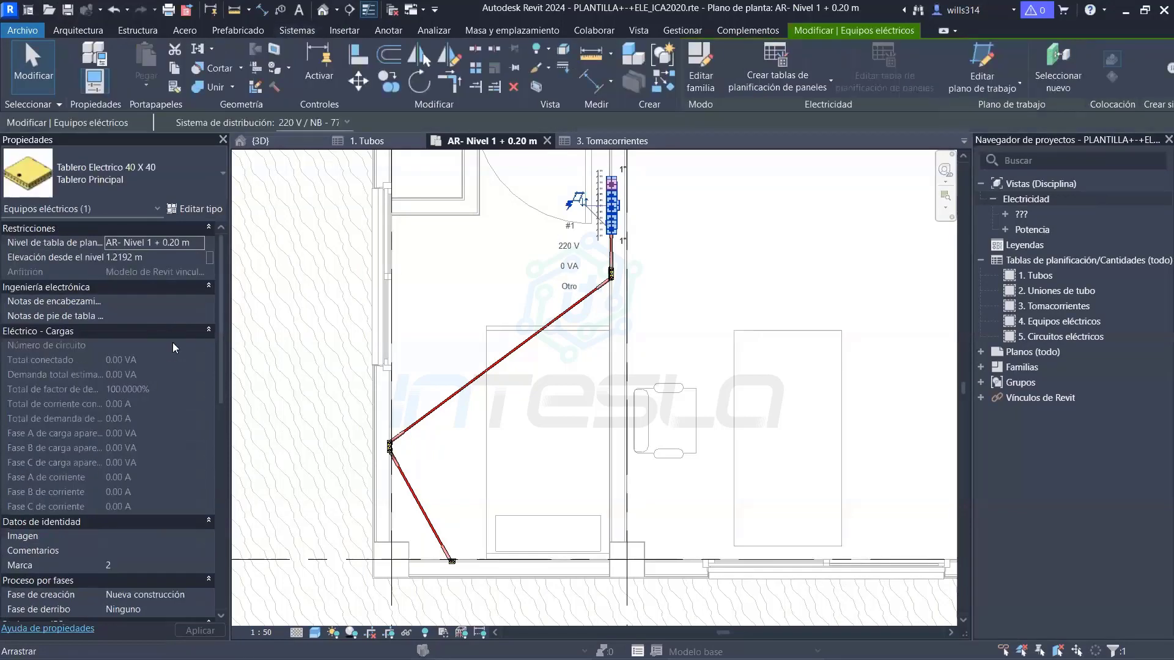
left_click(431, 361)
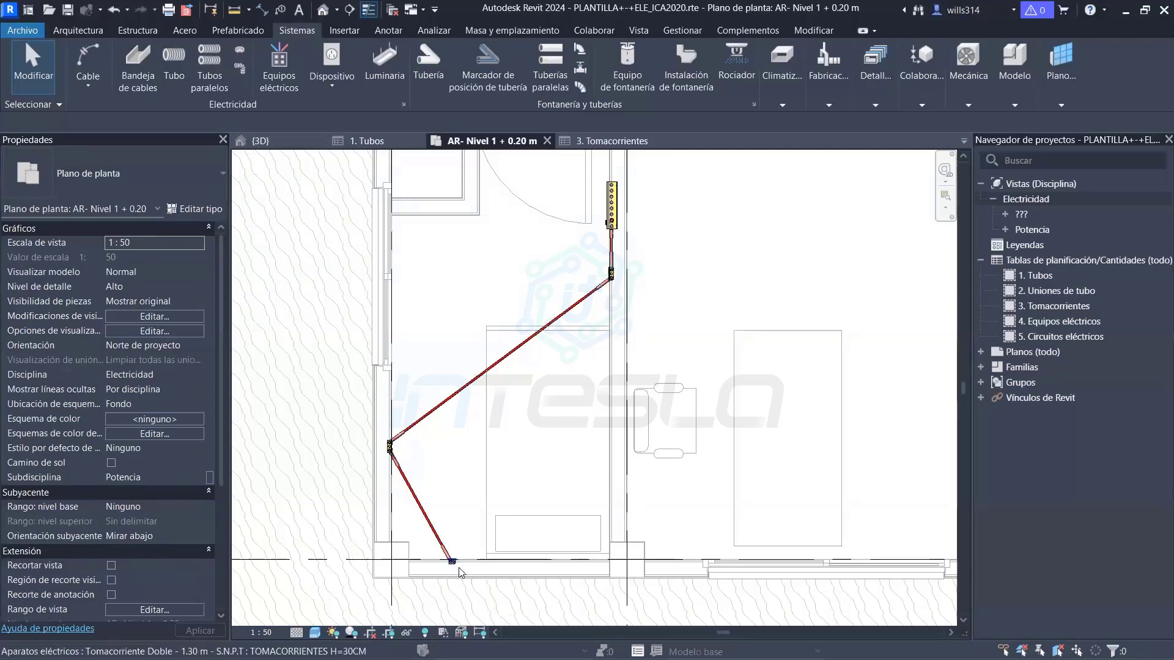
middle_click_drag(642, 275, 628, 364)
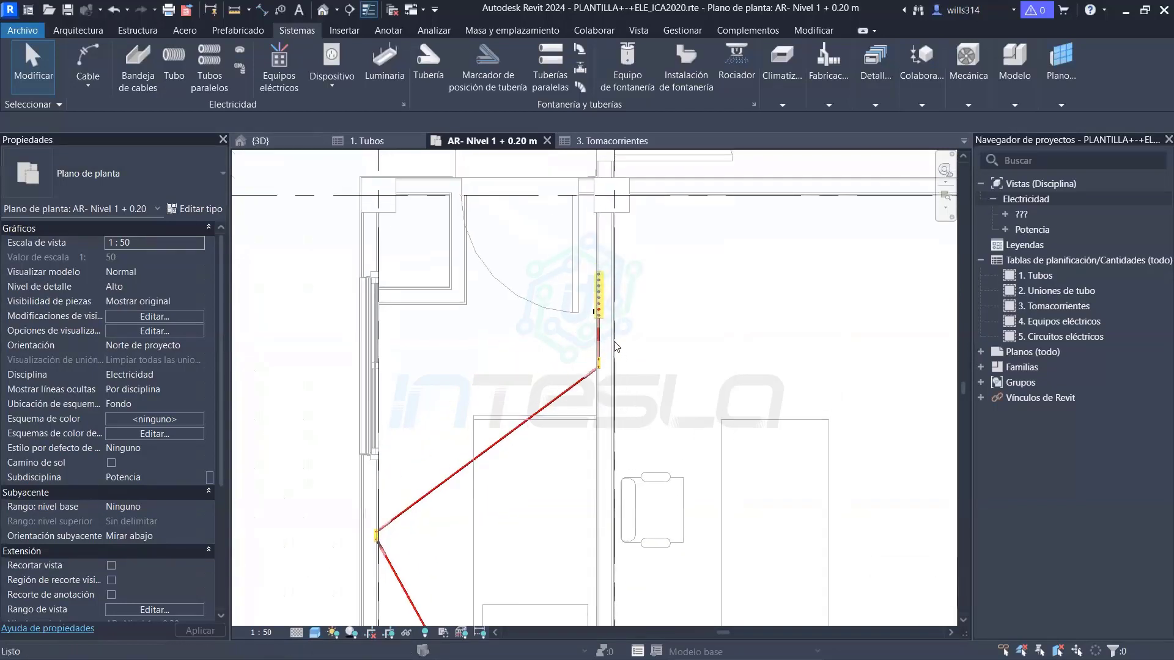
left_click(600, 297)
scroll(600, 298, "up", 4)
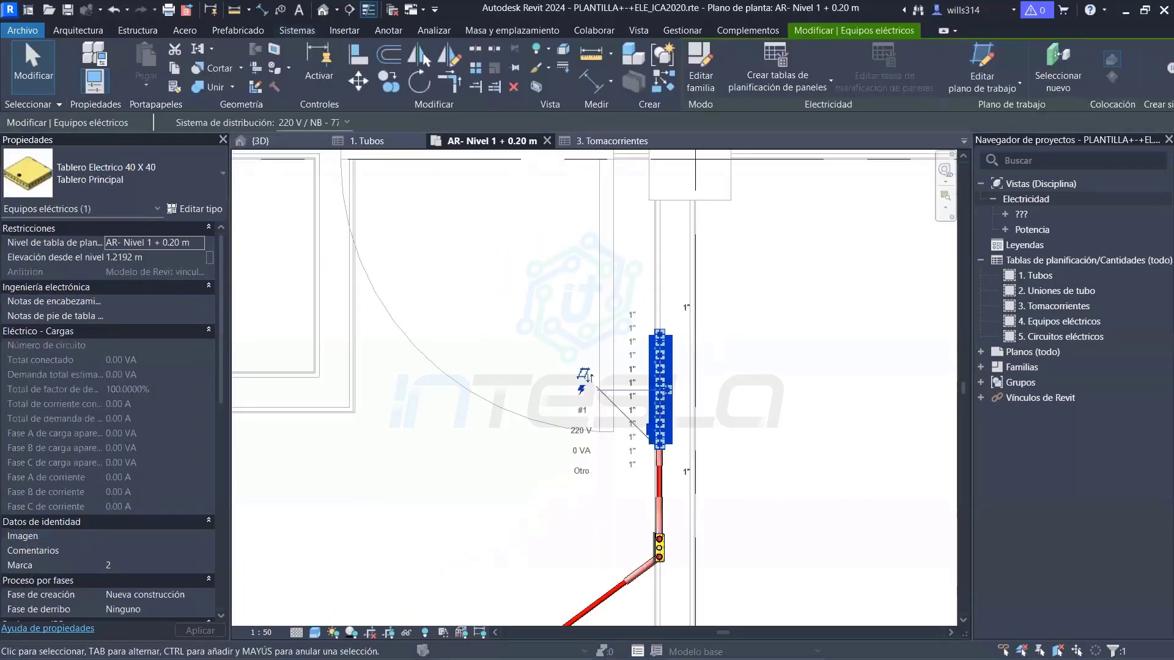
left_click_drag(642, 376, 269, 143)
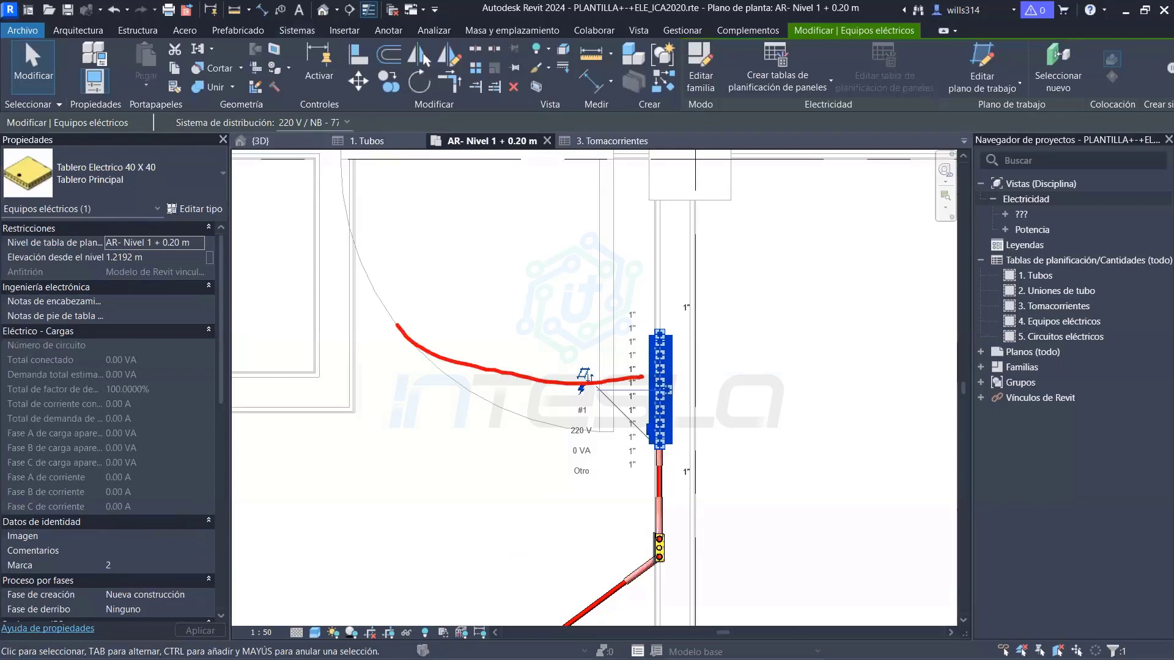
left_click_drag(158, 108, 358, 139)
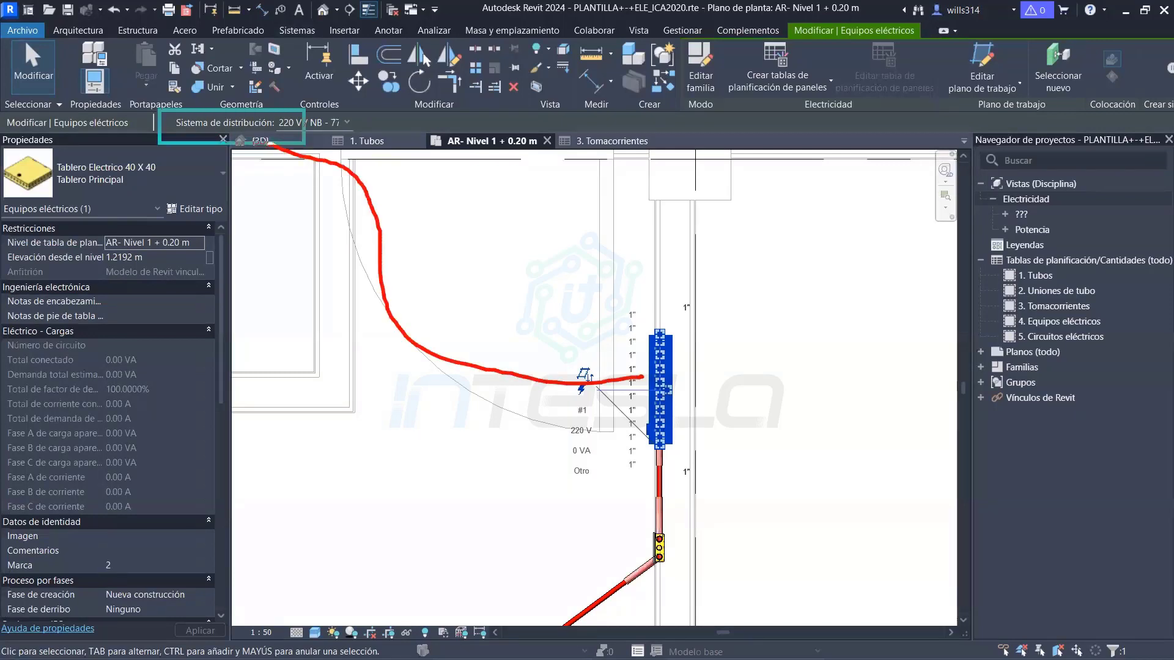
key("Escape")
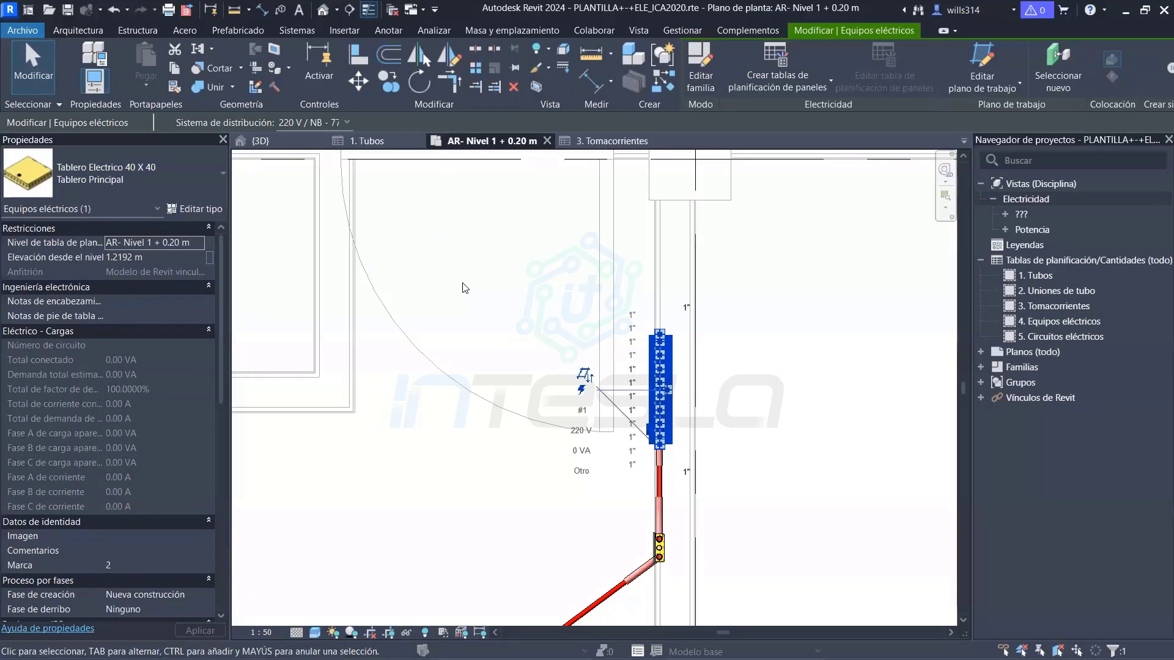
scroll(483, 353, "down", 3)
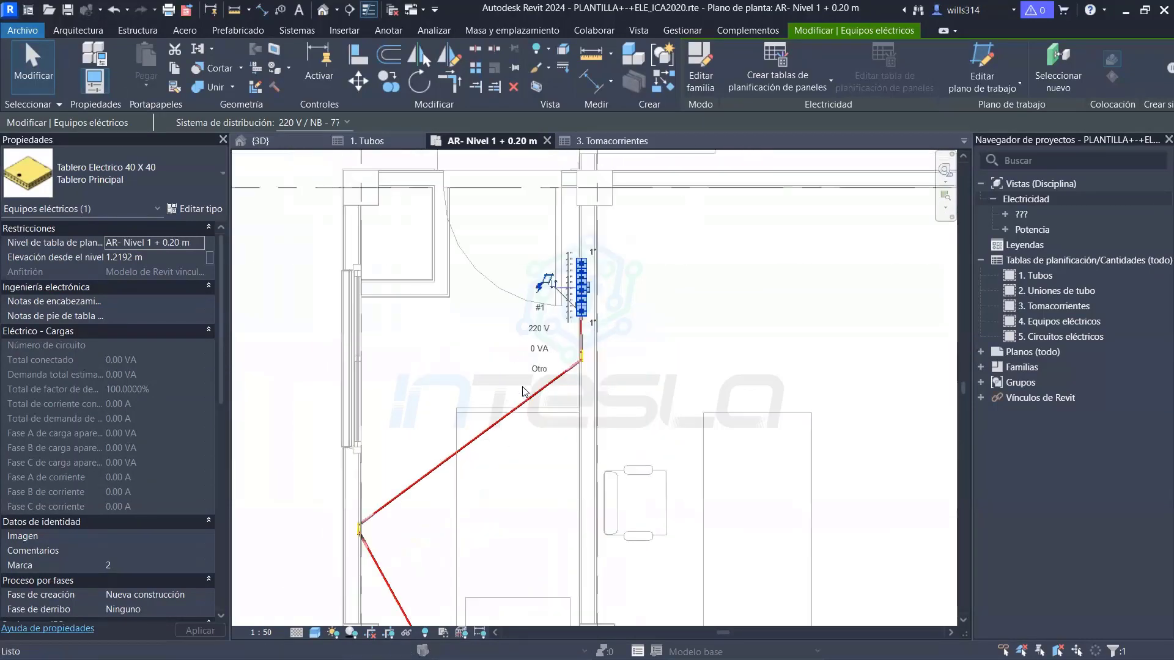
key("Escape")
scroll(511, 328, "up", 1)
scroll(511, 327, "up", 1)
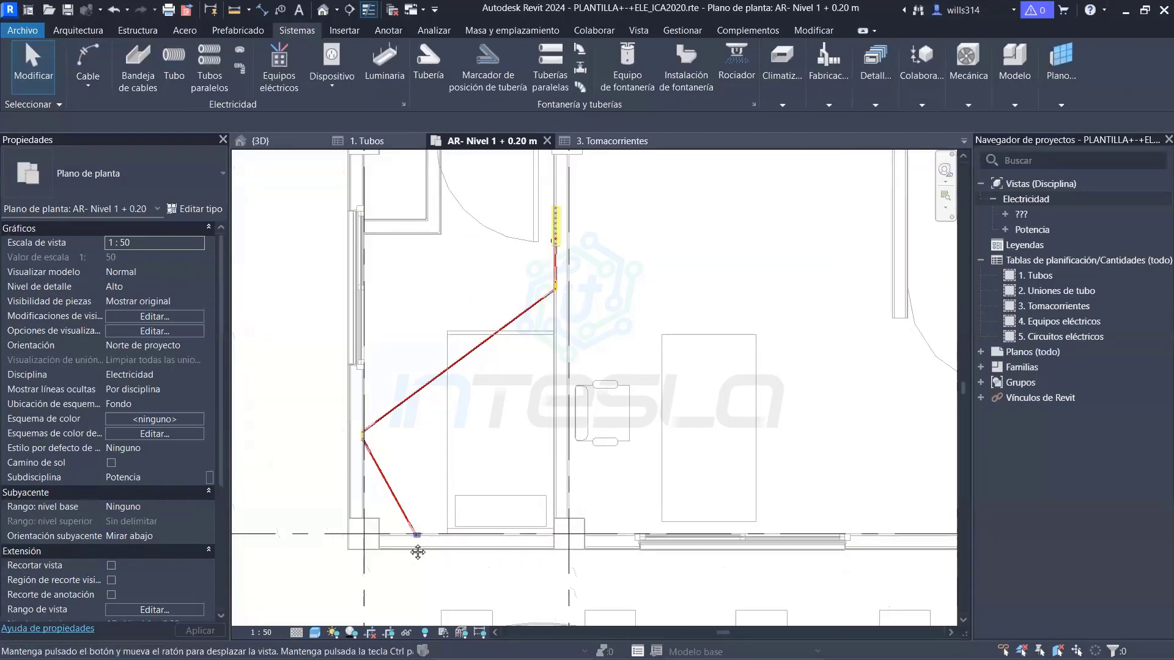
scroll(415, 541, "up", 2)
middle_click_drag(414, 547, 409, 580)
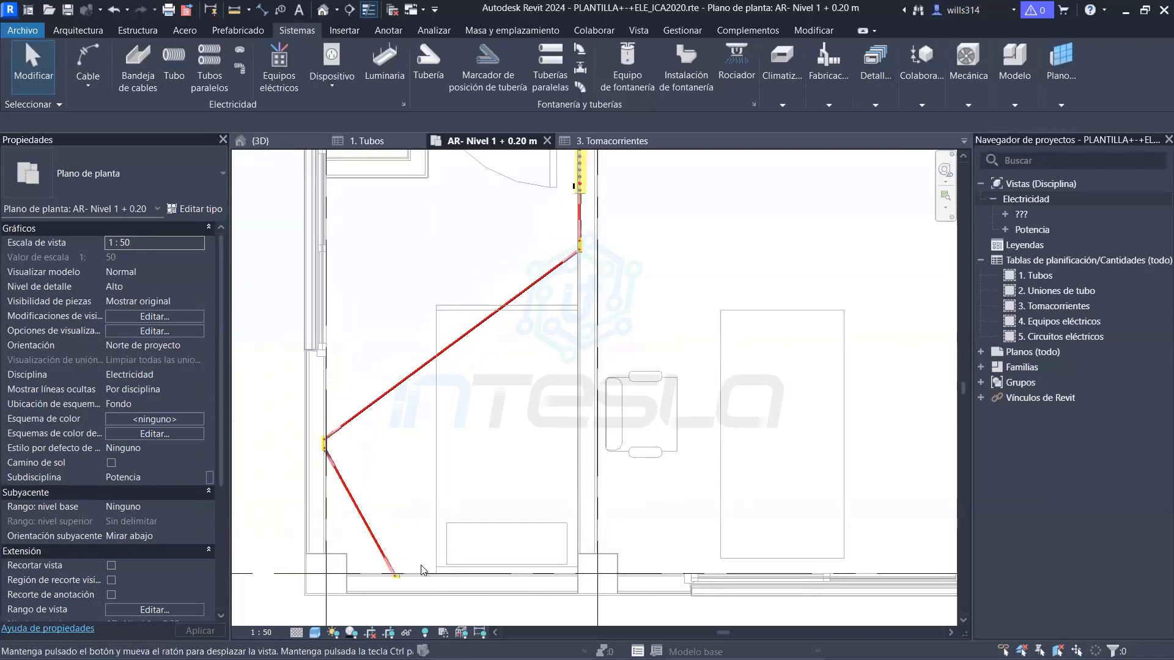
scroll(426, 555, "down", 2)
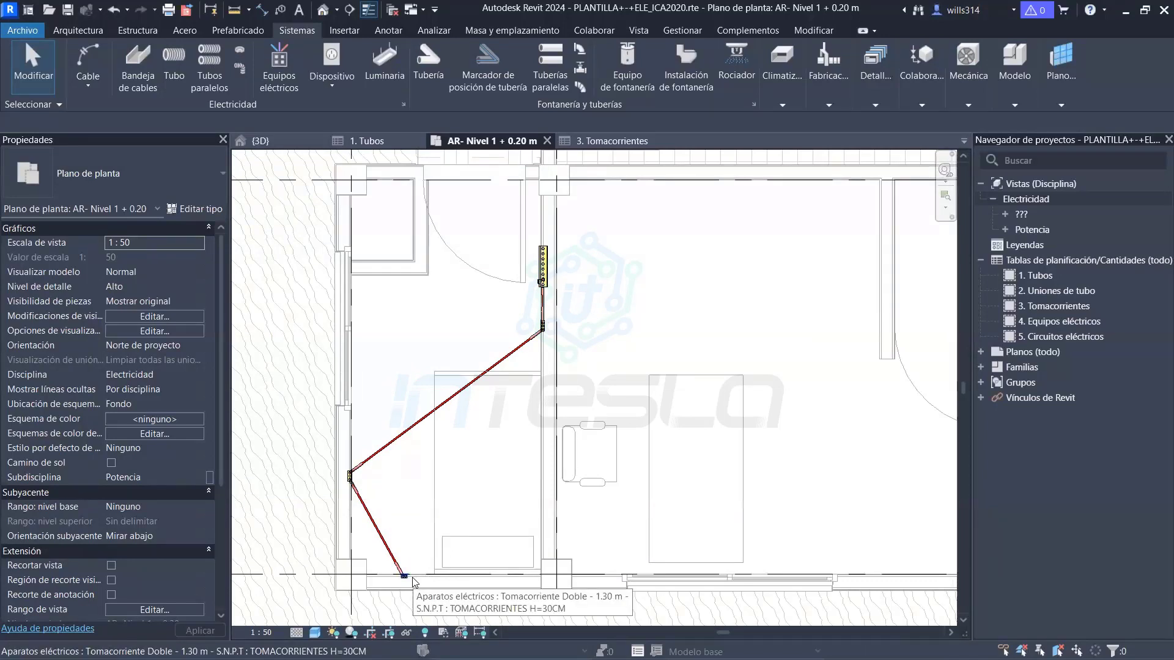
Tab-select the outlet circuit from the bottom-wall outlet
key("Tab")
key("Tab")
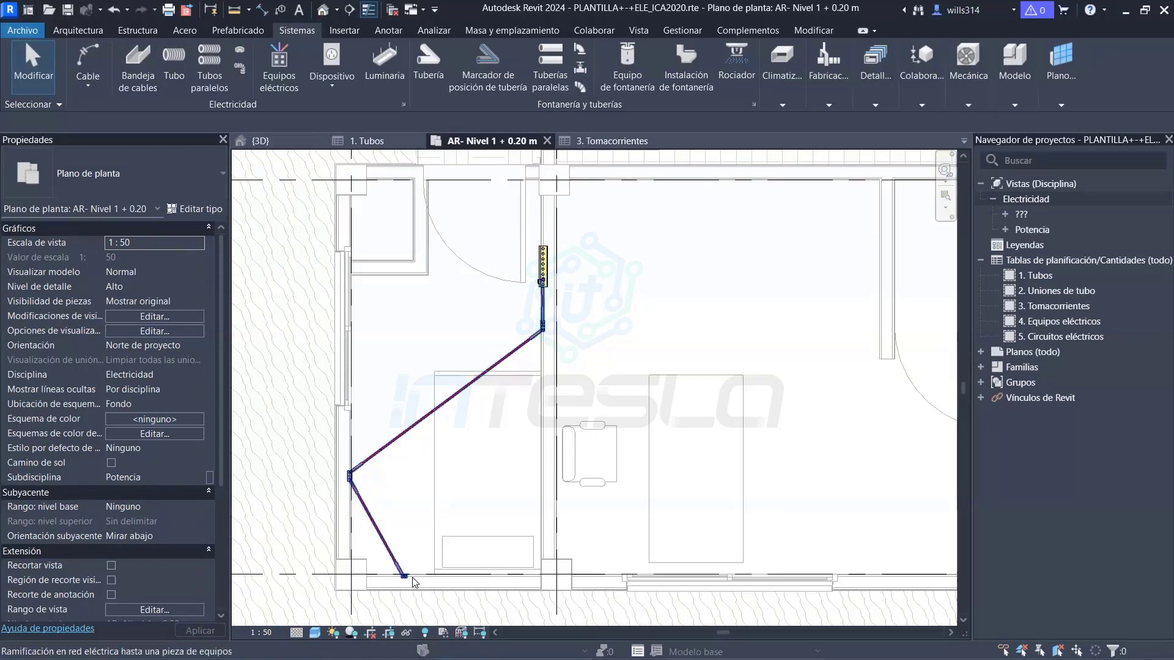
key("Tab")
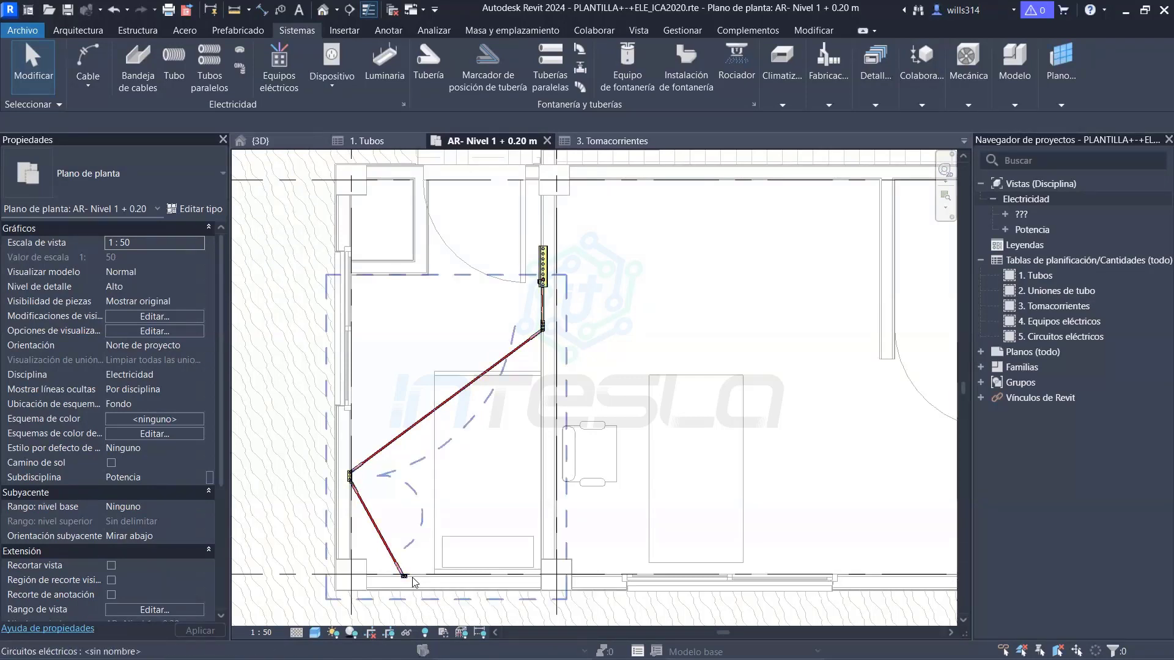
left_click(413, 582)
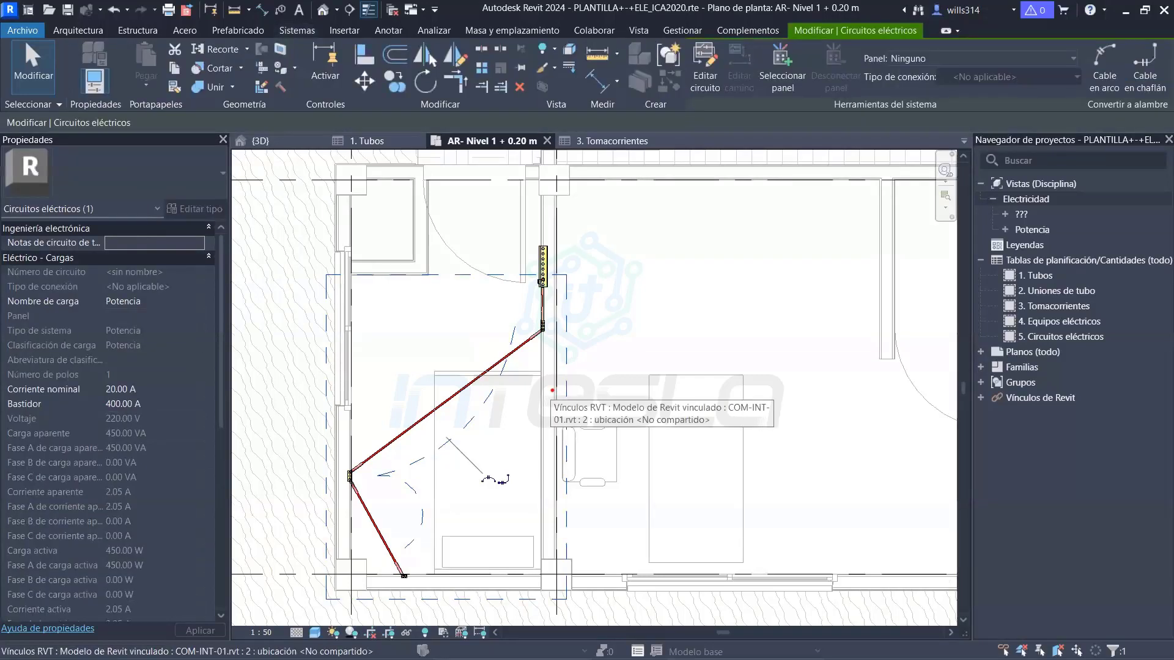
left_click_drag(550, 399, 780, 144)
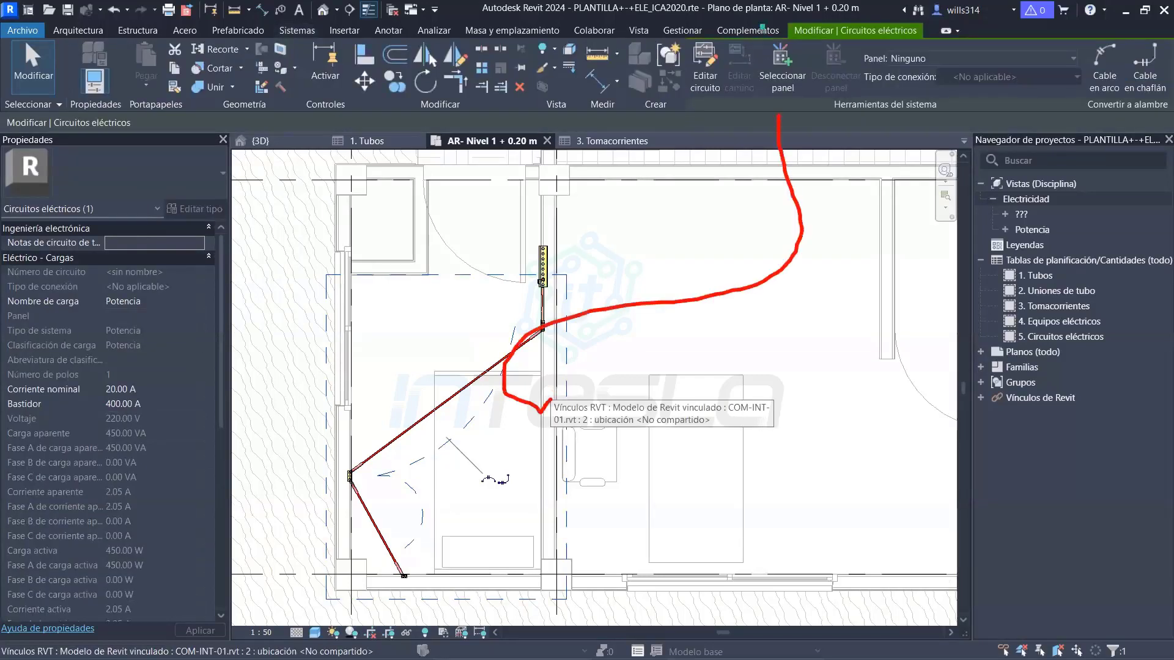
left_click_drag(762, 26, 811, 101)
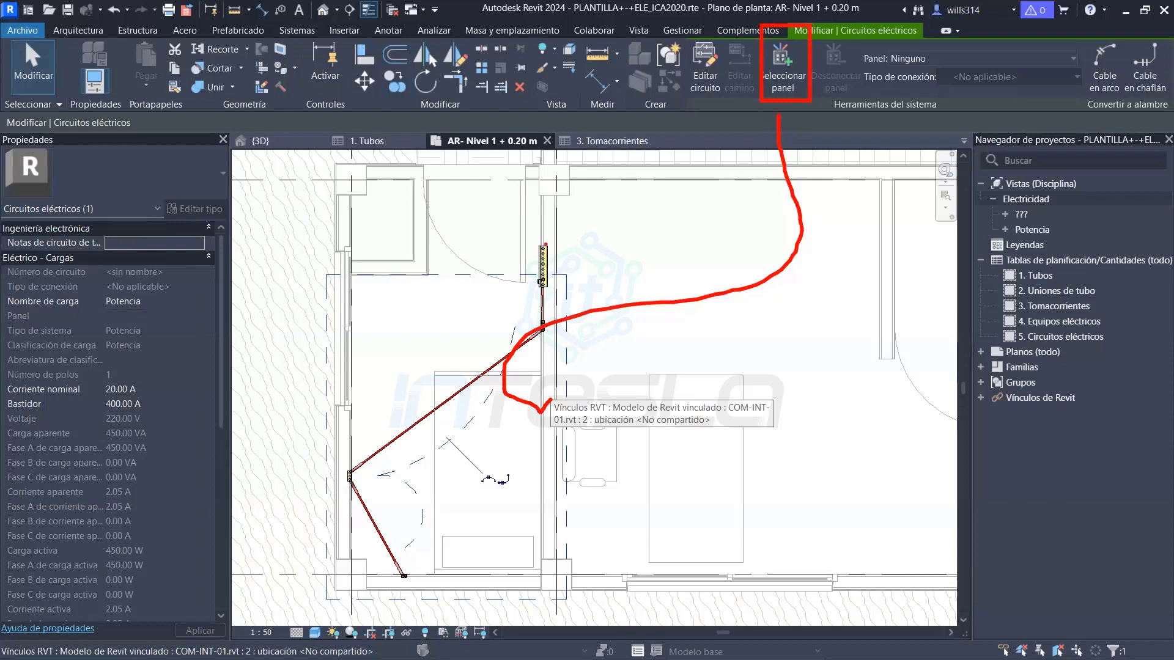
left_click_drag(529, 188, 561, 231)
left_click_drag(447, 156, 496, 192)
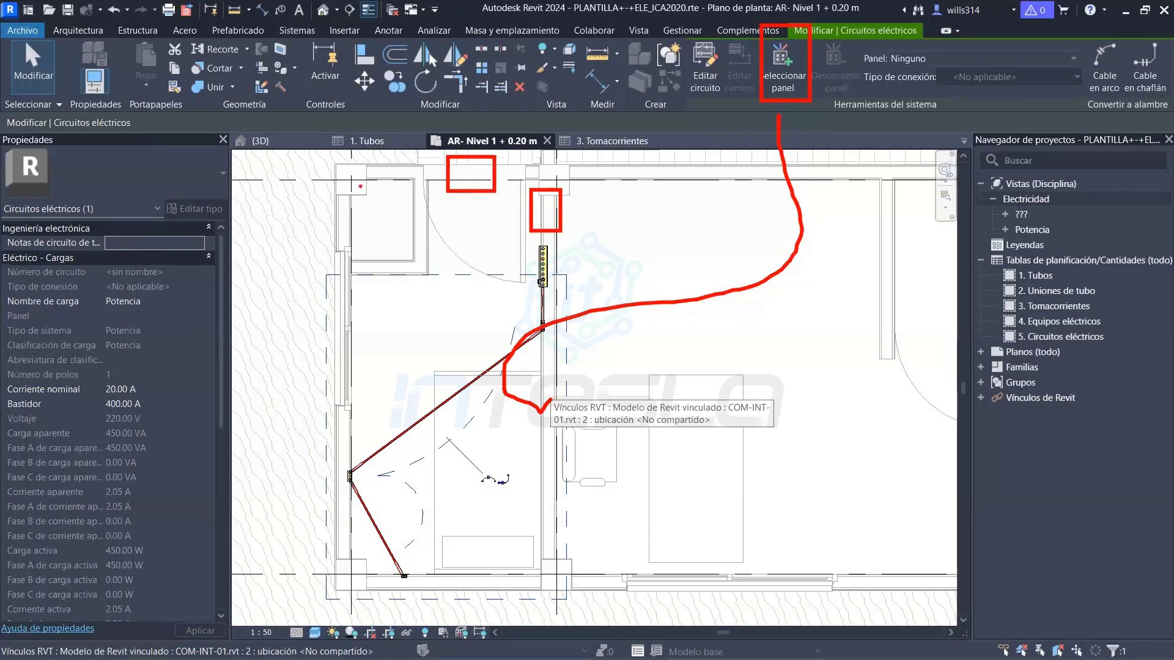
left_click_drag(355, 182, 448, 209)
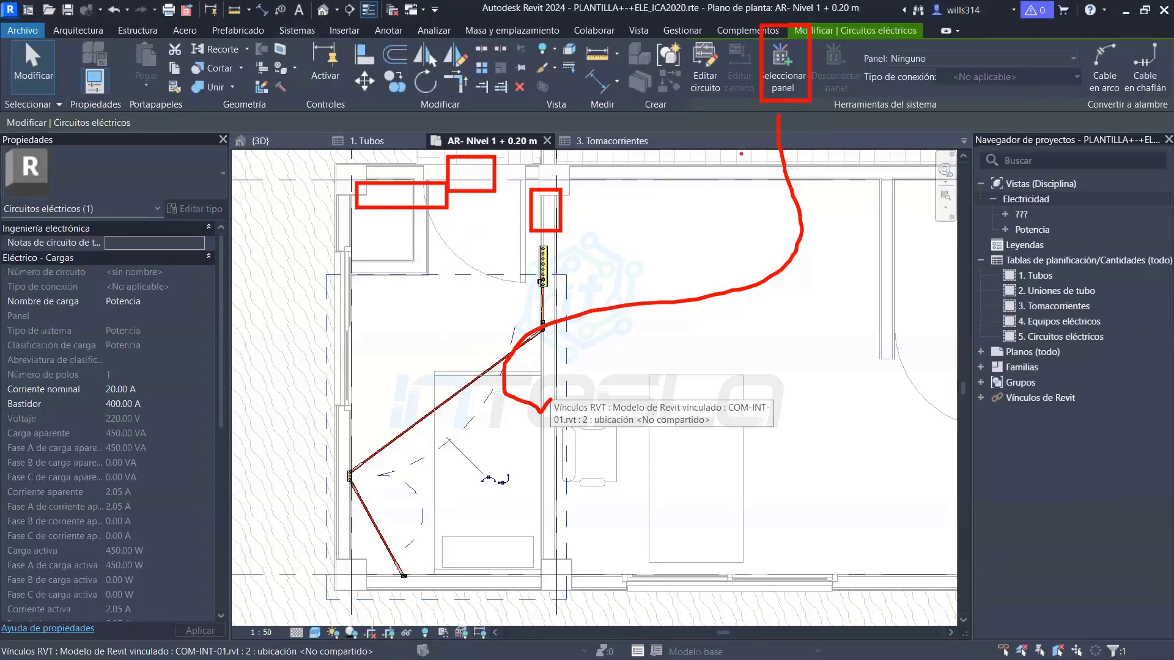
Assign the outlet circuit to the Tablero Principal panel
left_click(786, 79)
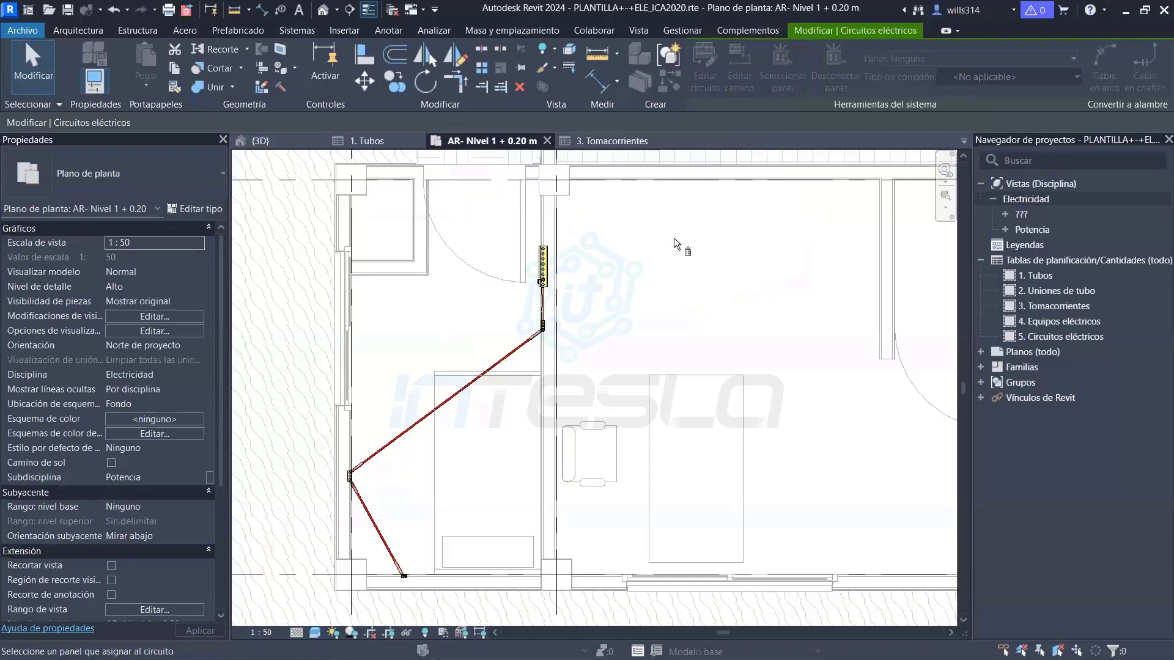
scroll(543, 259, "up", 2)
left_click(543, 259)
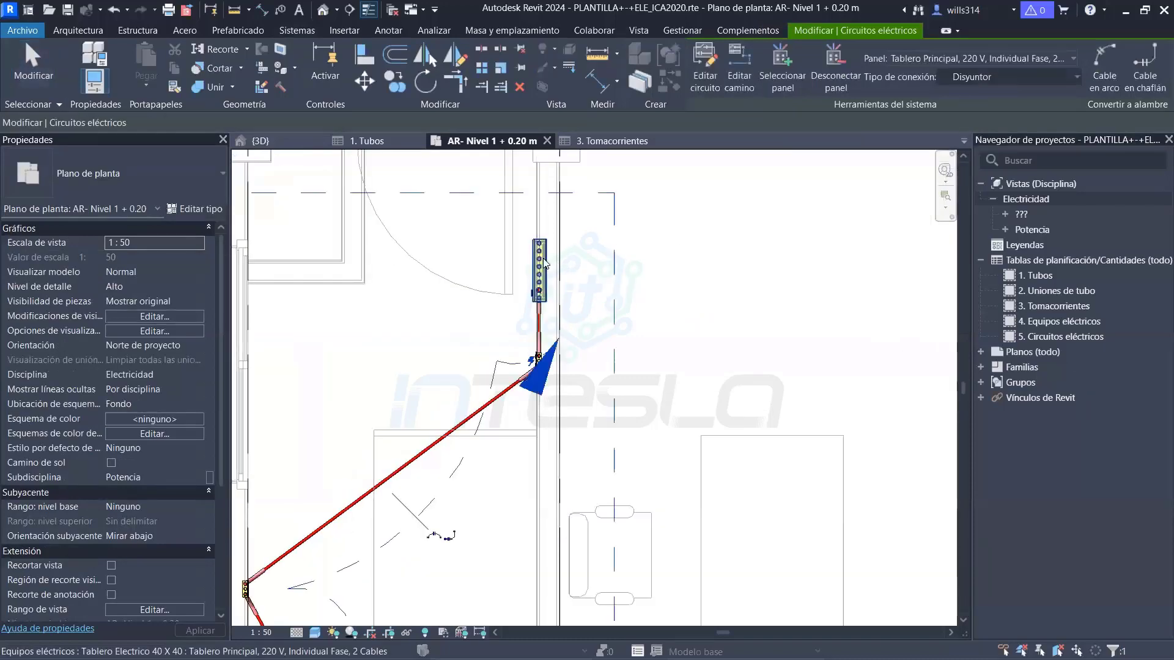
scroll(543, 259, "down", 2)
scroll(545, 261, "down", 1)
scroll(546, 264, "up", 1)
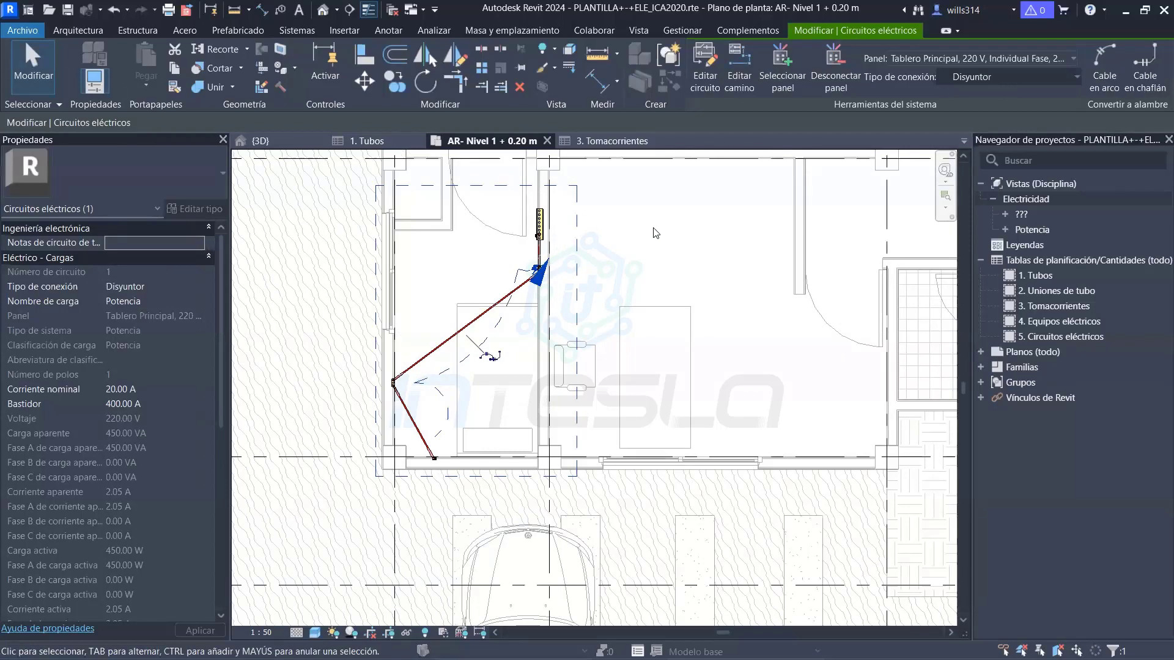
middle_click_drag(656, 233, 682, 294)
Confirm Tablero Principal now reports 450.00 VA connected, then begin placing a double outlet
key("Escape")
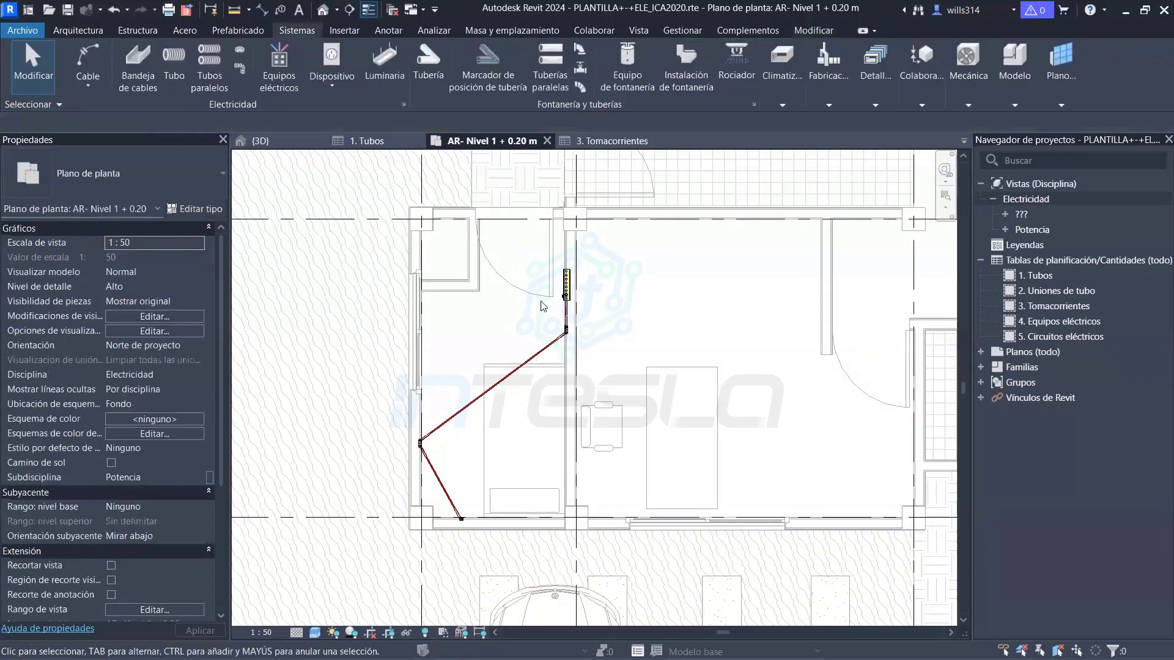
scroll(541, 306, "up", 1)
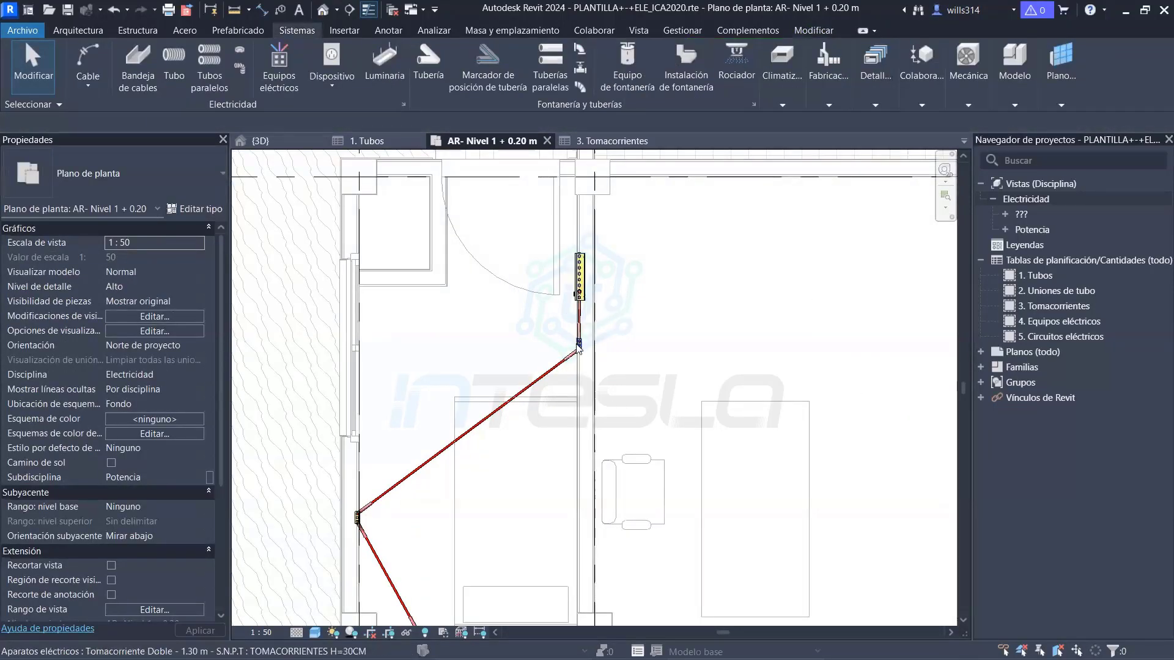
scroll(578, 349, "down", 1)
left_click(581, 293)
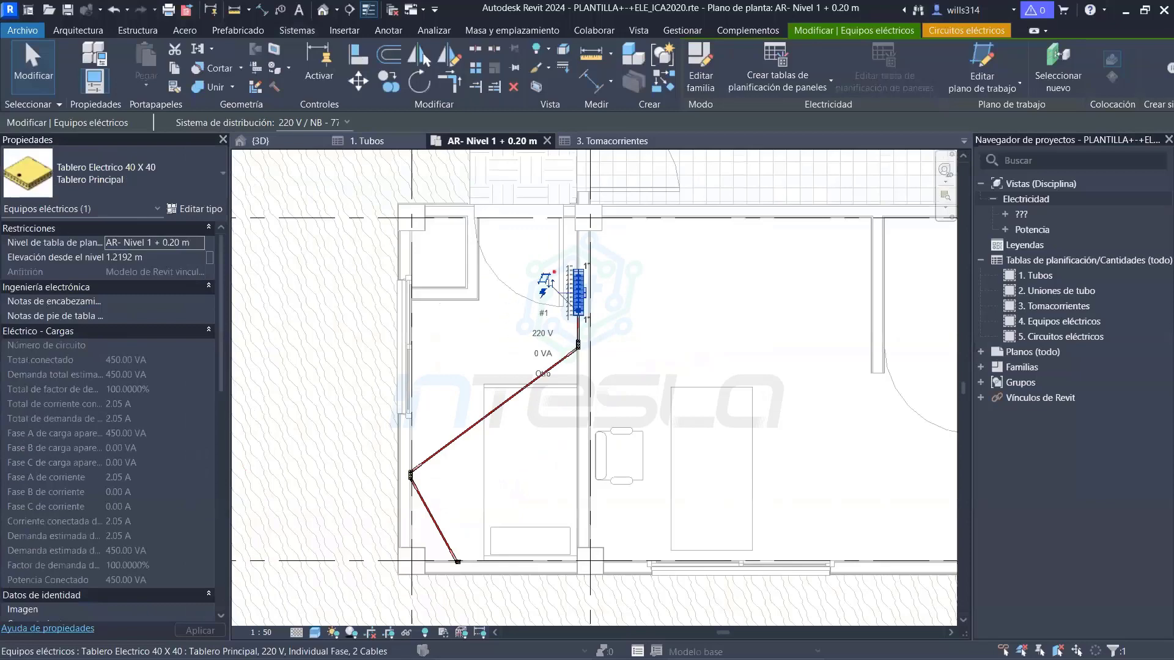
left_click_drag(512, 272, 554, 281)
left_click_drag(538, 336, 254, 382)
mouse_move(235, 335)
left_mouse_down()
mouse_move(52, 504)
mouse_move(48, 284)
left_mouse_up()
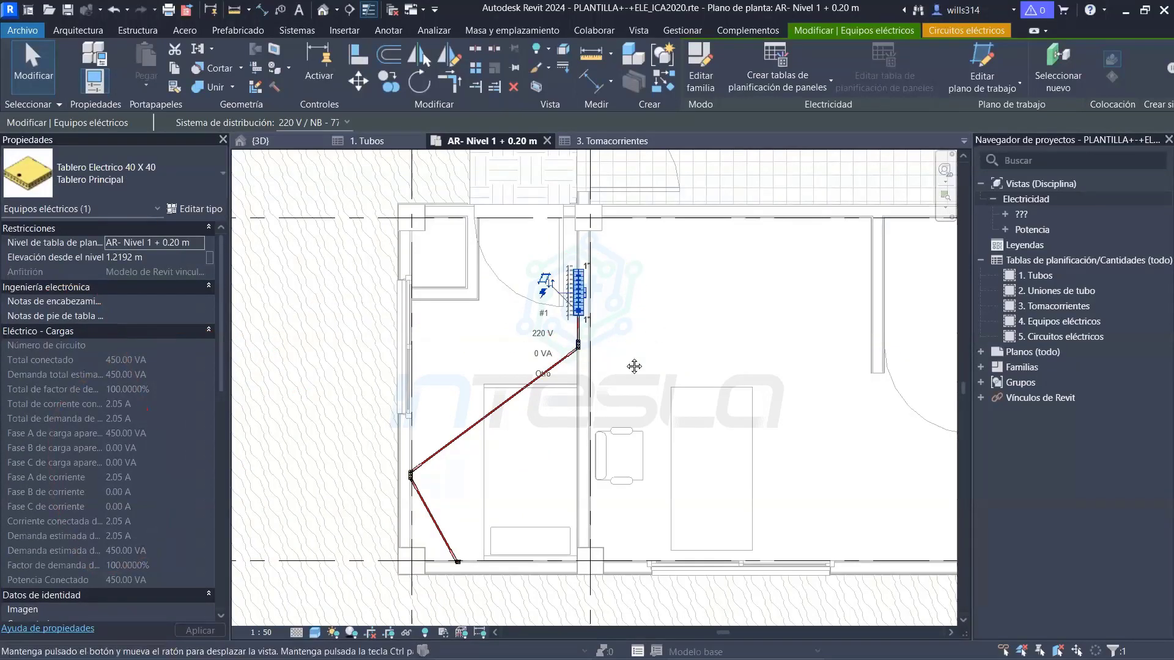
scroll(707, 365, "up", 3)
left_click(666, 300)
middle_click_drag(588, 385, 524, 465)
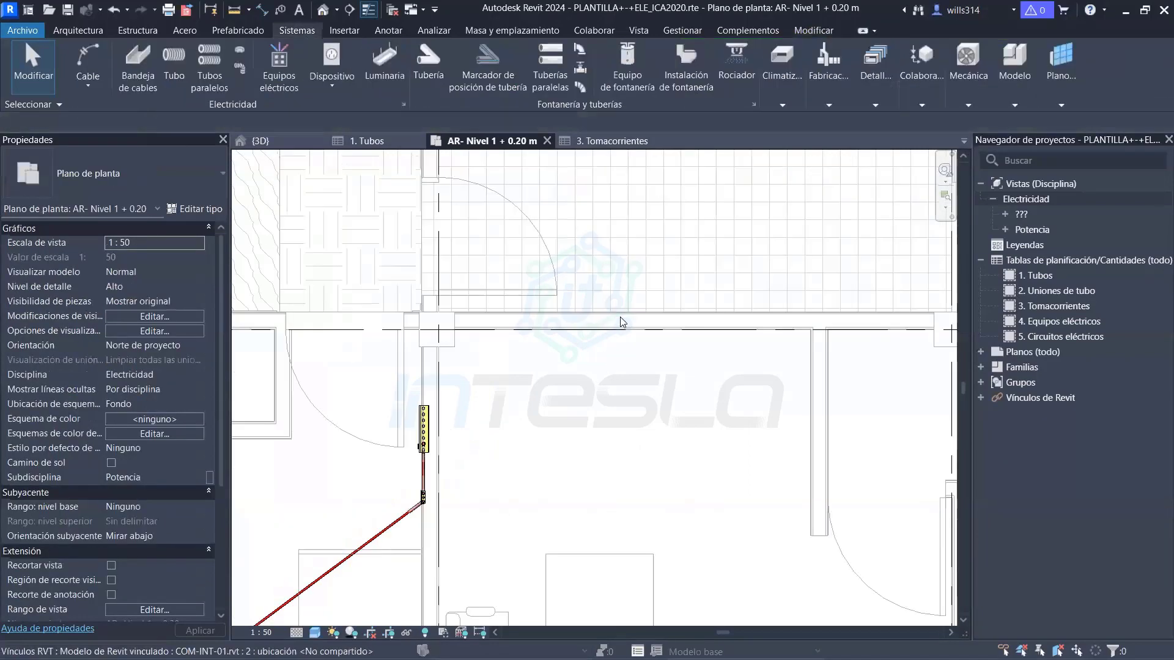
left_click(331, 55)
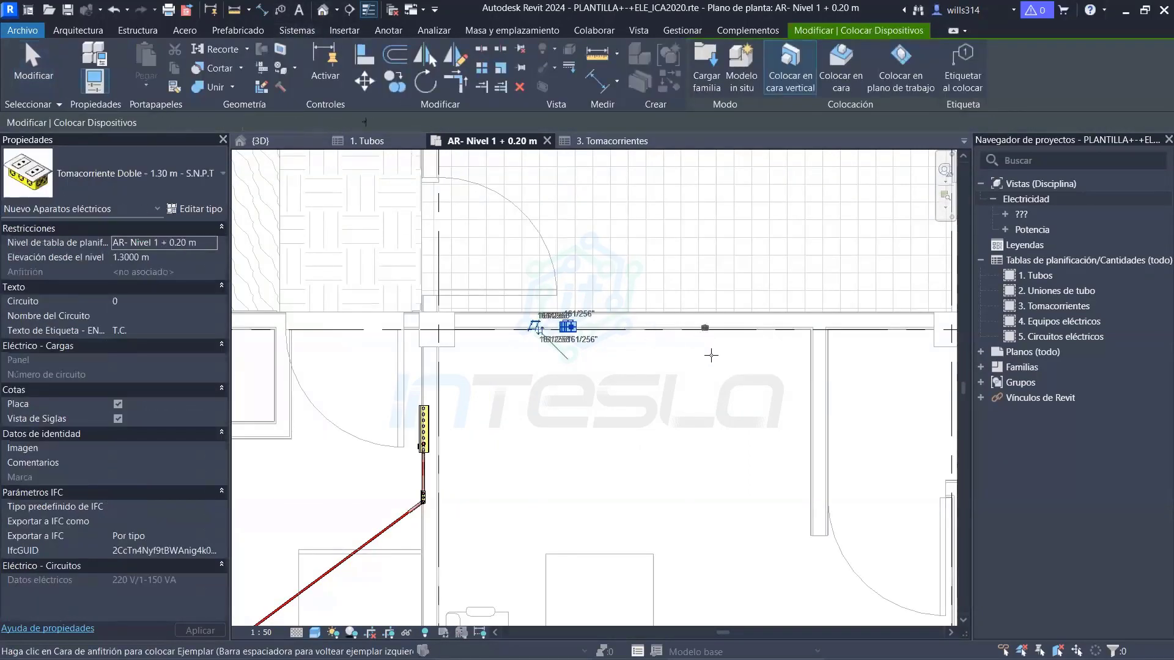
Place a second upper-wall outlet and select their circuit 2: 300.00 VA at 1.36 A
left_click(705, 329)
key("Escape")
key("Escape")
scroll(579, 331, "up", 4)
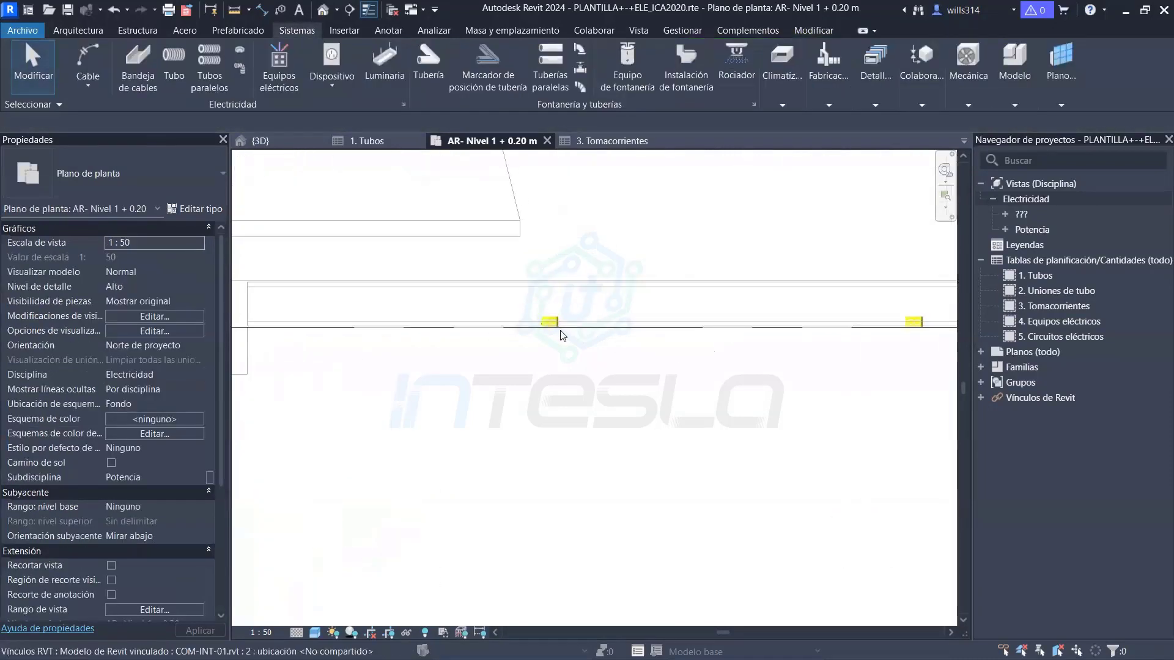
left_click(549, 322)
left_click(913, 323, "ctrl")
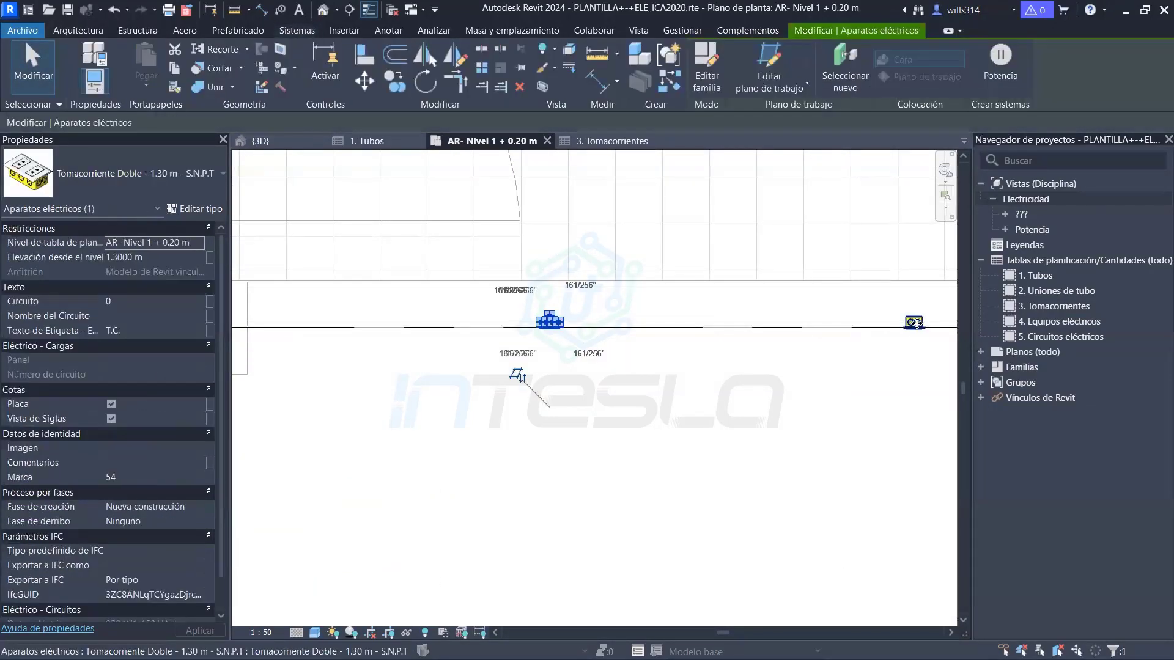
scroll(846, 398, "down", 4)
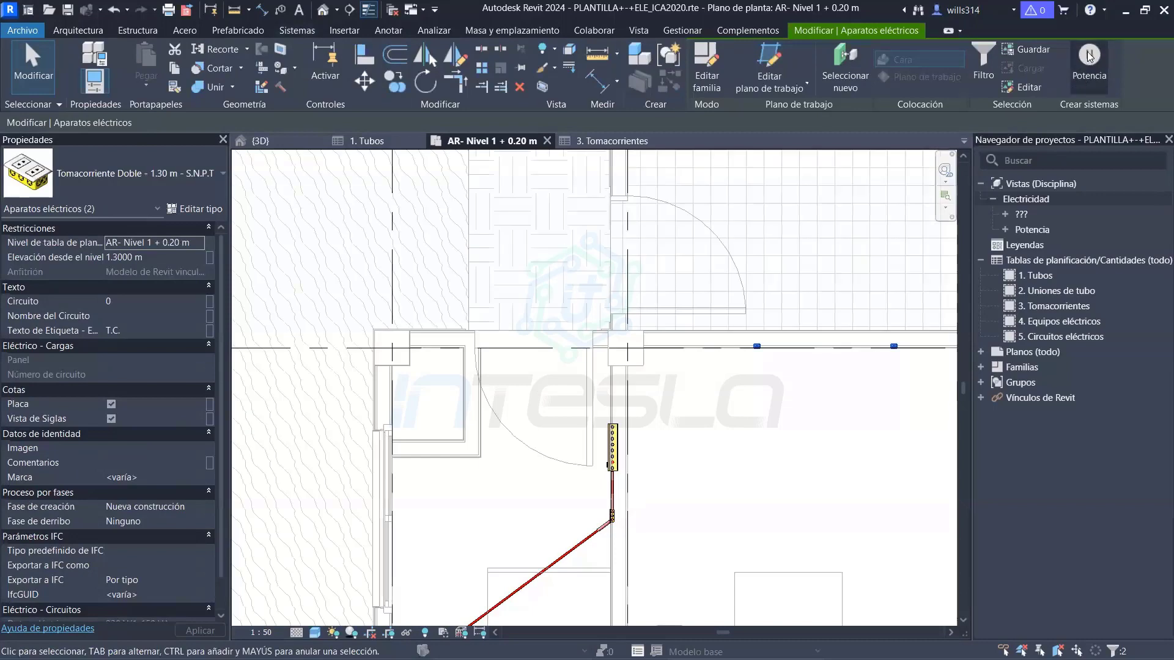
key("Tab")
left_click(613, 465)
middle_click_drag(712, 434, 523, 403)
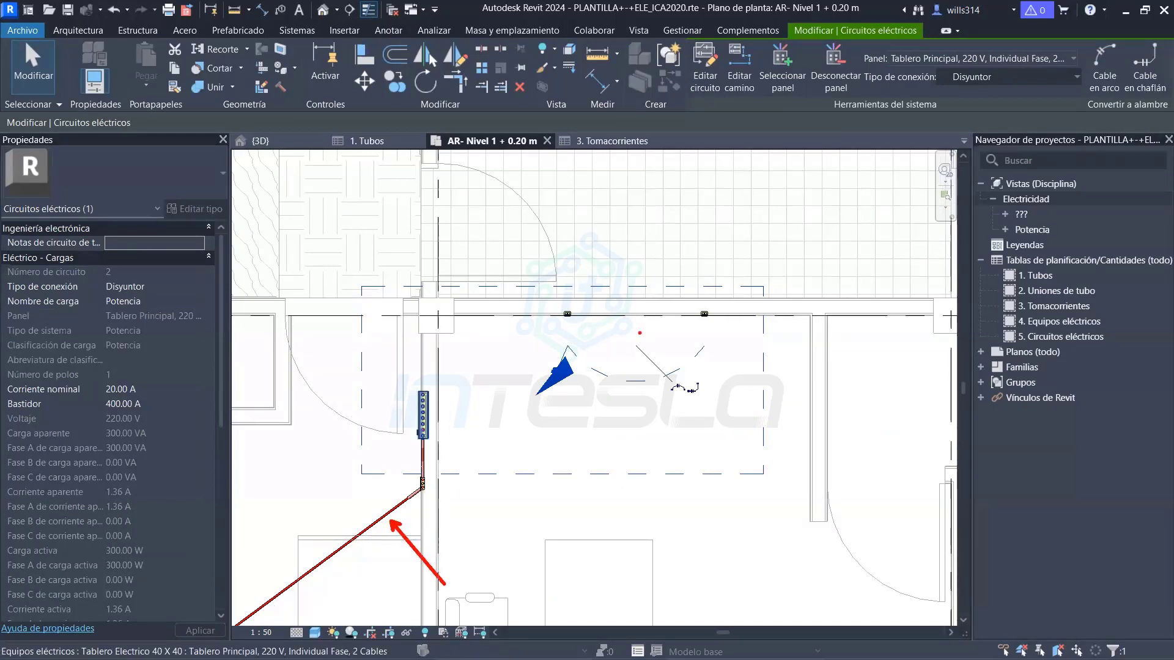
Pan around the plan and clear the circuit 2 selection
left_click_drag(558, 273, 558, 294)
left_click_drag(647, 421, 458, 439)
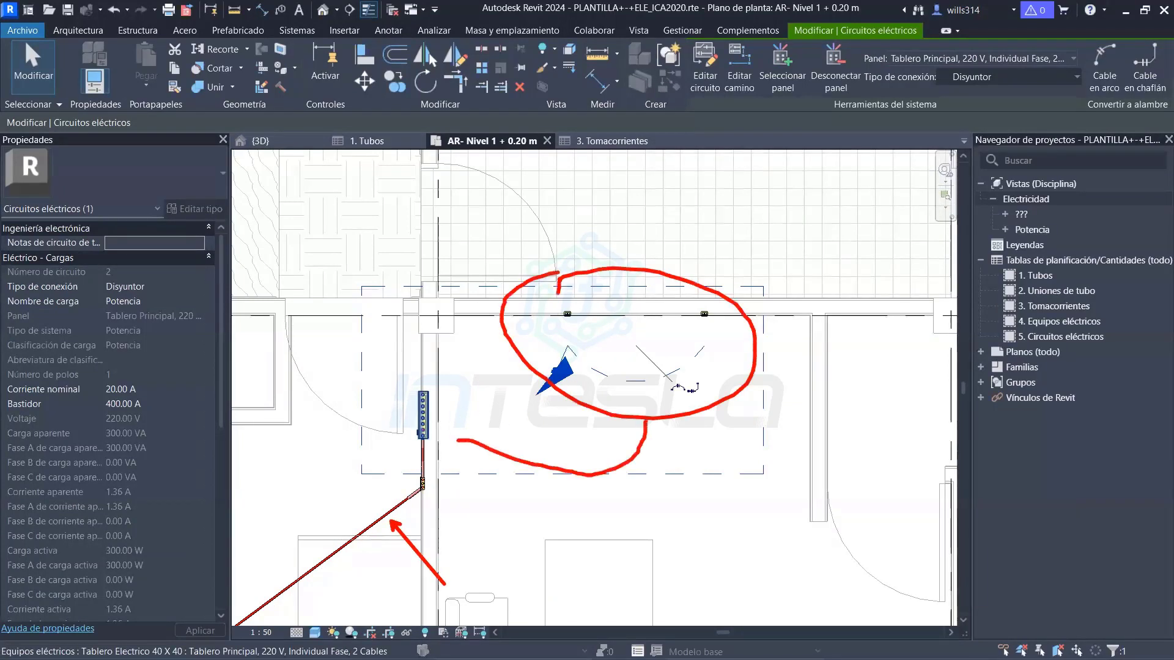
left_click_drag(422, 363, 395, 386)
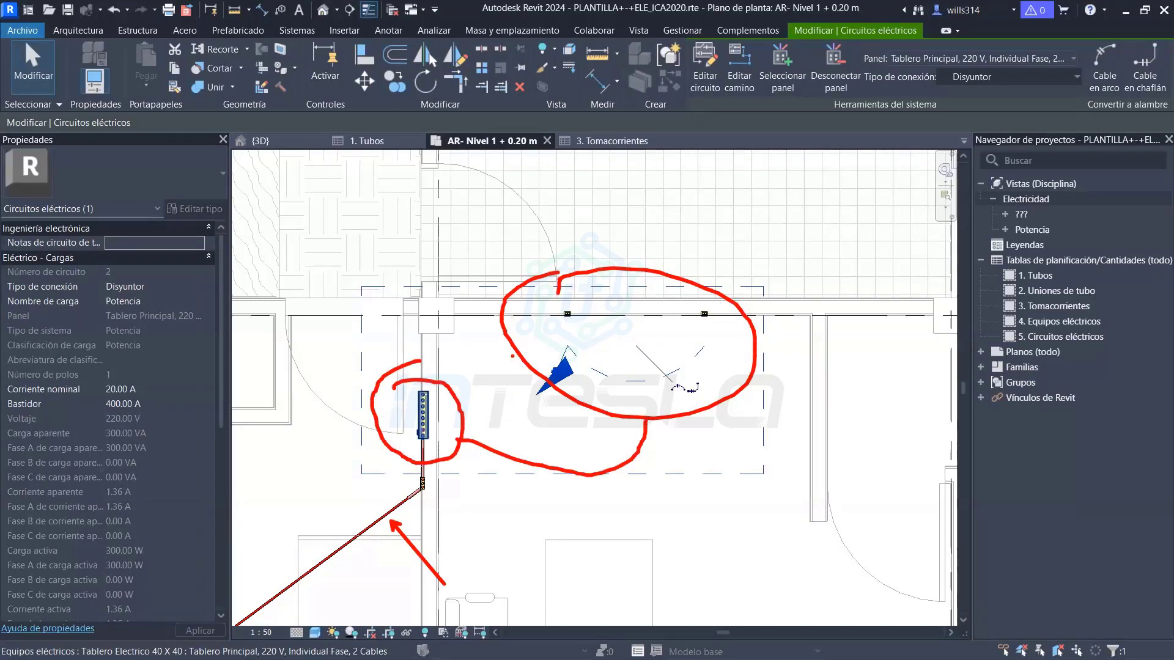
mouse_move(772, 20)
left_mouse_down()
mouse_move(820, 38)
mouse_move(703, 78)
left_mouse_up()
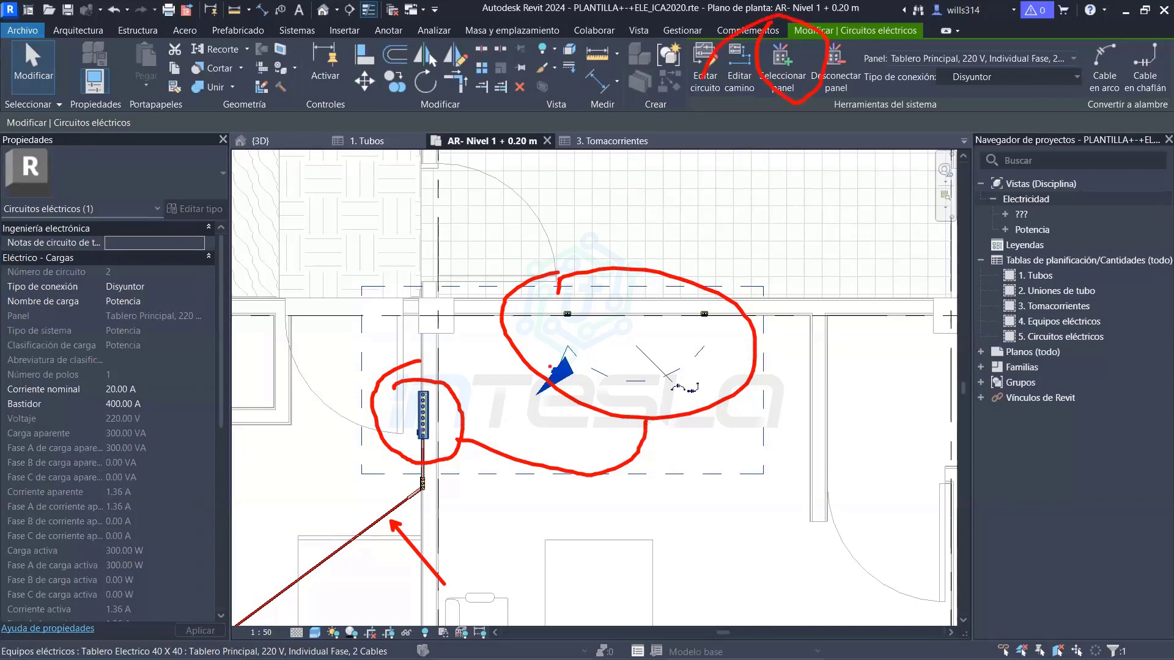
mouse_move(455, 264)
left_mouse_down()
mouse_move(476, 252)
mouse_move(392, 235)
left_mouse_up()
left_click_drag(270, 202, 307, 185)
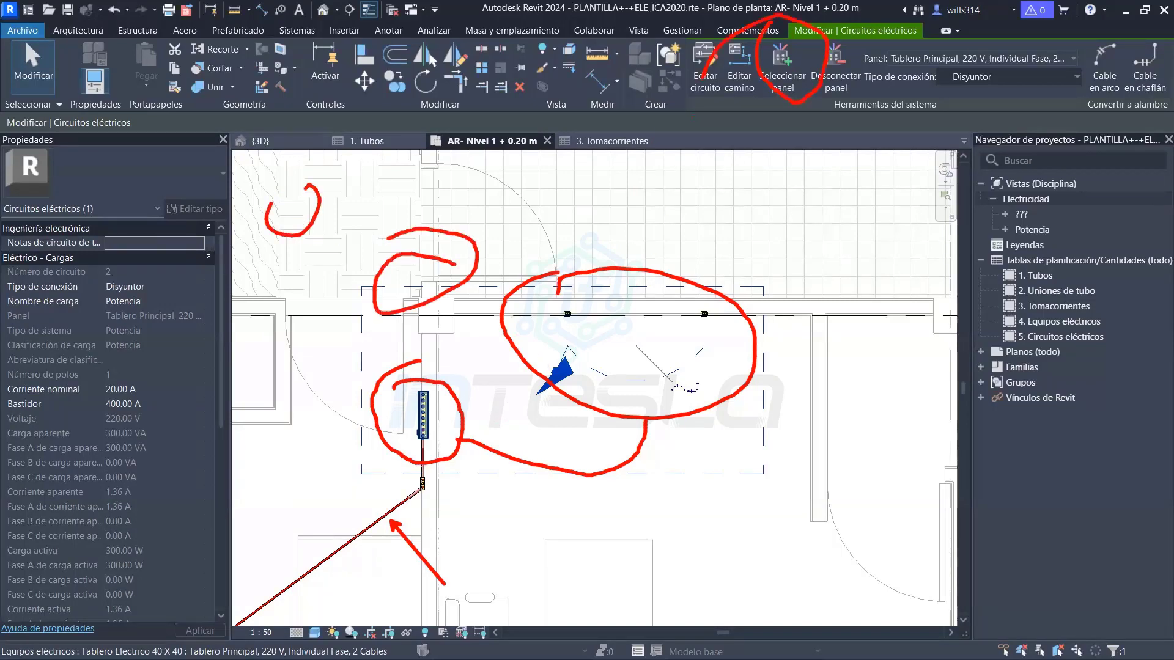
scroll(602, 463, "down", 2)
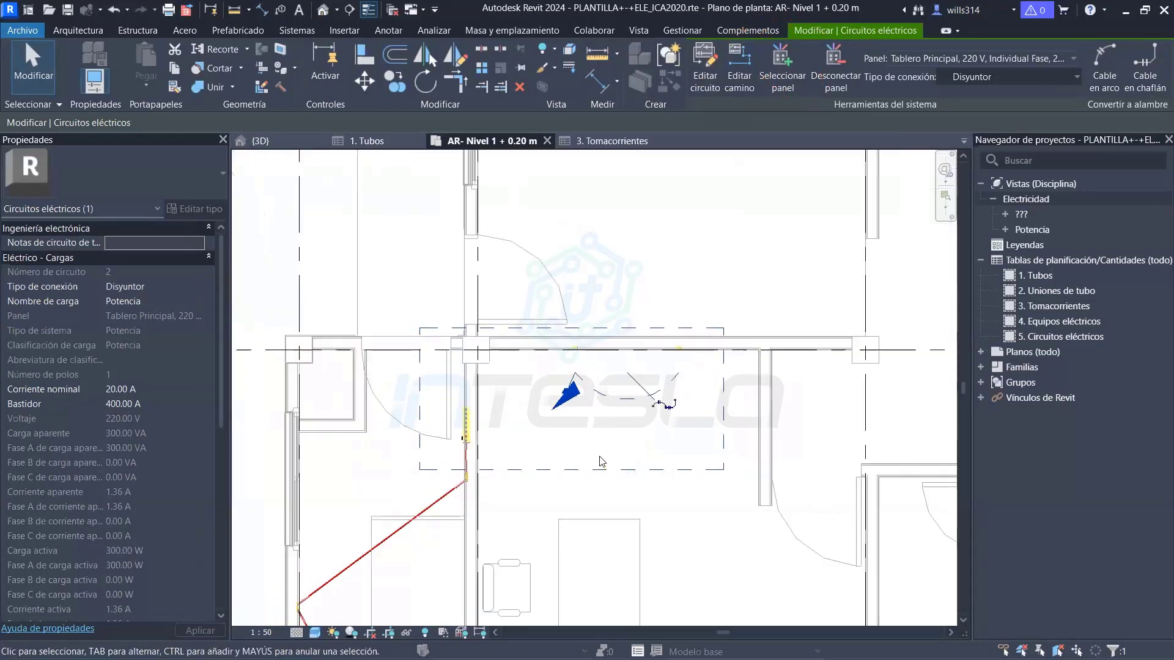
scroll(605, 465, "down", 1)
left_click(672, 505)
Tab-select circuit 1 feeding the left room's three outlets, showing 450.00 VA at 2.05 A
scroll(481, 555, "up", 1)
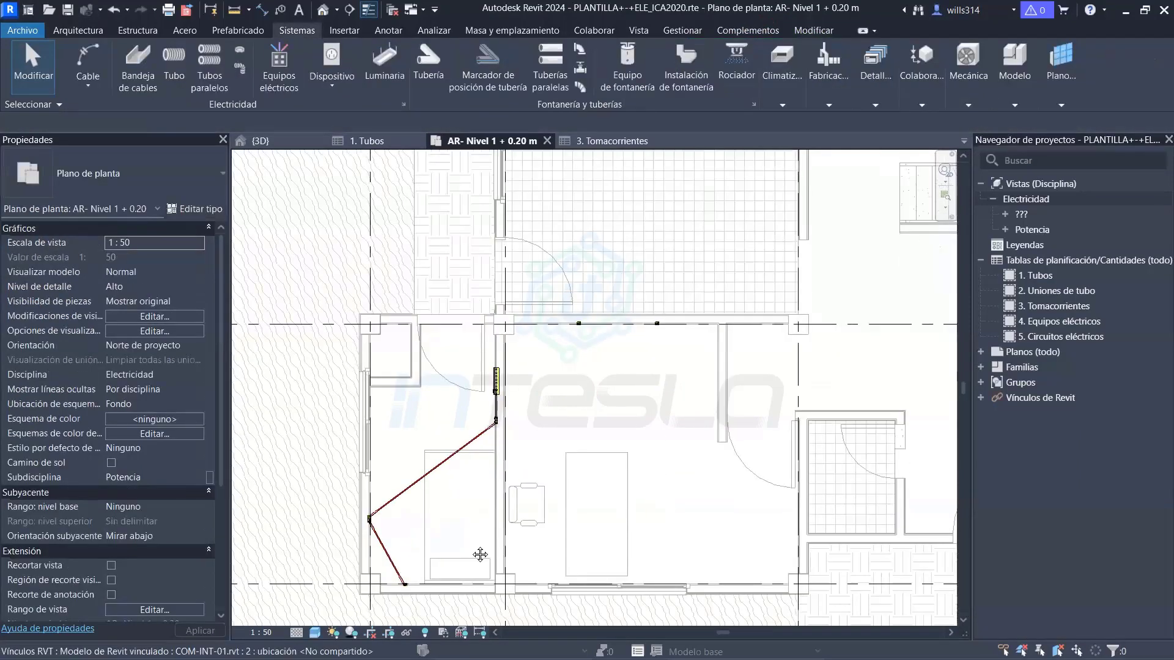
scroll(465, 551, "up", 1)
scroll(447, 541, "up", 1)
middle_click_drag(447, 542, 437, 556)
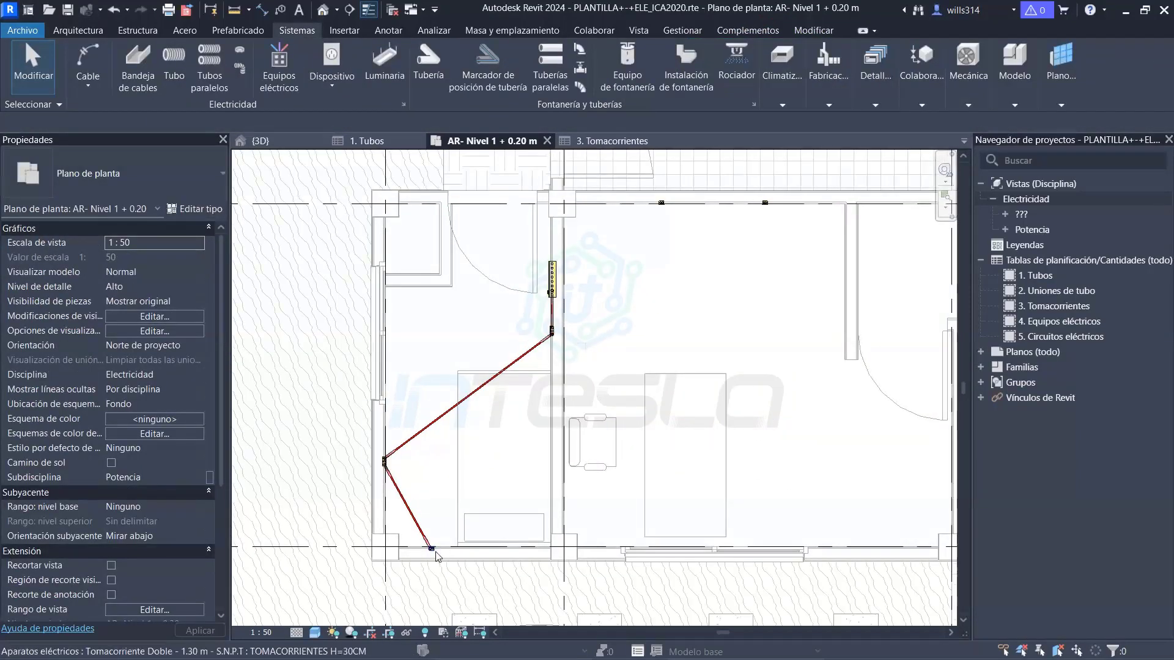
key("Tab")
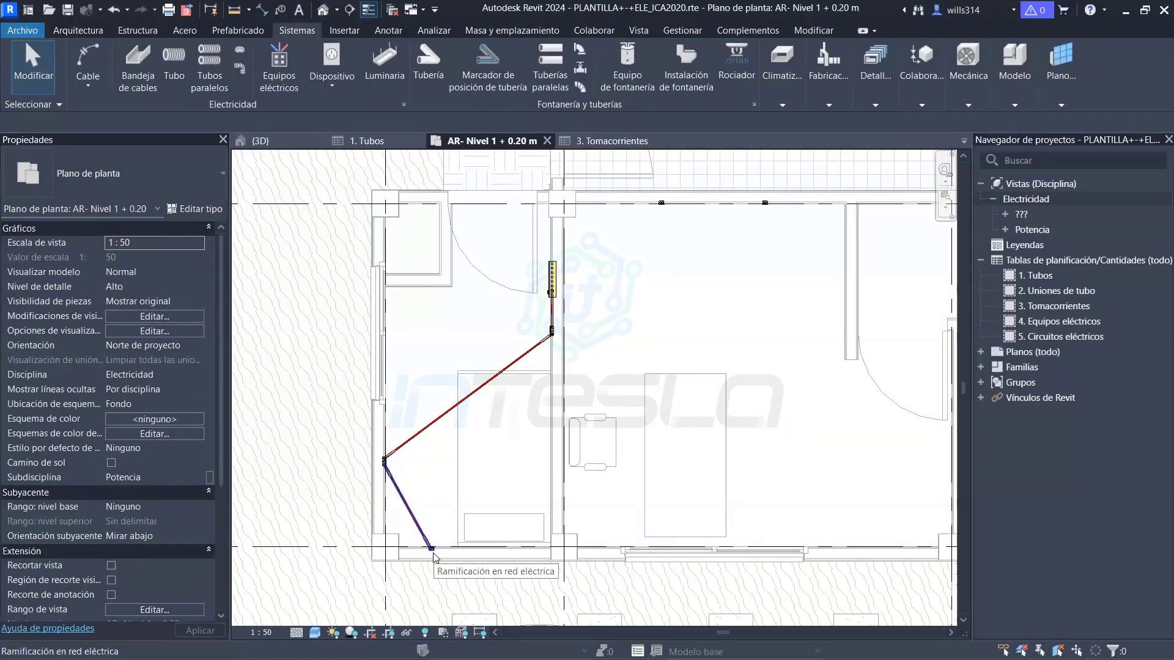
key("Tab")
key("Tab")
left_click(434, 557)
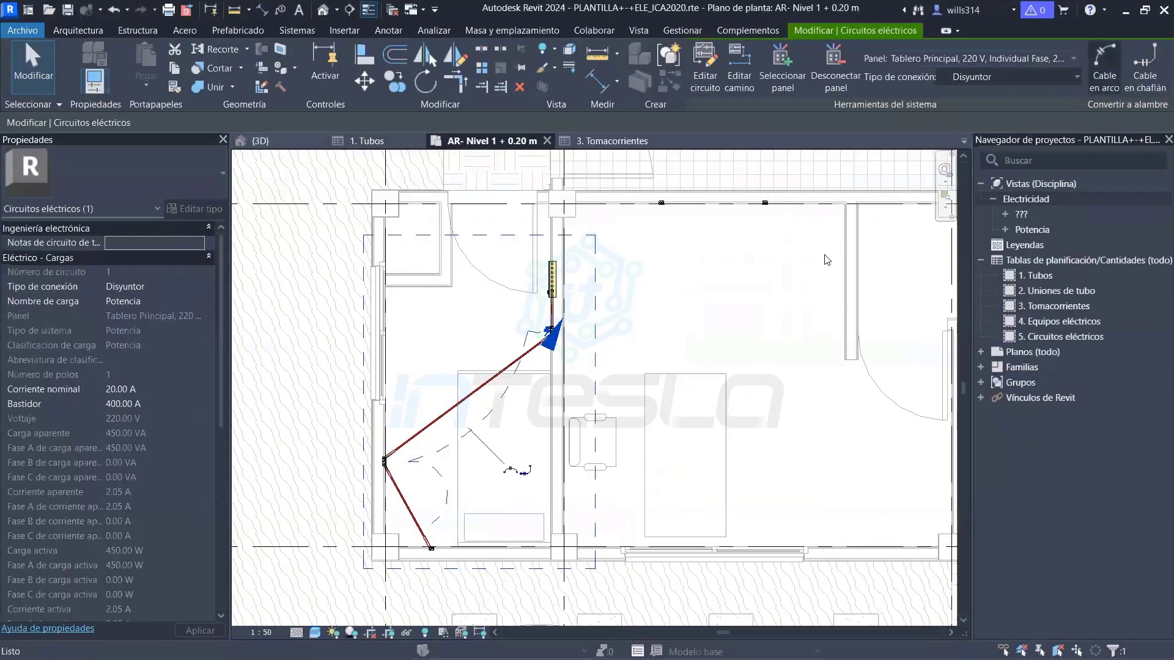
Convert the first outlet circuit to arc wiring and adjust its wire end near the panel
left_click(1101, 76)
scroll(560, 332, "up", 2)
left_click(560, 332)
scroll(592, 292, "up", 2)
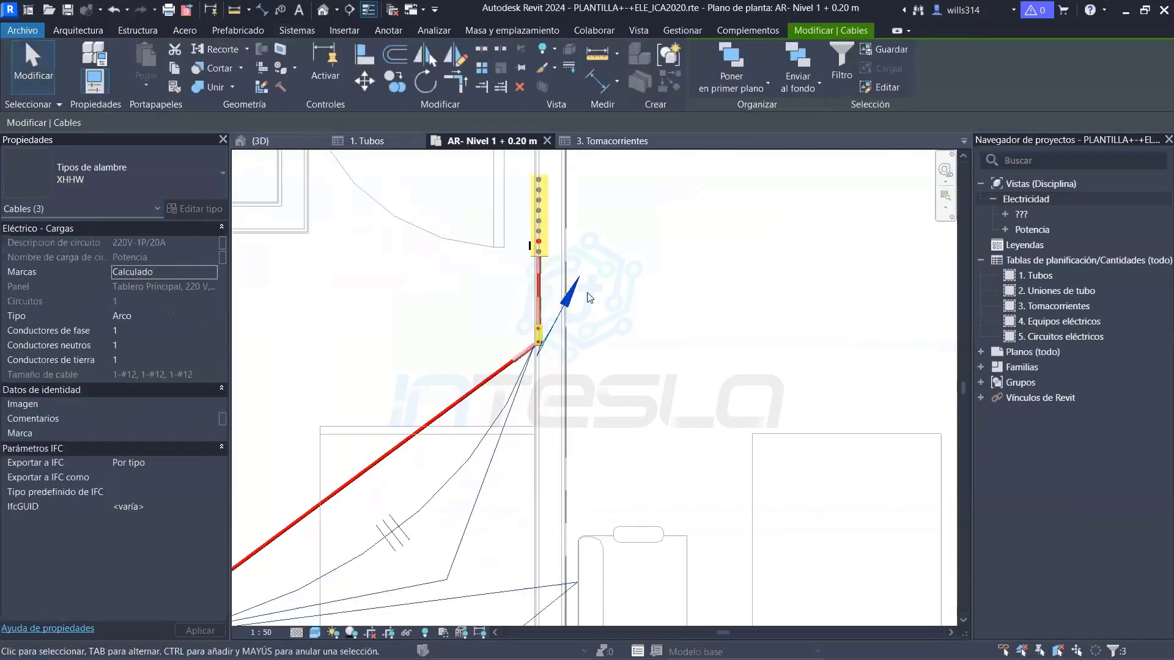
scroll(591, 292, "up", 1)
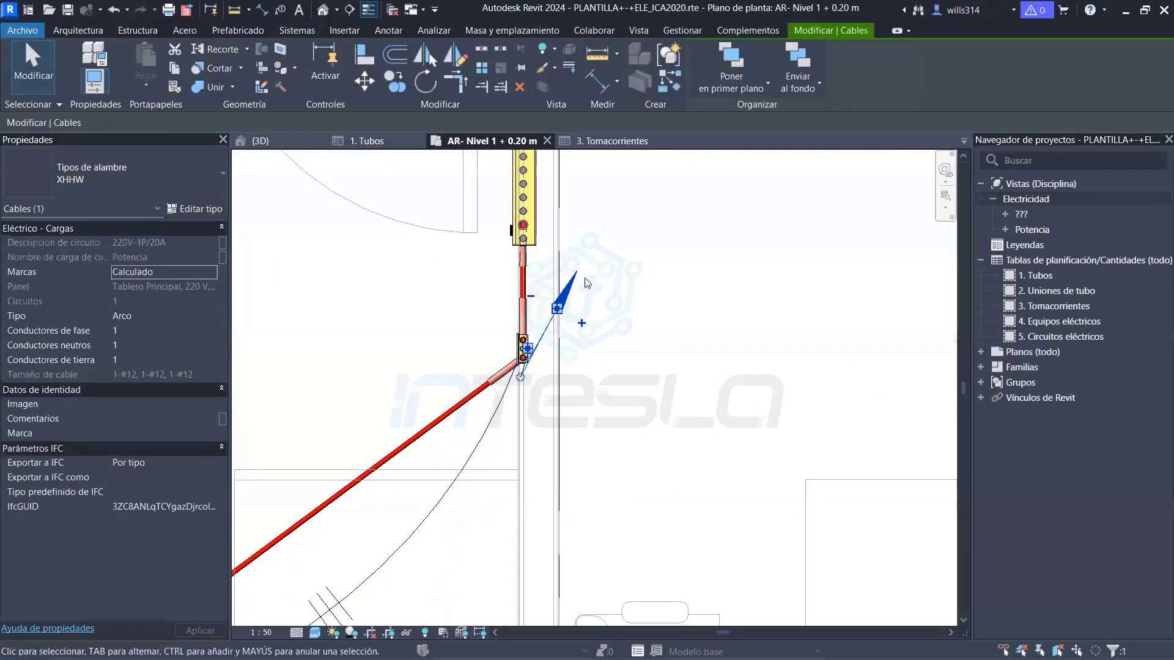
left_click_drag(560, 303, 533, 291)
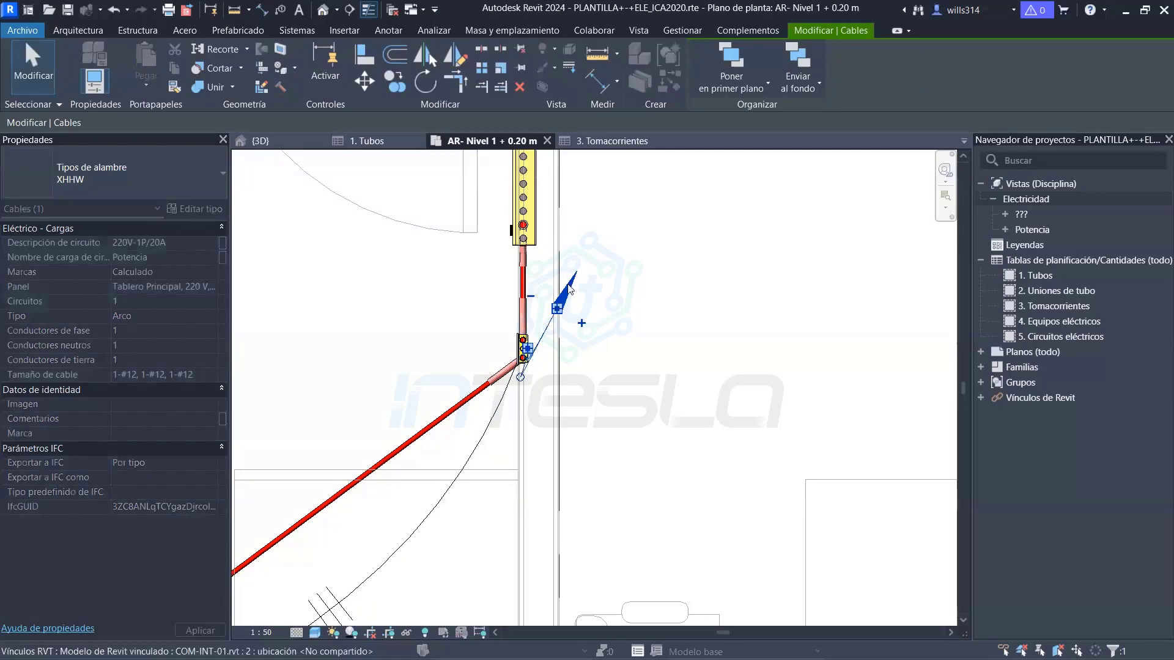
key("Escape")
scroll(630, 287, "down", 3)
scroll(625, 307, "down", 2)
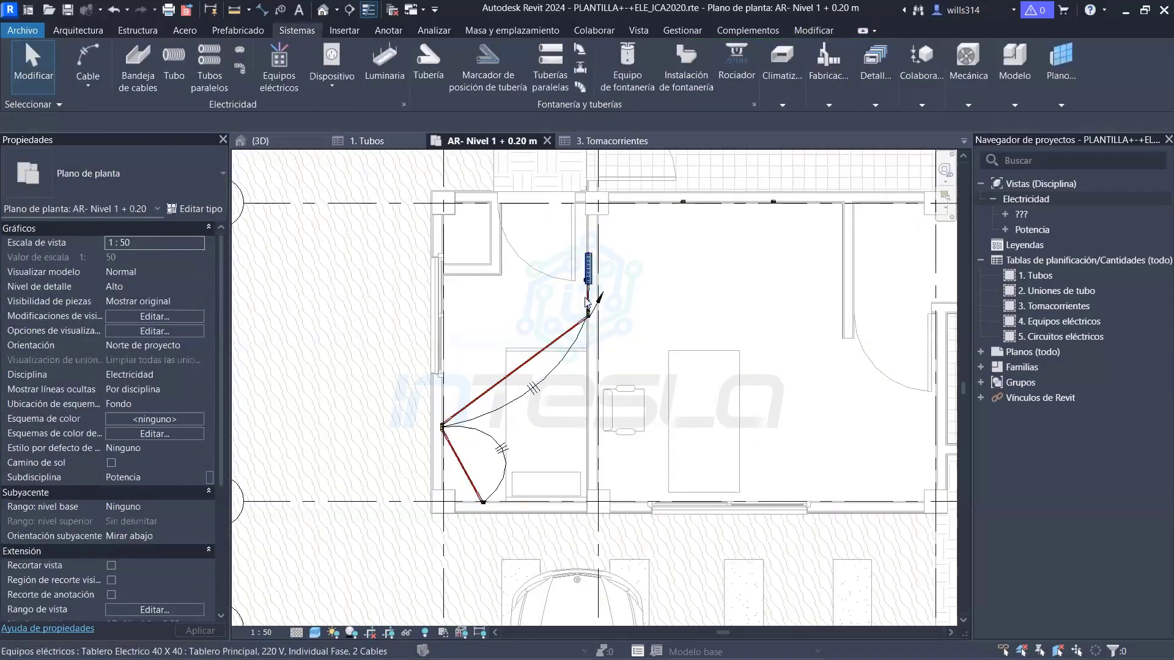
Give the two upper outlets' circuit arc wiring and drag its home-run end toward the panel
middle_click_drag(626, 307, 541, 345)
scroll(540, 345, "up", 2)
key("Tab")
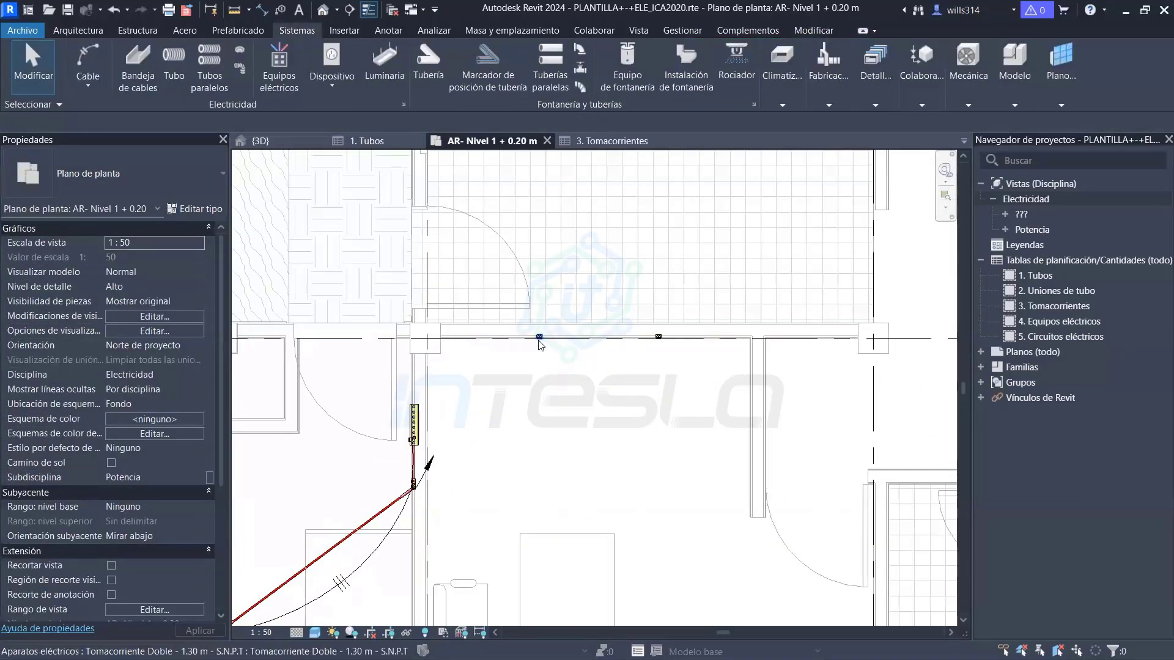
left_click(541, 344)
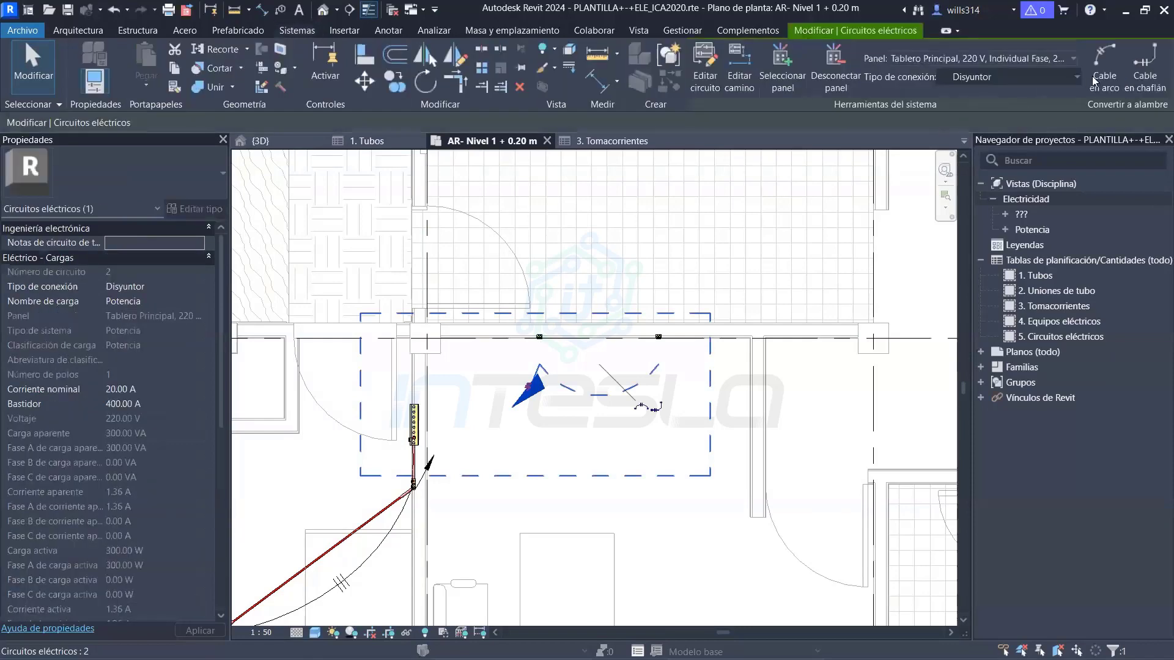
left_click(1104, 80)
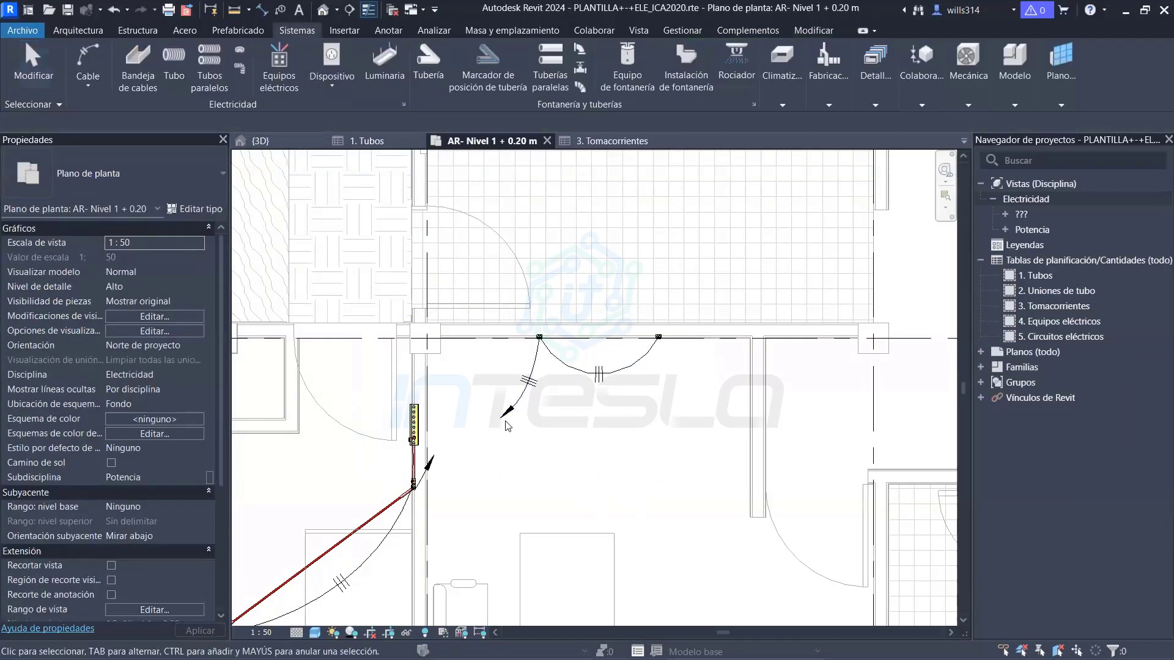
left_click(521, 391)
scroll(516, 407, "up", 3)
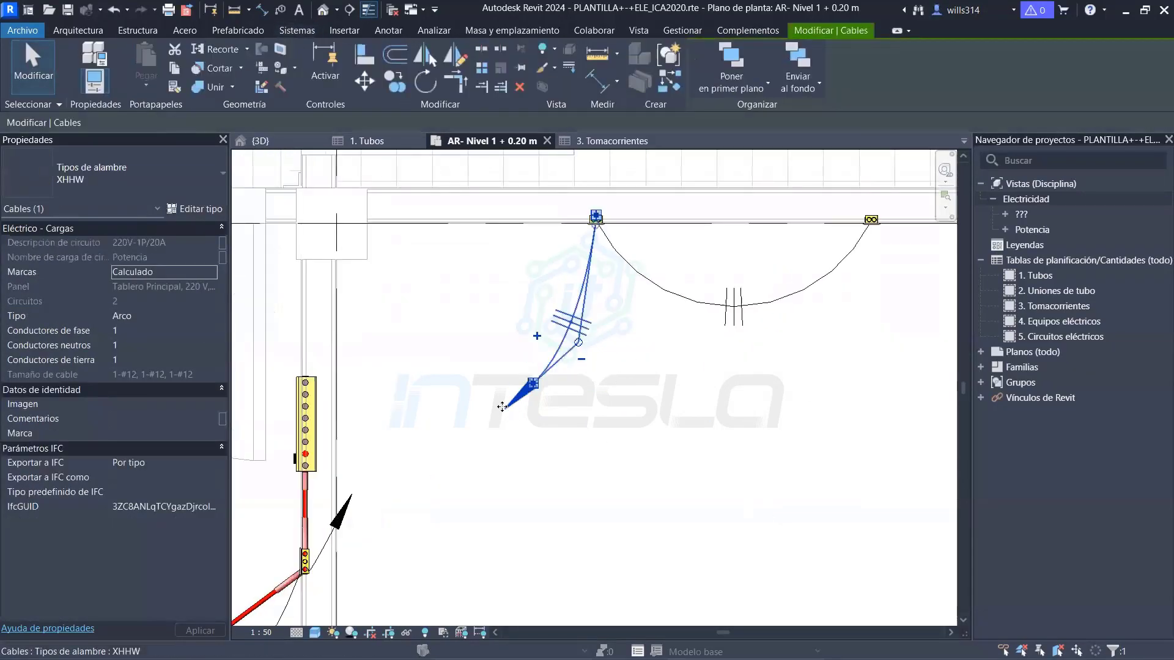
scroll(517, 397, "down", 2)
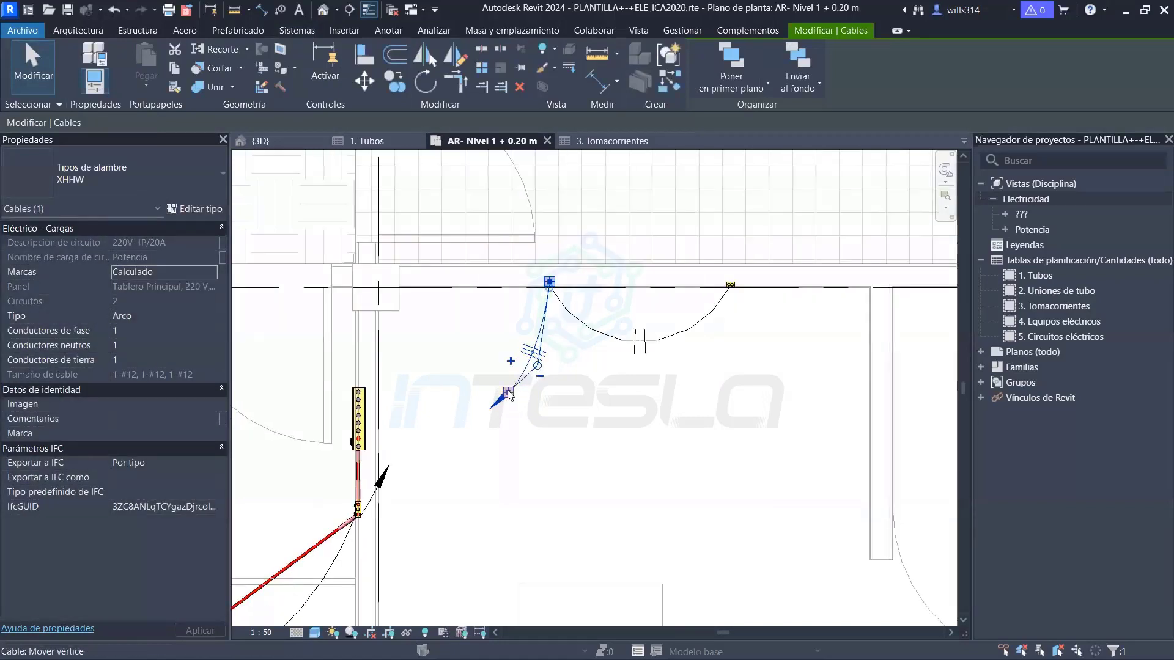
left_click_drag(517, 391, 381, 483)
left_click(380, 483)
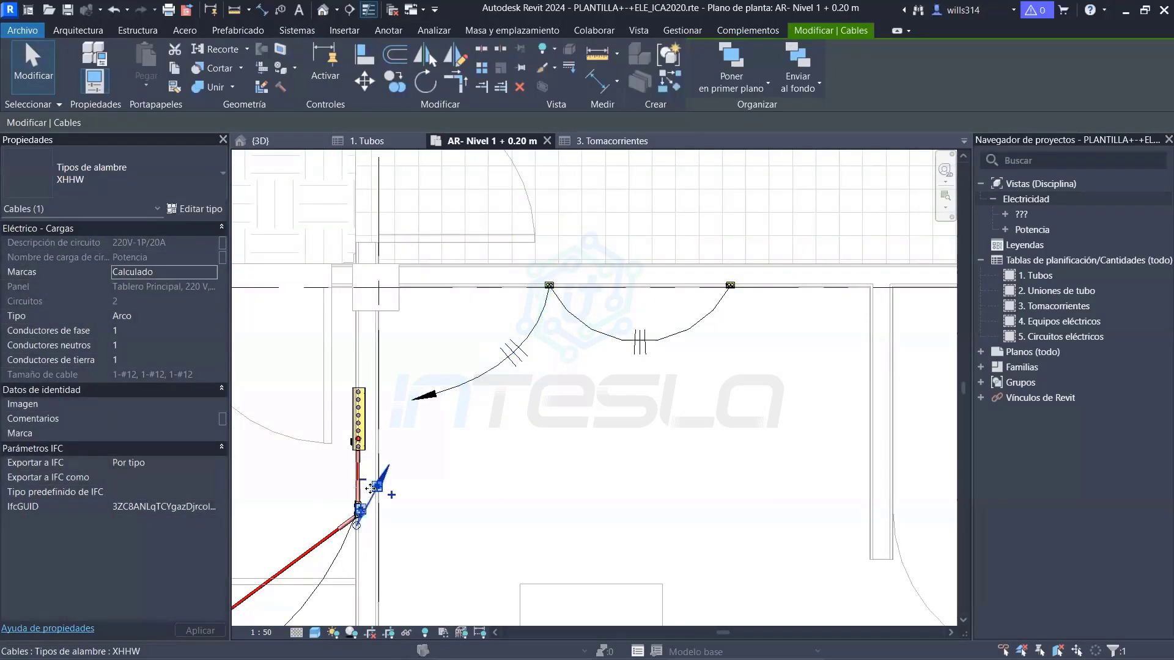
left_click(452, 489)
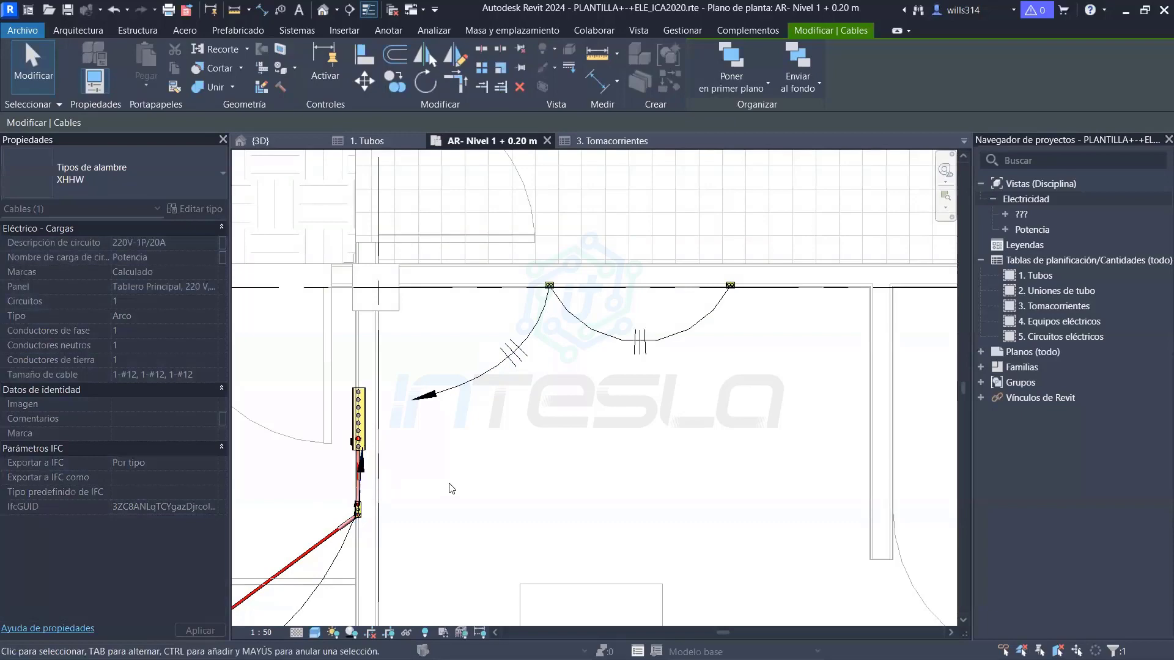
scroll(453, 489, "down", 2)
scroll(454, 492, "down", 2)
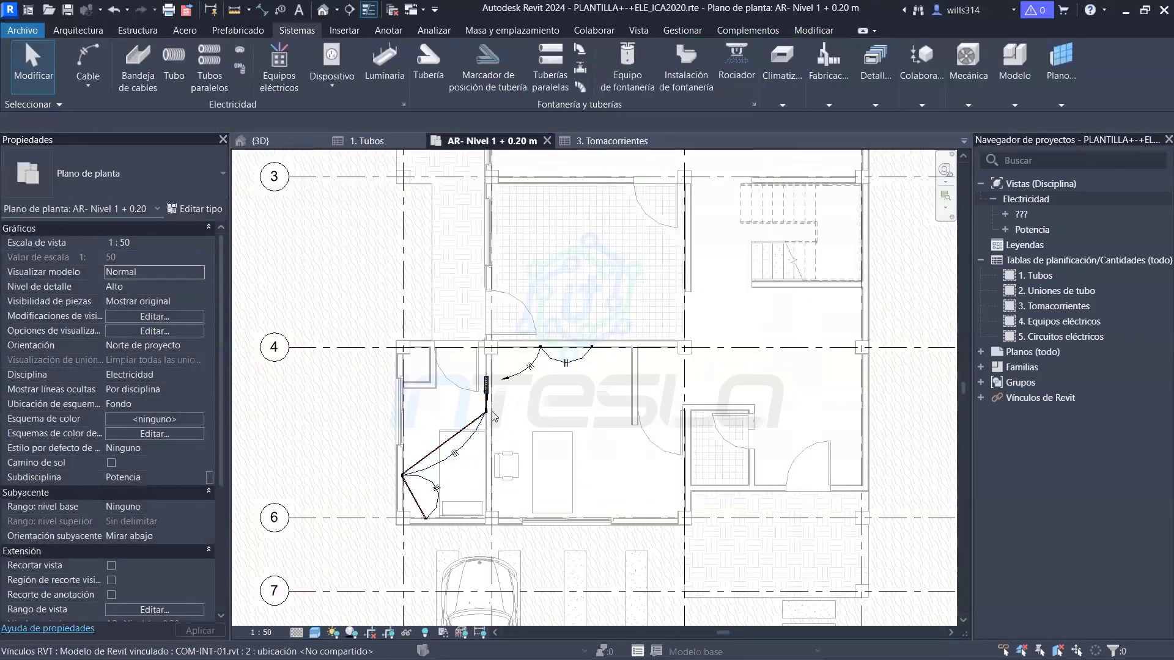
scroll(405, 434, "up", 2)
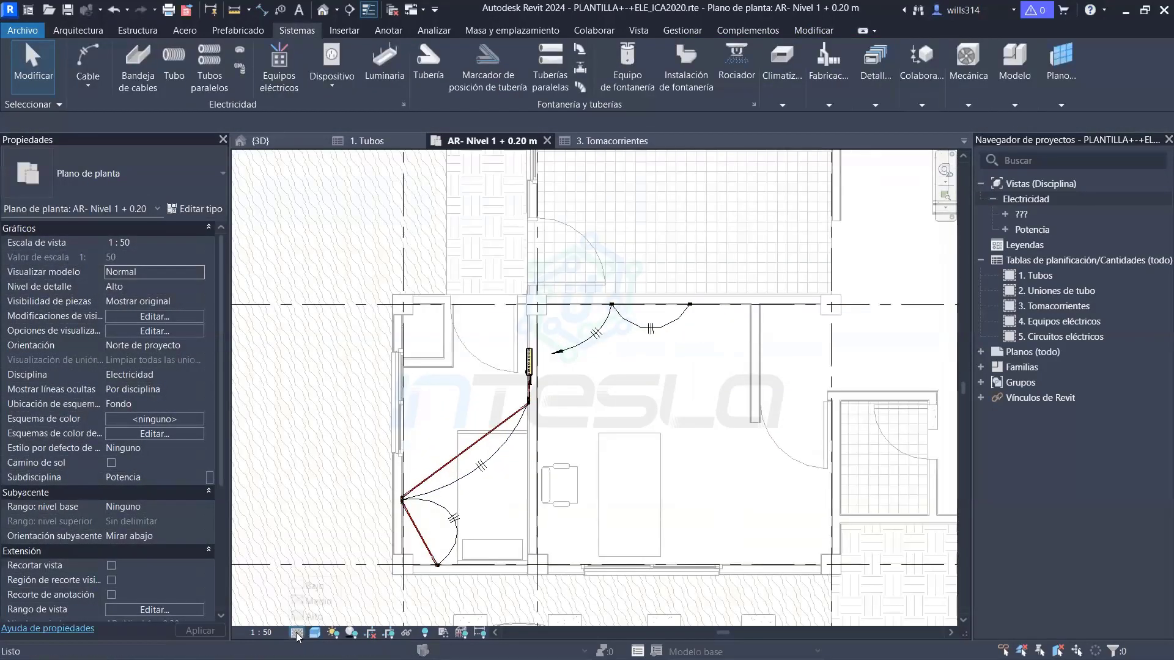
Set the plan's detail level to low and zoom around to inspect it
left_click(296, 632)
left_click(333, 586)
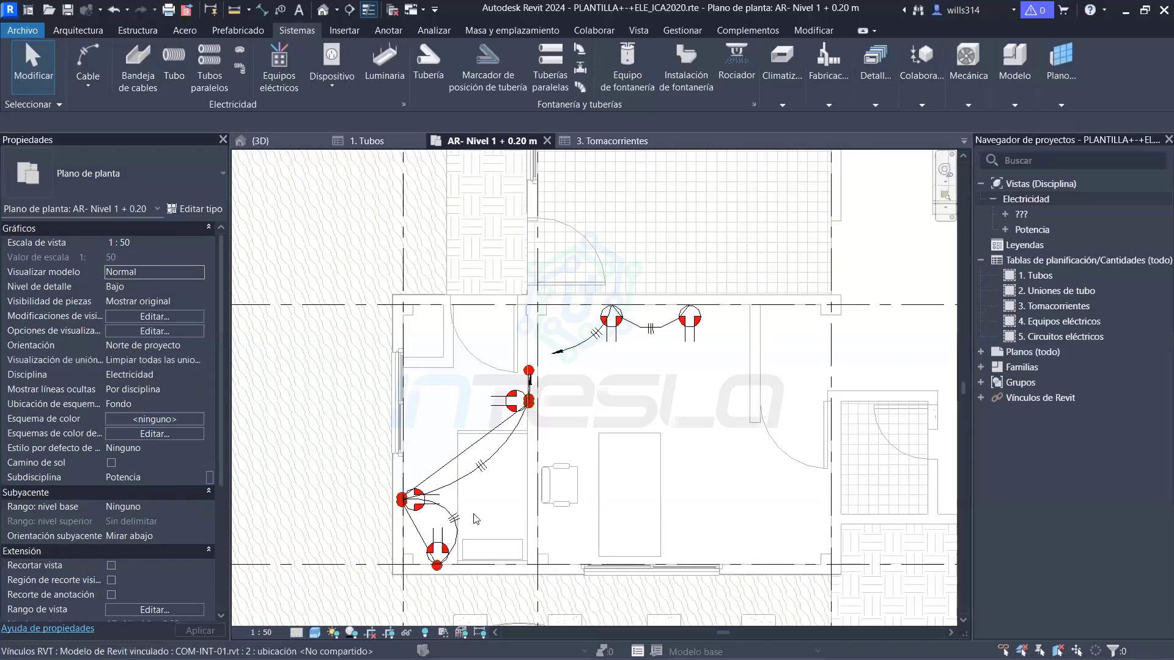
scroll(383, 500, "up", 2)
scroll(474, 388, "up", 2)
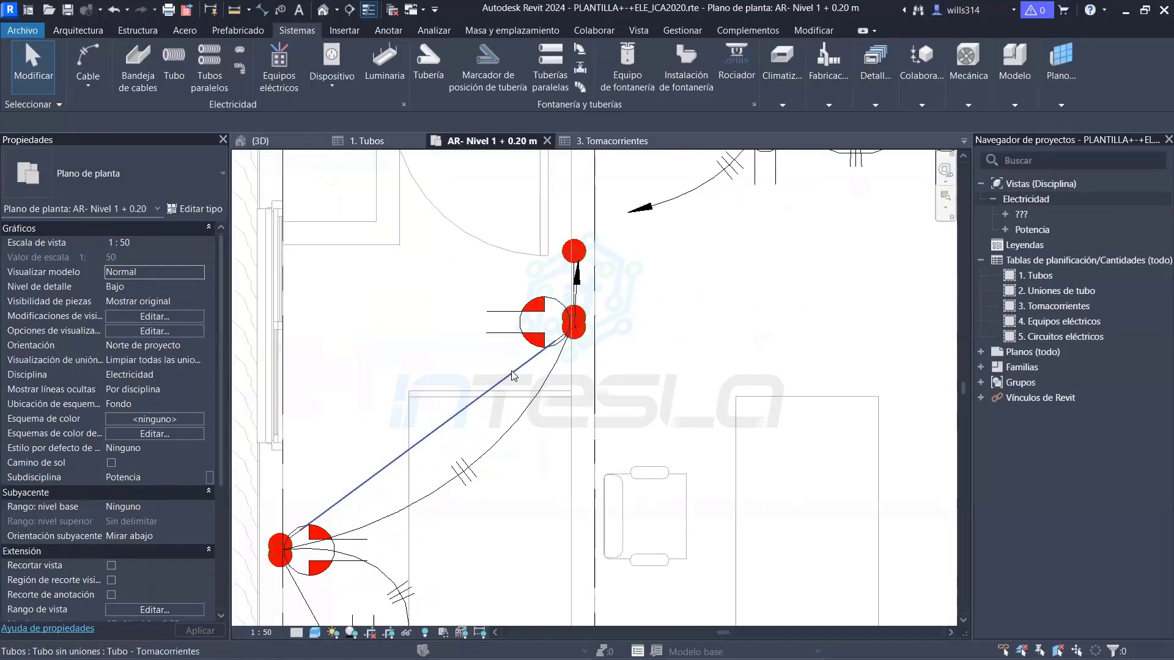
scroll(449, 391, "down", 2)
scroll(581, 311, "down", 2)
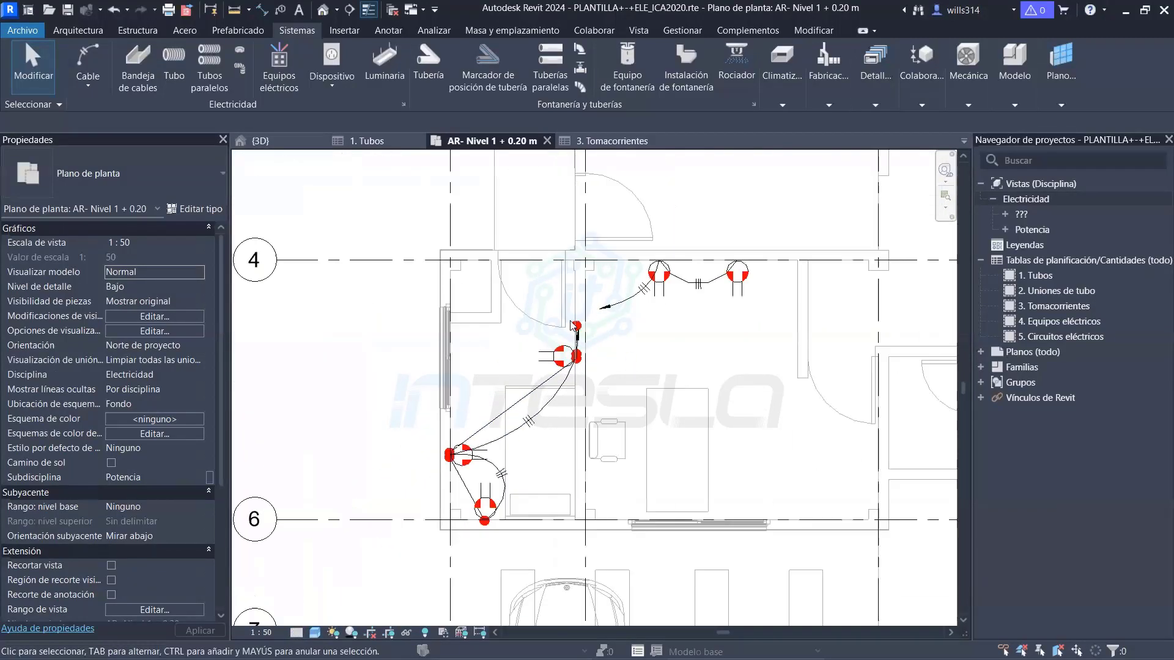
scroll(593, 296, "up", 2)
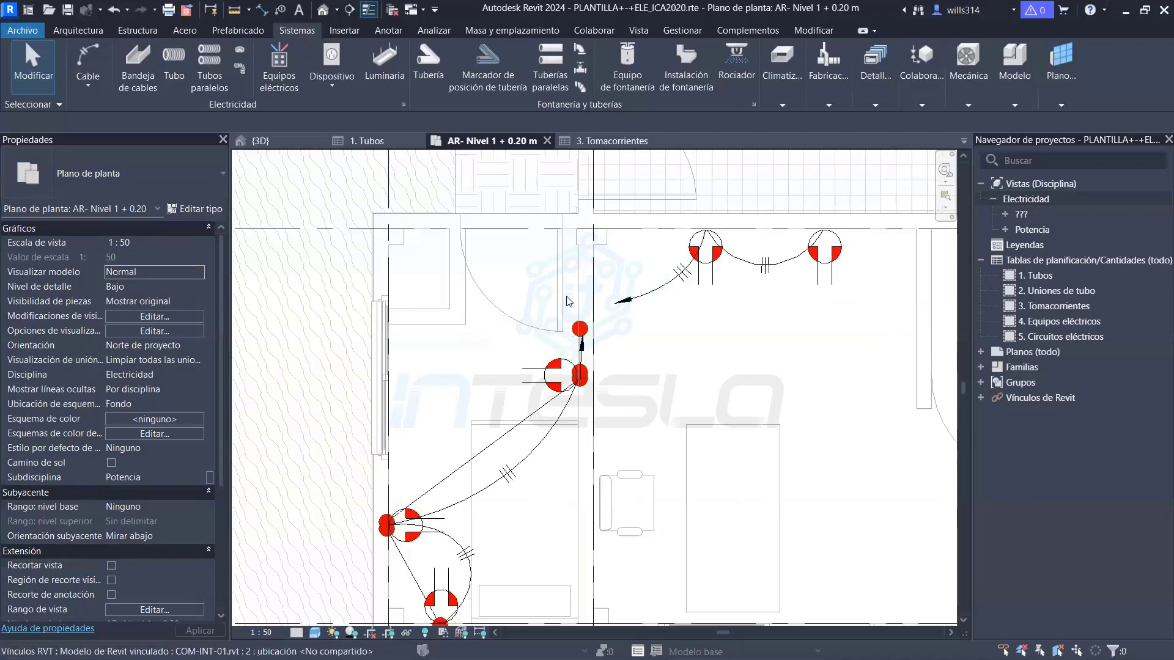
scroll(572, 303, "down", 1)
scroll(575, 306, "down", 2)
scroll(572, 330, "up", 2)
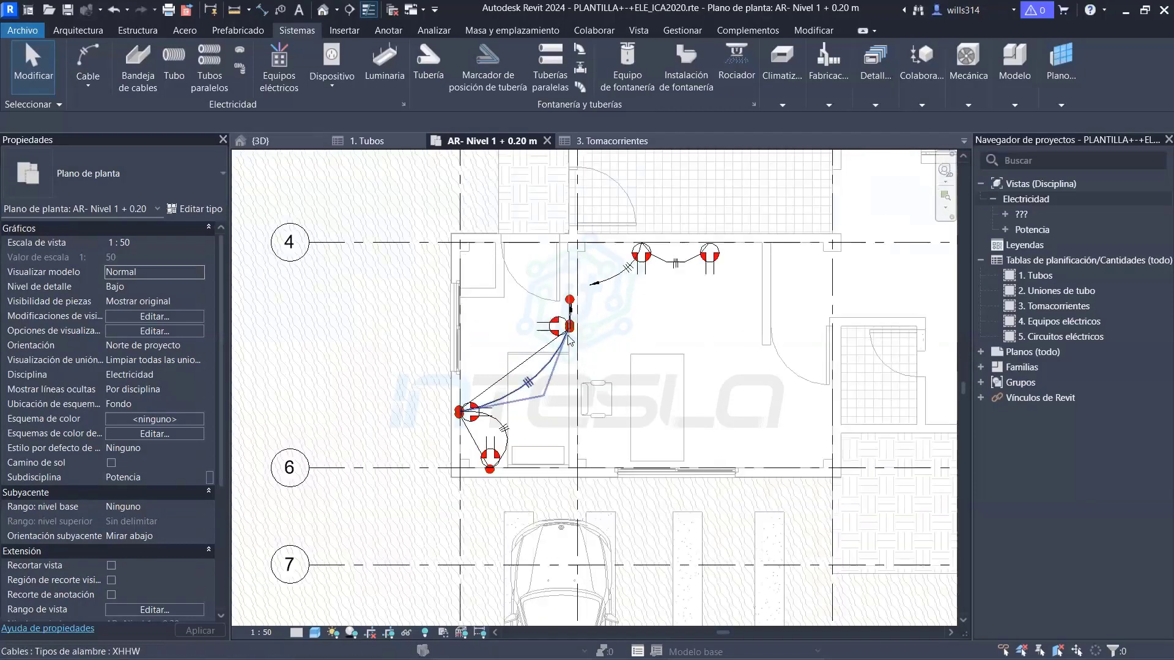
Switch the plan to Alto (Fine) detail and zoom out to the whole floor plan
left_click(298, 633)
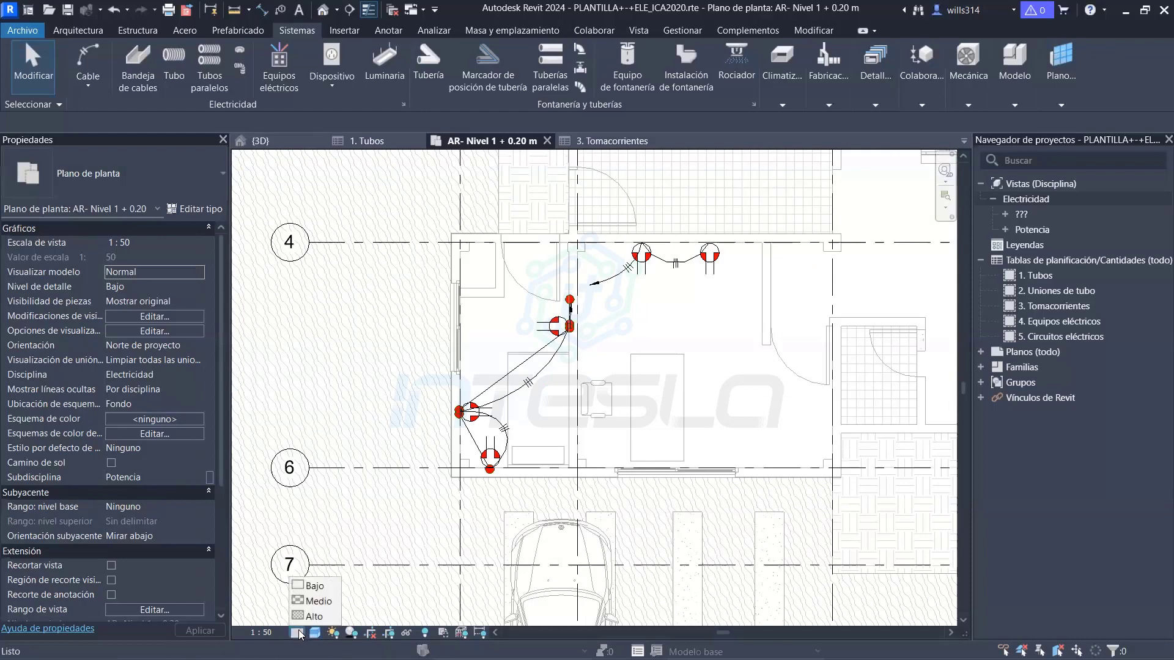
left_click(313, 616)
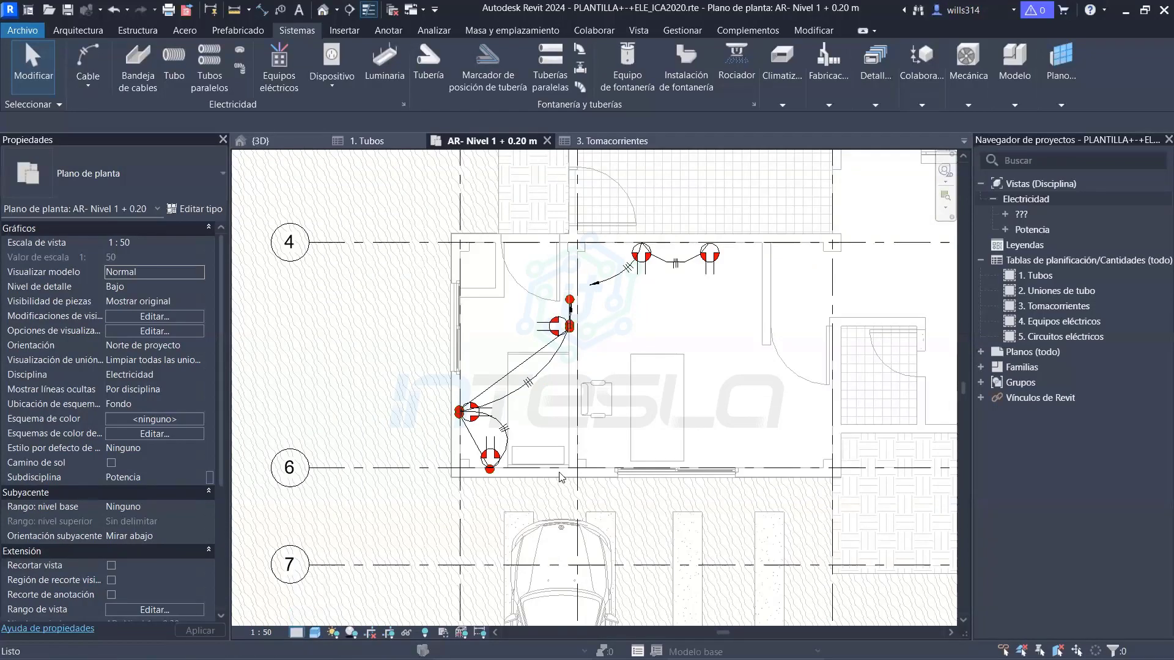
scroll(552, 411, "down", 2)
scroll(617, 360, "down", 2)
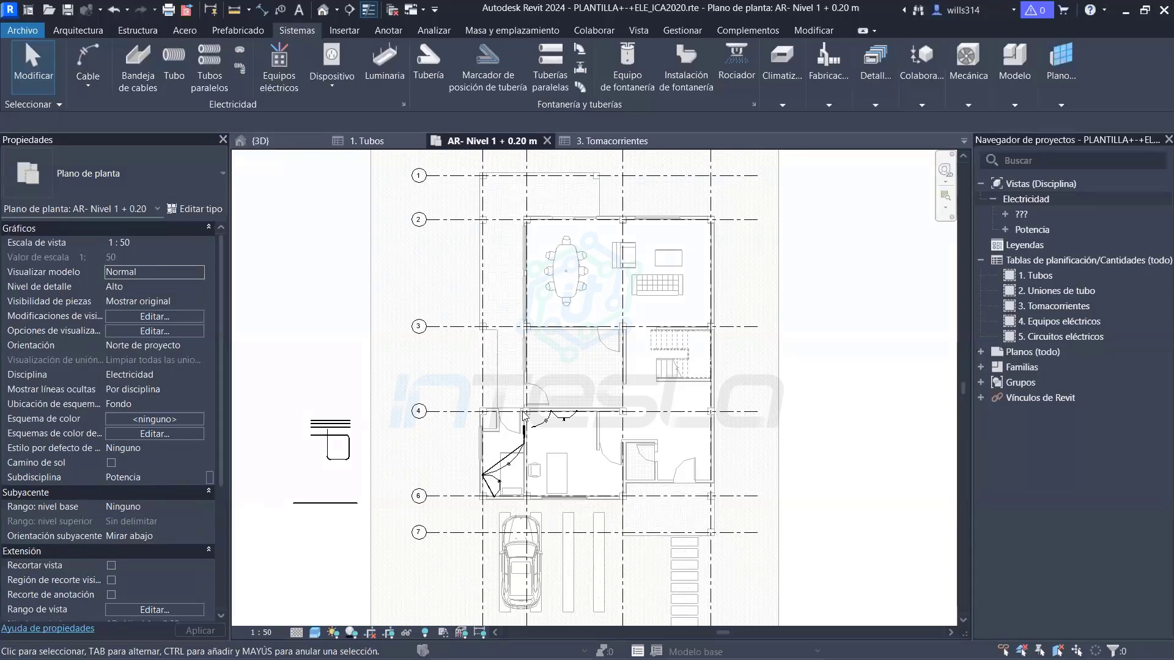
scroll(532, 428, "up", 2)
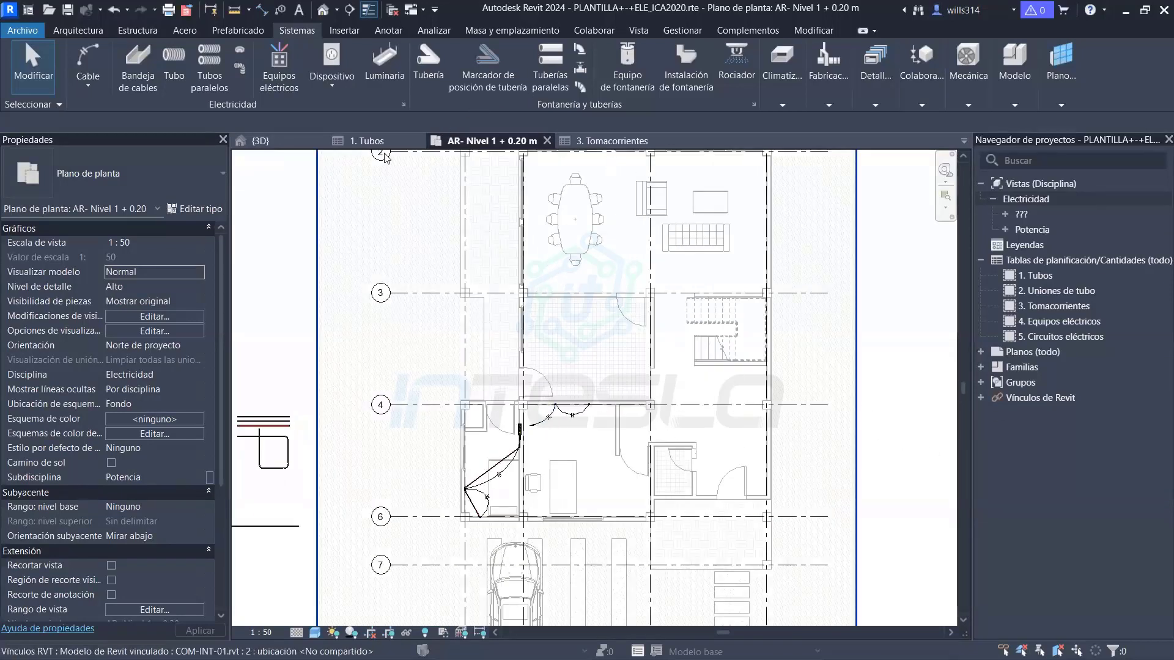
left_click(272, 139)
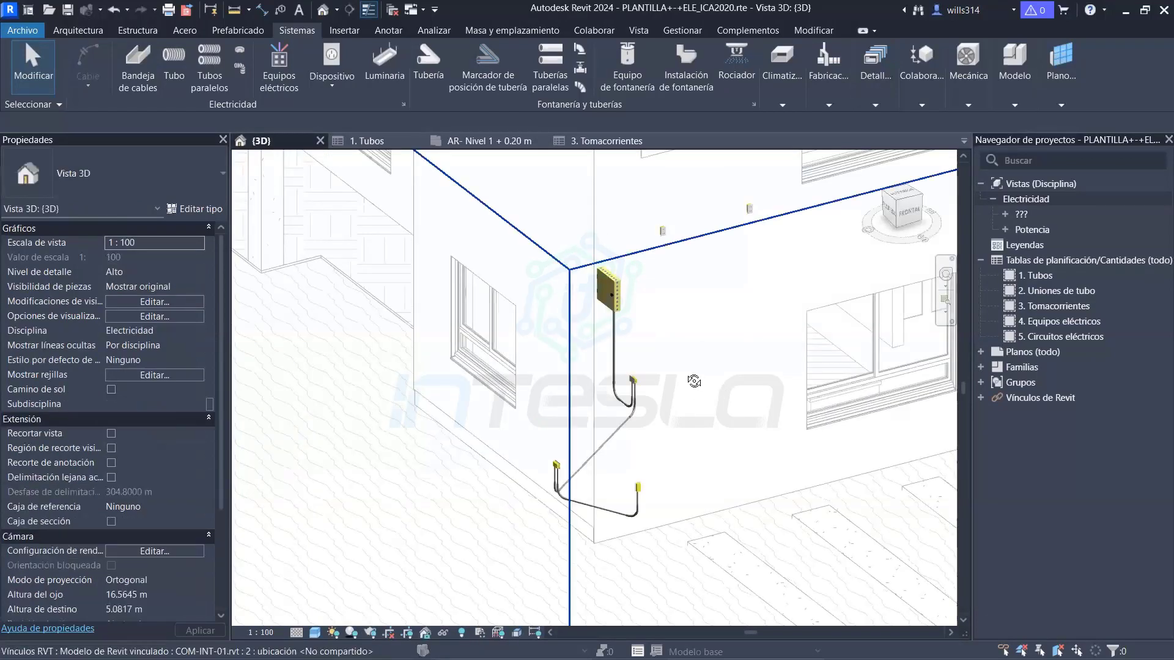
middle_click_drag(694, 381, 462, 444, "shift")
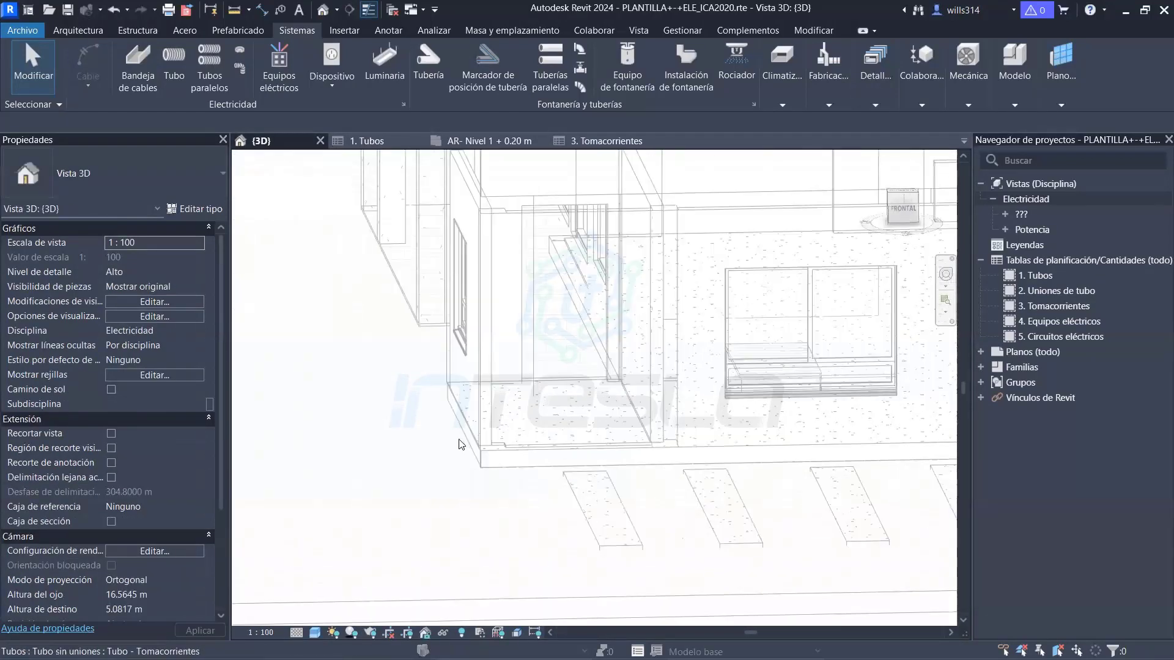
scroll(706, 402, "up", 2)
mouse_move(644, 454)
middle_mouse_down("shift")
mouse_move(561, 348)
mouse_move(773, 425)
mouse_move(593, 427)
mouse_move(752, 328)
mouse_move(613, 338)
mouse_move(574, 329)
middle_mouse_up("shift")
scroll(604, 419, "down", 3)
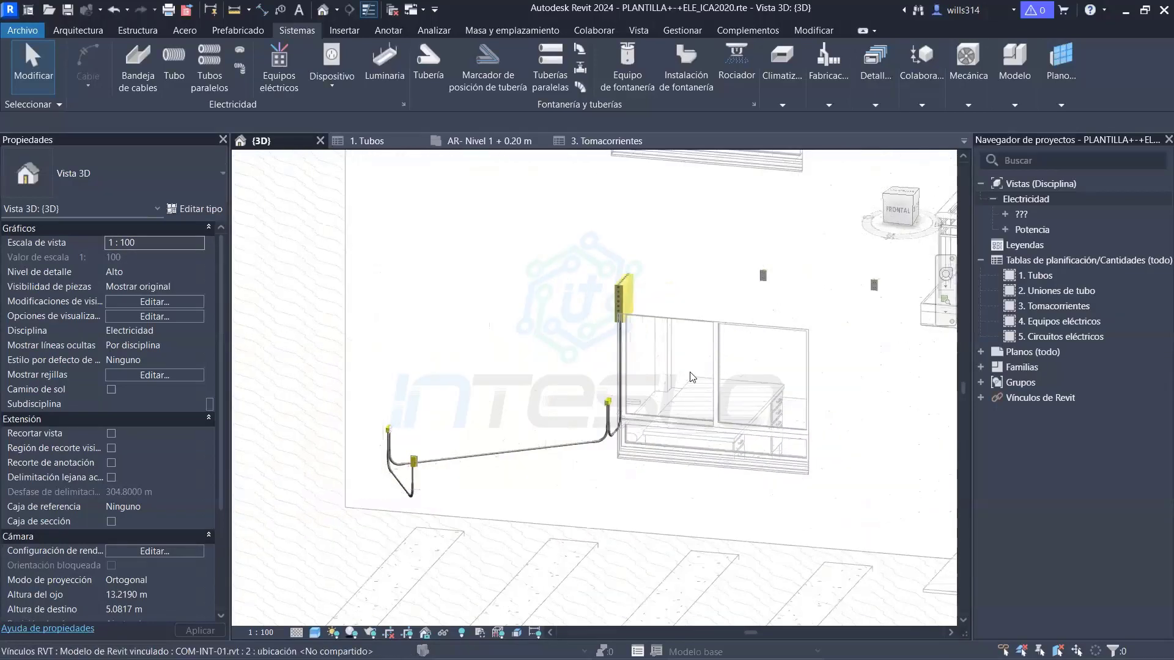
mouse_move(601, 141)
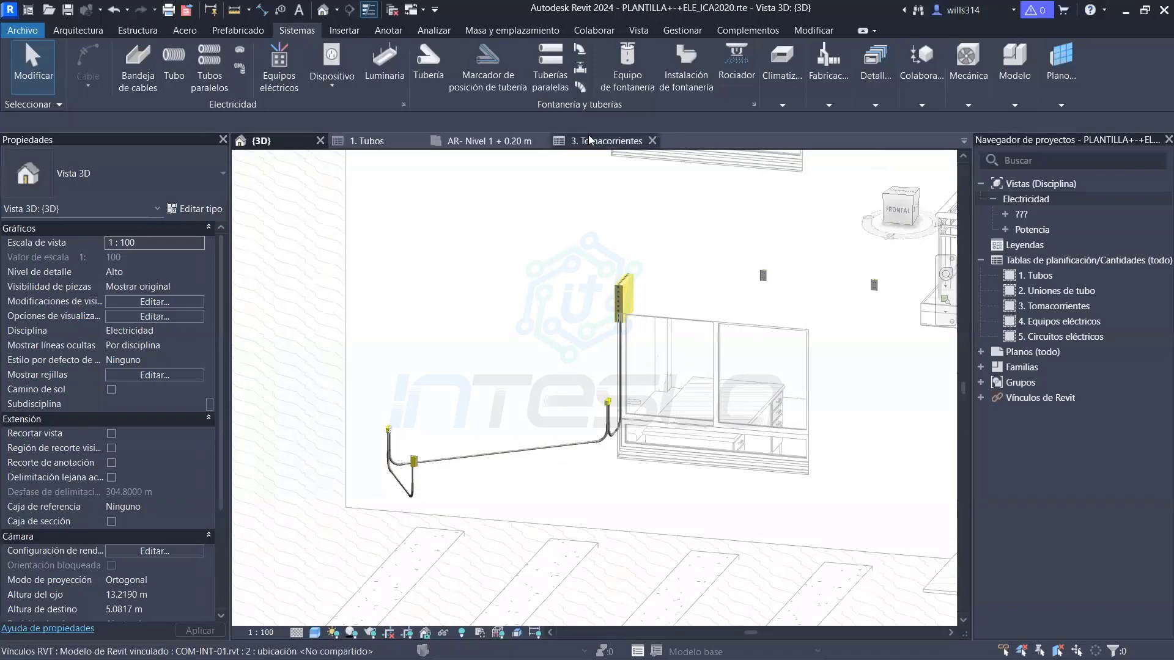
left_click(592, 142)
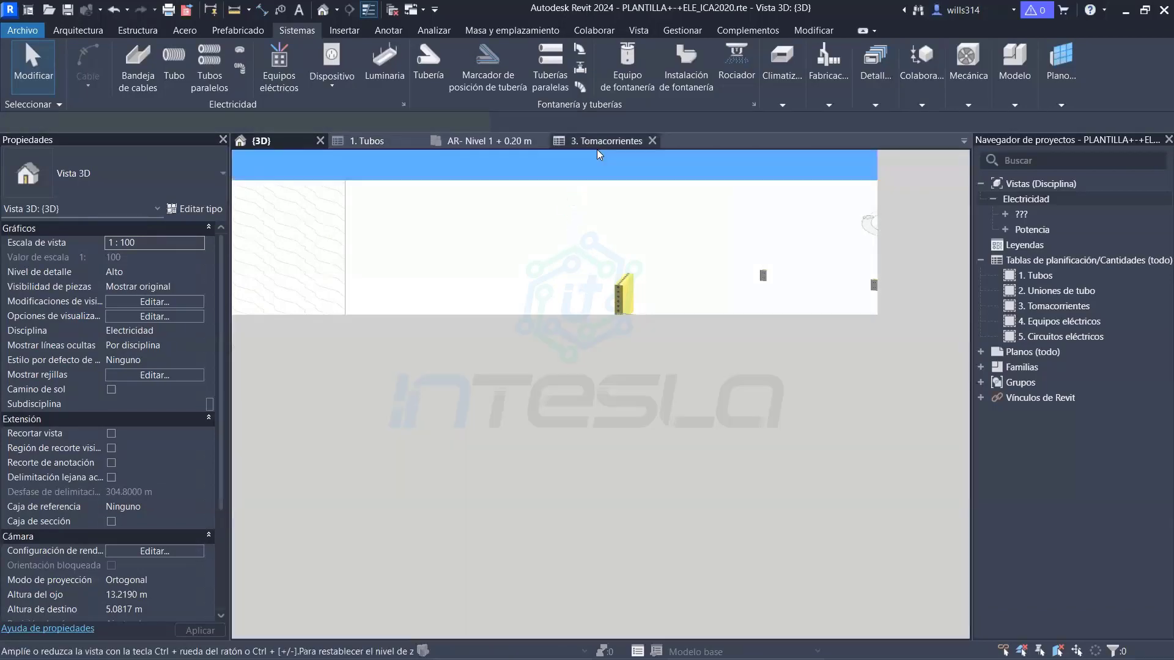
left_click(490, 145)
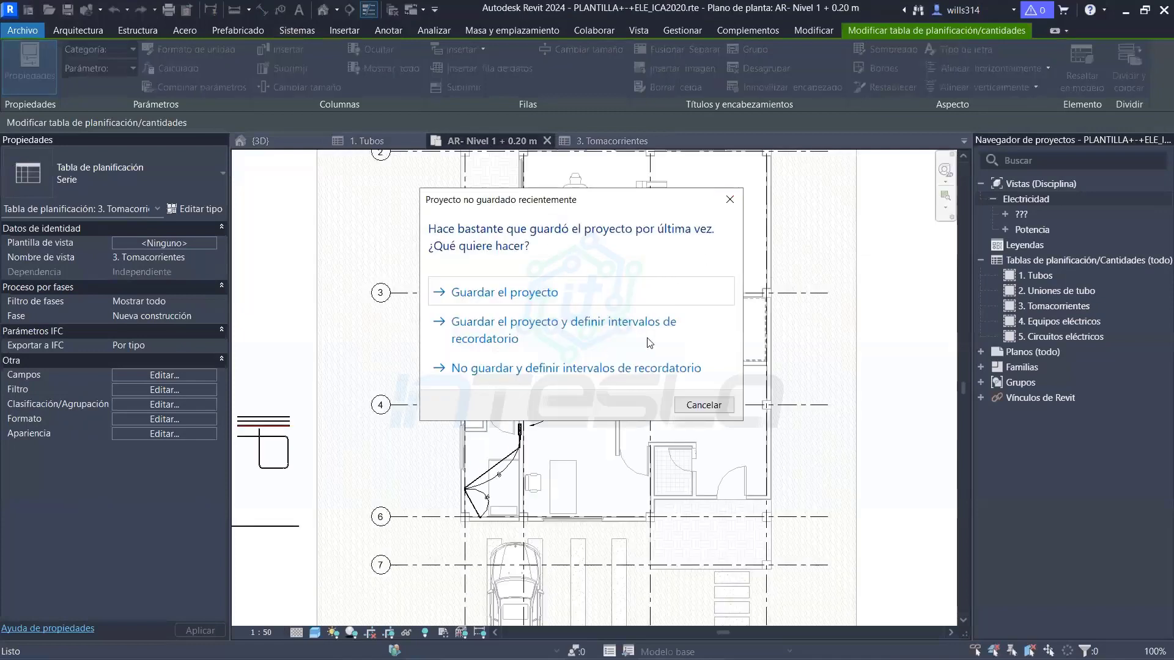
Dismiss the save reminder and select the curved circuit wire
left_click(727, 202)
scroll(462, 500, "up", 3)
scroll(461, 500, "up", 1)
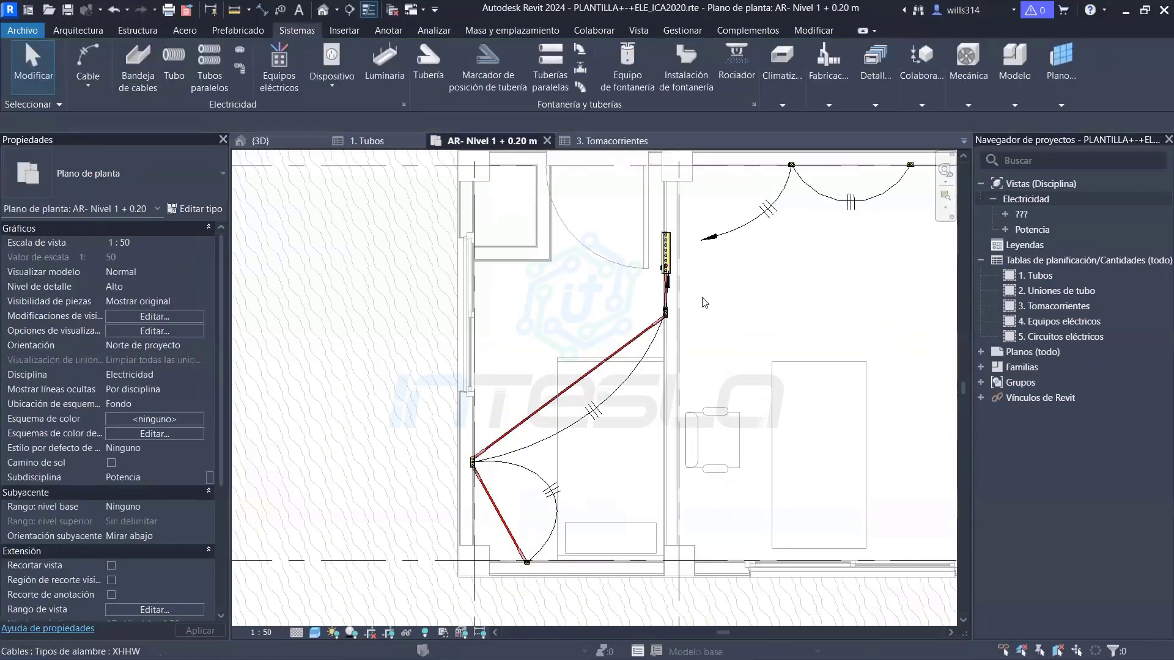
scroll(645, 395, "up", 2)
left_click(623, 446)
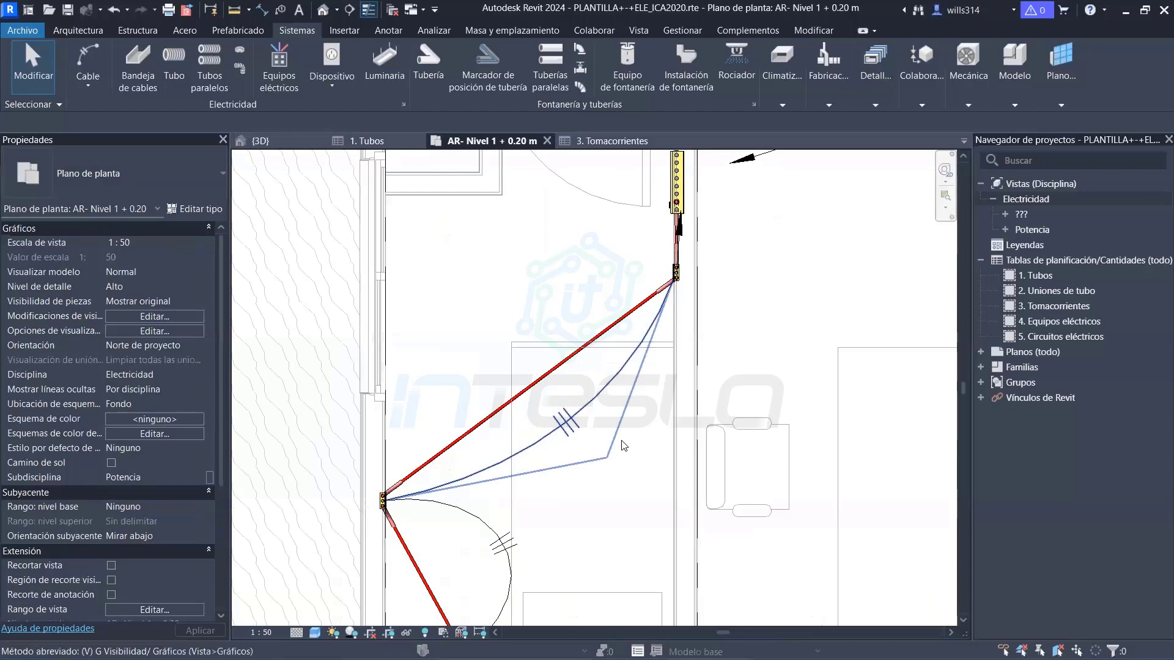
Hide the Tubos and Uniones de tubo categories via Visibility/Graphics (VG)
key("Escape")
key("v")
key("g")
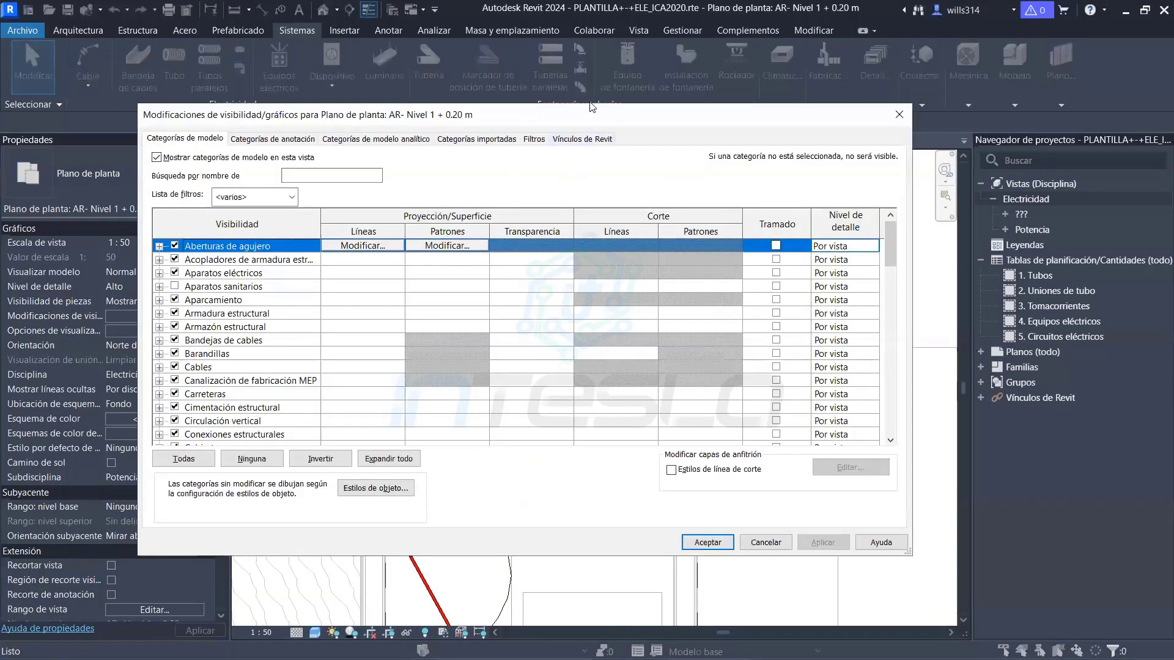
left_click_drag(592, 107, 599, 69)
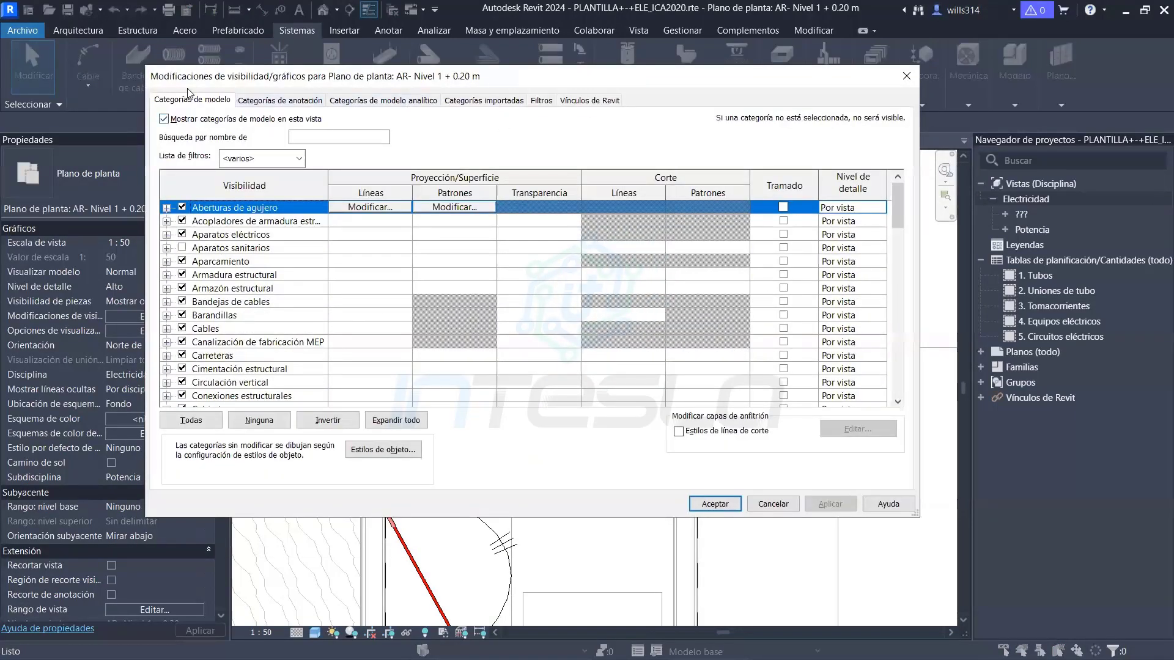
left_click(290, 291)
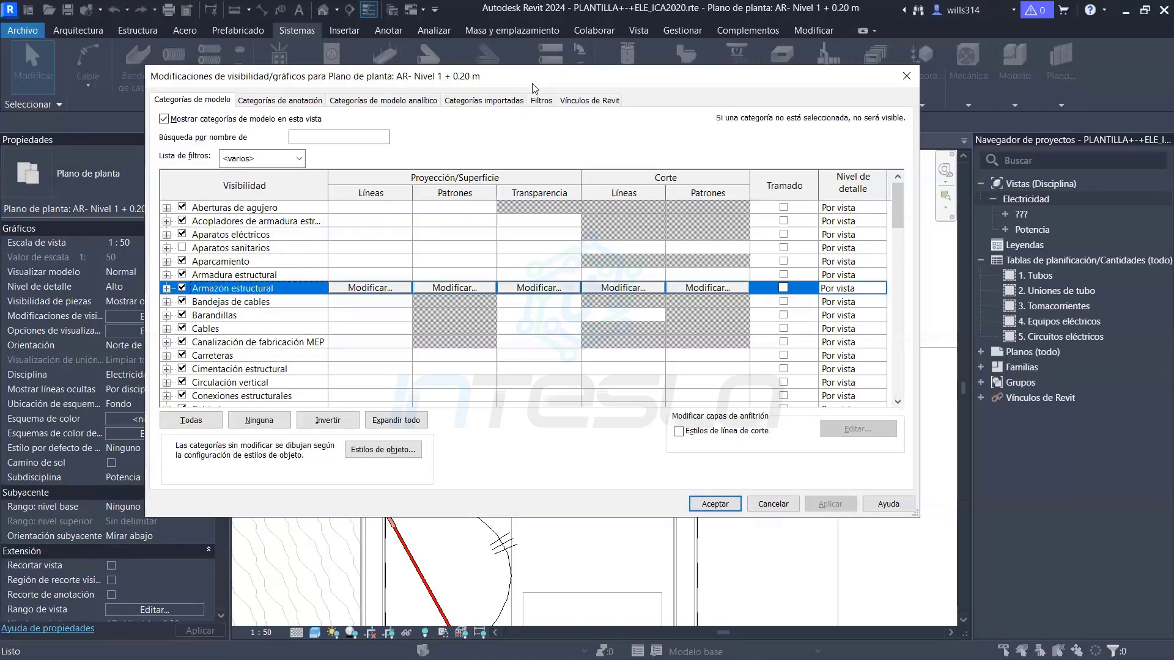
left_click_drag(532, 88, 457, 154)
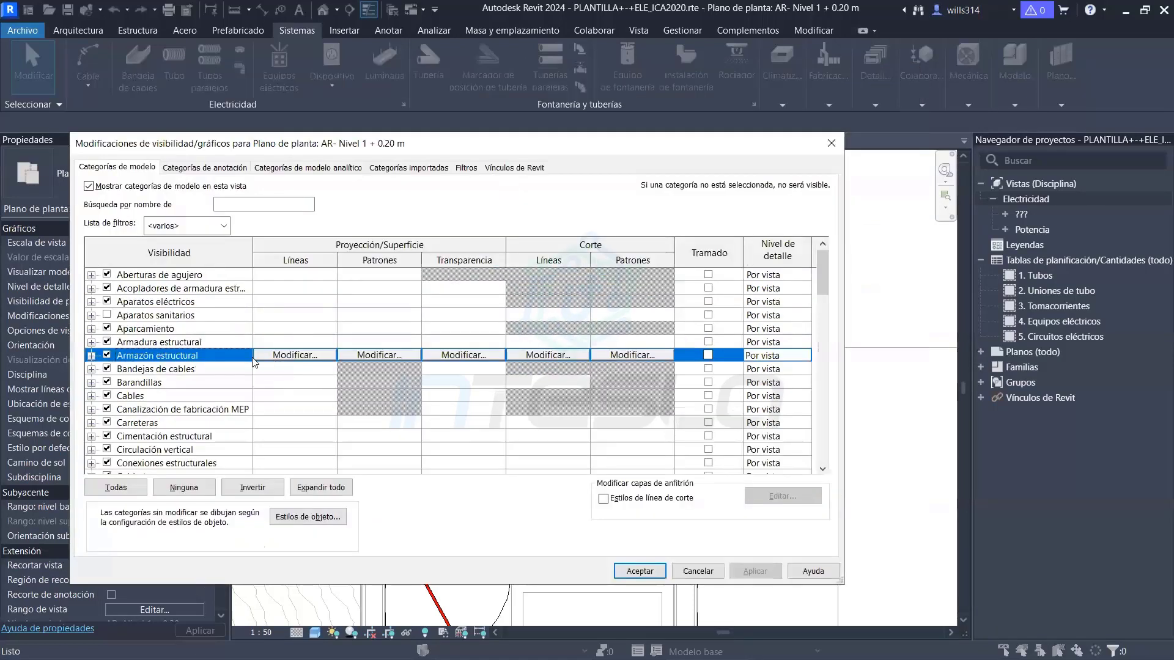
key("t")
scroll(120, 428, "down", 1)
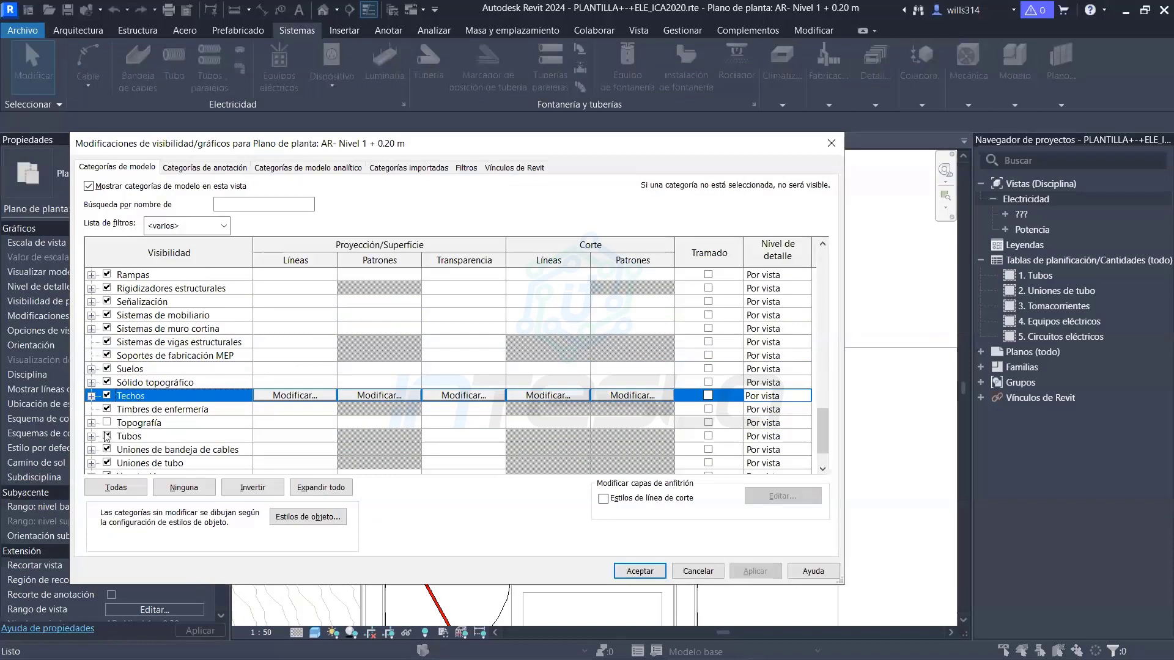
left_click(108, 436)
scroll(138, 442, "down", 1)
left_click(107, 409)
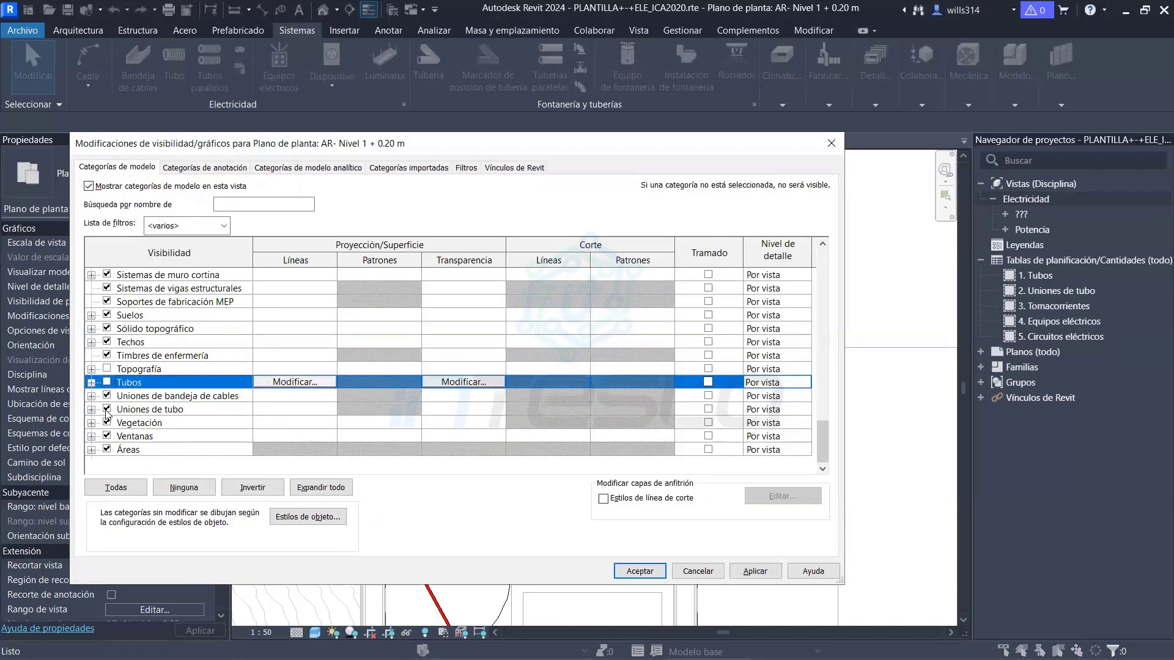
left_click(649, 572)
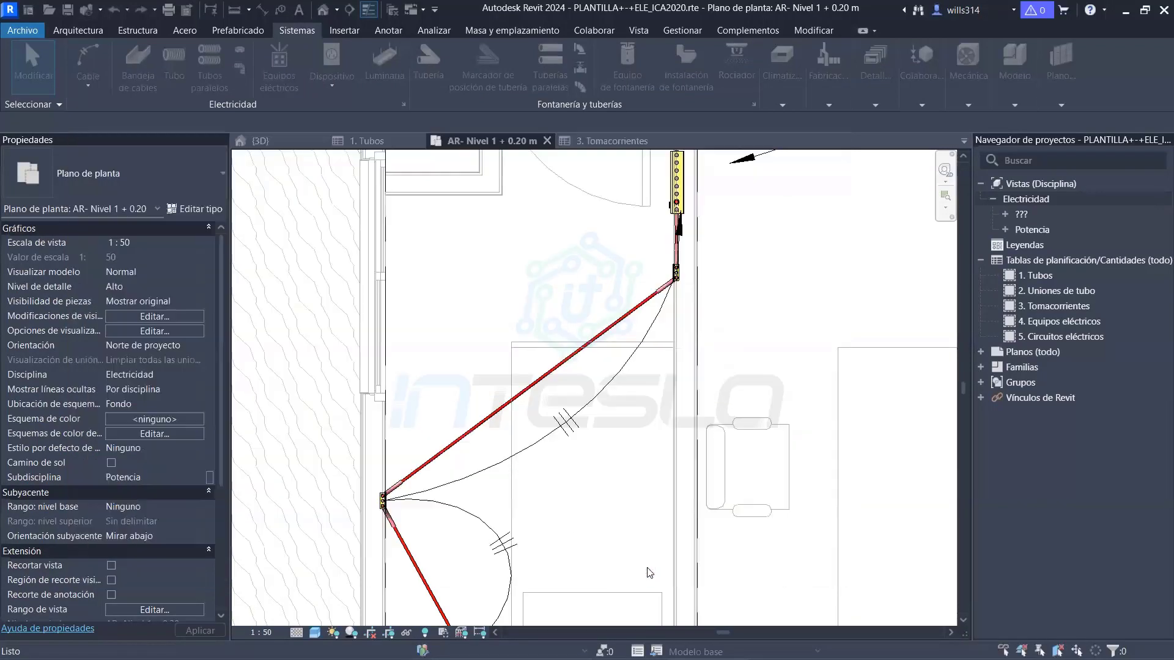
Set the plan to Bajo (Coarse) detail and zoom out to view the full plan
left_click(297, 633)
left_click(309, 587)
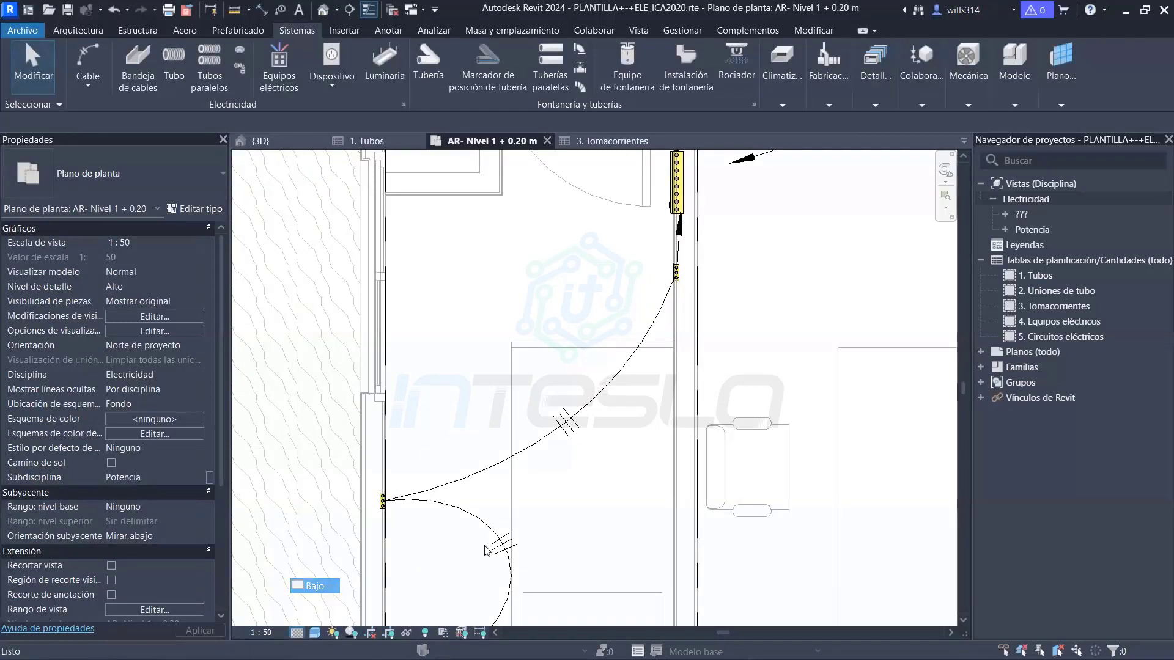
scroll(590, 514, "down", 1)
mouse_move(590, 513)
middle_mouse_down()
mouse_move(602, 420)
mouse_move(595, 498)
mouse_move(593, 488)
mouse_move(704, 438)
mouse_move(508, 390)
middle_mouse_up()
scroll(602, 420, "down", 1)
scroll(508, 390, "down", 1)
scroll(509, 390, "down", 1)
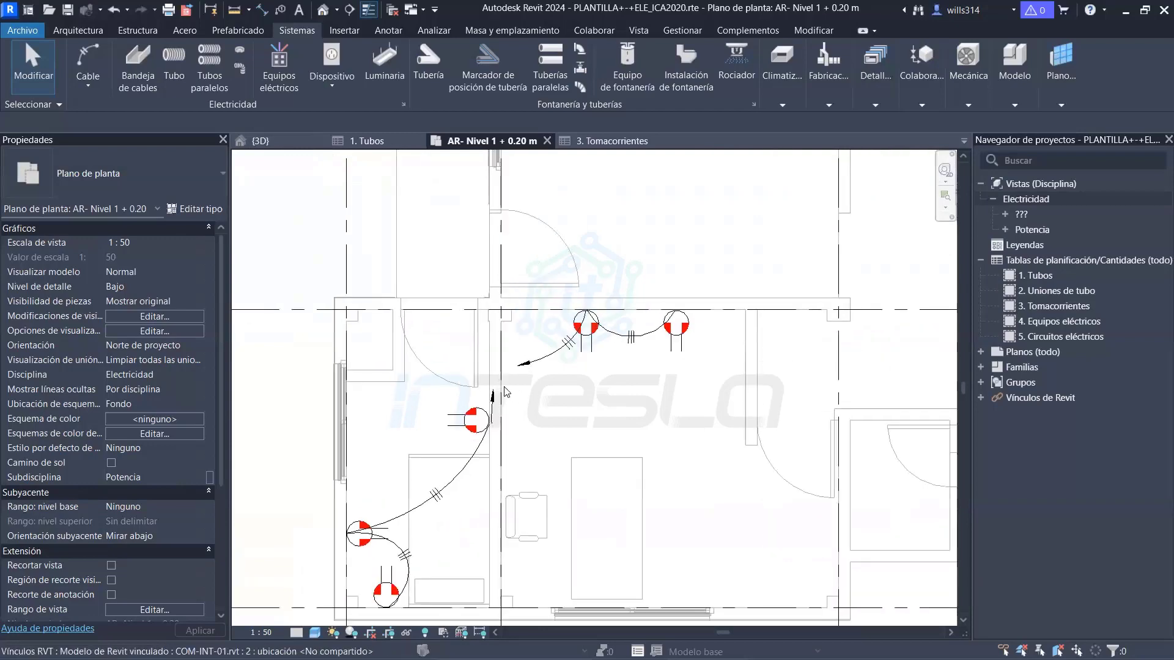
scroll(508, 390, "down", 1)
scroll(586, 417, "down", 1)
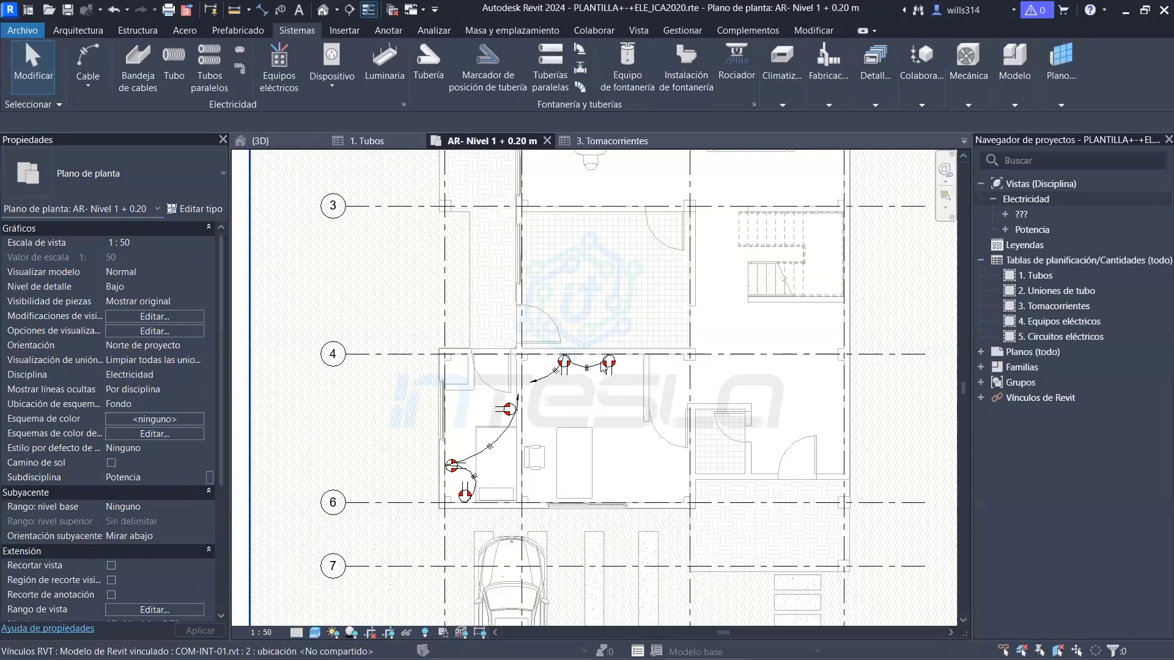
scroll(637, 419, "down", 3)
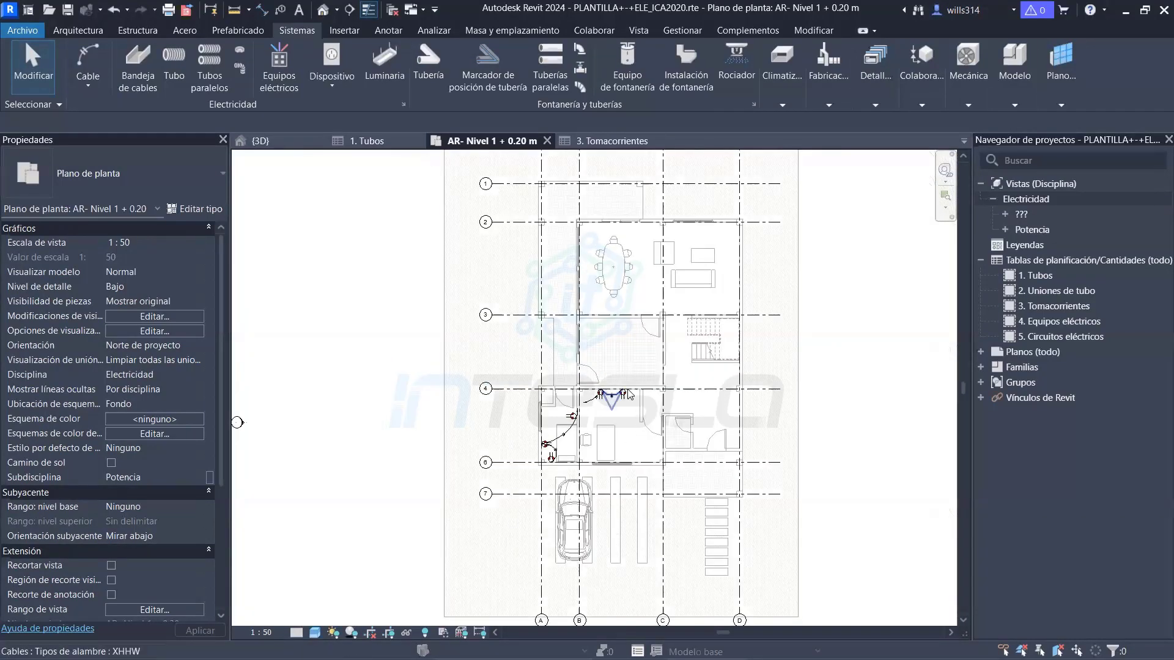
scroll(637, 419, "down", 2)
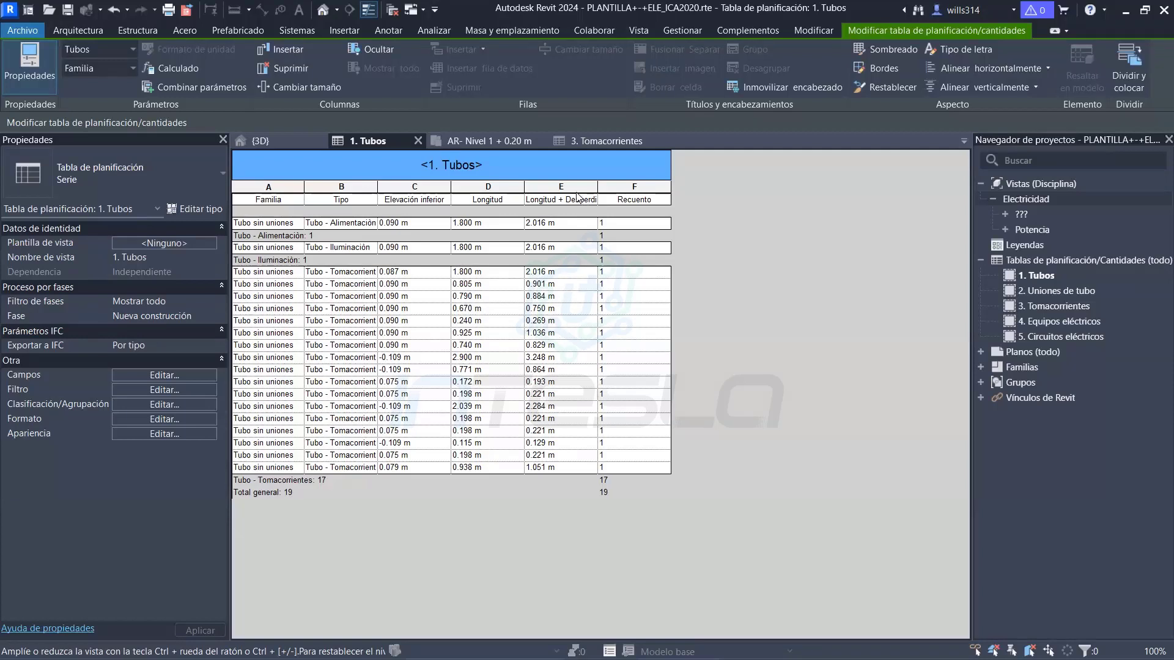
Select a cell in the Longitud + Desperdicio column of the 1. Tubos schedule
left_click(503, 187)
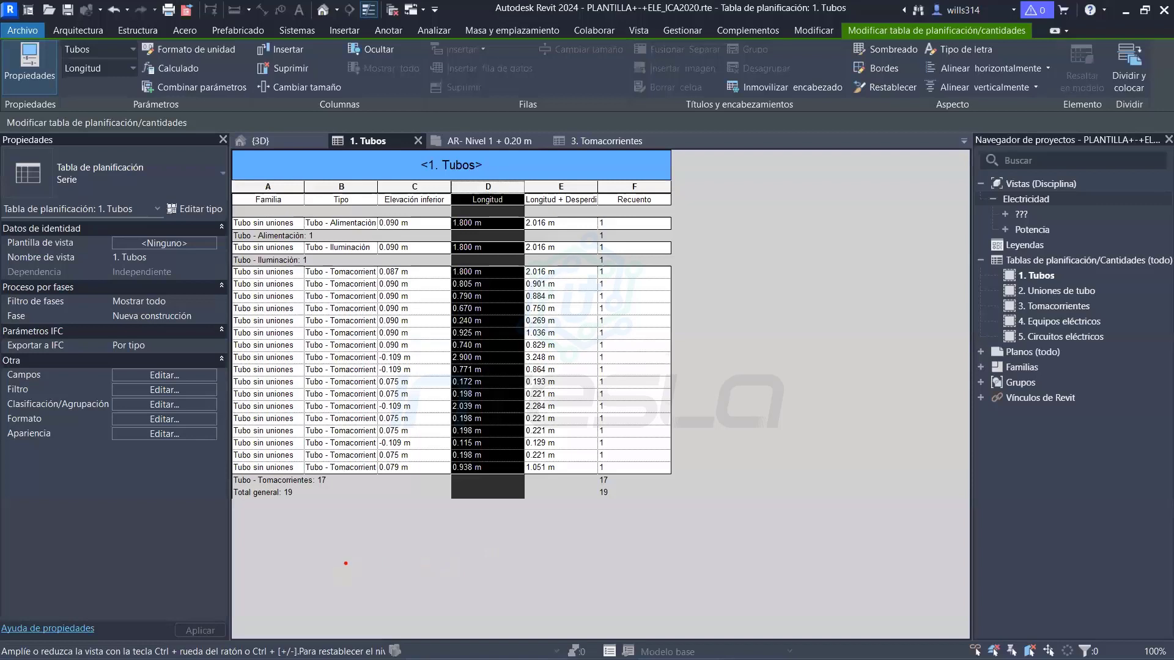
left_click_drag(335, 557, 933, 565)
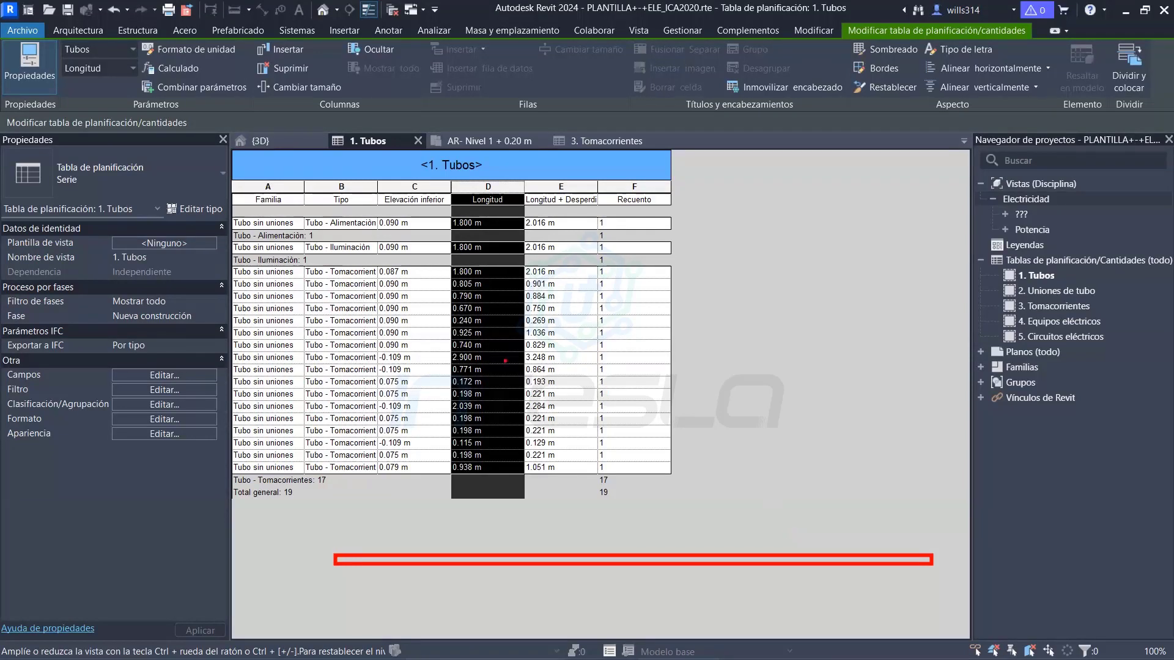
left_click_drag(576, 189, 577, 202)
mouse_move(527, 416)
left_mouse_down()
mouse_move(544, 484)
mouse_move(557, 448)
left_mouse_up()
key("Escape")
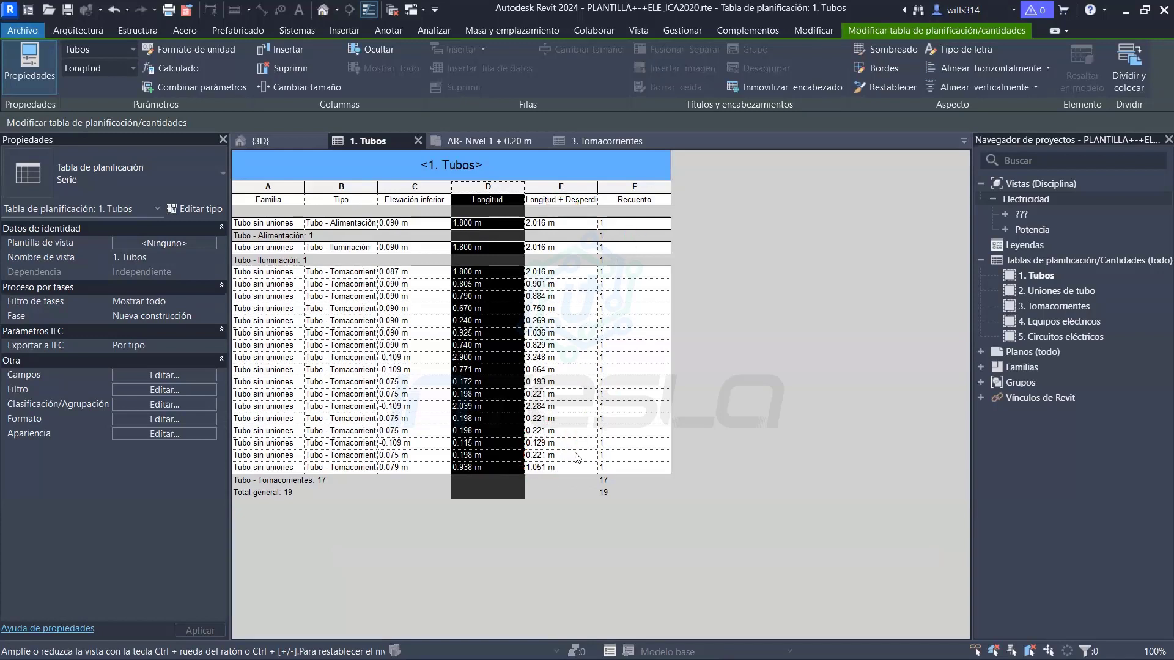
left_click(562, 456)
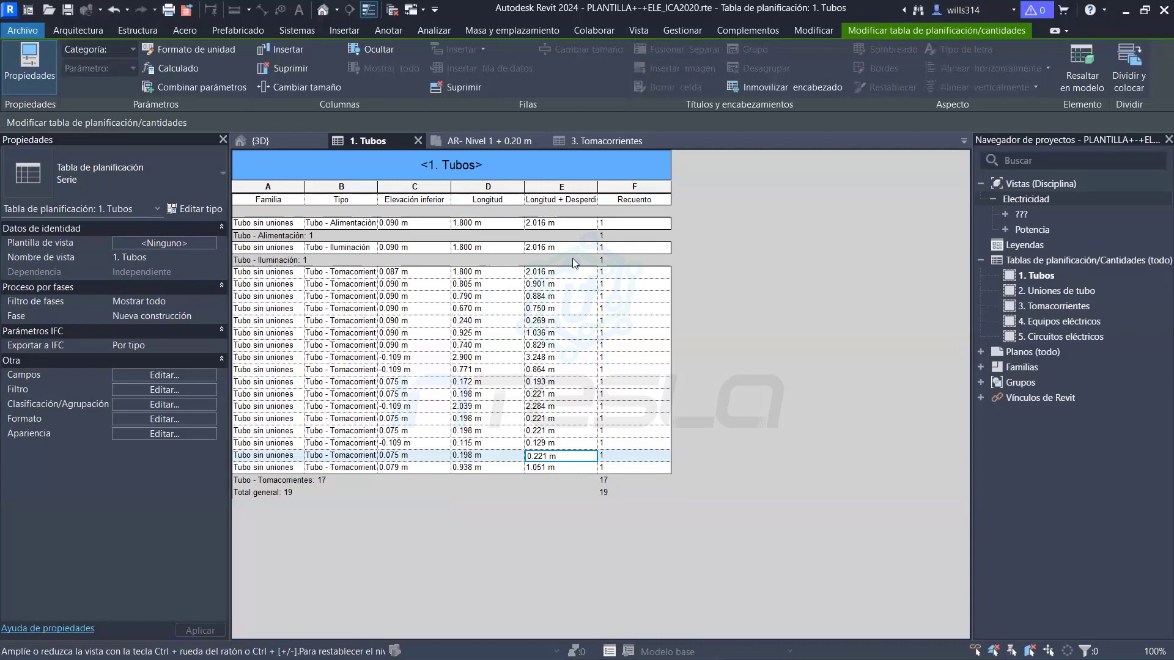
Make Longitud + Desperdicio calculate totals, then bring up the 3. Tomacorrientes schedule
left_click(155, 417)
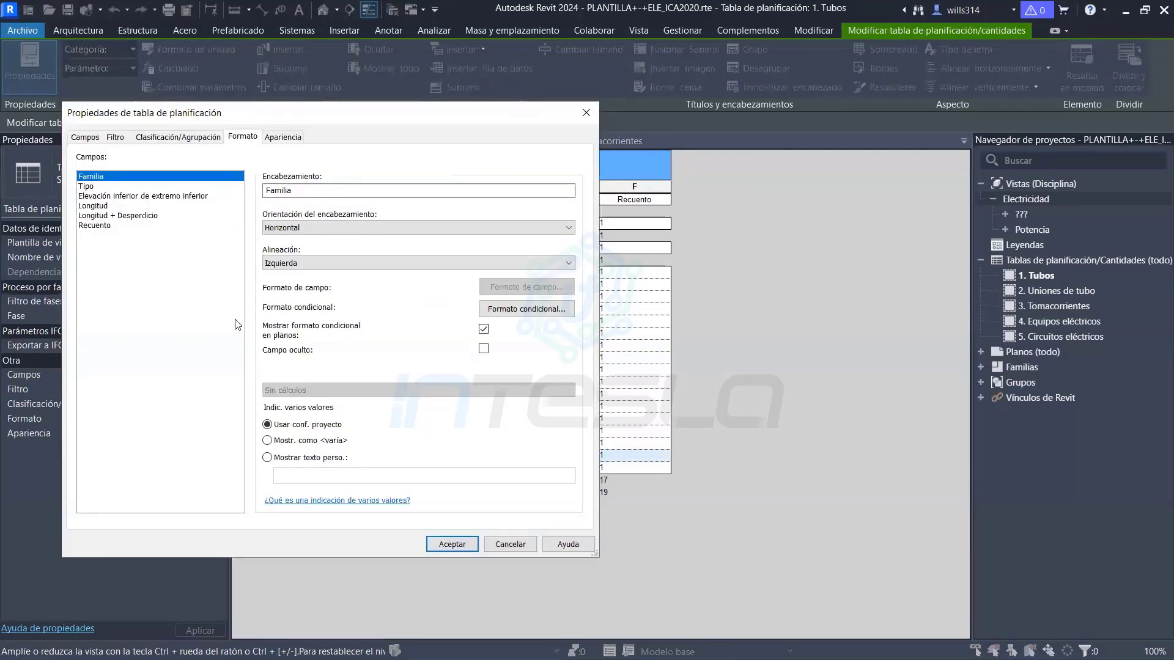
left_click(116, 215)
left_click(319, 390)
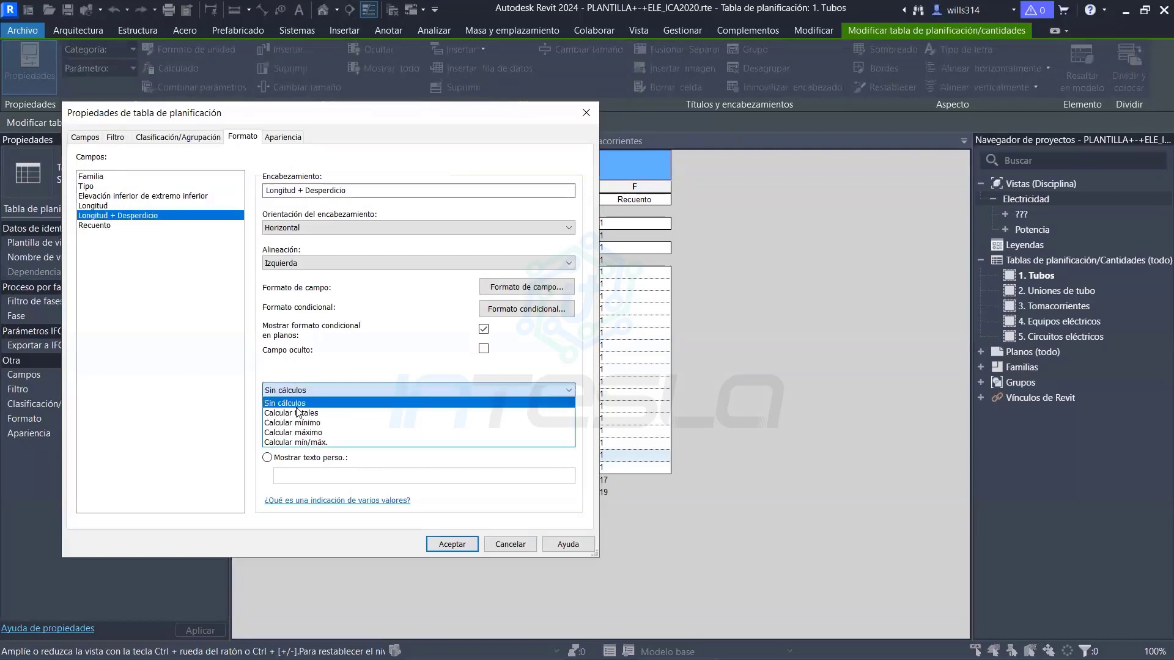
left_click(298, 413)
left_click(178, 137)
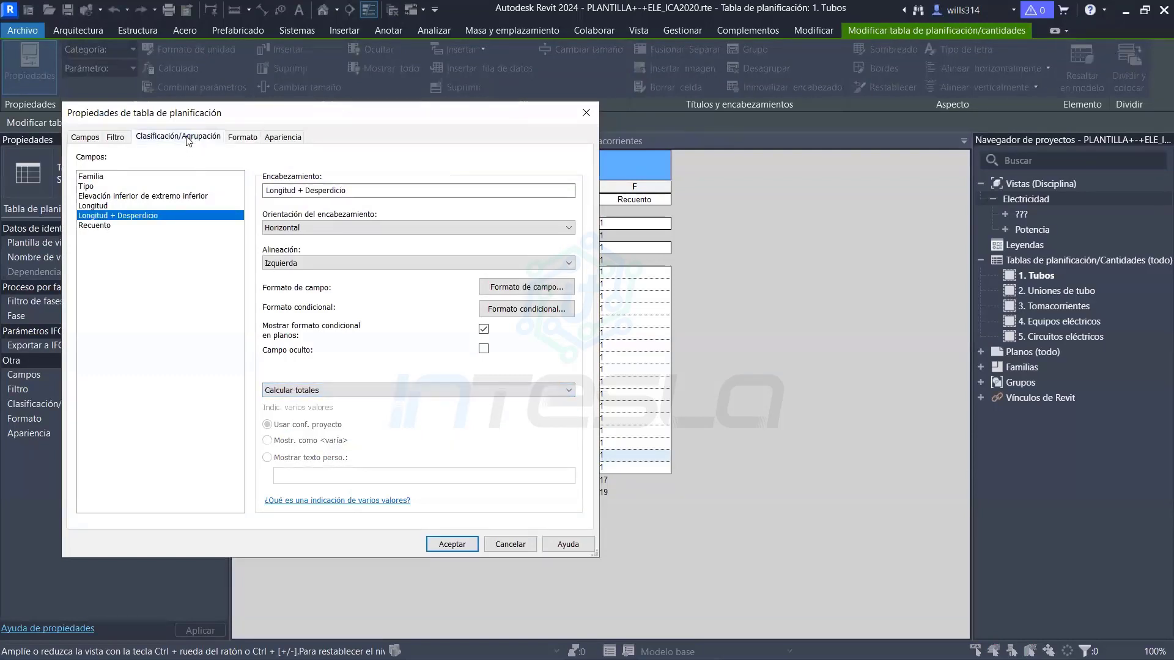
left_click(452, 543)
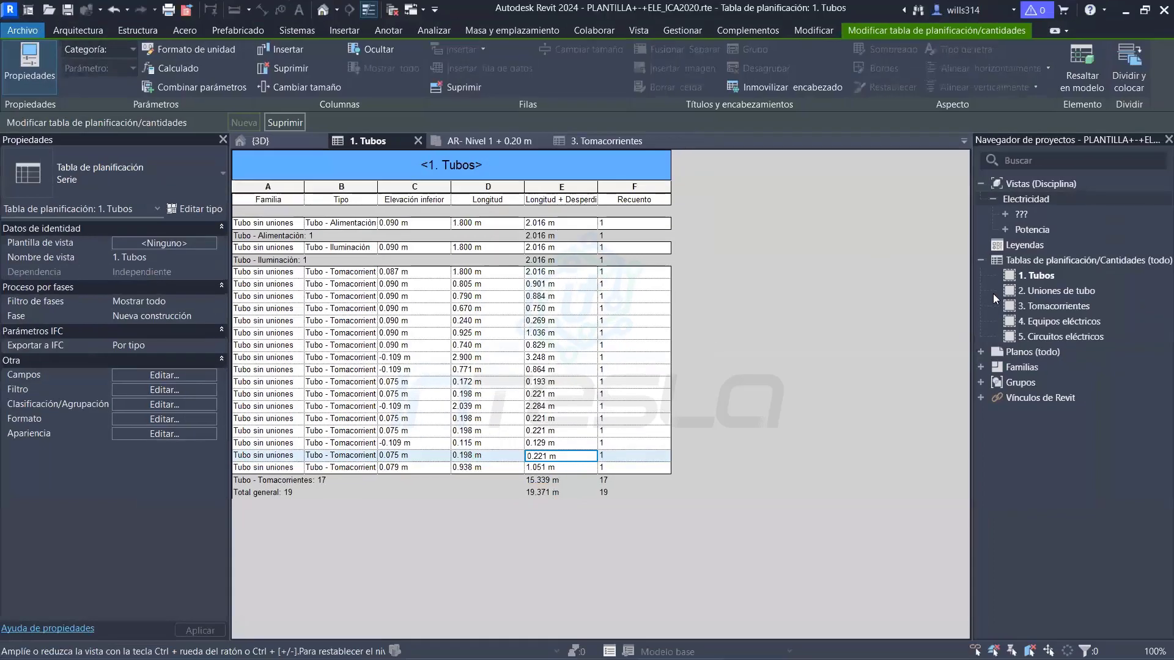
left_click(616, 138)
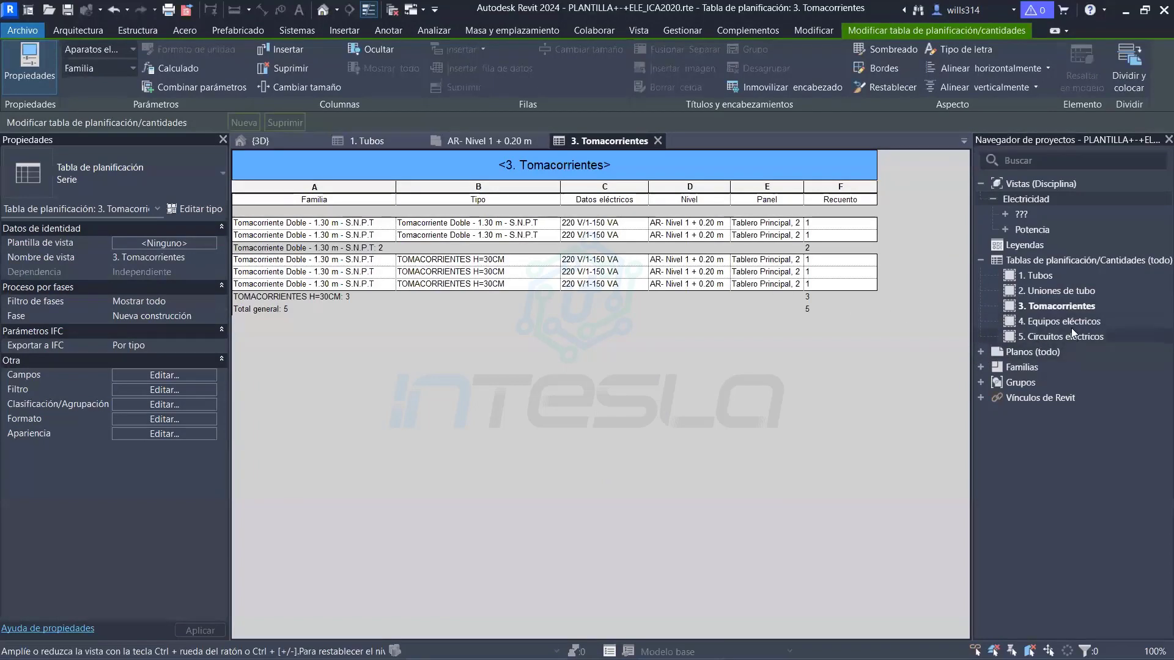
Open the 2. Uniones de tubo schedule, then return to the AR- Nivel 1 + 0.20 m plan
left_click(1079, 291)
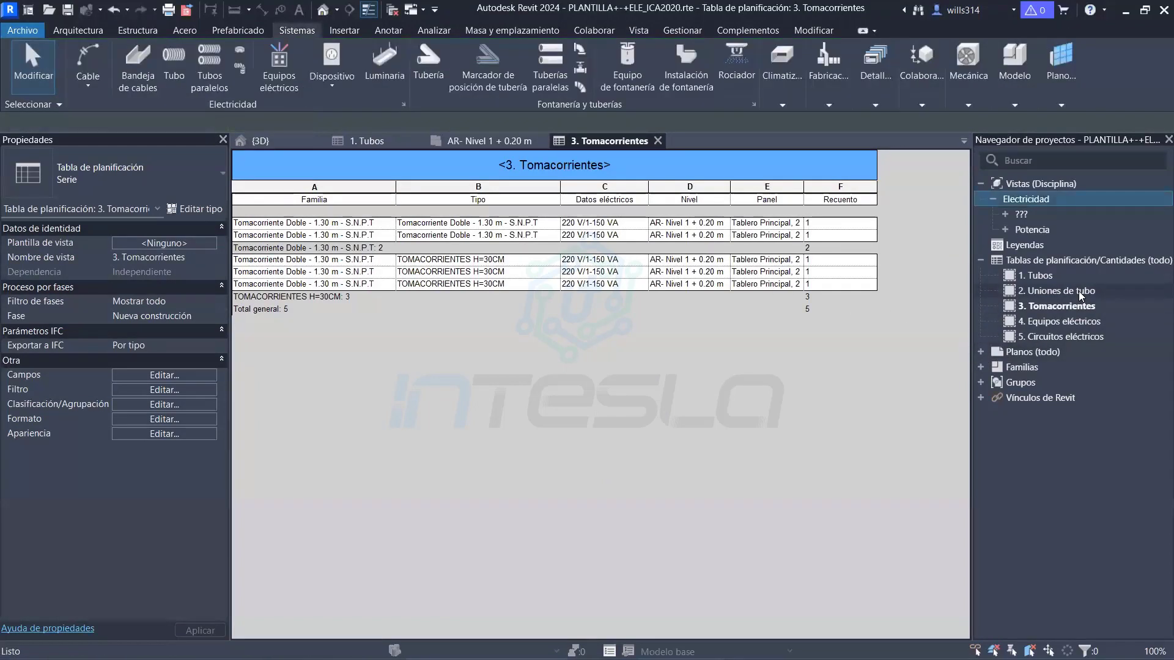
double_click(1079, 291)
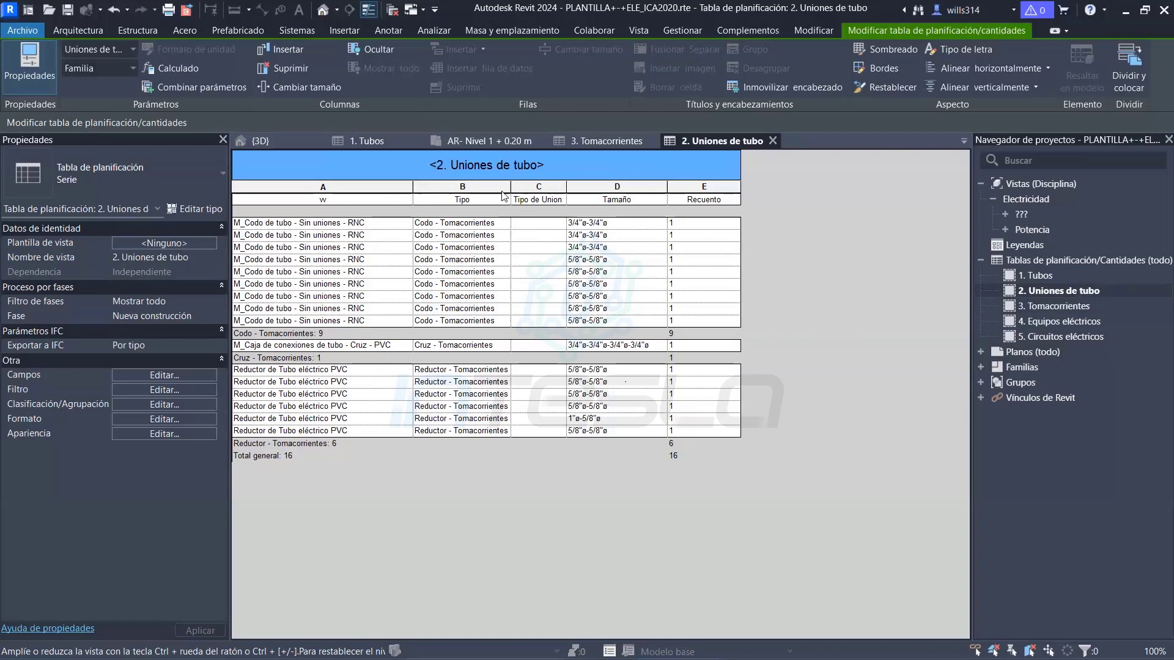
left_click(496, 141)
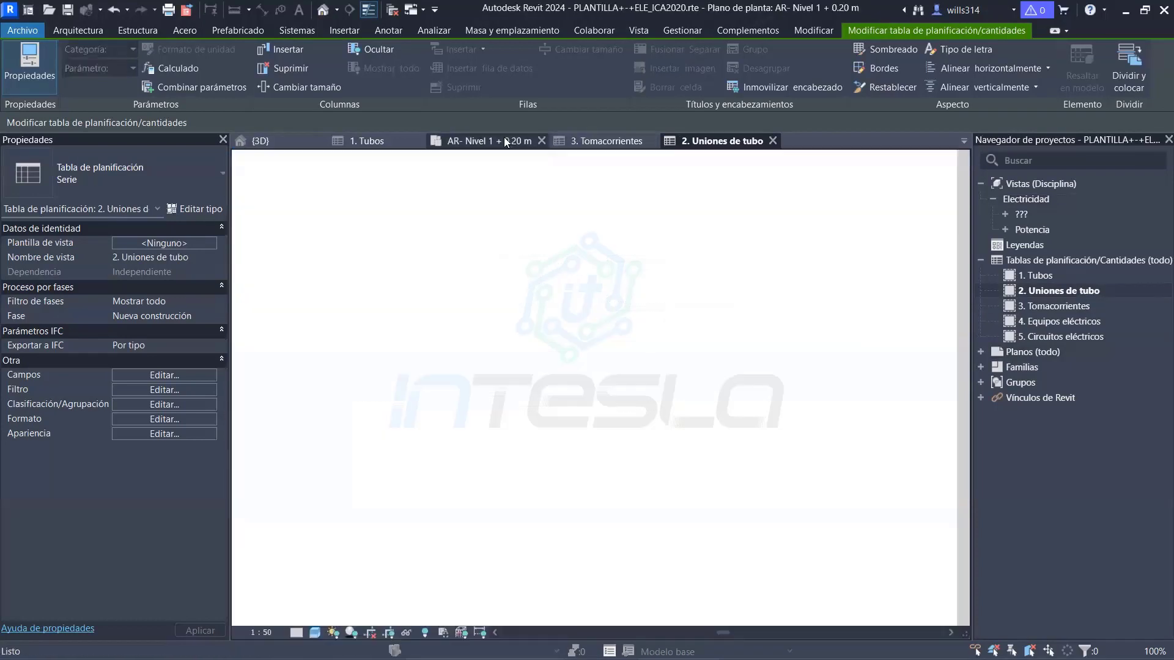
Review the 3D view of the model with the house centered
left_click(293, 138)
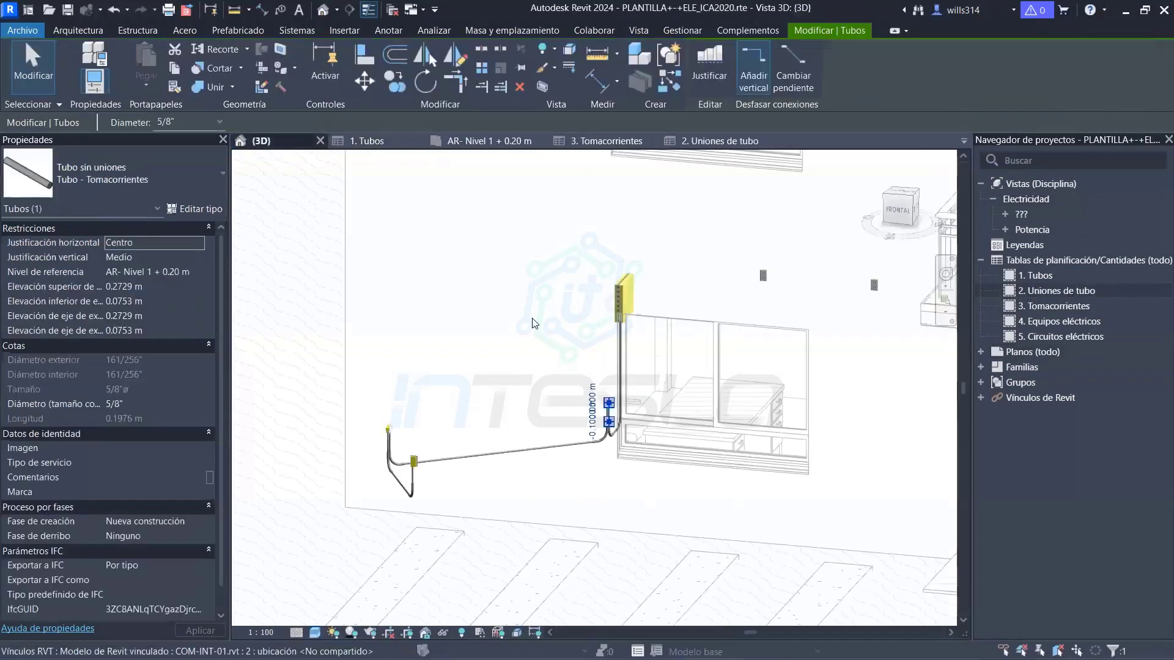
scroll(528, 331, "down", 3)
key("Escape")
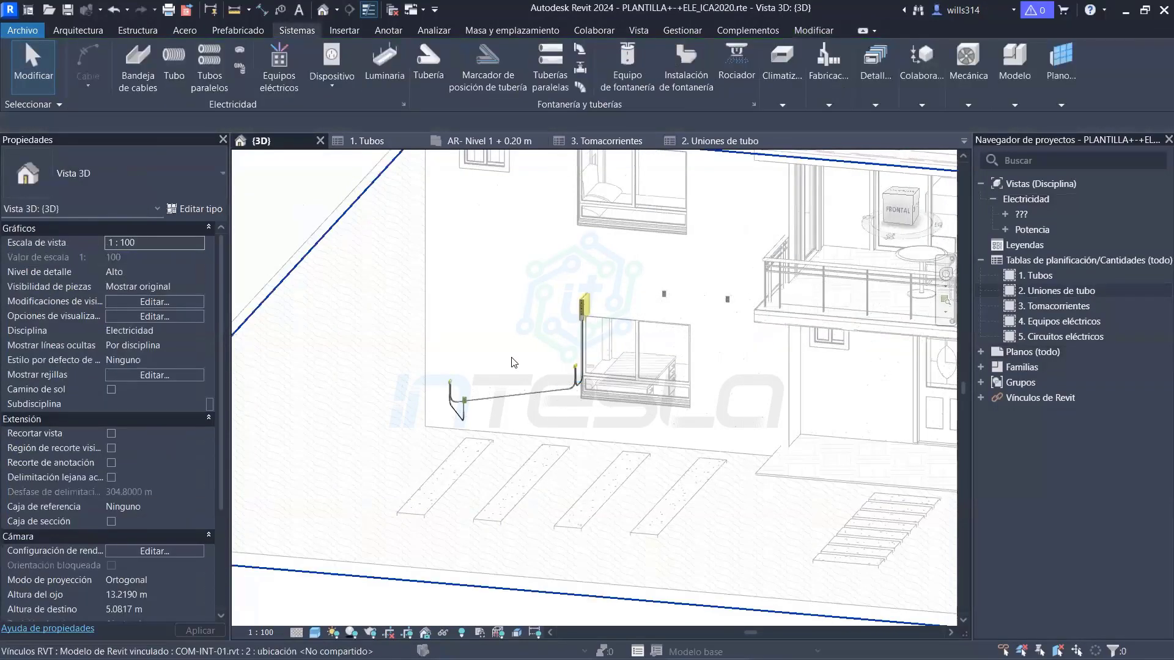
scroll(512, 362, "down", 5)
scroll(680, 309, "up", 3)
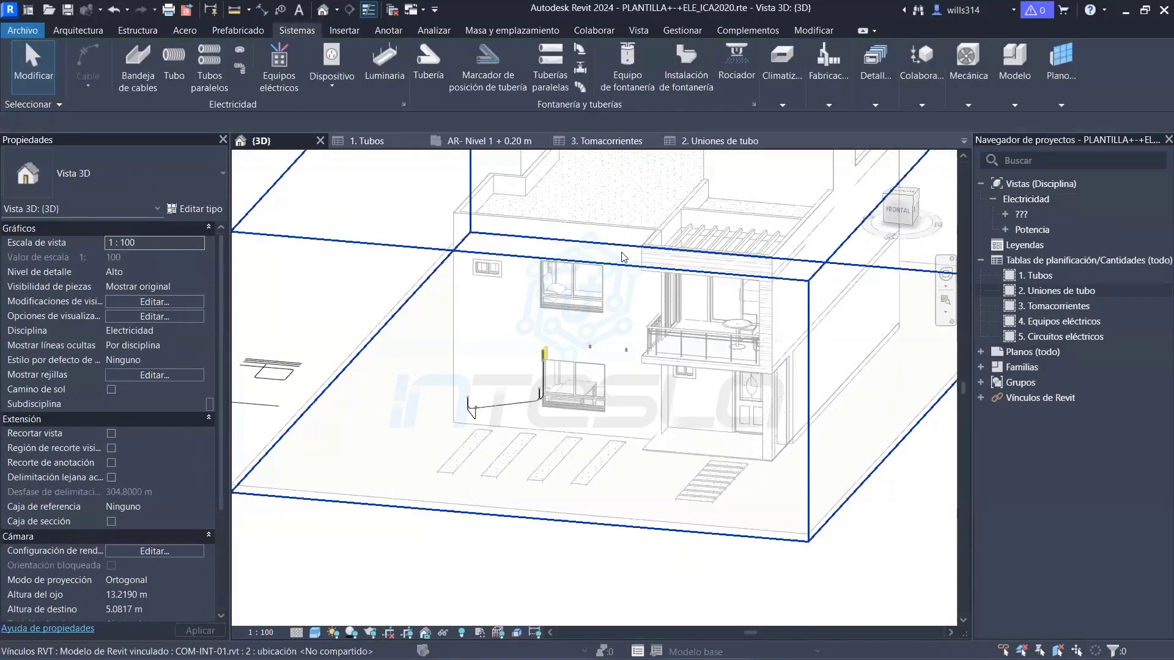
scroll(624, 257, "down", 3)
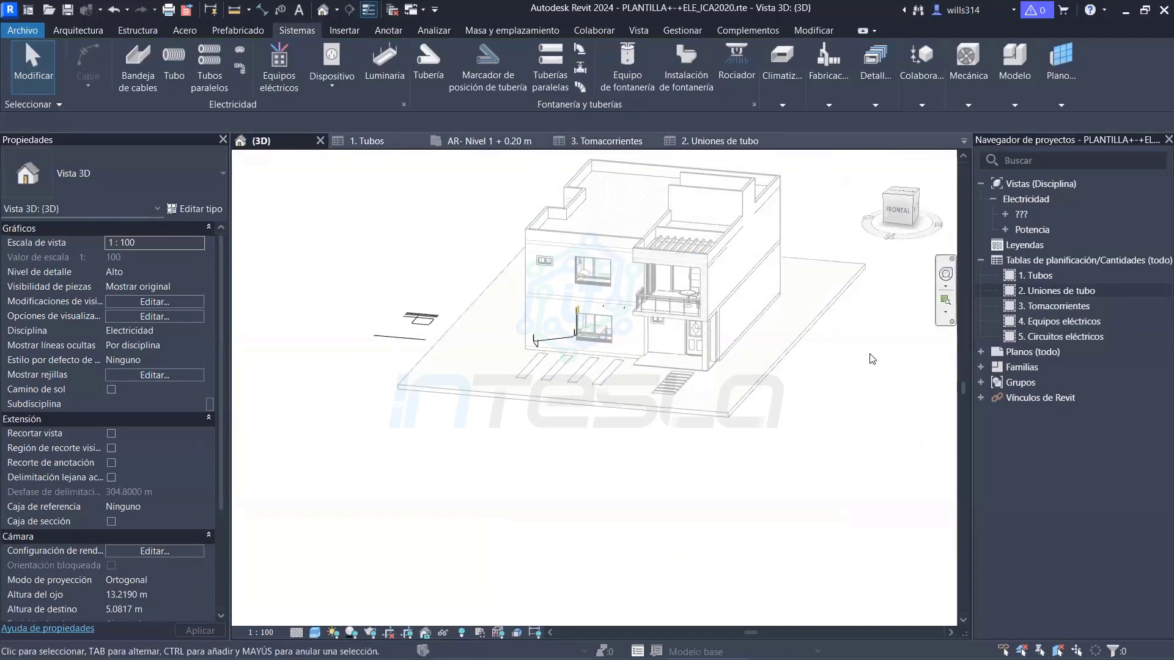
mouse_move(829, 333)
middle_mouse_down()
mouse_move(795, 364)
mouse_move(786, 391)
middle_mouse_up()
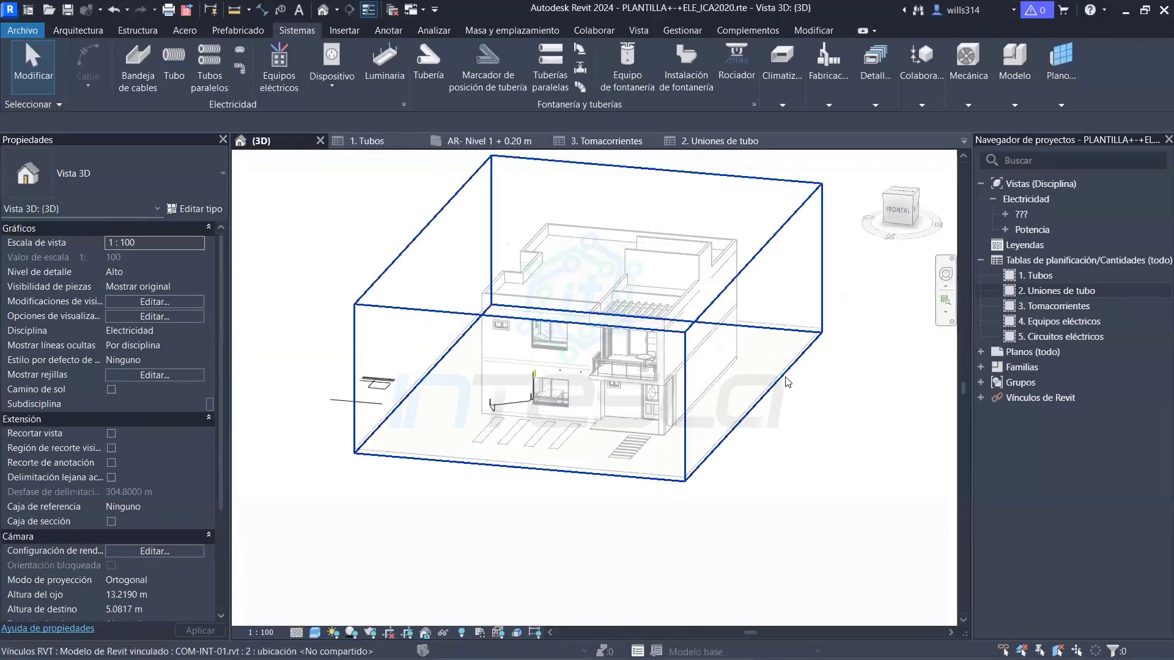
Start a new sheet from the Planos (todo) group in the Project Browser
left_click(980, 352)
right_click(1003, 354)
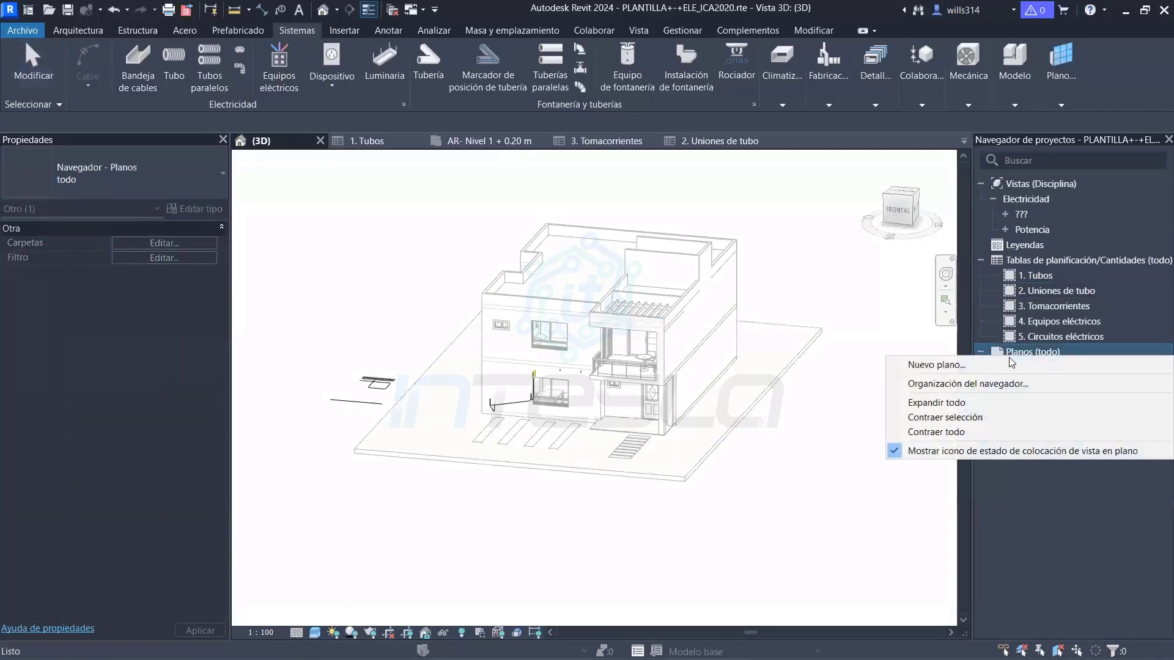
left_click(1007, 363)
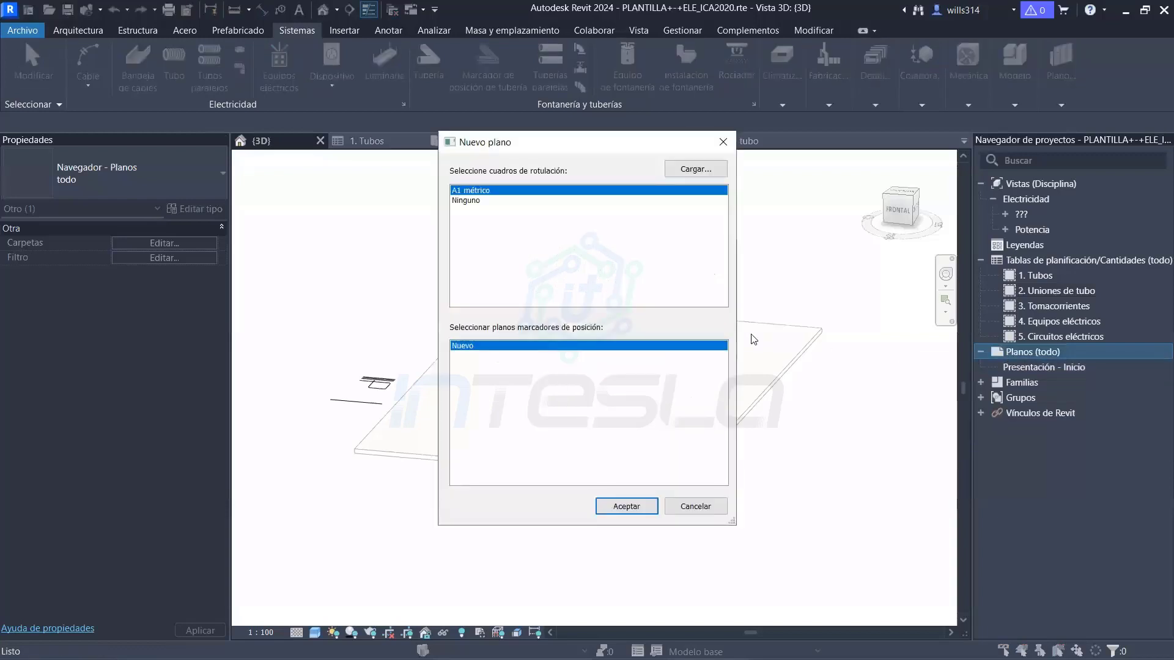
Create the A1 métrico sheet and drop the Potencia AR- Nivel 1 + 0.20 m plan onto it
left_click(614, 507)
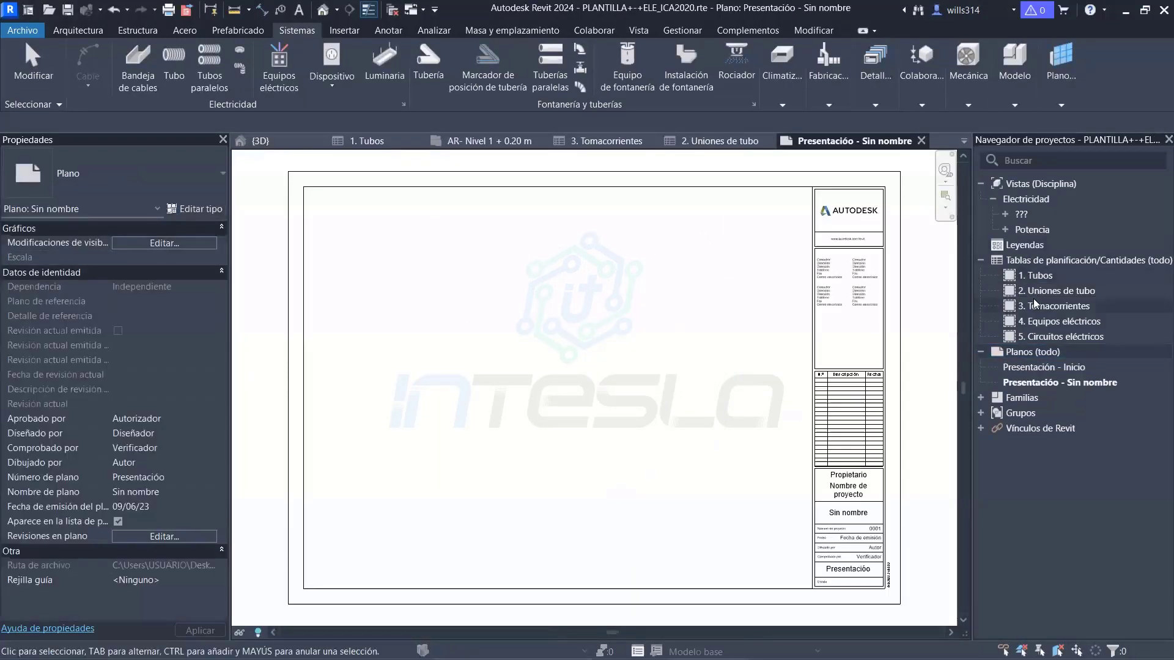
left_click(1004, 228)
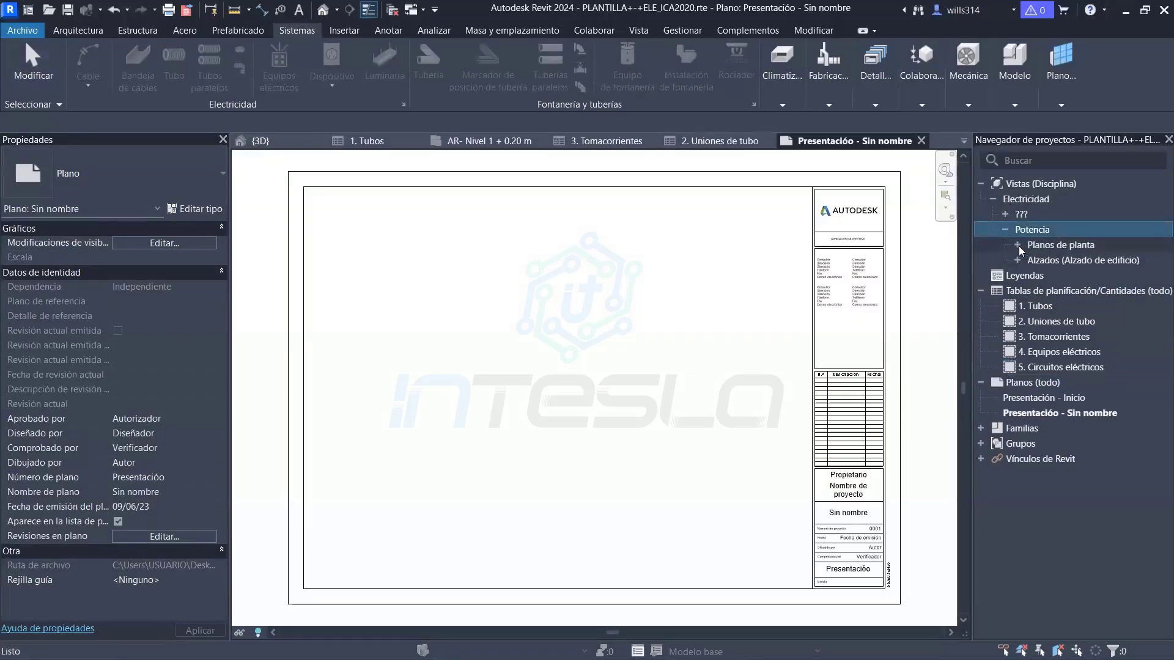
left_click(1018, 244)
left_click(1089, 261)
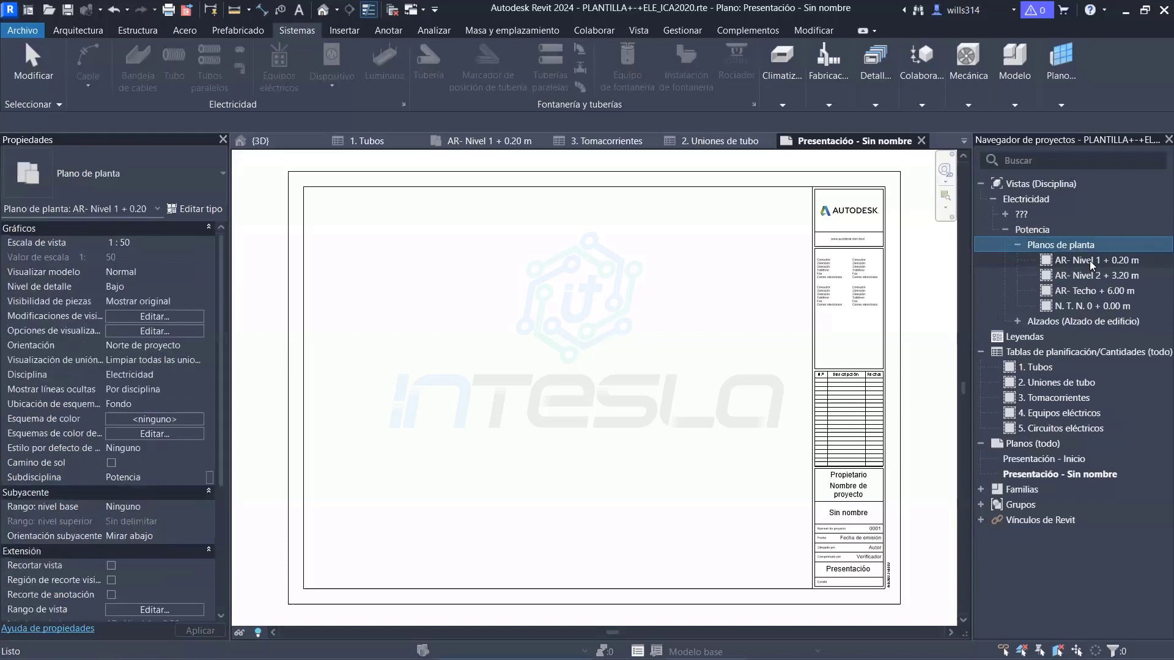
left_click_drag(1113, 263, 523, 317)
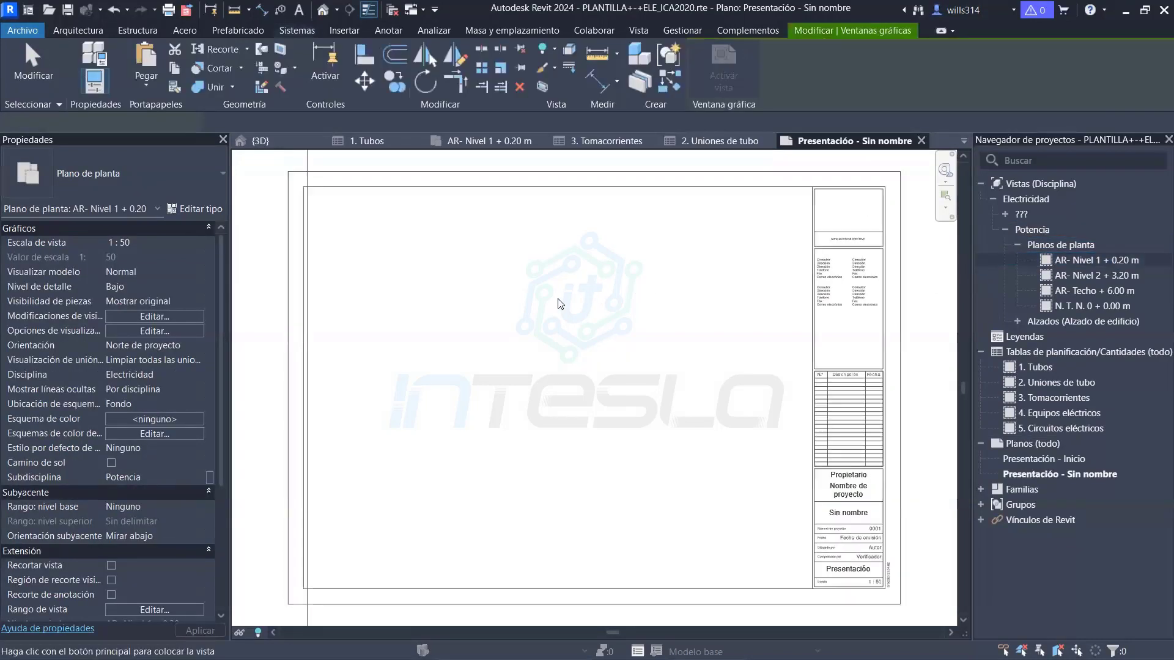
left_click(523, 317)
Move the placed floor plan viewport down on the sheet
scroll(523, 317, "down", 2)
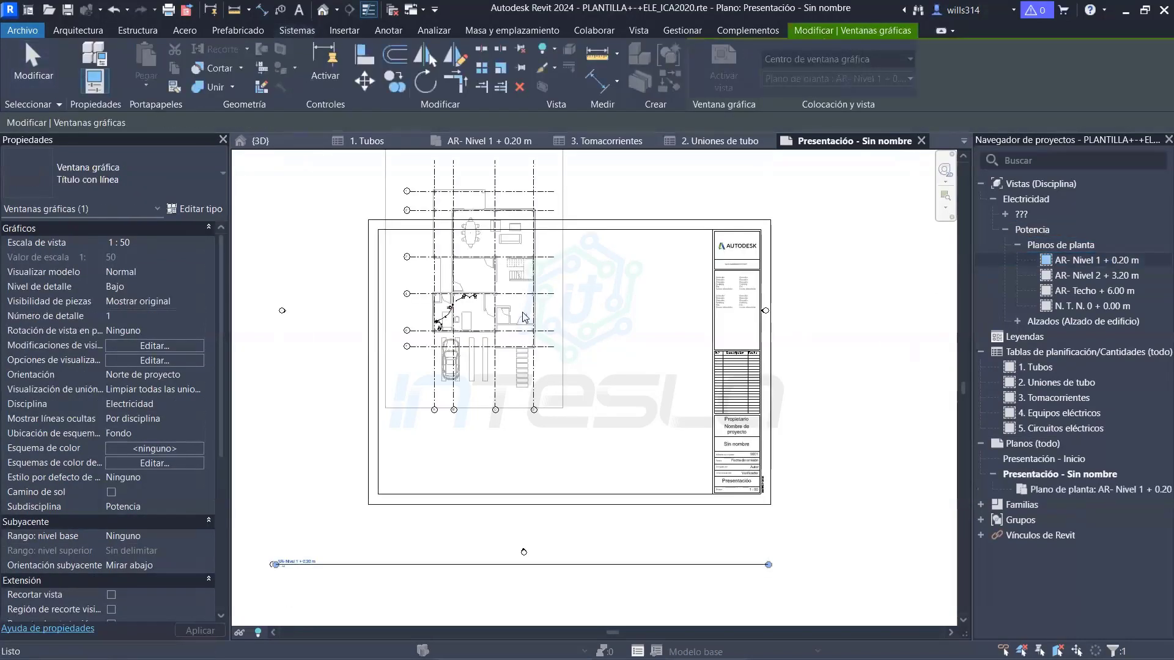
scroll(603, 351, "down", 2)
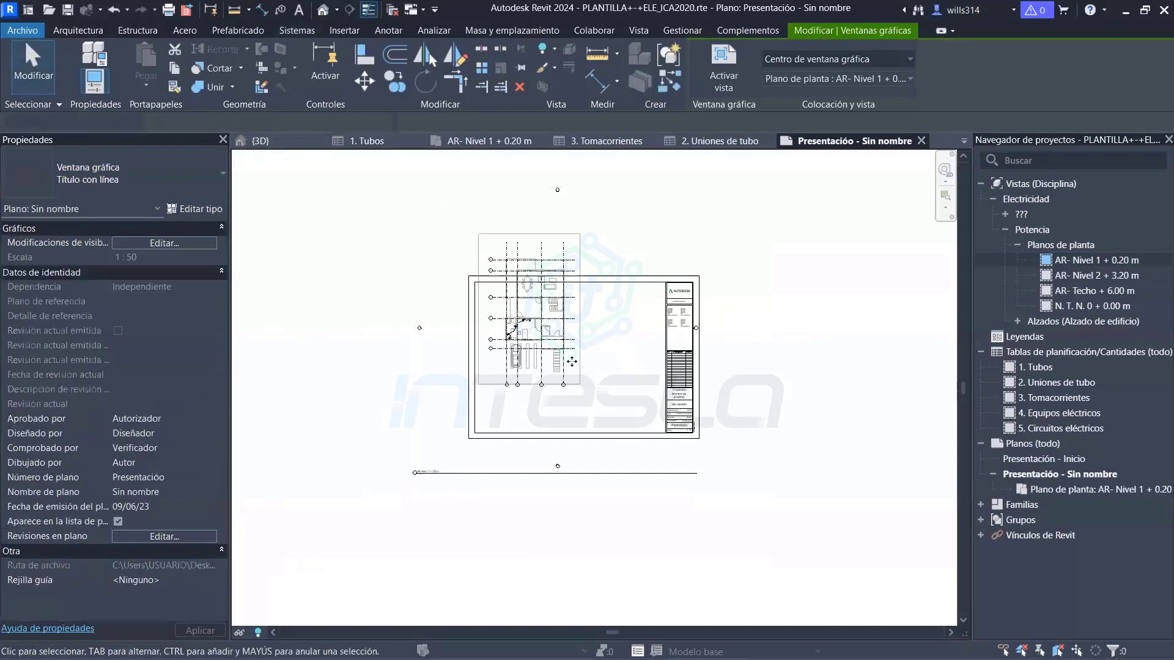
key("Escape")
left_click(601, 354)
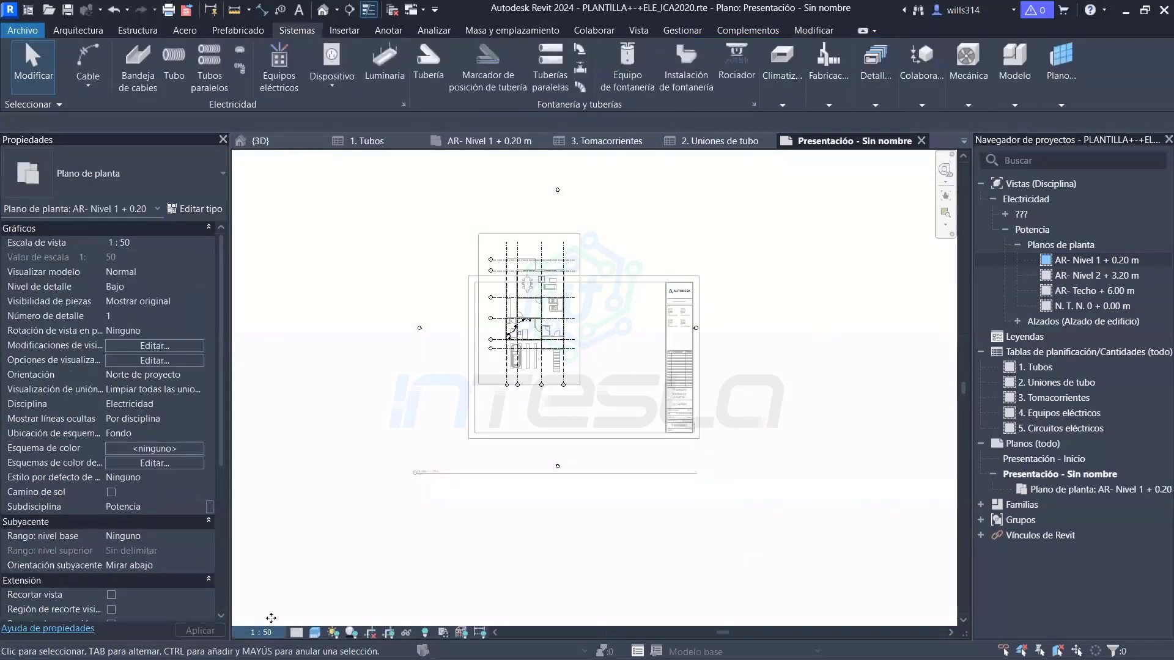
double_click(761, 467)
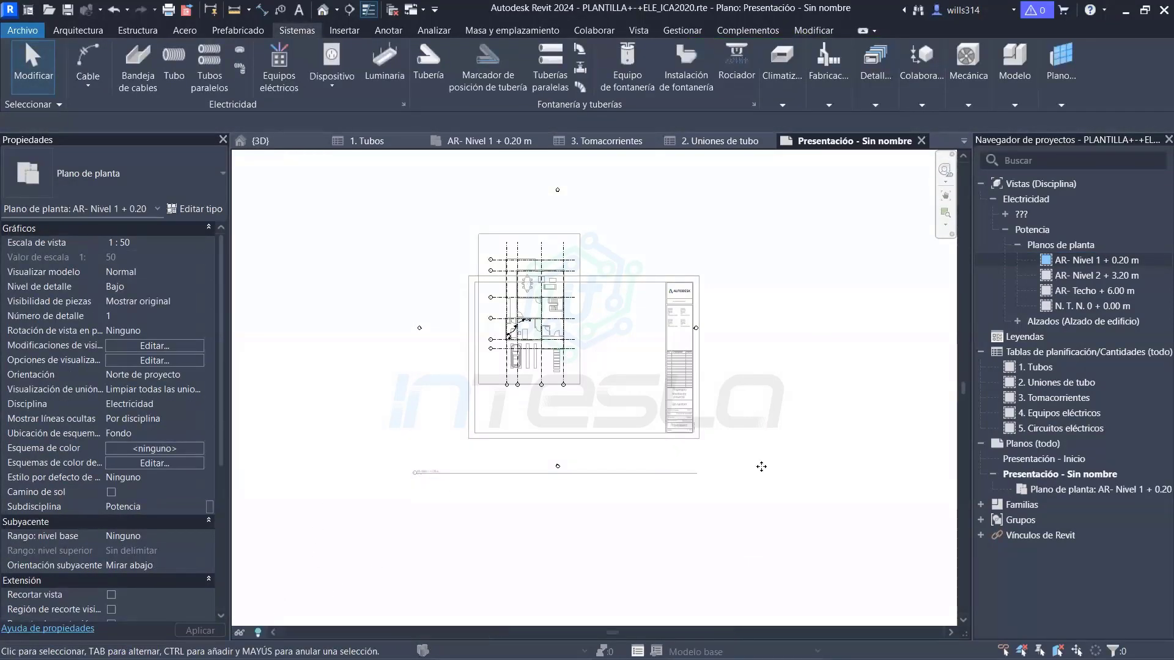
left_click_drag(716, 374, 796, 411)
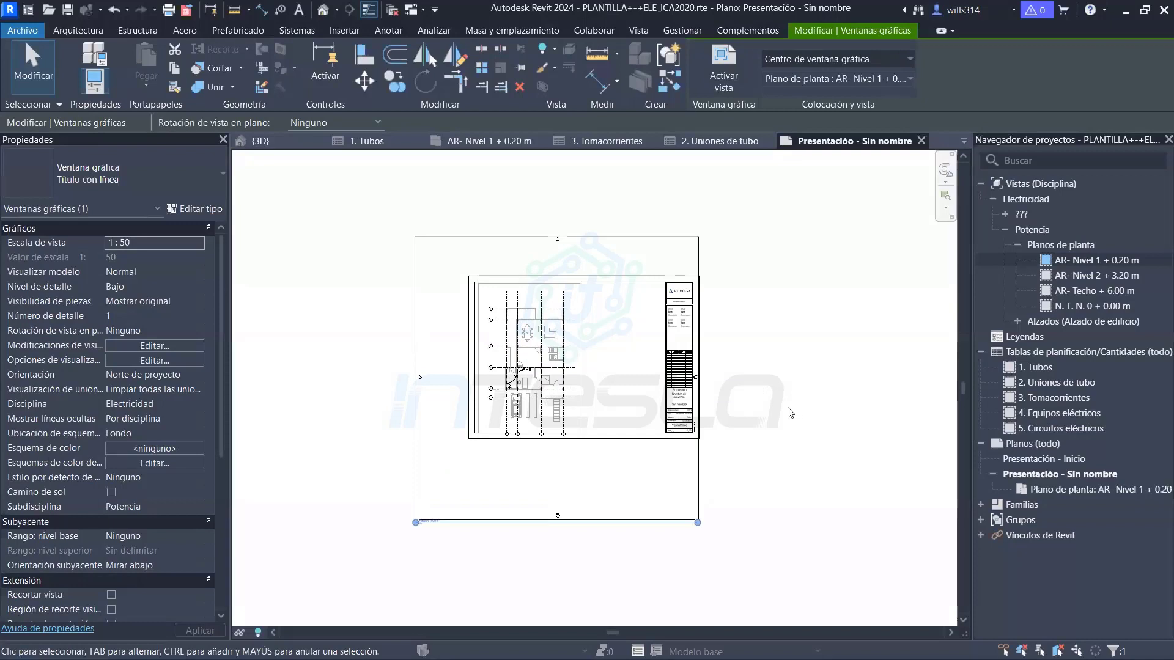
Turn on the viewport's crop region and move the viewport title up inside the sheet
left_click(111, 596)
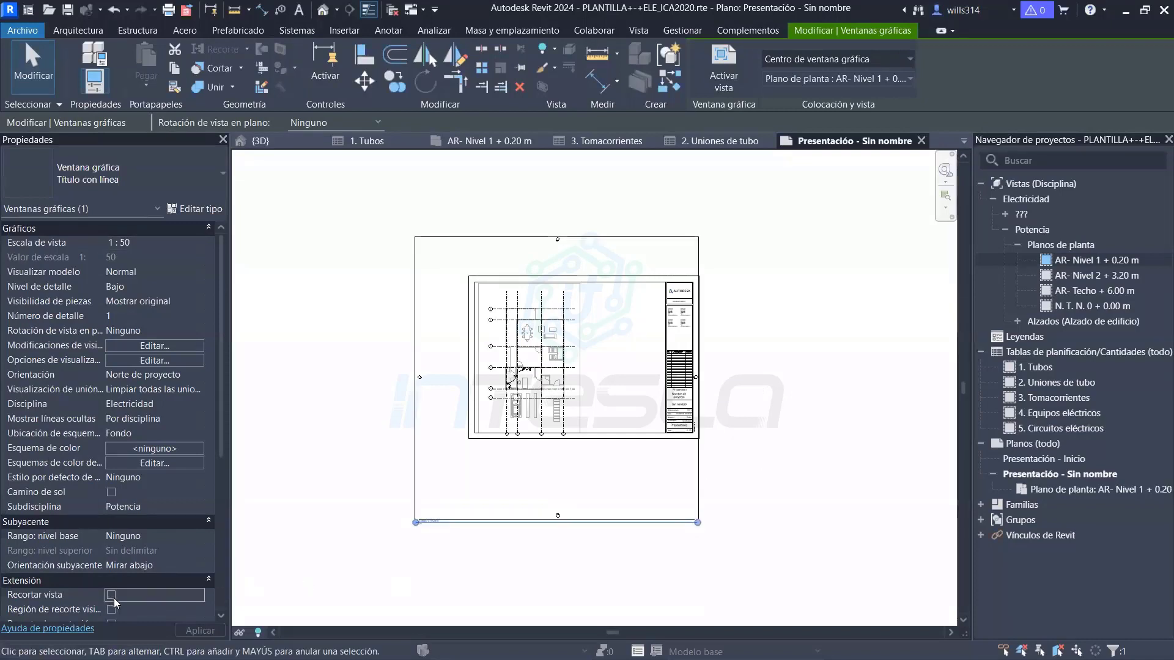
left_click(111, 609)
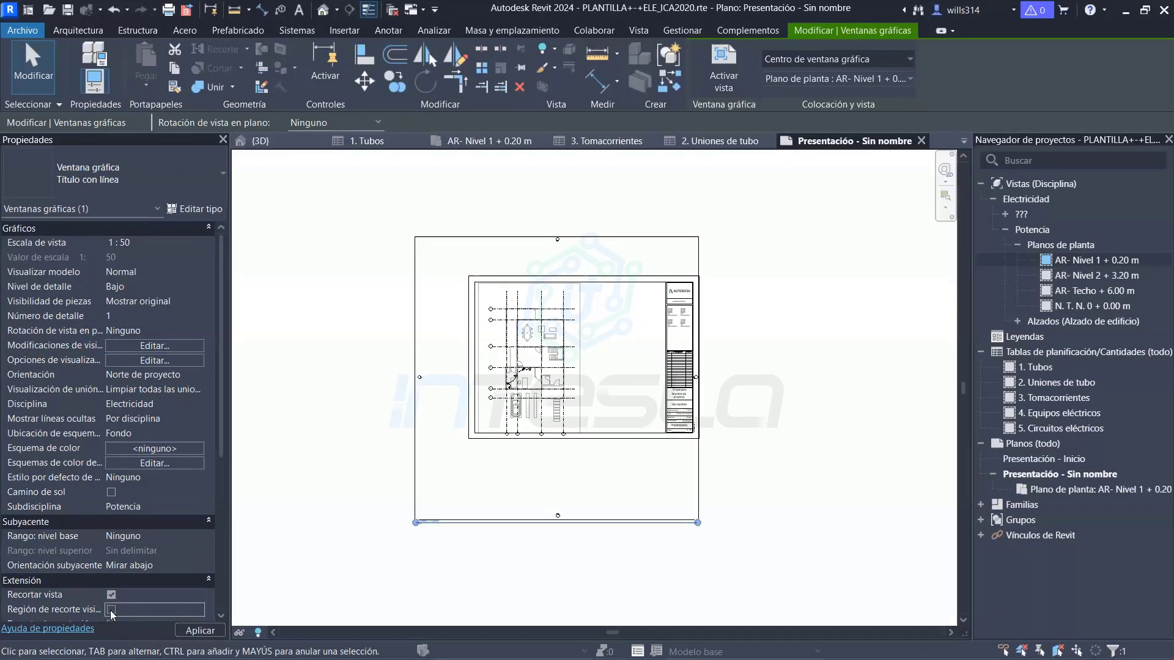
left_click(110, 609)
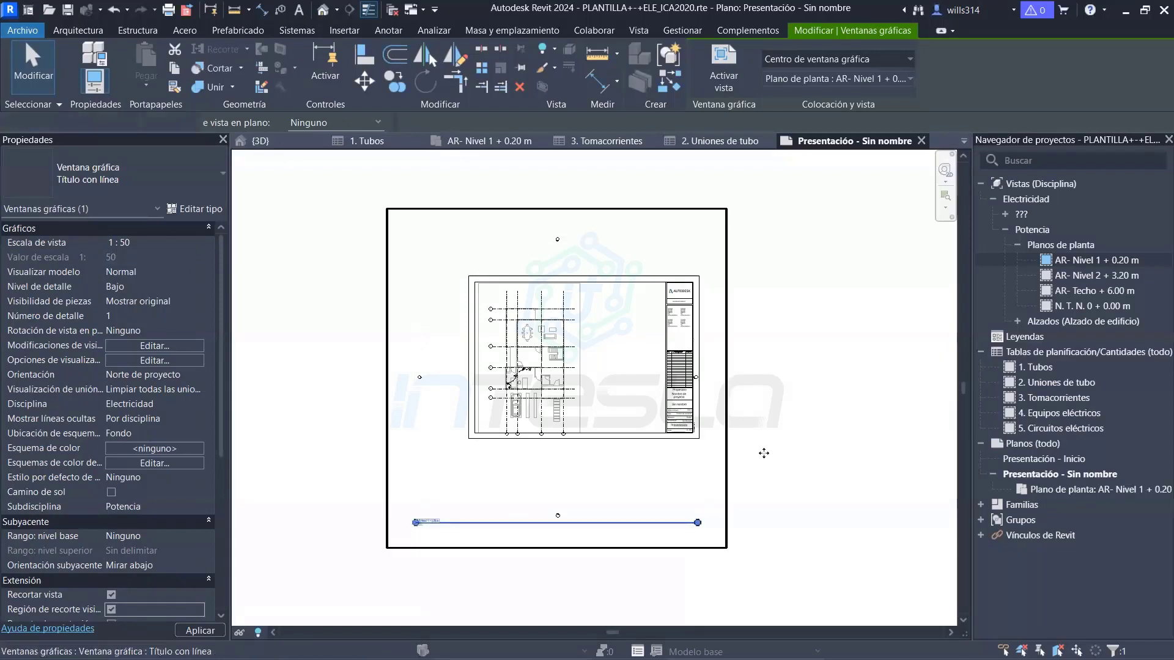
left_click(764, 453)
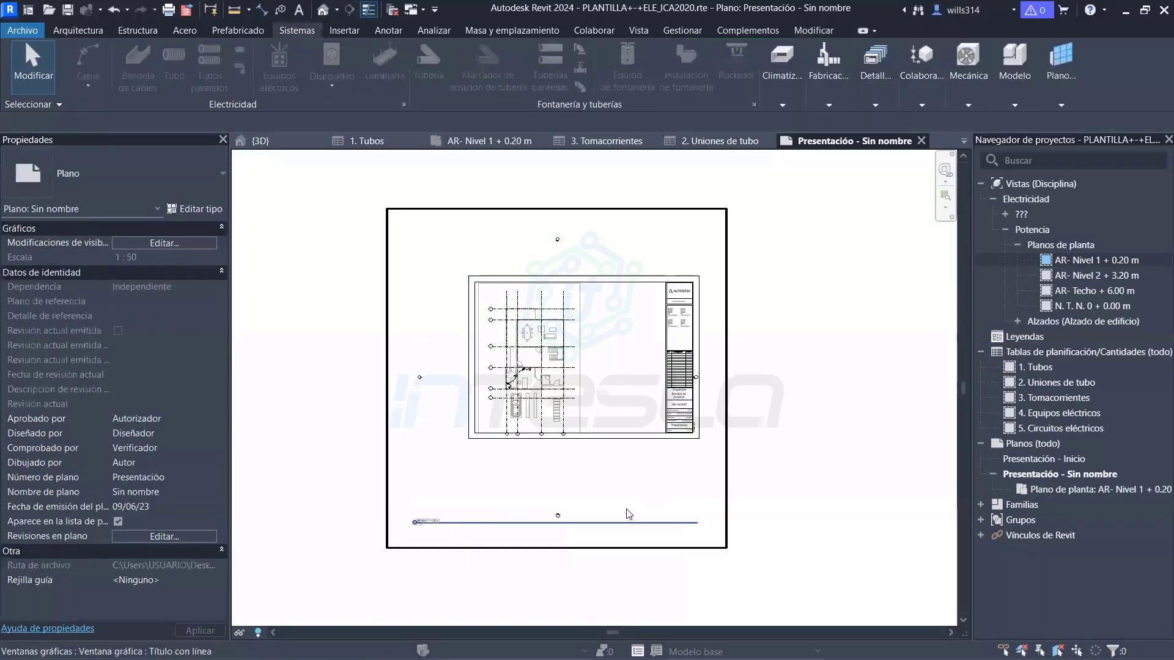
left_click(614, 523)
left_click_drag(614, 522, 686, 425)
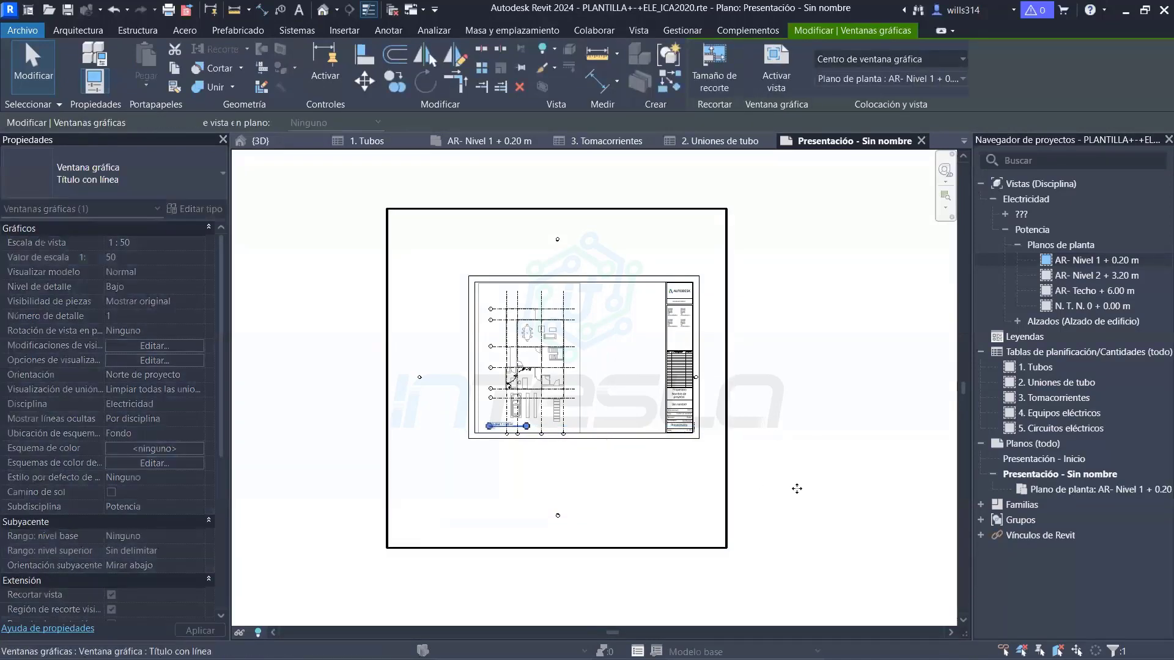
left_click(796, 487)
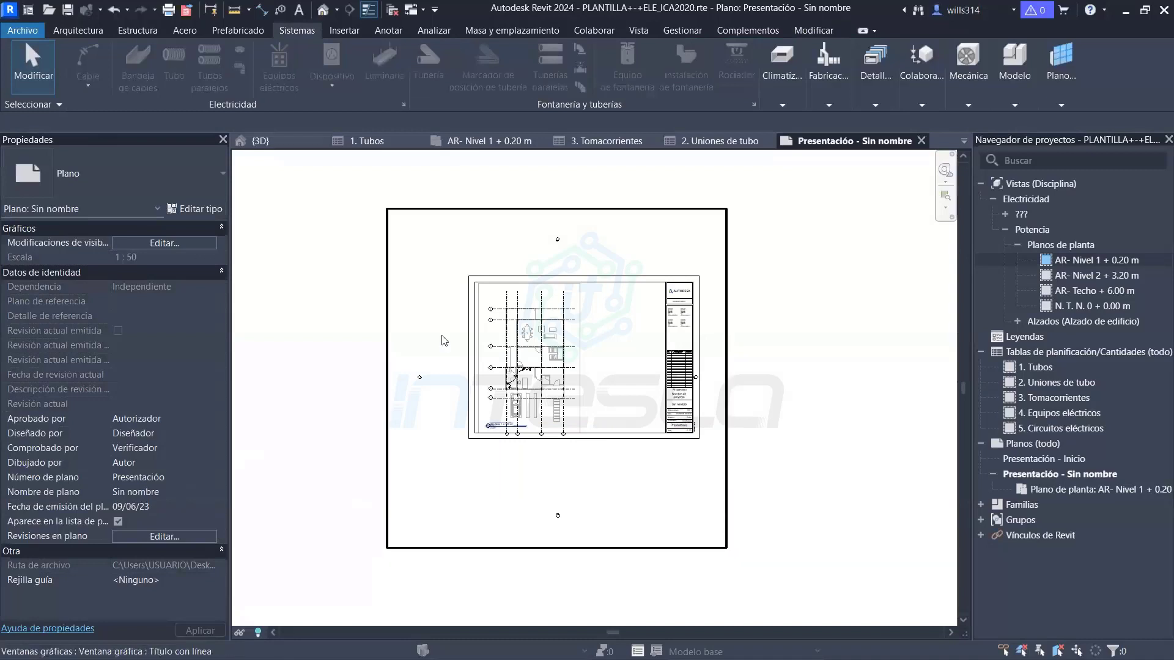
Hide the crop region frame around the floor plan viewport
left_click(403, 373)
scroll(116, 519, "down", 2)
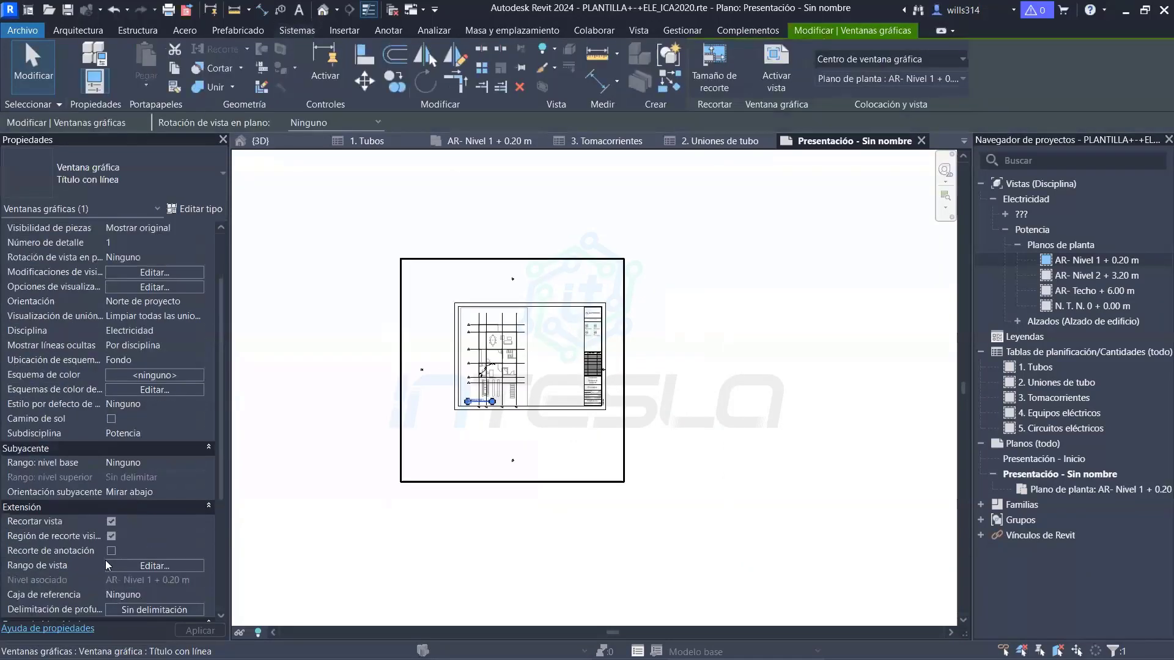
left_click(111, 536)
left_click(517, 540)
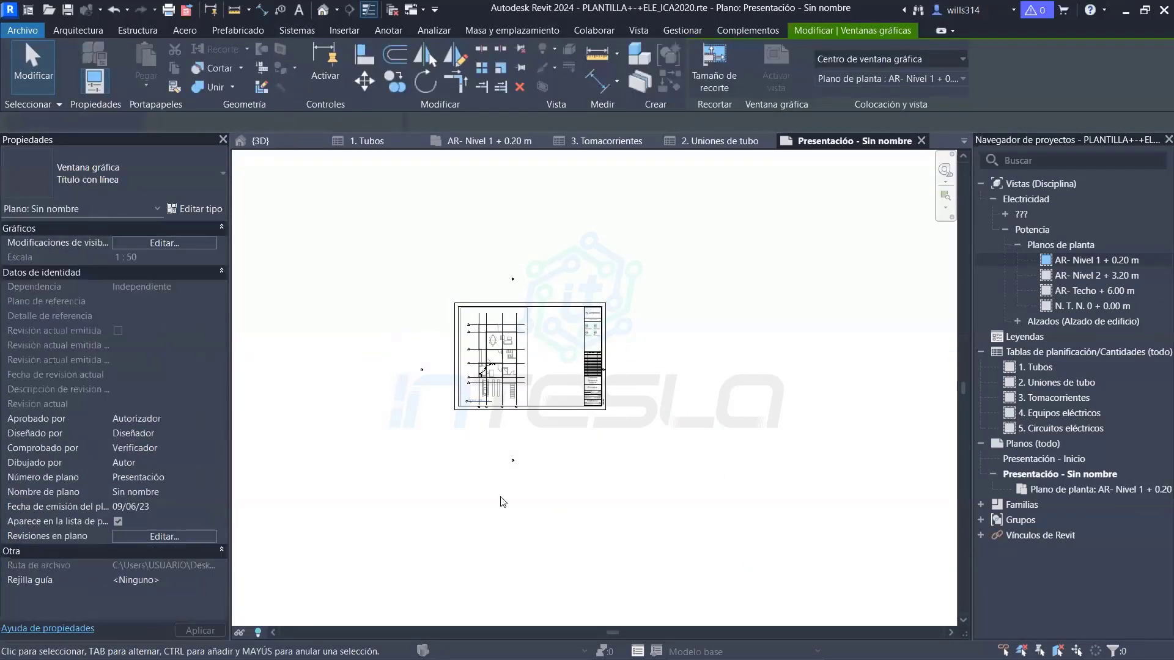
Nudge the floor plan viewport slightly upward and check its placement on the sheet
scroll(526, 352, "up", 3)
scroll(526, 352, "up", 3)
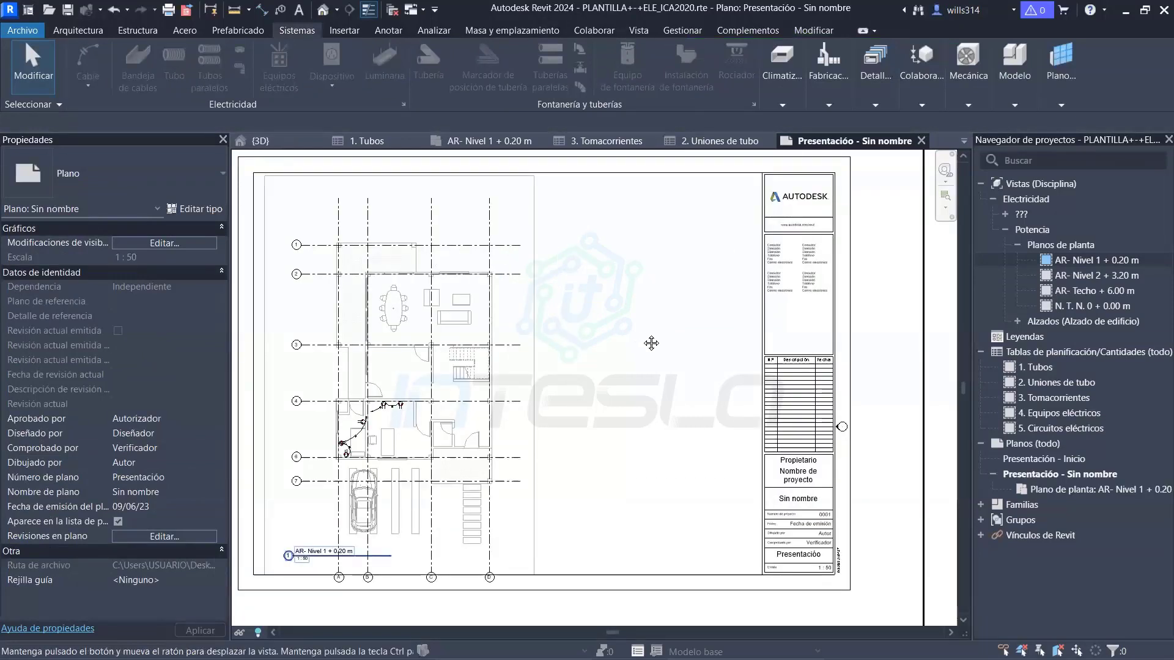
scroll(650, 336, "down", 2)
scroll(546, 362, "up", 2)
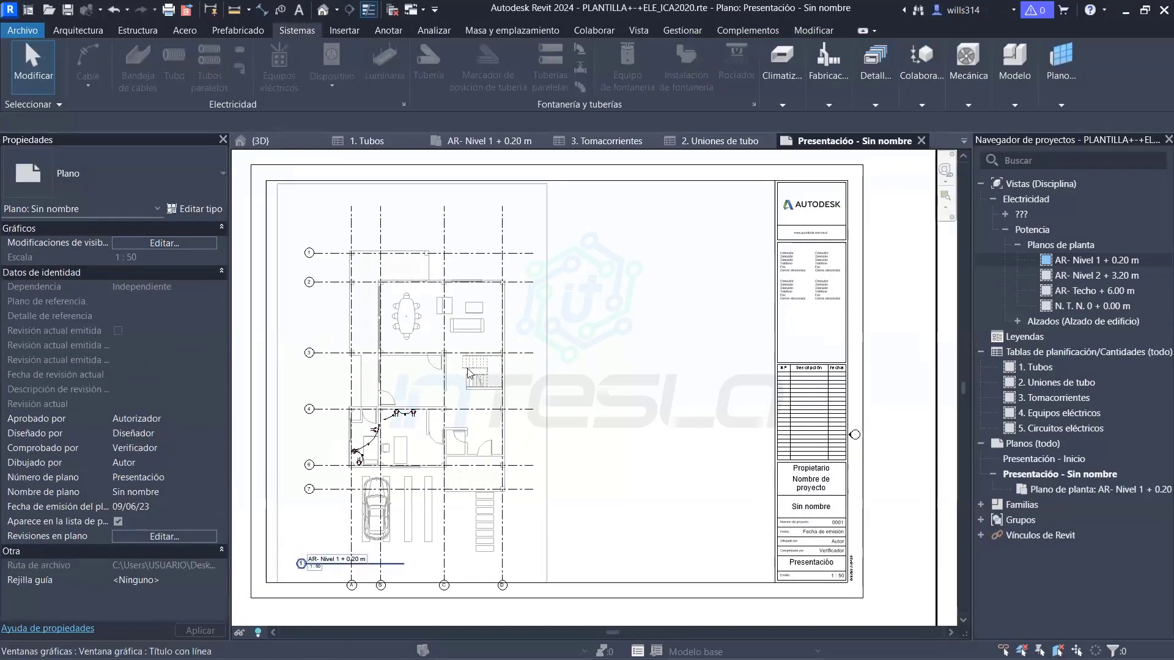
left_click(587, 355)
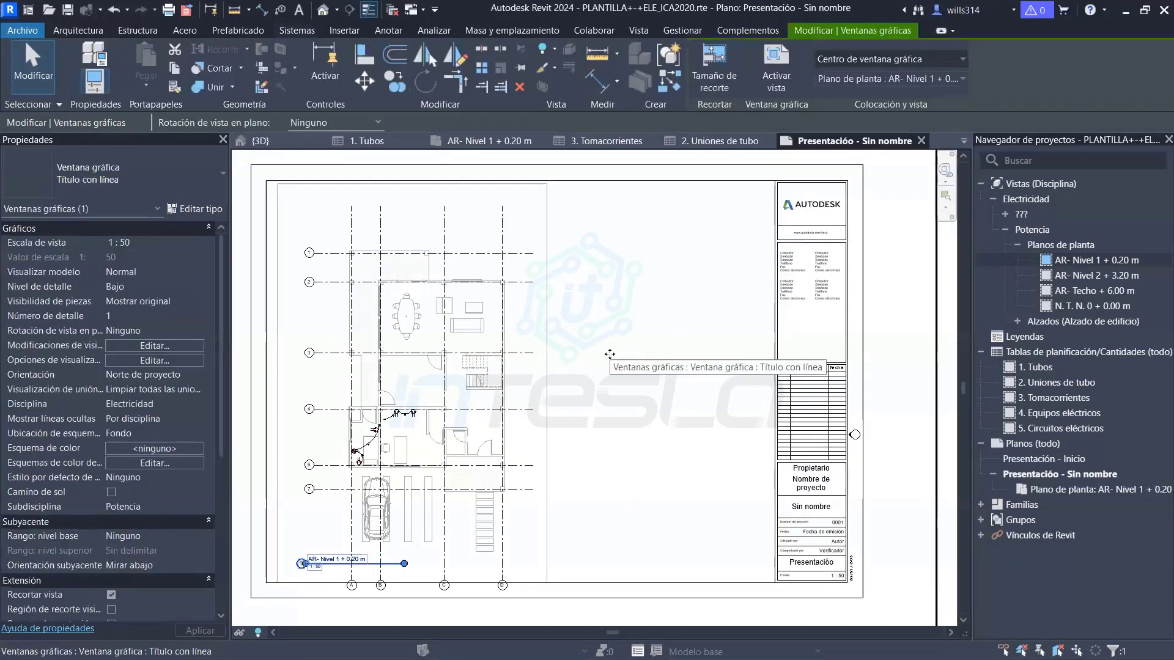
key("Up")
key("Up")
key("Up")
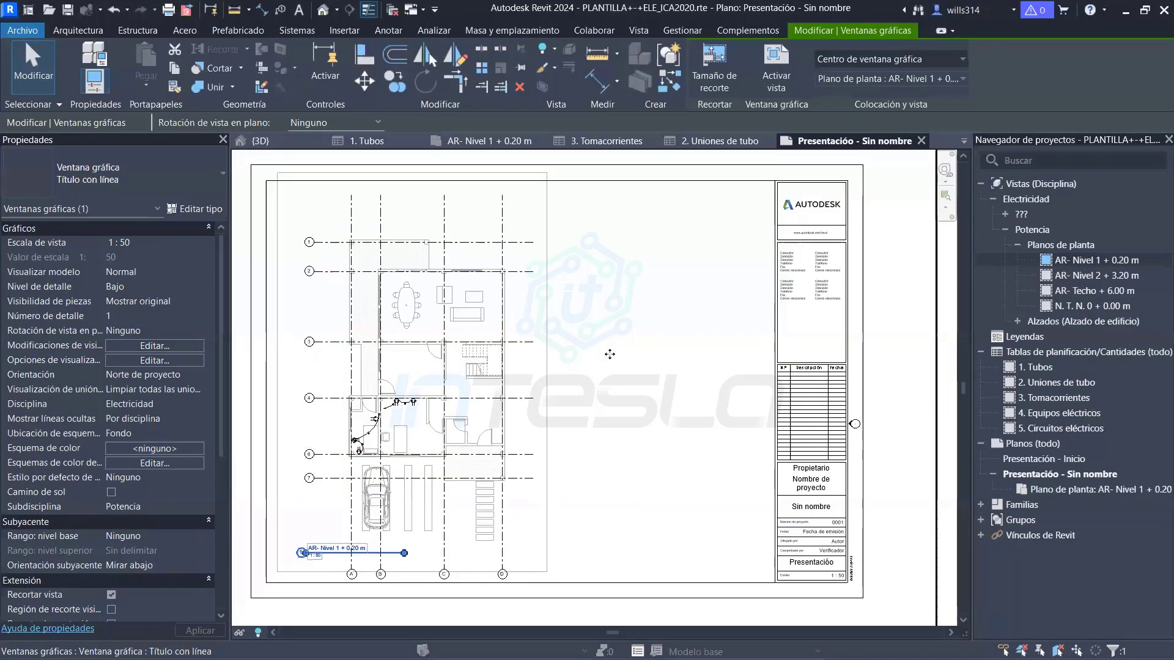
scroll(393, 413, "up", 2)
scroll(393, 413, "down", 1)
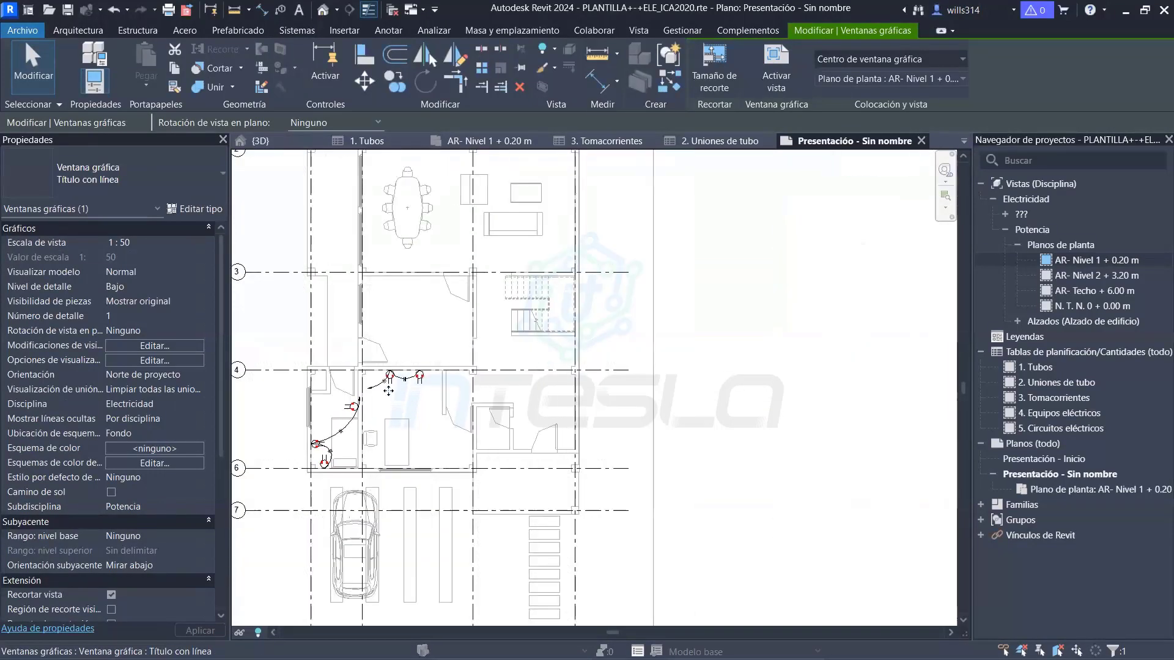
scroll(393, 404, "down", 1)
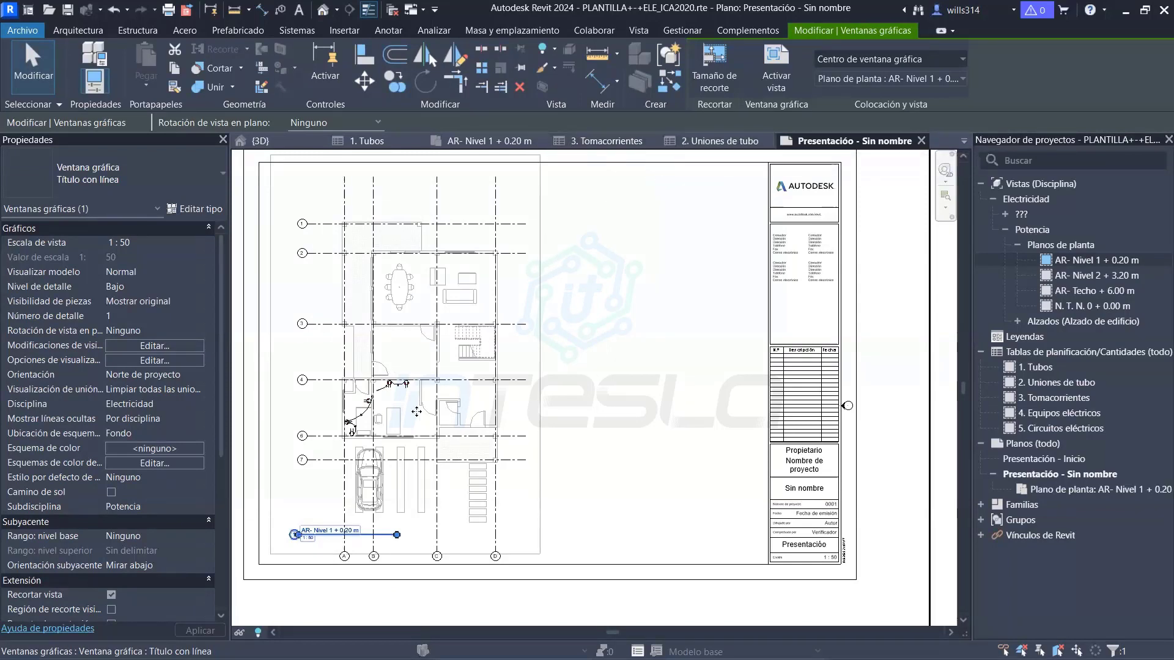
scroll(363, 422, "up", 1)
scroll(343, 408, "up", 1)
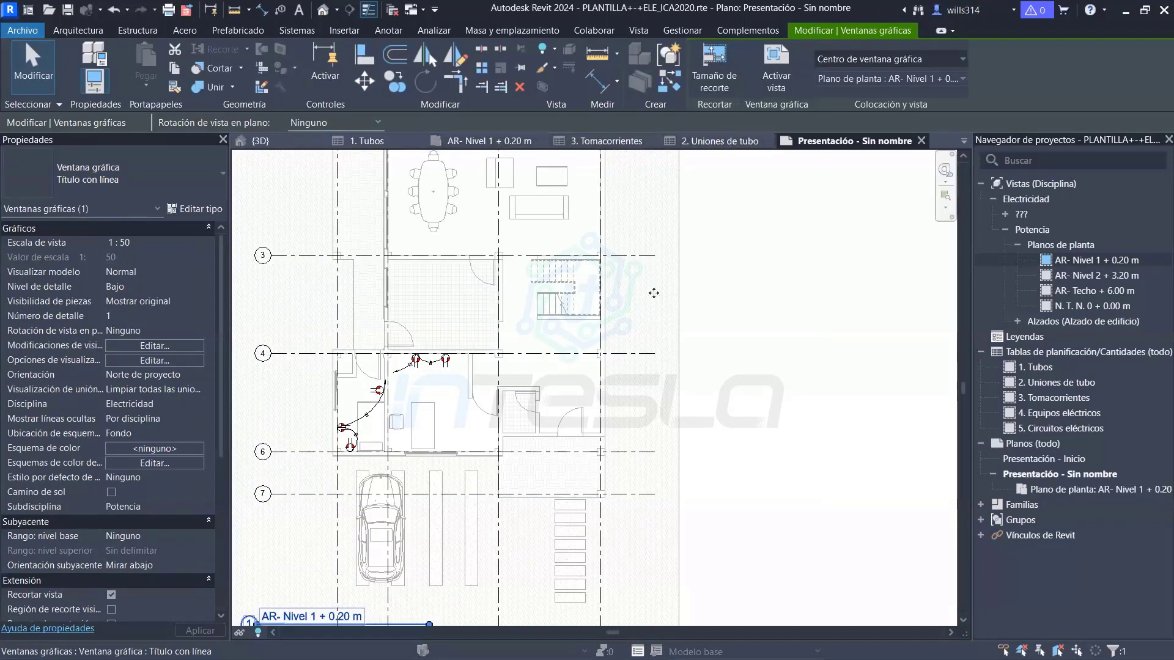
scroll(380, 392, "down", 1)
scroll(380, 392, "down", 3)
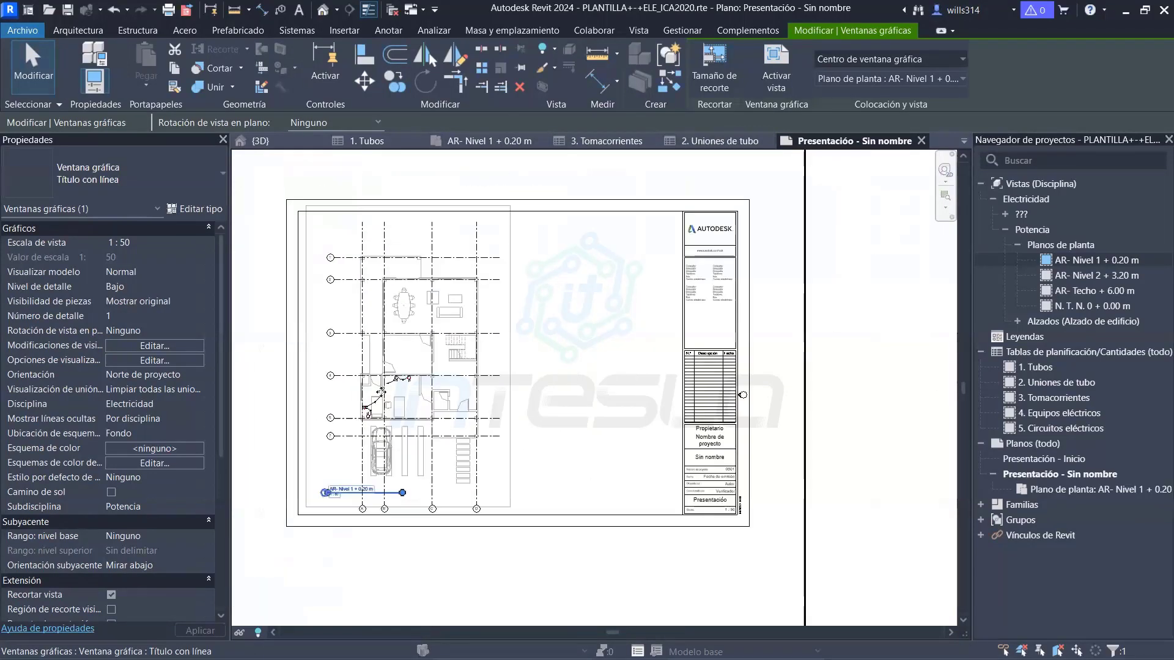
left_click(862, 293)
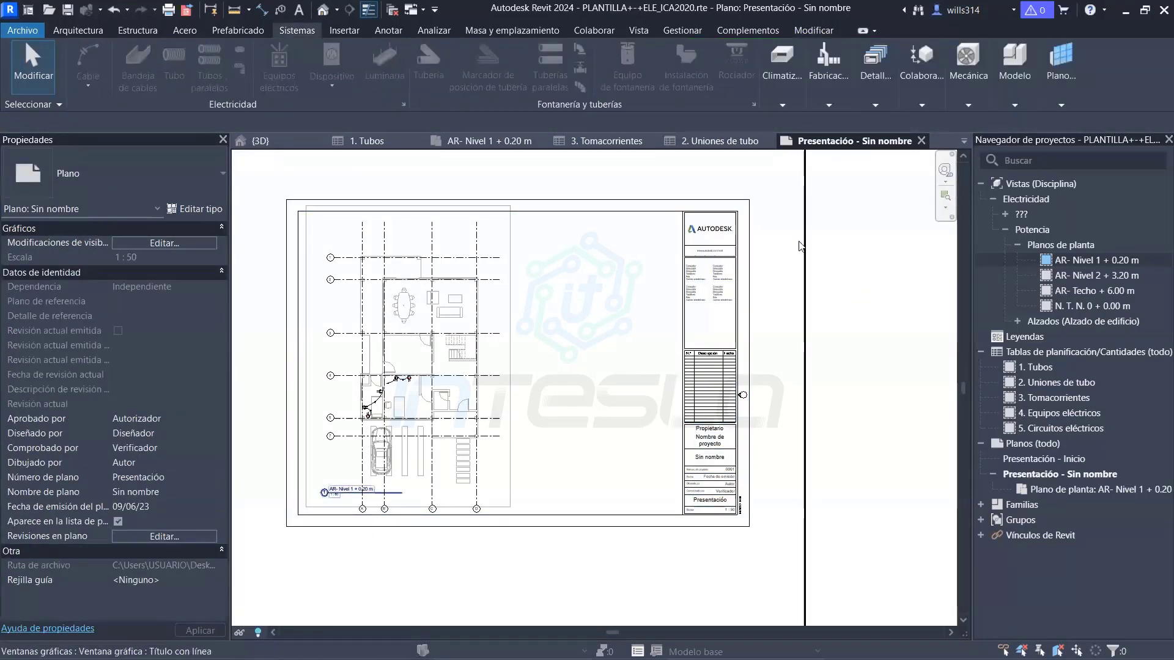
Close the inactive Revit views and advance the slideshow to the next slide
left_click(392, 9)
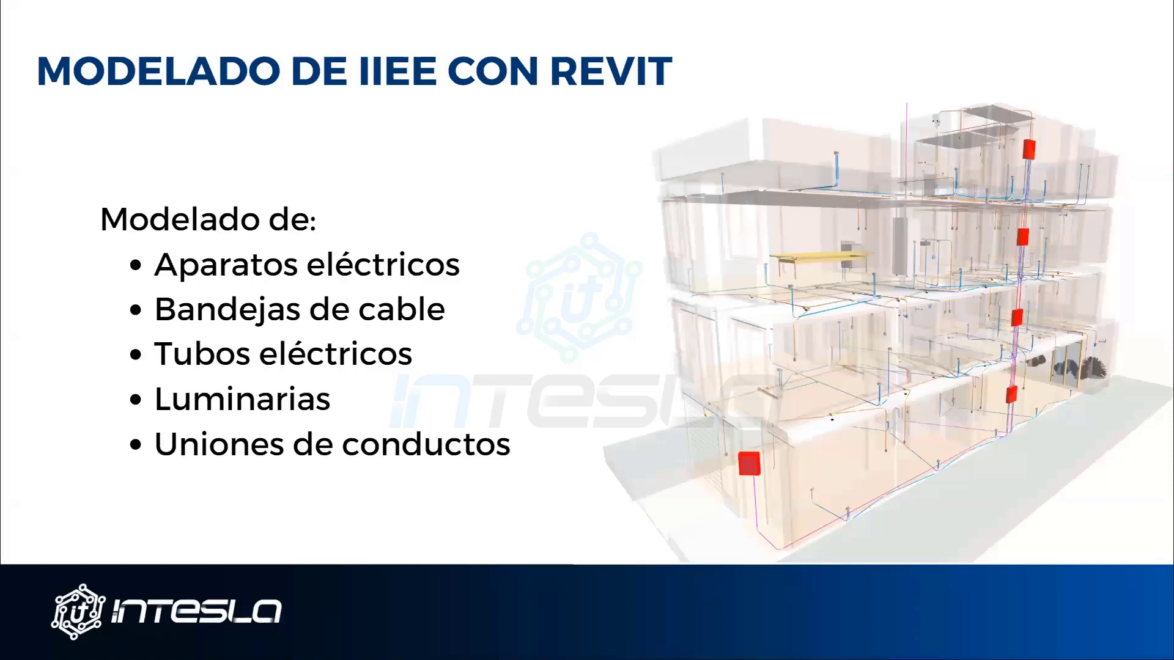
key("Right")
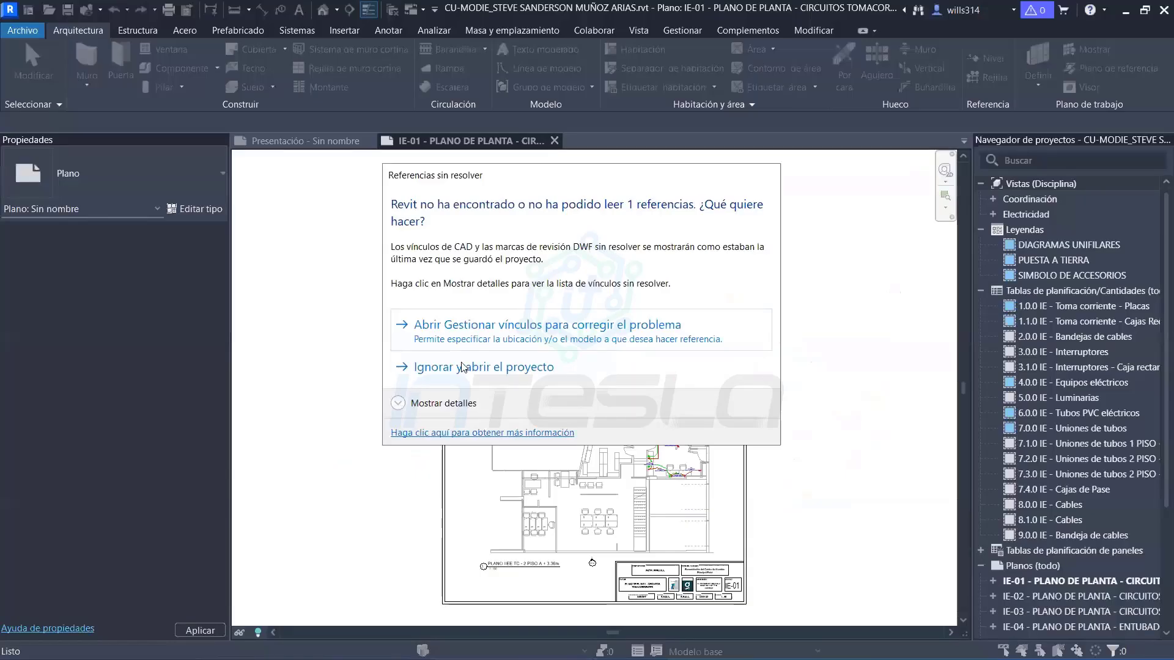
Ignore the unresolved link and open the finished example project to sheet IE-01
left_click(463, 367)
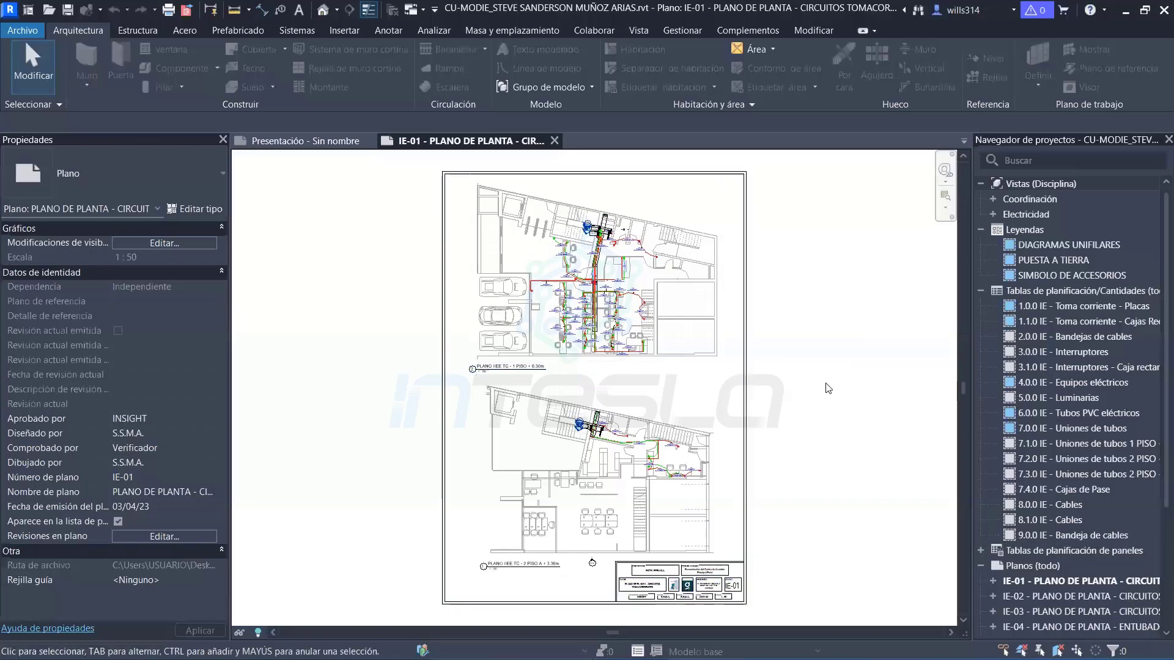
Zoom and pan the upper IE-01 floor plan to the CES-01 outlet and the TC and TD 1.1 panel tags
middle_click_drag(835, 391, 819, 472)
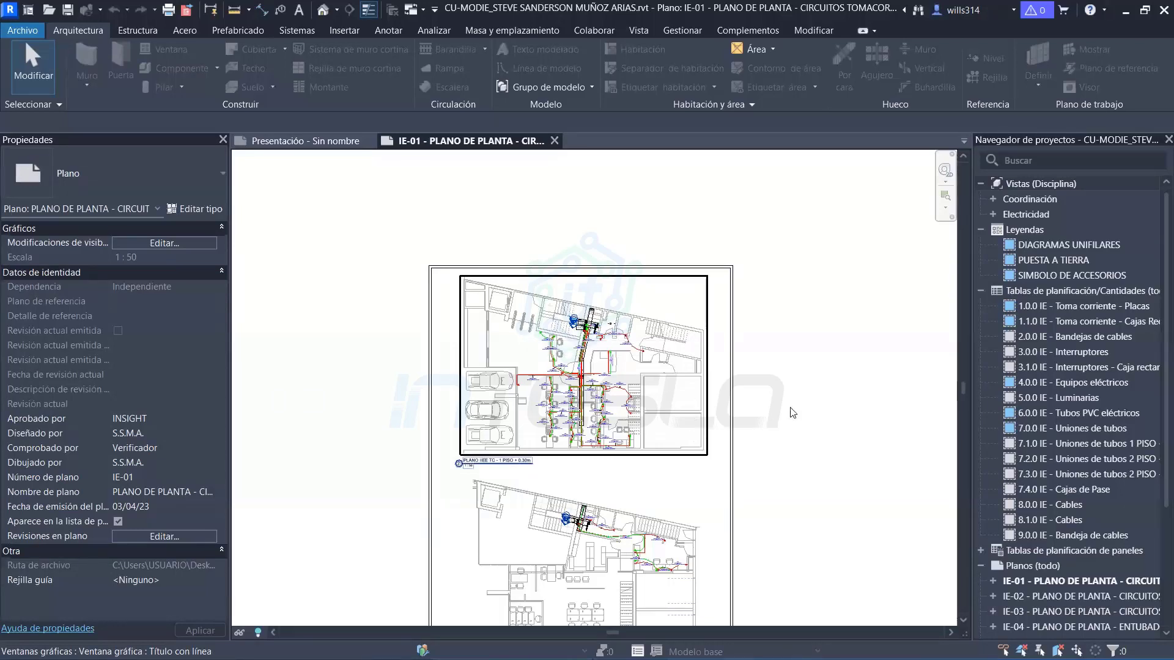
scroll(599, 373, "up", 3)
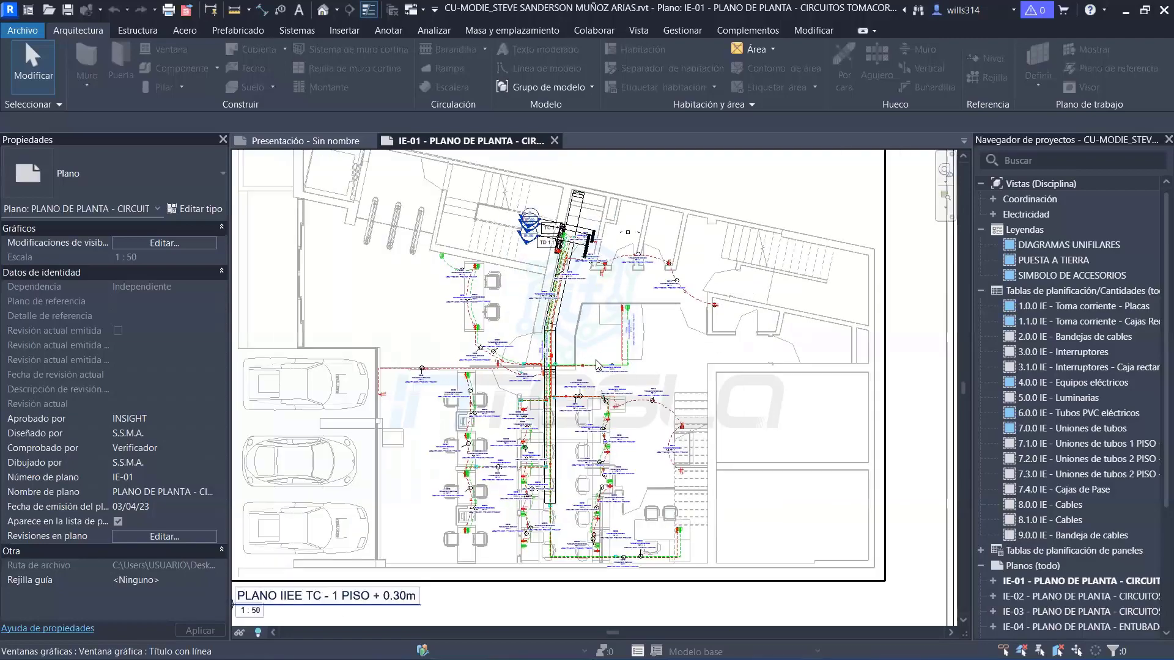
scroll(598, 366, "up", 4)
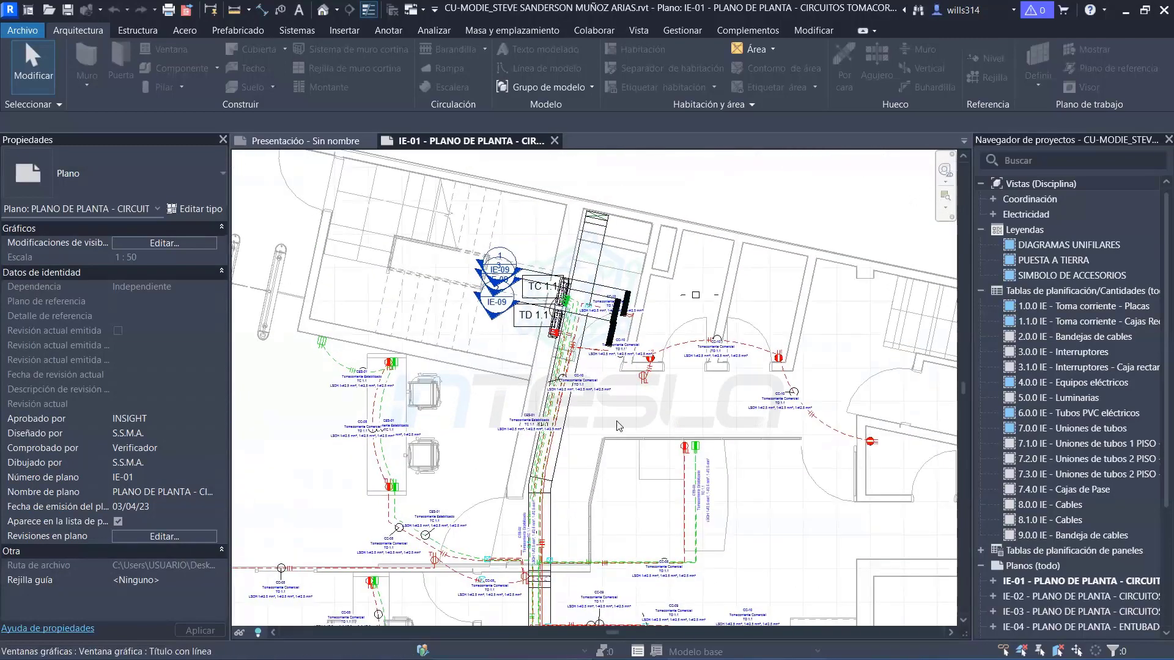
scroll(480, 442, "up", 5)
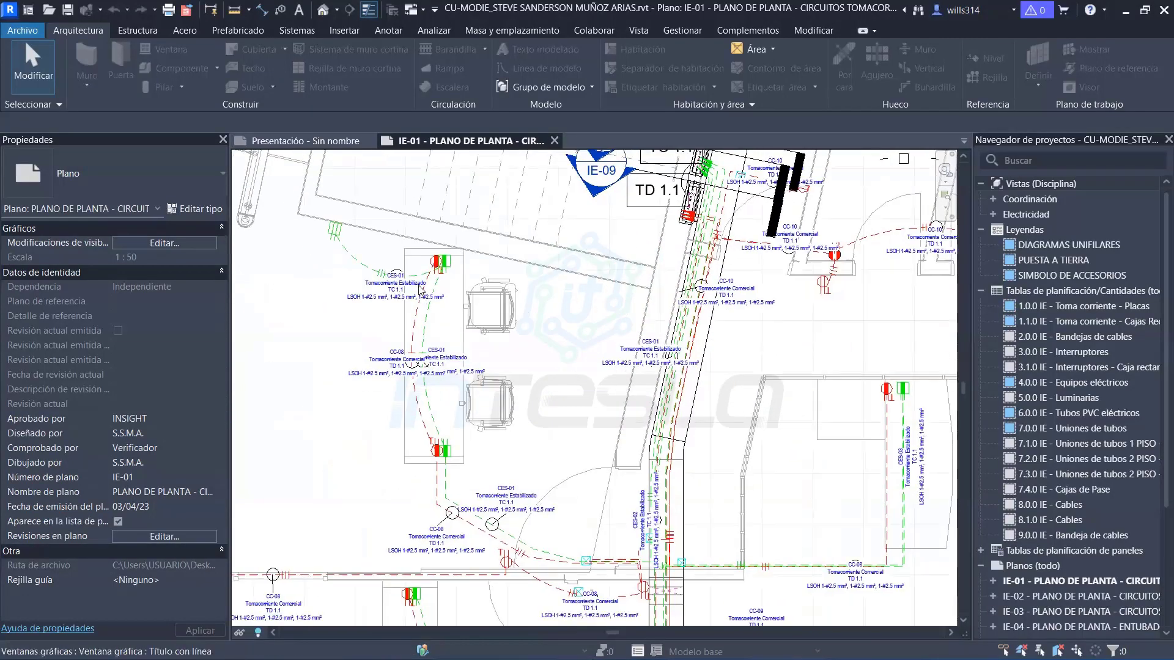
scroll(432, 274, "up", 2)
middle_click_drag(432, 273, 516, 440)
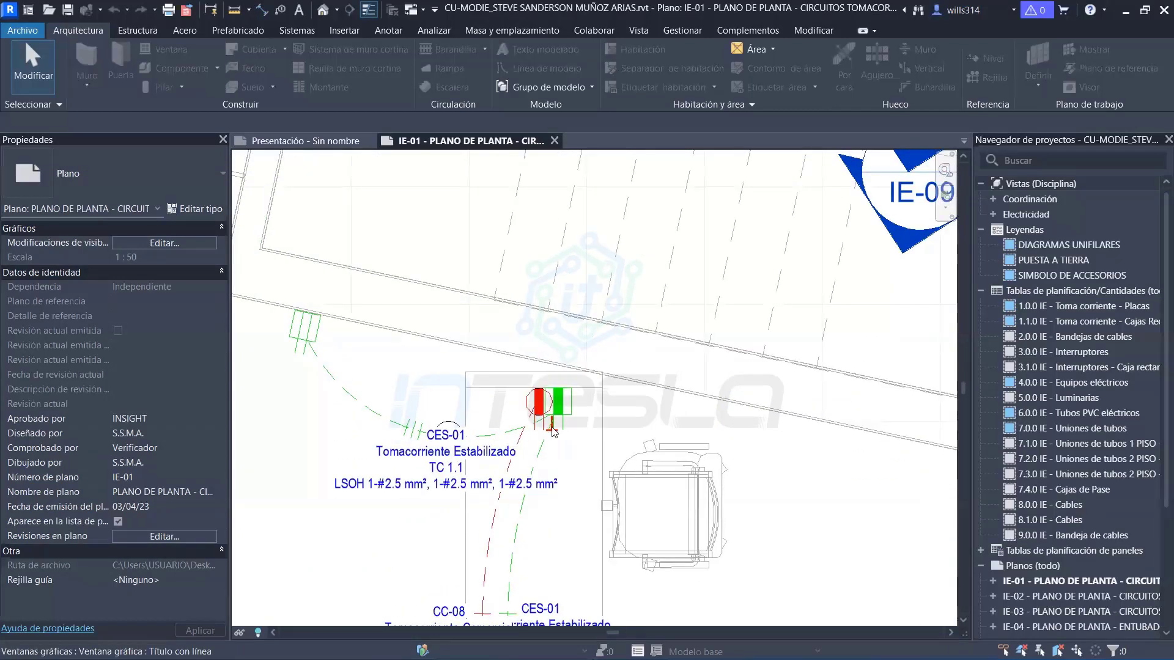
scroll(561, 404, "down", 3)
scroll(557, 397, "up", 1)
scroll(557, 398, "up", 2)
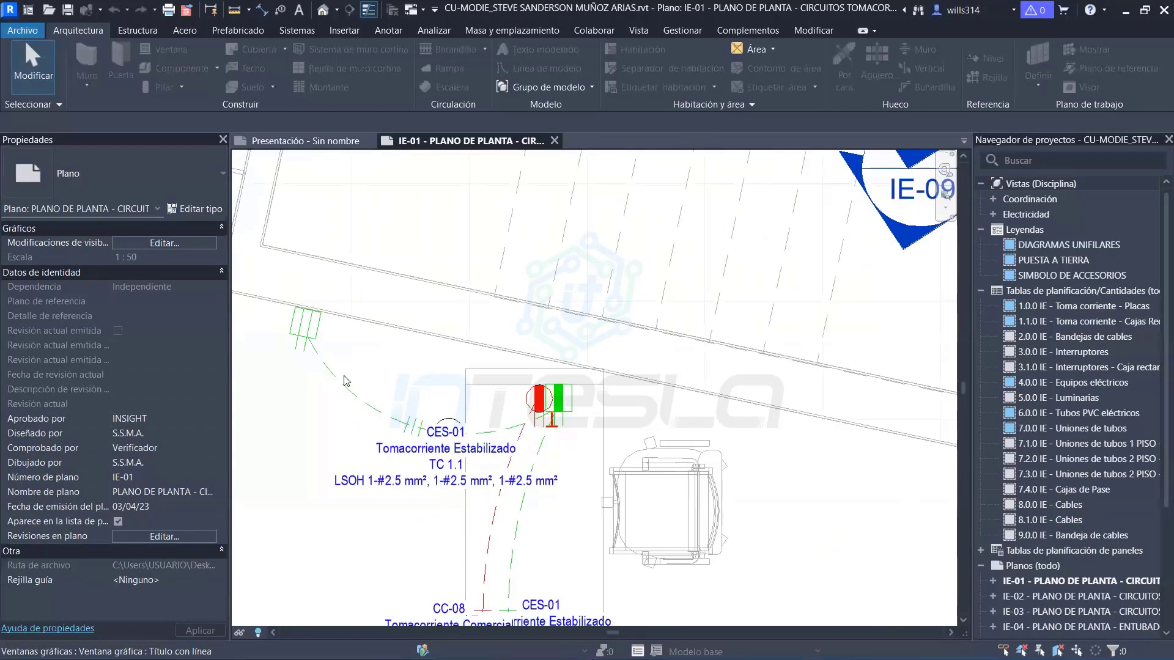
middle_click_drag(373, 363, 363, 348)
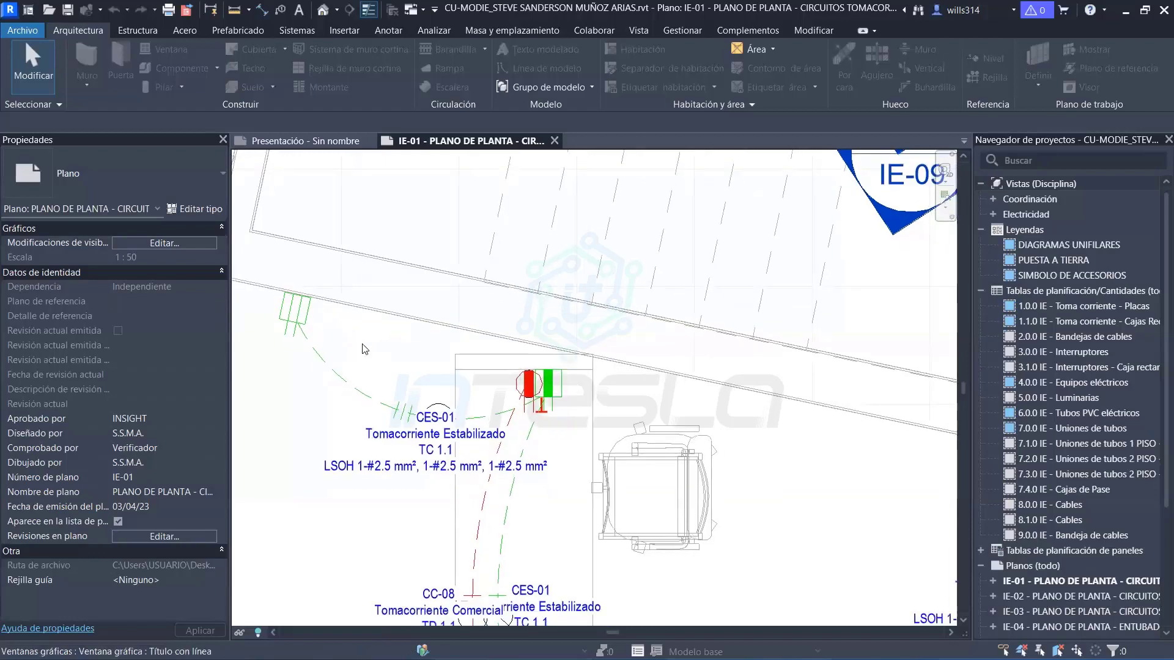
middle_click_drag(536, 437, 512, 355)
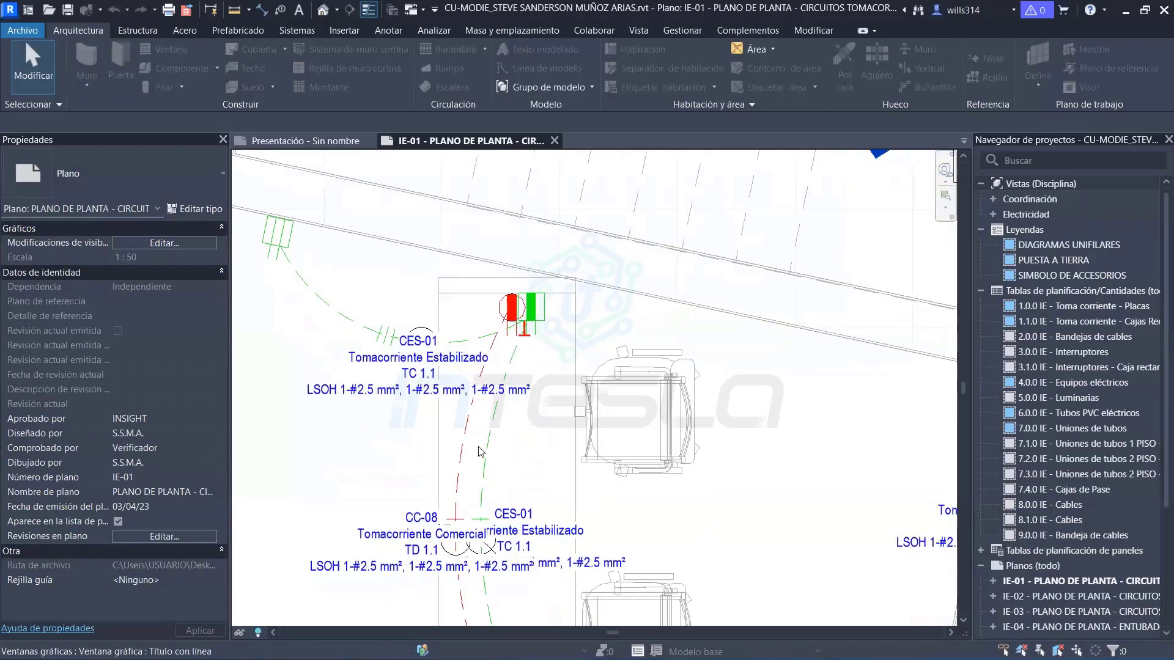
scroll(398, 371, "down", 2)
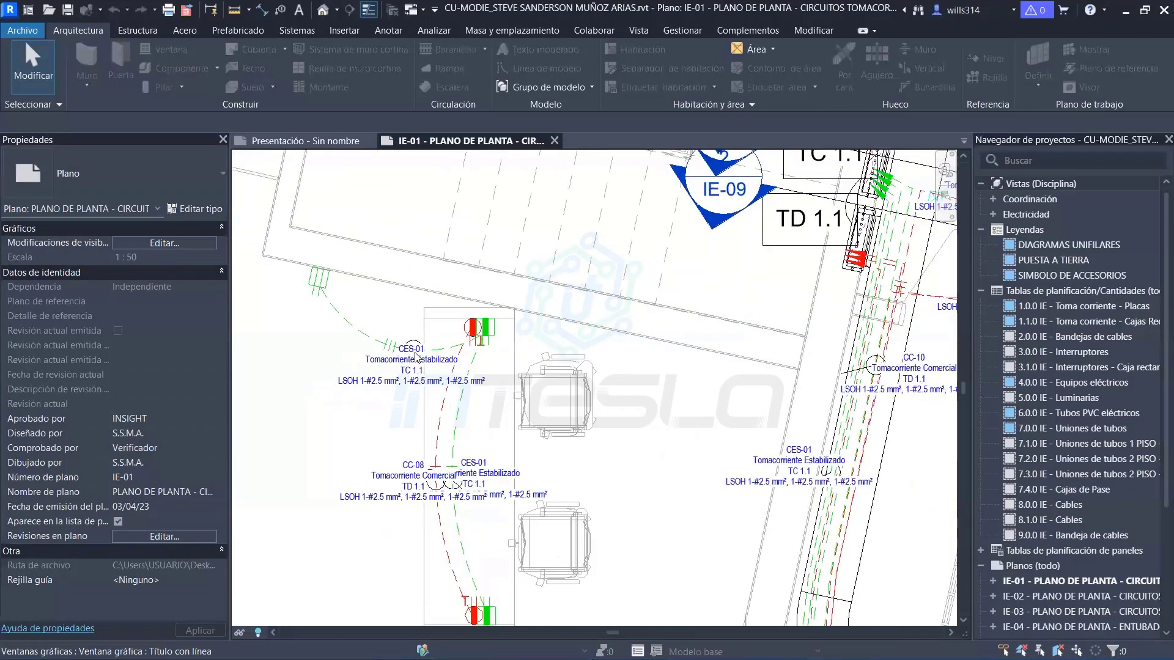
mouse_move(633, 456)
middle_mouse_down()
mouse_move(614, 470)
mouse_move(598, 371)
middle_mouse_up()
scroll(615, 470, "down", 2)
scroll(598, 372, "down", 2)
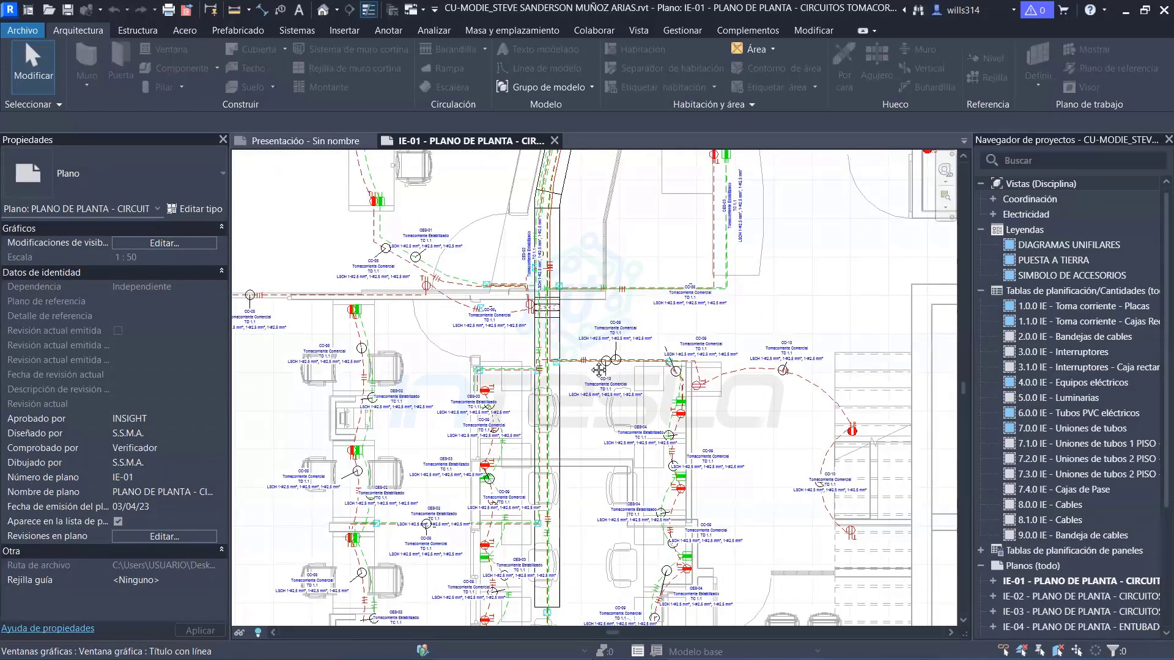
Activate the upper viewport and select the whole circuit 2.4, CC-10, from its cable
double_click(702, 399)
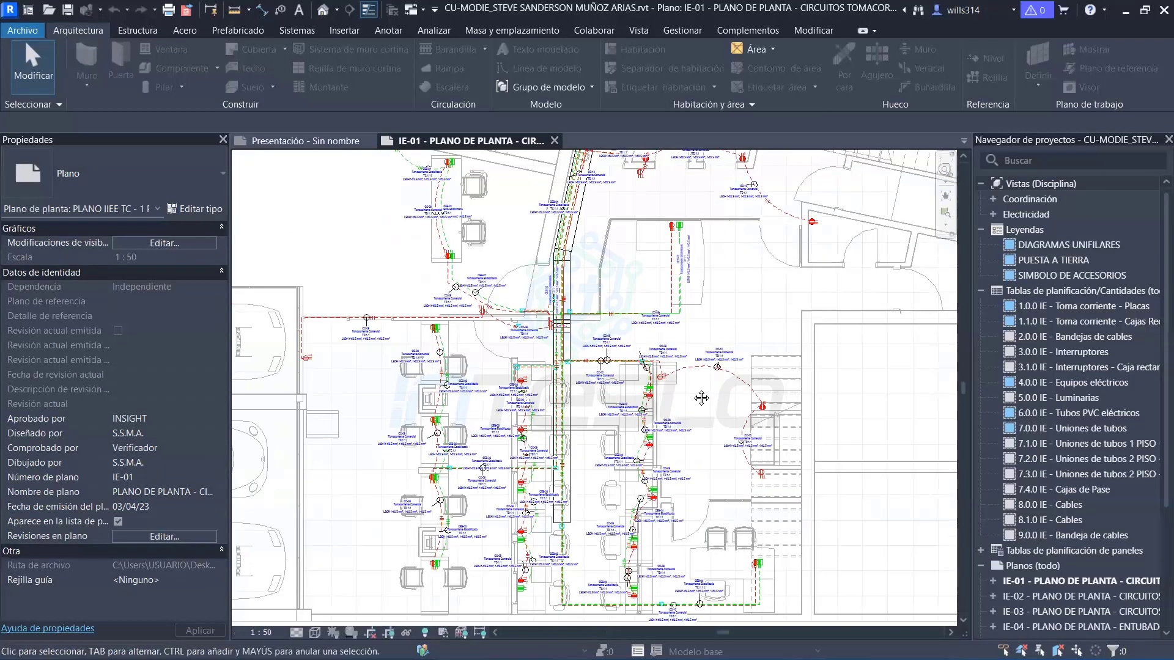
scroll(703, 401, "up", 3)
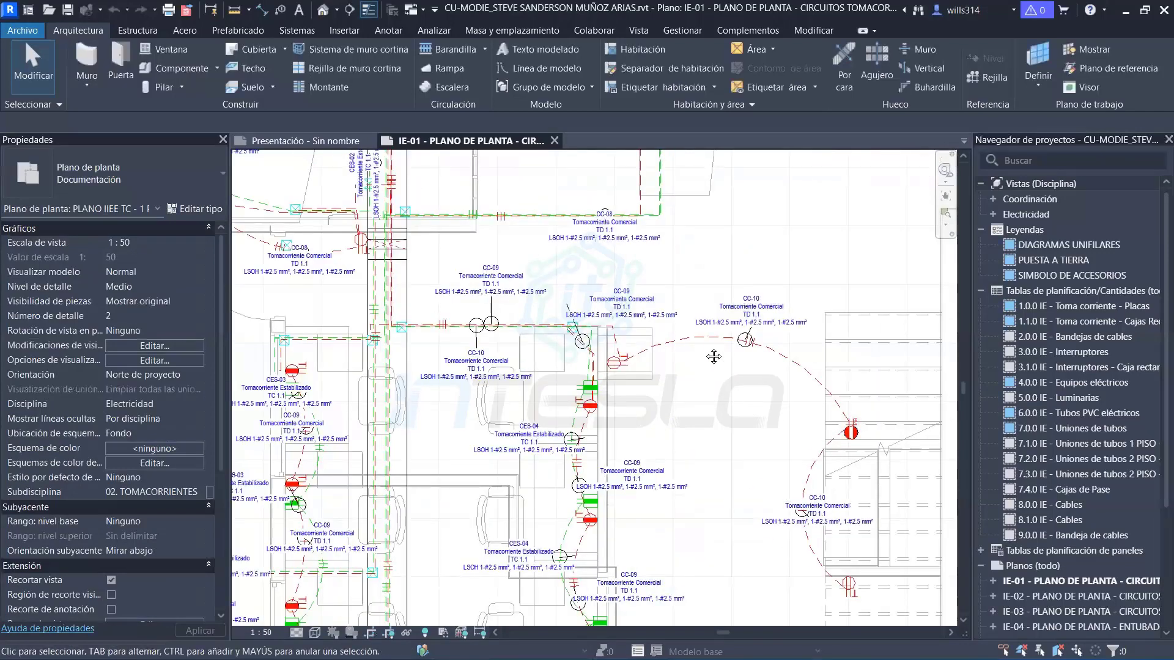
middle_click_drag(700, 340, 694, 376)
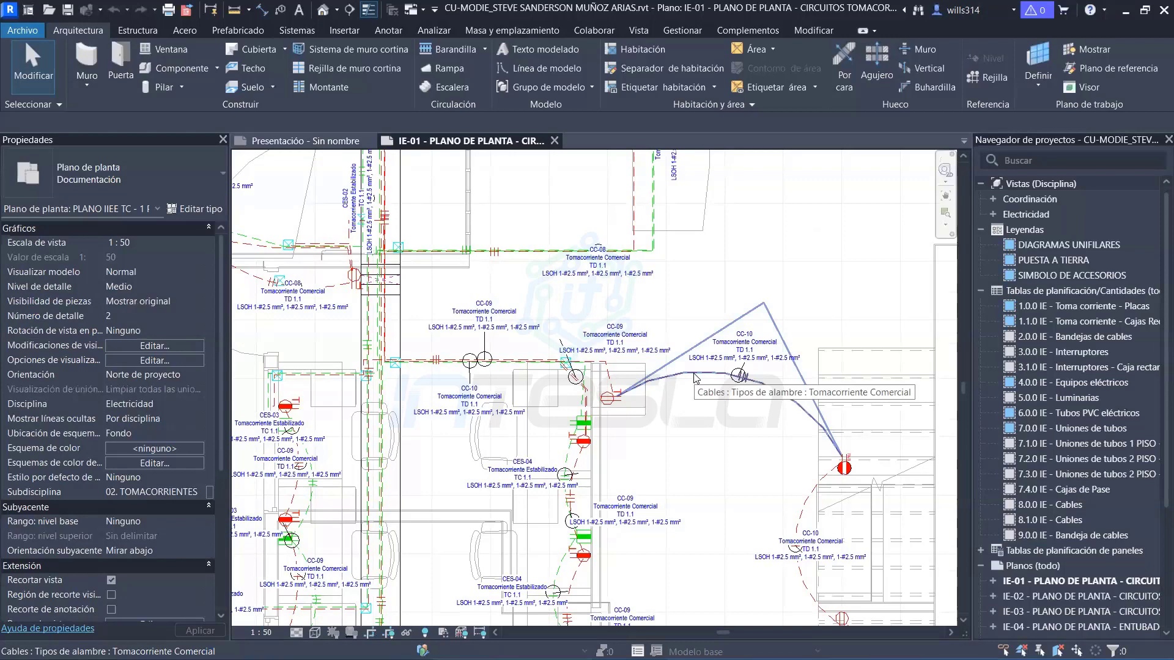
key("Tab")
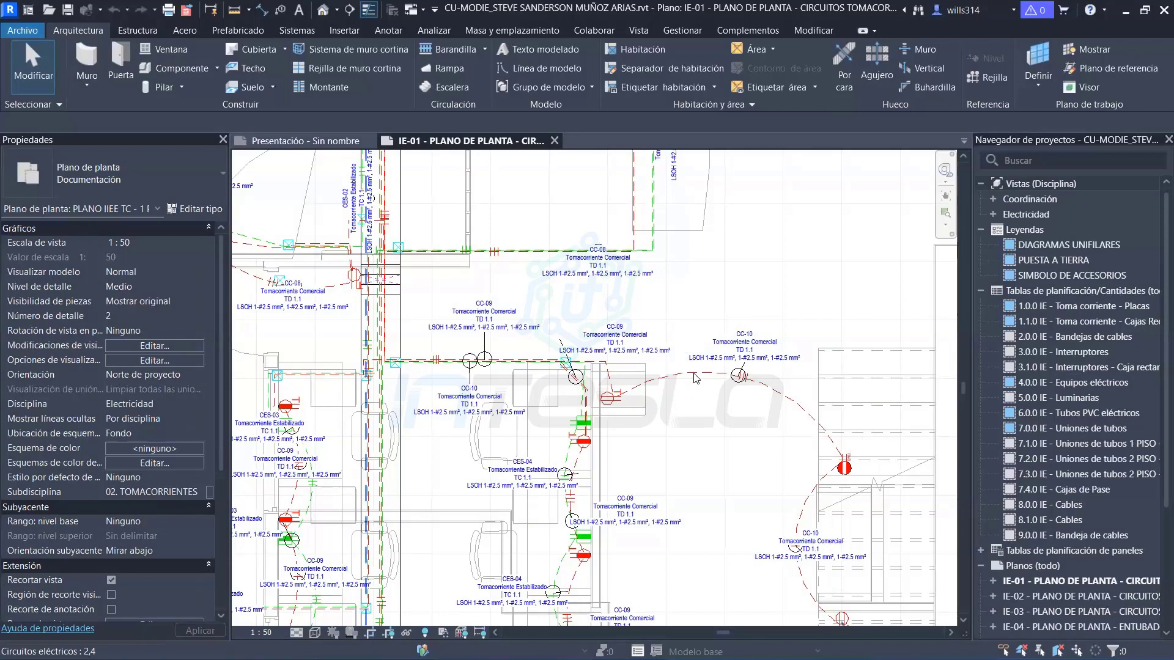
left_click(694, 378)
Review CC-10's properties (panel TD 1.1, 20.00 A, 450.00 W) while panning across other outlets
scroll(694, 378, "down", 2)
scroll(694, 378, "down", 2)
scroll(695, 378, "down", 2)
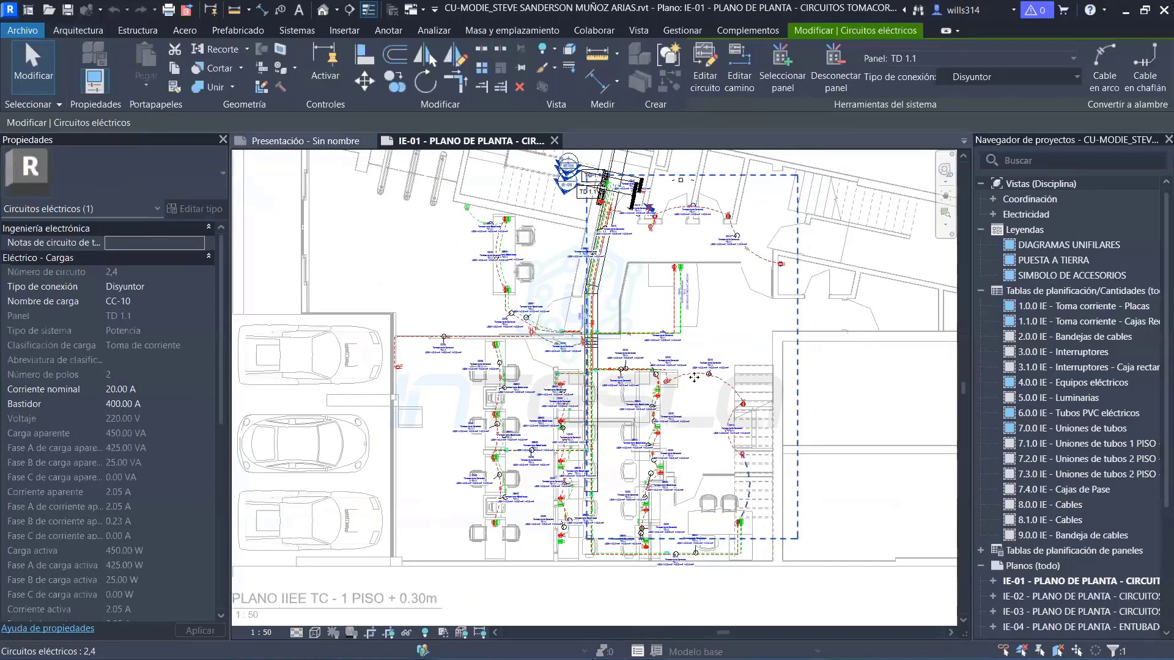
middle_click_drag(694, 378, 713, 434)
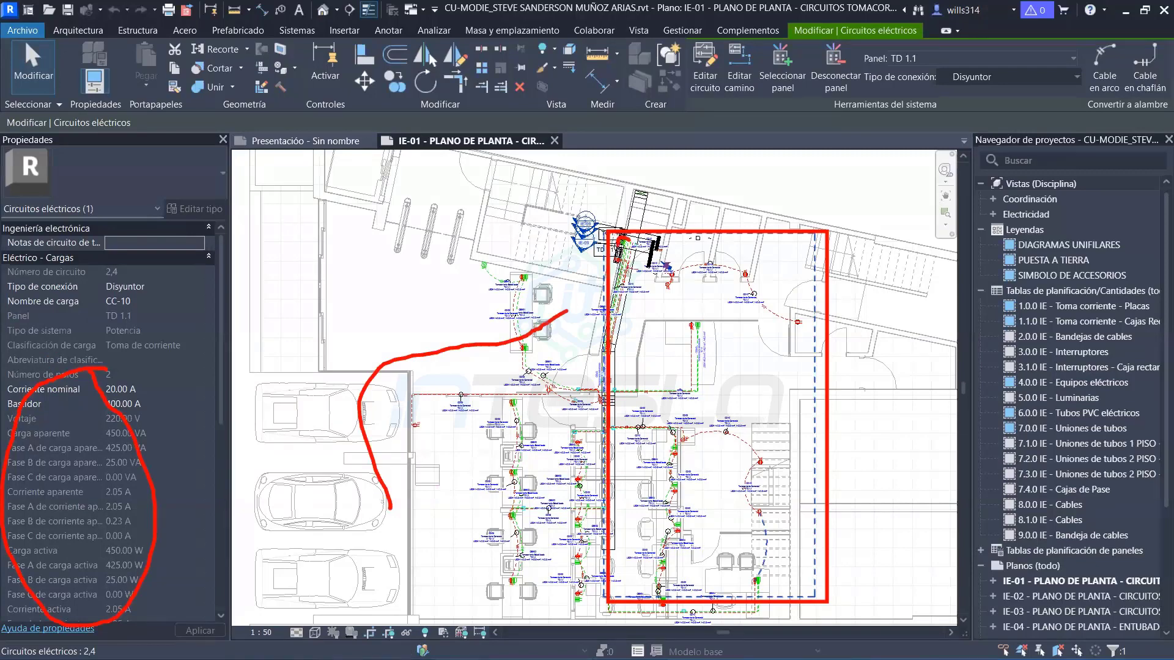
scroll(684, 394, "up", 2)
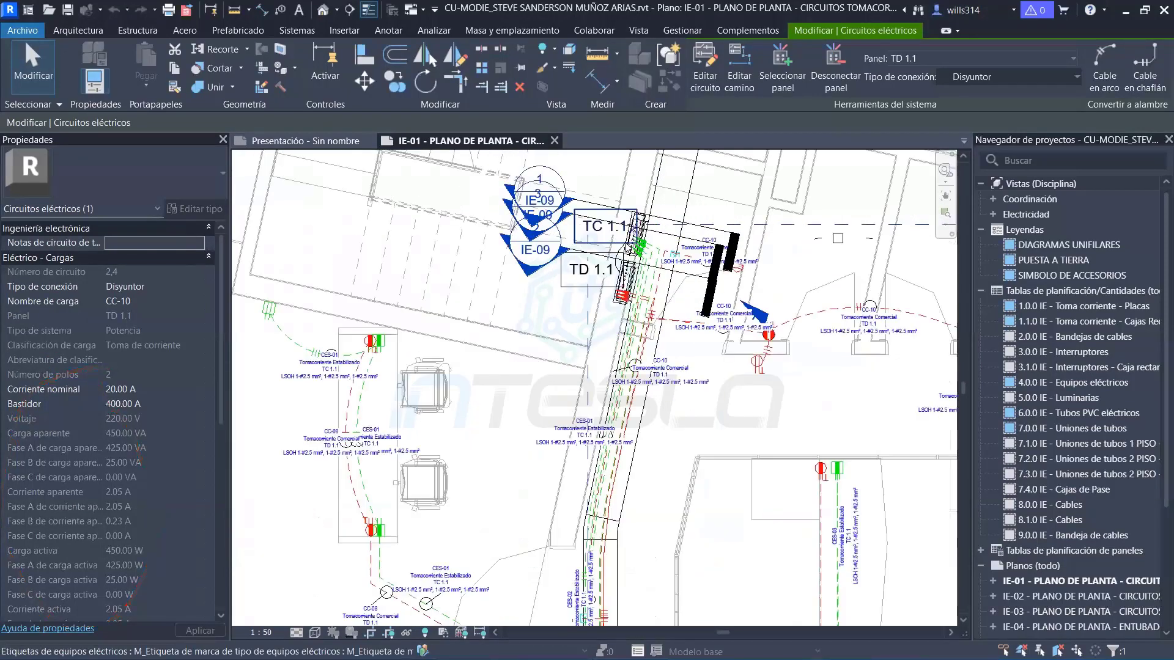
scroll(684, 395, "up", 1)
scroll(683, 395, "down", 2)
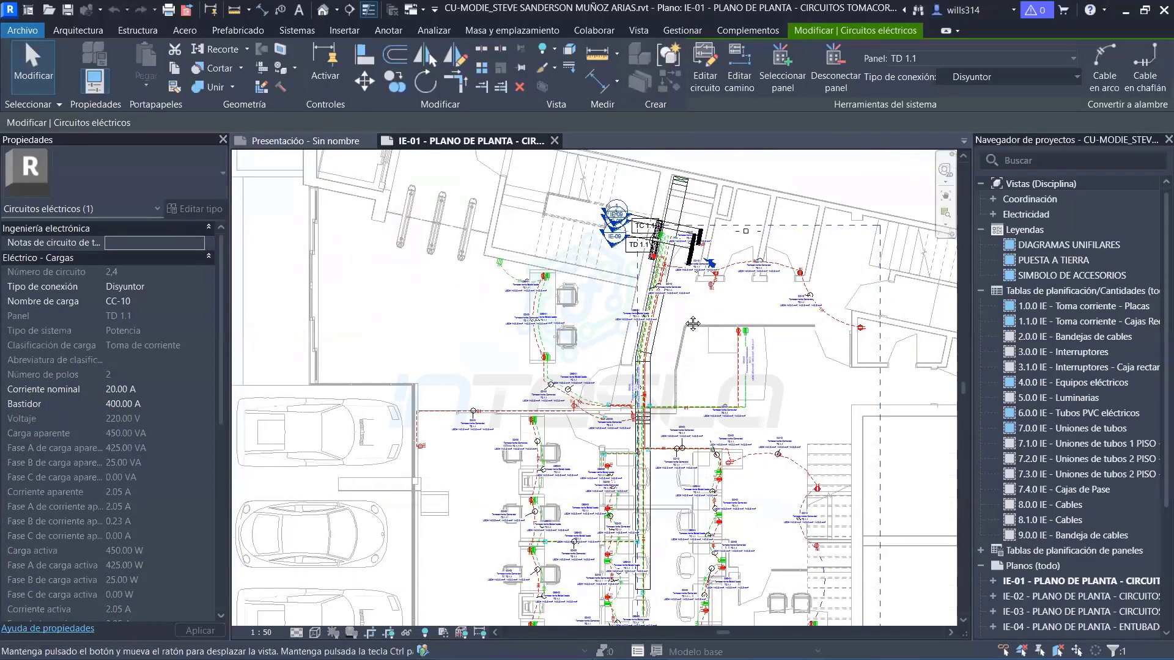
scroll(684, 394, "up", 2)
scroll(683, 394, "up", 2)
scroll(385, 436, "up", 2)
scroll(385, 436, "up", 2)
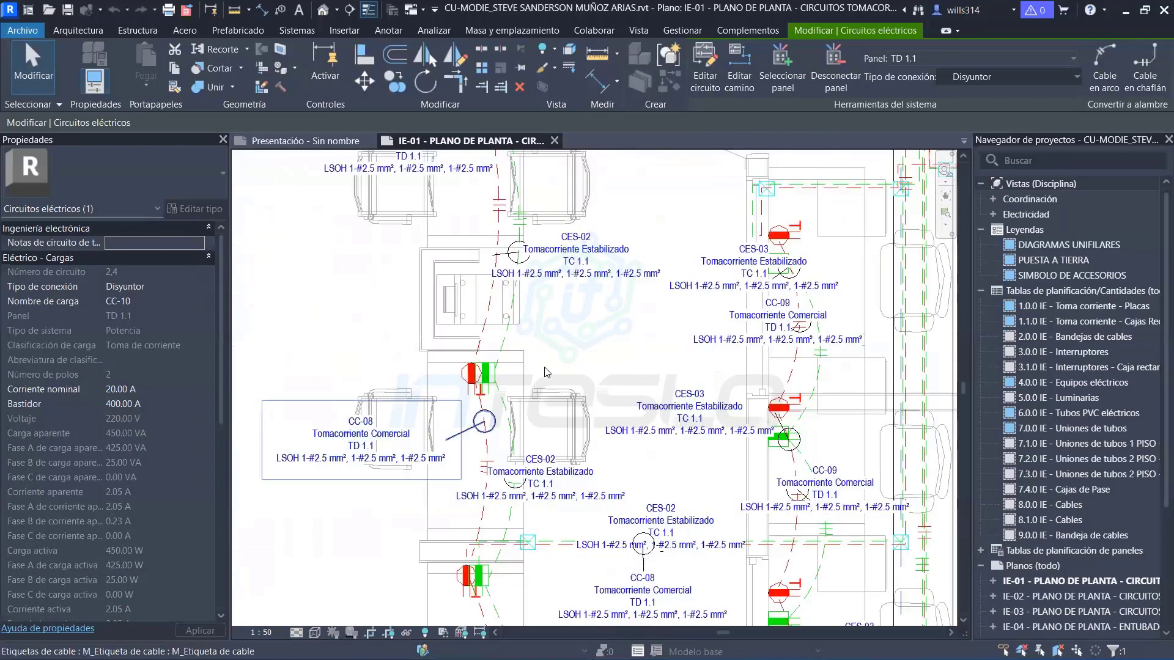
scroll(385, 436, "up", 2)
scroll(386, 480, "up", 1)
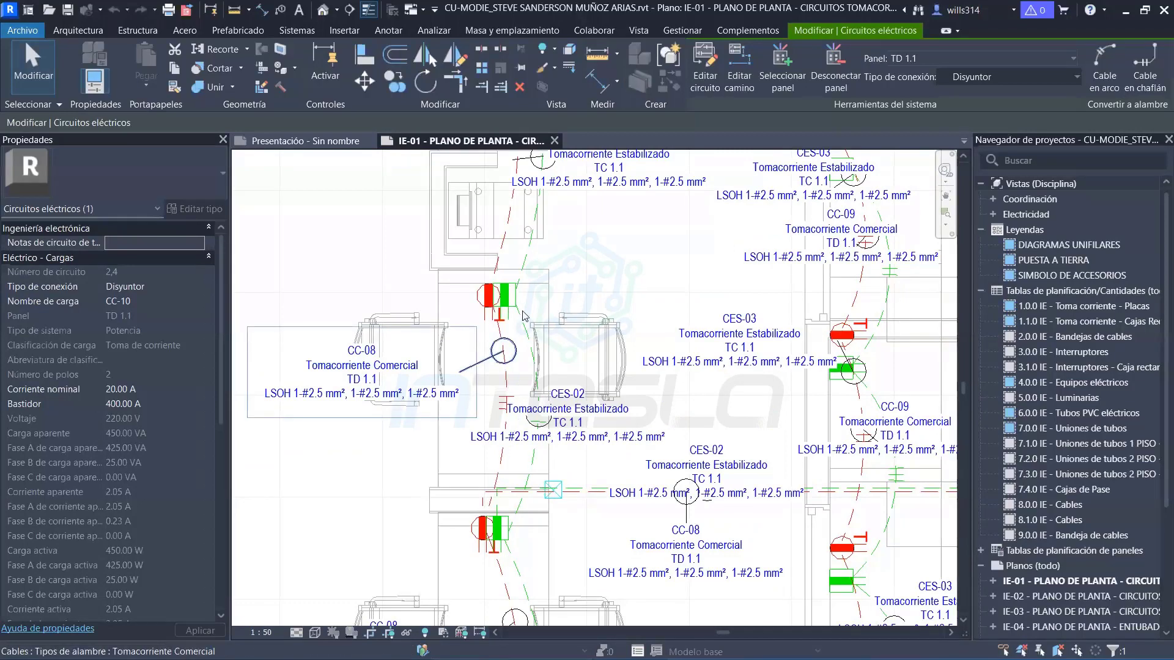
scroll(546, 308, "down", 2)
scroll(539, 357, "down", 2)
scroll(538, 357, "down", 2)
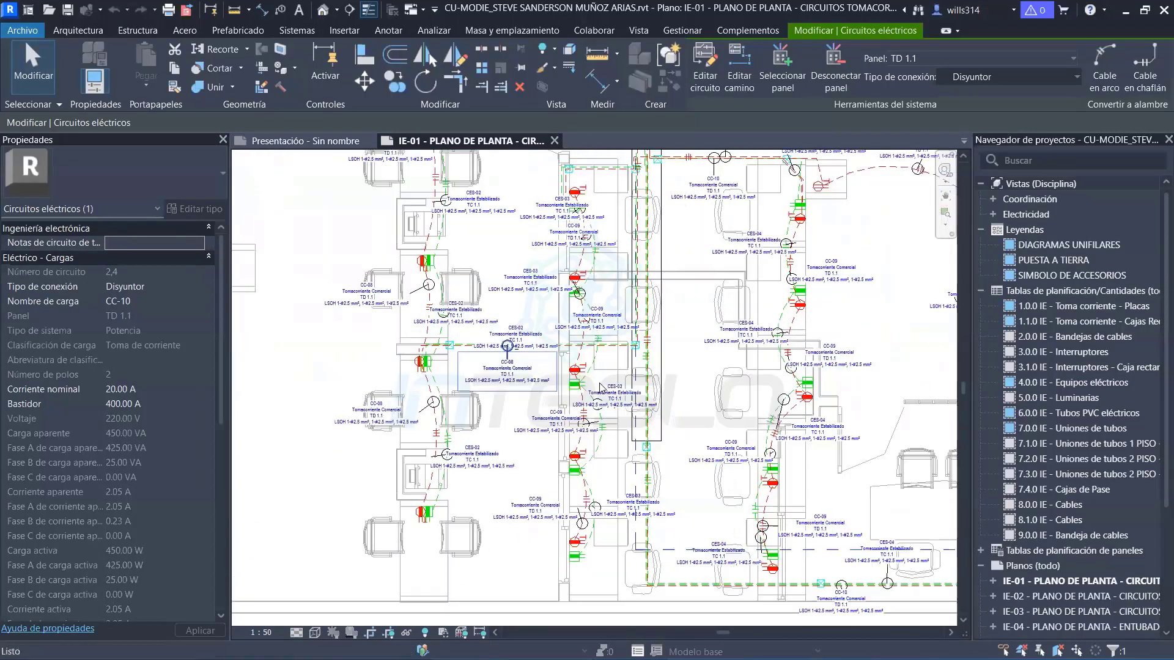
mouse_move(539, 357)
middle_mouse_down()
mouse_move(556, 548)
mouse_move(528, 571)
middle_mouse_up()
scroll(532, 376, "down", 3)
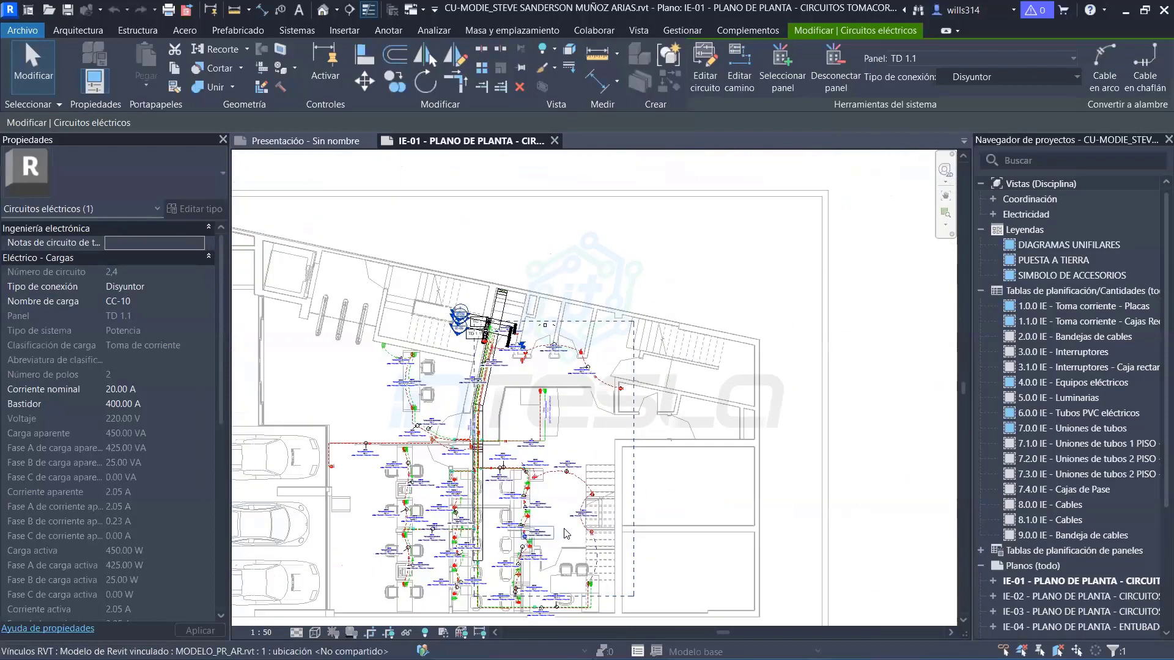
scroll(532, 376, "down", 2)
Return to the full IE-01 sheet and zoom along the second-floor plan
double_click(324, 468)
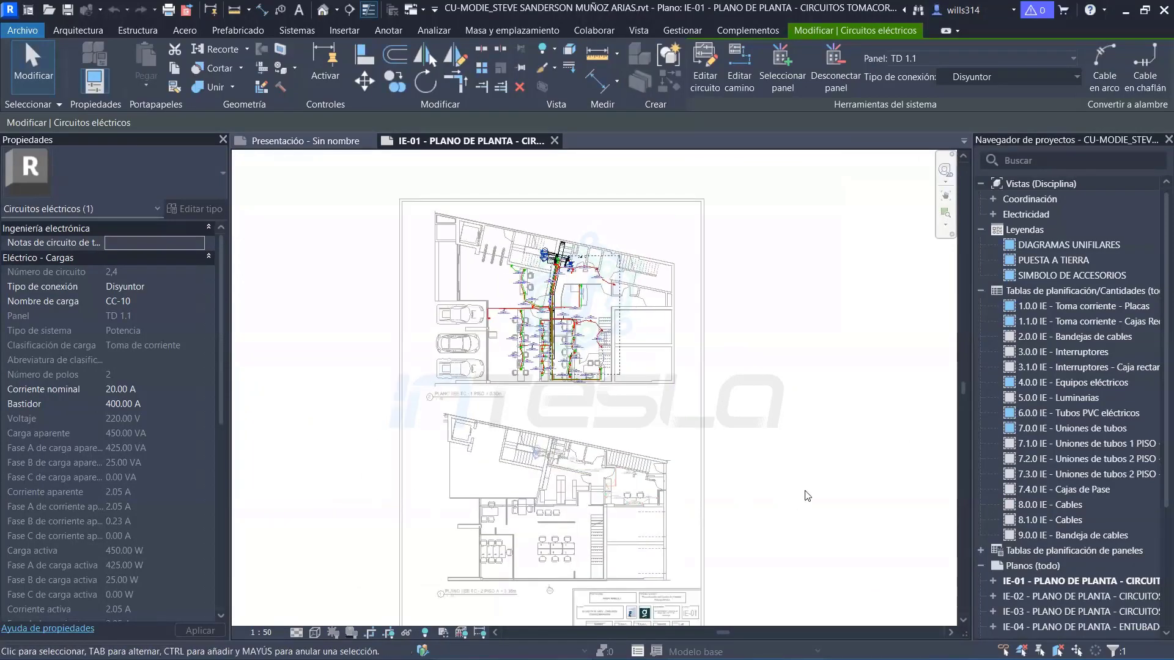
scroll(552, 546, "up", 3)
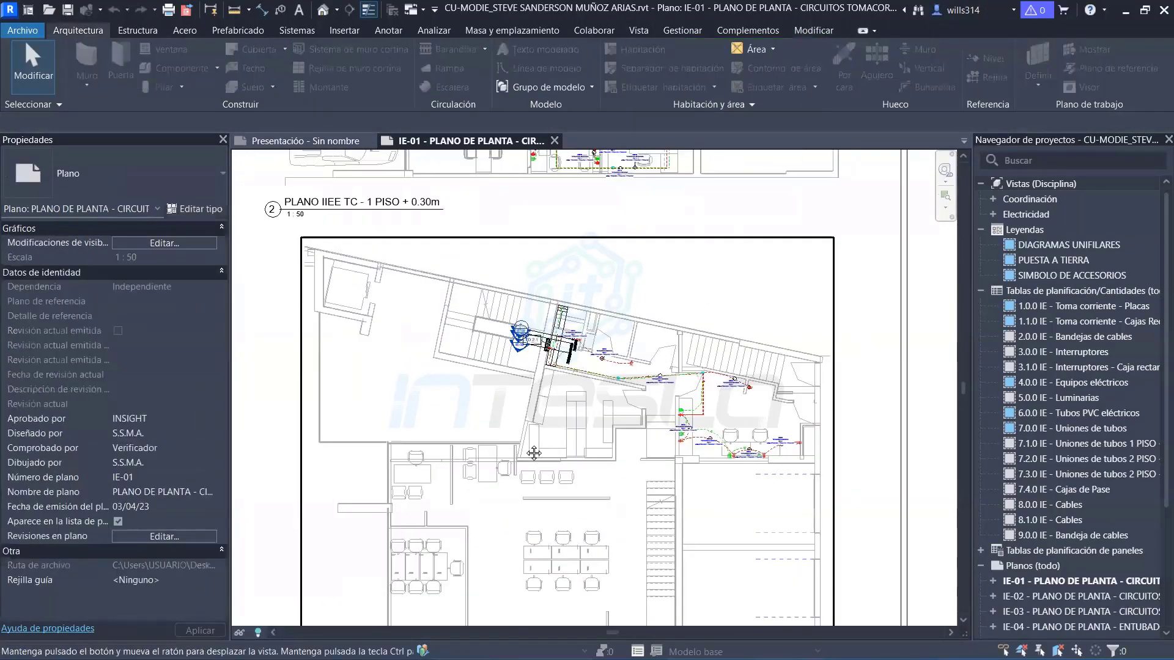
scroll(552, 546, "down", 1)
mouse_move(552, 546)
middle_mouse_down()
mouse_move(570, 483)
mouse_move(606, 514)
middle_mouse_up()
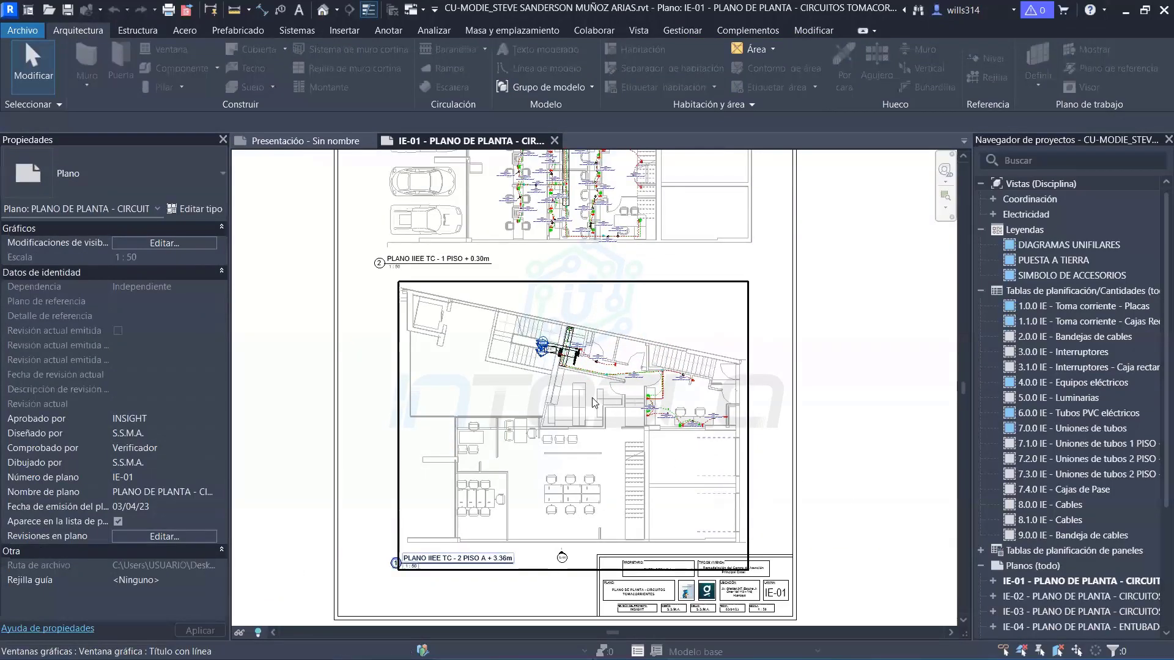
scroll(606, 371, "up", 2)
scroll(606, 372, "up", 2)
scroll(605, 371, "down", 2)
scroll(550, 428, "down", 2)
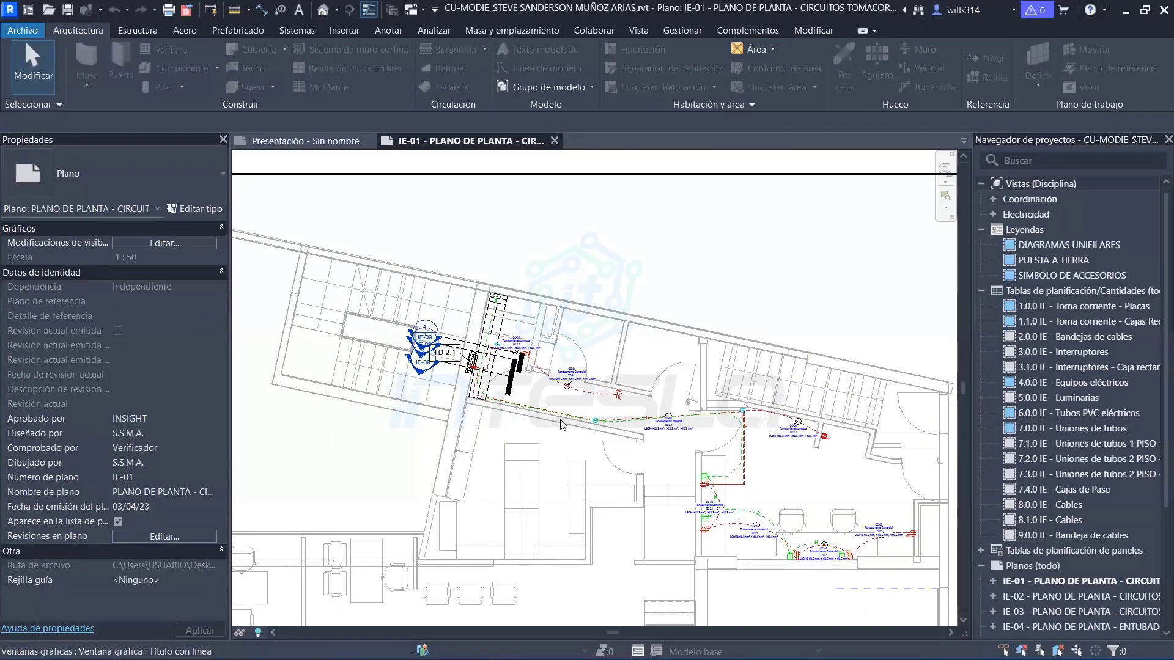
scroll(550, 429, "down", 2)
scroll(739, 309, "down", 2)
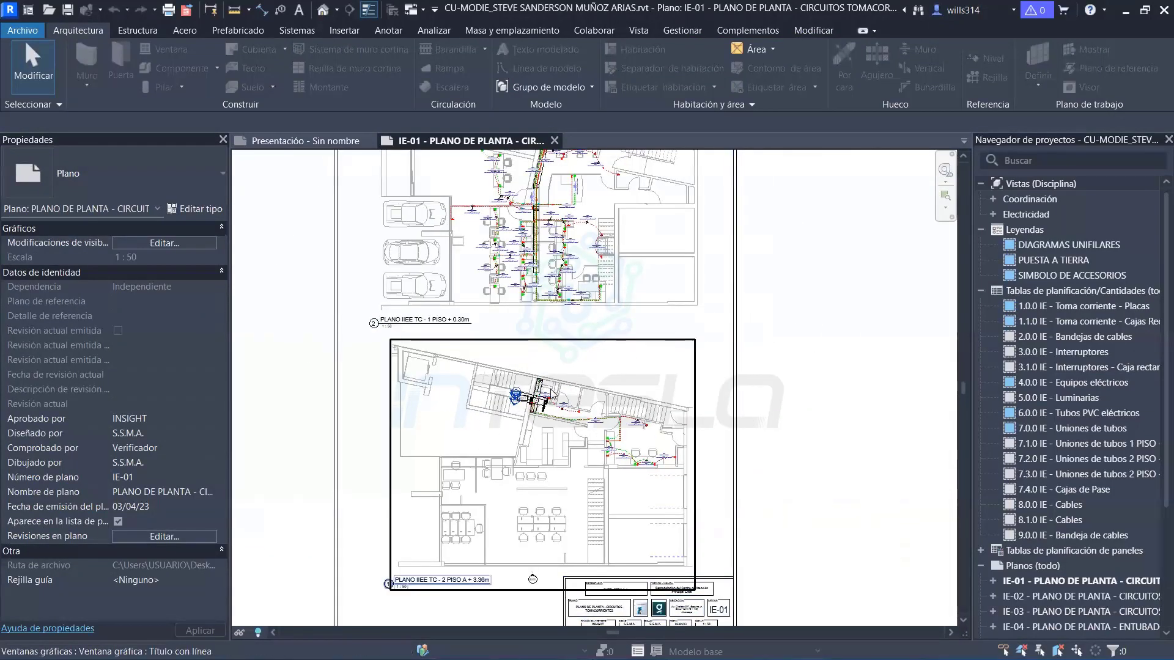
scroll(550, 397, "up", 3)
scroll(550, 397, "up", 2)
Inspect the TD 2.1 area, then open sheet IE-04 from the widened Project Browser
middle_click_drag(550, 398, 471, 462)
scroll(471, 463, "down", 2)
scroll(471, 398, "up", 1)
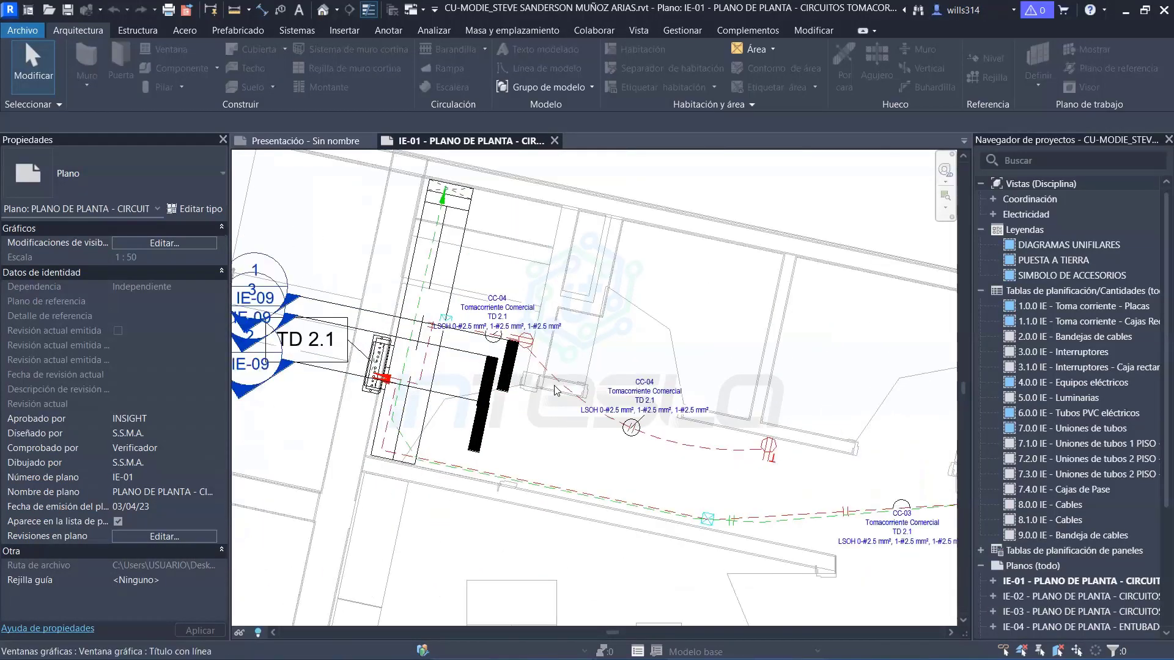
scroll(477, 306, "down", 2)
scroll(480, 204, "down", 1)
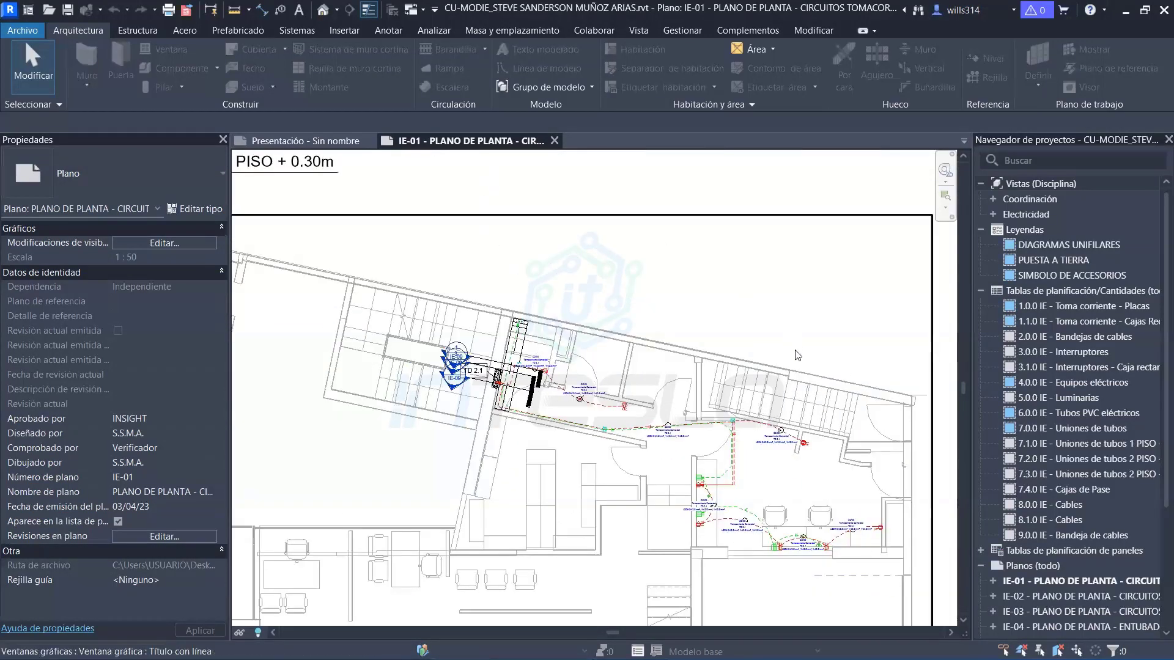
scroll(1107, 526, "down", 4)
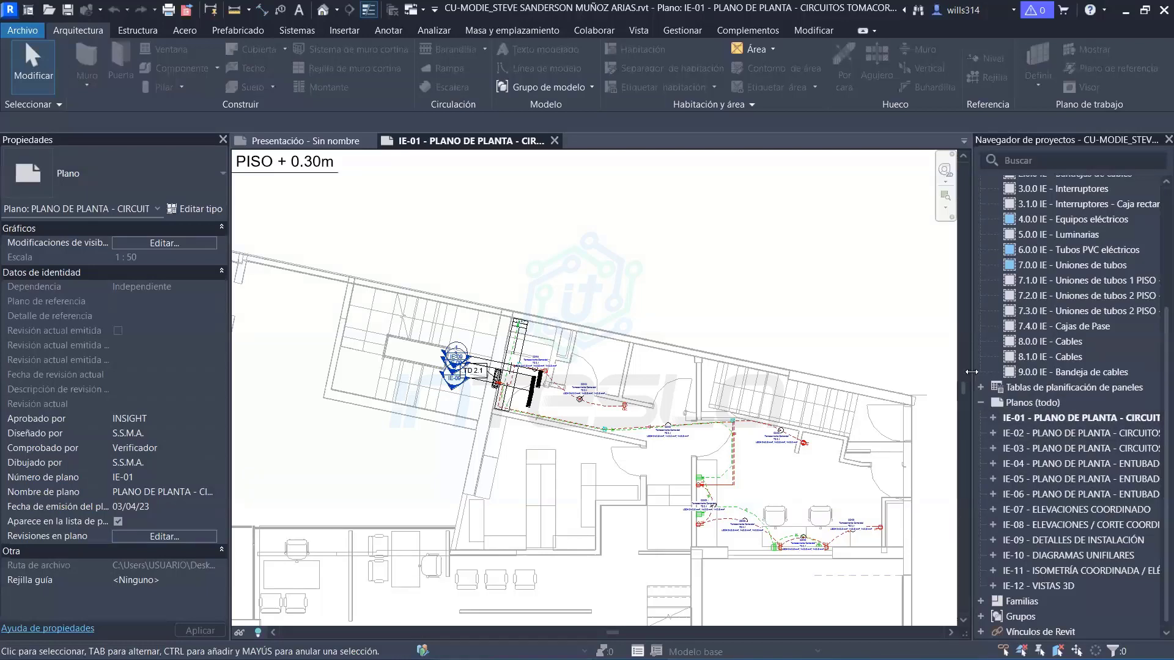
left_click_drag(968, 372, 933, 373)
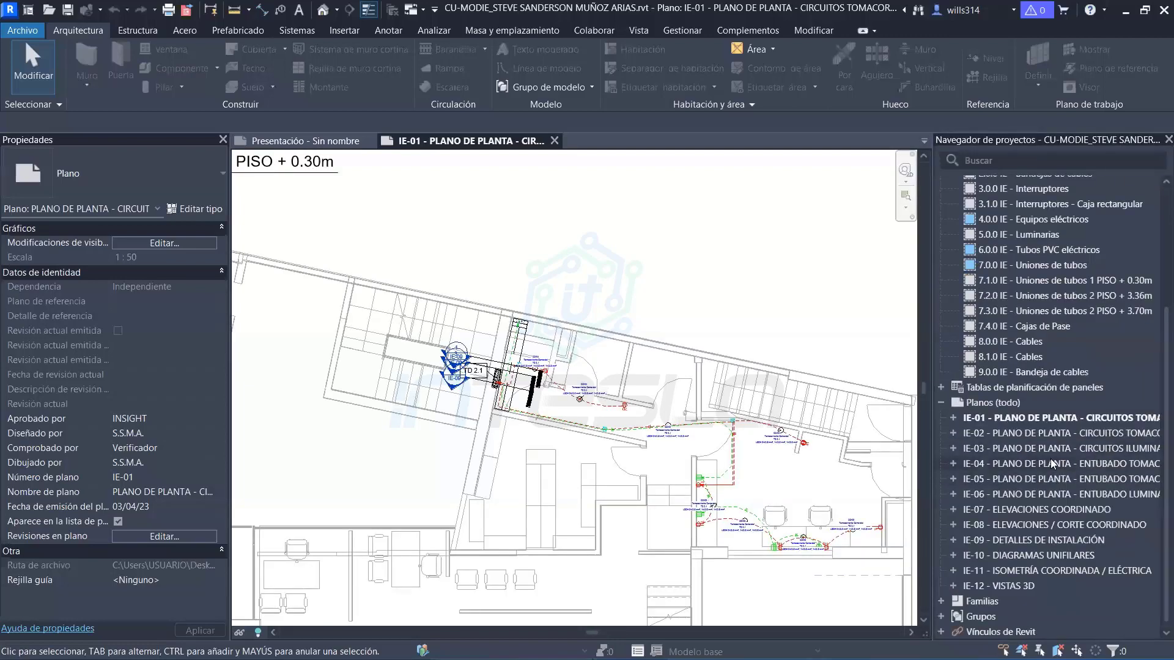
left_click(1045, 465)
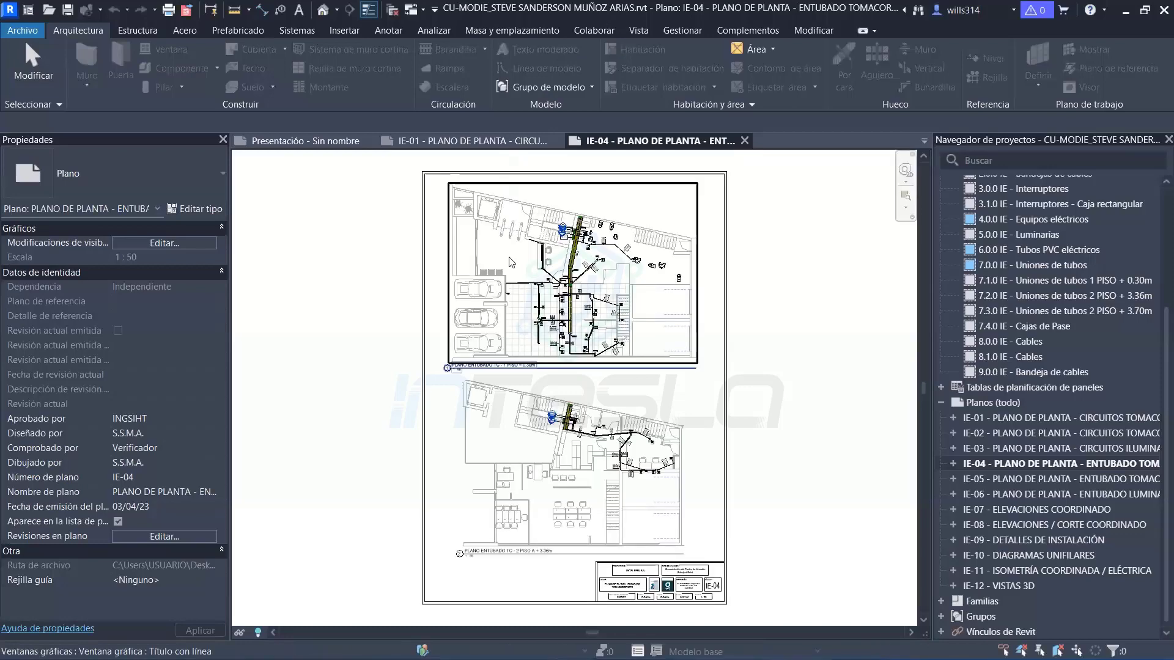
Zoom over the IE-04 left conduit, outlet tag, cable tray and PISO + 0.30m plan title
scroll(555, 362, "up", 3)
scroll(556, 362, "up", 3)
scroll(555, 362, "up", 3)
scroll(555, 362, "up", 3)
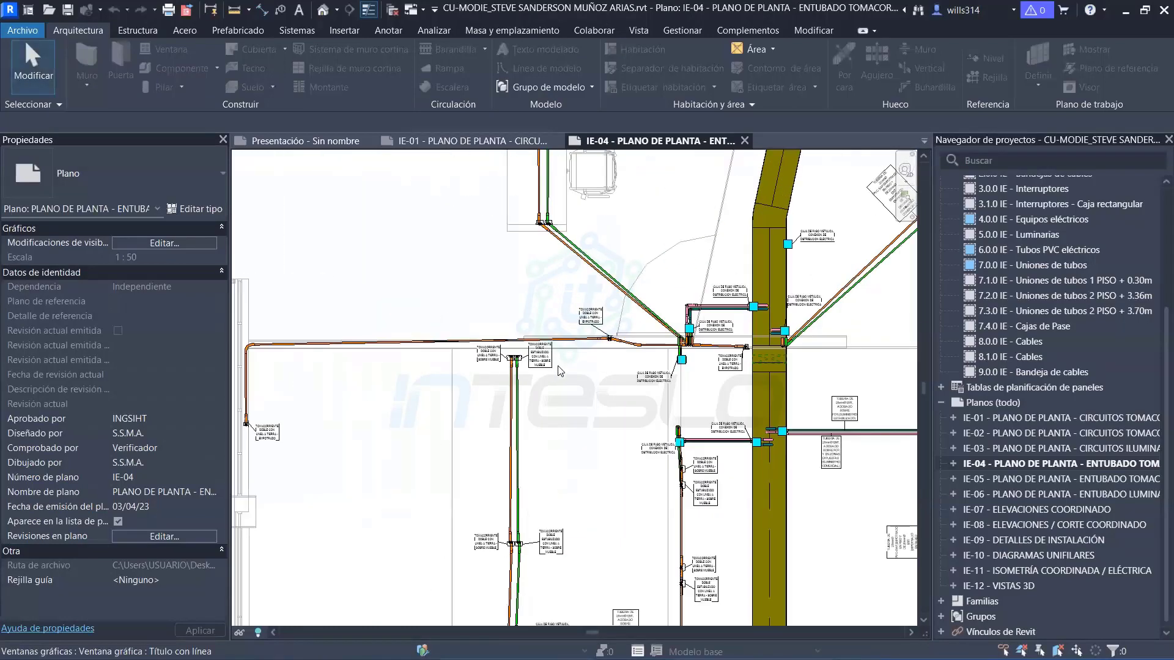
mouse_move(710, 363)
middle_mouse_down()
mouse_move(452, 385)
mouse_move(630, 455)
mouse_move(690, 431)
middle_mouse_up()
scroll(452, 385, "up", 3)
scroll(630, 455, "down", 5)
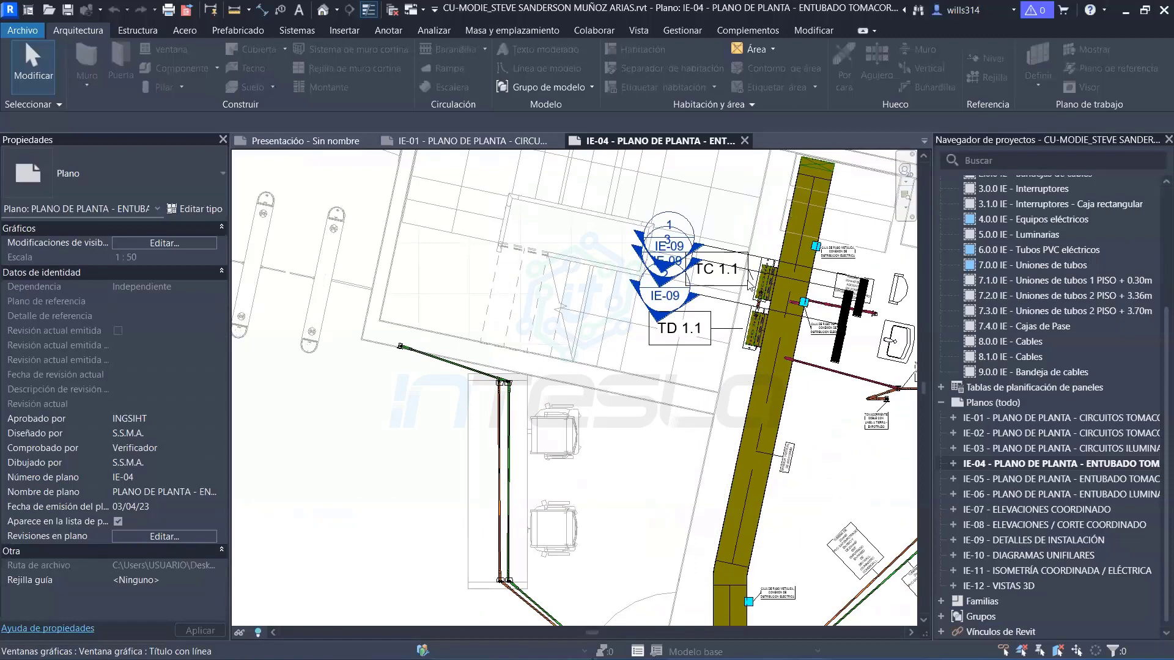
scroll(750, 282, "up", 5)
scroll(765, 381, "down", 4)
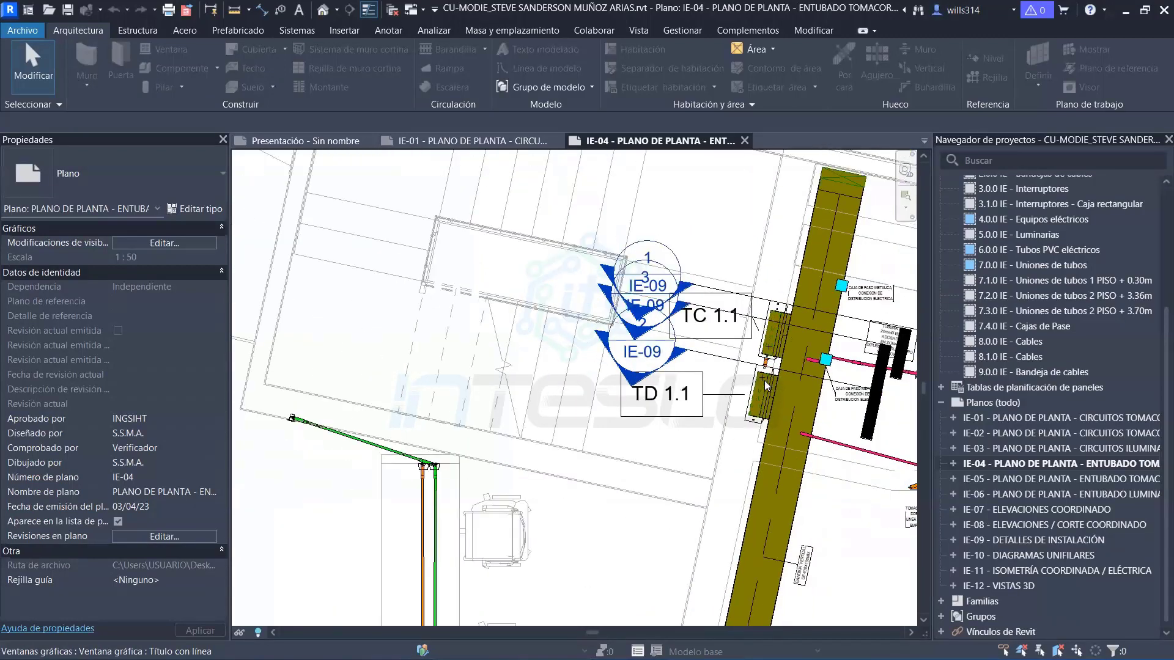
scroll(765, 381, "down", 4)
middle_click_drag(758, 306, 659, 246)
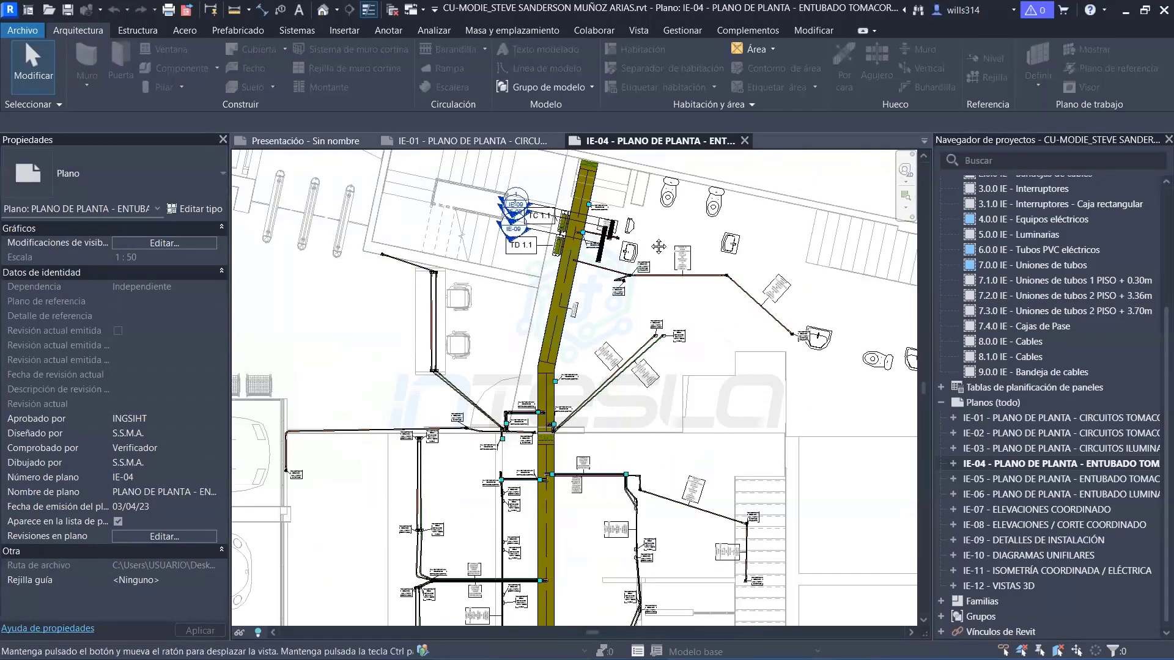
middle_click_drag(654, 538, 550, 245)
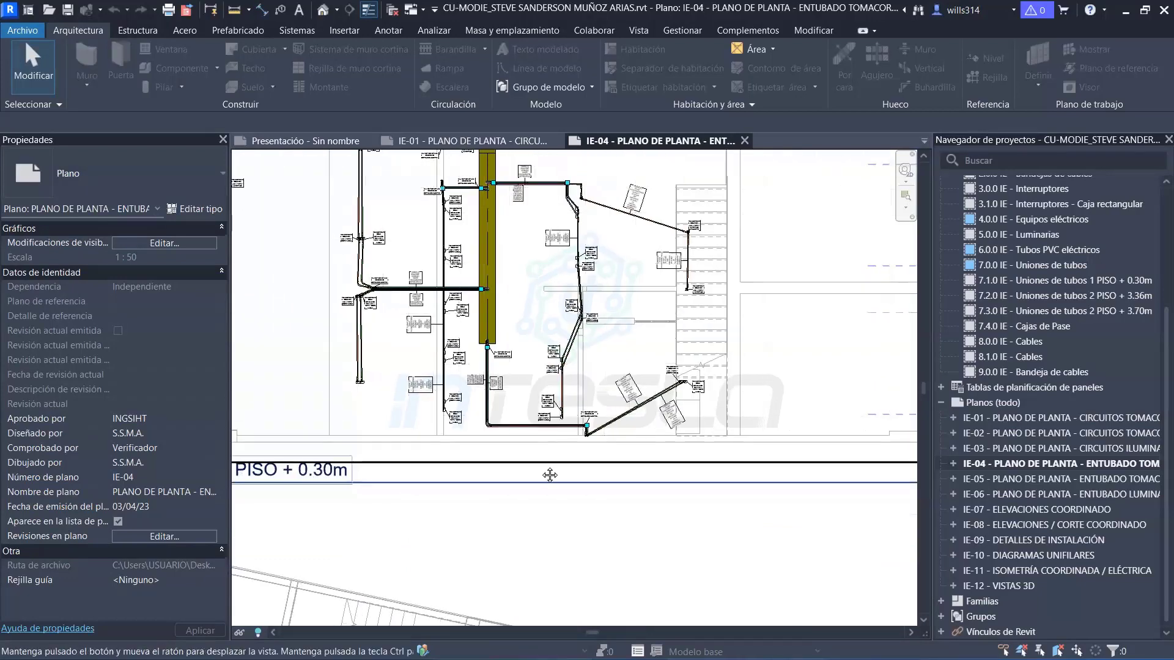
Move to the second conduit plan below, then open the IE-03 lighting-circuit sheet
scroll(545, 474, "down", 2)
scroll(575, 420, "down", 2)
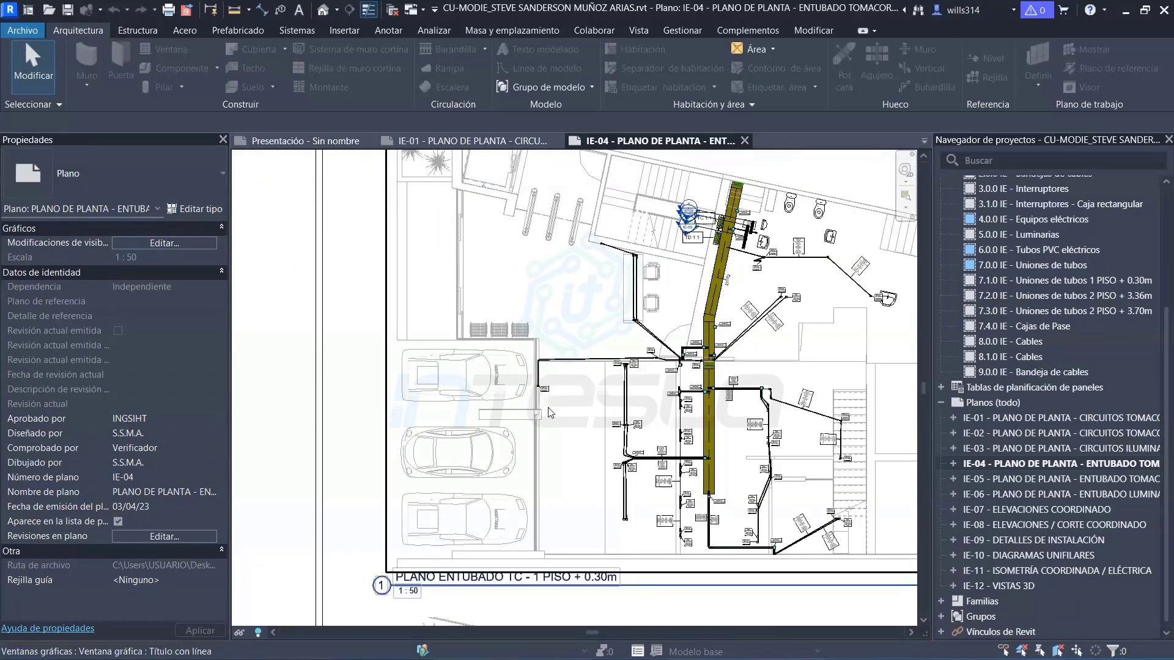
scroll(517, 445, "down", 3)
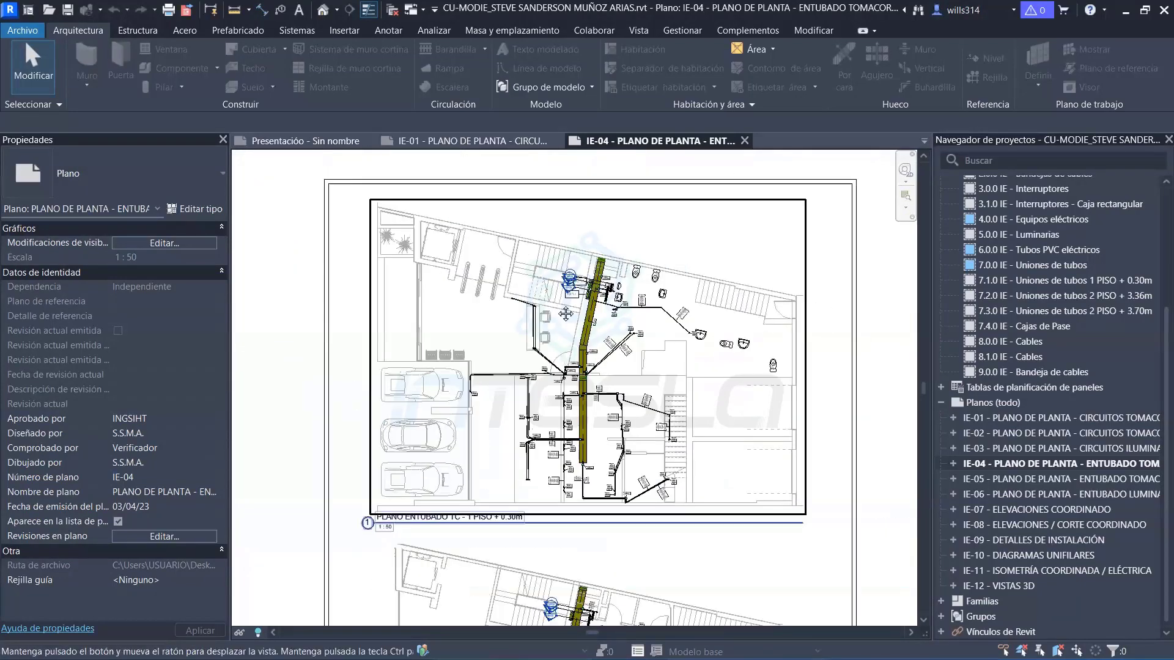
scroll(517, 445, "up", 3)
middle_click_drag(517, 445, 465, 299)
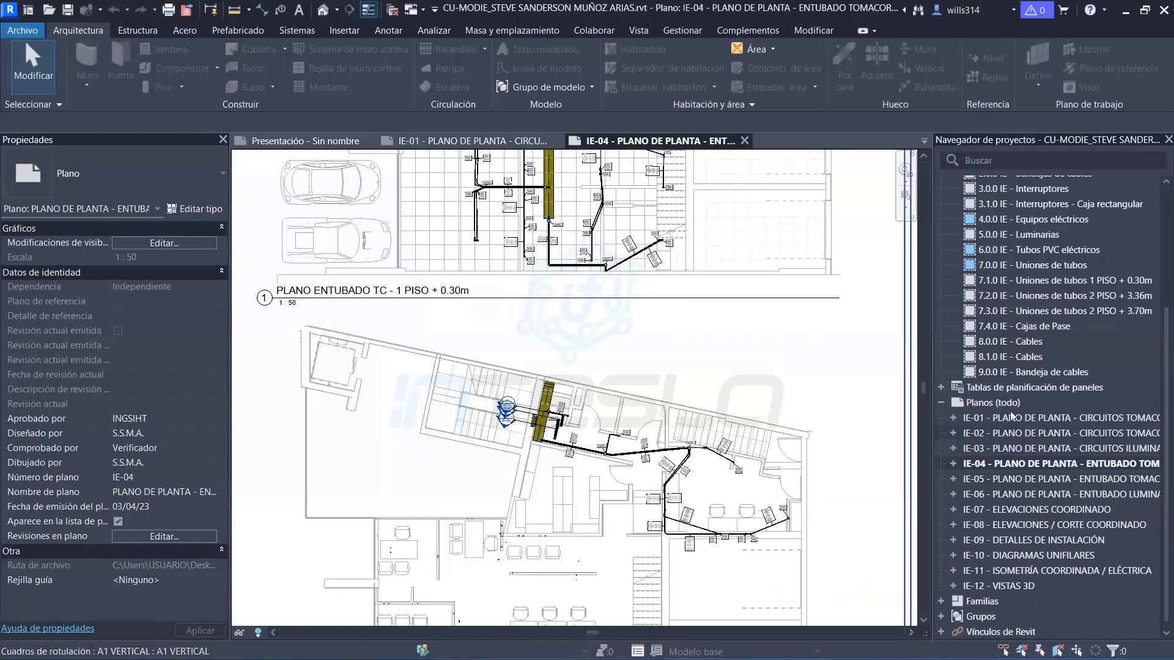
left_click(1061, 451)
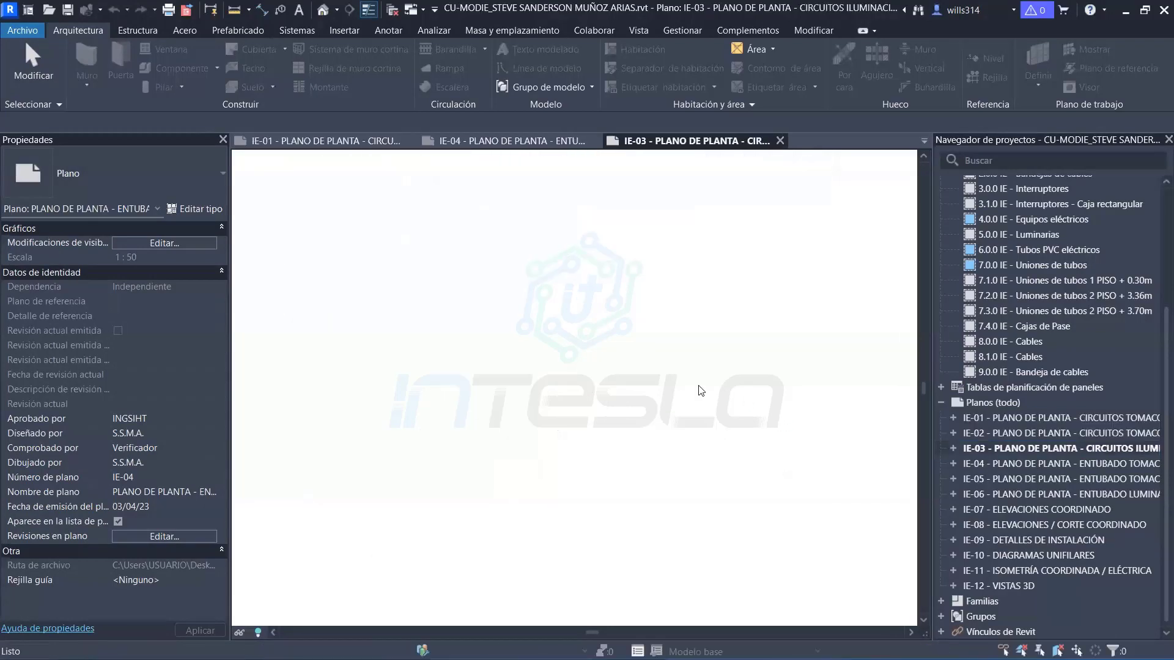
scroll(519, 387, "up", 3)
scroll(519, 387, "up", 2)
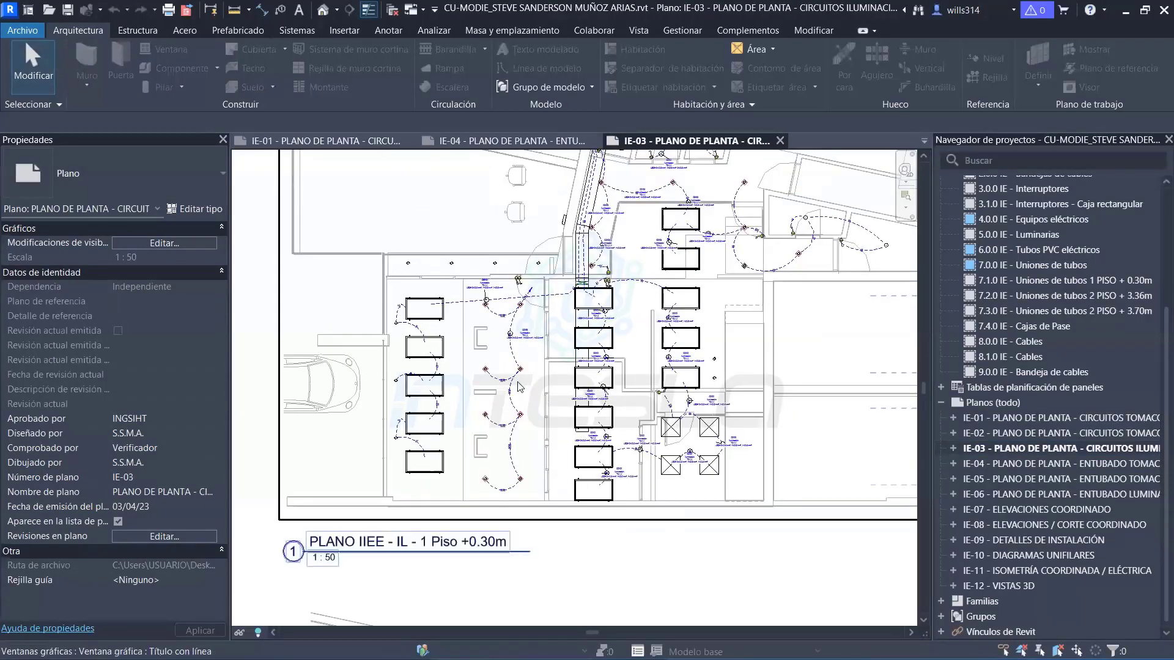
scroll(519, 386, "up", 2)
scroll(514, 391, "up", 1)
scroll(386, 332, "up", 1)
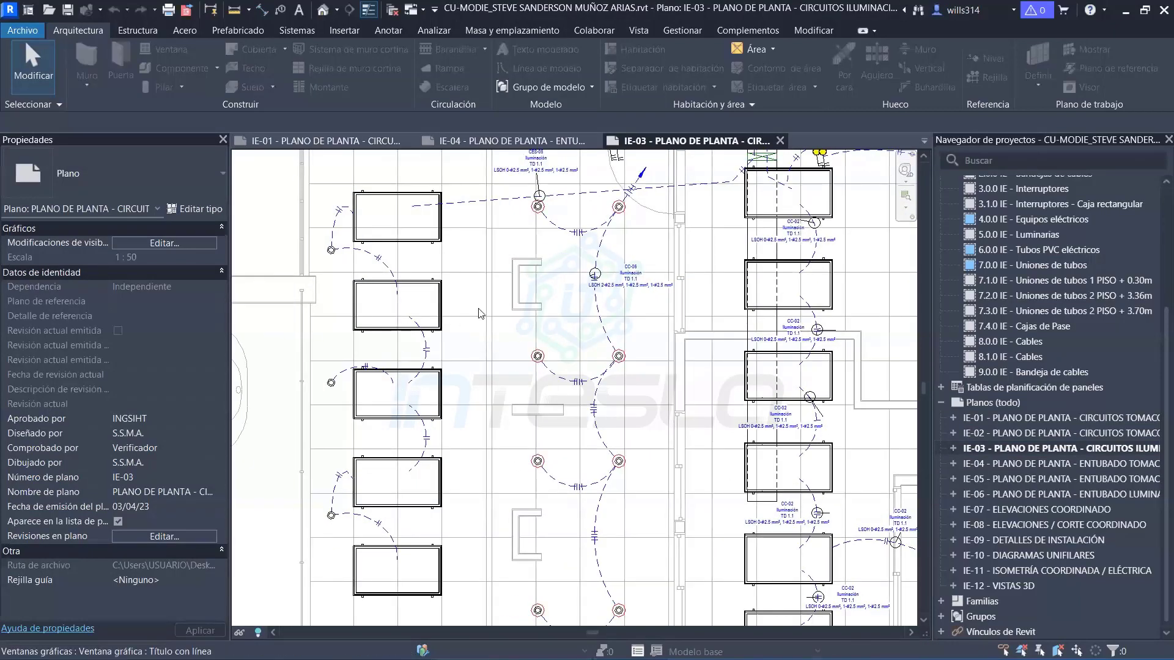
middle_click_drag(480, 314, 532, 404)
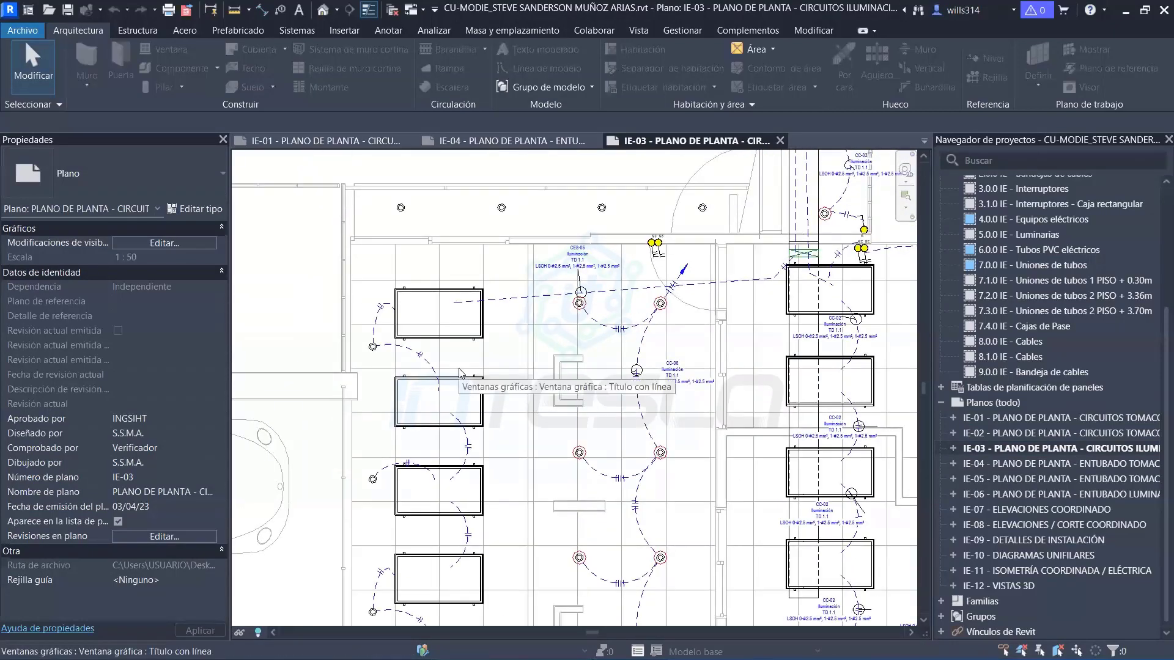
mouse_move(685, 303)
middle_mouse_down()
mouse_move(567, 424)
mouse_move(520, 324)
middle_mouse_up()
mouse_move(865, 404)
middle_mouse_down()
mouse_move(718, 351)
mouse_move(542, 167)
middle_mouse_up()
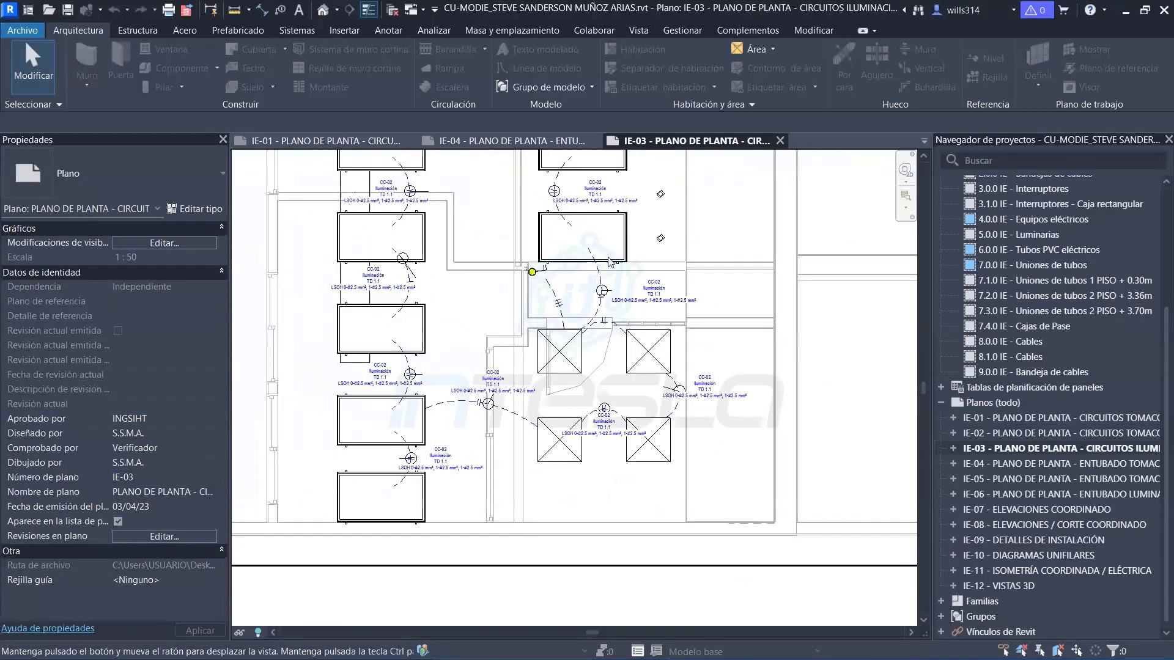
scroll(458, 422, "up", 2)
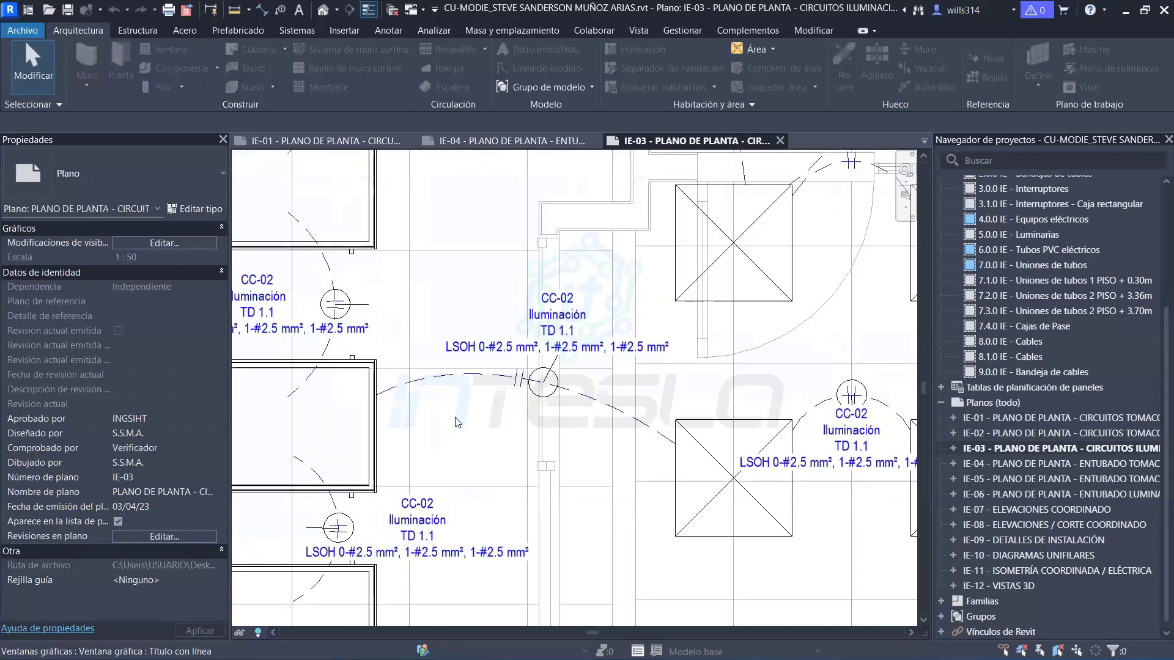
scroll(483, 403, "down", 3)
scroll(489, 398, "down", 2)
middle_click_drag(489, 399, 559, 410)
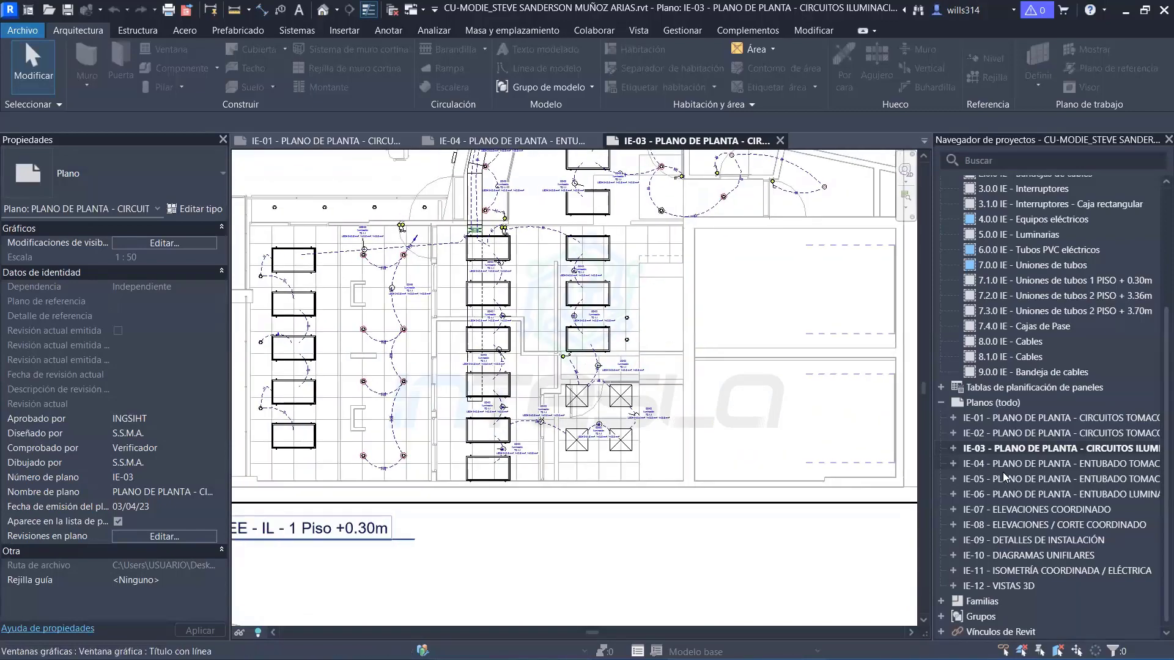
left_click(1017, 536)
Open sheet IE-09 and zoom in on its installation details
double_click(1017, 535)
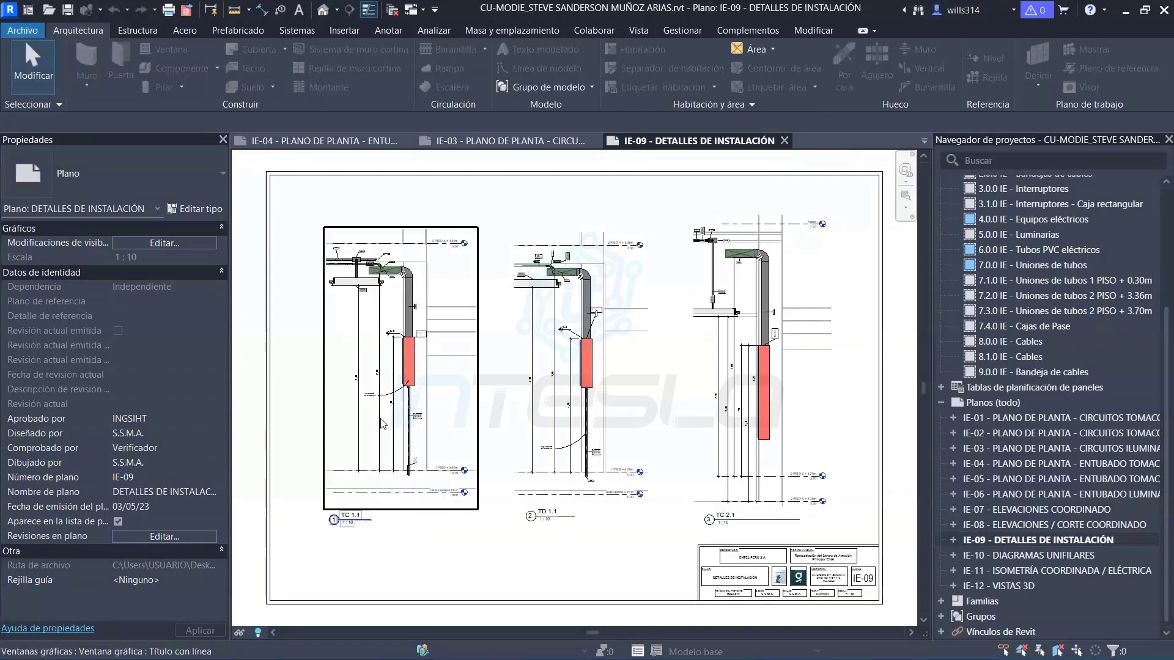
scroll(406, 309, "up", 2)
scroll(365, 221, "up", 3)
scroll(365, 221, "up", 1)
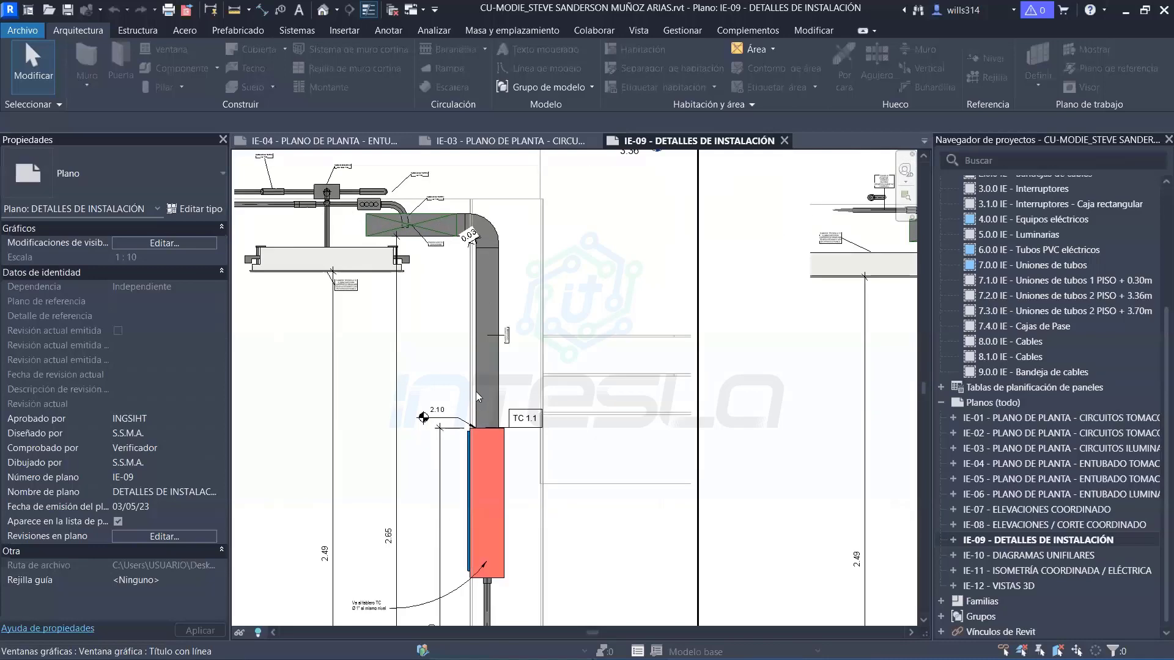
Zoom back out and open sheet IE-10 – DIAGRAMAS UNIFILARES
scroll(476, 392, "down", 1)
scroll(485, 445, "down", 1)
scroll(488, 463, "down", 1)
scroll(447, 383, "down", 1)
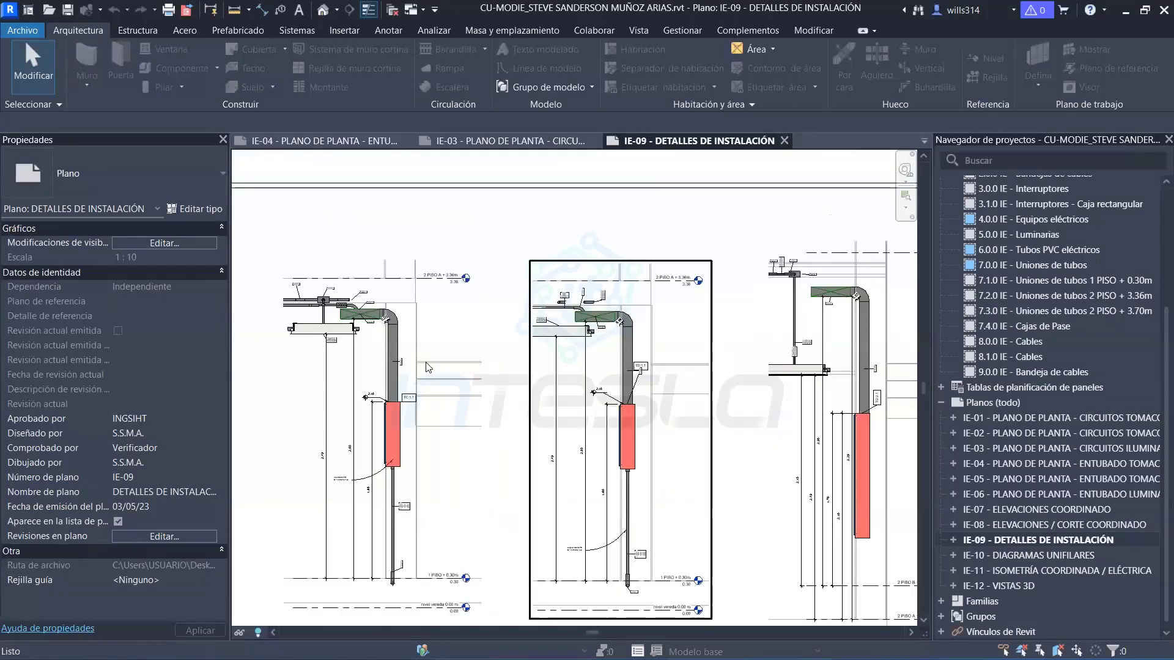
scroll(550, 391, "down", 1)
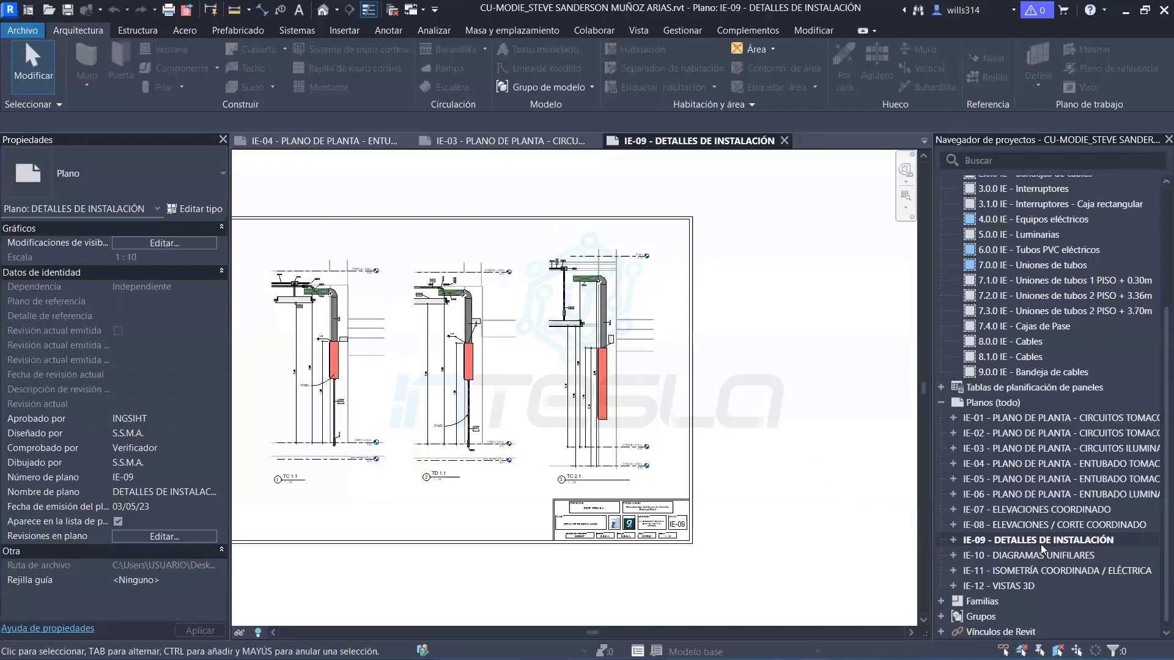
left_click(1059, 556)
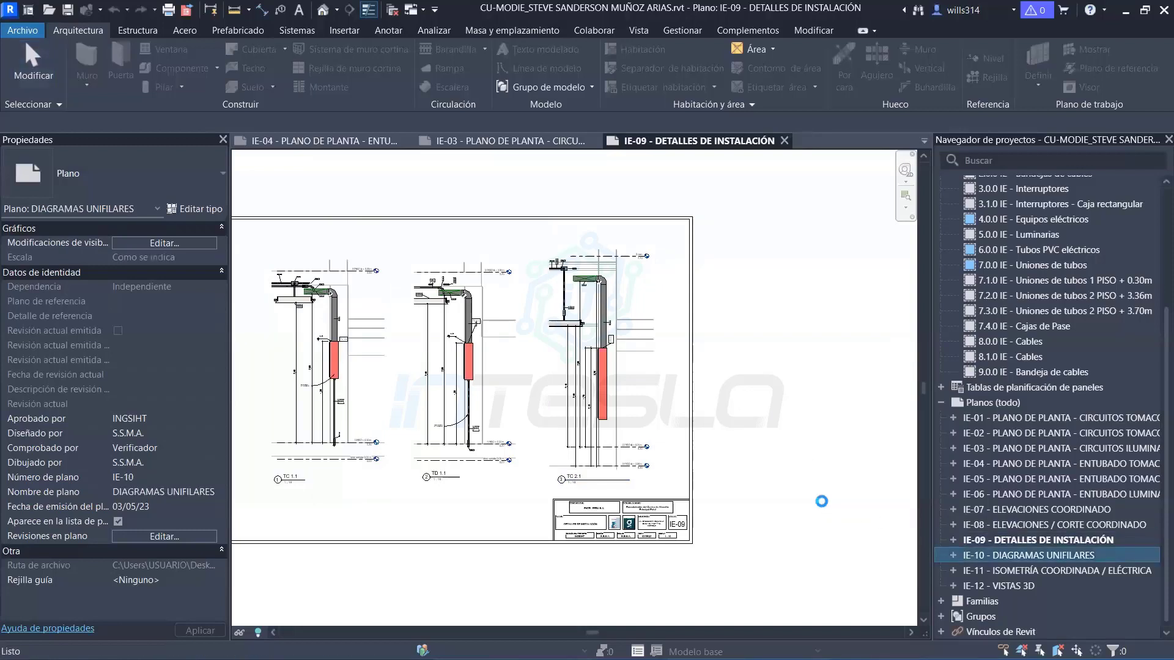
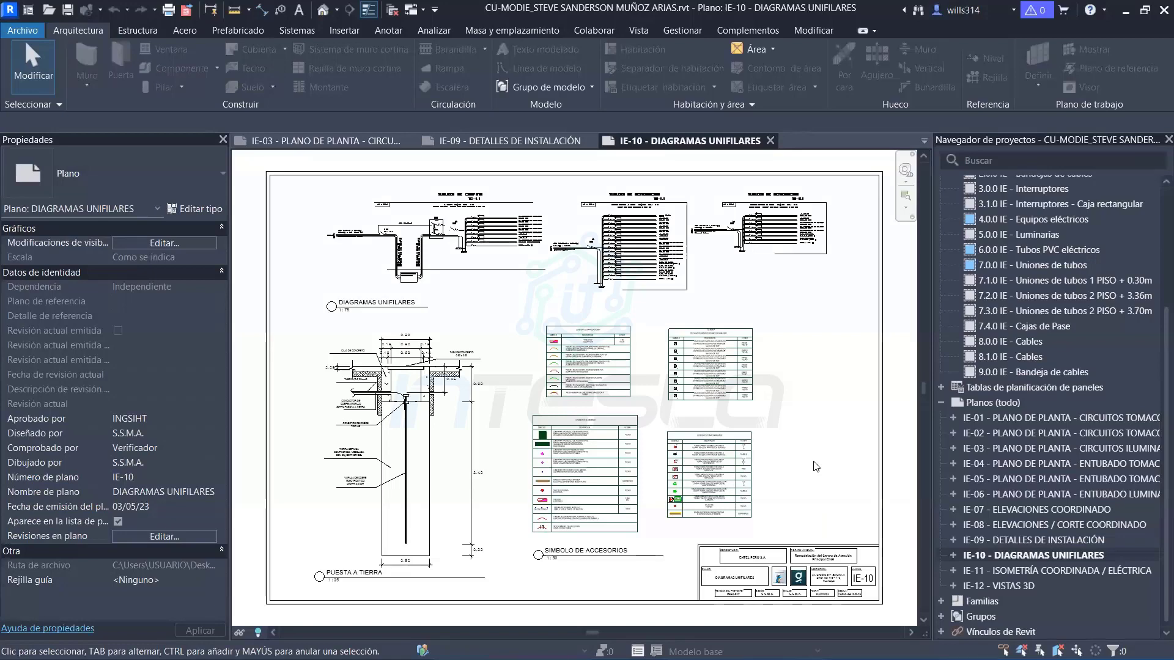
Zoom and pan across the IE-10 single-line diagrams around the TC-1.1 diagram
scroll(476, 310, "up", 5)
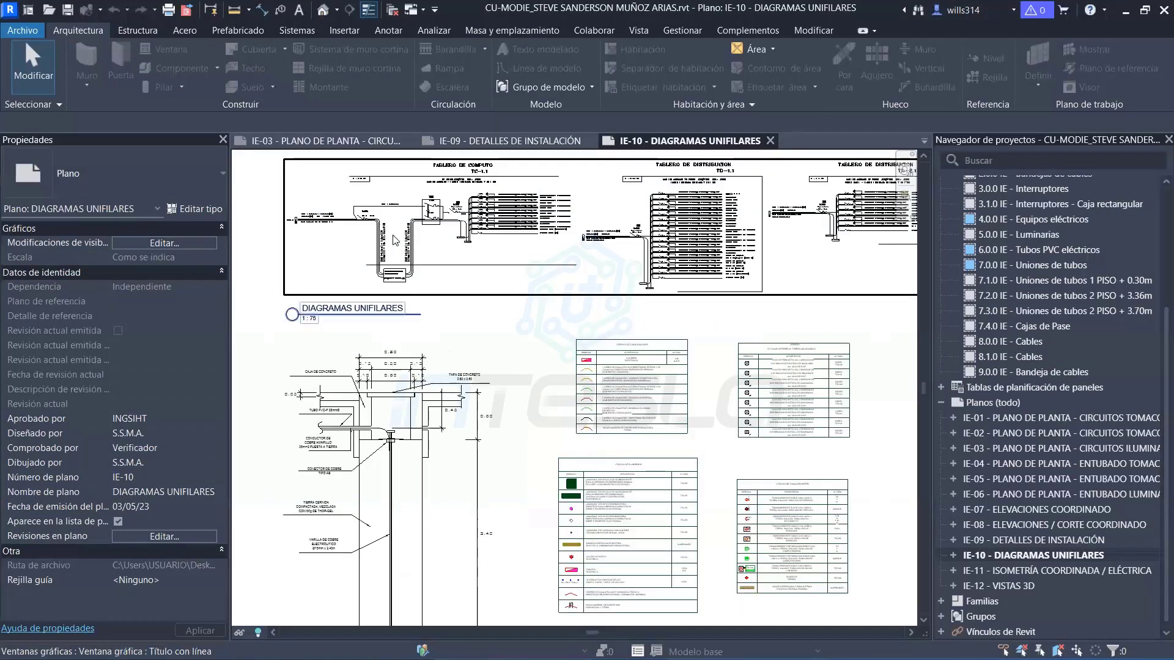
middle_click_drag(571, 427, 549, 421)
scroll(549, 421, "down", 2)
scroll(502, 426, "down", 2)
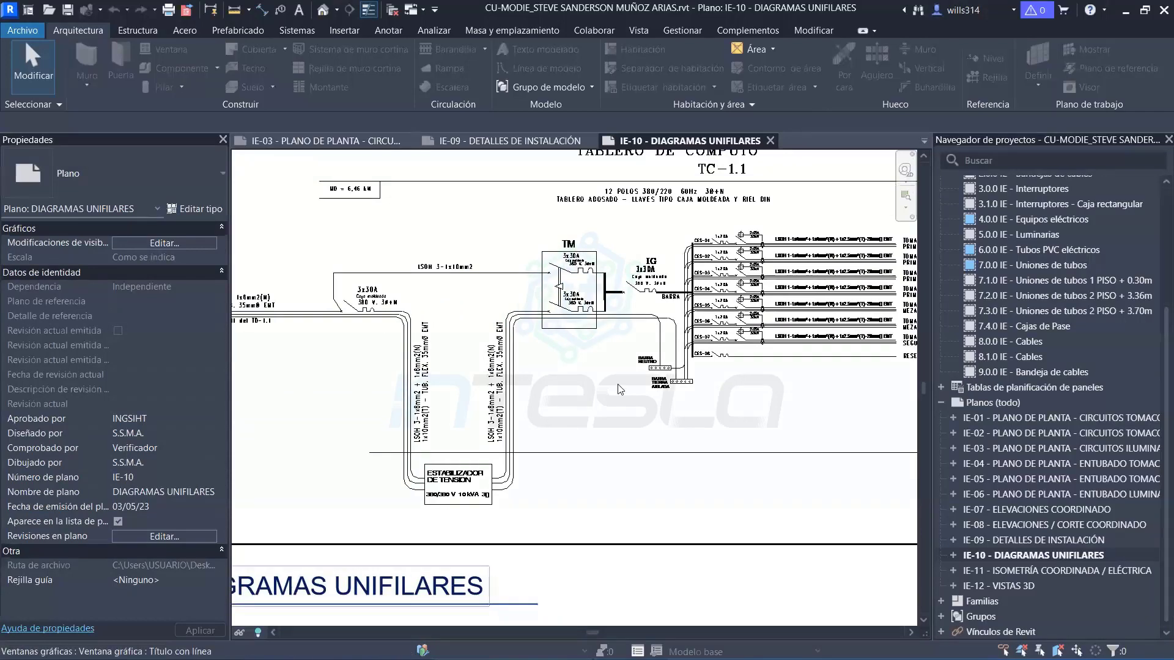
scroll(459, 432, "down", 2)
scroll(418, 437, "down", 1)
scroll(417, 437, "down", 1)
scroll(520, 379, "down", 1)
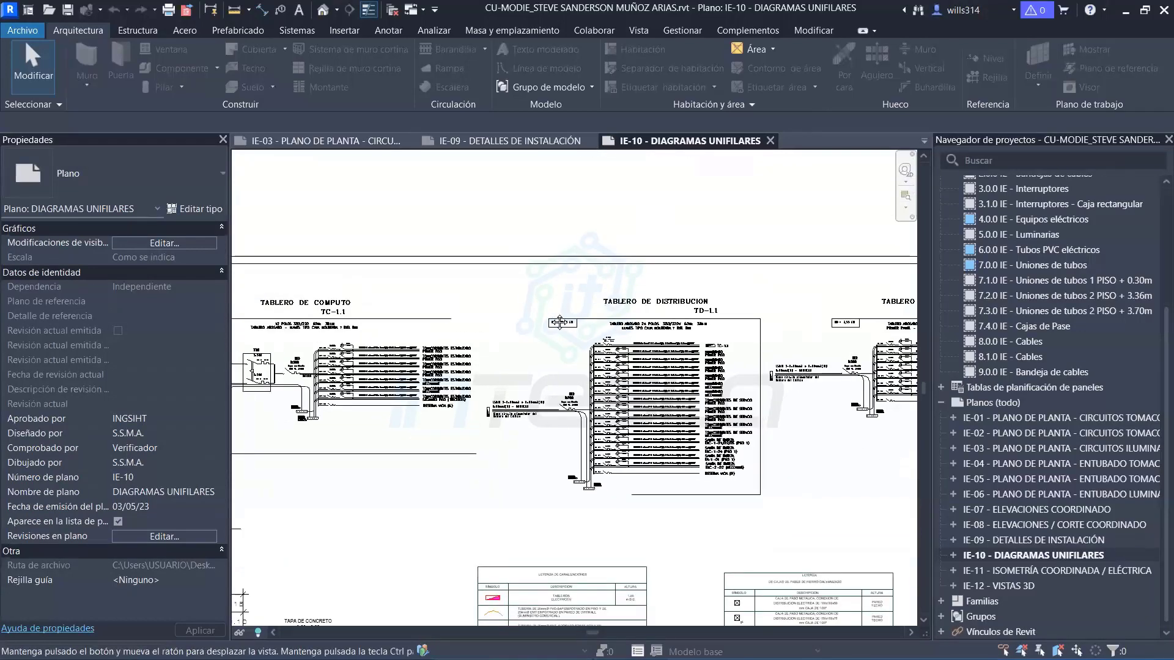
scroll(572, 389, "down", 1)
scroll(596, 337, "down", 1)
scroll(489, 391, "up", 2)
scroll(485, 375, "up", 1)
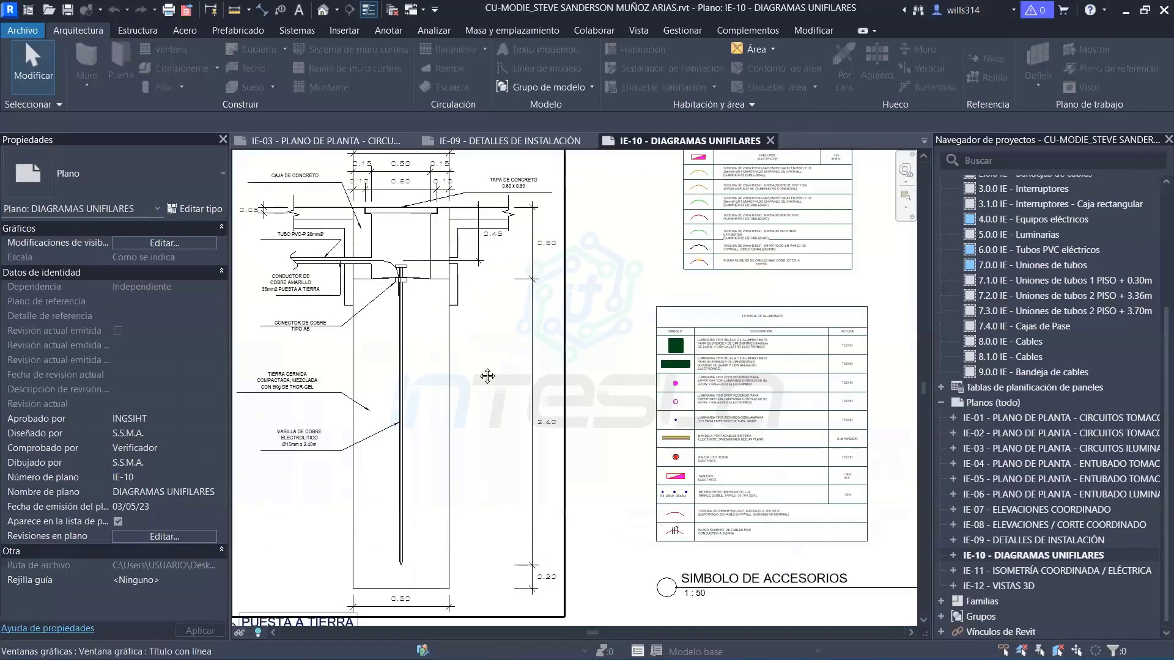
Pan and zoom to the PUESTA A TIERRA grounding detail and nearby legends
middle_click_drag(485, 374, 548, 383)
scroll(549, 384, "up", 3)
scroll(548, 383, "down", 2)
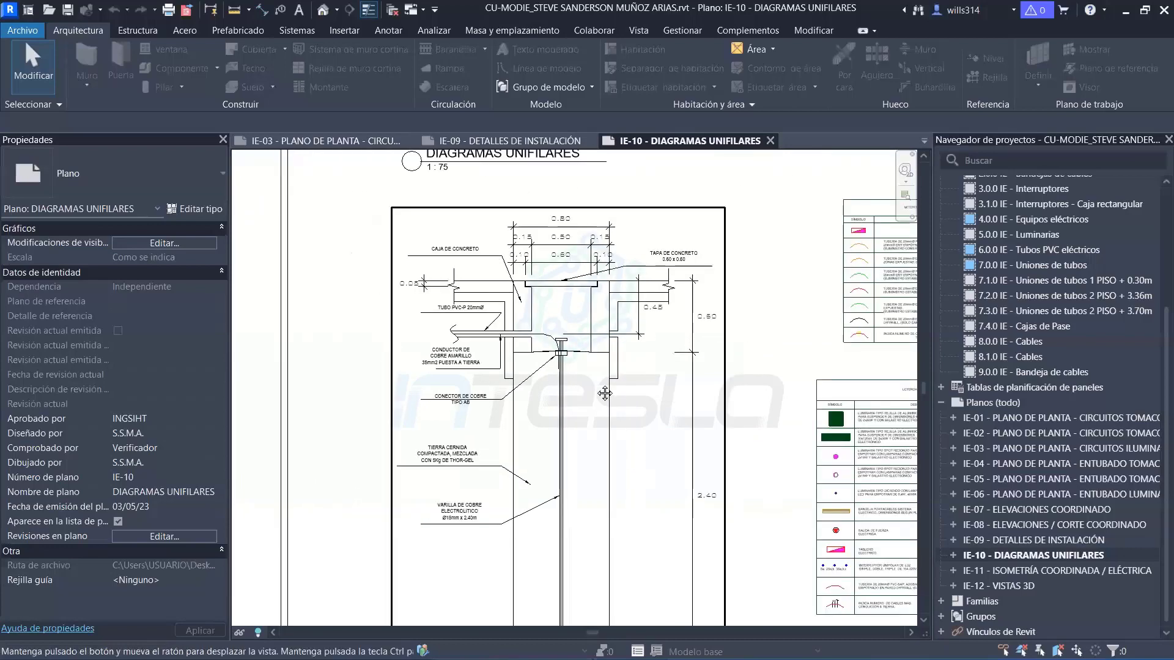
scroll(557, 367, "down", 2)
middle_click_drag(564, 336, 625, 397)
scroll(621, 299, "up", 1)
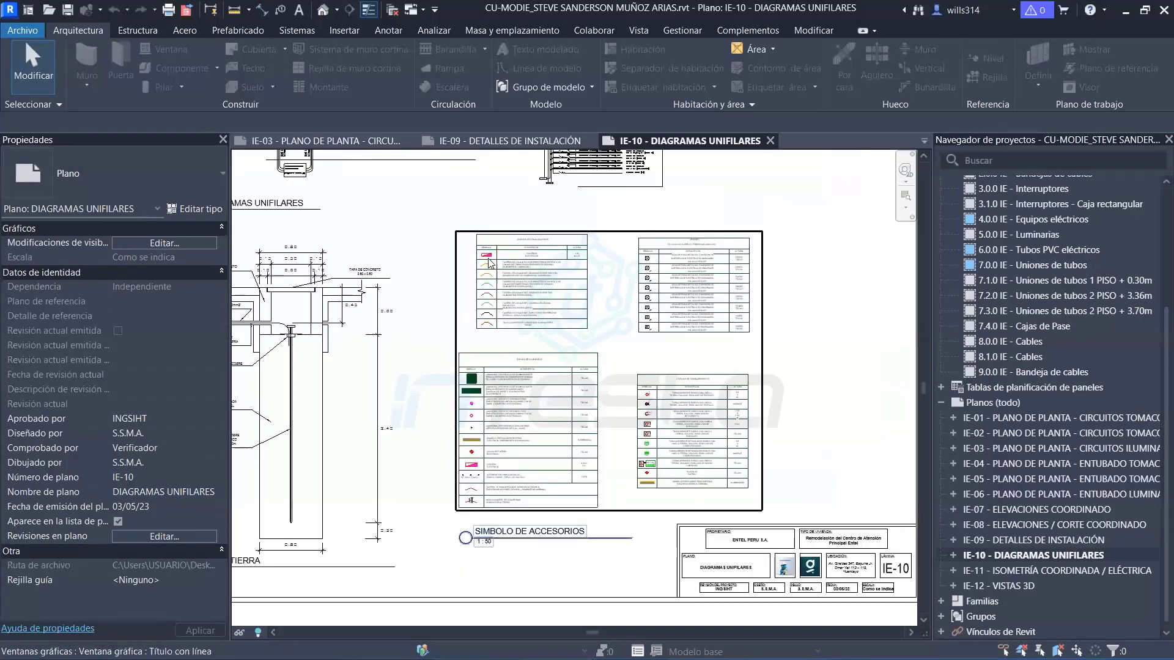
scroll(620, 300, "up", 2)
scroll(621, 299, "up", 2)
scroll(621, 299, "up", 1)
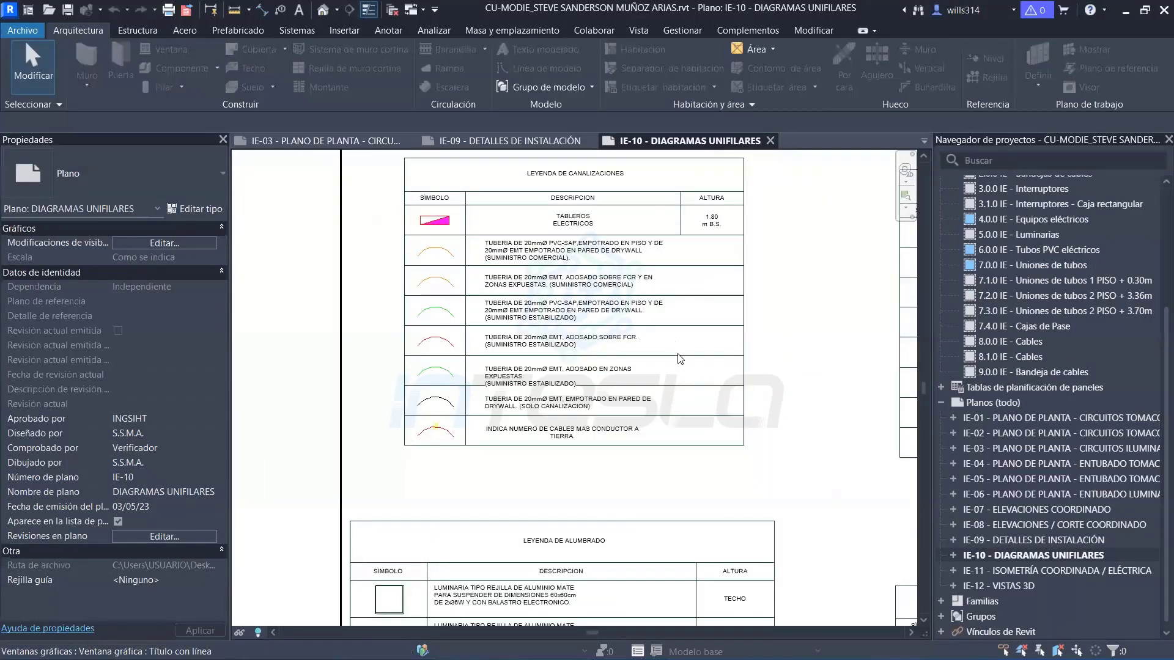
scroll(679, 359, "down", 4)
scroll(615, 340, "up", 1)
scroll(615, 341, "up", 3)
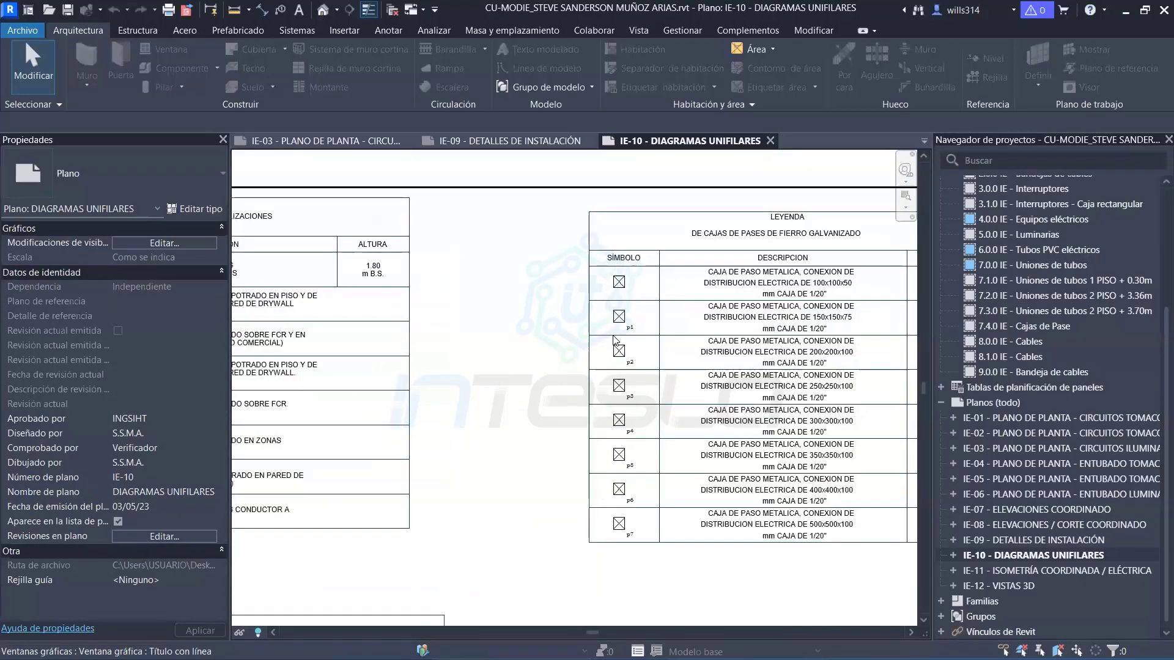
scroll(615, 340, "up", 1)
scroll(461, 379, "up", 1)
scroll(461, 373, "up", 1)
scroll(476, 460, "up", 1)
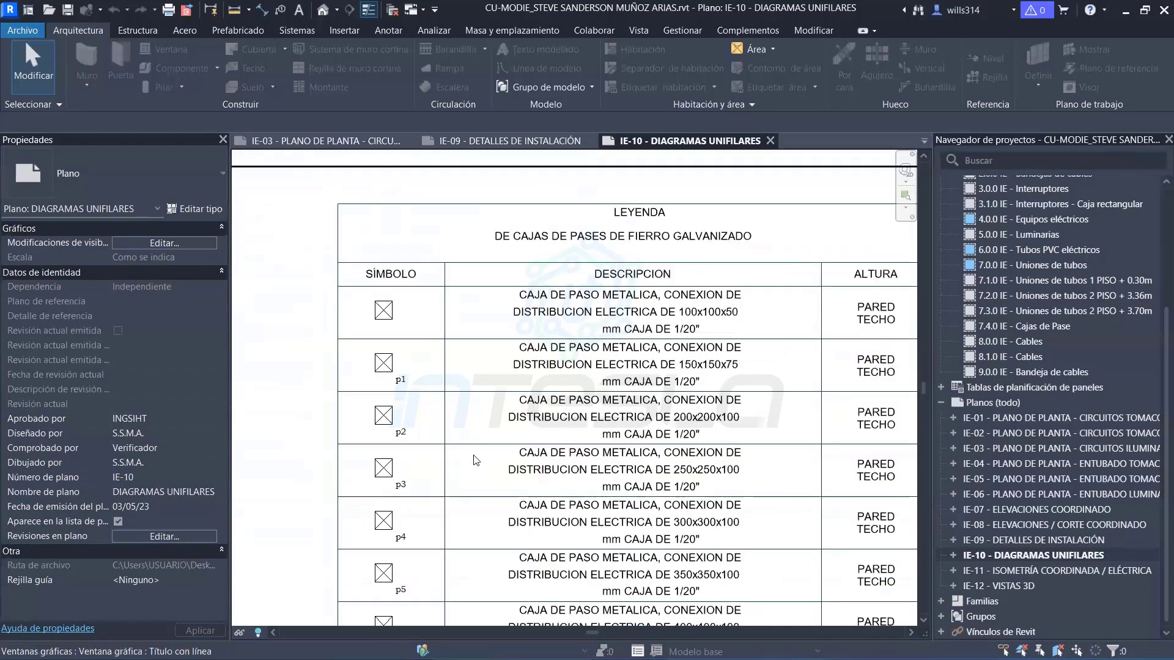
scroll(476, 460, "down", 2)
Move down the sheet to the Leyenda de tomacorrientes table and its ALTURA column
middle_click_drag(624, 493, 624, 231)
scroll(647, 457, "up", 1)
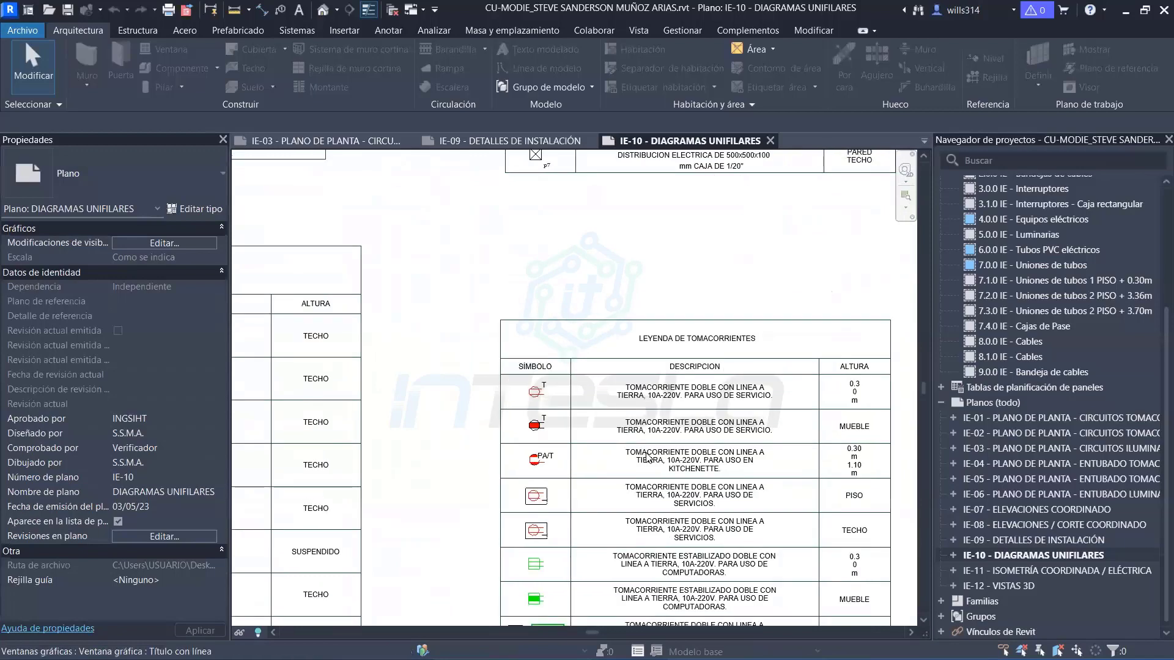
scroll(647, 458, "up", 1)
scroll(647, 458, "up", 1)
middle_click_drag(647, 458, 641, 231)
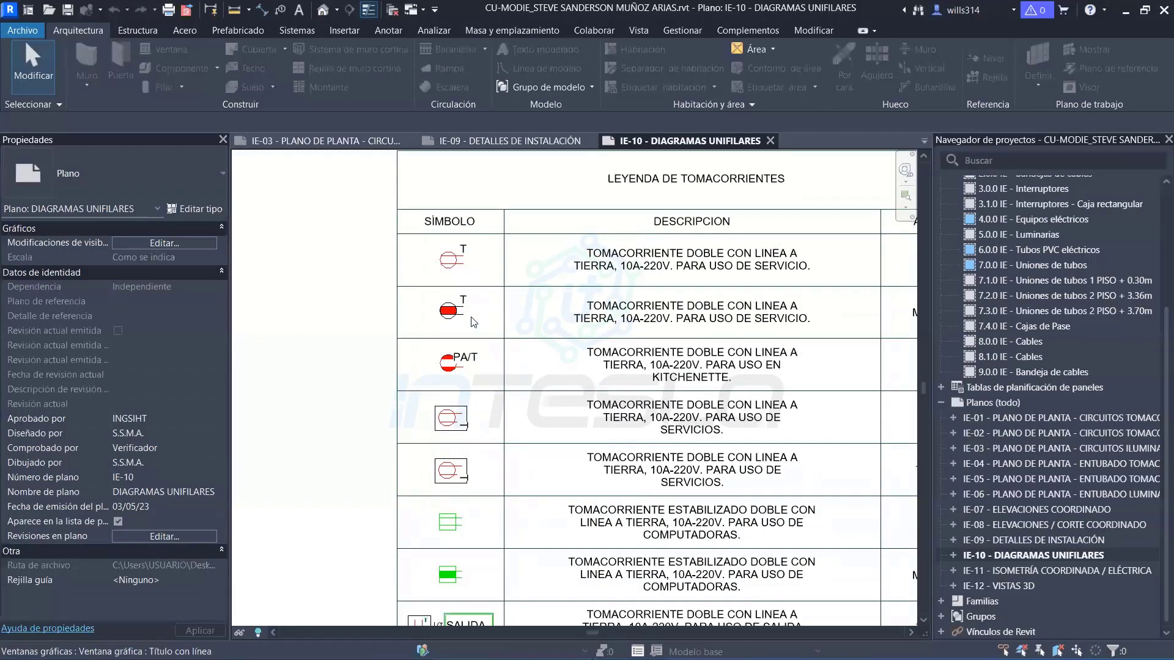
scroll(519, 451, "down", 1)
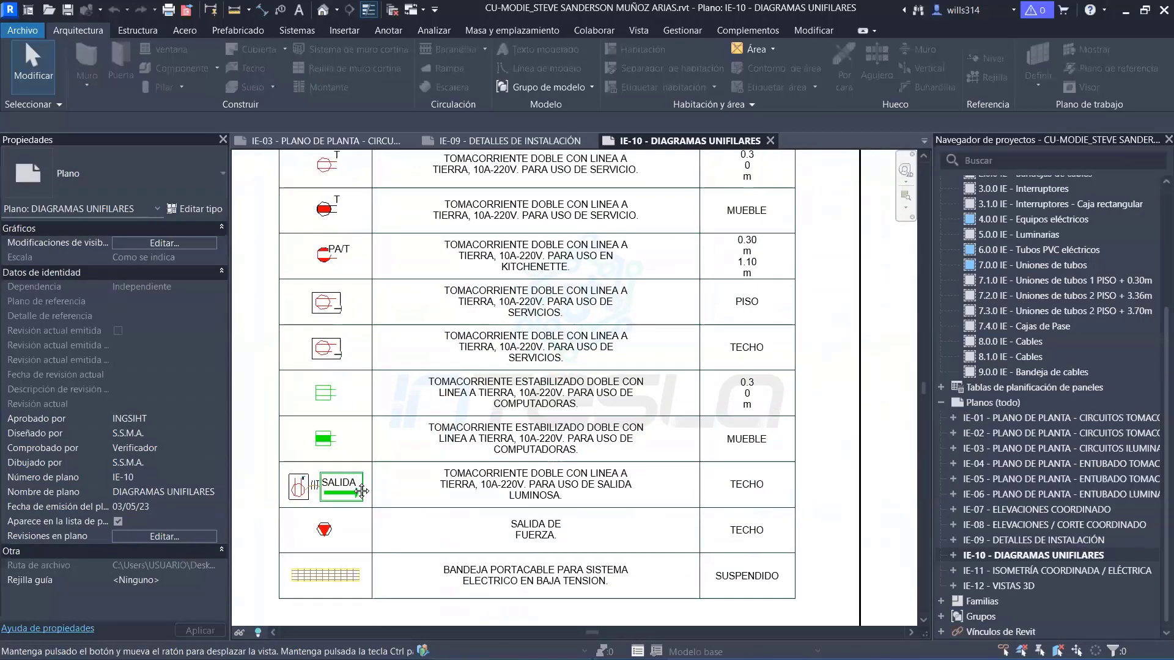
middle_click_drag(893, 199, 802, 401)
mouse_move(279, 300)
middle_mouse_down()
mouse_move(743, 292)
mouse_move(613, 251)
middle_mouse_up()
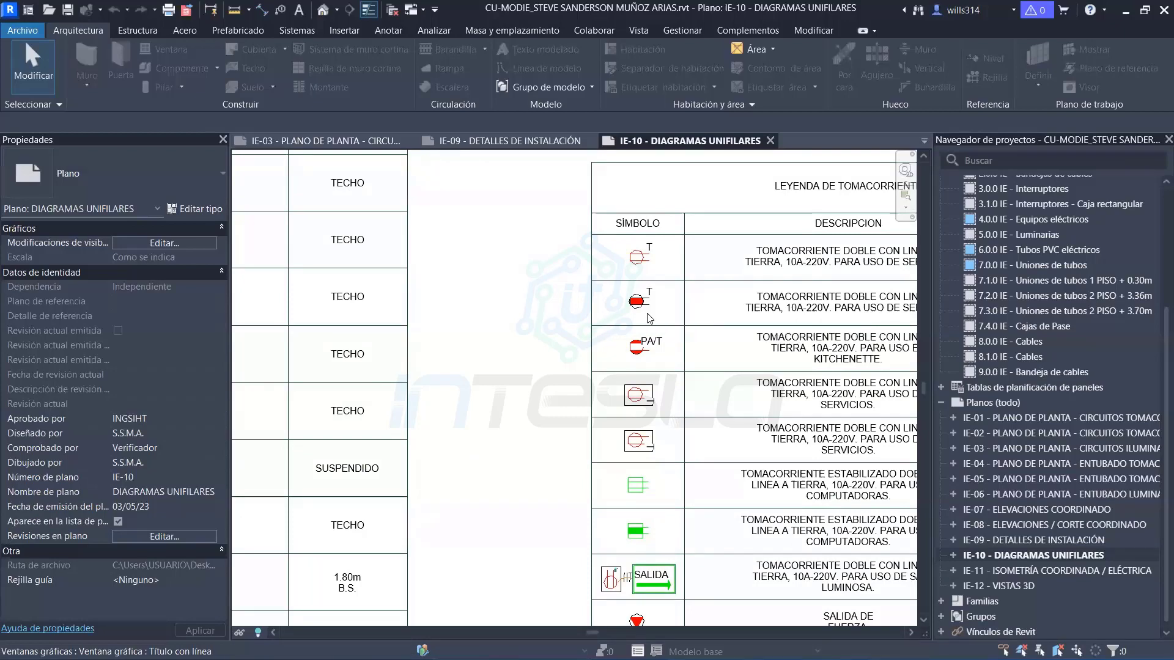
Zoom in on the legend's SÍMBOLO column to read the T, filled T, PA/T and boxed symbols
scroll(607, 333, "up", 1)
scroll(607, 333, "up", 1)
scroll(596, 330, "up", 1)
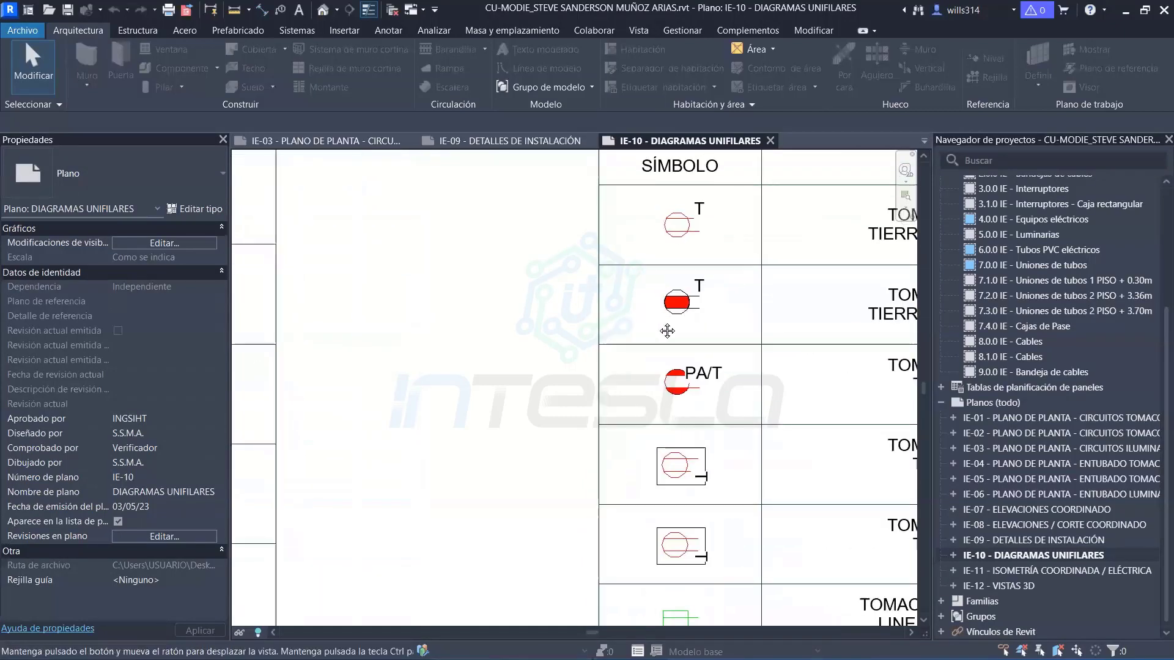
scroll(642, 328, "up", 1)
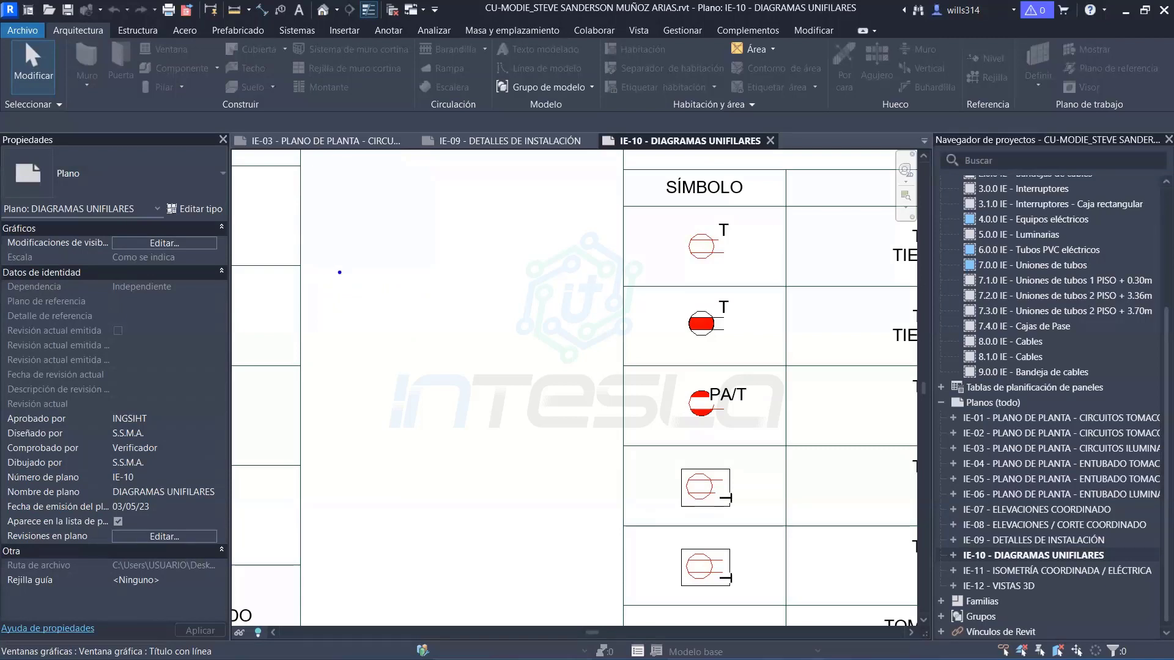
Sketch freehand ellipses, arrows, checkmarks and circles over the outlet symbols and TIE label
left_click_drag(339, 266, 418, 330)
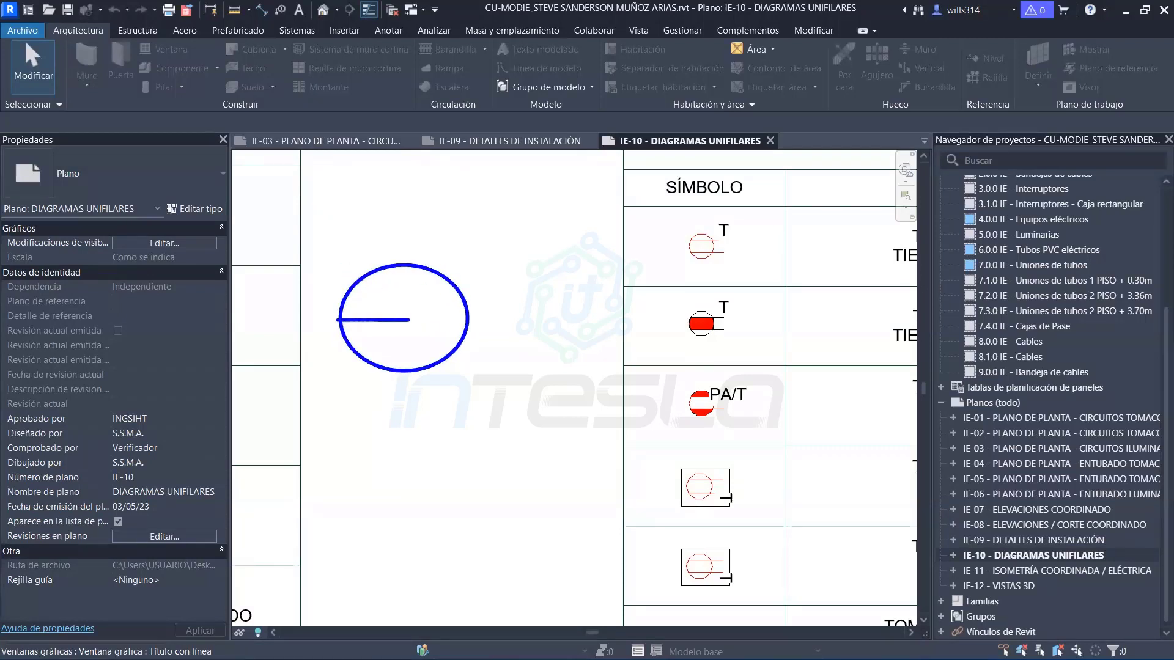
left_click_drag(355, 312, 399, 305)
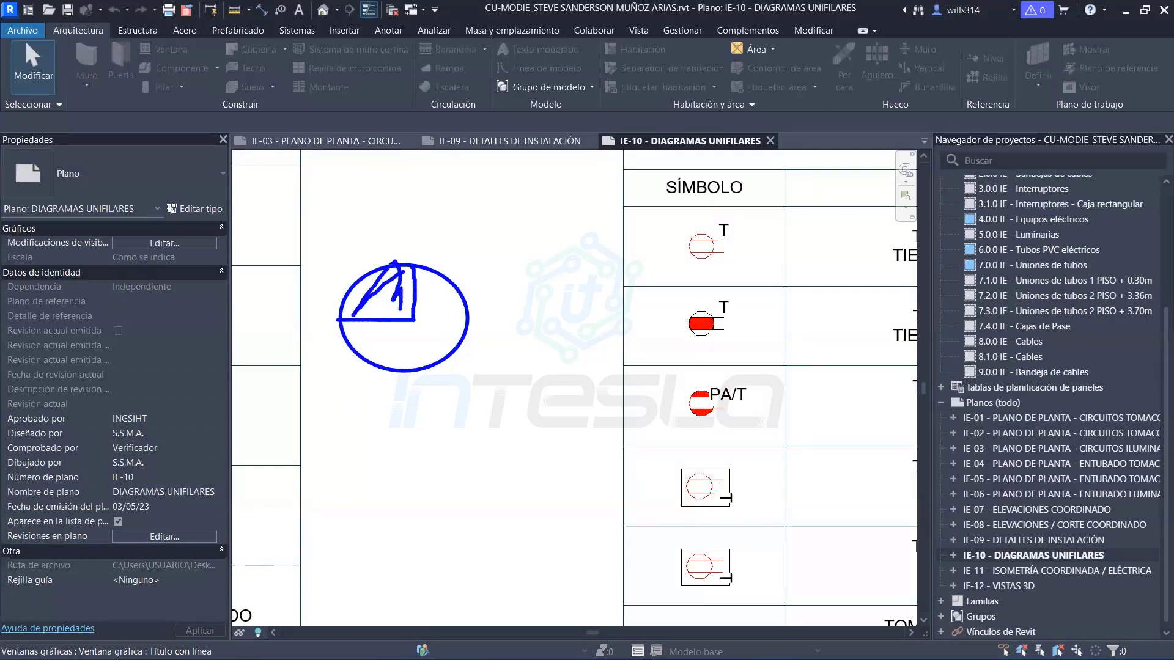
left_click_drag(394, 263, 406, 183)
left_click_drag(438, 266, 452, 193)
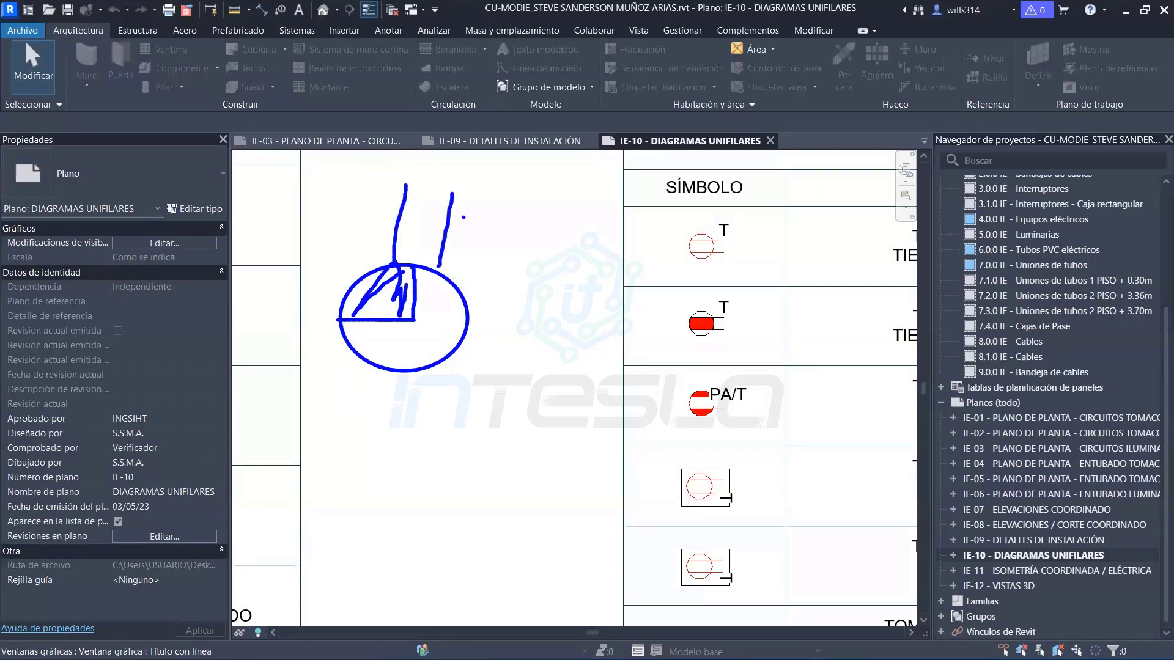
left_click_drag(488, 333, 571, 326)
left_click_drag(876, 311, 862, 288)
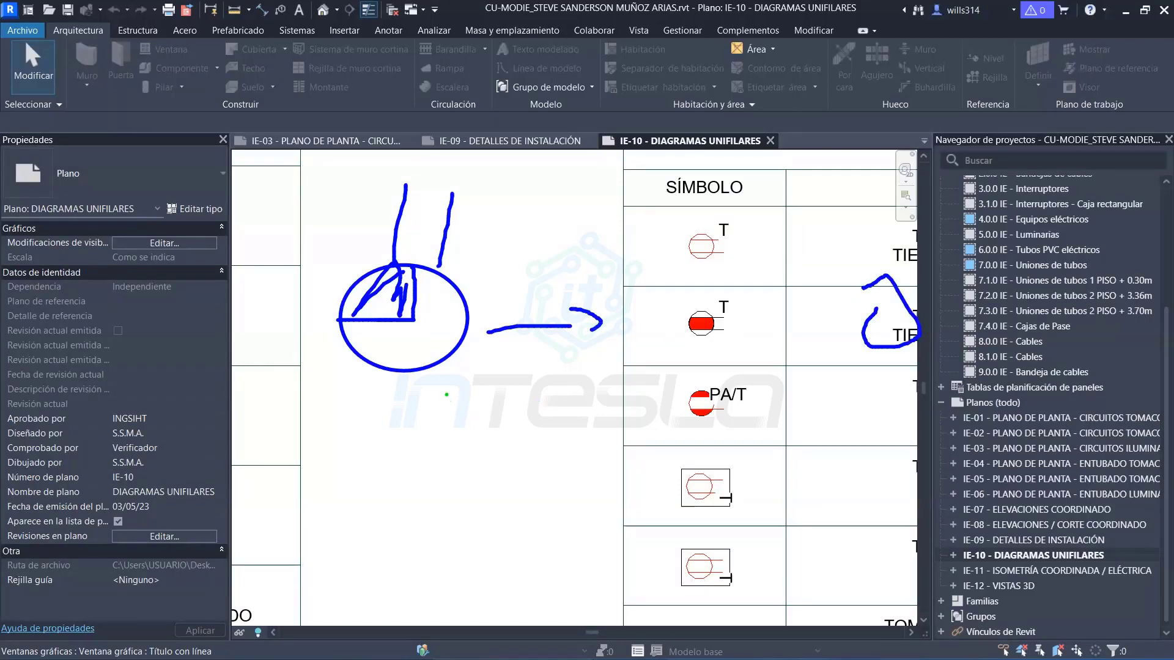
left_click_drag(446, 394, 620, 380)
left_click_drag(482, 285, 514, 217)
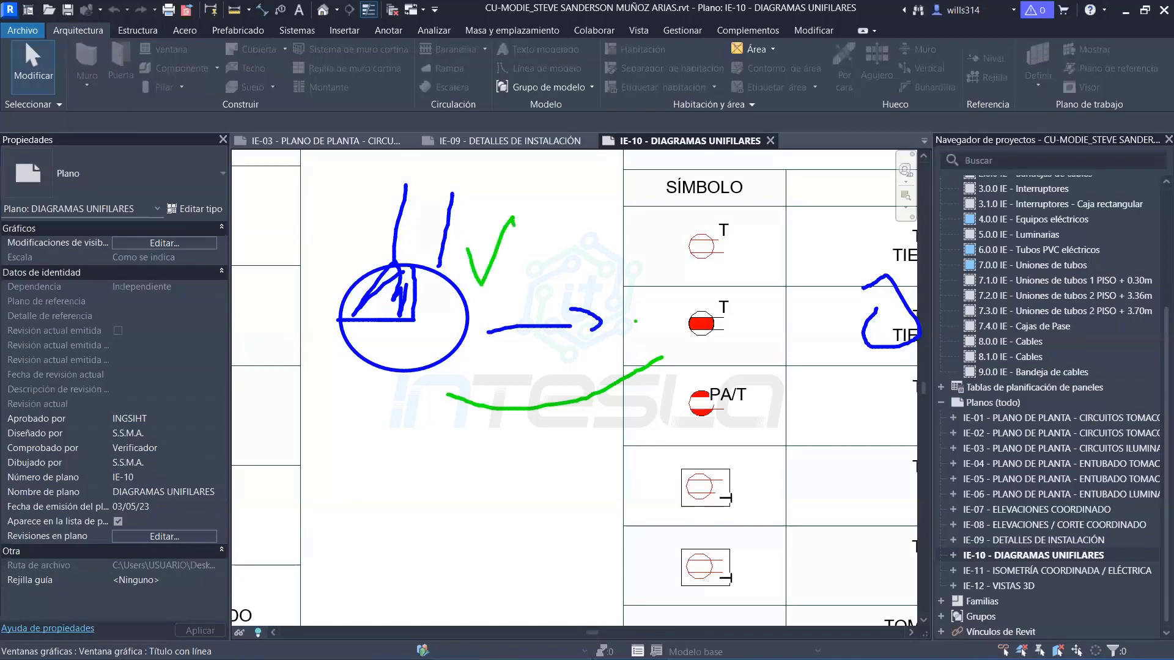
mouse_move(672, 301)
left_mouse_down()
mouse_move(701, 354)
mouse_move(647, 330)
left_mouse_up()
Clear the screen annotations and zoom out to show the full IE-10 sheet and title block
key("Escape")
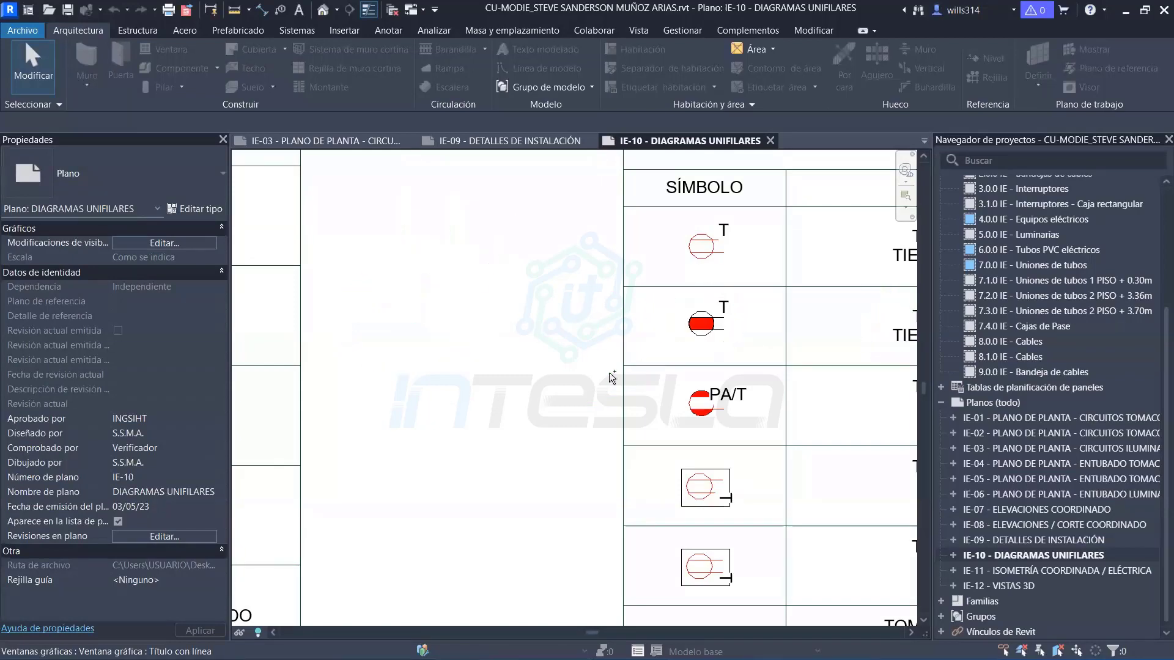
scroll(610, 376, "down", 2)
scroll(609, 370, "down", 2)
scroll(609, 367, "down", 2)
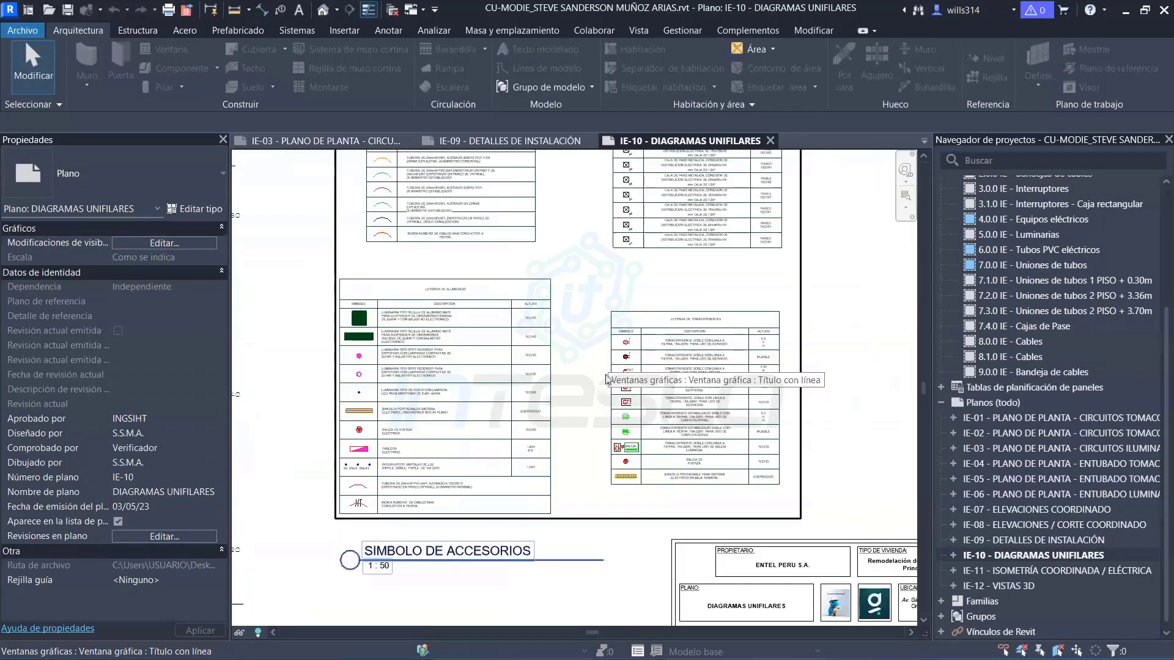
scroll(602, 380, "down", 2)
middle_click_drag(596, 432, 596, 404)
scroll(596, 404, "down", 2)
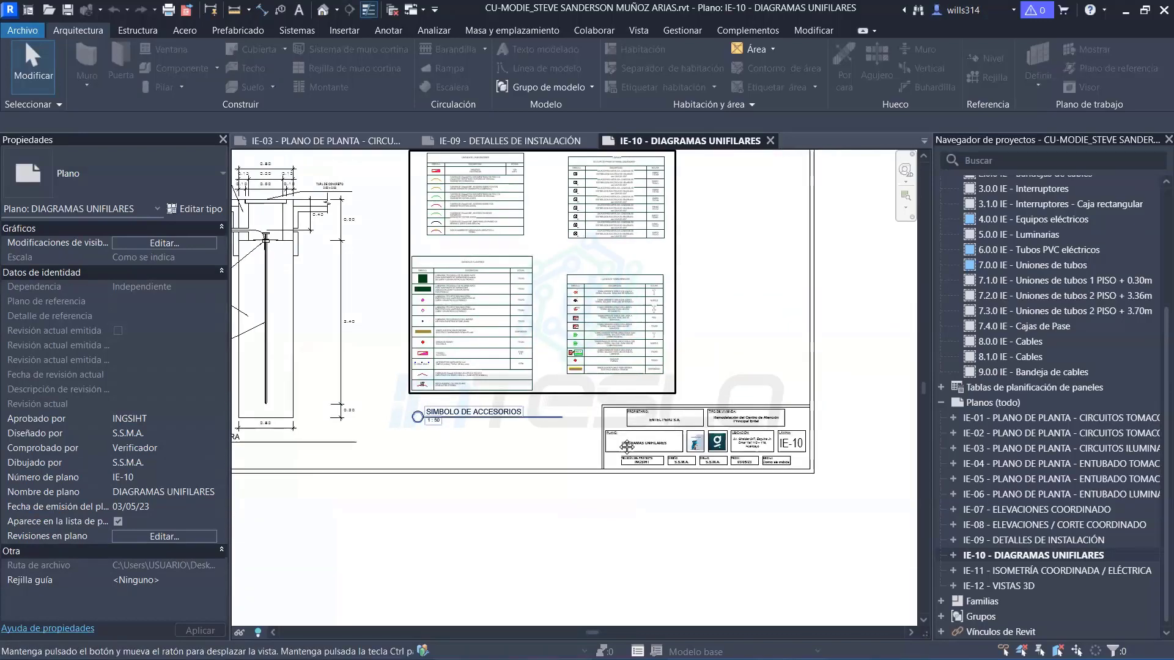
scroll(596, 404, "down", 2)
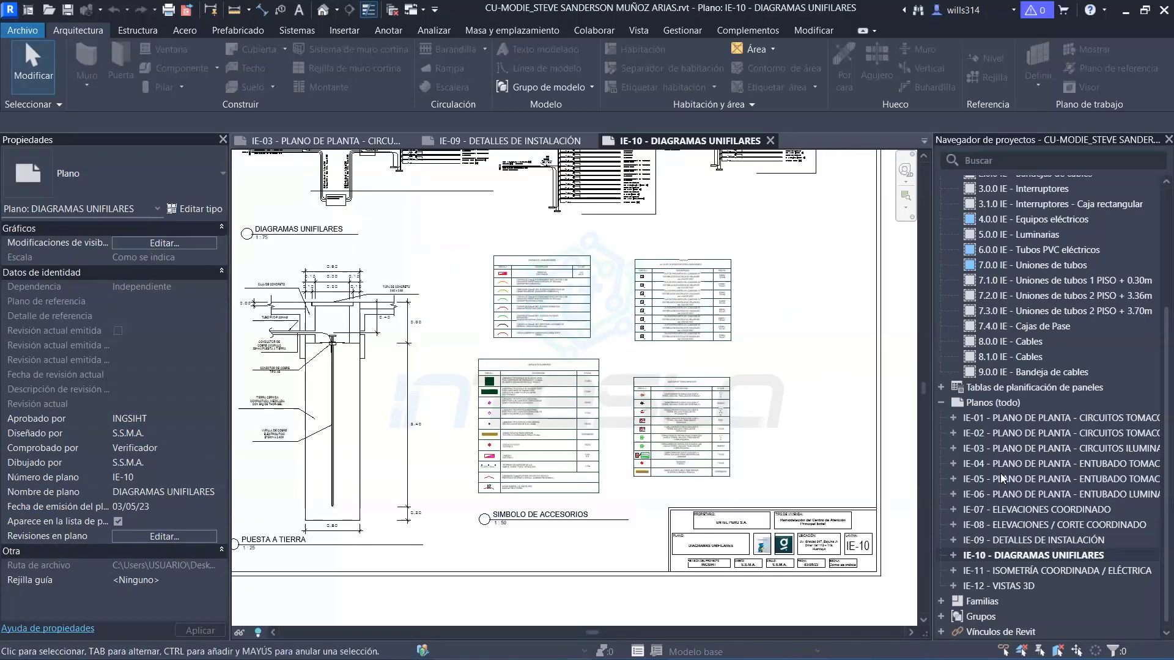
double_click(1061, 570)
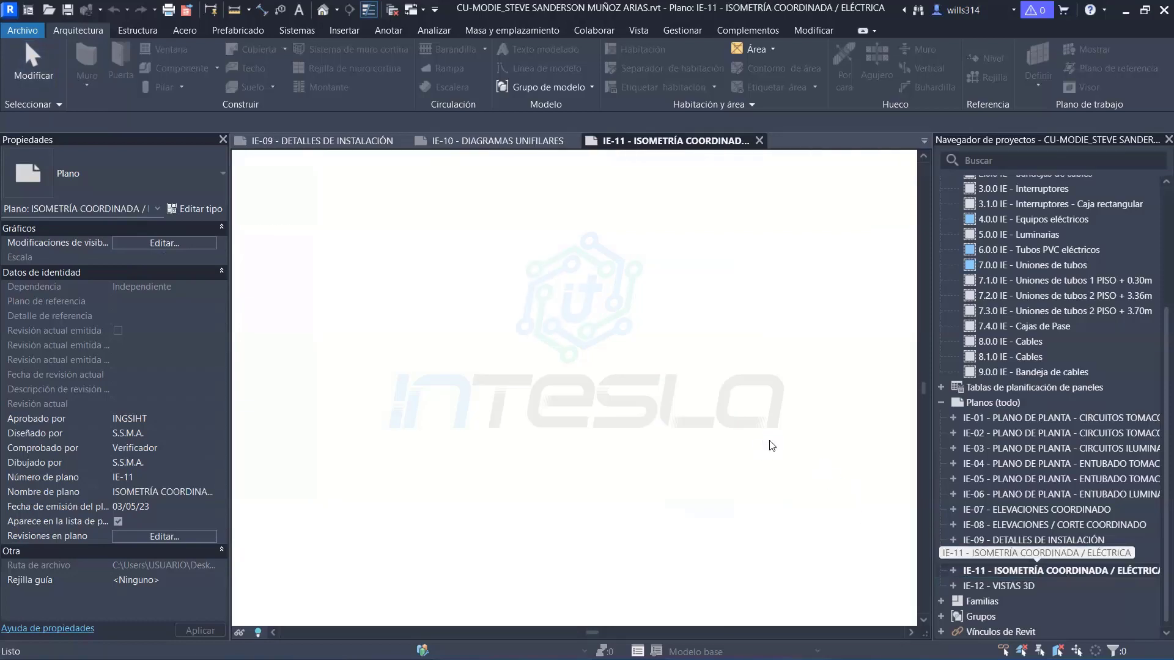
scroll(359, 264, "up", 3)
scroll(360, 264, "up", 3)
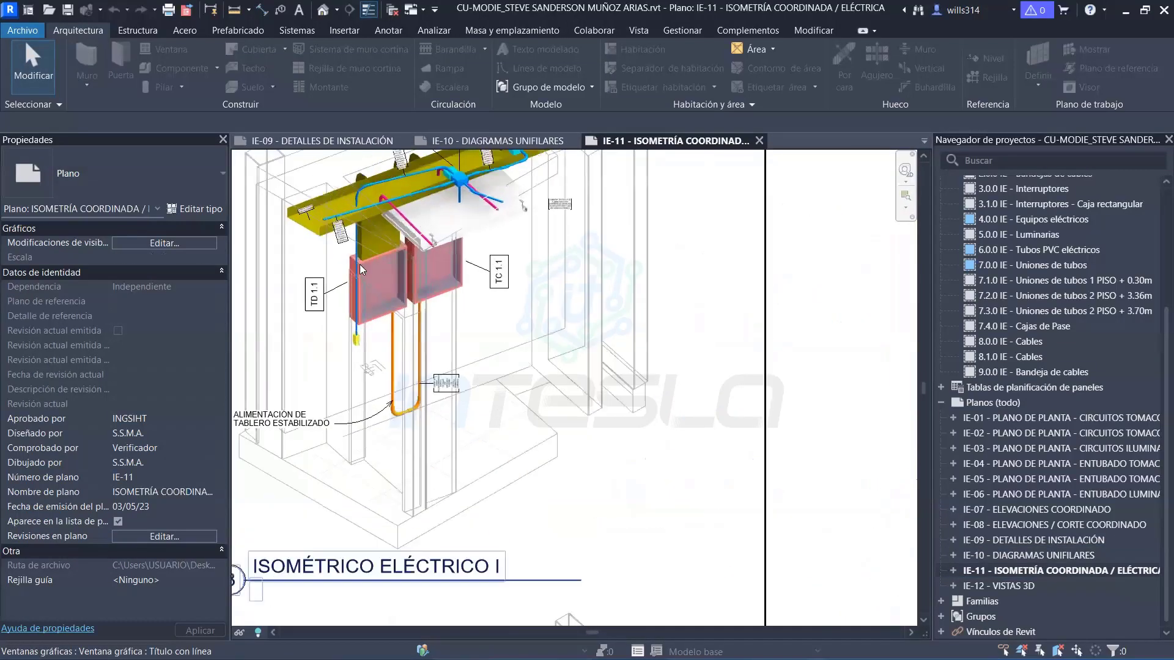
scroll(360, 264, "up", 3)
middle_click_drag(517, 248, 551, 310)
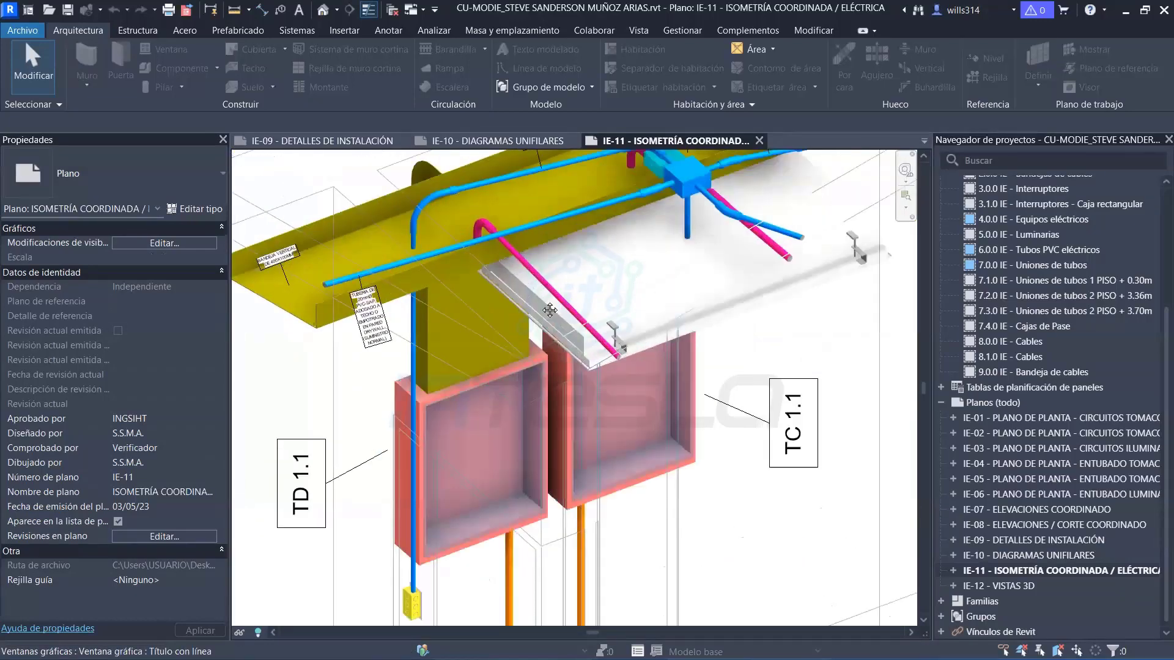
scroll(536, 317, "down", 3)
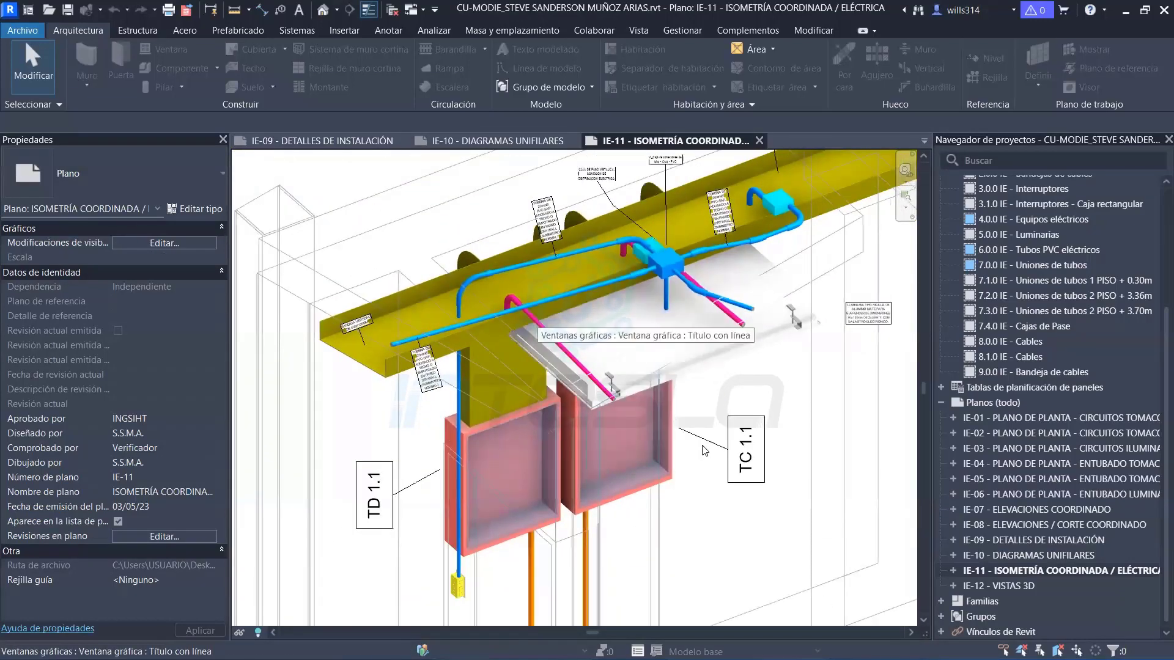
middle_click_drag(705, 451, 633, 428)
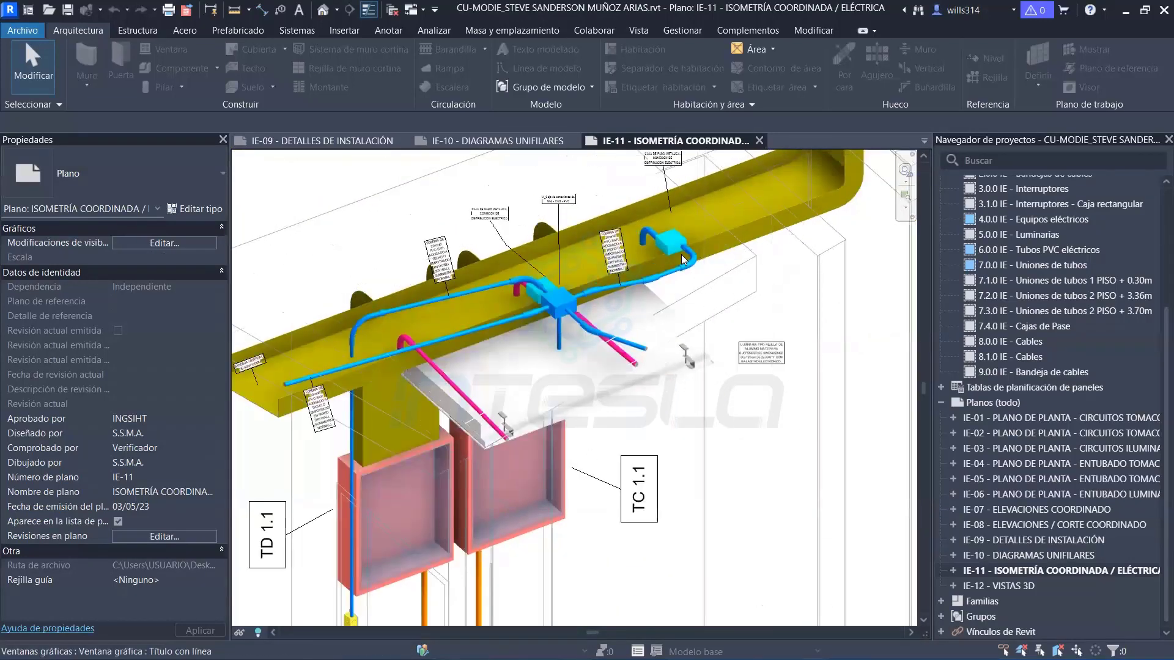
scroll(681, 254, "up", 2)
scroll(667, 237, "up", 2)
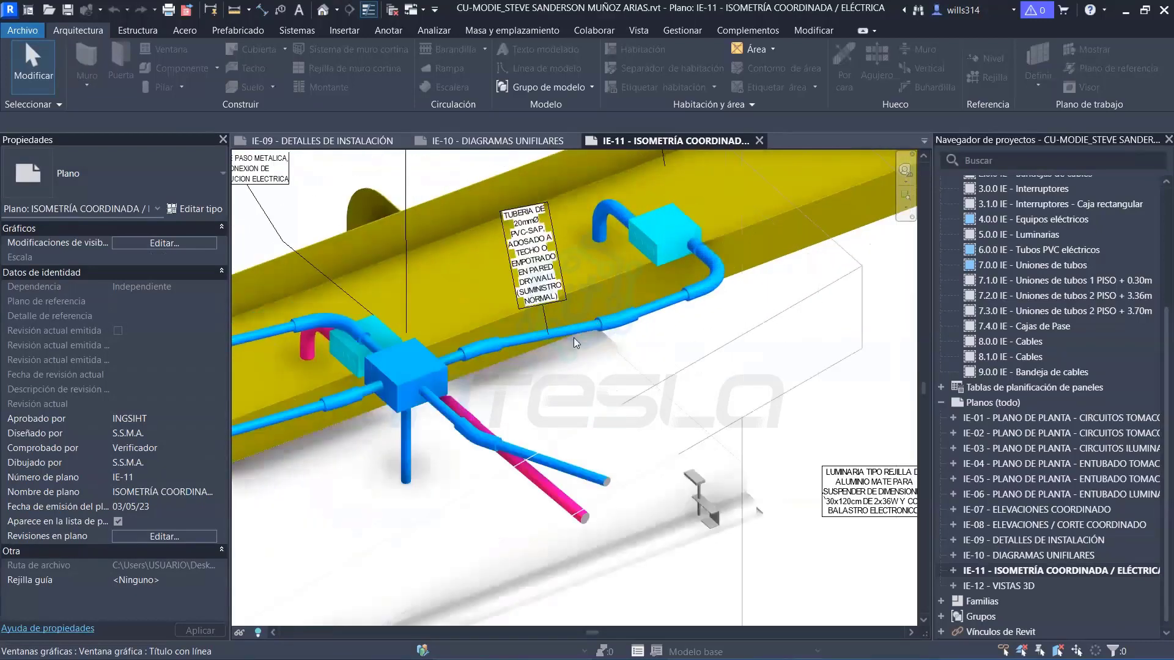
scroll(573, 337, "down", 2)
scroll(642, 350, "up", 2)
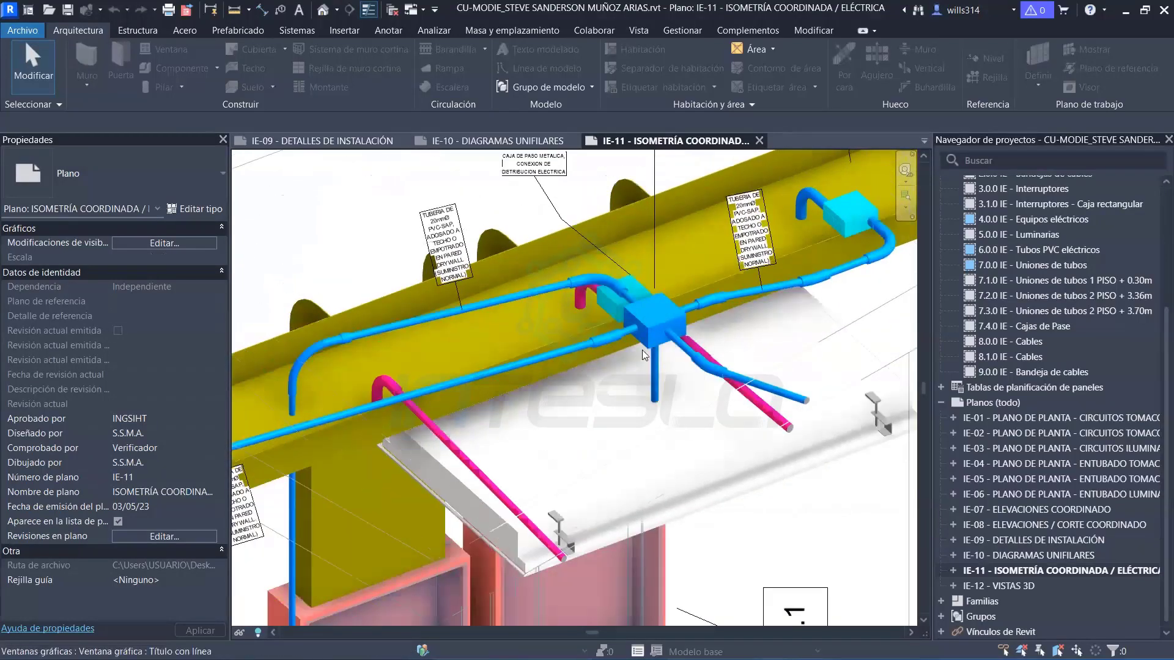
scroll(642, 350, "down", 3)
middle_click_drag(505, 439, 550, 398)
scroll(553, 289, "up", 1)
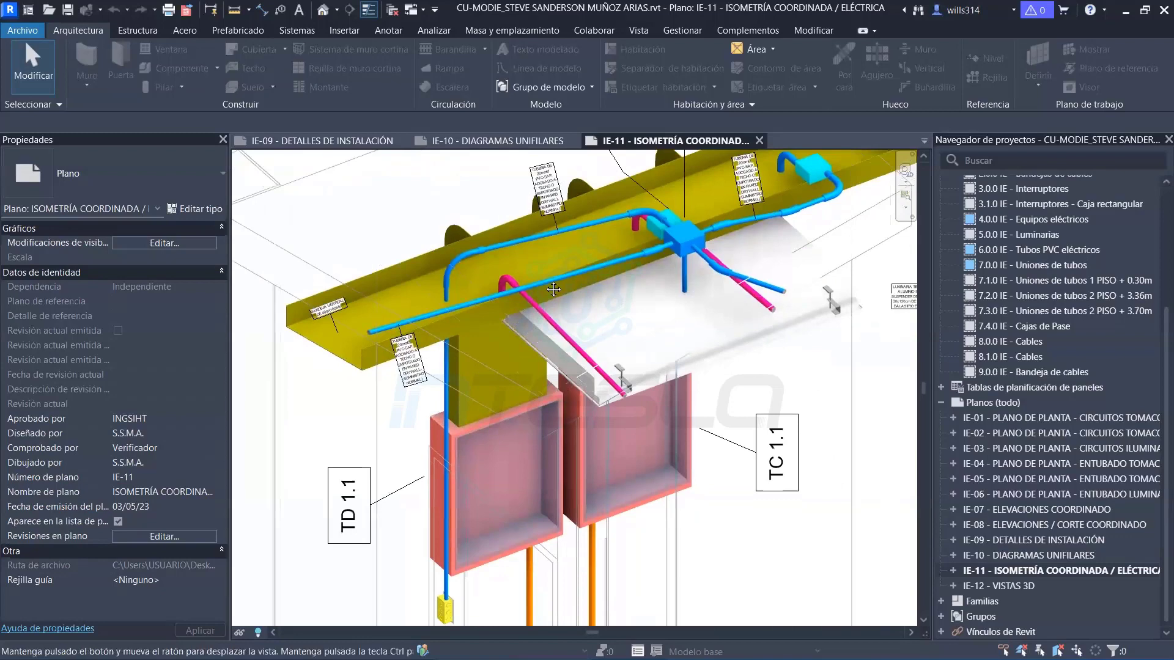
scroll(554, 290, "up", 1)
scroll(550, 276, "up", 1)
scroll(400, 519, "up", 2)
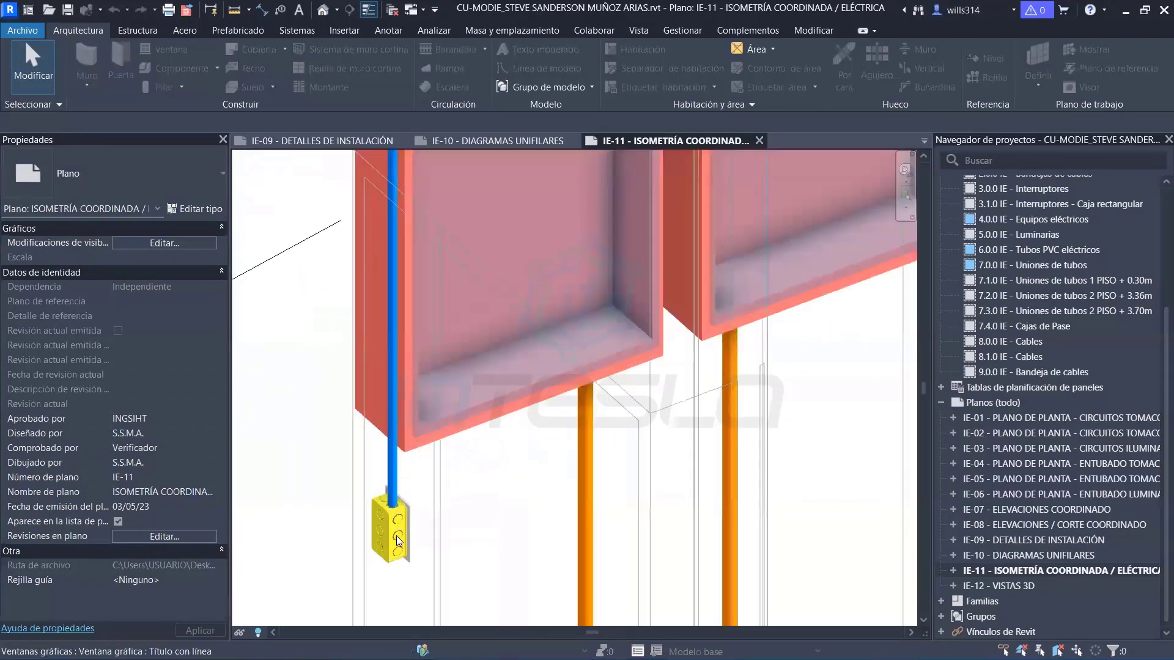
middle_click_drag(396, 536, 247, 407)
scroll(488, 498, "down", 1)
scroll(488, 497, "down", 1)
middle_click_drag(488, 497, 436, 298)
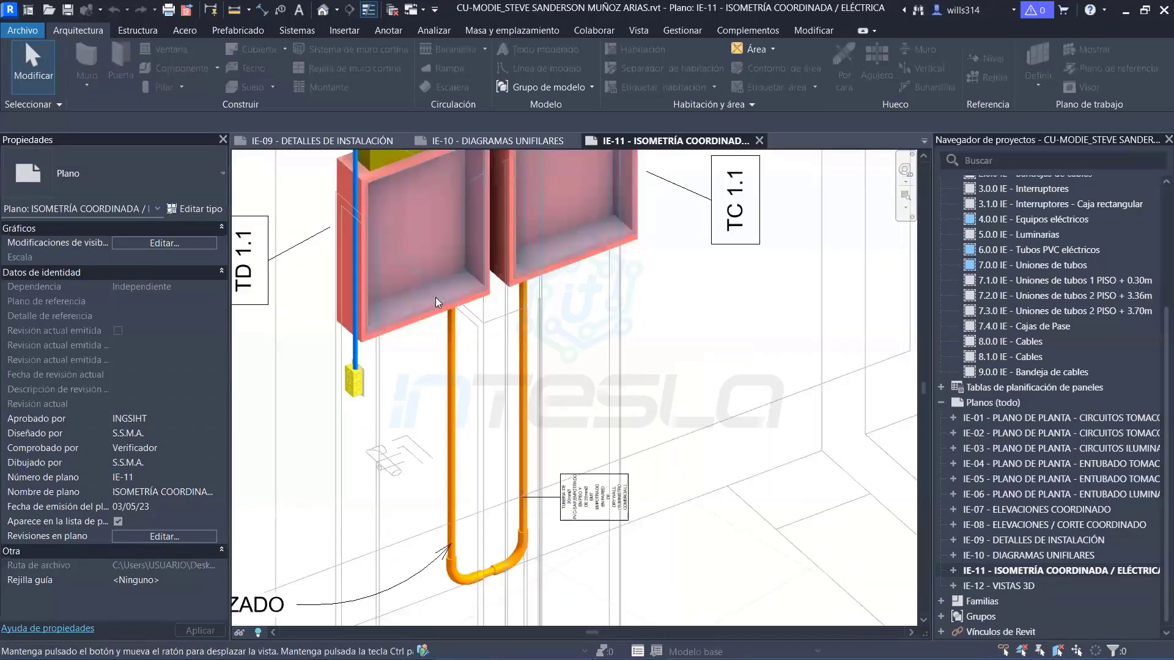
scroll(435, 298, "down", 2)
scroll(437, 305, "down", 1)
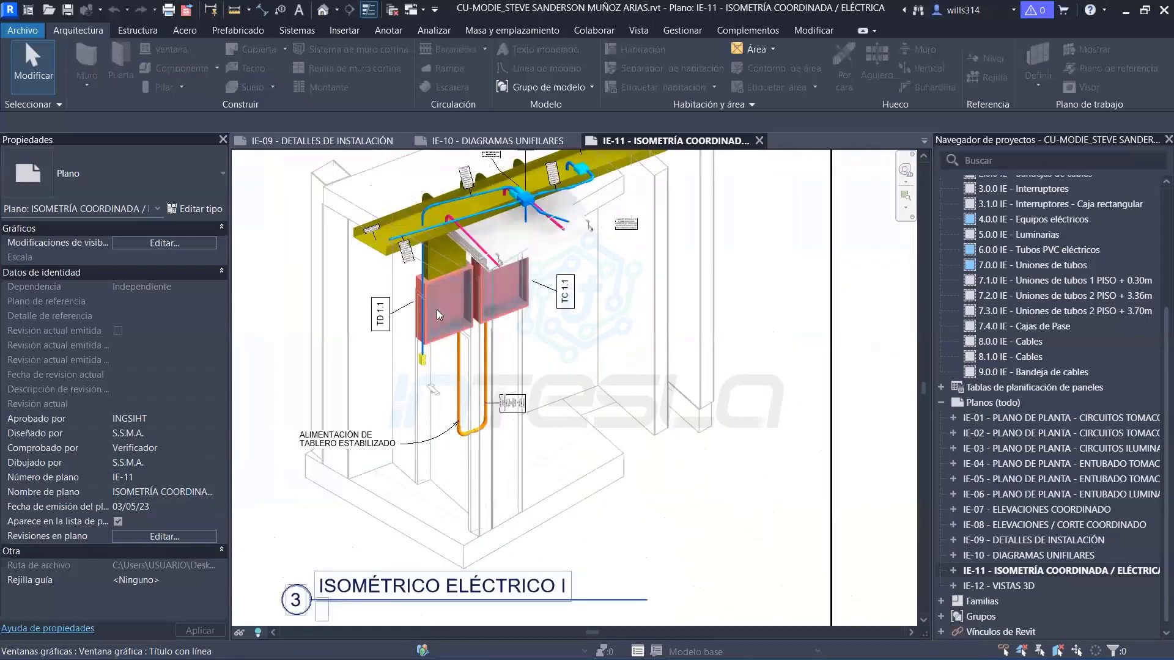
mouse_move(436, 310)
middle_mouse_down()
mouse_move(544, 477)
mouse_move(515, 354)
middle_mouse_up()
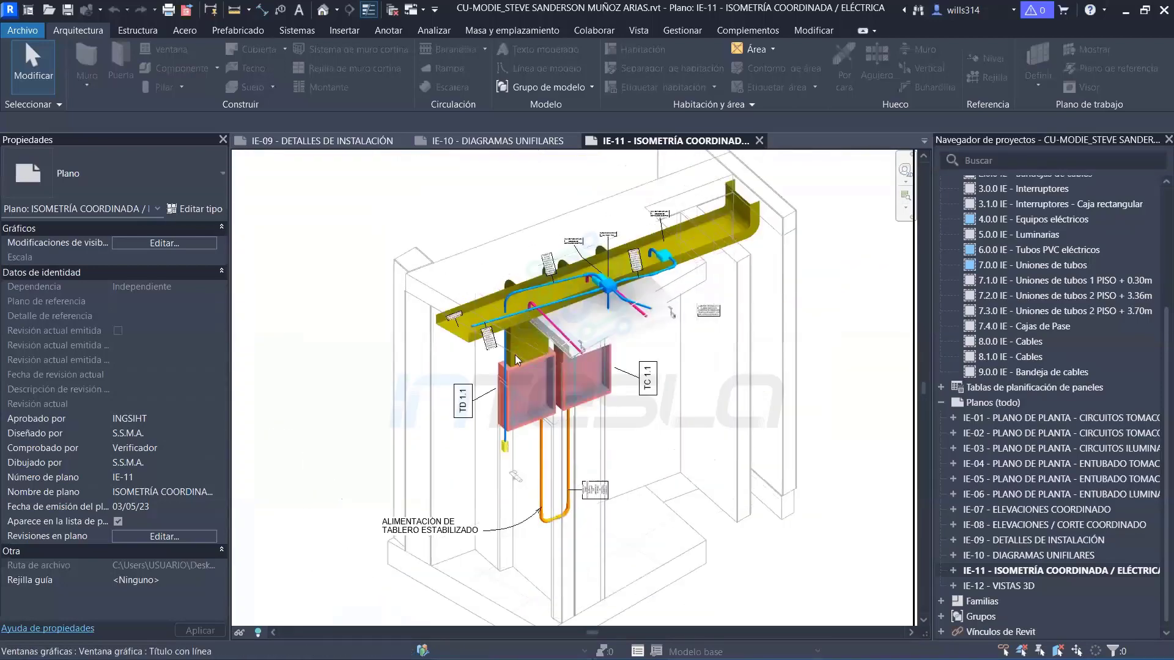
scroll(515, 355, "down", 2)
mouse_move(581, 587)
middle_mouse_down()
mouse_move(629, 367)
mouse_move(546, 326)
middle_mouse_up()
scroll(546, 326, "up", 1)
scroll(546, 326, "up", 2)
scroll(546, 326, "up", 1)
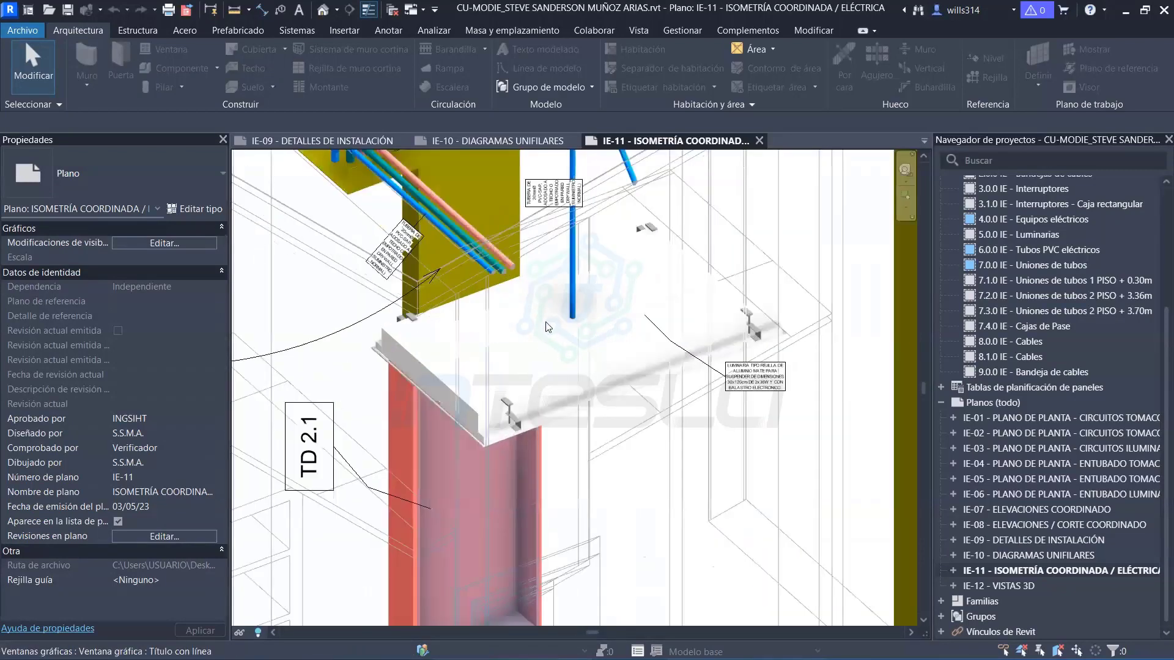
middle_click_drag(376, 178, 352, 331)
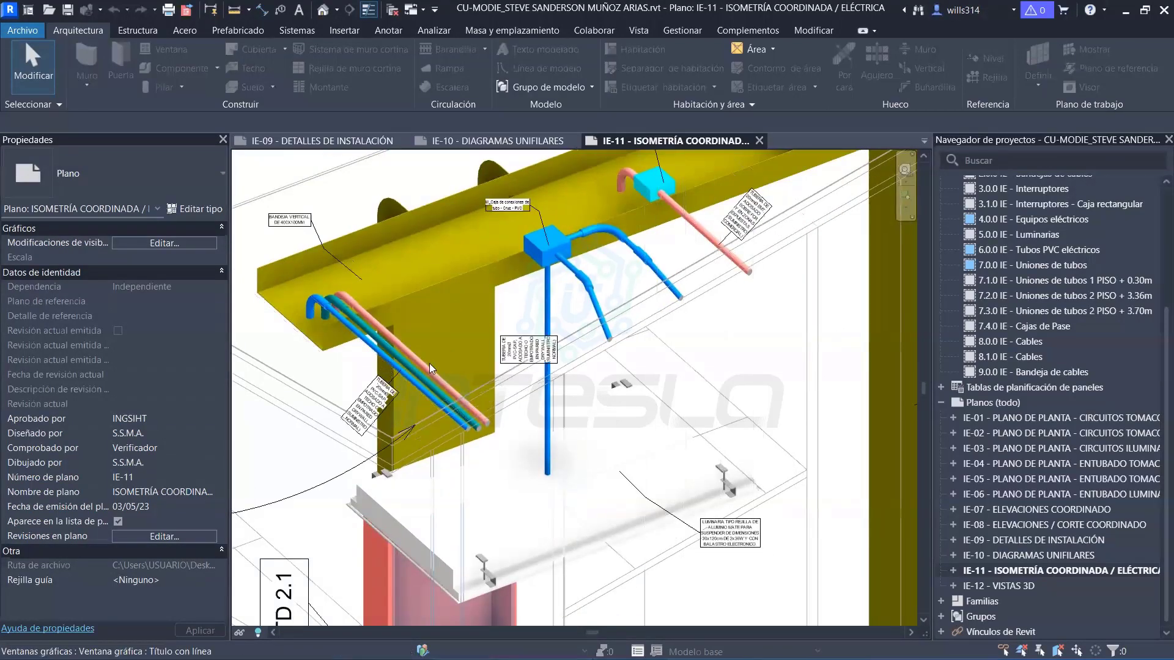
scroll(430, 364, "down", 1)
scroll(429, 363, "down", 2)
scroll(430, 363, "down", 2)
mouse_move(429, 363)
middle_mouse_down()
mouse_move(621, 391)
mouse_move(341, 497)
middle_mouse_up()
scroll(463, 494, "up", 1)
scroll(463, 494, "up", 1)
scroll(463, 494, "up", 2)
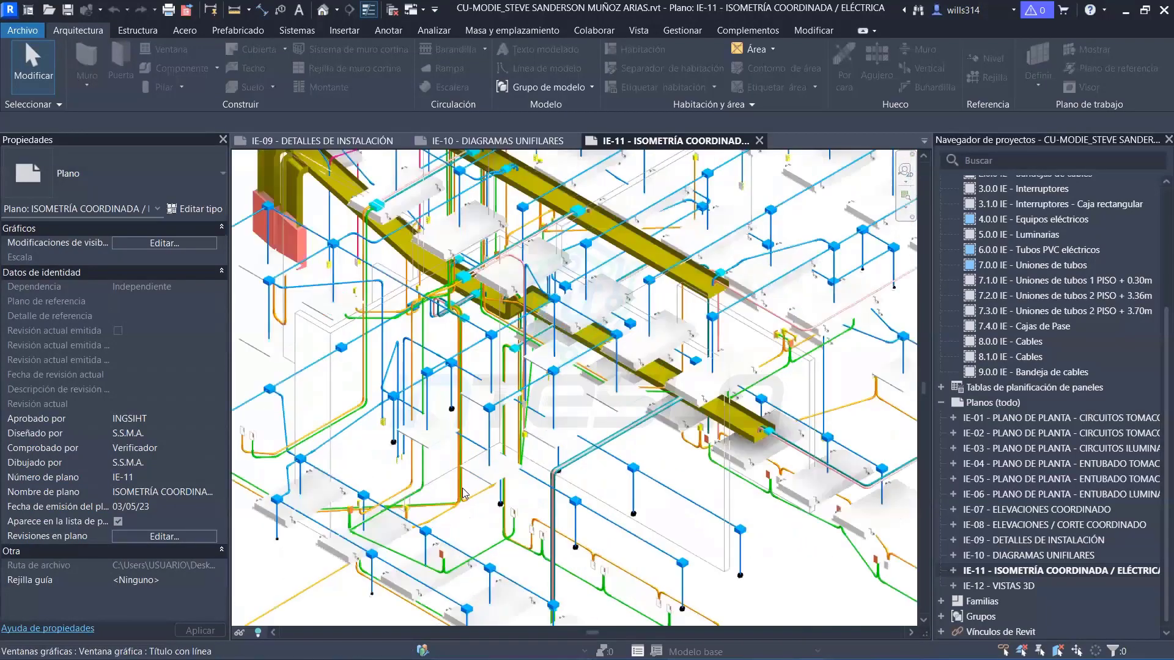
scroll(463, 494, "up", 2)
scroll(463, 494, "up", 1)
middle_click_drag(463, 494, 779, 264)
scroll(699, 287, "up", 1)
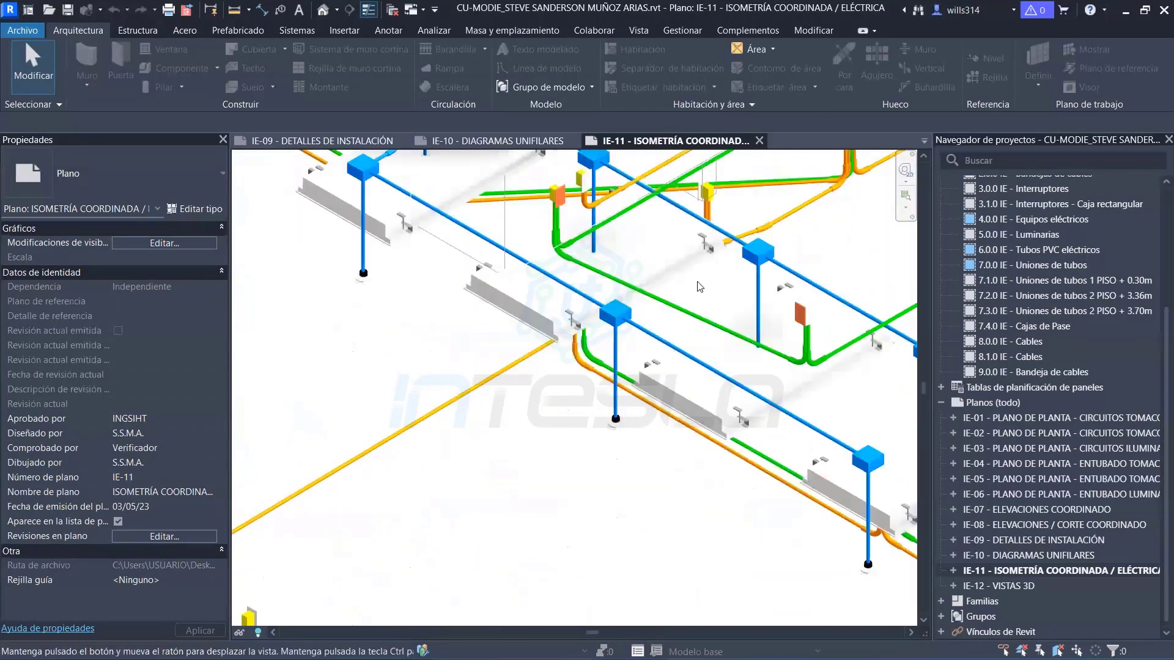
middle_click_drag(698, 287, 857, 152)
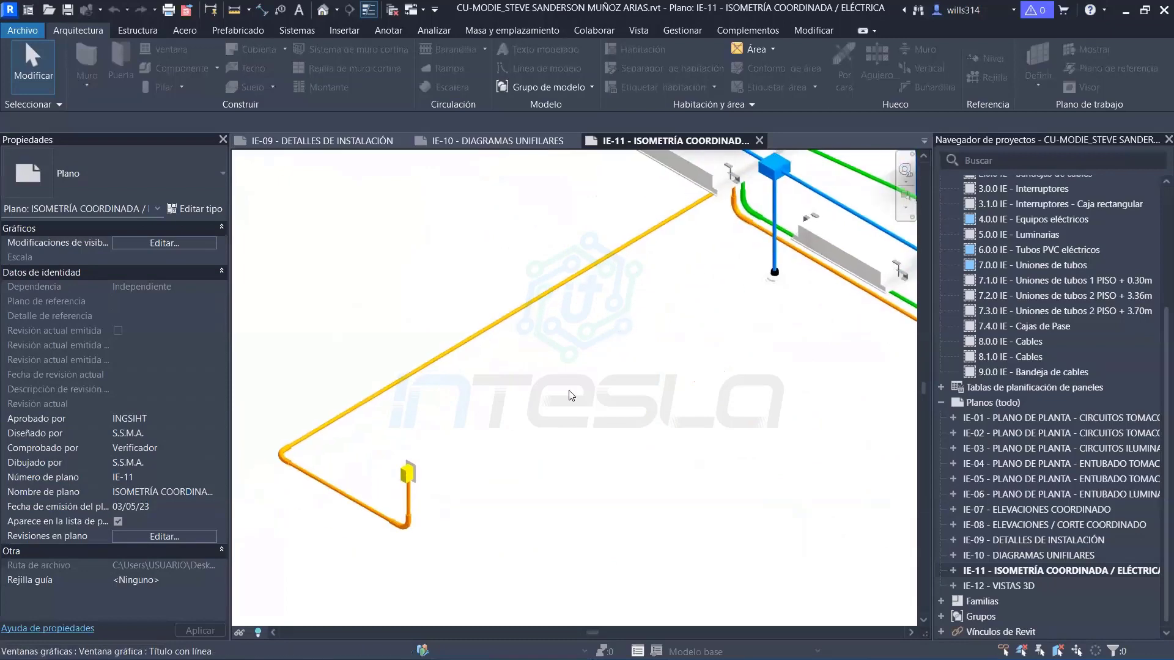
middle_click_drag(497, 399, 404, 514)
middle_click_drag(573, 364, 530, 508)
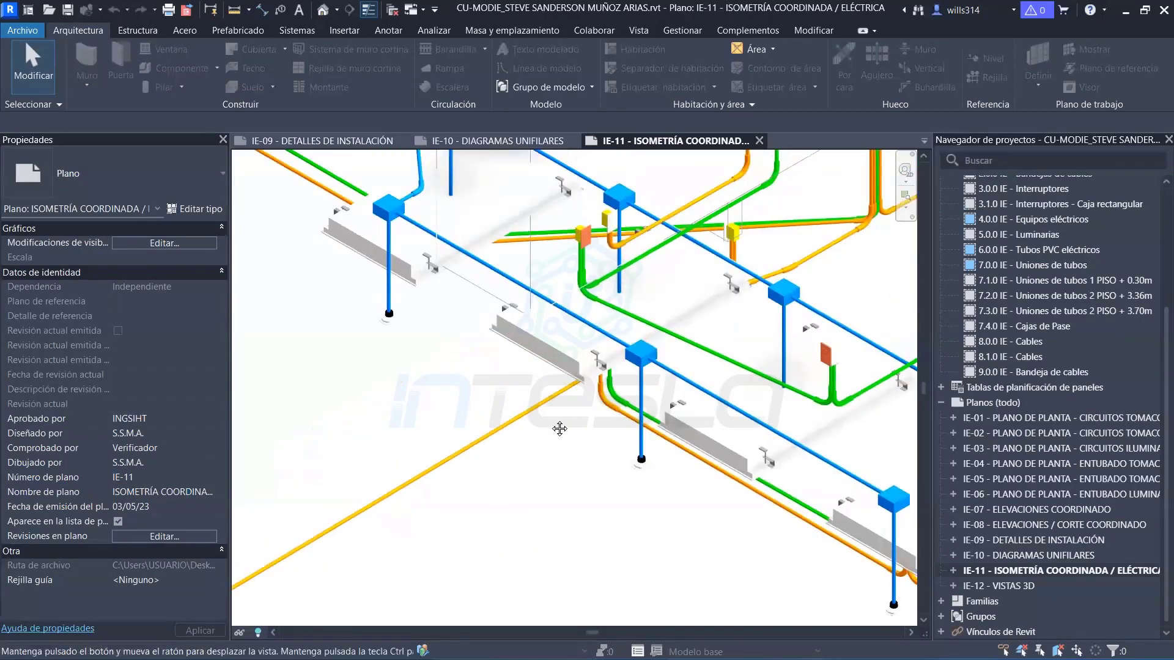
scroll(531, 508, "down", 1)
scroll(488, 369, "up", 1)
middle_click_drag(488, 369, 400, 469)
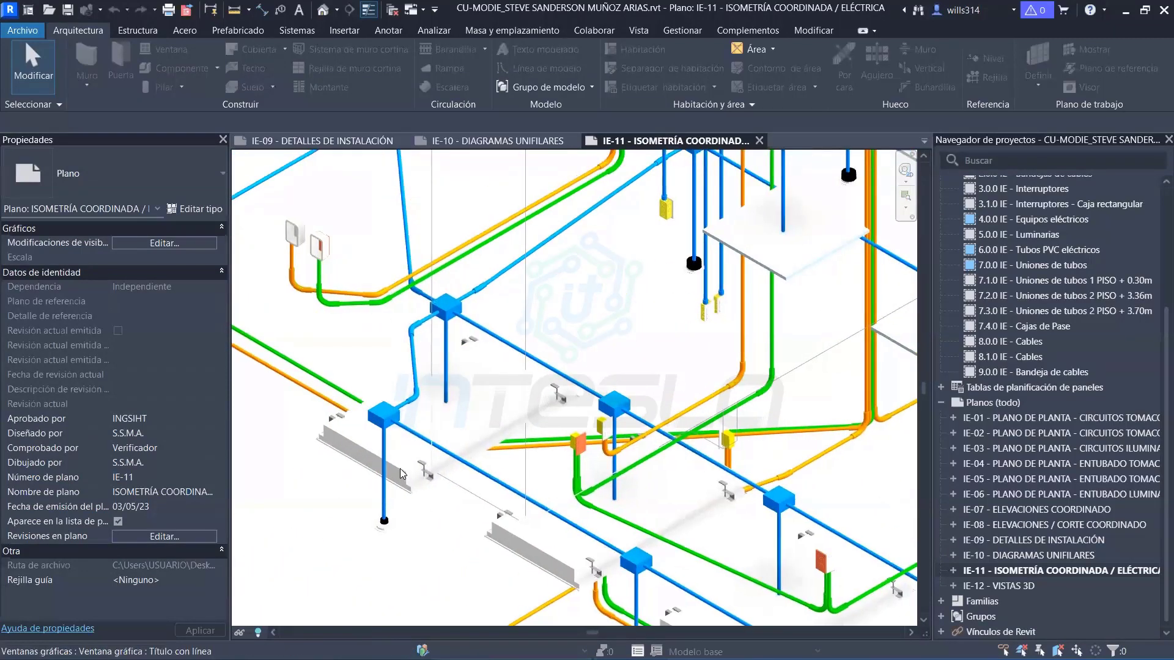
scroll(400, 469, "up", 1)
scroll(379, 405, "down", 1)
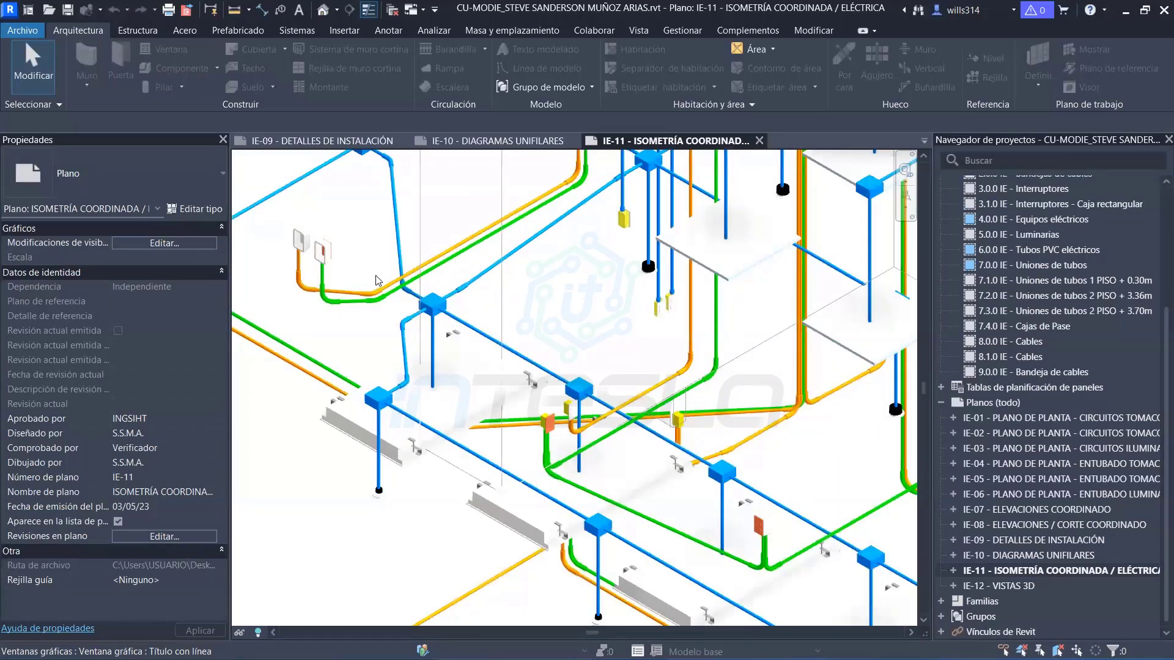
middle_click_drag(377, 281, 401, 333)
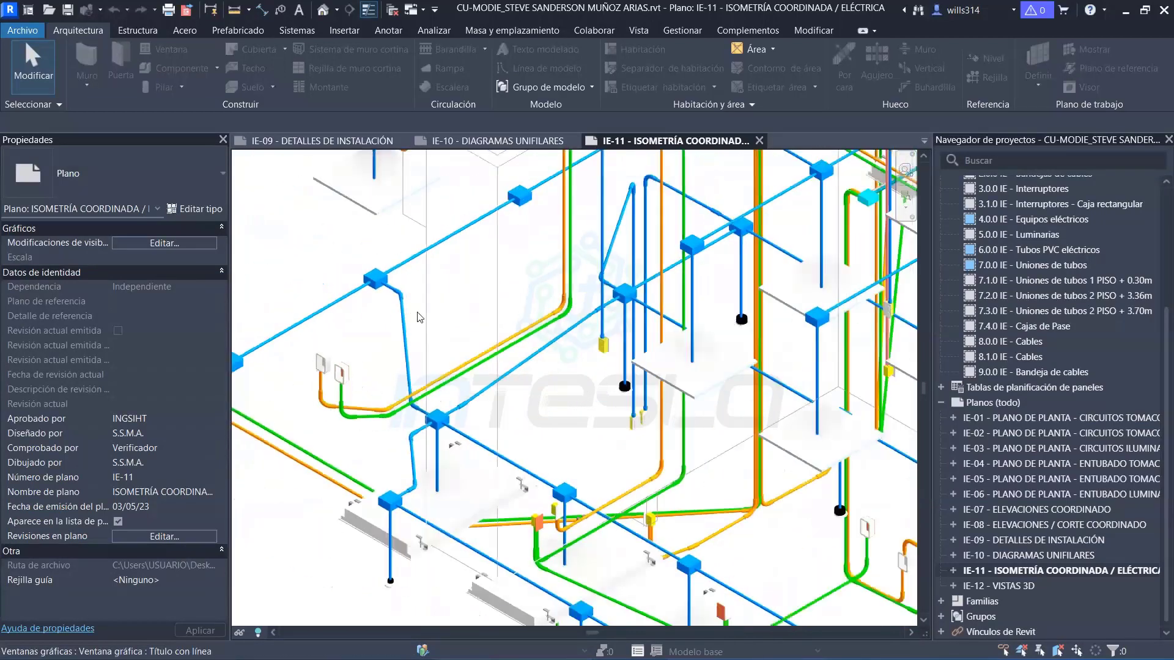
scroll(418, 316, "down", 1)
middle_click_drag(434, 321, 587, 476)
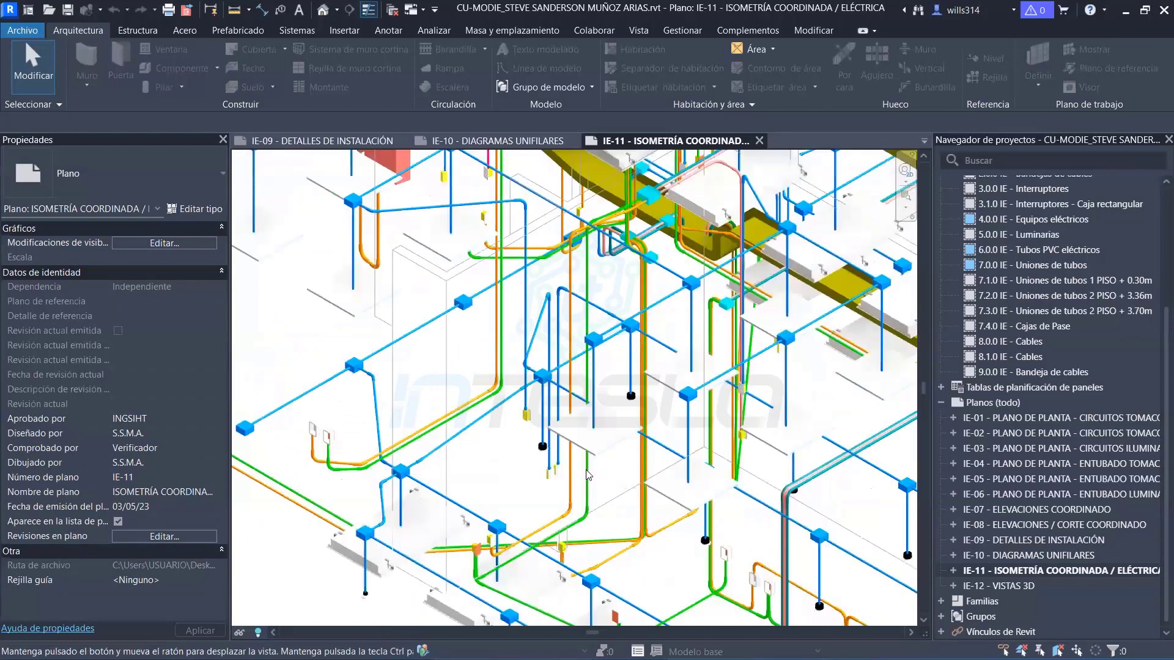
scroll(587, 476, "down", 1)
scroll(602, 265, "down", 1)
scroll(602, 264, "down", 1)
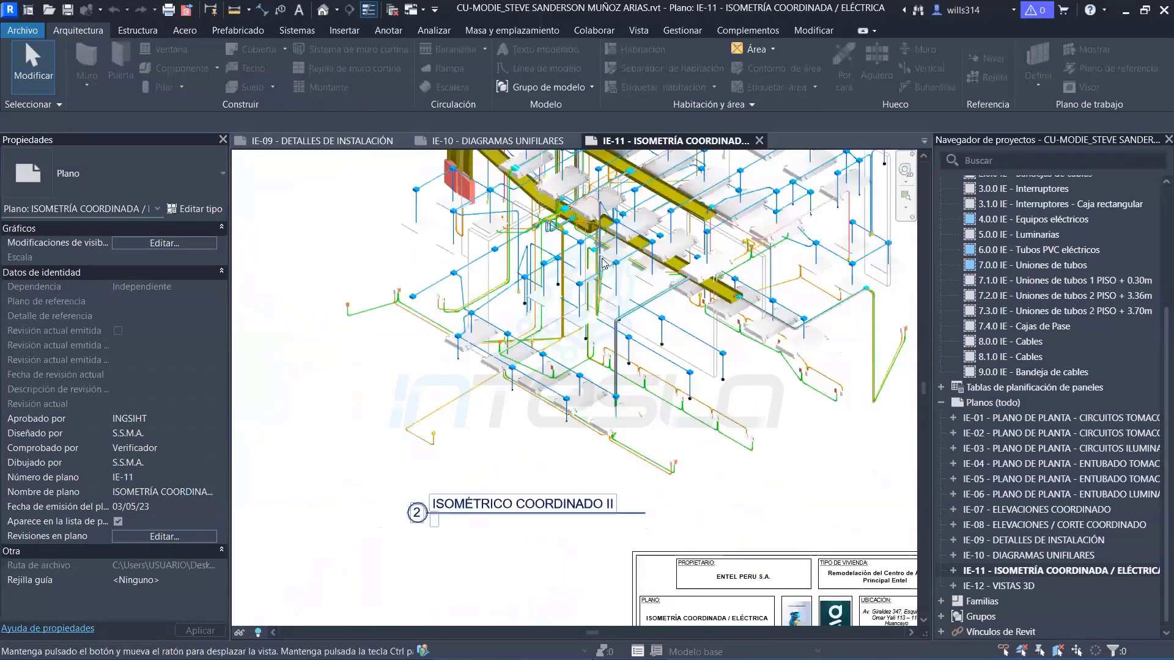
scroll(603, 265, "down", 1)
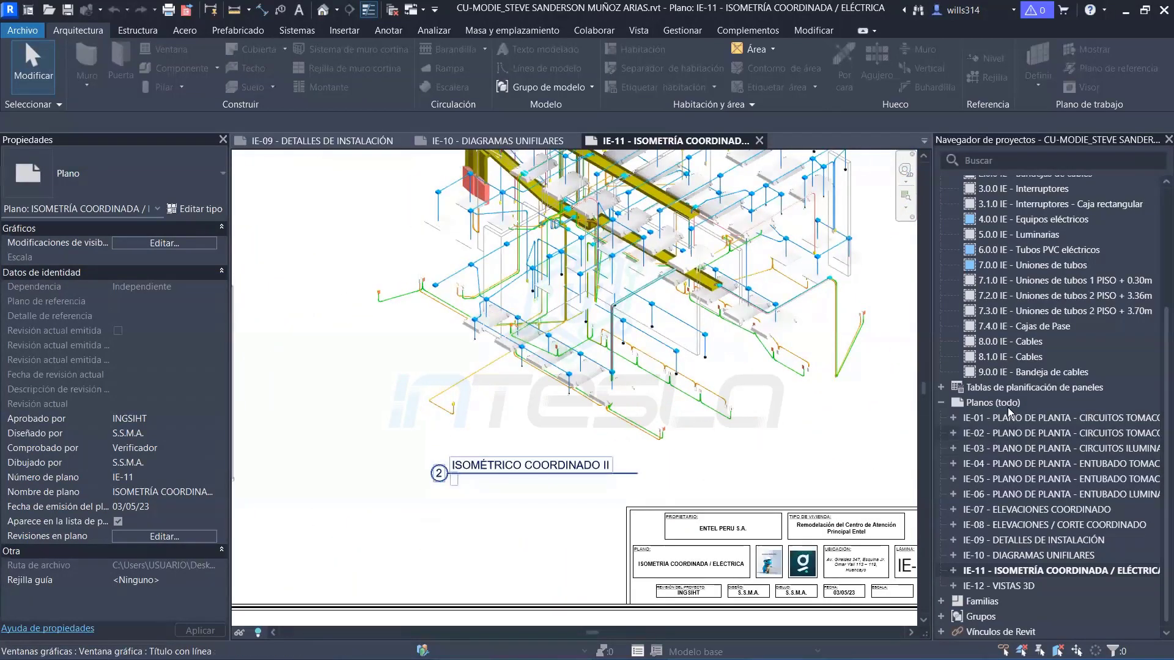
scroll(1024, 441, "up", 4)
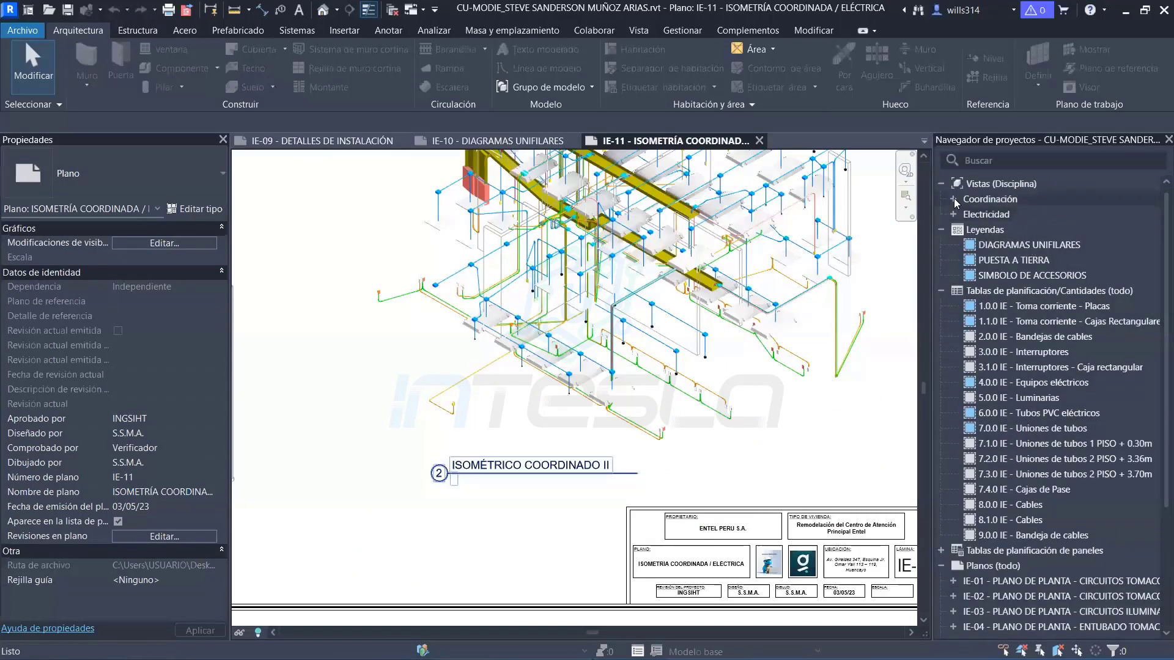
Expand Coordinación and open the 1:100 ISOMÉTRICO COORDINADO I 3D view of the building
left_click(954, 199)
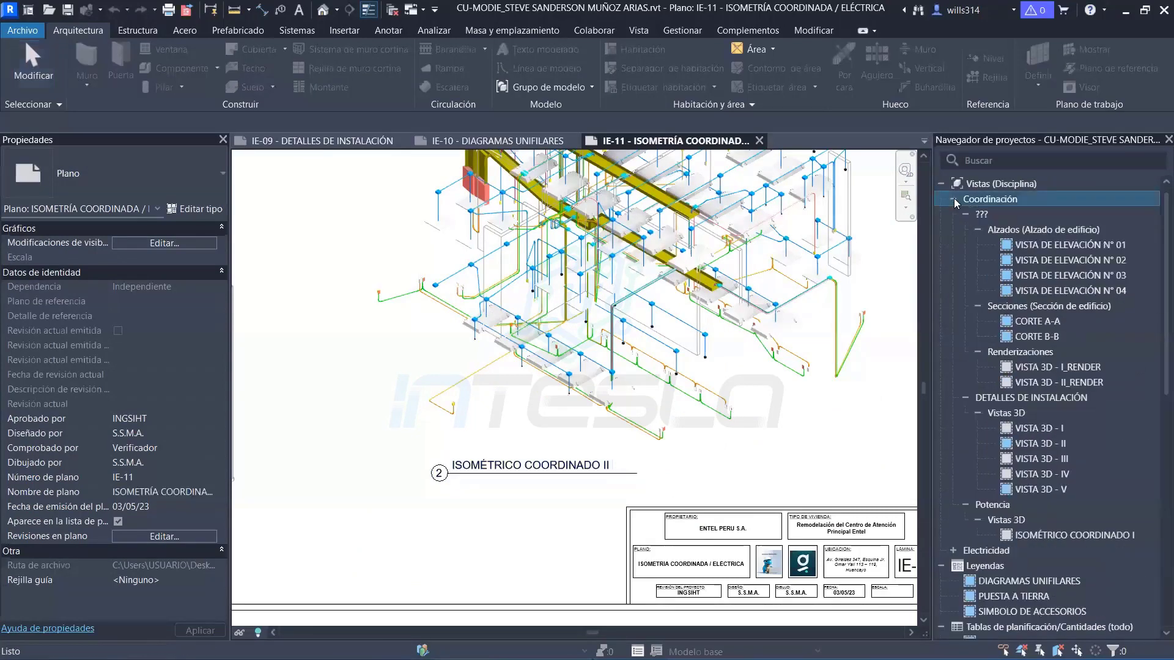
double_click(1062, 534)
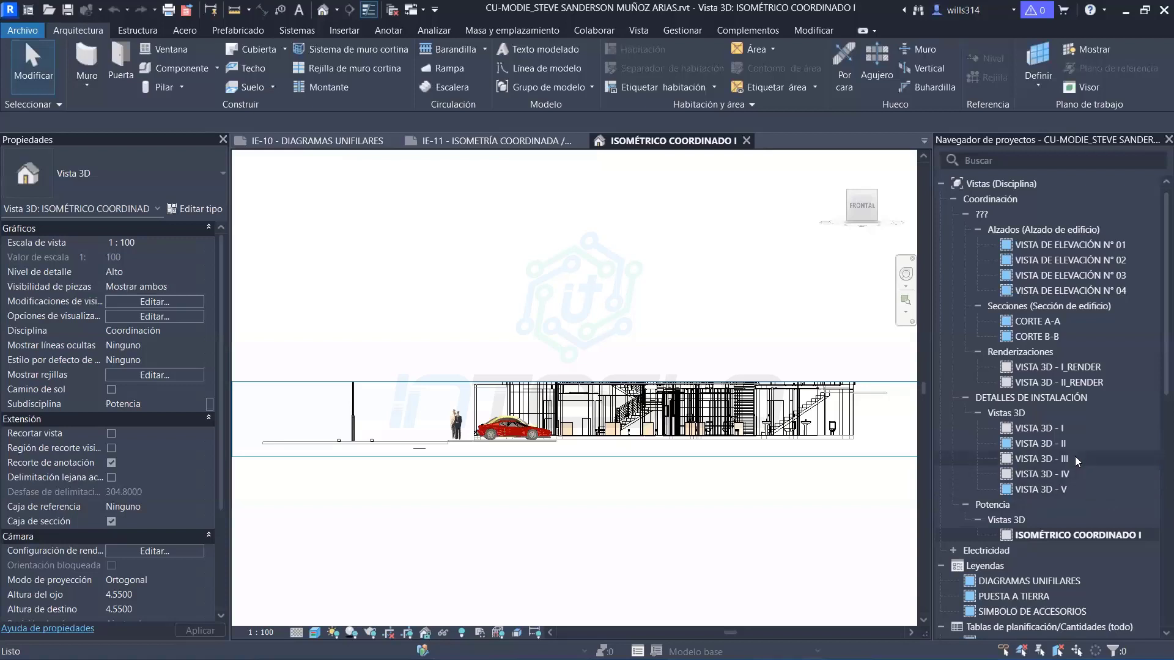
scroll(1075, 457, "down", 2)
scroll(1075, 457, "down", 3)
scroll(1075, 456, "up", 5)
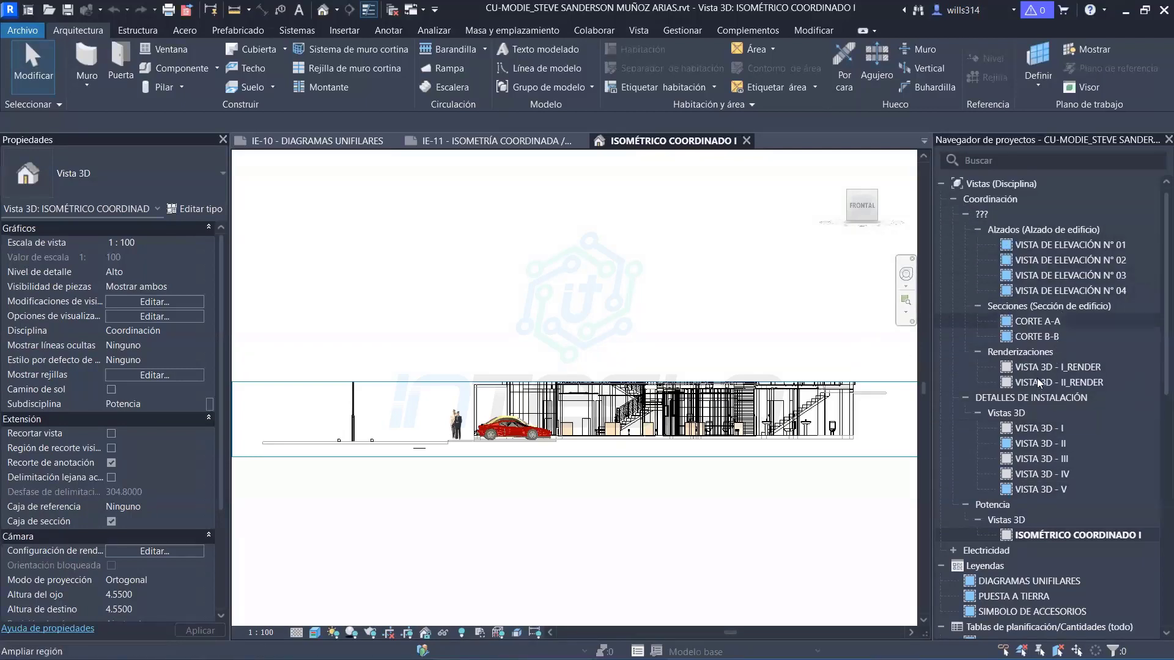
scroll(1033, 520, "down", 2)
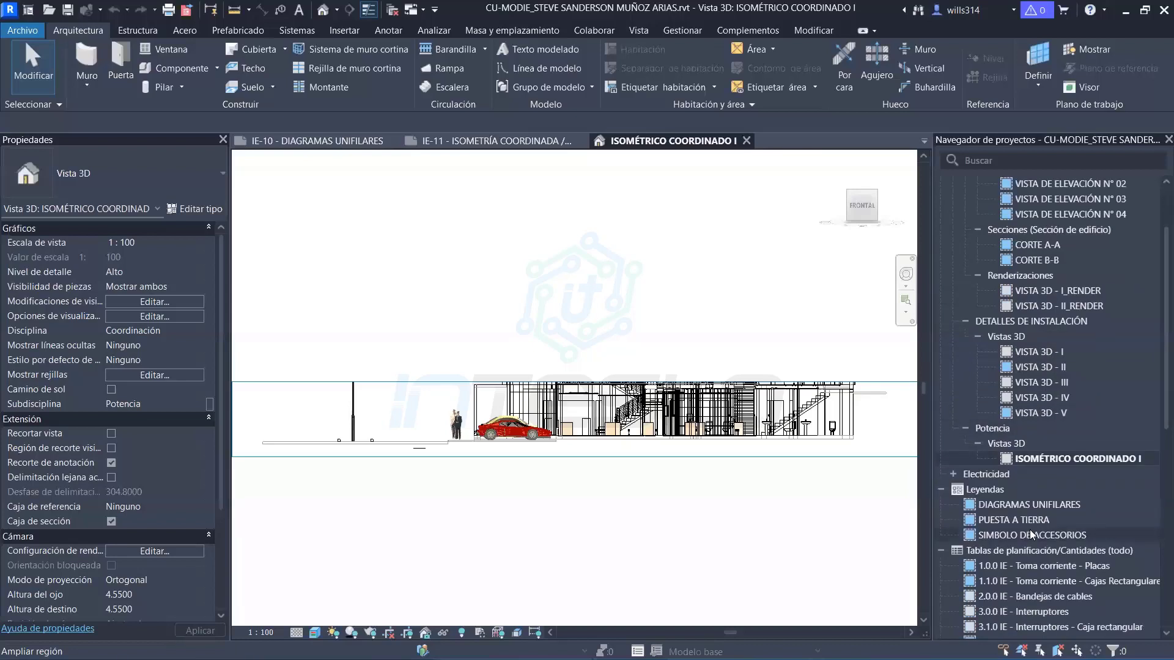
scroll(1030, 529, "down", 3)
scroll(1034, 527, "up", 5)
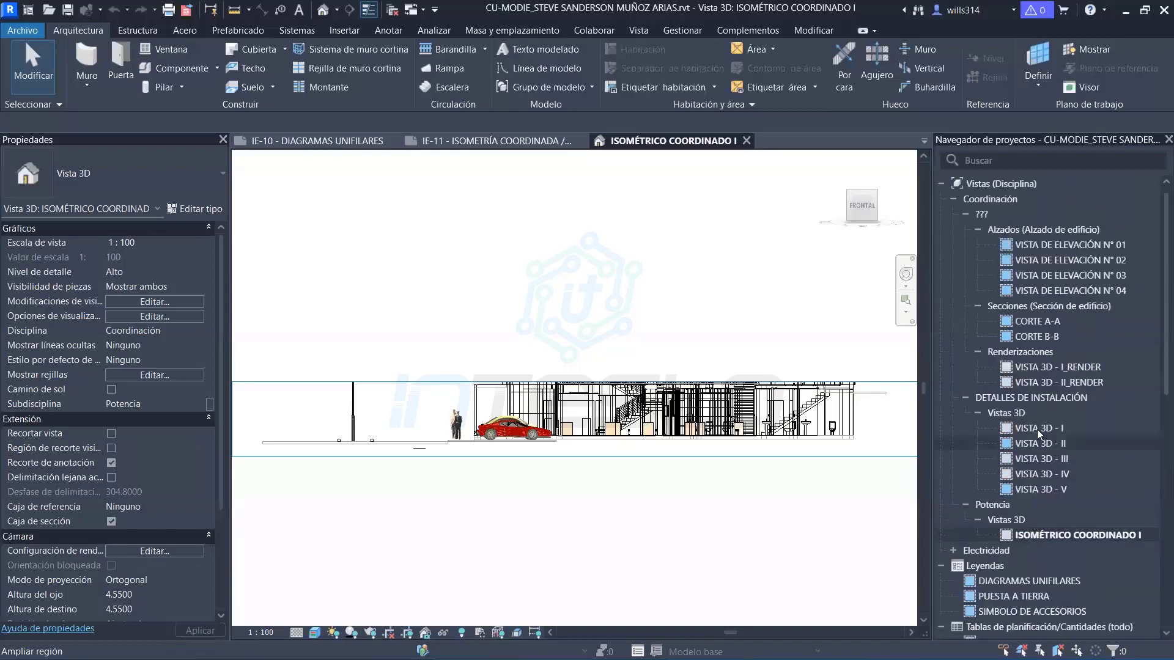
Open VISTA 3D - I, II and V from DETALLES DE INSTALACIÓN, then expand Electricidad
double_click(1037, 428)
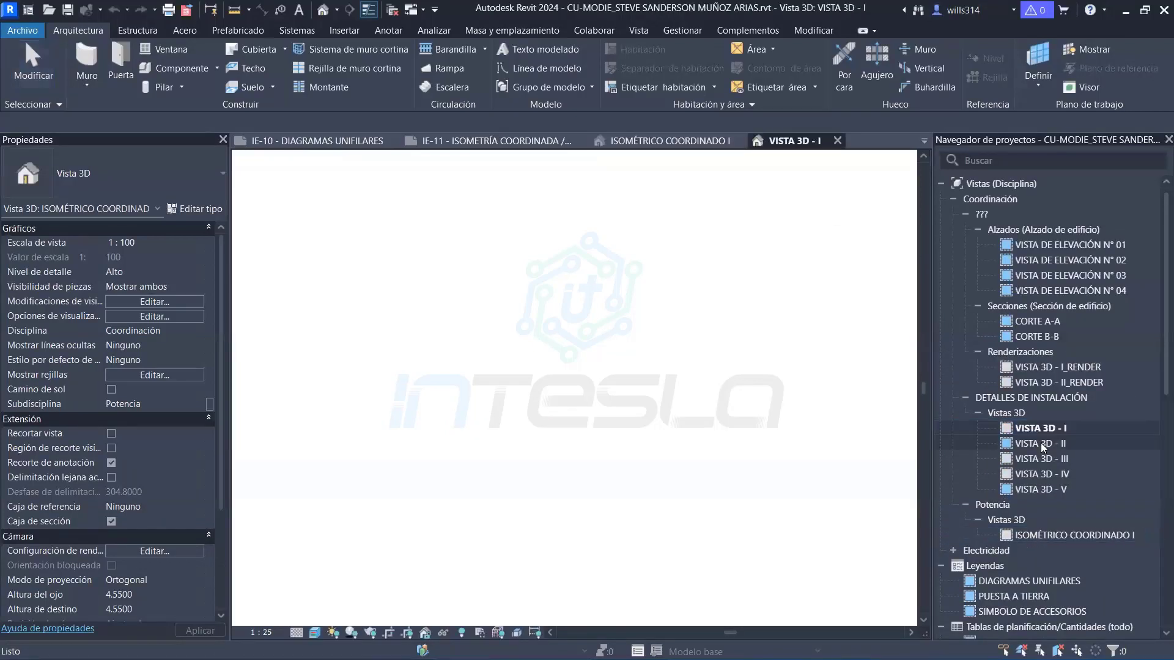
left_click(1041, 443)
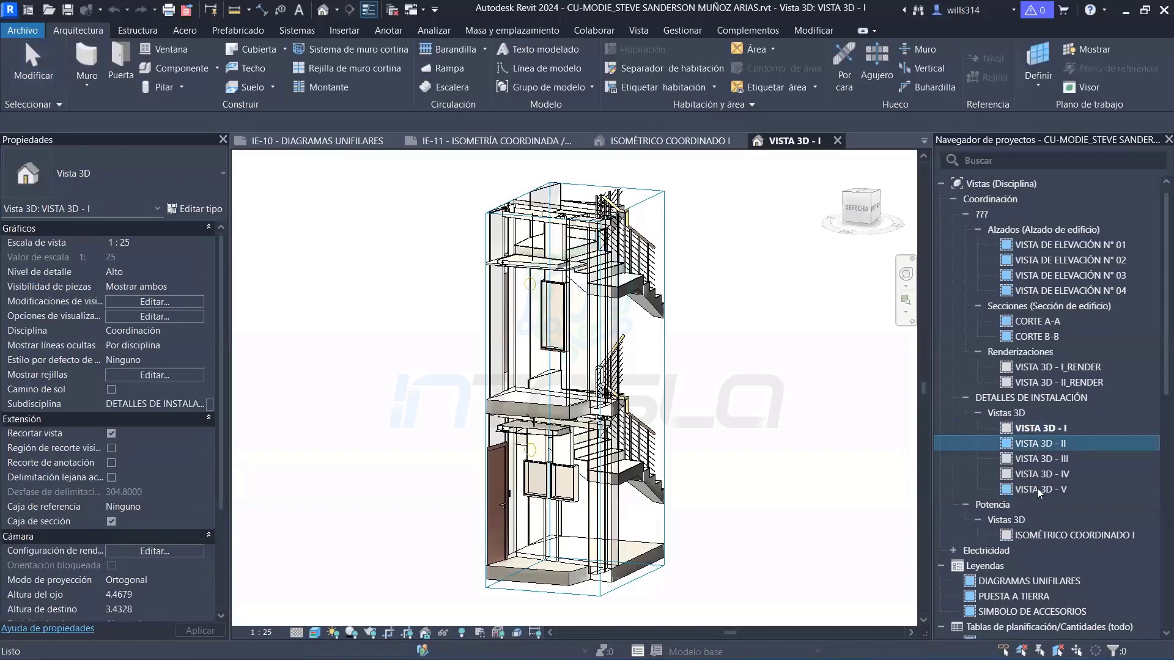
left_click(1038, 488)
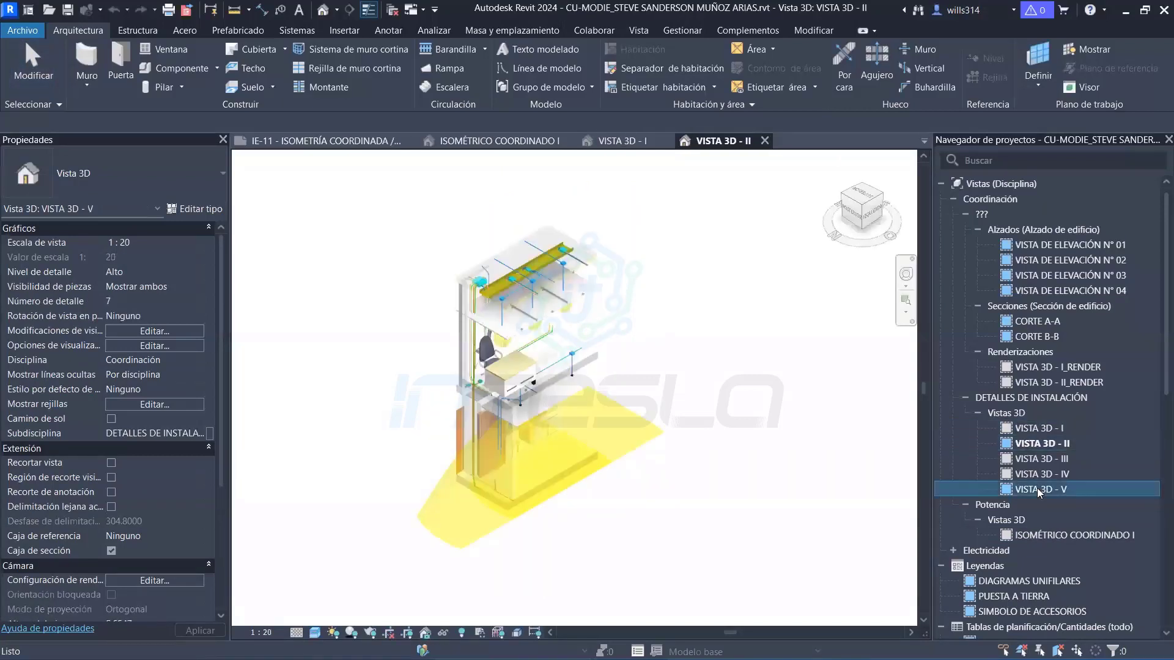
double_click(1037, 488)
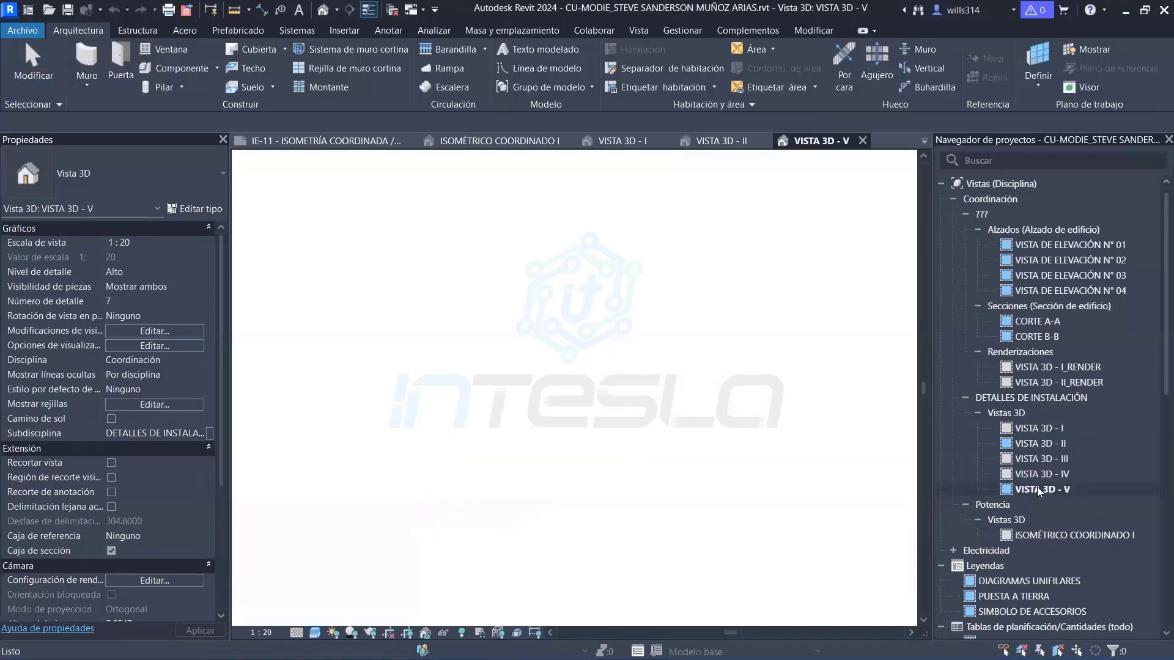
left_click(953, 552)
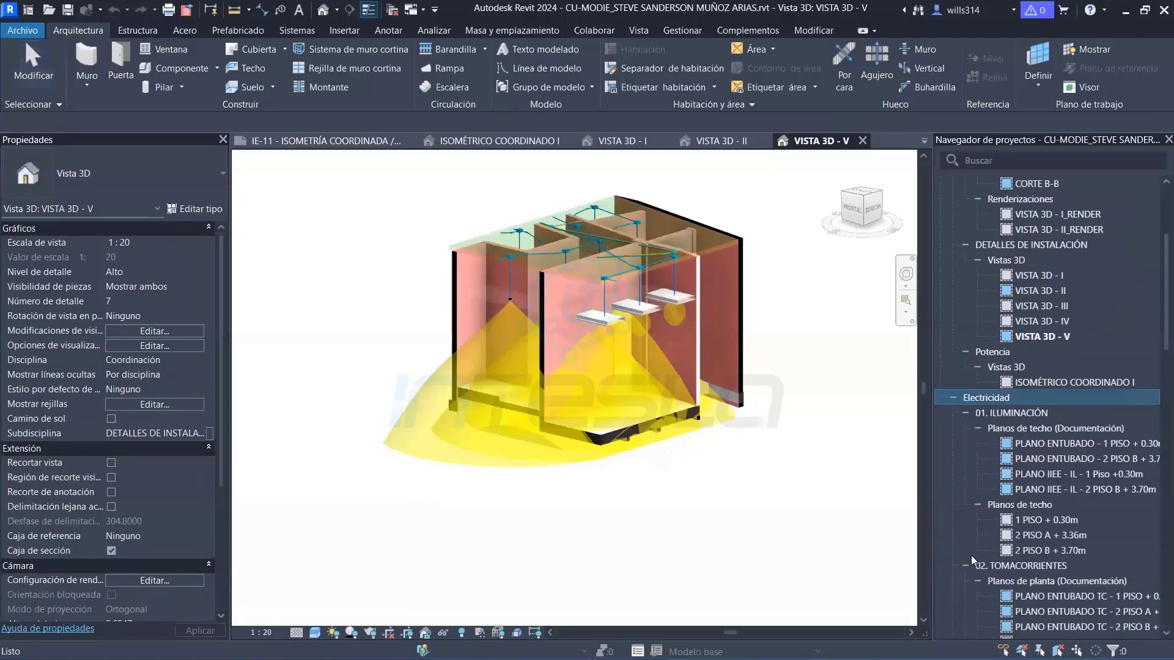
scroll(1064, 520, "down", 5)
scroll(1098, 482, "down", 3)
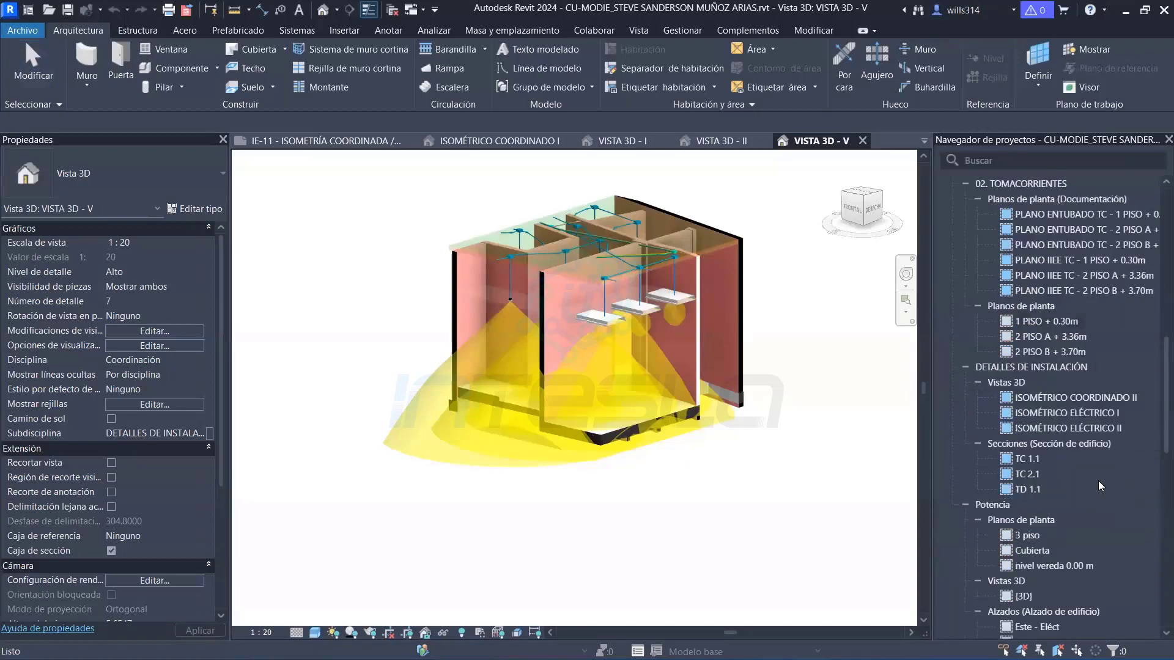
scroll(1112, 536, "down", 3)
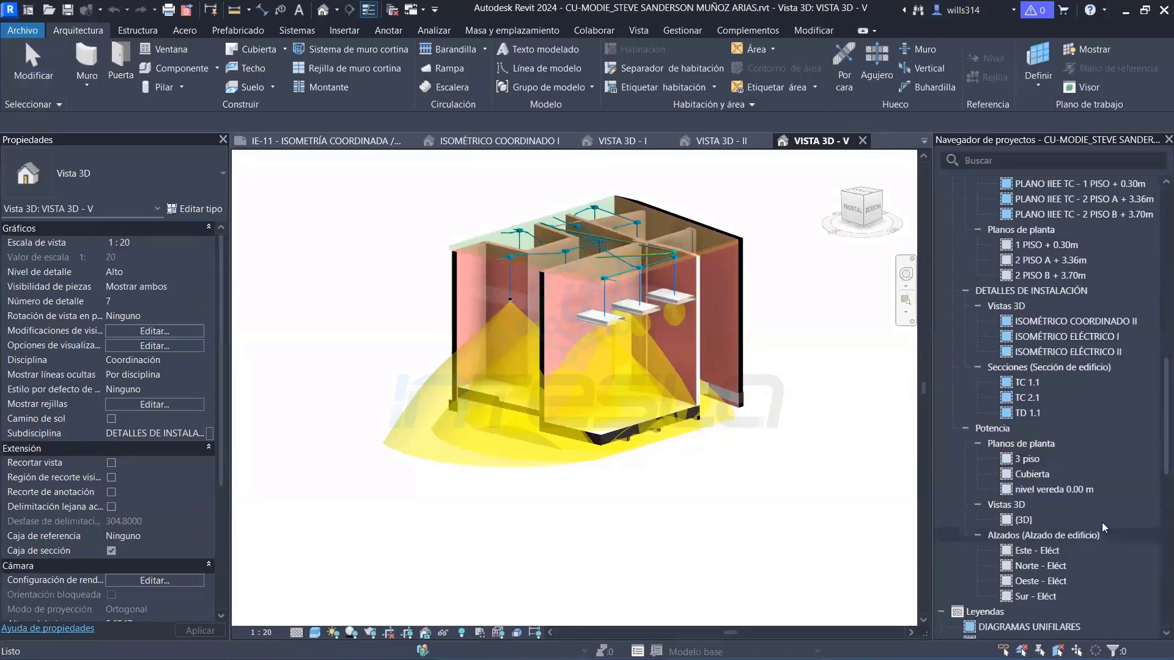
double_click(1091, 320)
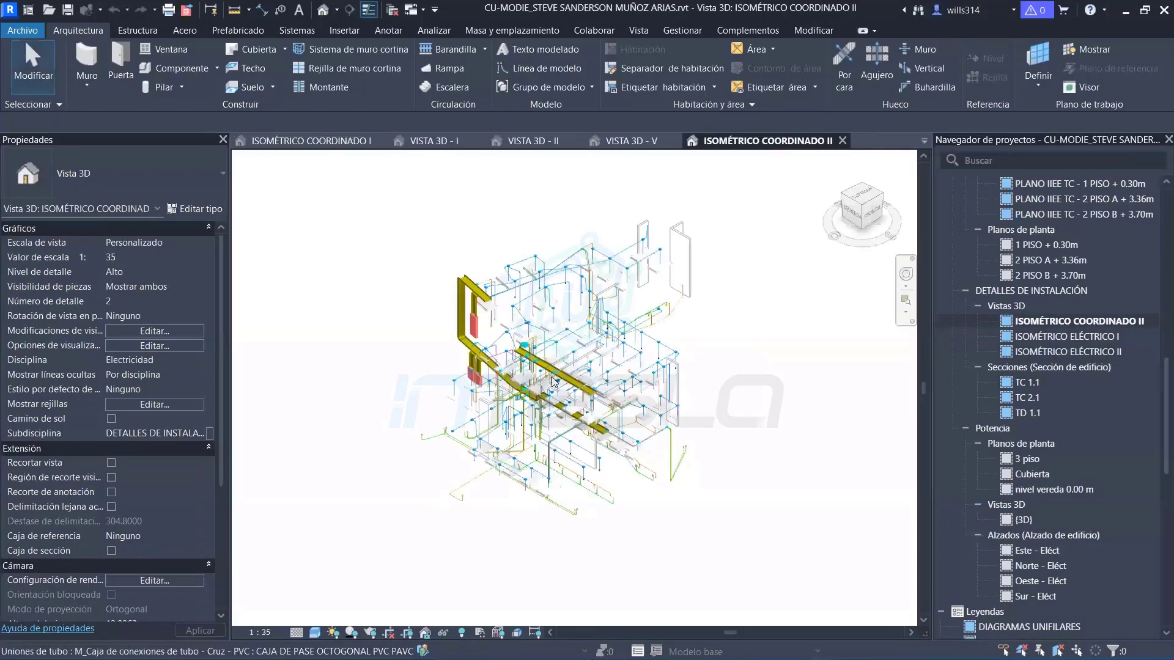
scroll(553, 382, "up", 2)
scroll(544, 404, "up", 1)
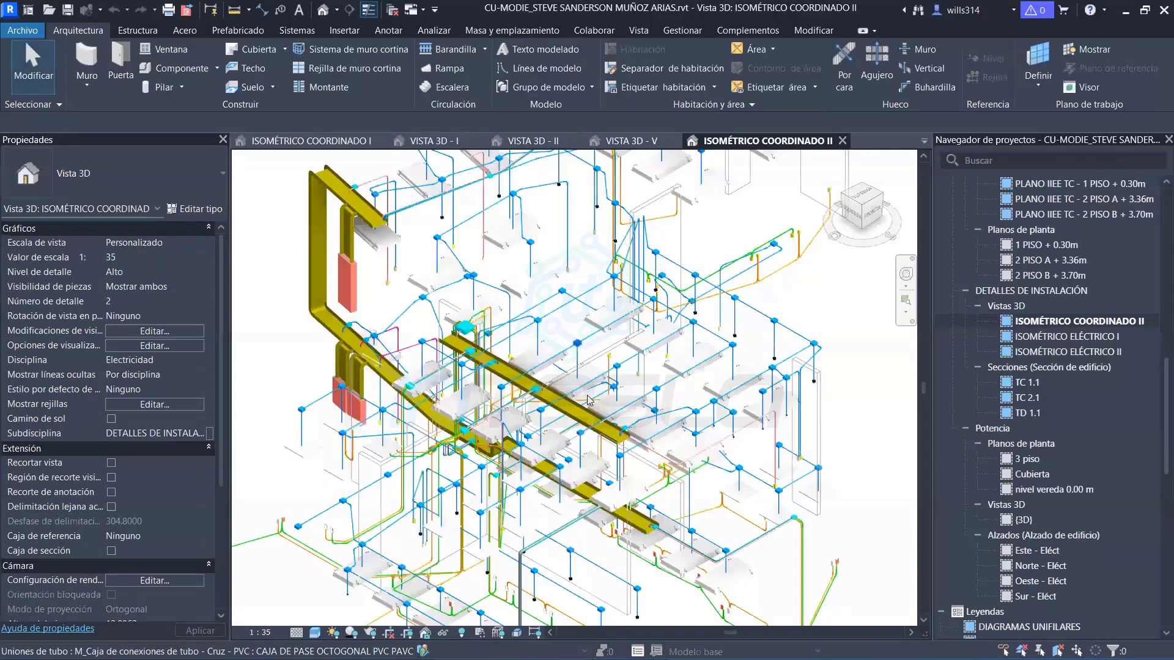
scroll(534, 427, "up", 1)
scroll(534, 426, "down", 1)
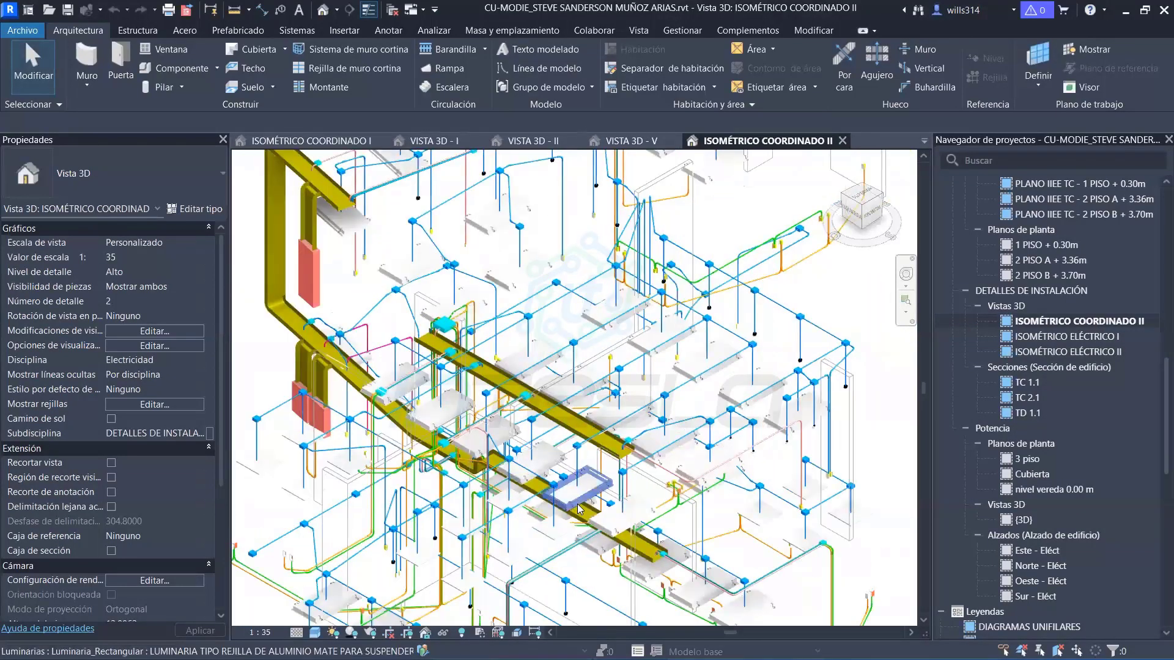
mouse_move(580, 508)
middle_mouse_down("shift")
mouse_move(580, 365)
mouse_move(507, 332)
mouse_move(598, 433)
middle_mouse_up("shift")
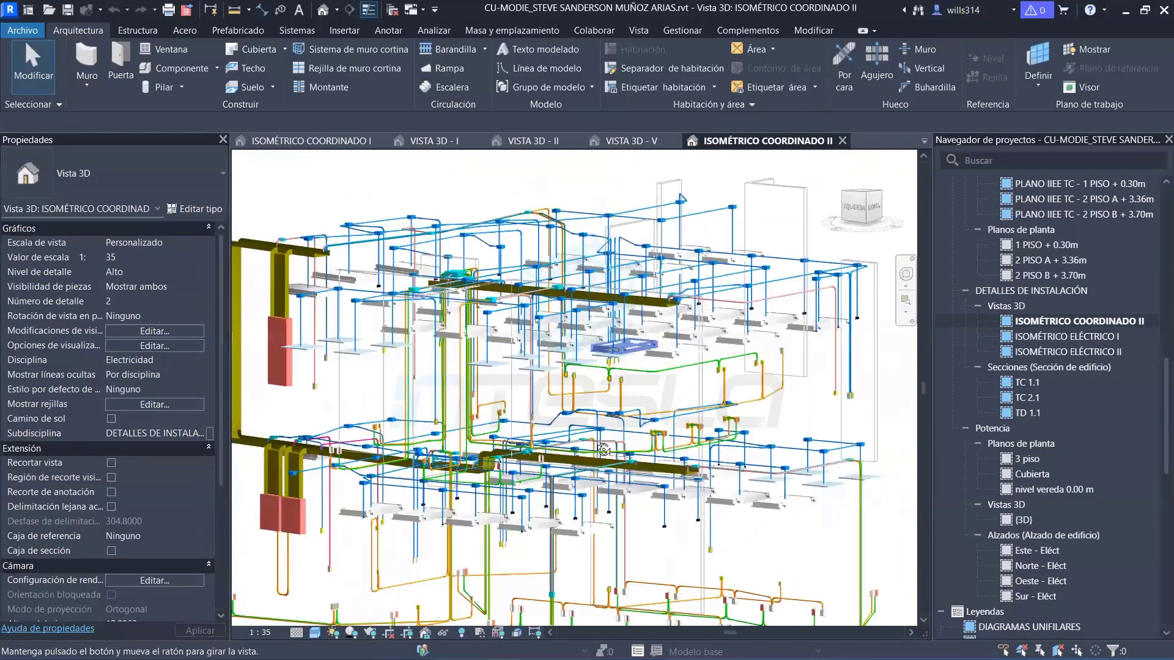
scroll(598, 433, "down", 3)
scroll(598, 433, "down", 2)
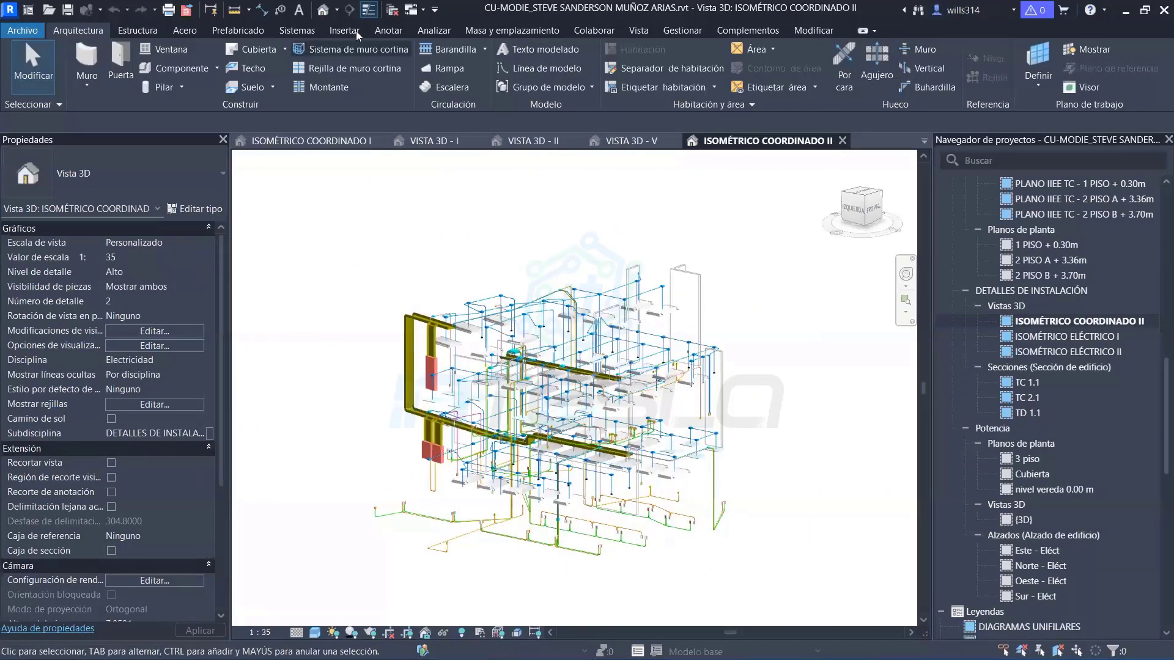
Turn on the Origen de luz subcategory of Luminarias in Visibility/Graphics (VG)
left_click(647, 33)
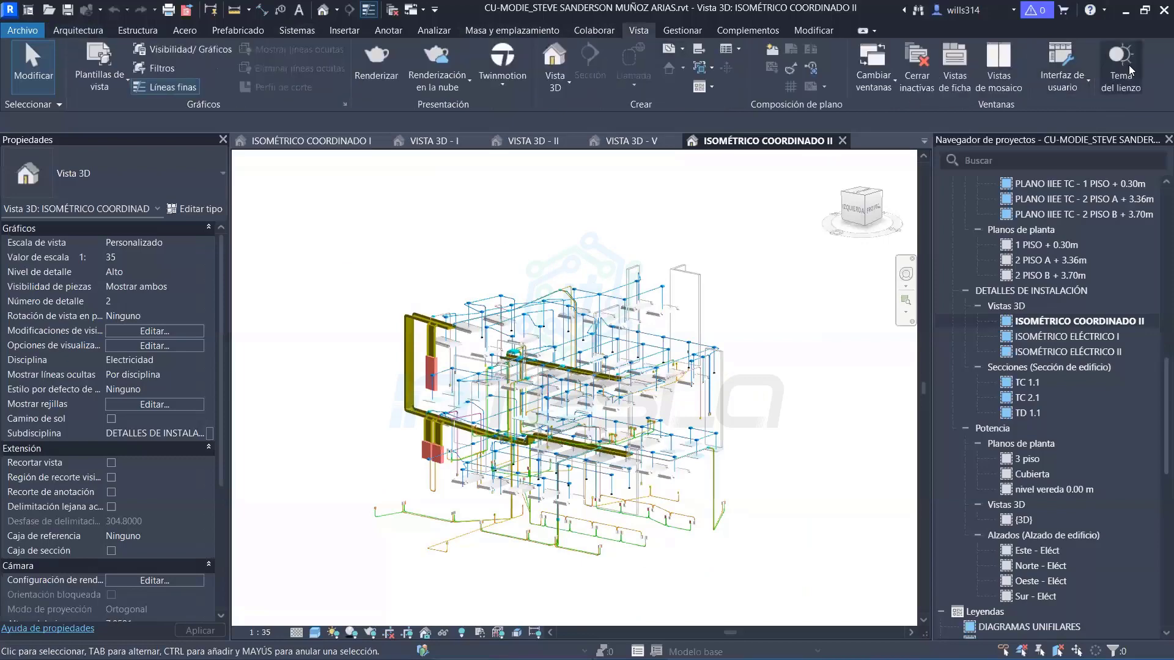
mouse_move(691, 477)
middle_mouse_down("shift")
mouse_move(606, 400)
mouse_move(701, 464)
mouse_move(270, 323)
middle_mouse_up("shift")
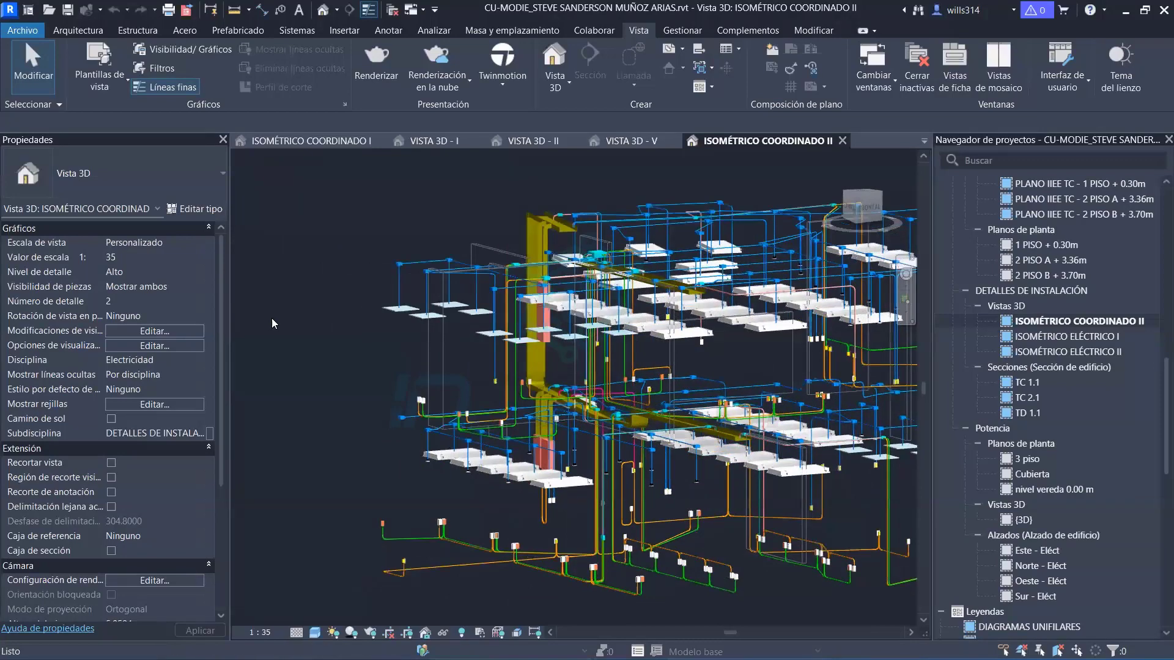
key("v")
key("v")
left_click(181, 354)
key("l")
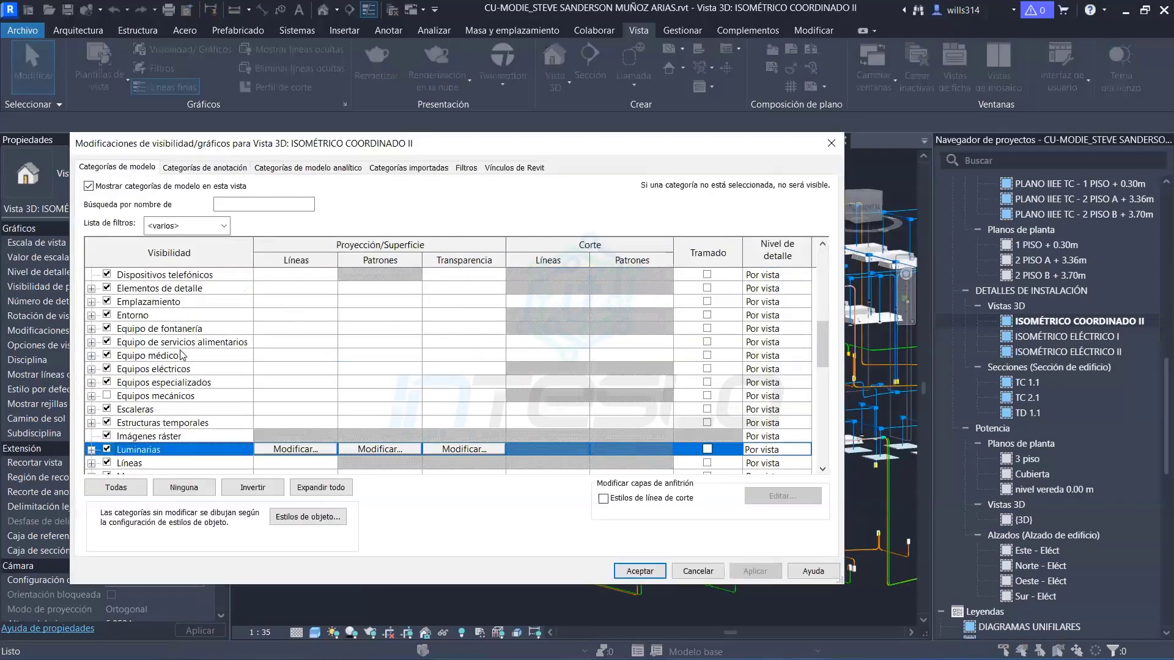
scroll(149, 365, "down", 1)
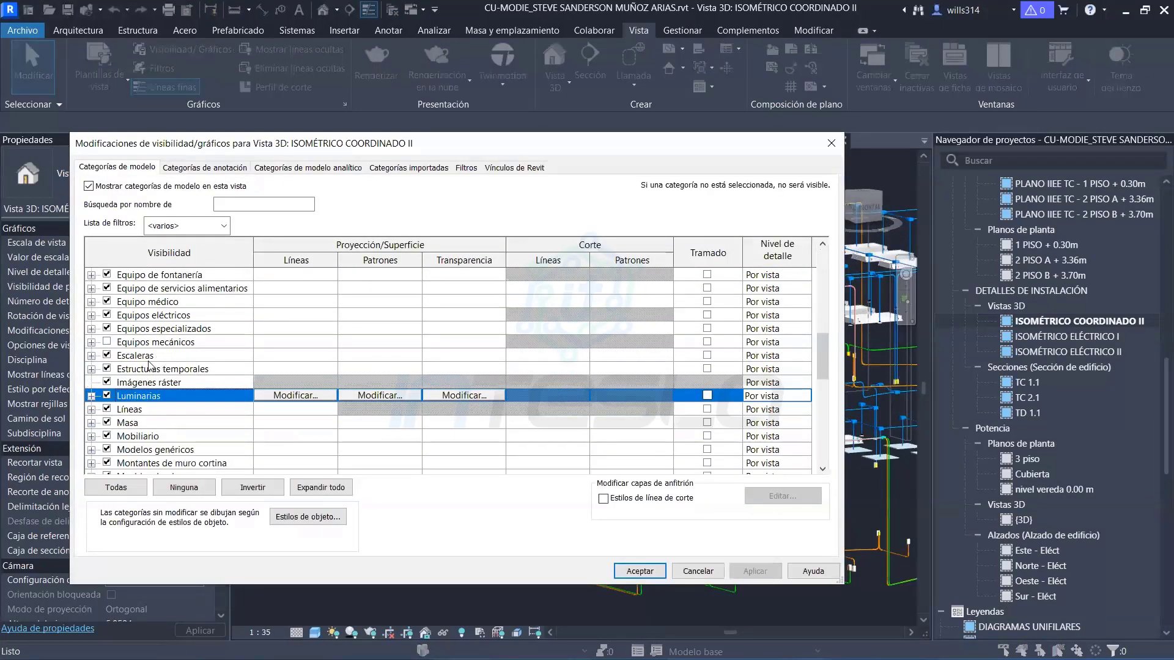
left_click(90, 397)
scroll(180, 397, "down", 1)
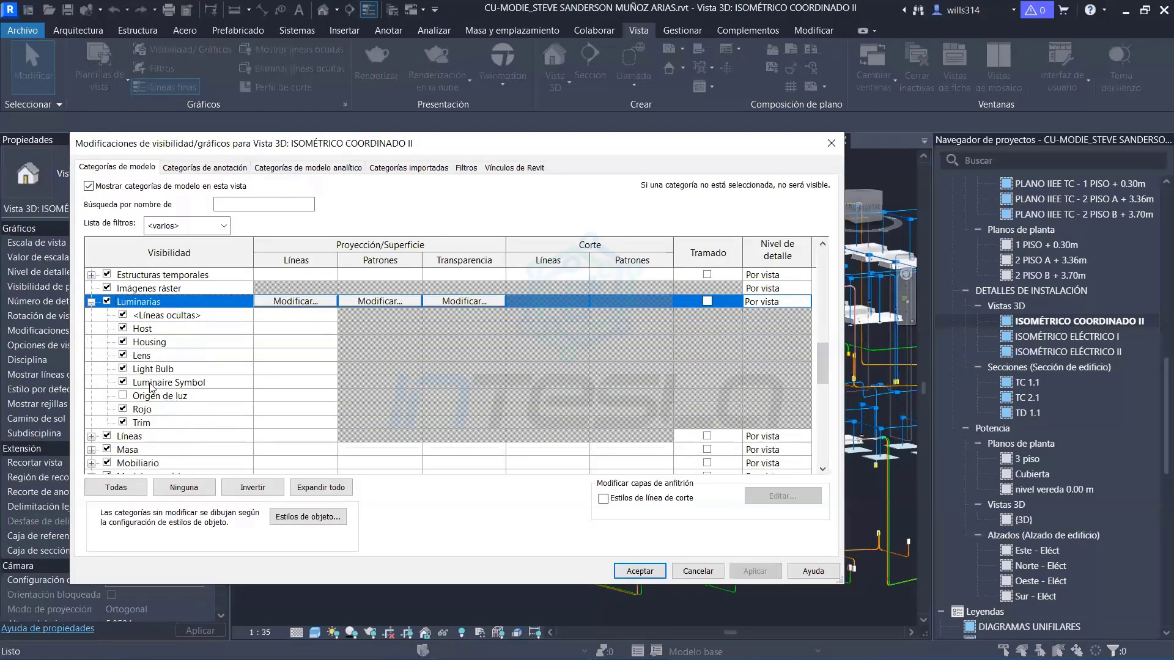
left_click(123, 396)
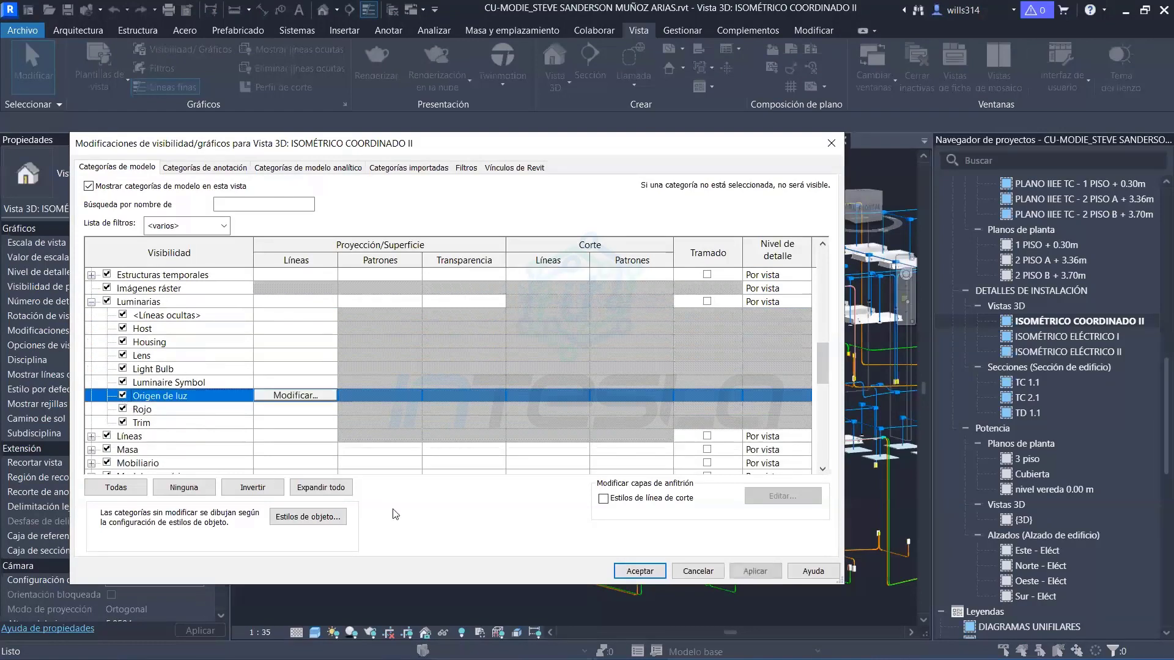
left_click(640, 571)
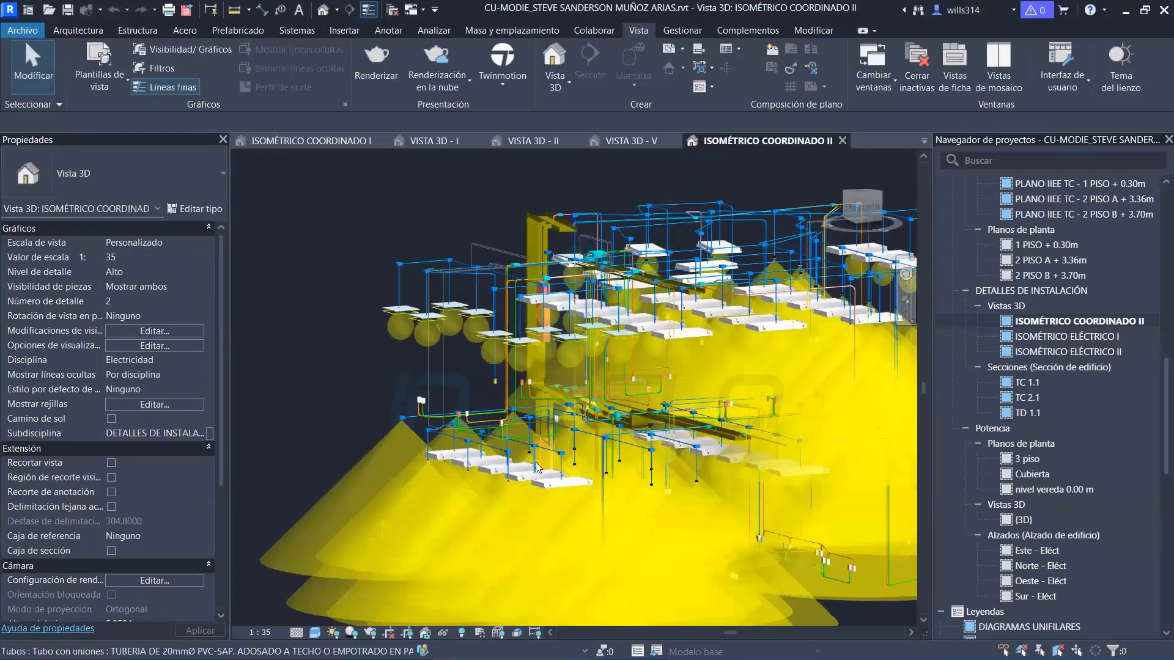
Orbit and zoom to inspect the light cones, then select a rectangular ceiling luminaire
mouse_move(600, 456)
middle_mouse_down("shift")
mouse_move(626, 324)
mouse_move(703, 446)
mouse_move(552, 421)
middle_mouse_up("shift")
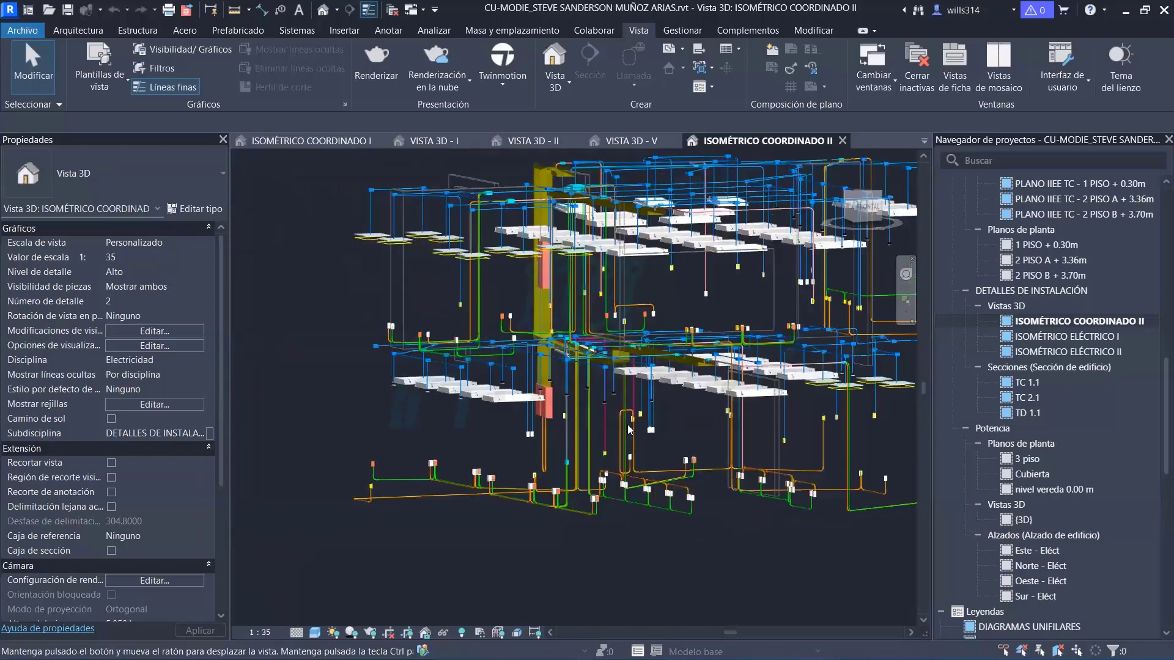
scroll(530, 411, "up", 3)
scroll(530, 411, "up", 2)
scroll(622, 444, "up", 2)
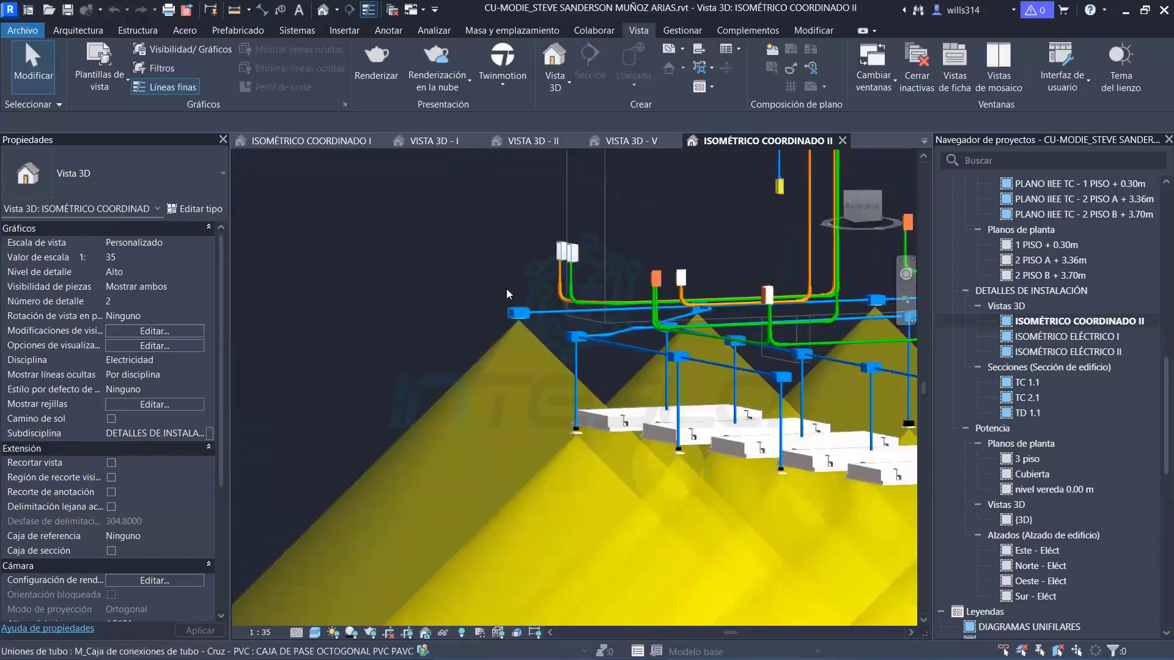
scroll(517, 374, "down", 1)
scroll(559, 420, "up", 2)
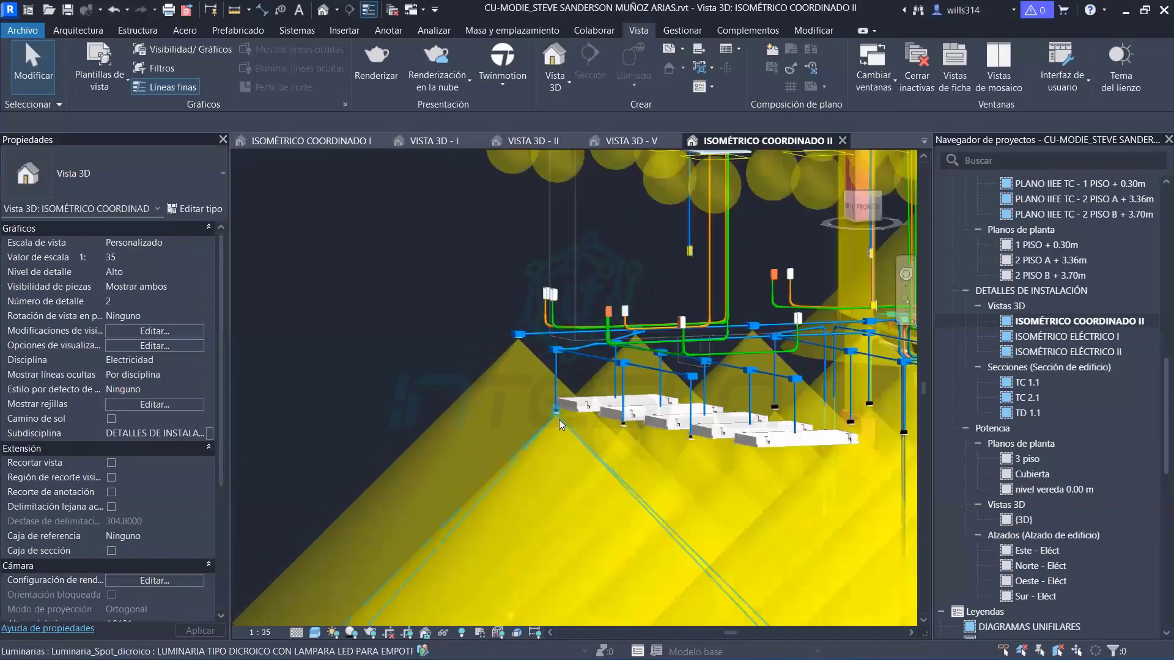
scroll(580, 402, "down", 1)
left_click(581, 397)
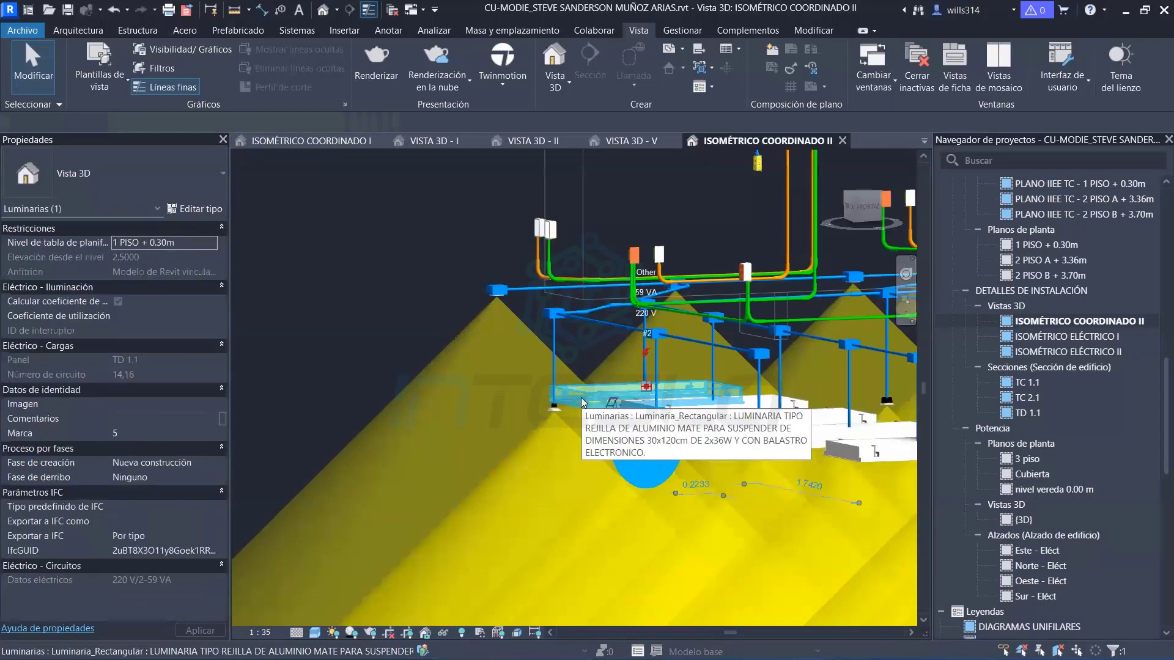
Edit the Luminaria_Rectangular.rfa family and inspect its light source from several angles
left_click(695, 58)
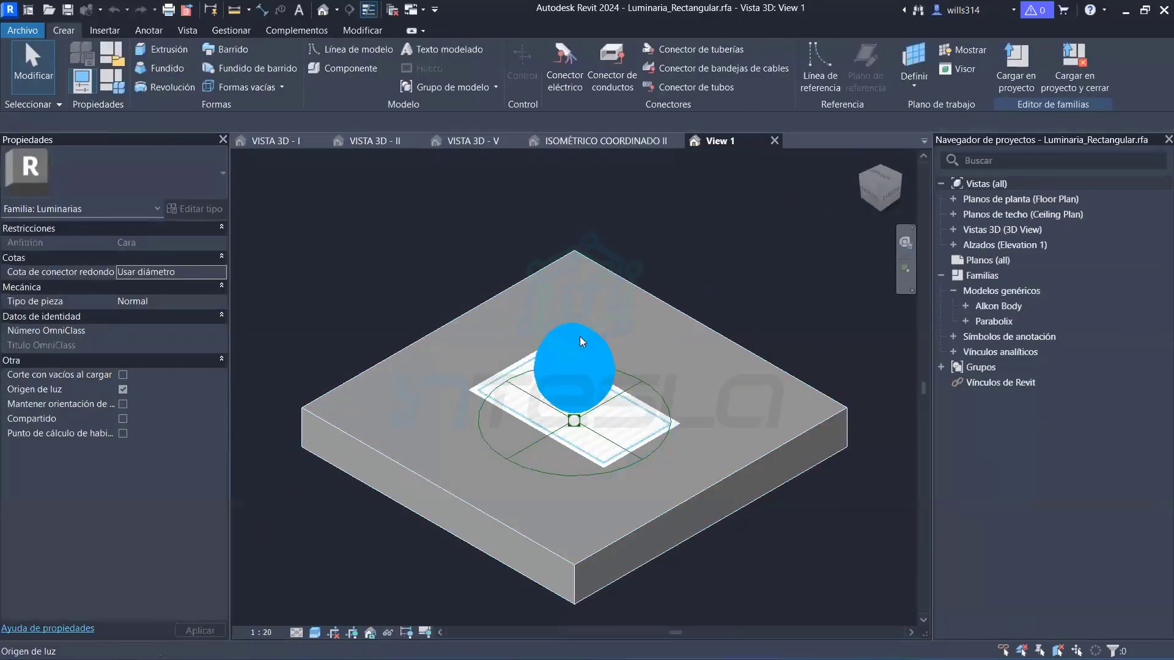
left_click(580, 336)
mouse_move(694, 380)
middle_mouse_down("shift")
mouse_move(648, 380)
mouse_move(561, 327)
middle_mouse_up("shift")
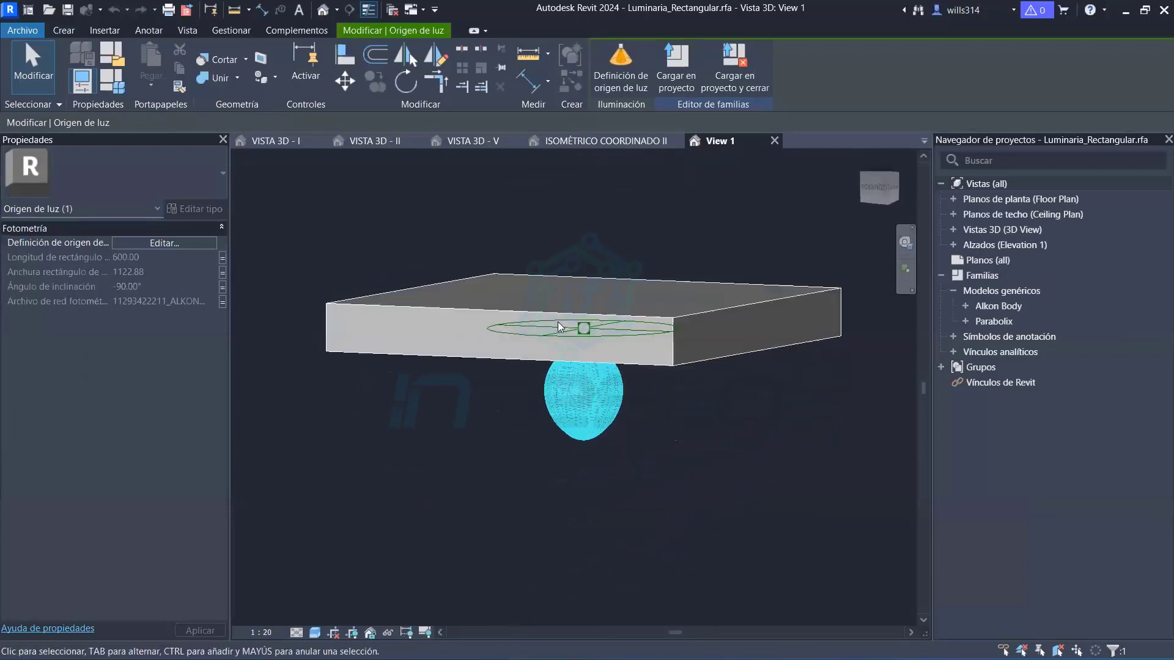
middle_click_drag(330, 356, 391, 430, "shift")
left_click(395, 413)
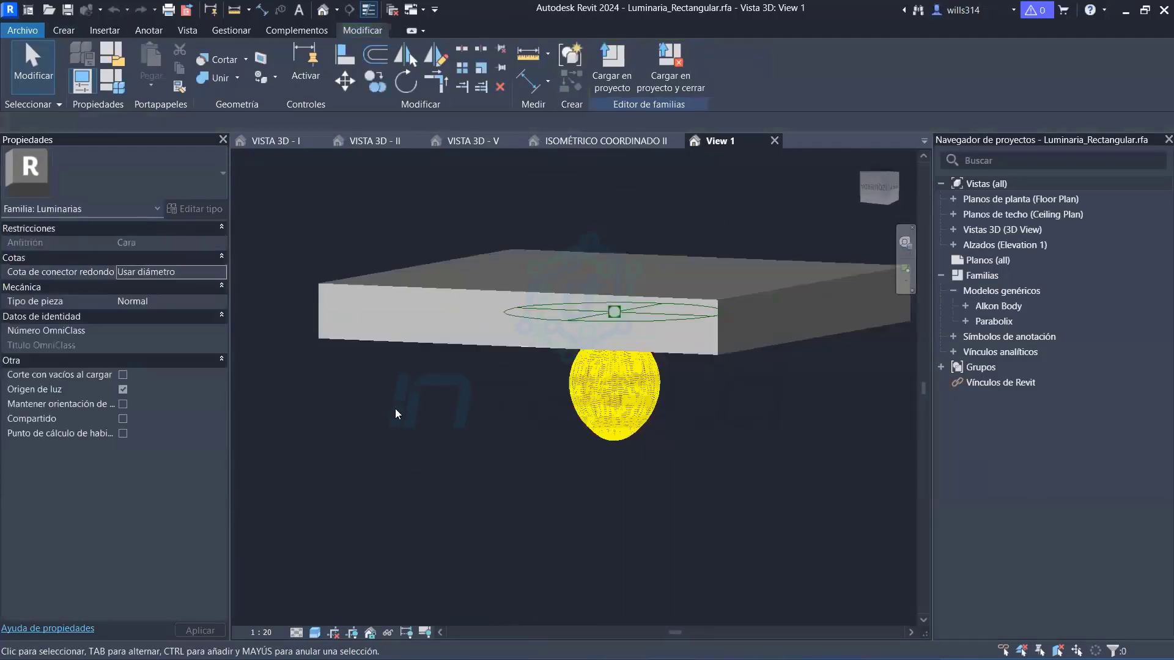
scroll(395, 413, "down", 2)
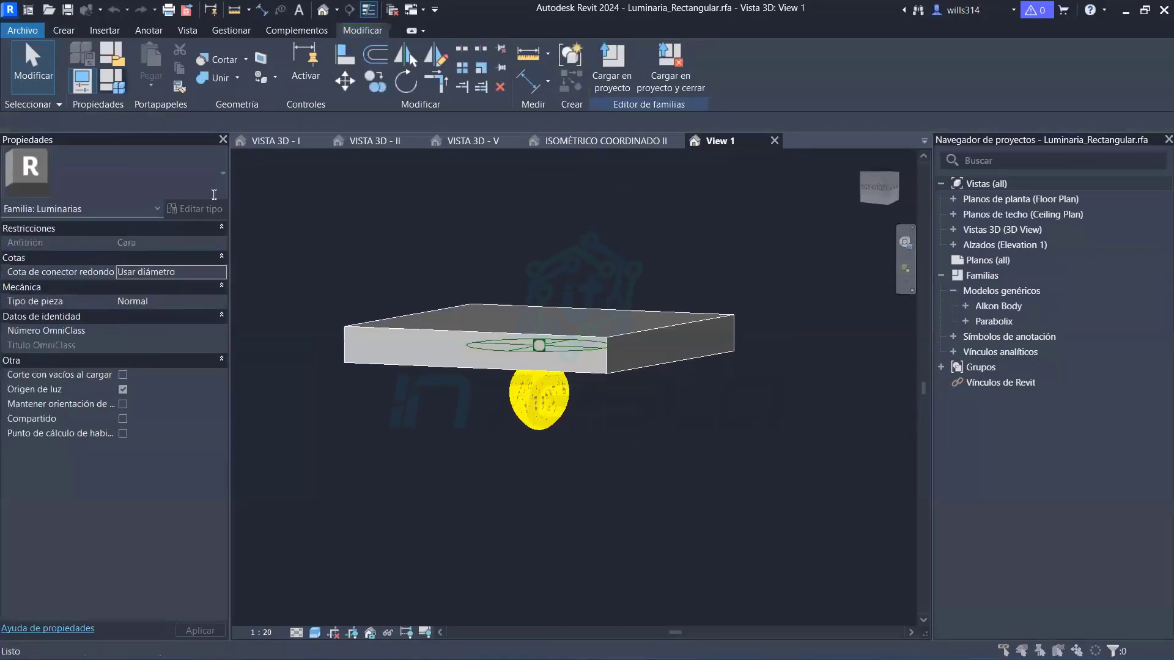
Open Tipos de familia, scroll its parameters, and move and enlarge the dialog
left_click(121, 89)
scroll(221, 300, "down", 2)
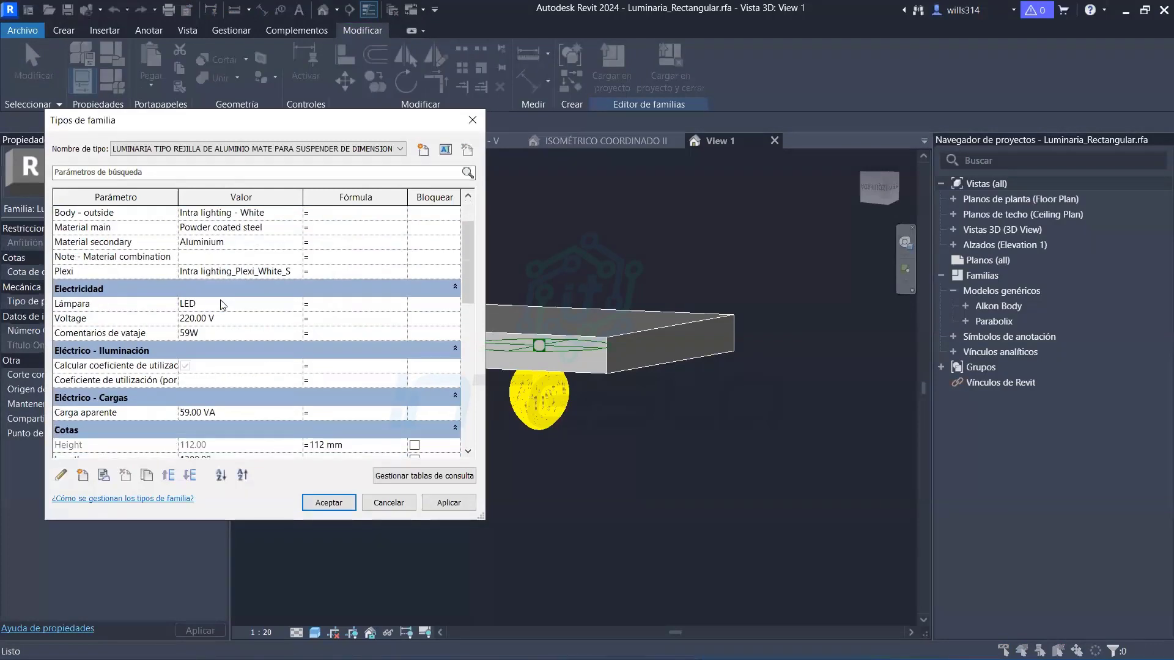
scroll(220, 300, "down", 3)
scroll(221, 300, "down", 2)
scroll(220, 300, "down", 3)
scroll(221, 300, "up", 2)
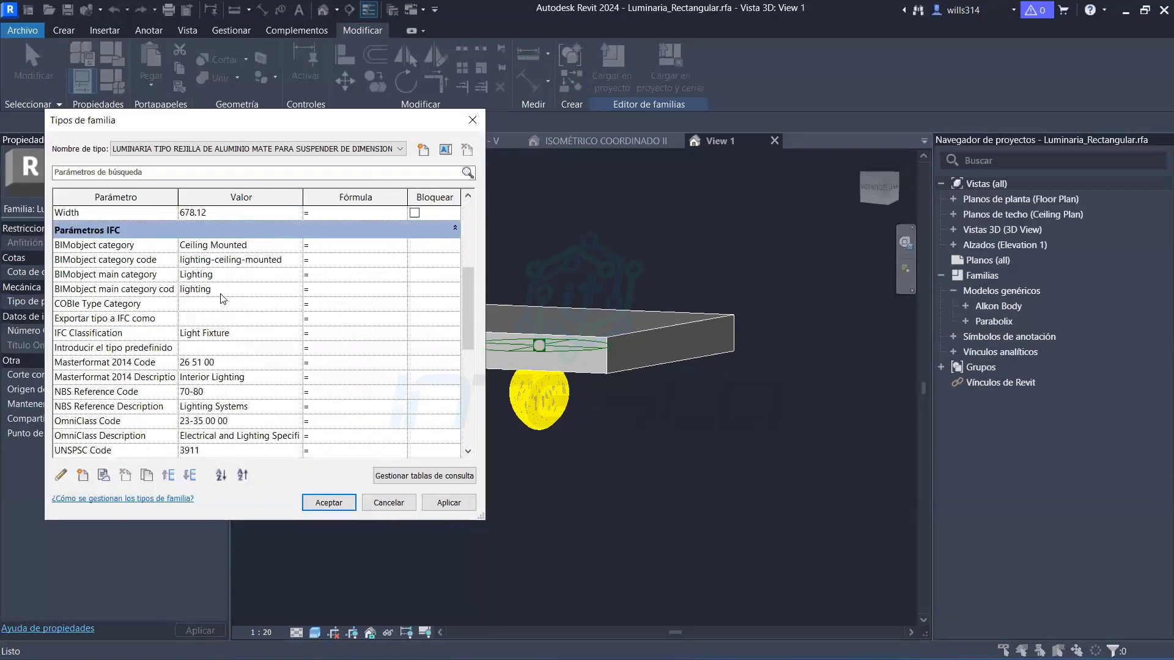
scroll(223, 297, "down", 3)
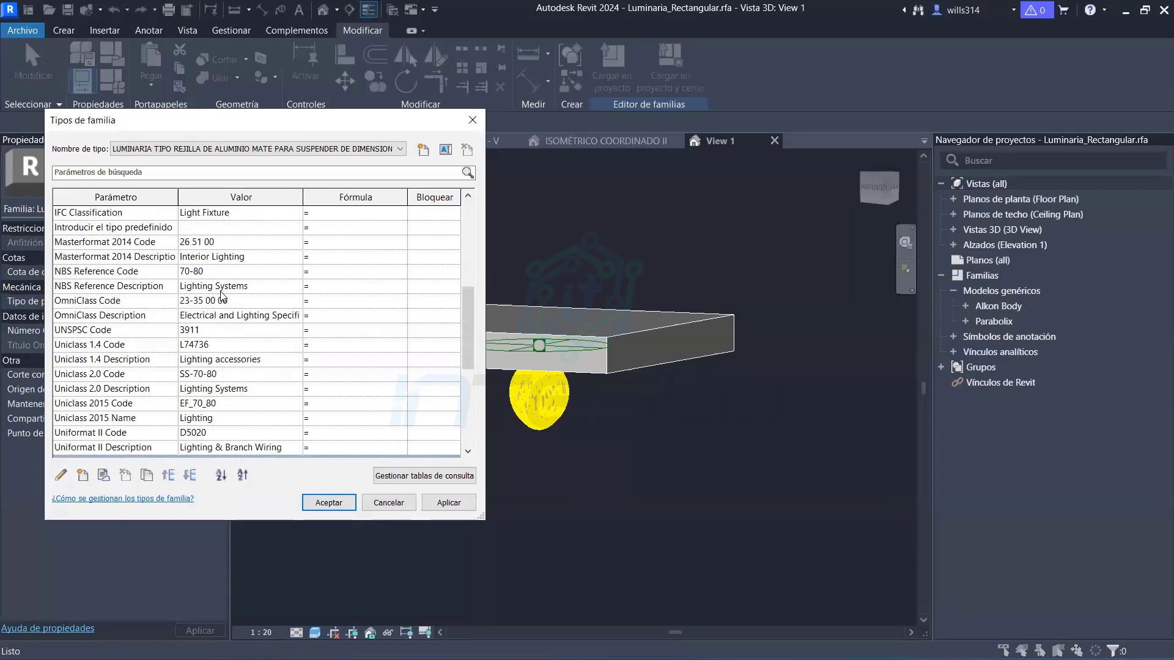
scroll(223, 297, "down", 5)
scroll(223, 297, "down", 2)
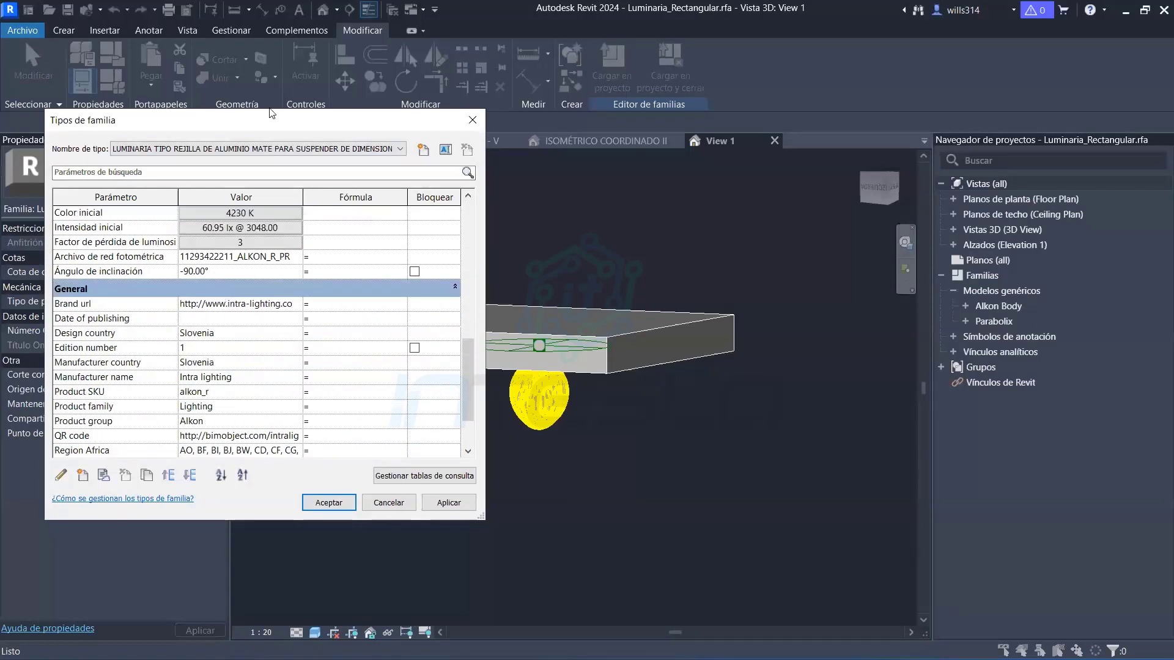
left_click_drag(272, 125, 284, 55)
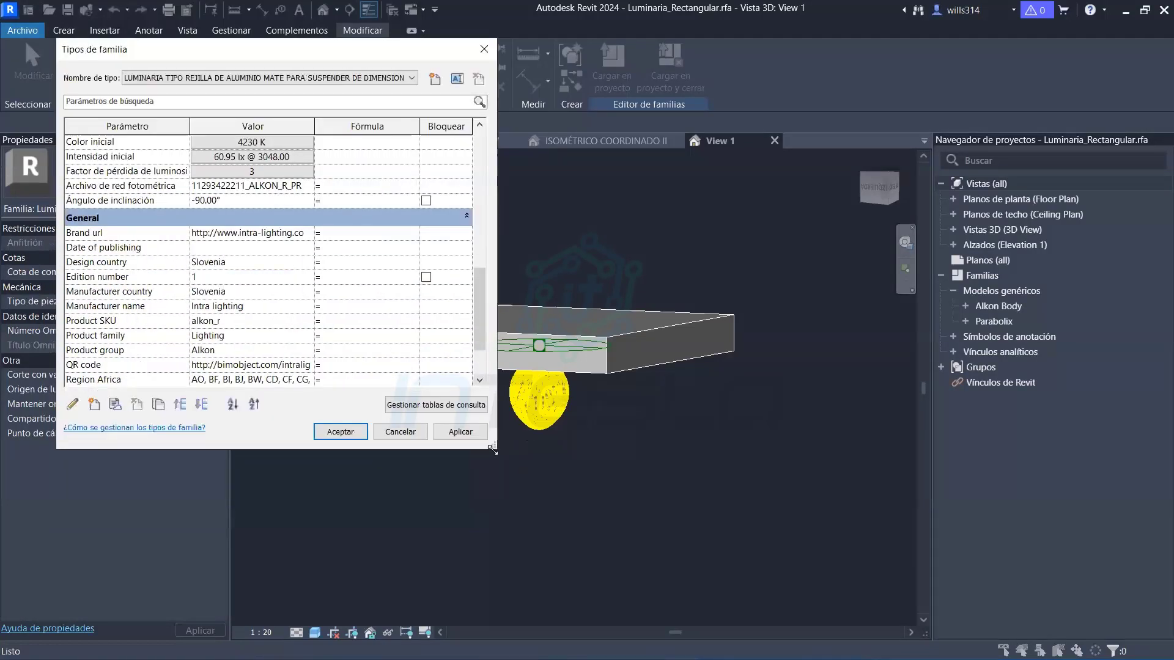
left_click_drag(493, 451, 587, 567)
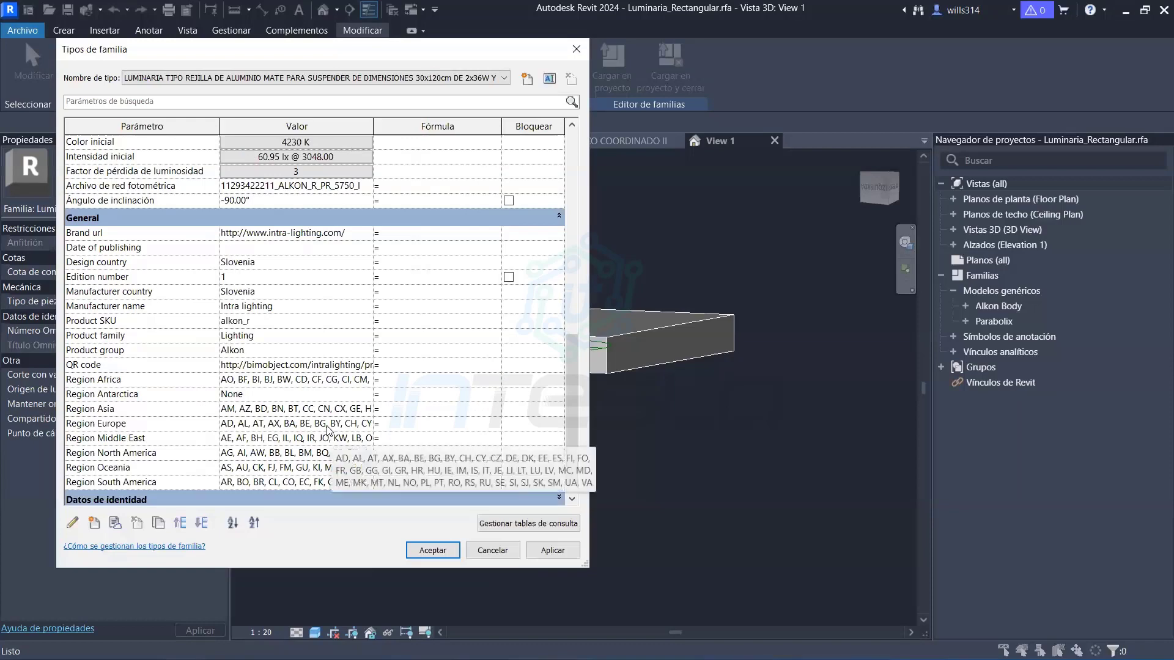
Scroll back up the parameters and briefly move the dialog aside to view the fixture
scroll(328, 430, "up", 5)
scroll(329, 430, "up", 5)
scroll(329, 430, "up", 1)
scroll(329, 427, "up", 2)
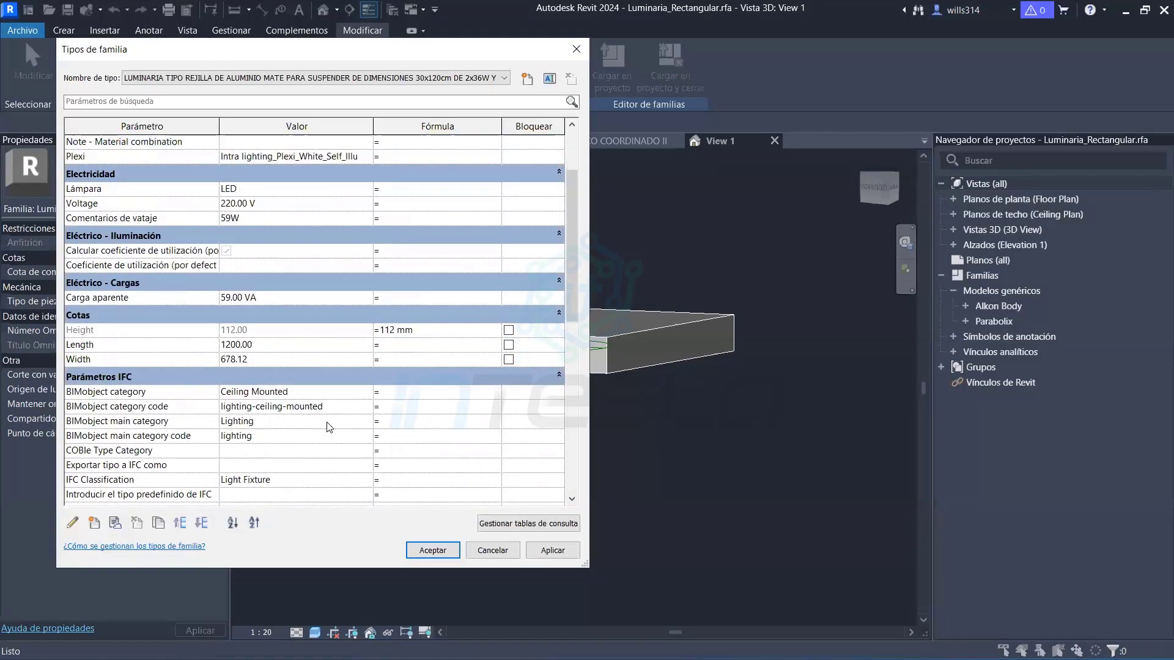
scroll(329, 427, "up", 3)
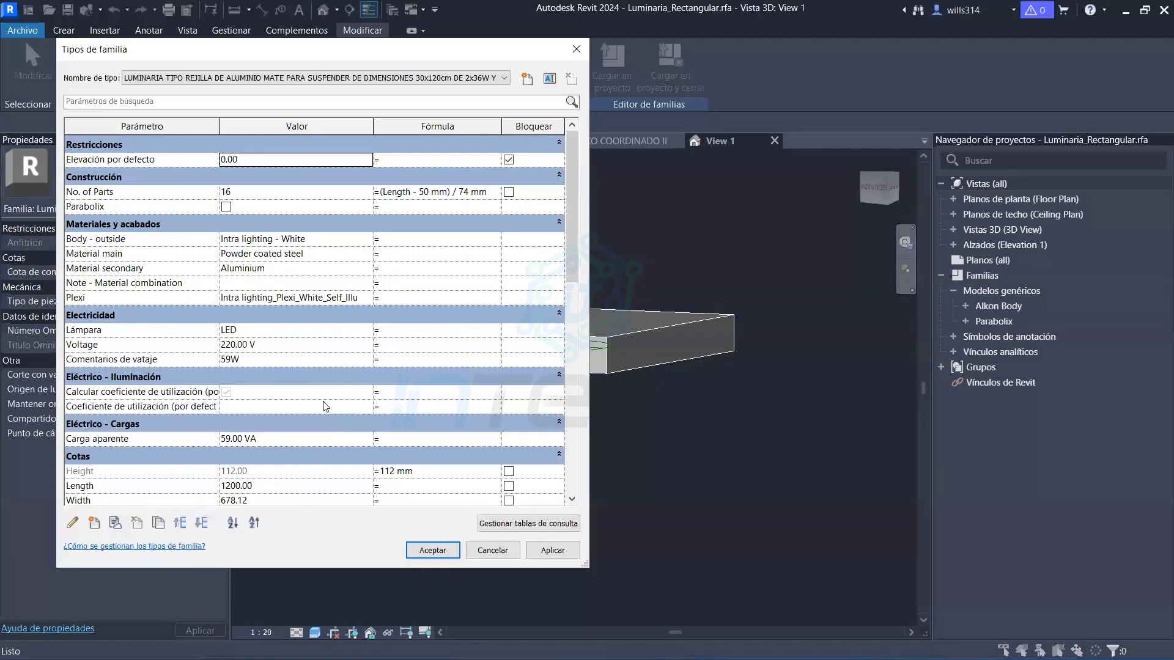
scroll(308, 359, "down", 3)
scroll(309, 359, "down", 3)
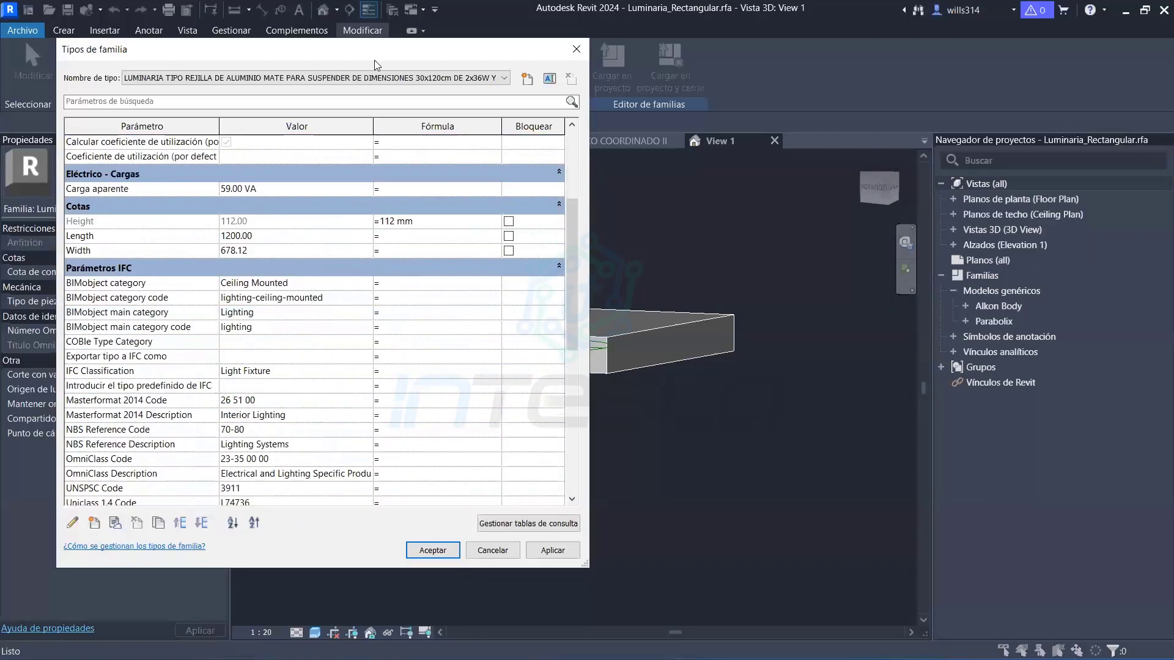
left_click_drag(408, 49, 839, 548)
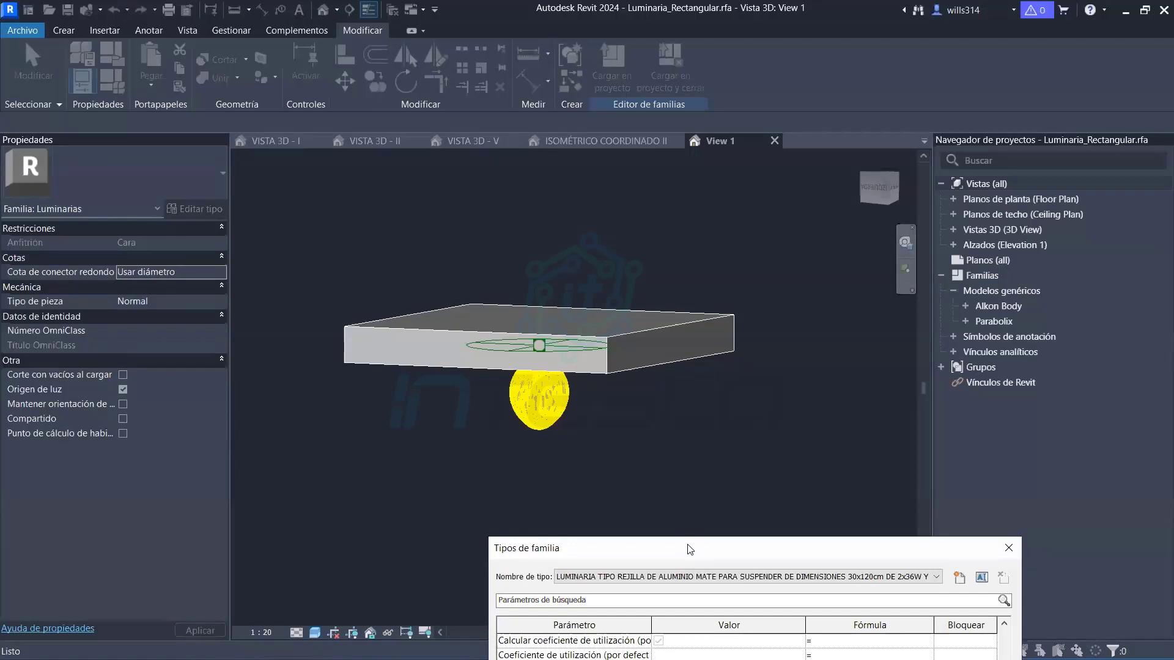
left_click_drag(689, 549, 412, 38)
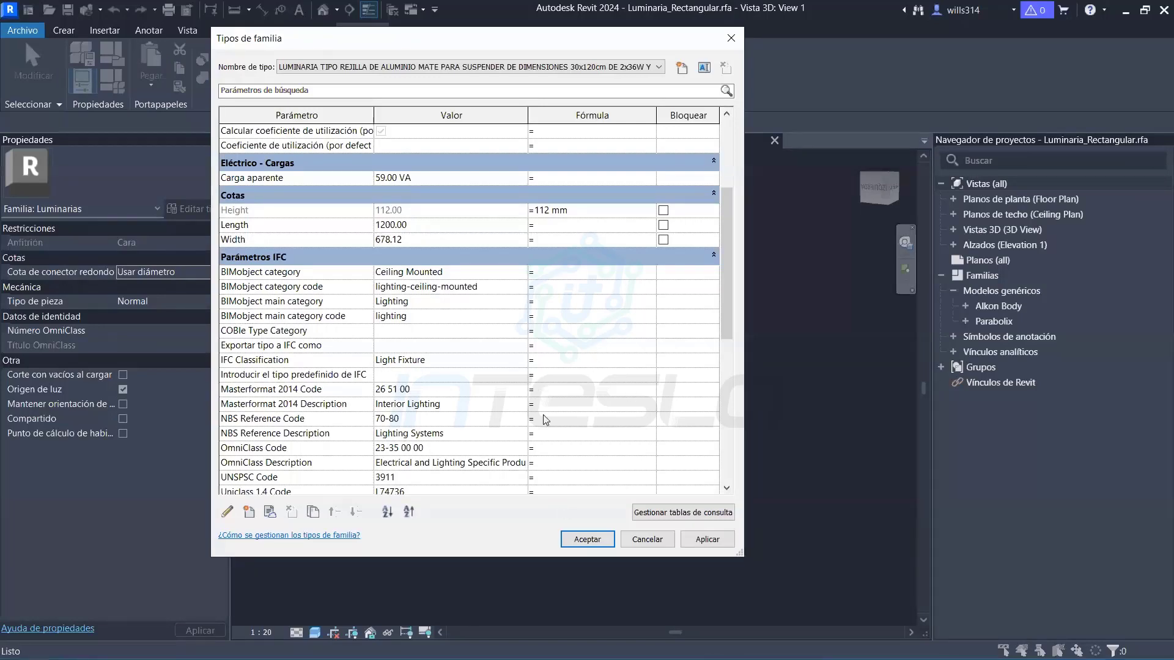
Review the Fotometría and General manufacturer parameters, then accept the Tipos de familia dialog
scroll(545, 420, "down", 3)
scroll(545, 419, "up", 8)
scroll(545, 419, "down", 5)
scroll(544, 420, "down", 8)
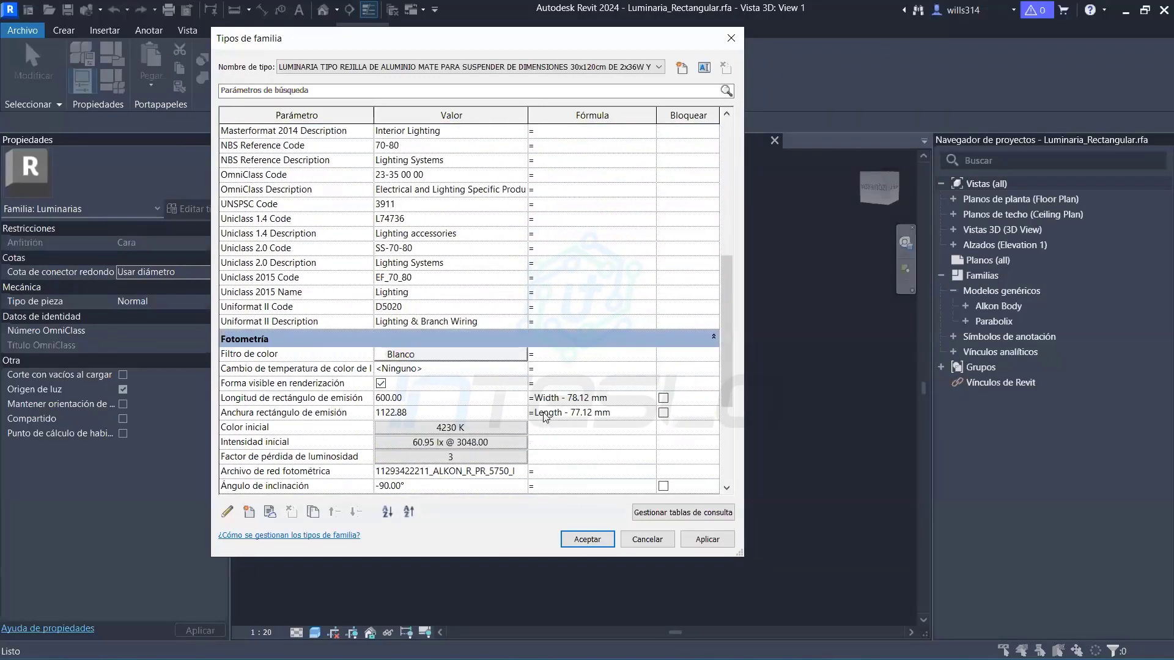
scroll(545, 419, "down", 5)
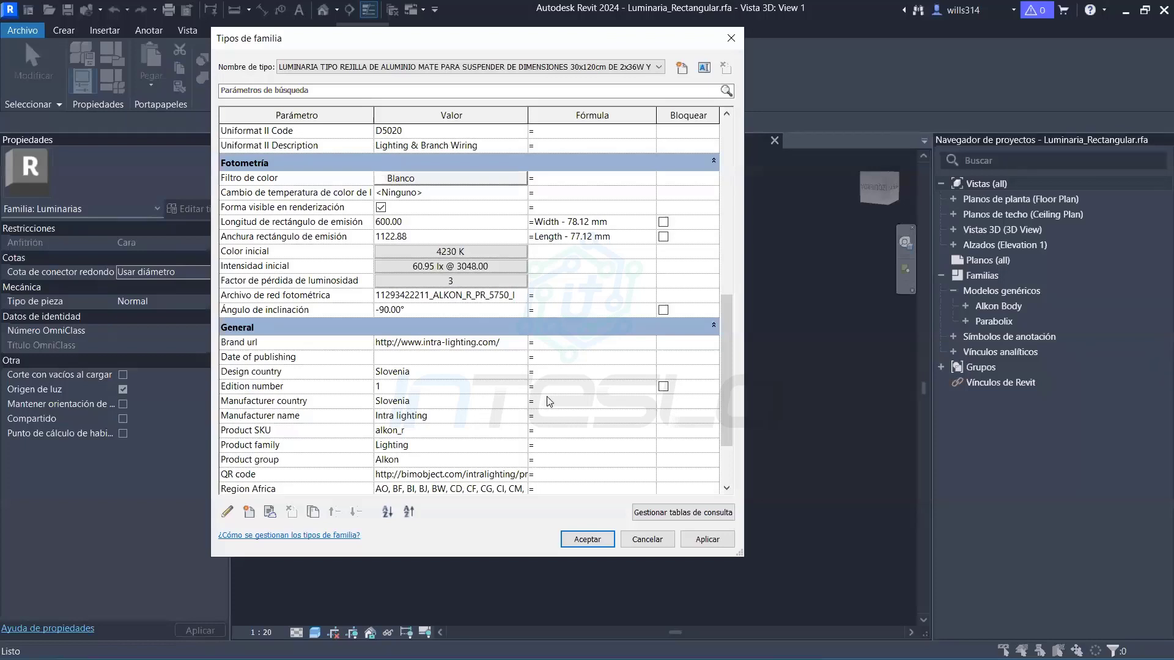
scroll(549, 402, "down", 1)
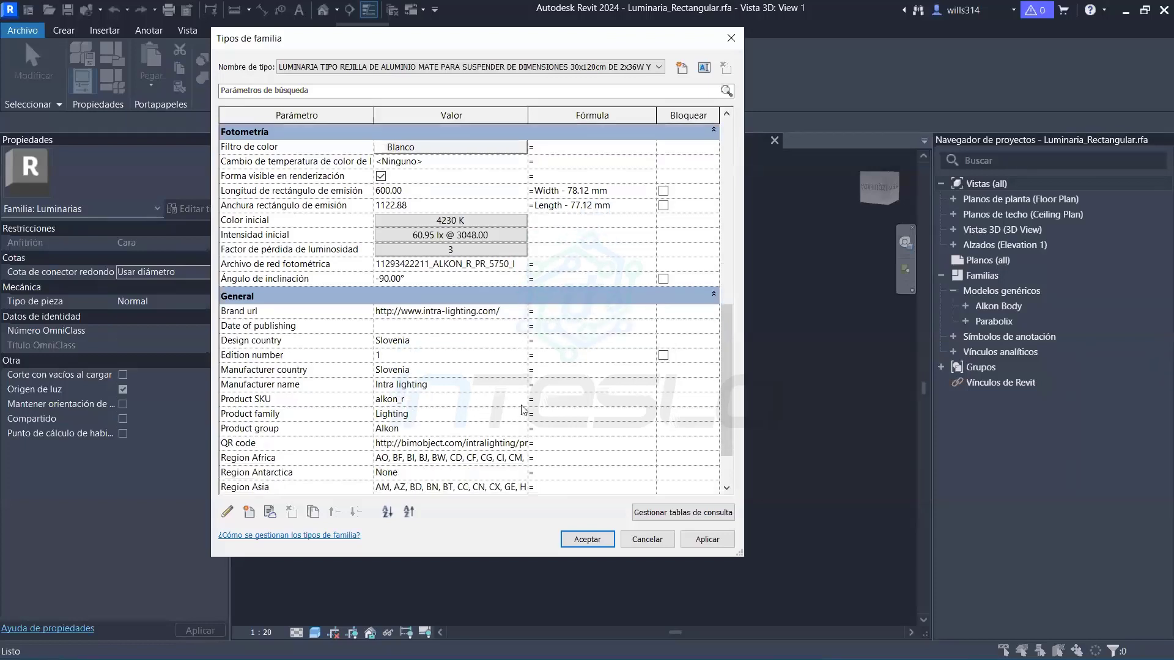
scroll(550, 428, "down", 3)
scroll(554, 458, "down", 1)
scroll(558, 499, "up", 4)
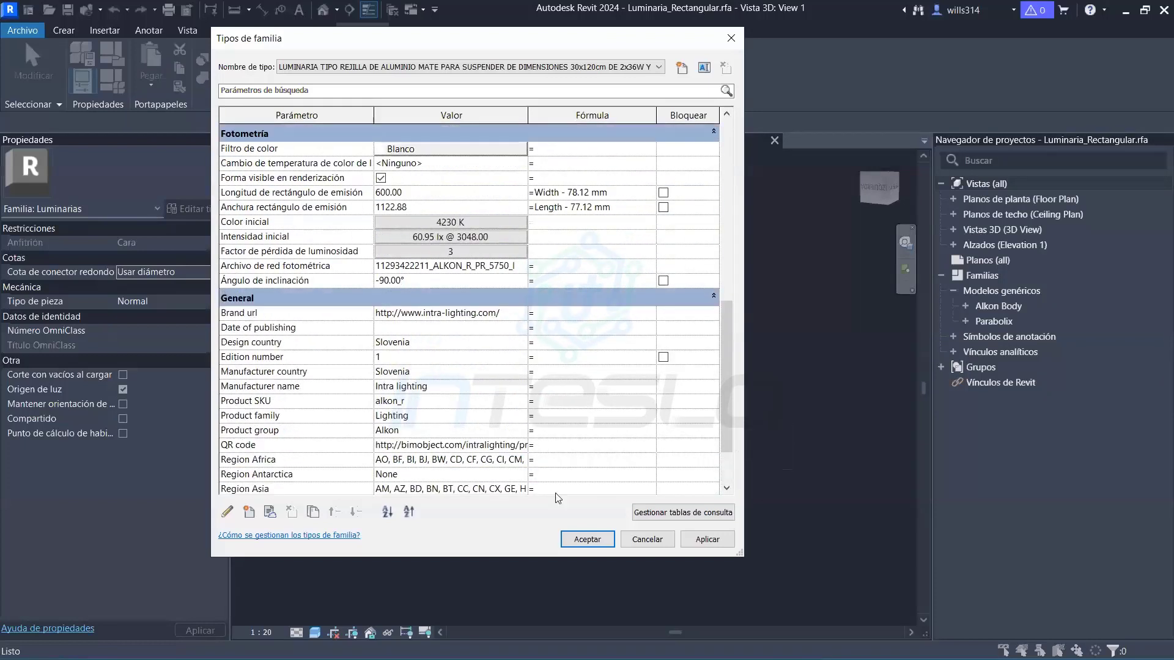
left_click(587, 540)
Close the luminaire family at the save prompt and orbit out over the ISOMÉTRICO COORDINADO II model
middle_click_drag(638, 501, 618, 383, "shift")
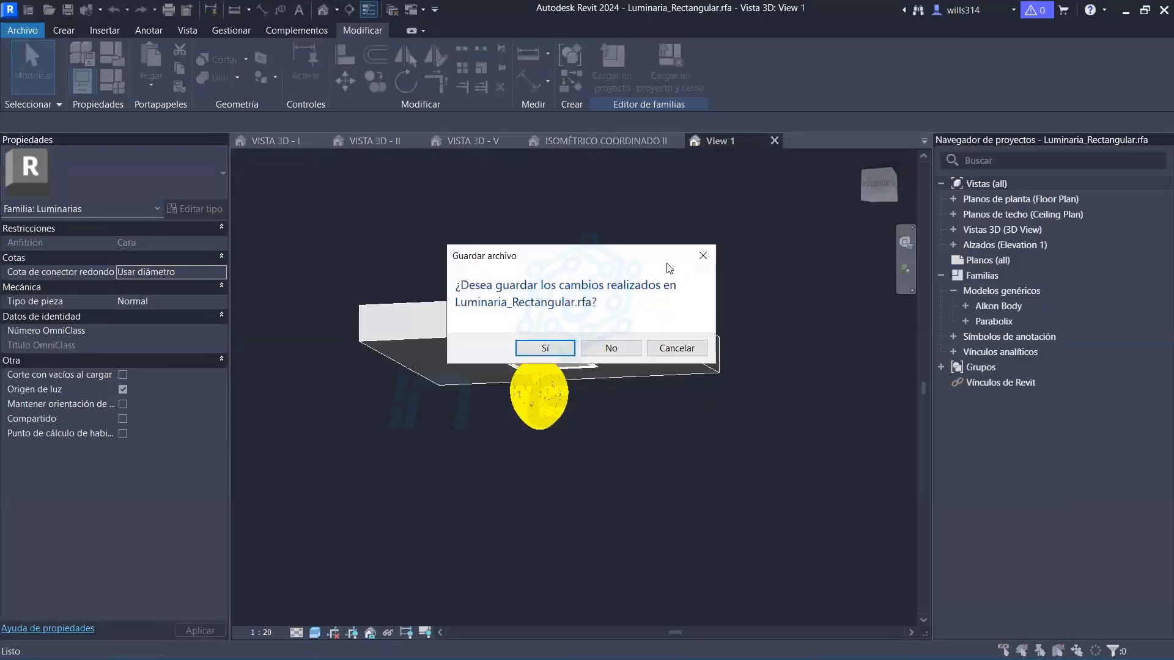
left_click(623, 348)
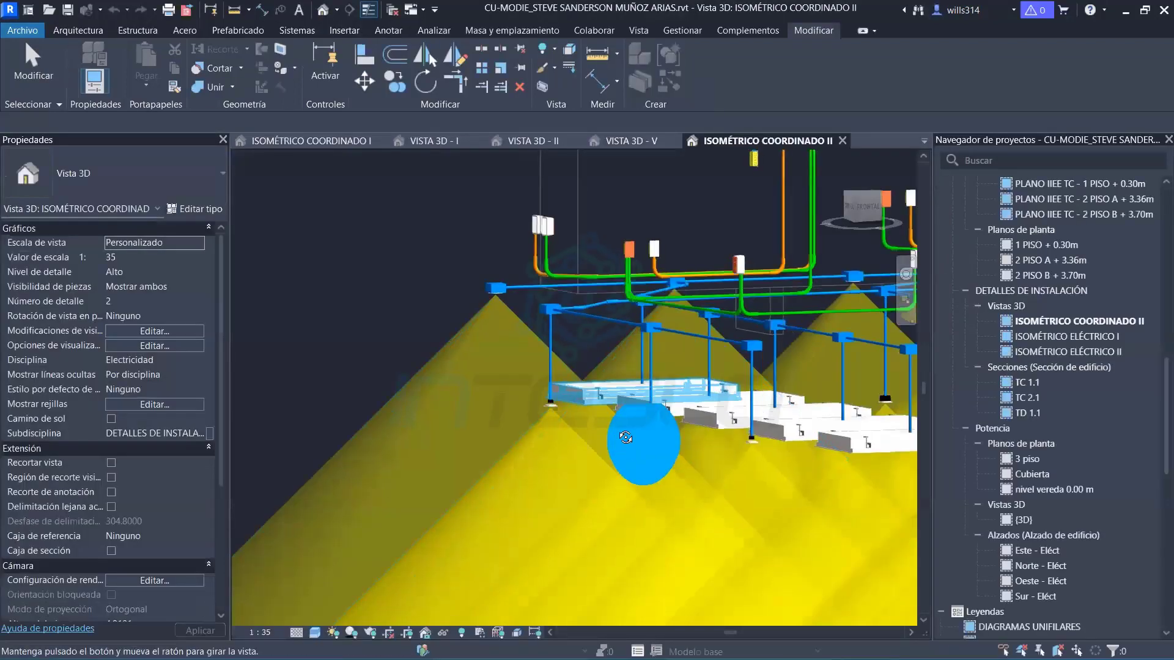
mouse_move(630, 478)
middle_mouse_down("shift")
mouse_move(567, 429)
mouse_move(700, 576)
mouse_move(474, 451)
mouse_move(515, 457)
mouse_move(512, 447)
middle_mouse_up("shift")
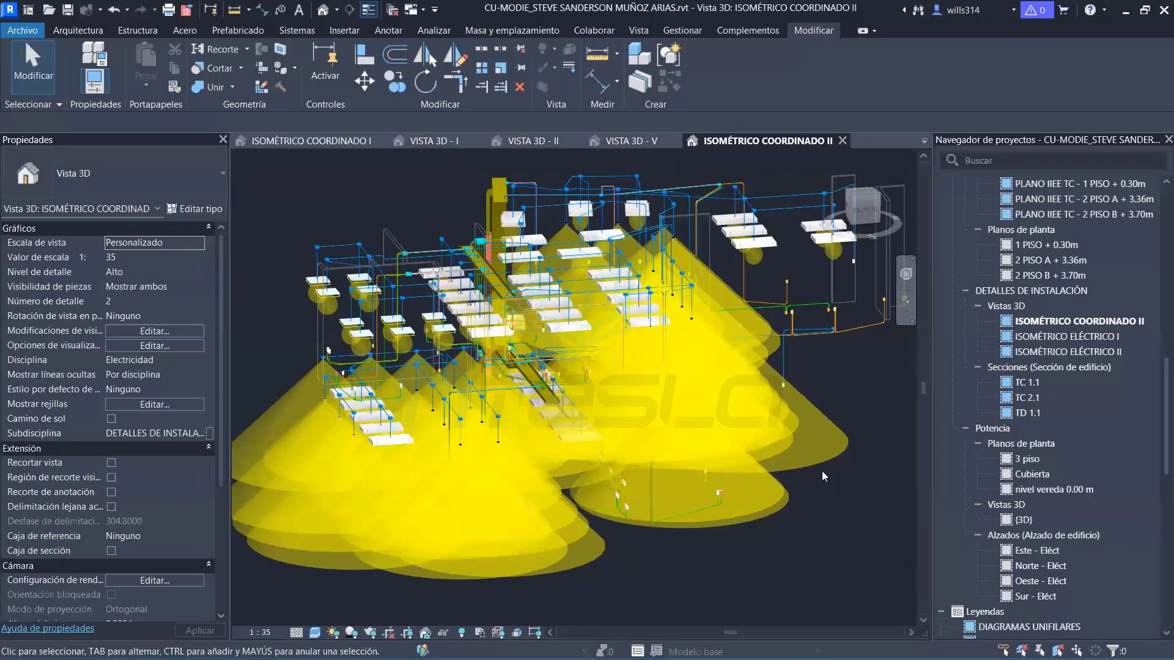
scroll(821, 470, "down", 2)
scroll(822, 471, "down", 2)
mouse_move(808, 461)
middle_mouse_down("shift")
mouse_move(732, 364)
mouse_move(759, 514)
mouse_move(628, 483)
mouse_move(768, 523)
middle_mouse_up("shift")
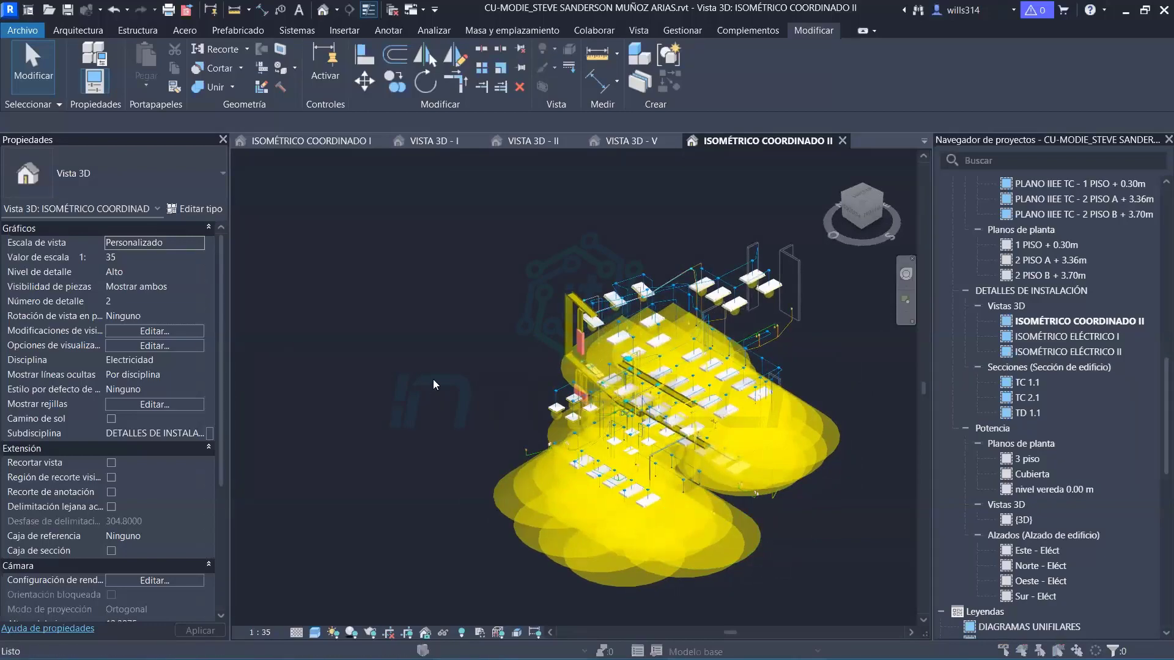
In Visibility/Graphics (VG), uncheck the Origen de luz subcategory under Luminarias
key("v")
key("g")
left_click(154, 316)
key("l")
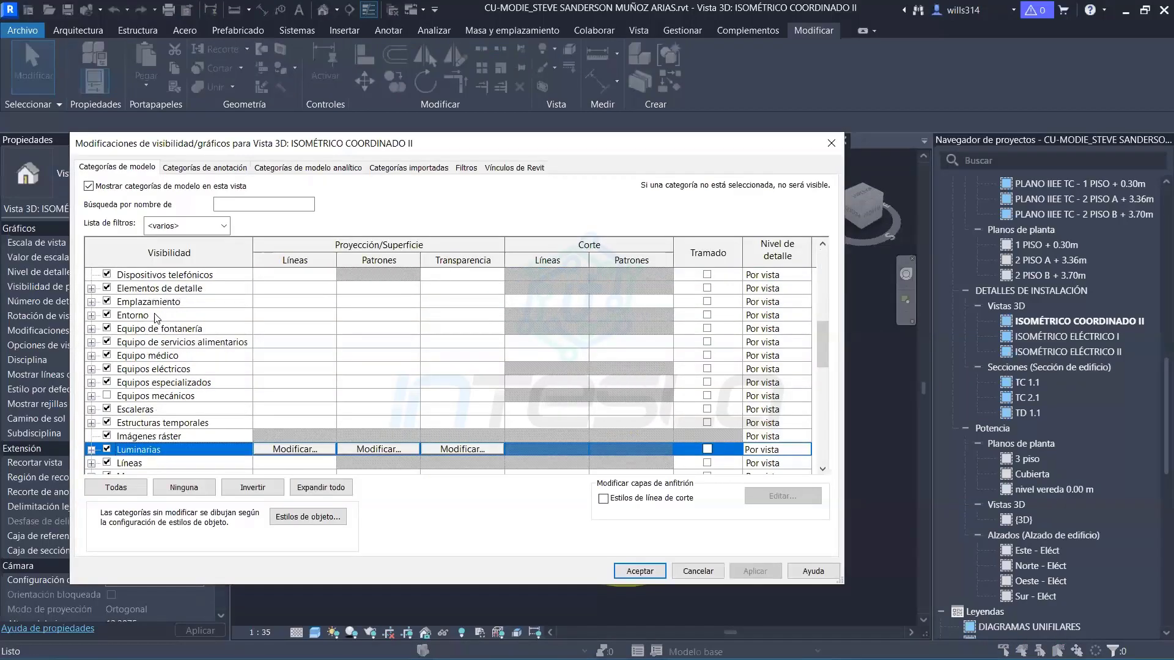
scroll(140, 404, "down", 1)
left_click(92, 396)
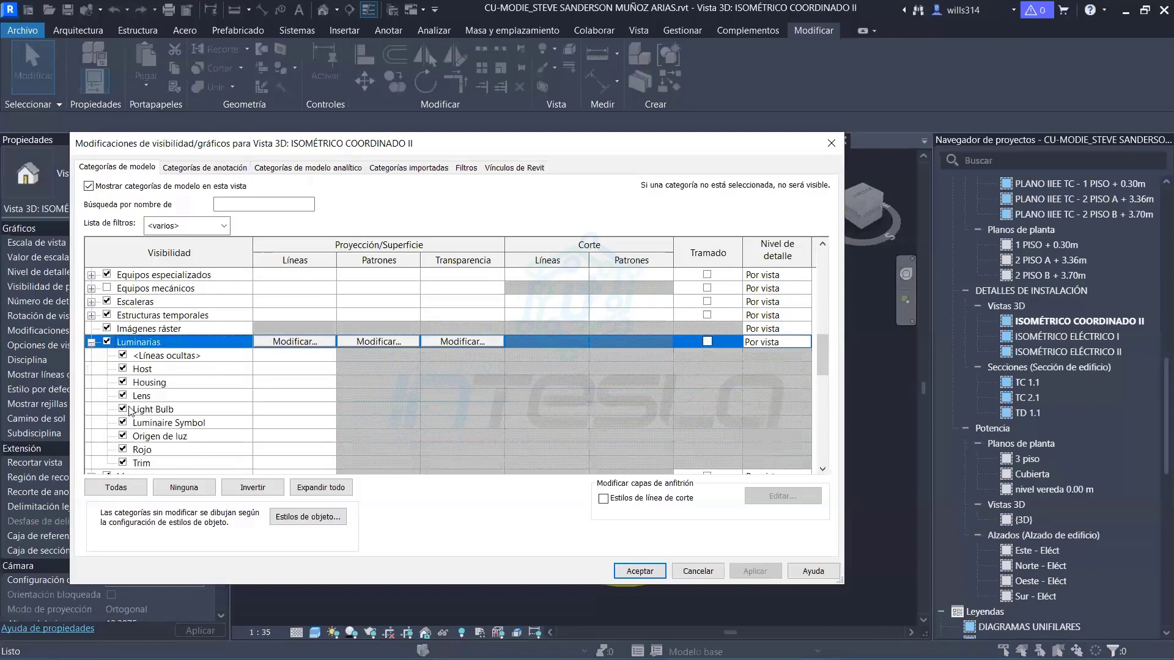
scroll(131, 413, "down", 1)
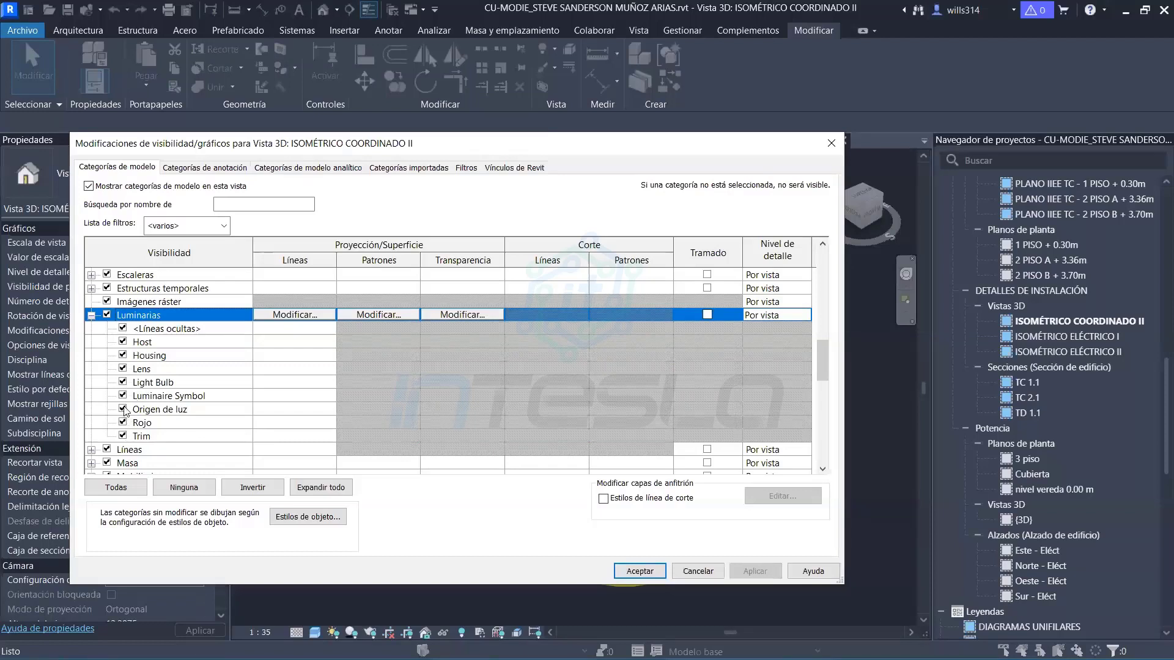
left_click(123, 409)
left_click(623, 567)
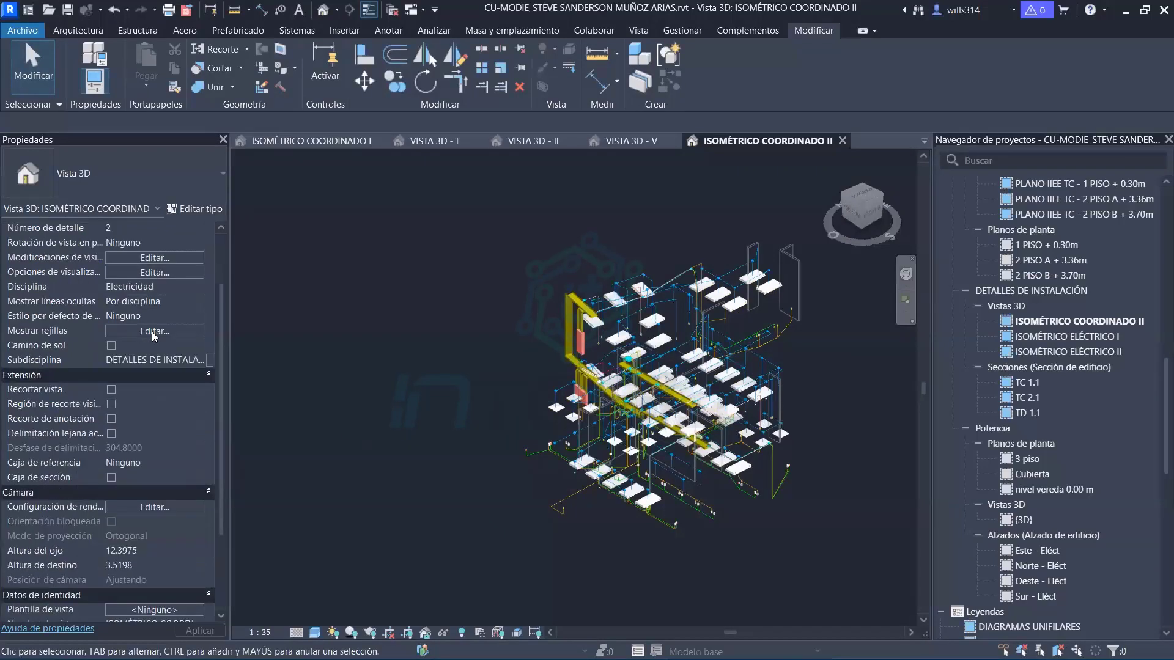
Set the view discipline to Coordinación and turn on the linked Revit models in VG
left_click(197, 360)
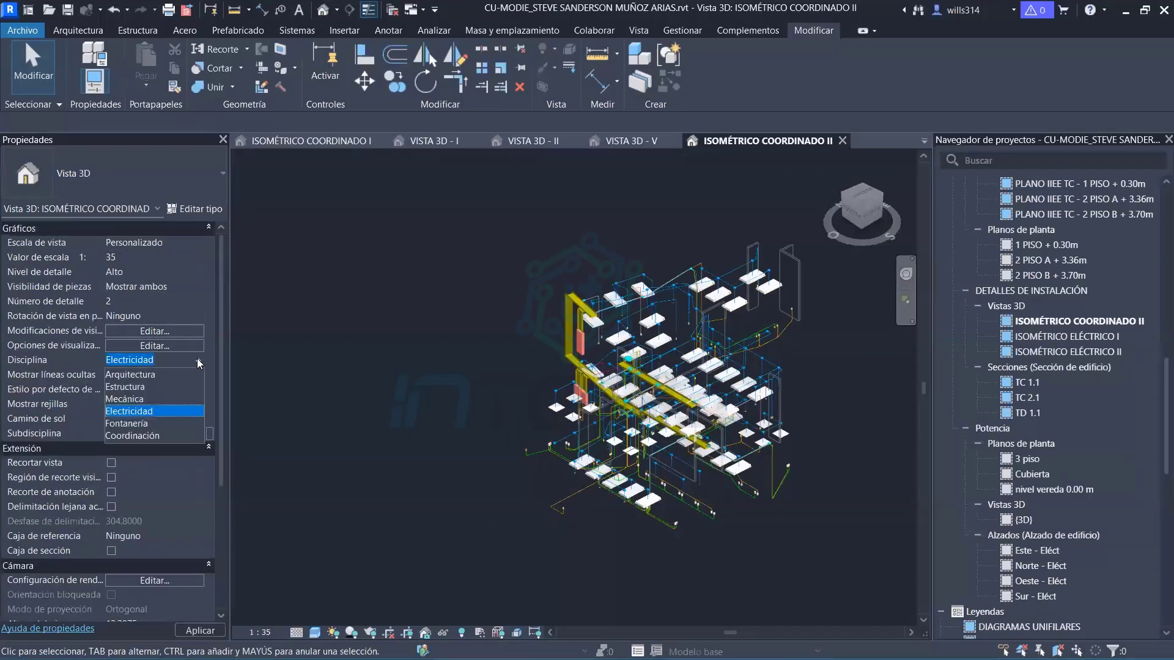
left_click(152, 436)
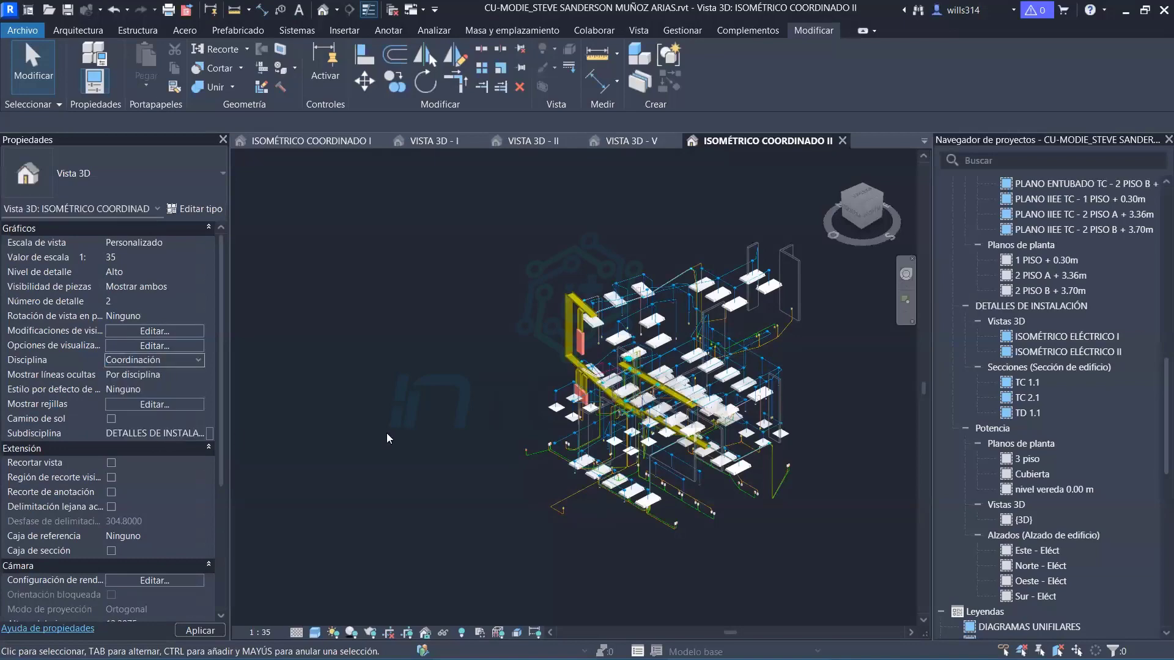
key("v")
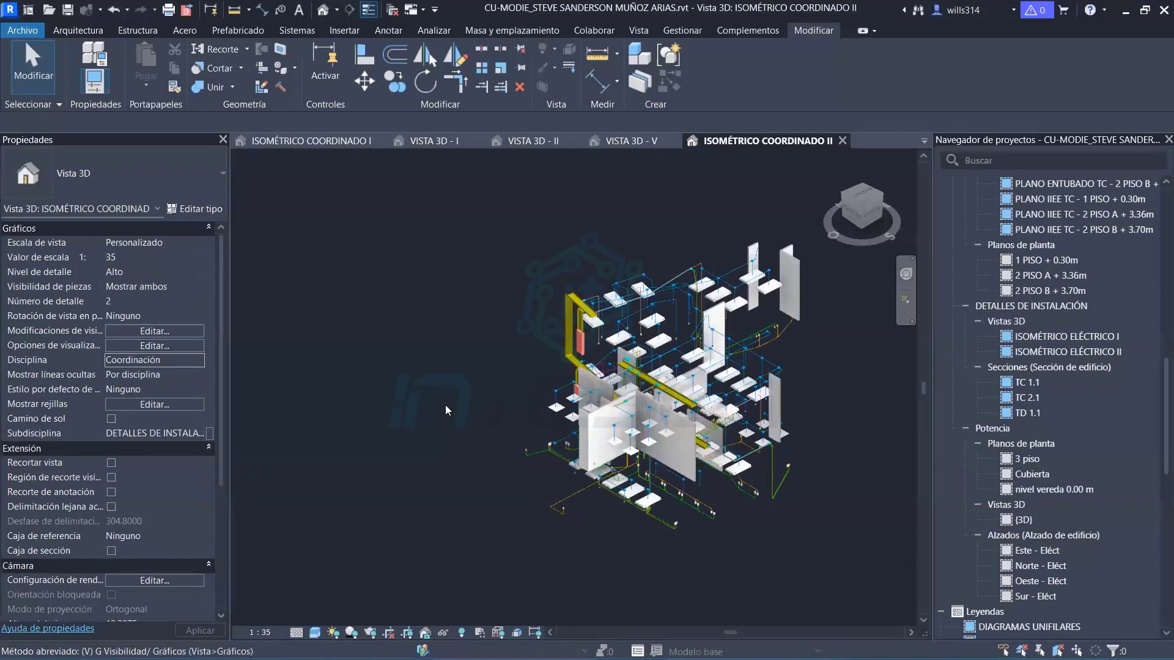
key("v")
left_click(490, 168)
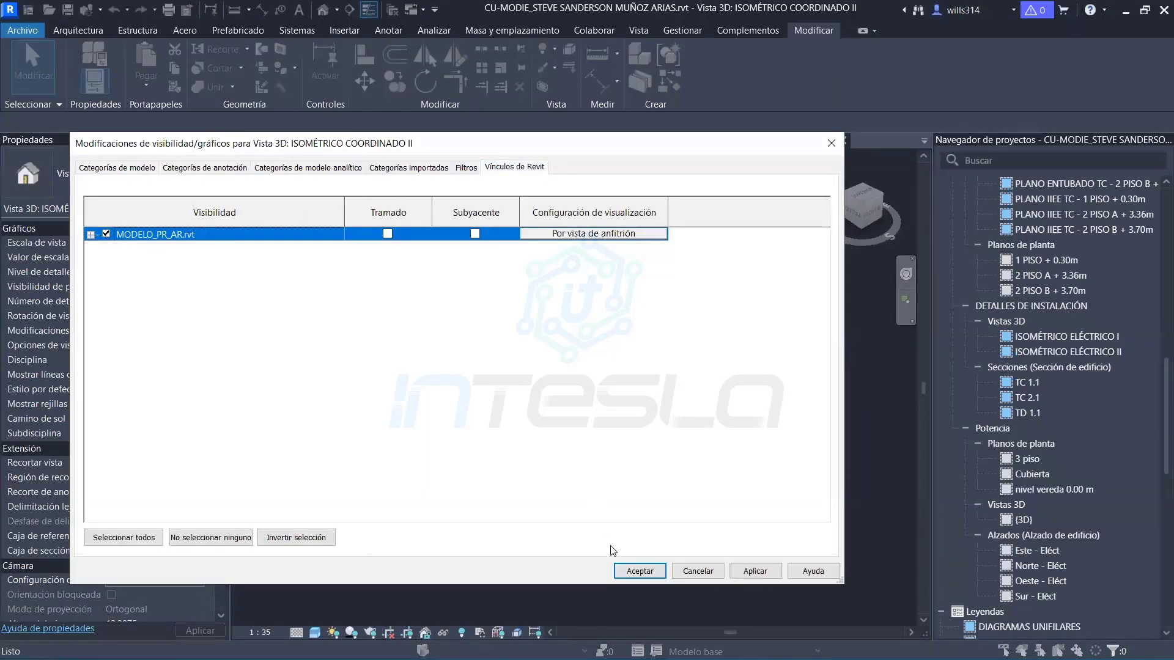
left_click(630, 572)
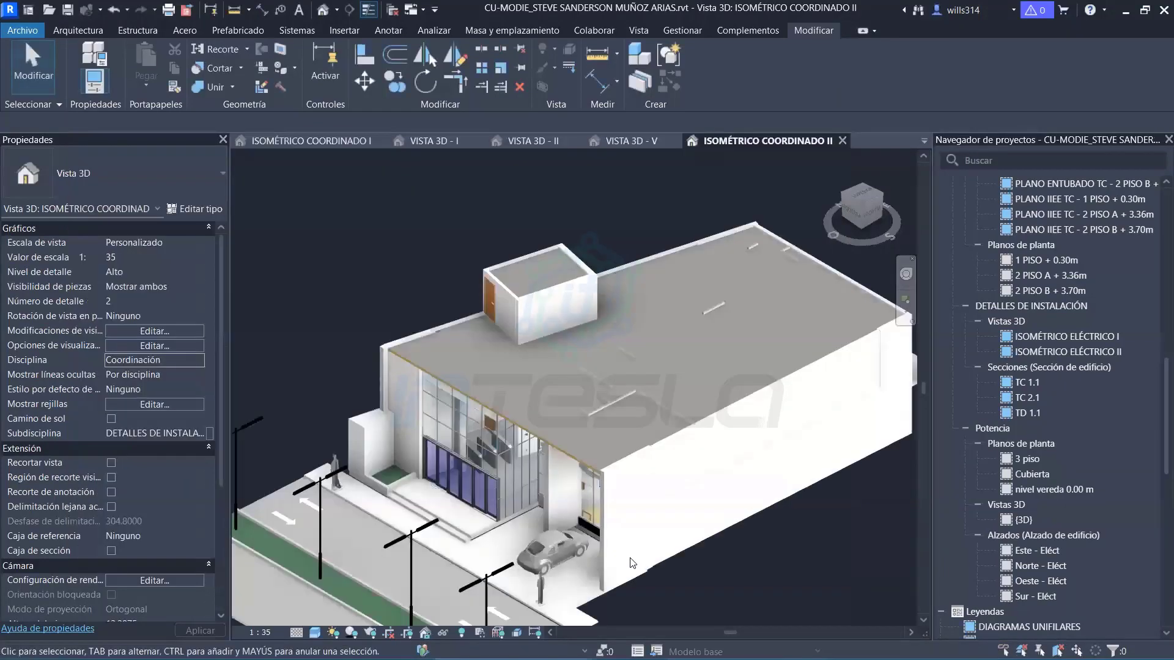
Set the discipline back to Electricidad and orbit the building to see stairs and ceiling runs
mouse_move(652, 553)
middle_mouse_down()
mouse_move(663, 458)
mouse_move(587, 388)
mouse_move(233, 397)
middle_mouse_up()
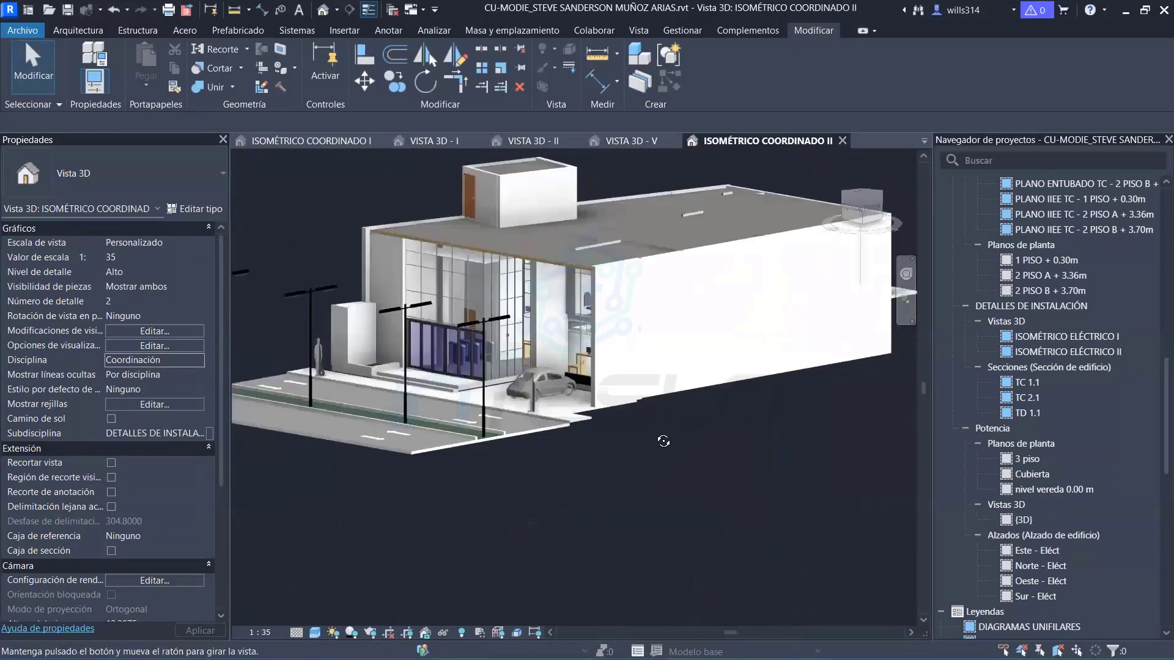
left_click(196, 361)
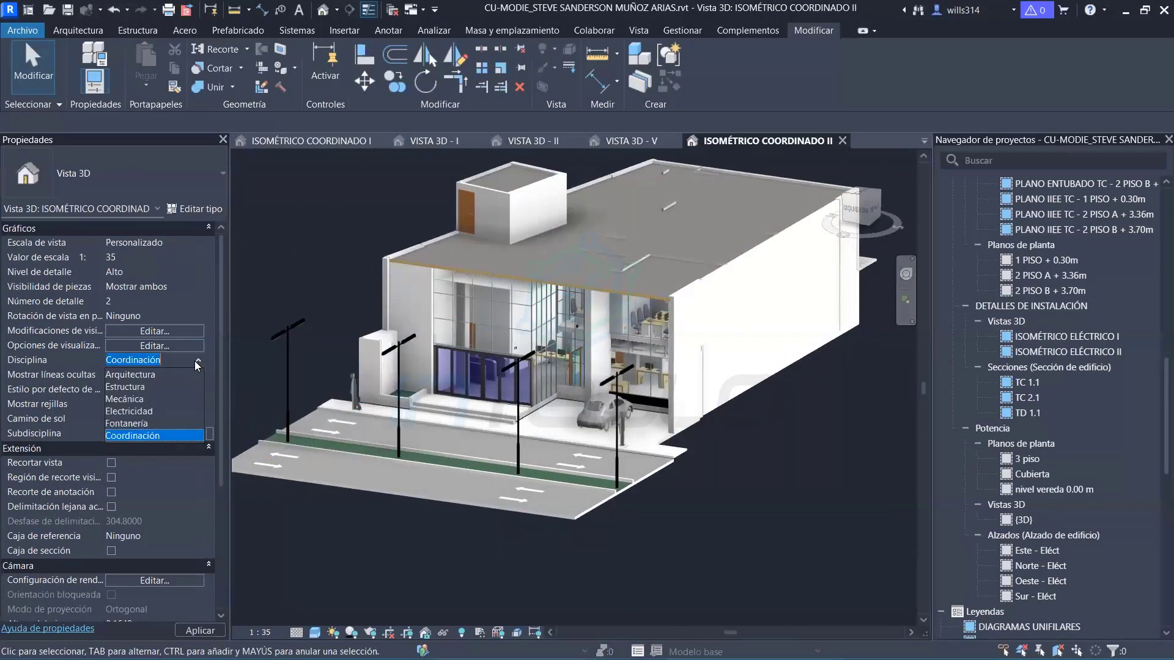
left_click(138, 412)
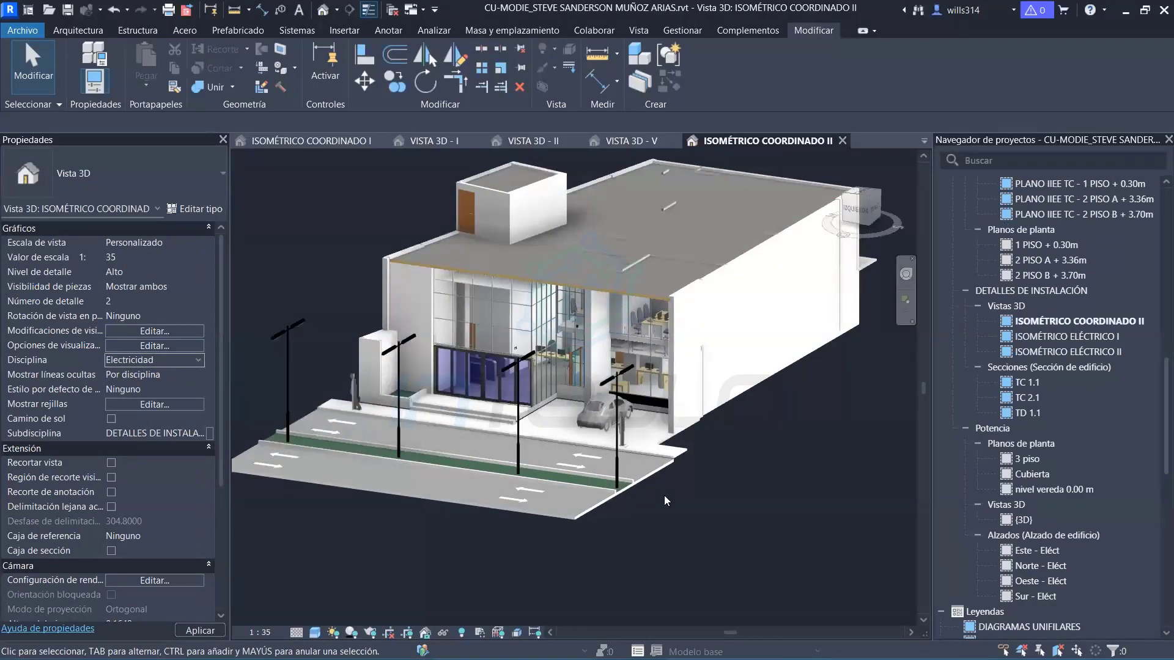
middle_click_drag(664, 495, 813, 475, "shift")
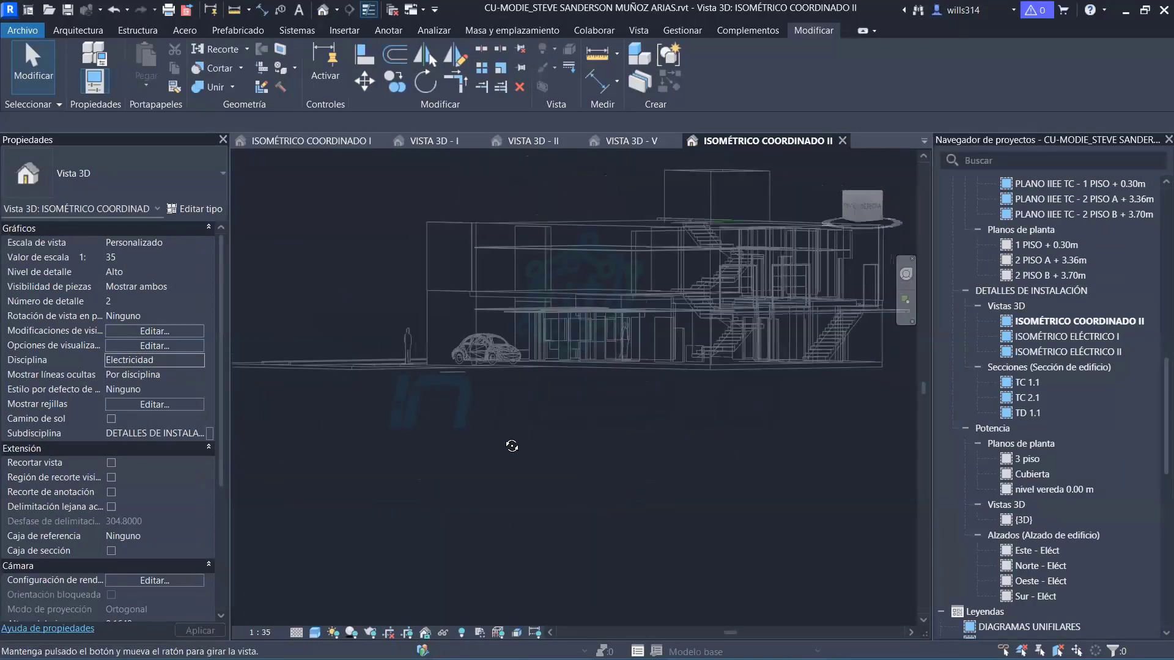
mouse_move(814, 475)
middle_mouse_down("shift")
mouse_move(486, 423)
mouse_move(763, 529)
mouse_move(679, 487)
middle_mouse_up("shift")
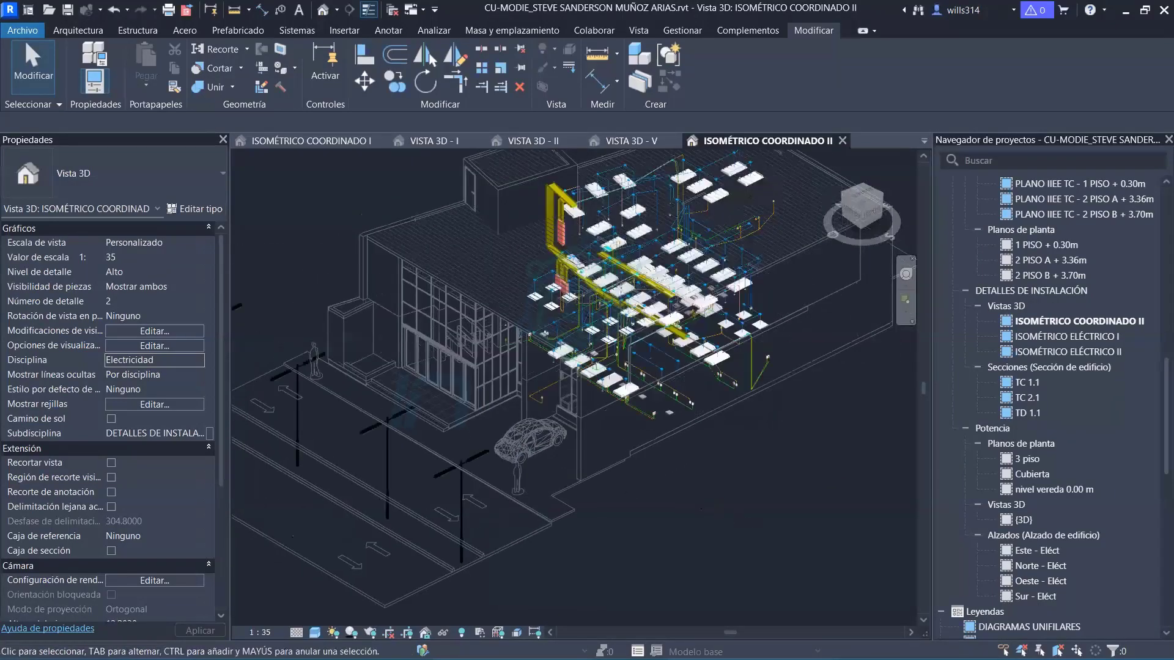
middle_click_drag(569, 518, 724, 460, "shift")
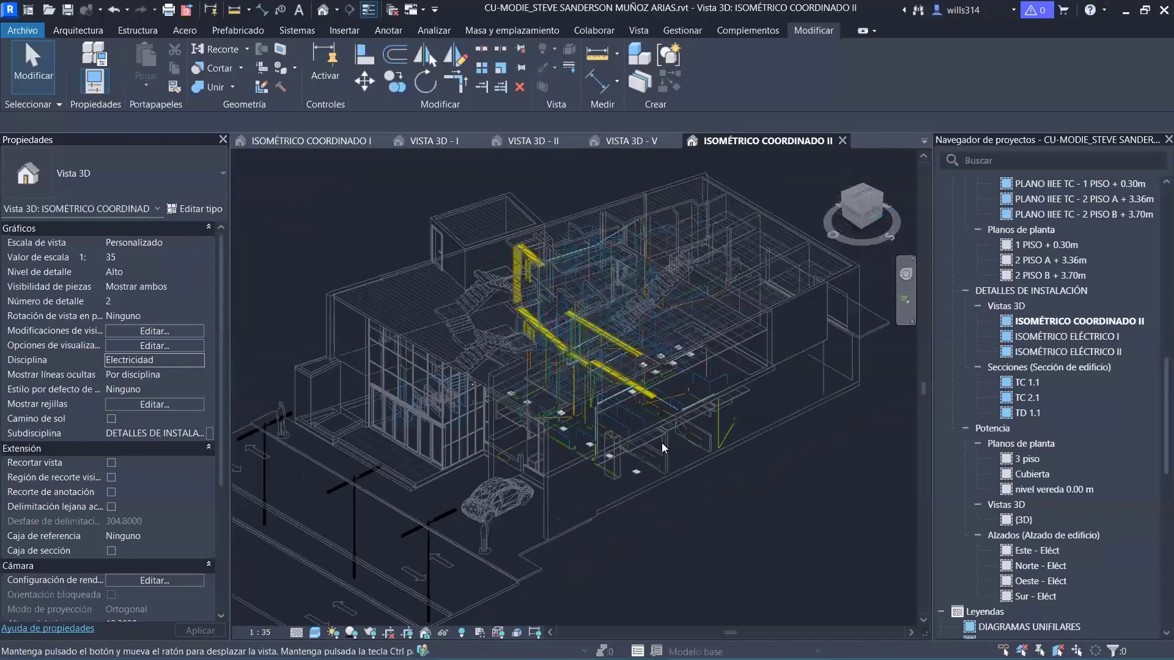
scroll(997, 428, "down", 5)
scroll(1015, 343, "down", 5)
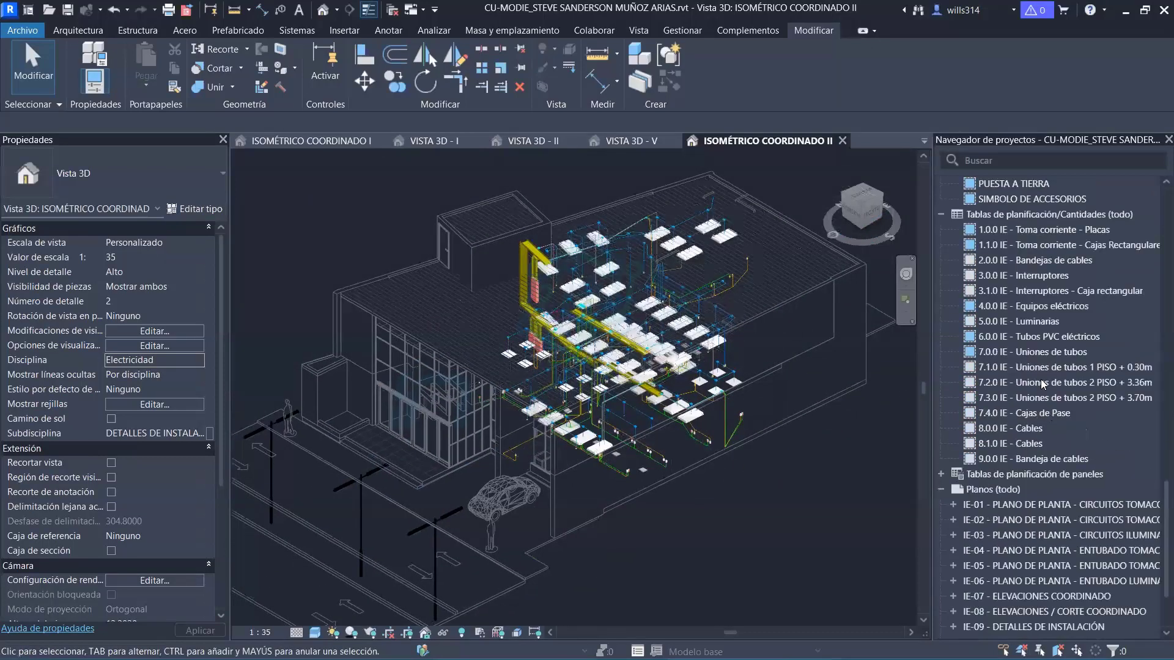
scroll(1020, 327, "up", 3)
Open the 1.0.0 IE - Toma corriente - Placas and 1.1.0 IE outlet schedules
left_click(1030, 308)
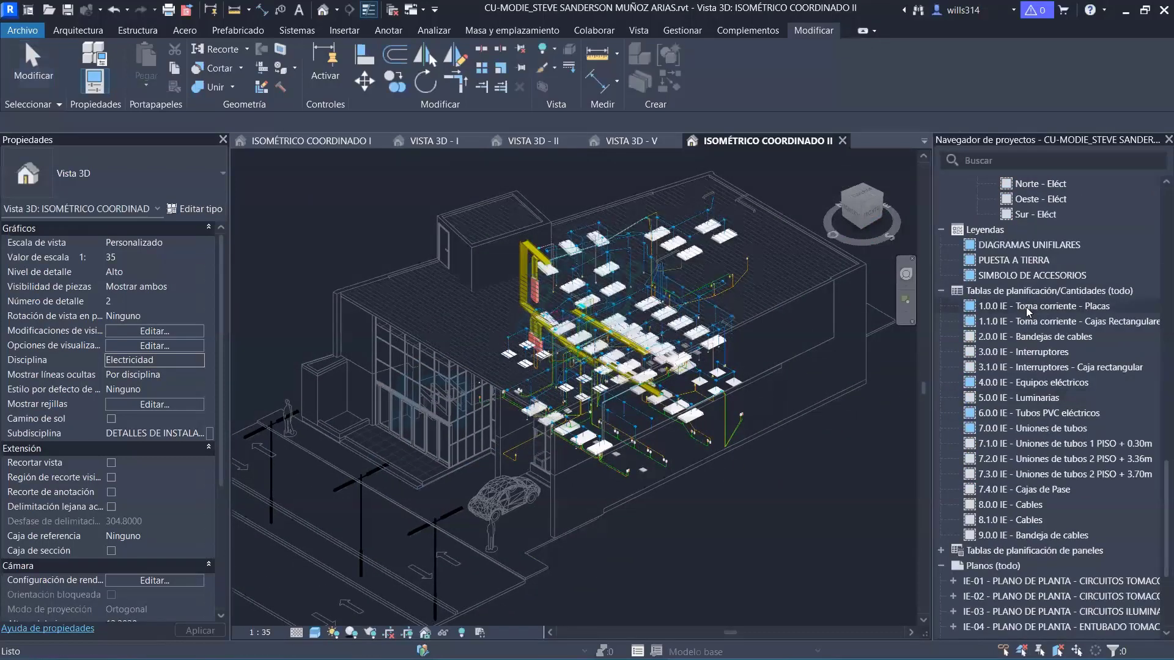
double_click(1030, 311)
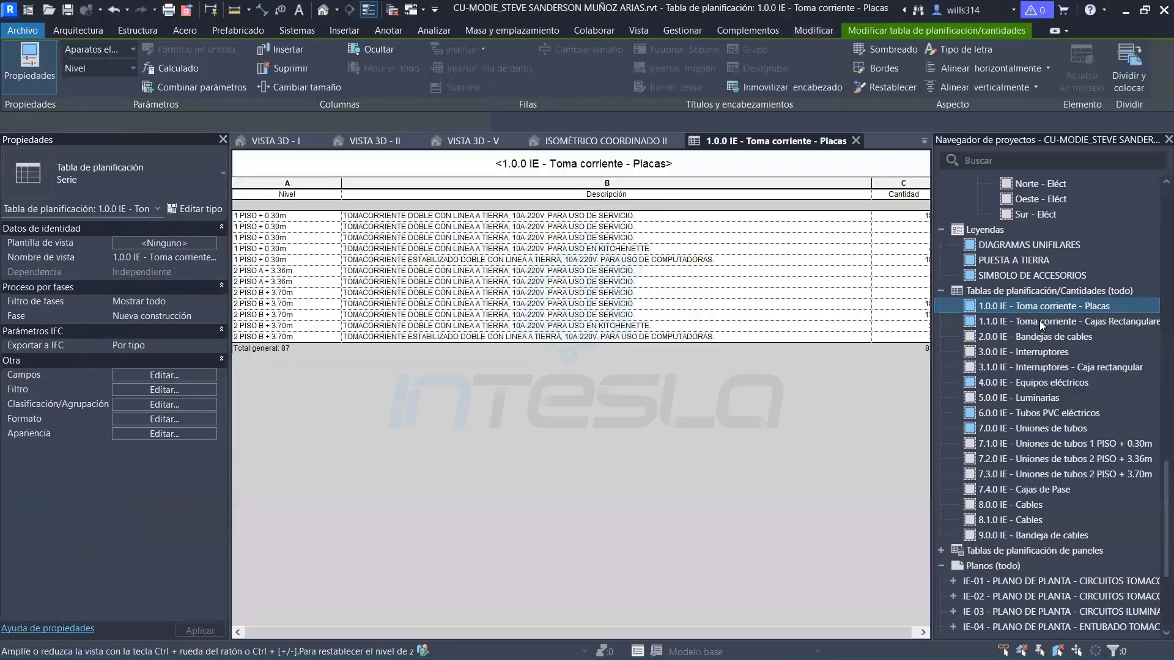
double_click(1040, 320)
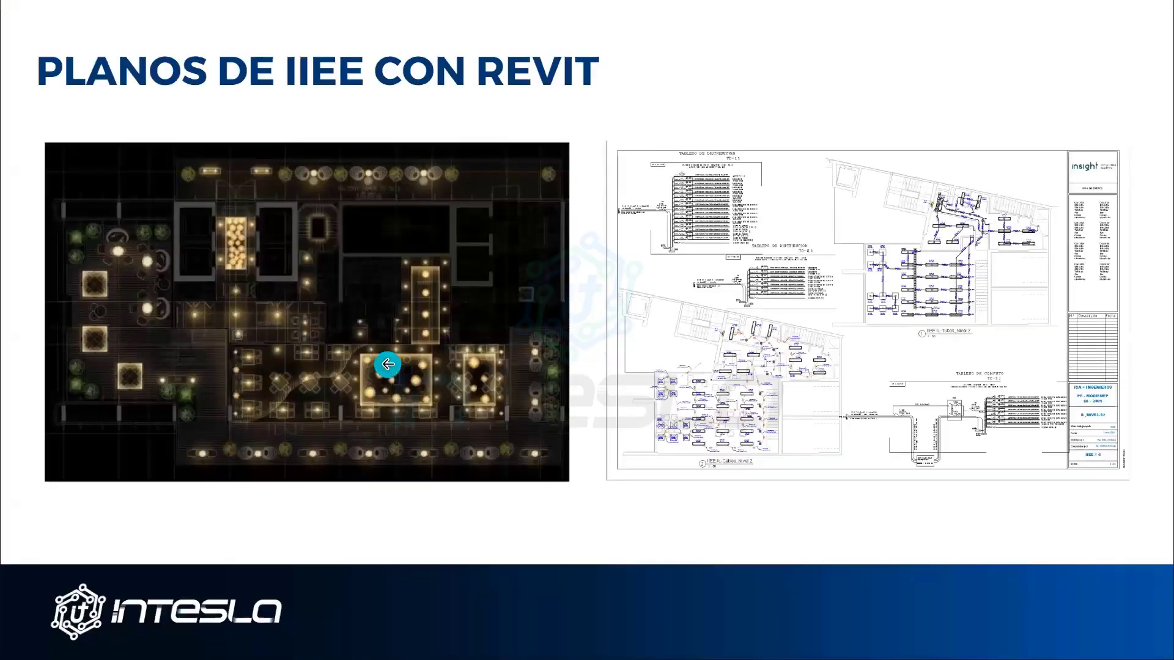
Advance to the coordination slide, then zoom and orbit the COO_CARTON PLAST industrial building model
left_click(388, 364)
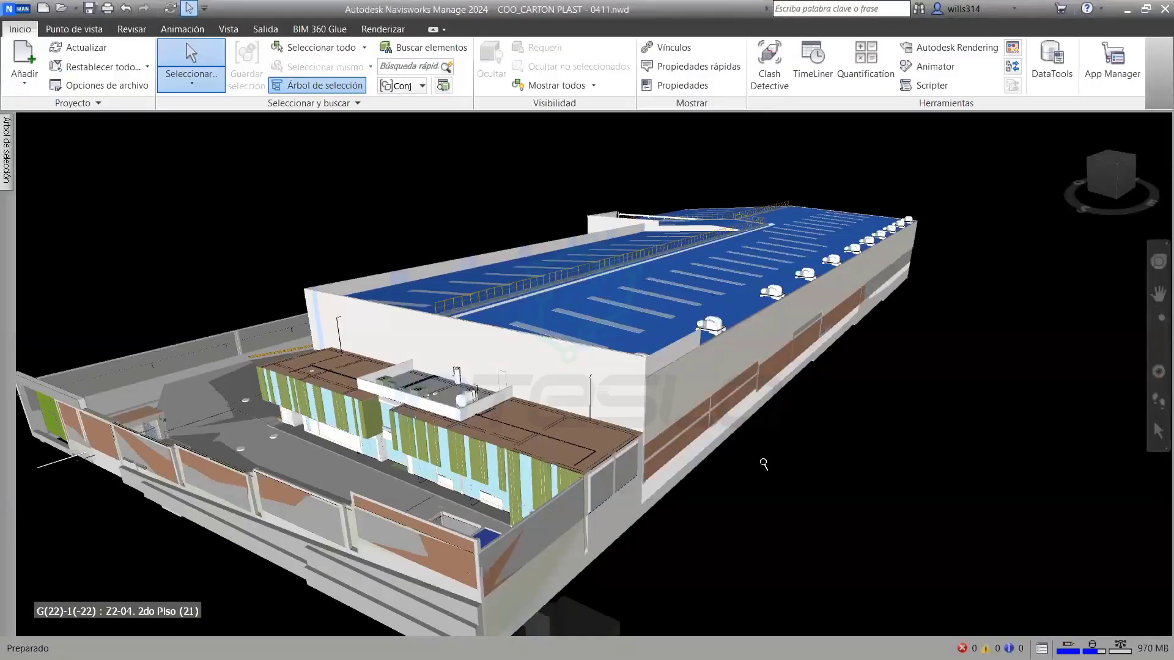
scroll(764, 468, "down", 2)
middle_click_drag(726, 513, 761, 519, "shift")
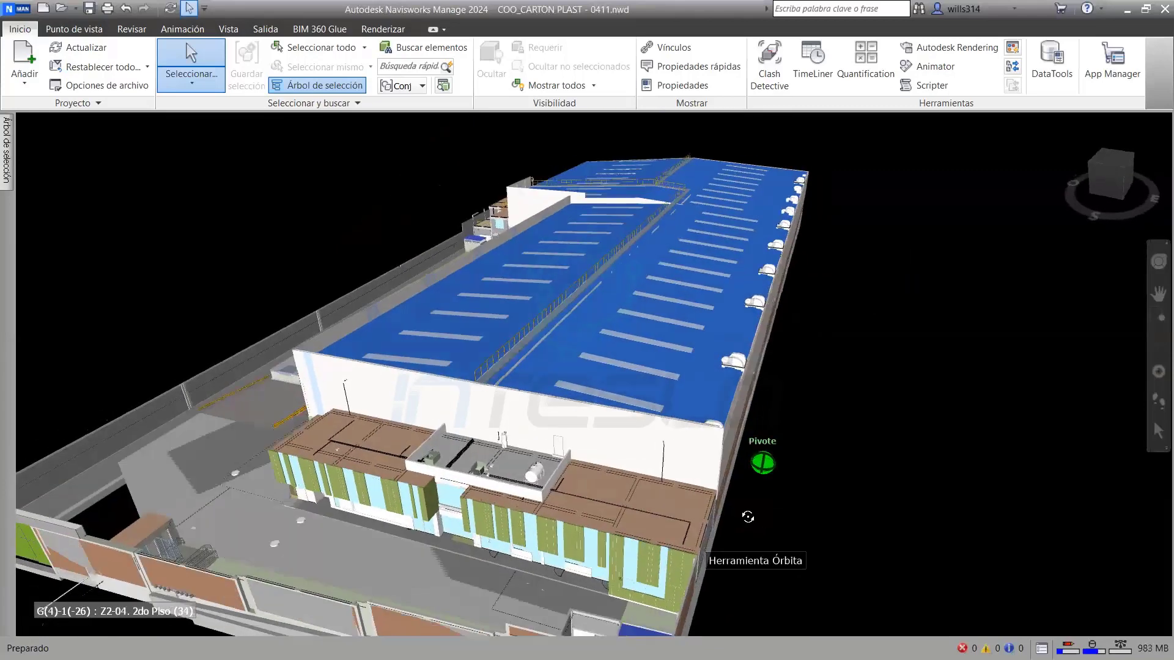
scroll(789, 508, "down", 2)
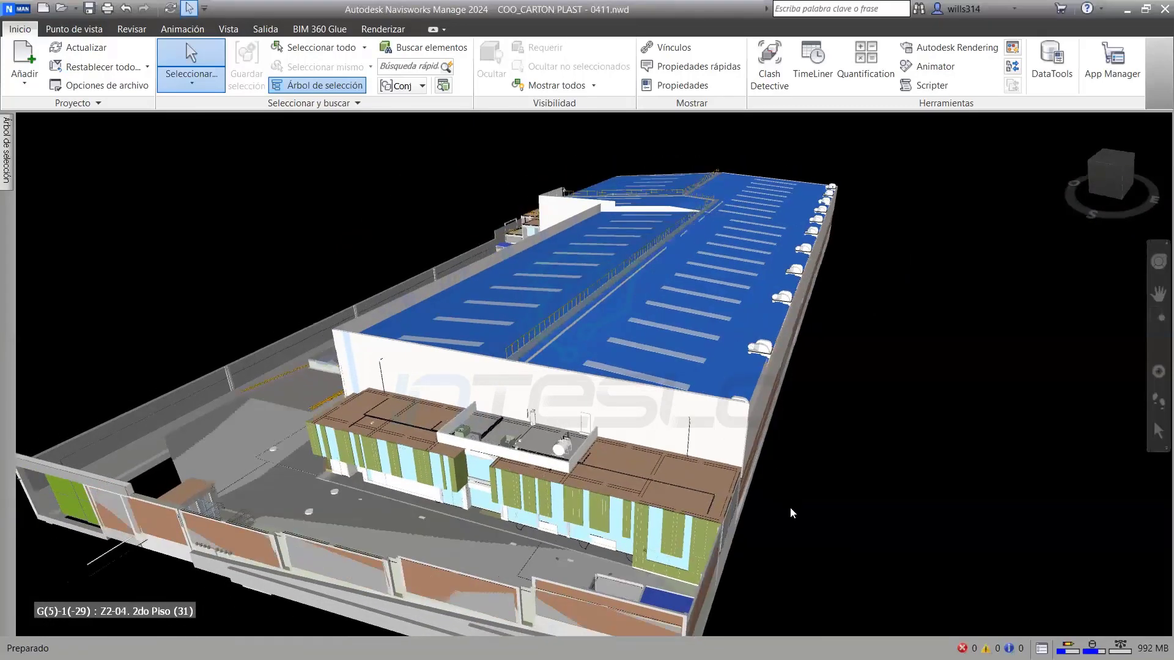
scroll(789, 508, "down", 2)
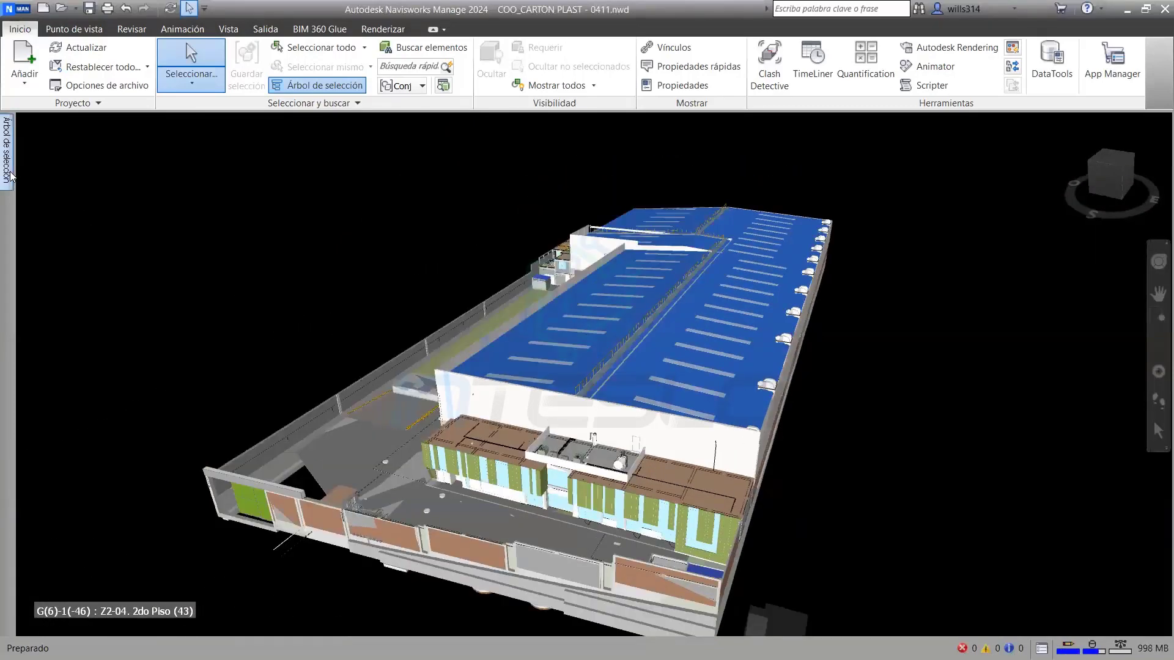
Hide the ARQUITECTURA model with Ctrl+H and orbit to view the structure
left_click(33, 154)
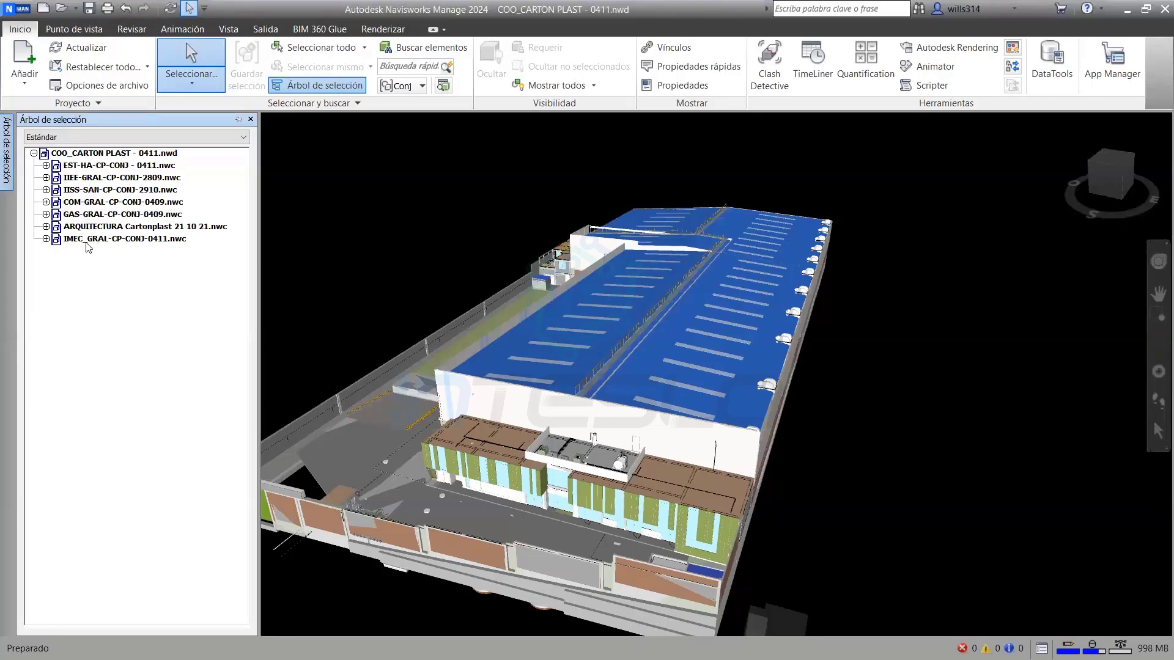
left_click(102, 228)
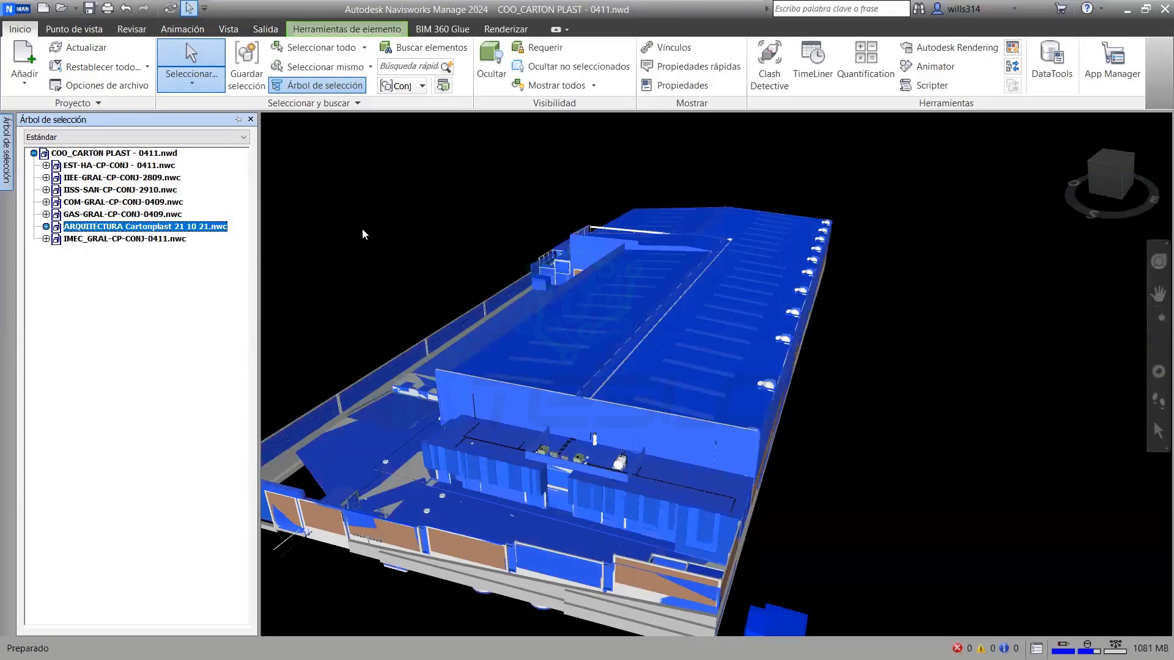
key("ctrl+h")
scroll(798, 471, "up", 2)
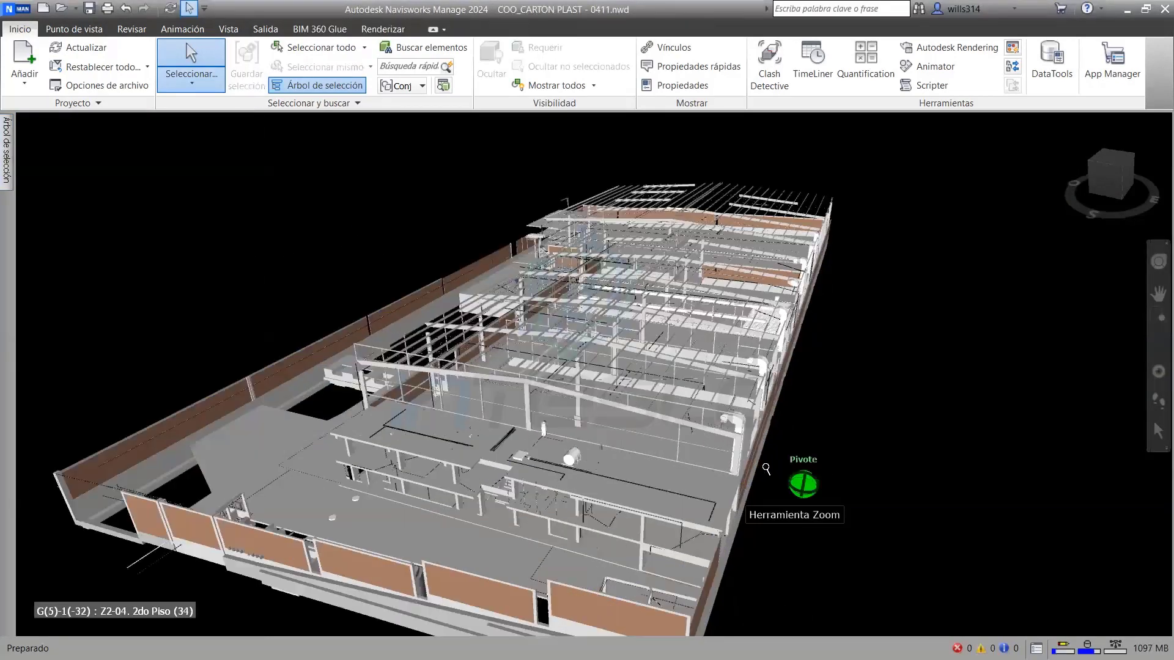
scroll(800, 458, "up", 2)
mouse_move(800, 457)
middle_mouse_down("shift")
mouse_move(704, 432)
mouse_move(759, 427)
mouse_move(759, 445)
mouse_move(800, 456)
middle_mouse_up("shift")
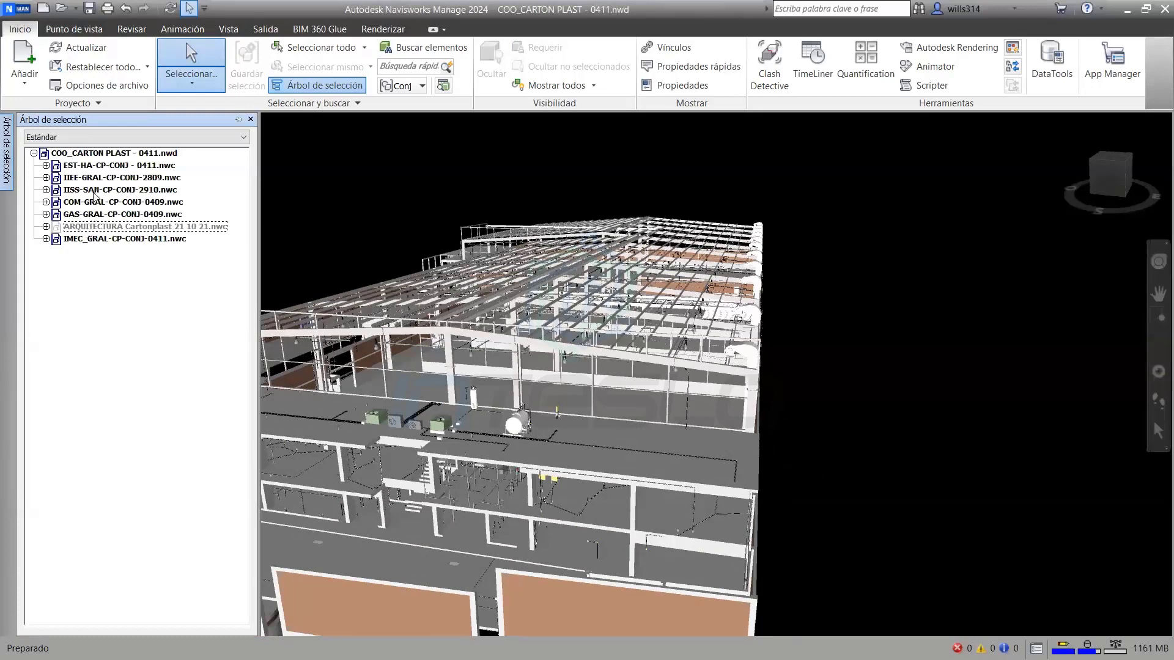
Hide the EST-HA-CP-CONJ - 0411.nwc structural model as well
left_click(92, 168)
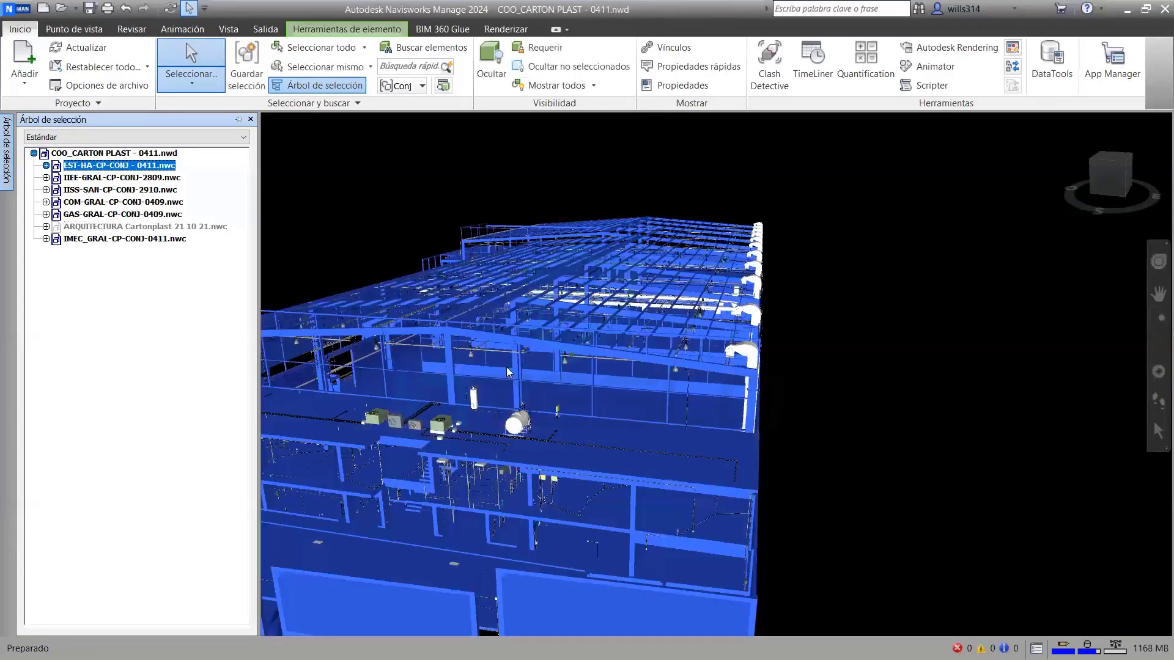
key("ctrl+h")
key("Escape")
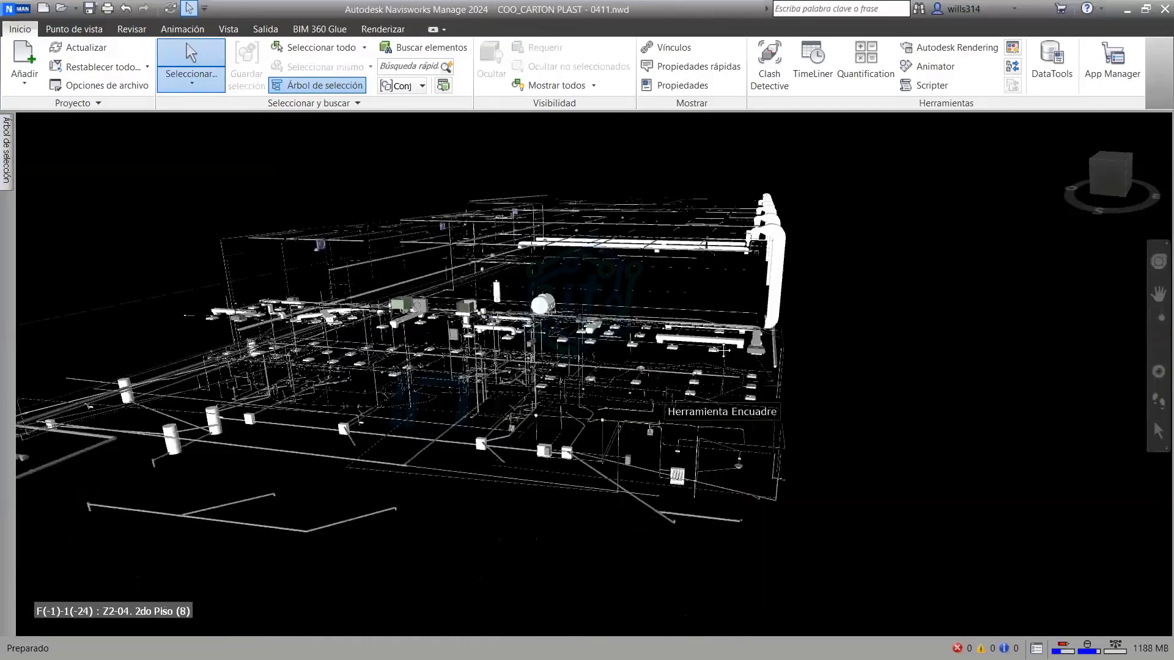
Orbit above the MEP networks, then walk forward into the ceiling installations
mouse_move(723, 351)
middle_mouse_down("shift")
mouse_move(652, 398)
mouse_move(755, 399)
mouse_move(703, 425)
mouse_move(697, 416)
mouse_move(728, 411)
middle_mouse_up("shift")
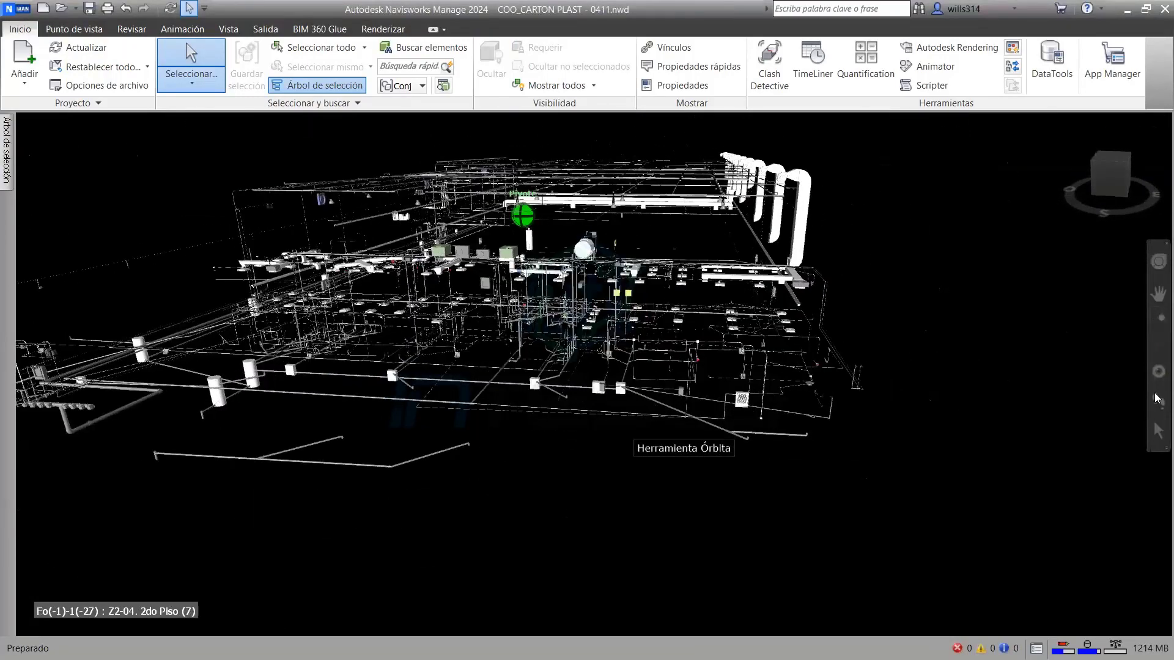
left_click(1159, 402)
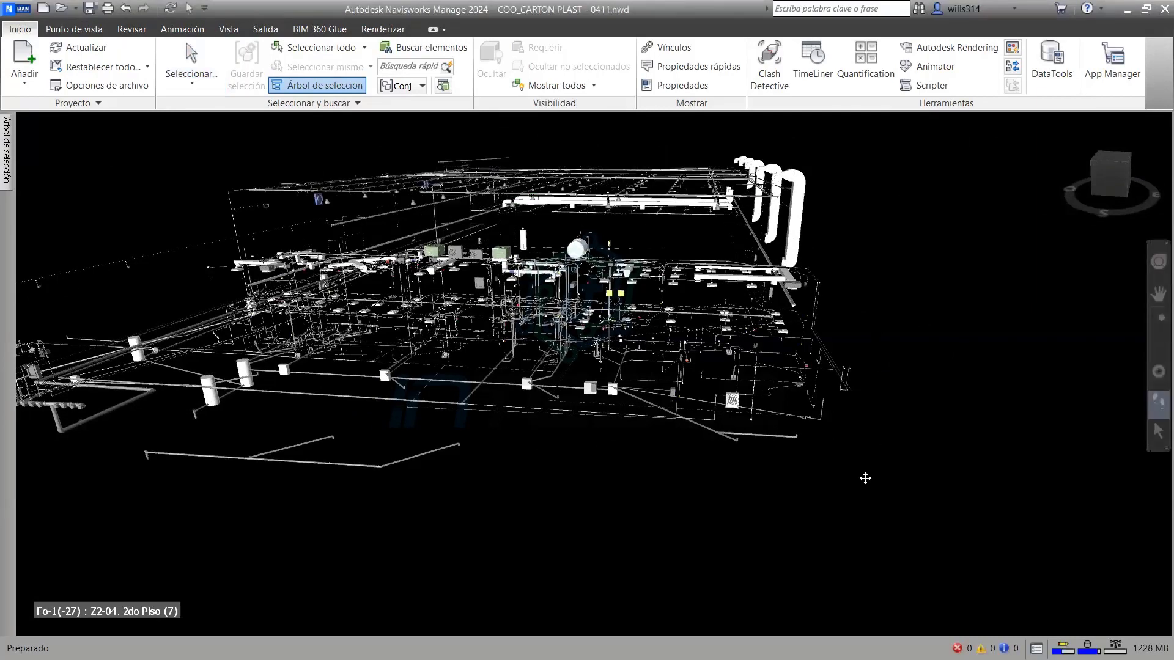
left_click_drag(865, 478, 817, 419)
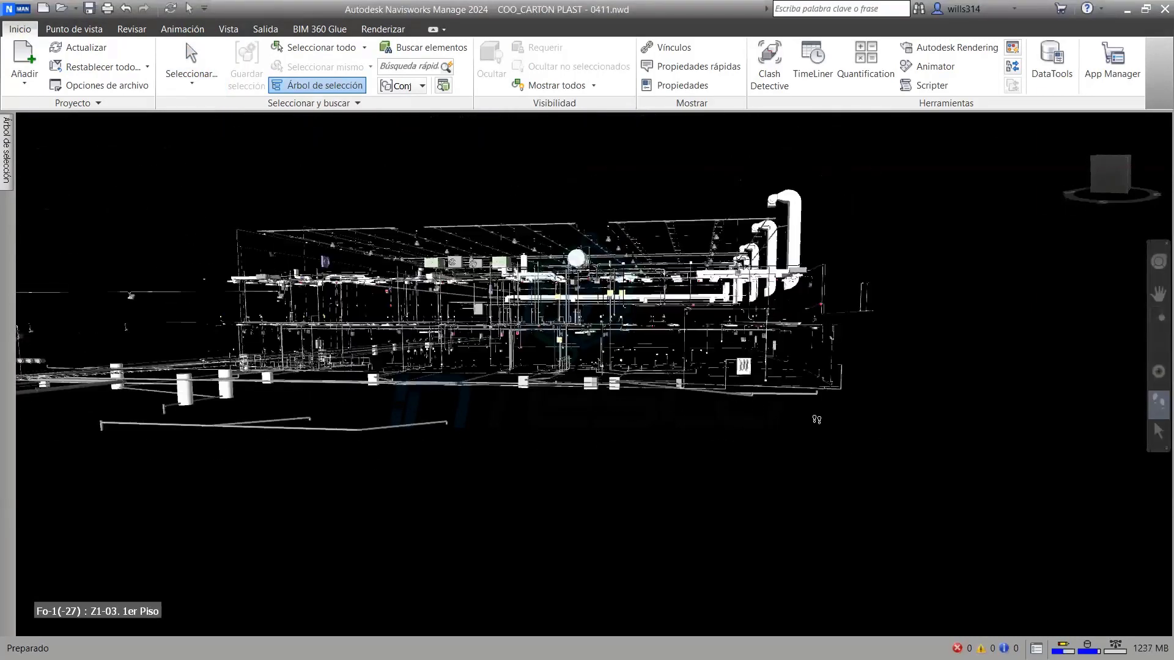
mouse_move(769, 312)
left_mouse_down()
mouse_move(638, 260)
mouse_move(719, 248)
mouse_move(973, 340)
mouse_move(954, 163)
mouse_move(713, 384)
mouse_move(845, 205)
mouse_move(931, 142)
left_mouse_up()
scroll(713, 384, "down", 5)
scroll(713, 383, "up", 5)
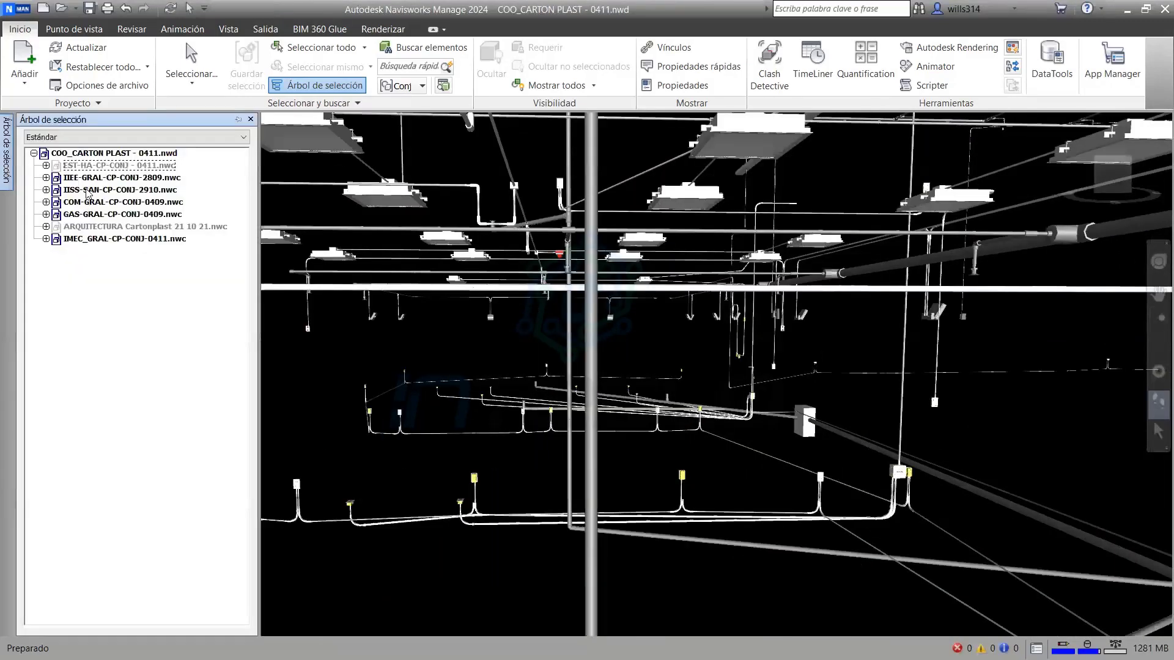
Hide the IISS-SAN, COM-GRAL, GAS-GRAL and IMEC_GRAL models and walk up to the electrical runs
left_click(87, 191)
left_click(90, 215, "shift")
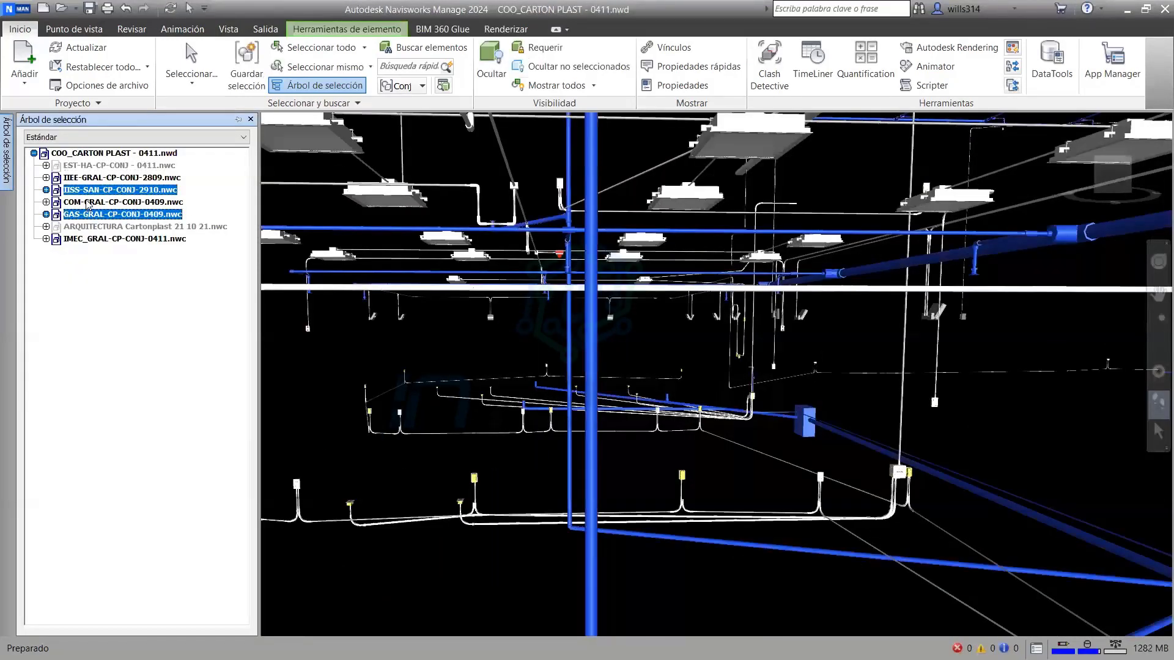
left_click(98, 240, "ctrl")
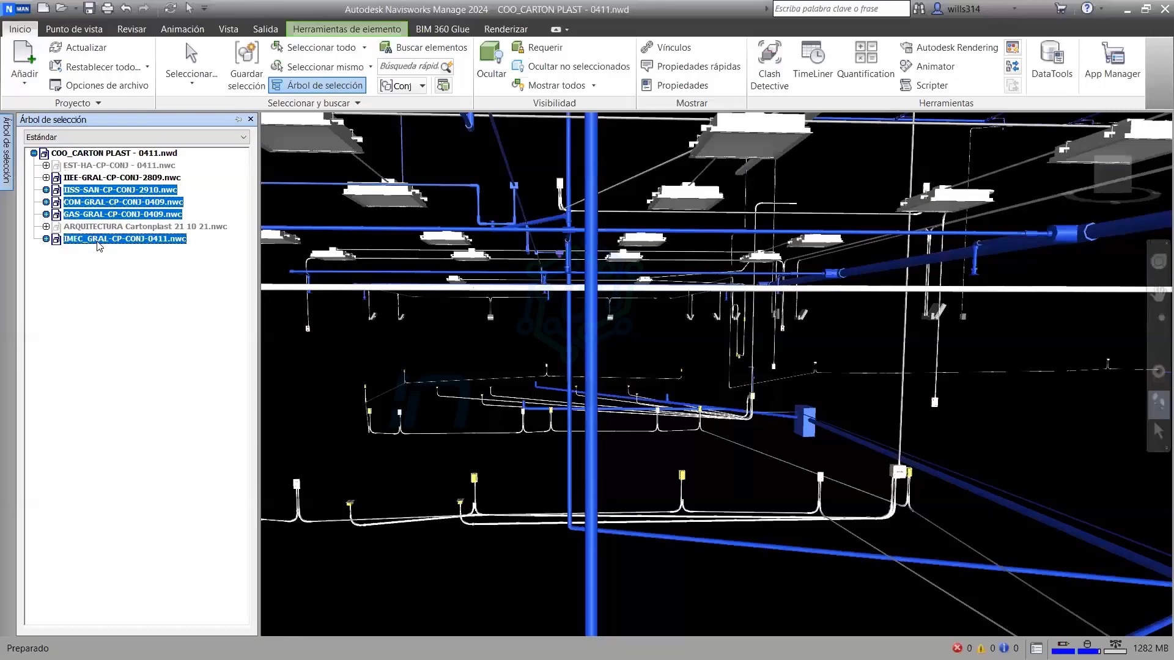
key("ctrl+h")
mouse_move(499, 341)
left_mouse_down()
mouse_move(915, 295)
mouse_move(954, 315)
mouse_move(905, 309)
mouse_move(855, 430)
mouse_move(583, 269)
mouse_move(665, 456)
mouse_move(1163, 311)
mouse_move(324, 92)
mouse_move(263, 287)
mouse_move(285, 304)
left_mouse_up()
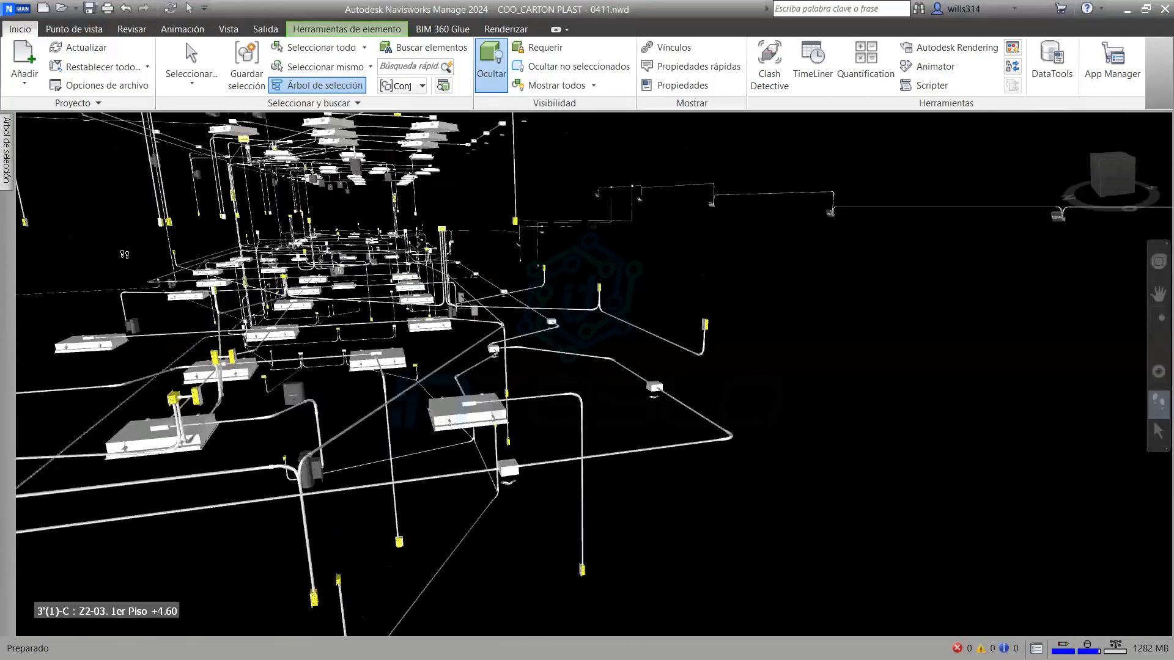
left_click_drag(285, 304, 285, 312)
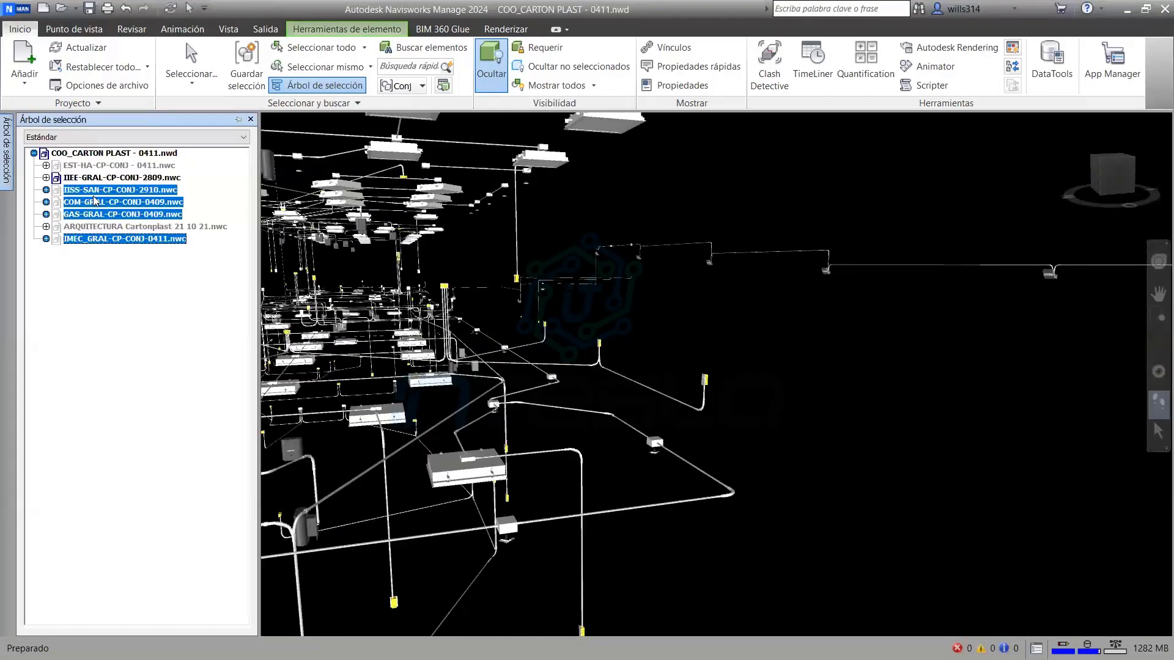
Unhide the EST-HA structural model
left_click(109, 204)
left_click(107, 166)
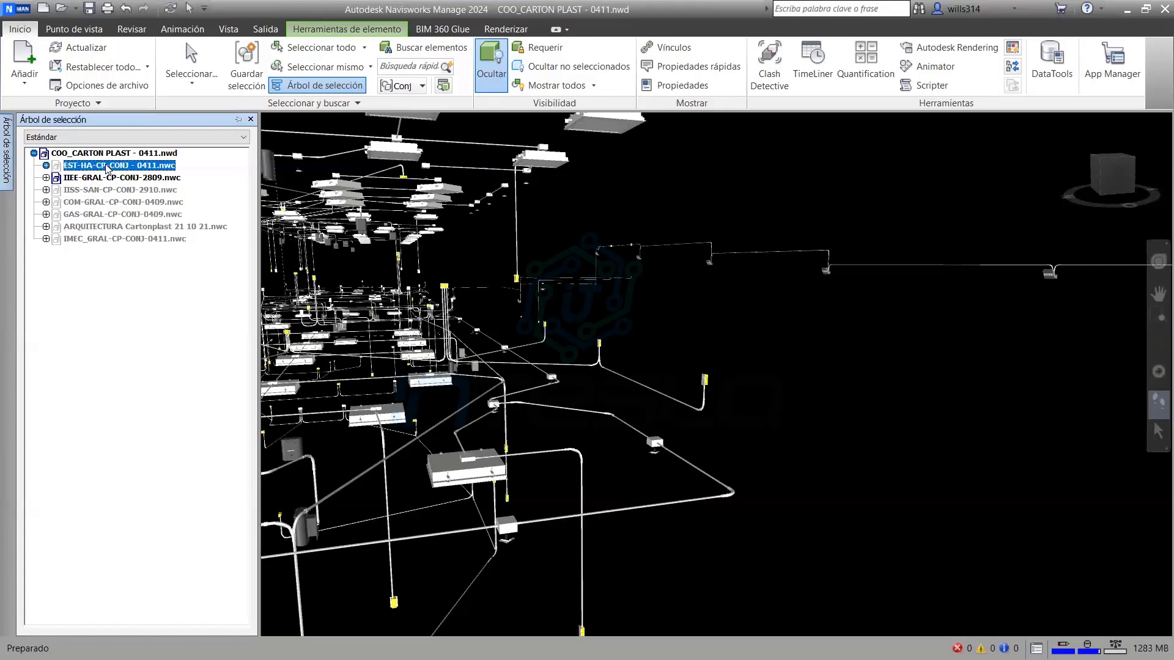
key("ctrl+h")
Change the EST-HA structural model's colour to green
right_click(107, 167)
mouse_move(141, 343)
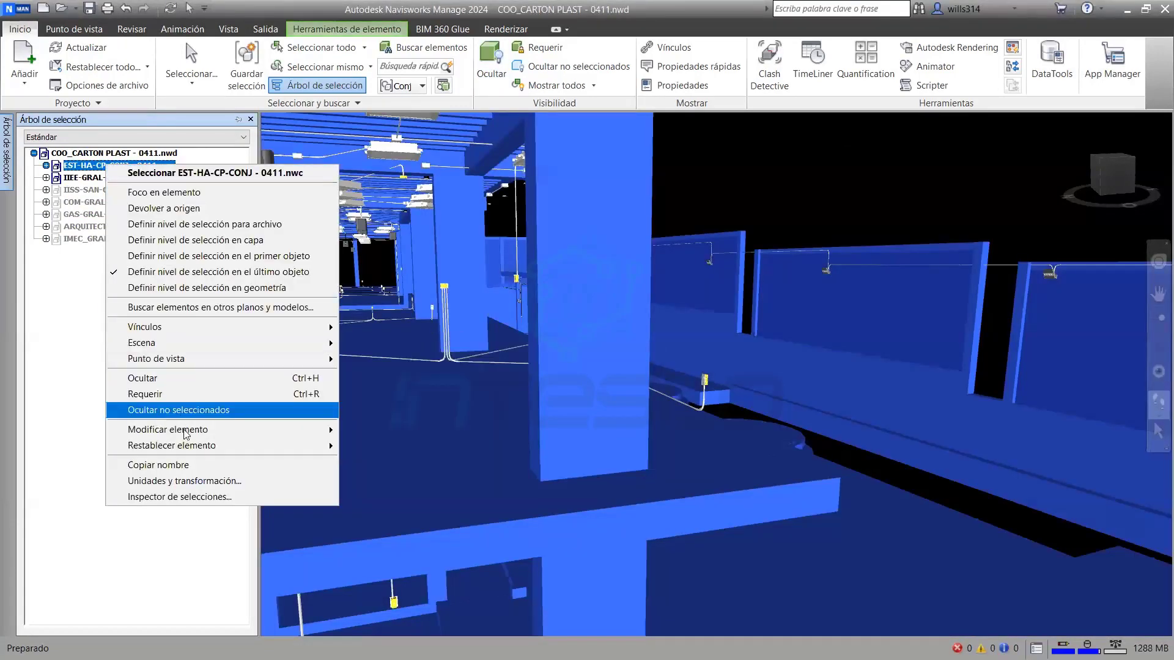
mouse_move(167, 429)
left_click(386, 430)
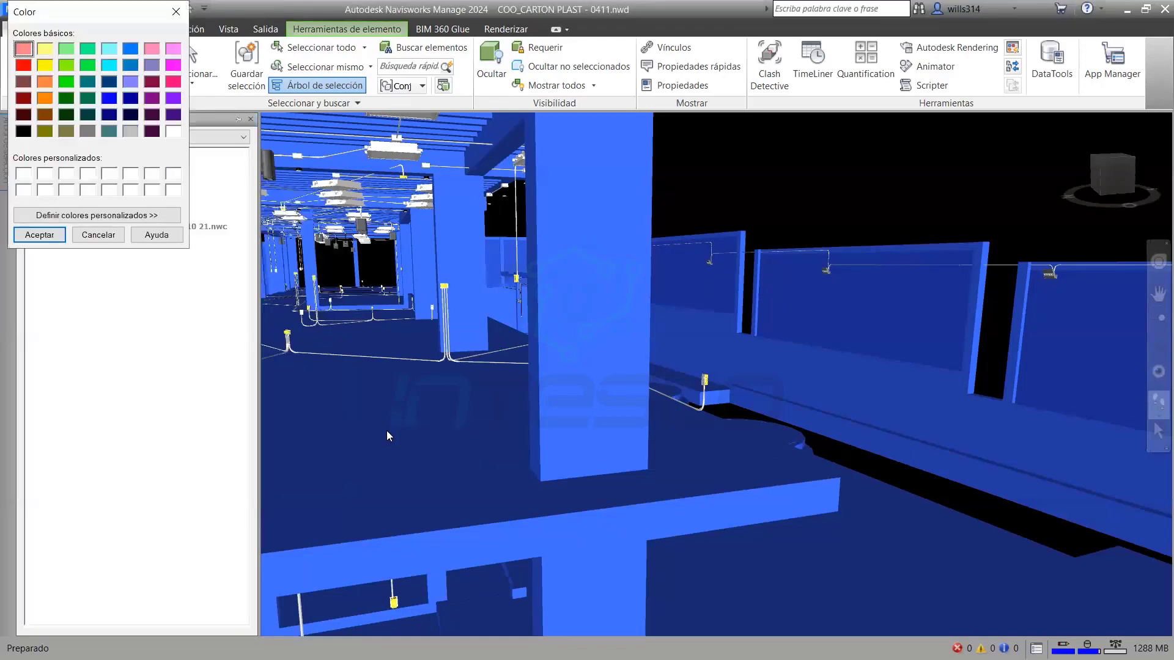
left_click(48, 97)
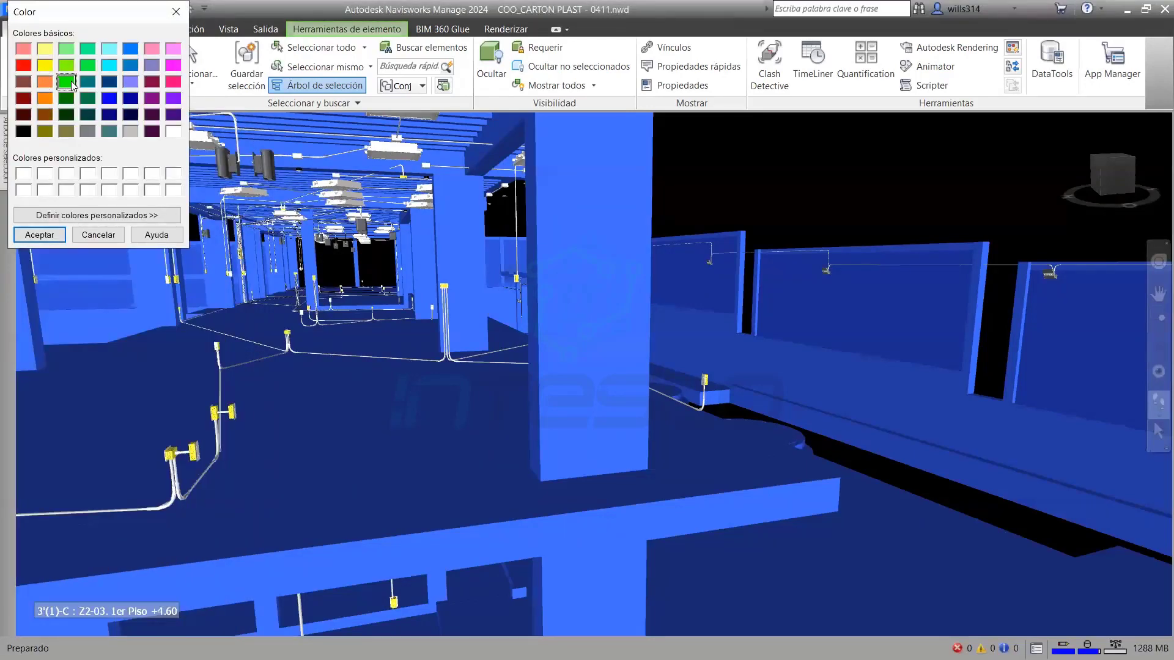
left_click(39, 235)
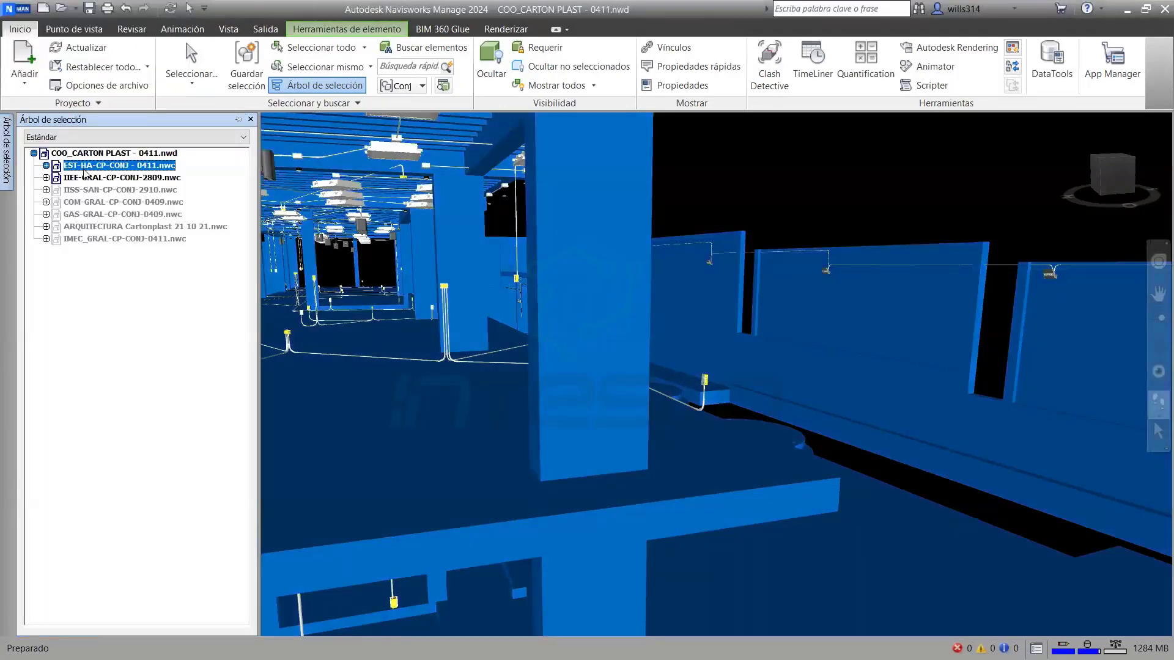
Make the EST-HA structure semi-transparent, clear the selection and walk into the corridor
right_click(84, 173)
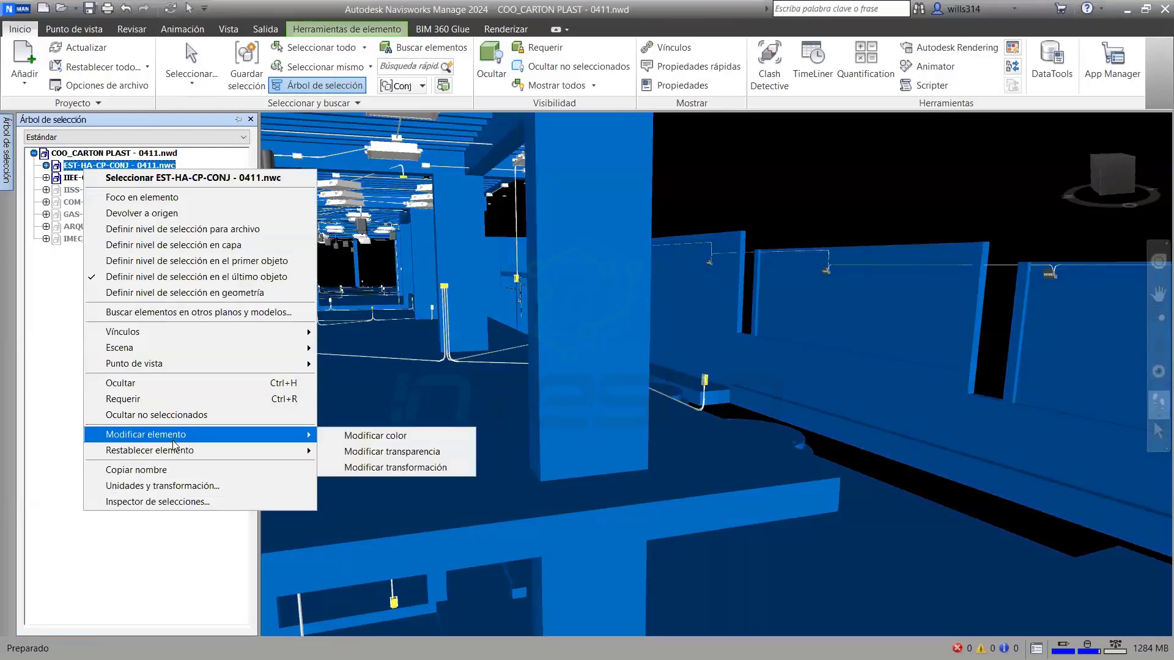
mouse_move(149, 450)
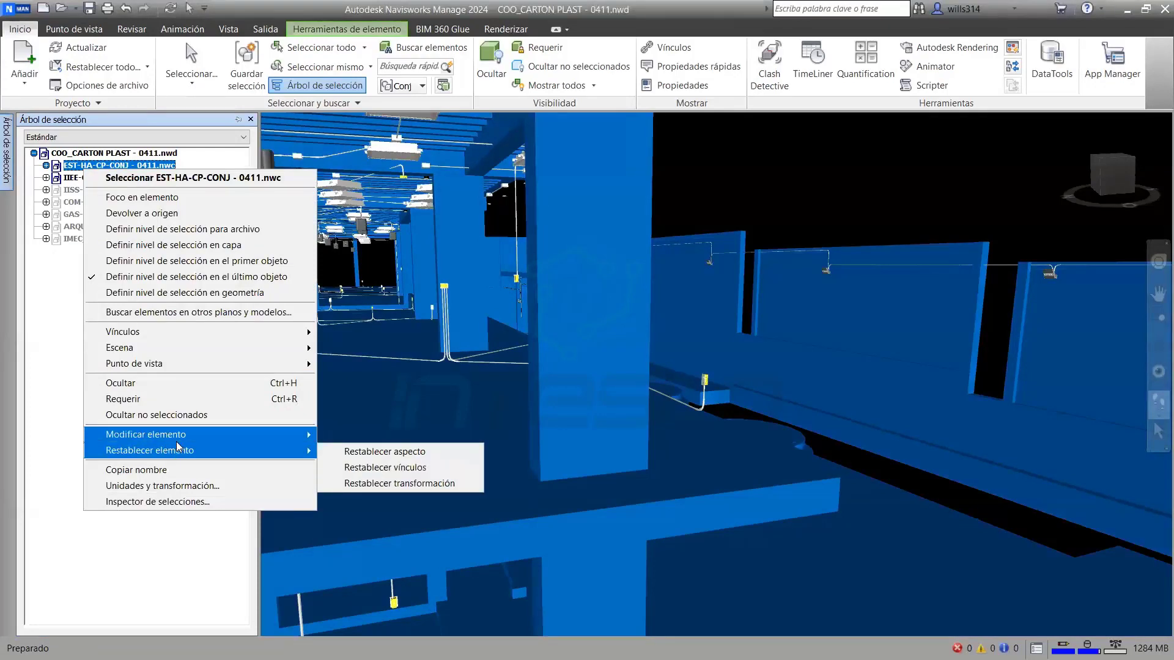
left_click(354, 452)
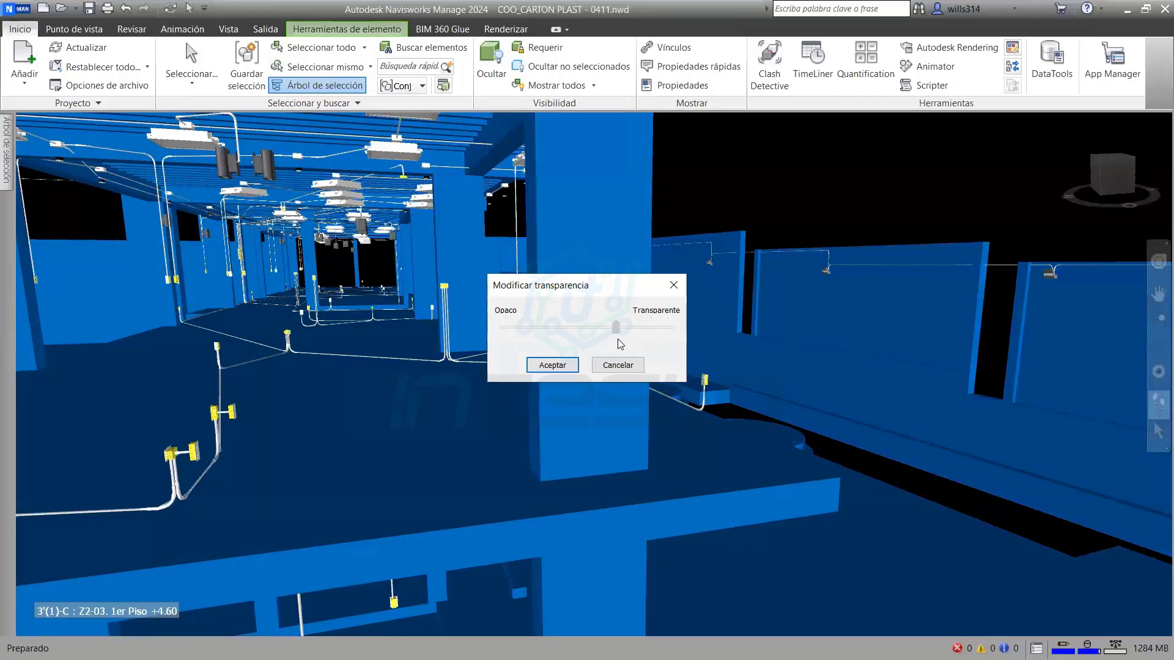
left_click(566, 366)
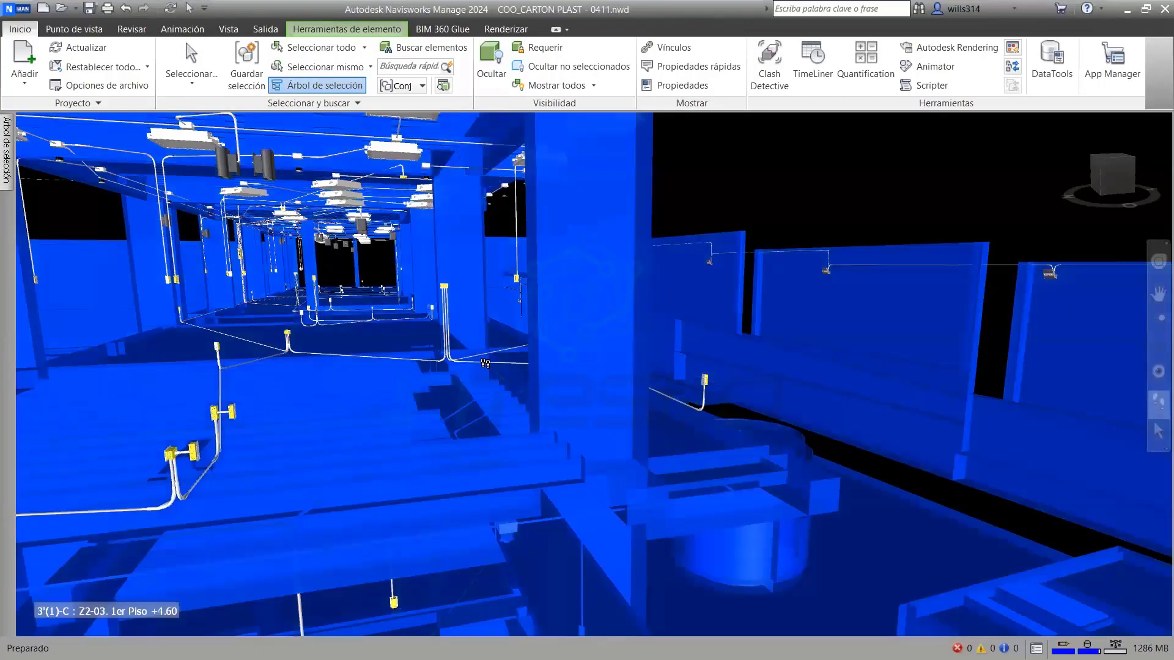
key("Escape")
left_click_drag(461, 331, 480, 396)
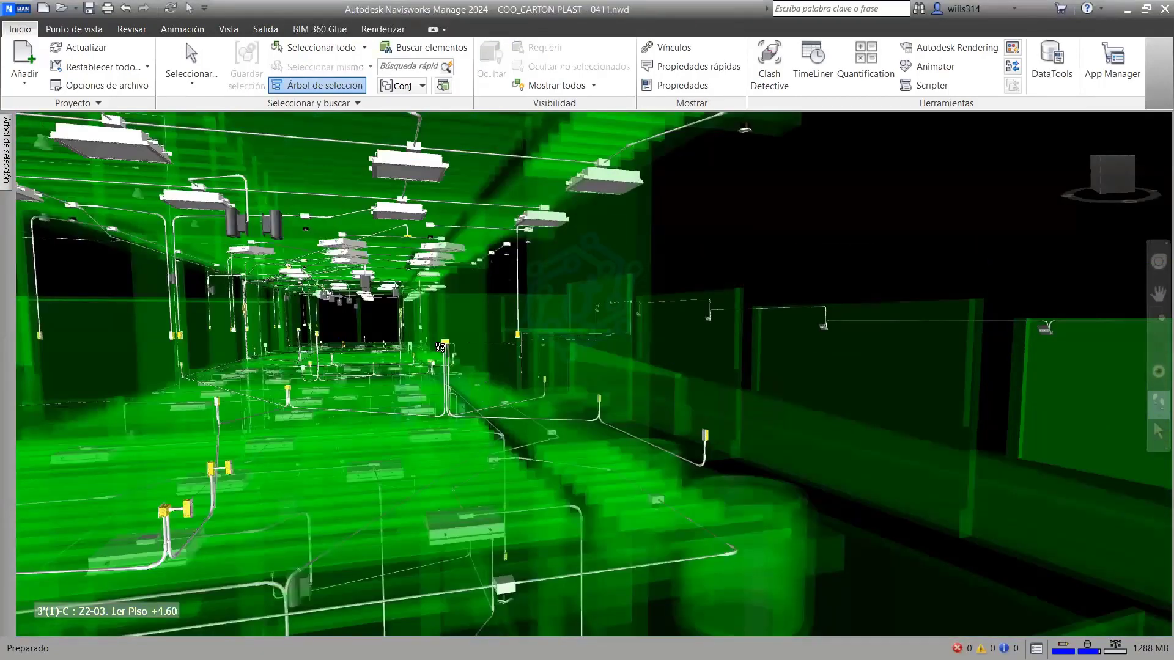
Walk to the column junction box, circle and outline it in red markup, then clear the sketches
mouse_move(440, 348)
left_mouse_down()
mouse_move(343, 308)
mouse_move(382, 274)
mouse_move(445, 251)
mouse_move(539, 279)
mouse_move(669, 361)
mouse_move(508, 397)
left_mouse_up()
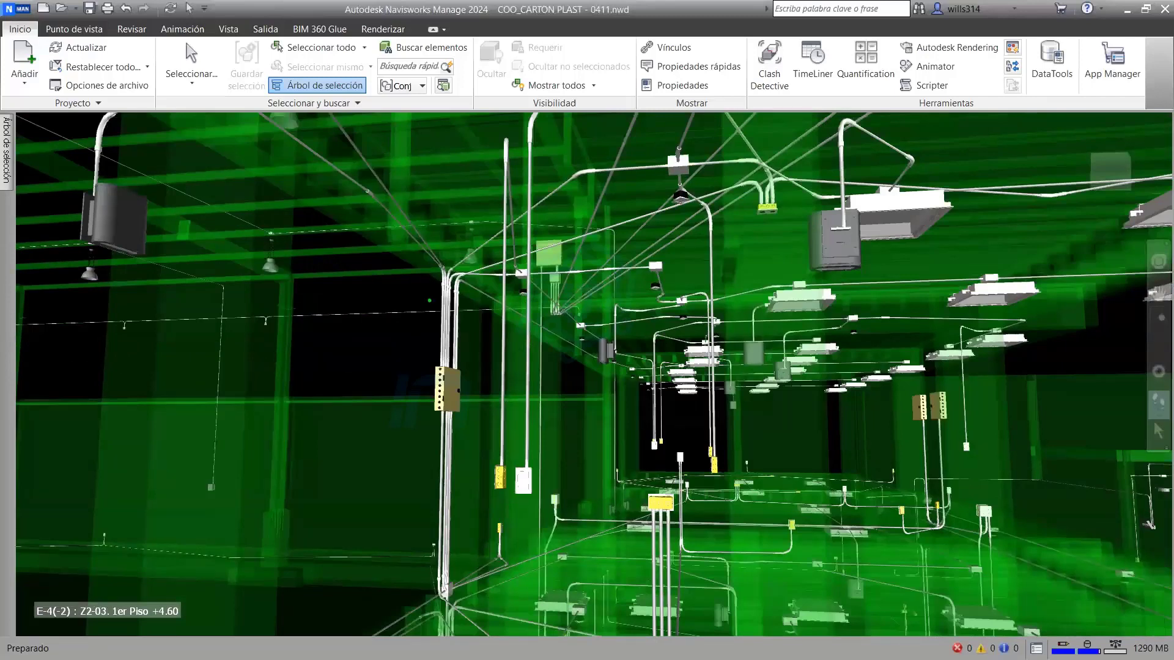
left_click_drag(453, 469, 422, 297)
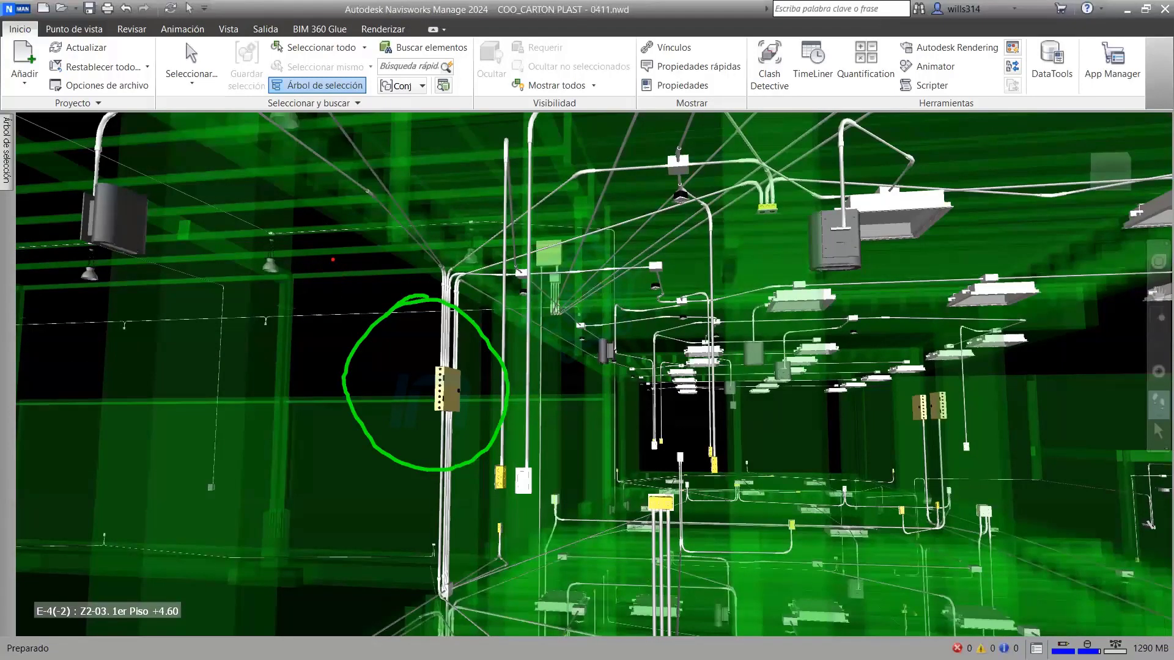
left_click_drag(317, 240, 318, 615)
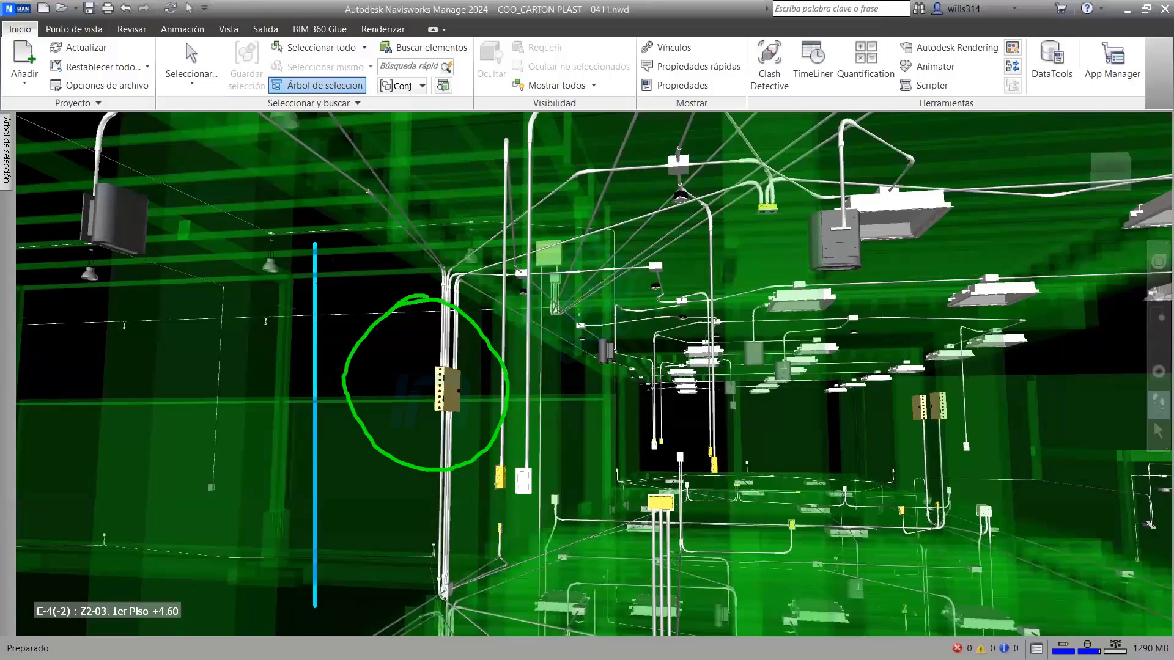
left_click(526, 548)
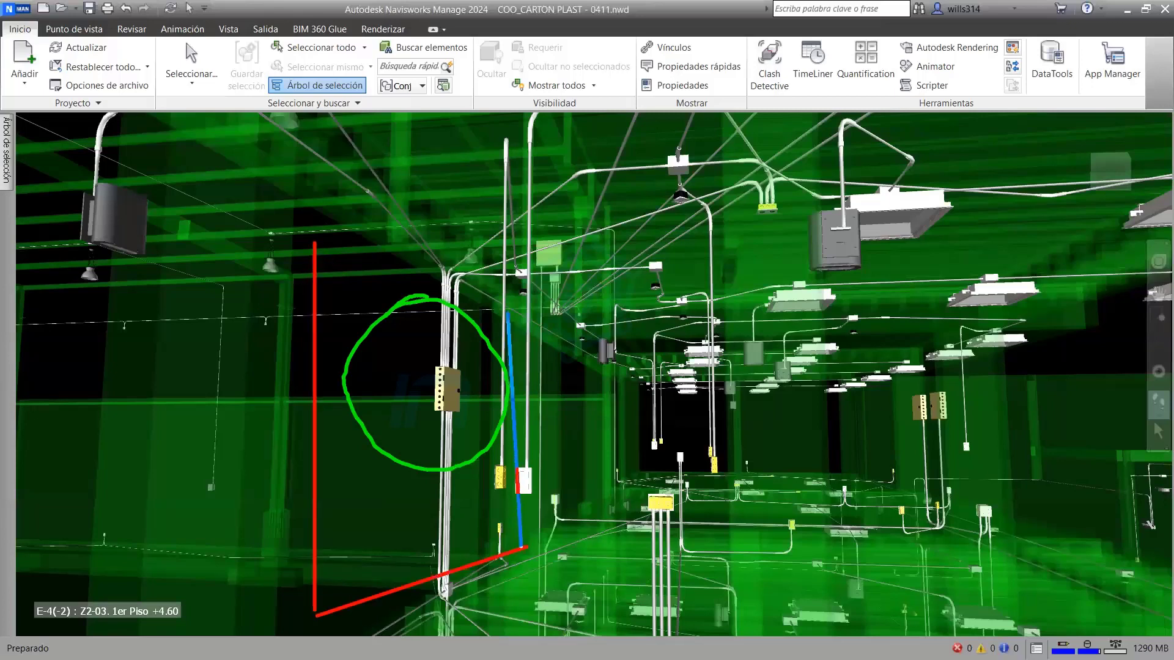
left_click(520, 310)
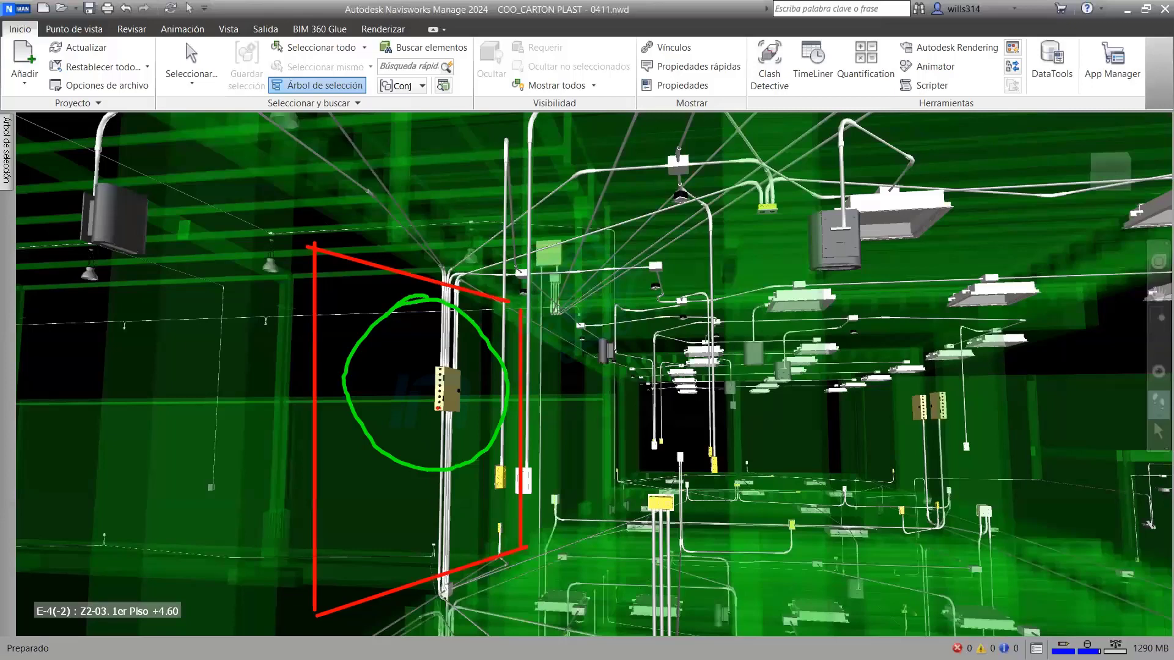
key("Escape")
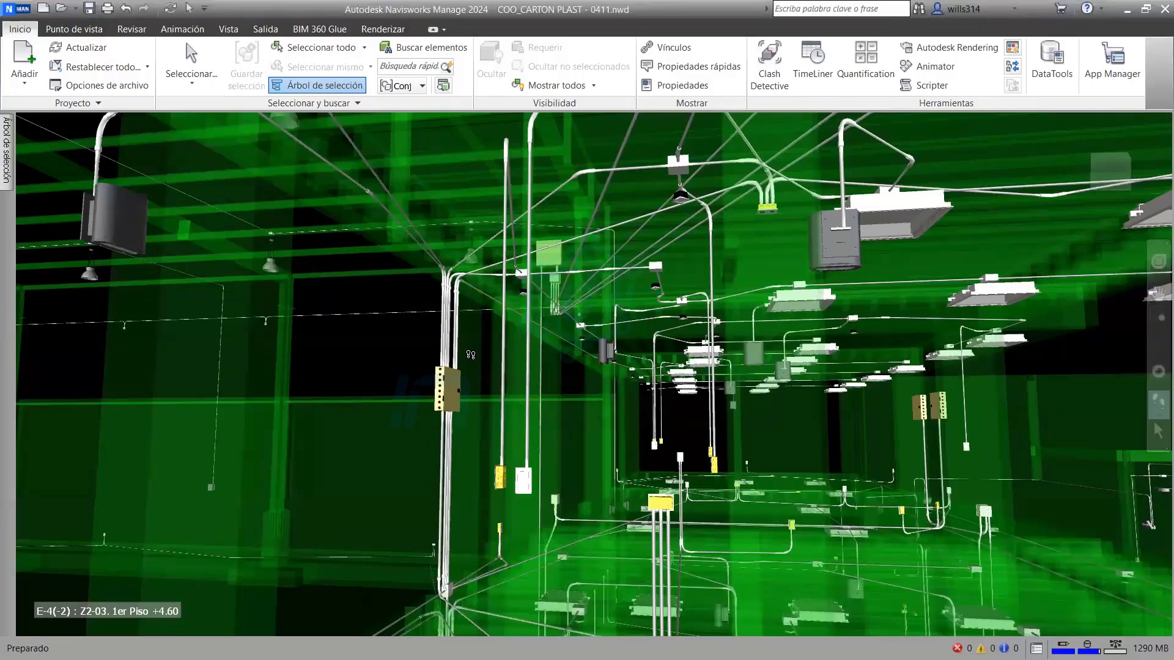
Walk through the room to the first-floor electrical runs near grid 3'(3)-Eo(-2)
scroll(708, 465, "down", 3)
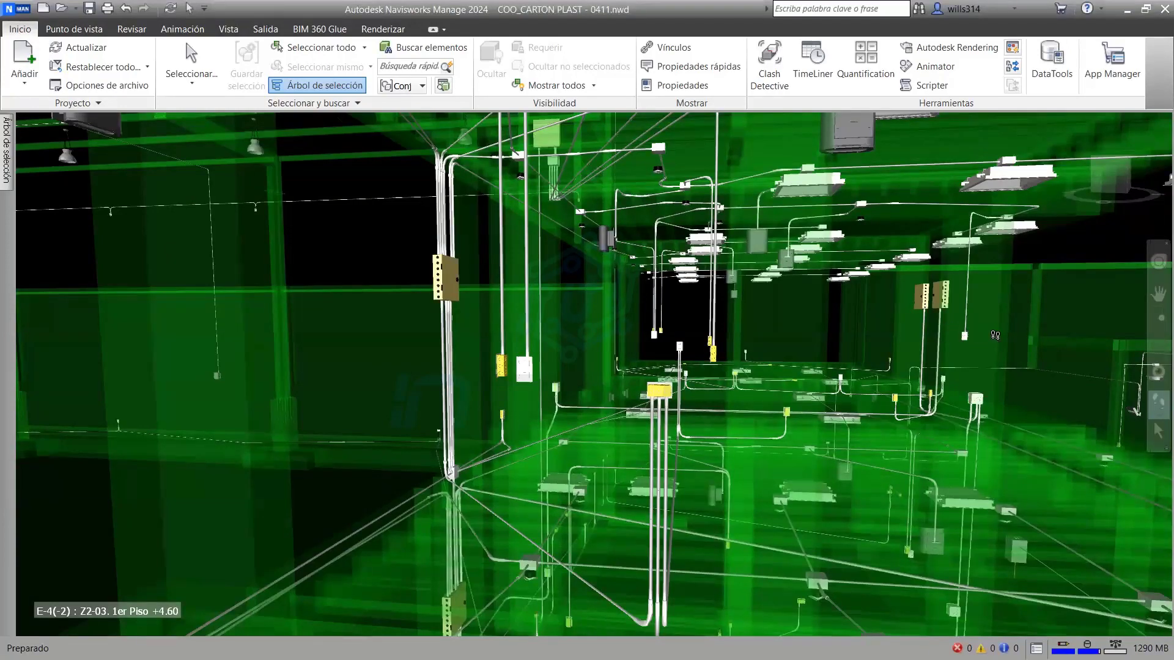
mouse_move(995, 335)
left_mouse_down()
mouse_move(820, 271)
mouse_move(565, 473)
left_mouse_up()
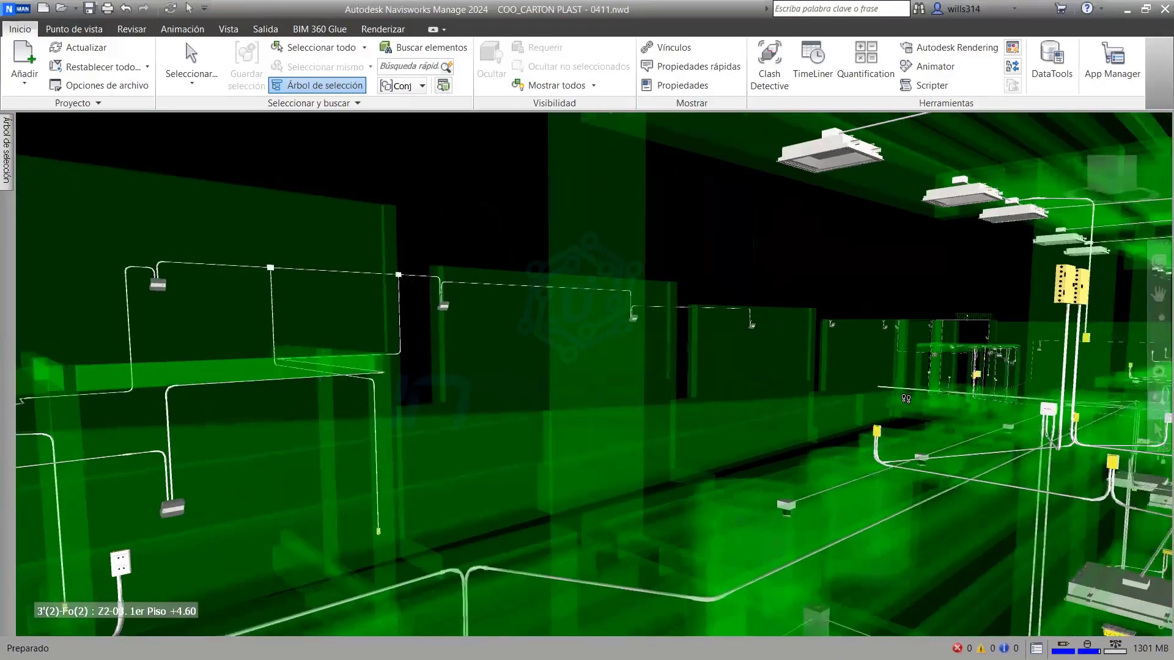
mouse_move(564, 473)
left_mouse_down()
mouse_move(909, 346)
mouse_move(34, 168)
mouse_move(6, 175)
left_mouse_up()
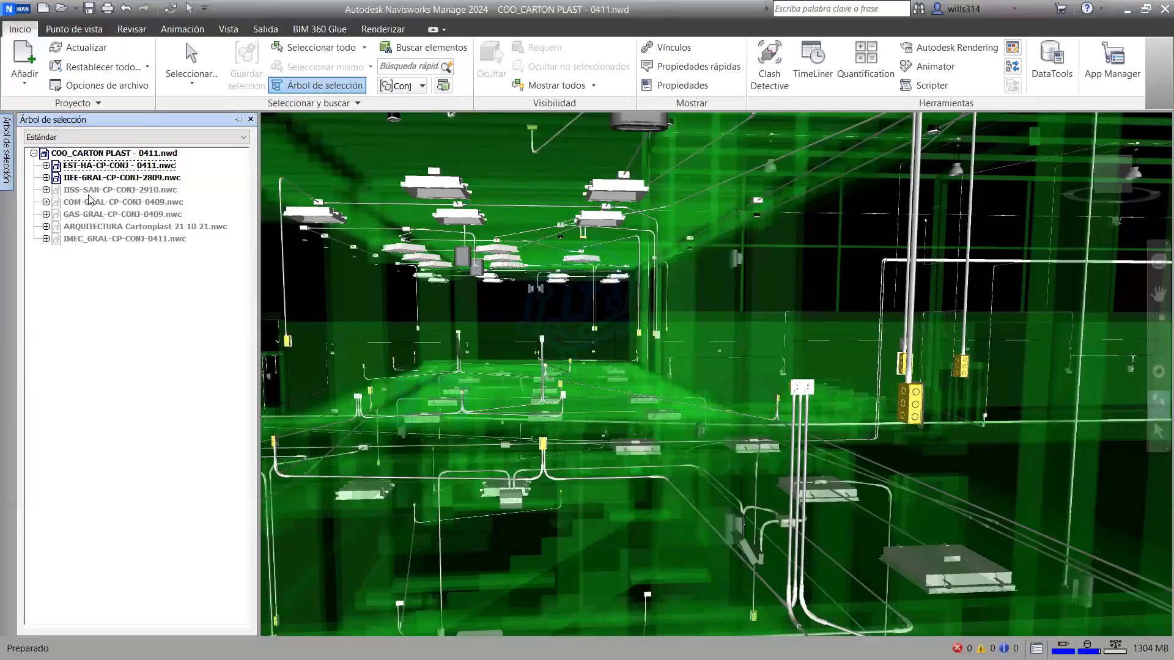
Select and deselect the COM-GRAL-CP-CONJ-0409.nwc model, then walk toward the ceiling light fixtures
left_click(94, 202)
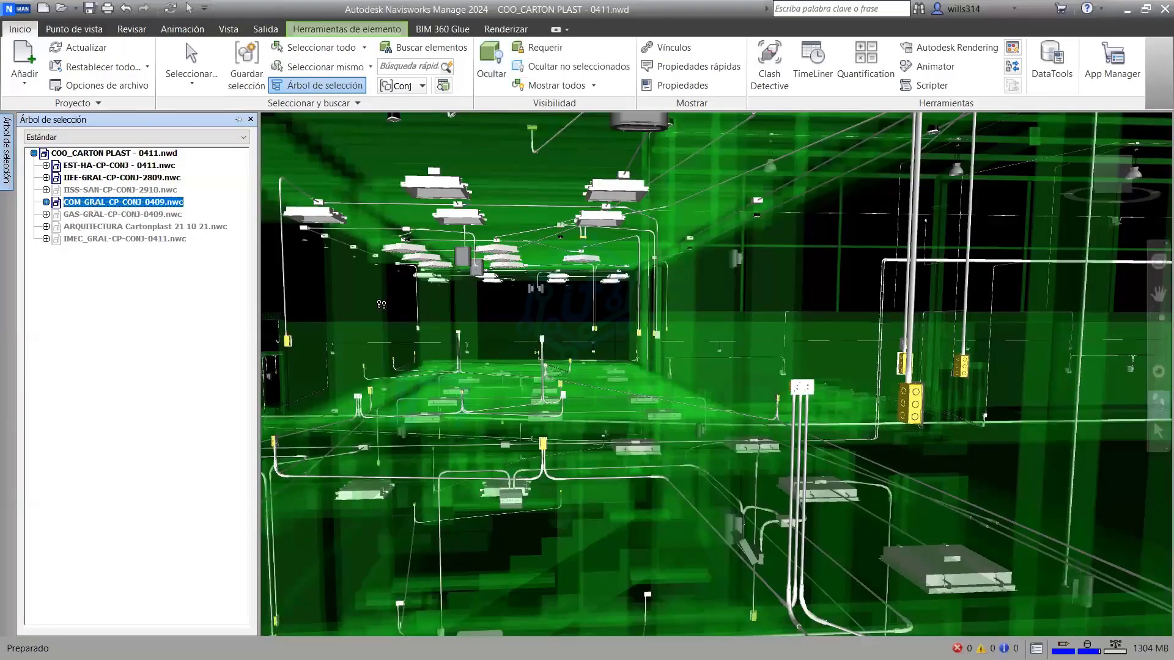
key("Escape")
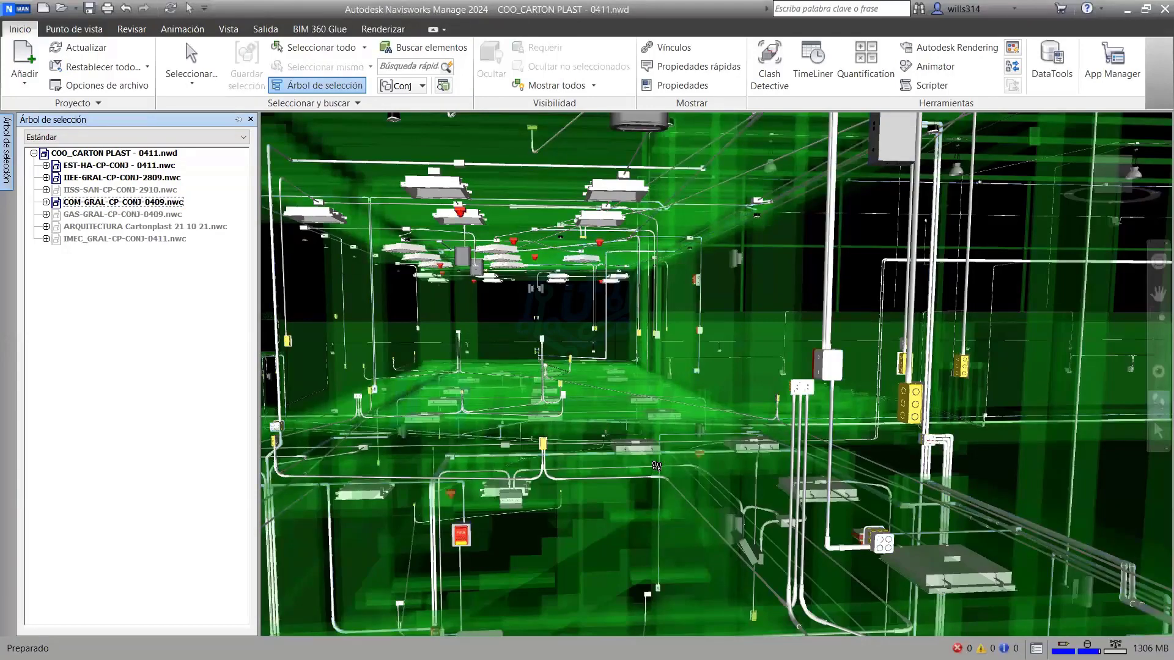
scroll(656, 465, "down", 3)
scroll(657, 459, "up", 5)
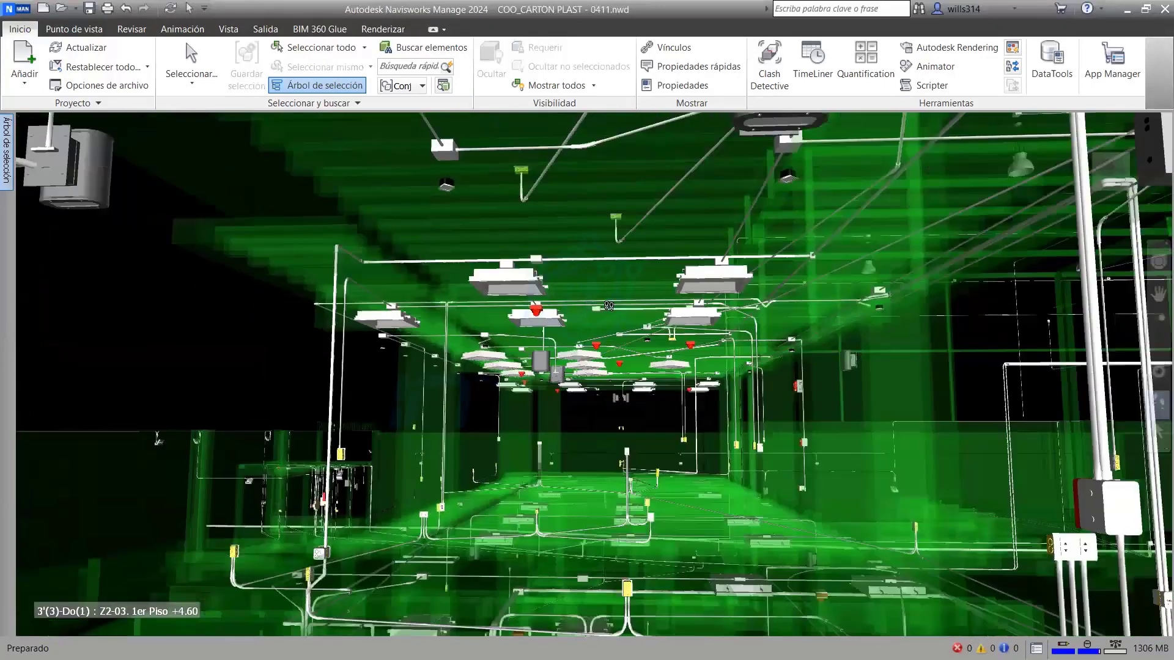
mouse_move(426, 363)
left_mouse_down()
mouse_move(680, 393)
mouse_move(1025, 199)
mouse_move(617, 239)
mouse_move(593, 207)
mouse_move(672, 214)
mouse_move(976, 550)
mouse_move(850, 388)
left_mouse_up()
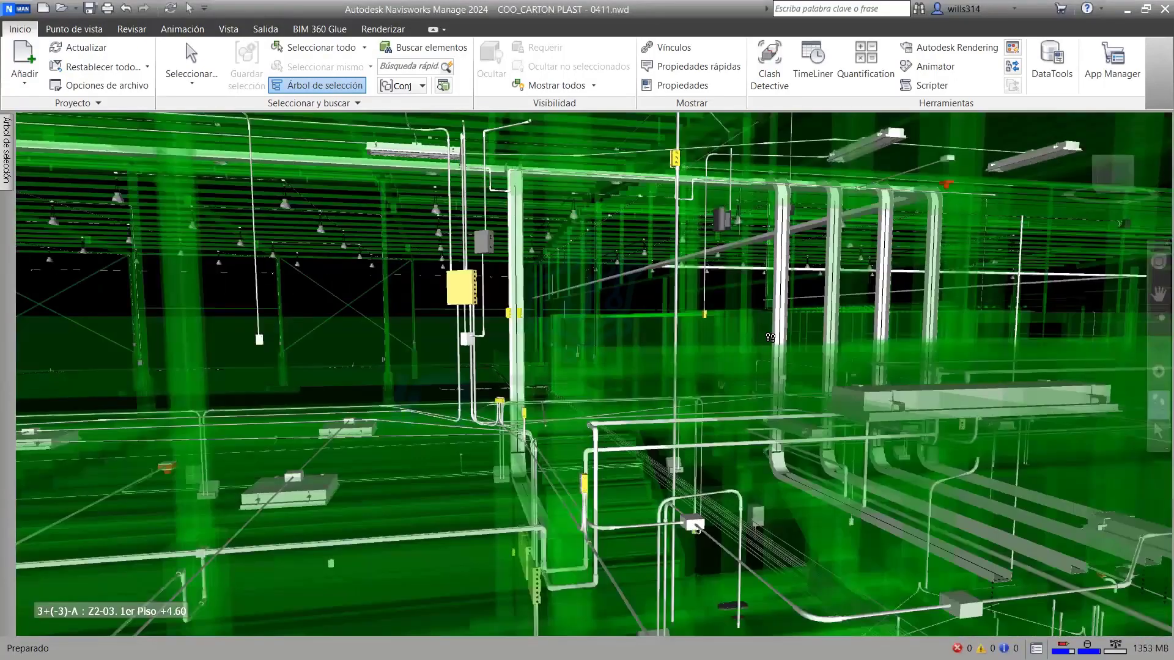
Walk further through the building to the white conduit runs
mouse_move(850, 389)
left_mouse_down()
mouse_move(920, 348)
mouse_move(775, 343)
left_mouse_up()
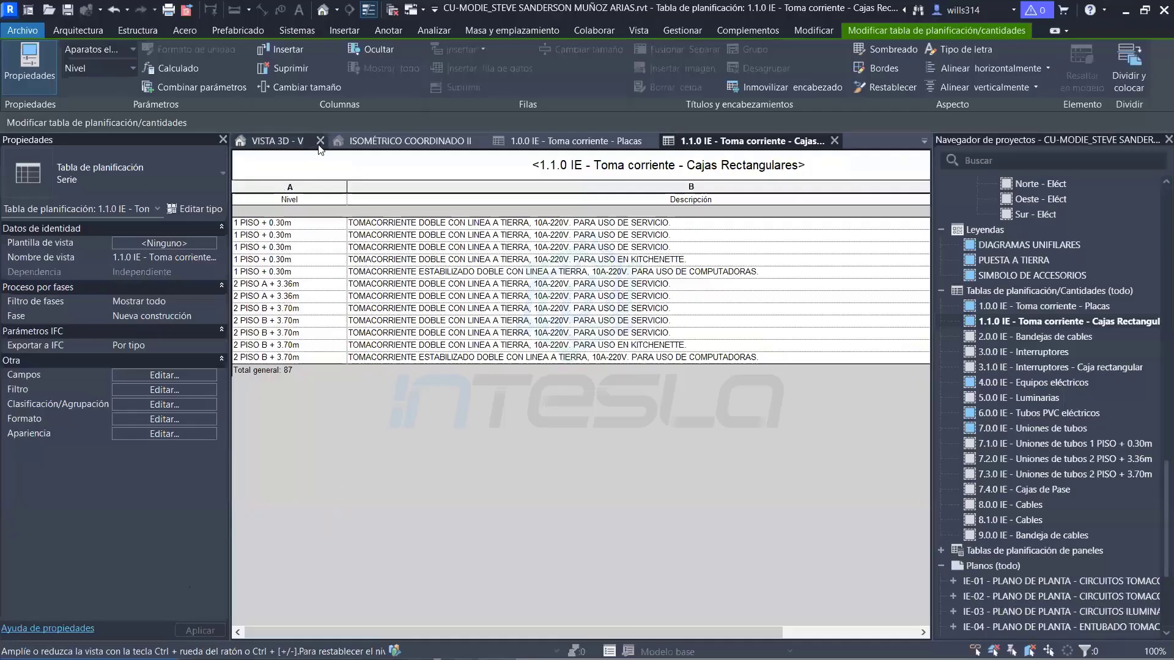
Frame the hanging luminaires in the VISTA 3D - V view and bring up the Sistemas tools
left_click(271, 141)
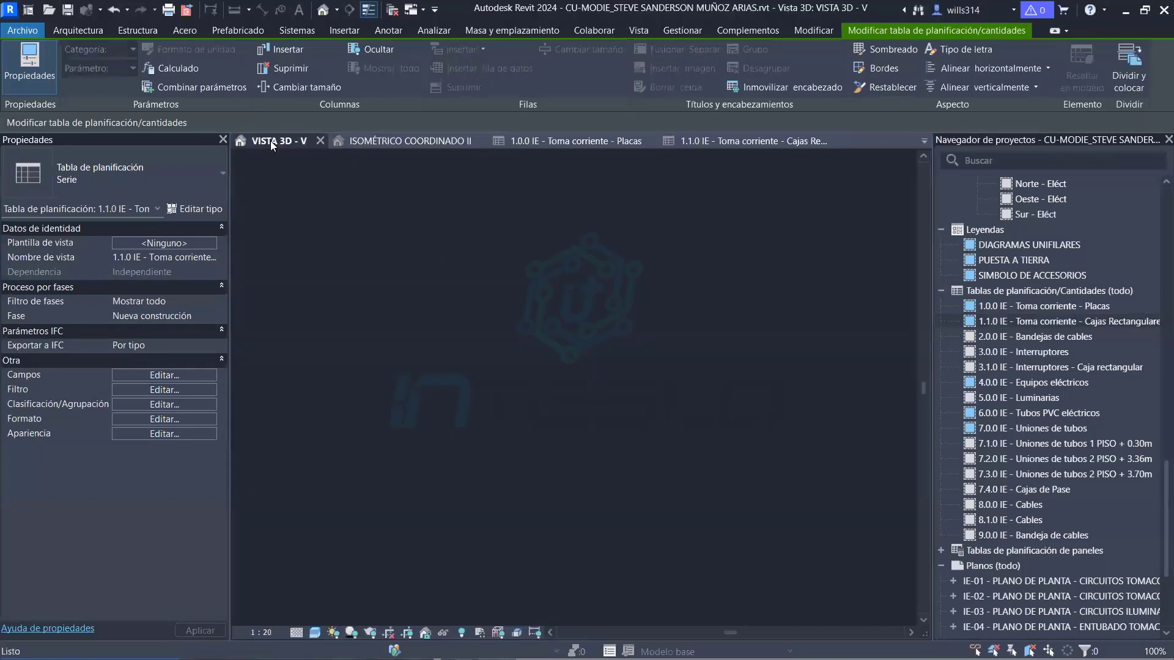
scroll(512, 267, "up", 5)
scroll(512, 268, "up", 3)
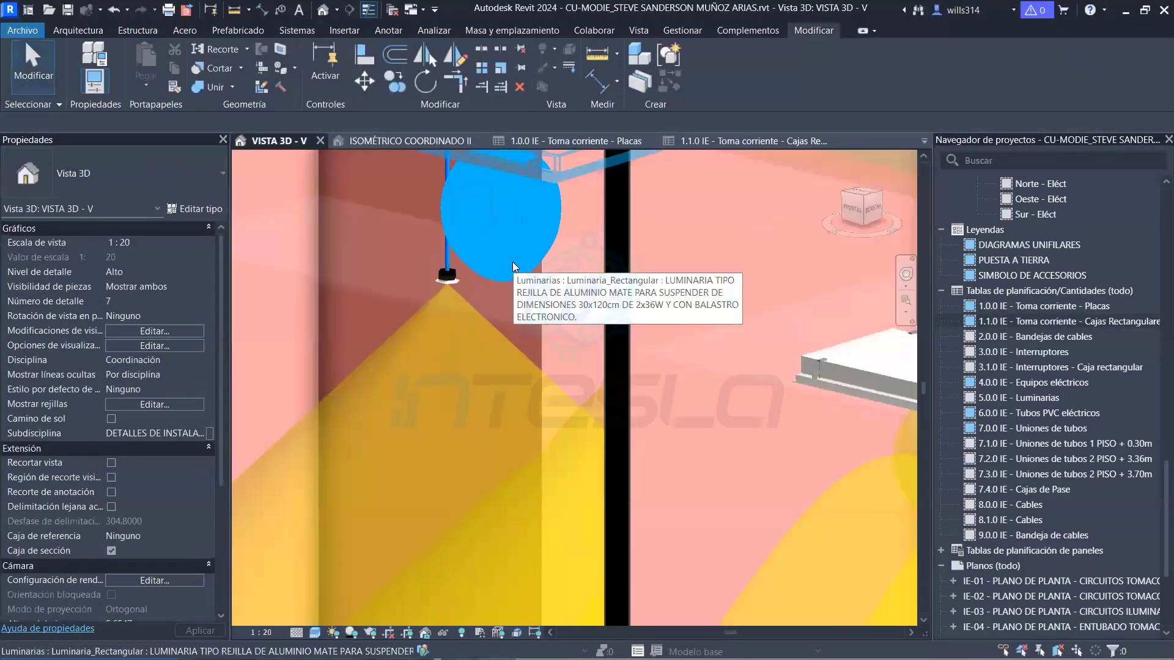
scroll(512, 268, "down", 5)
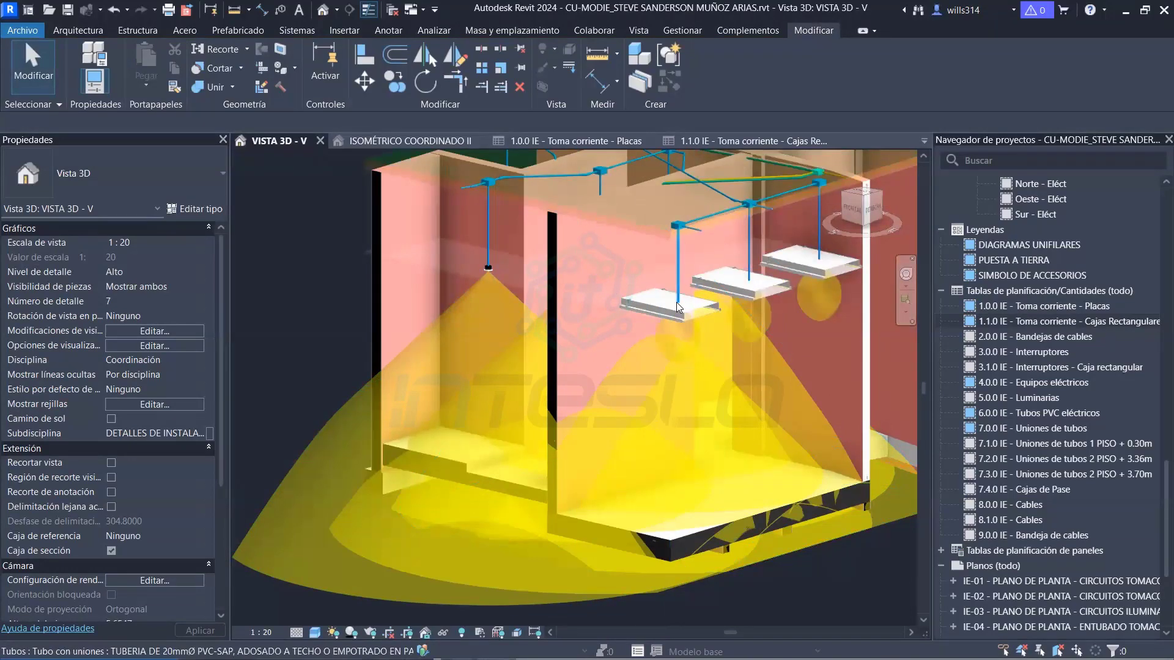
mouse_move(573, 322)
middle_mouse_down()
mouse_move(450, 310)
mouse_move(343, 318)
middle_mouse_up()
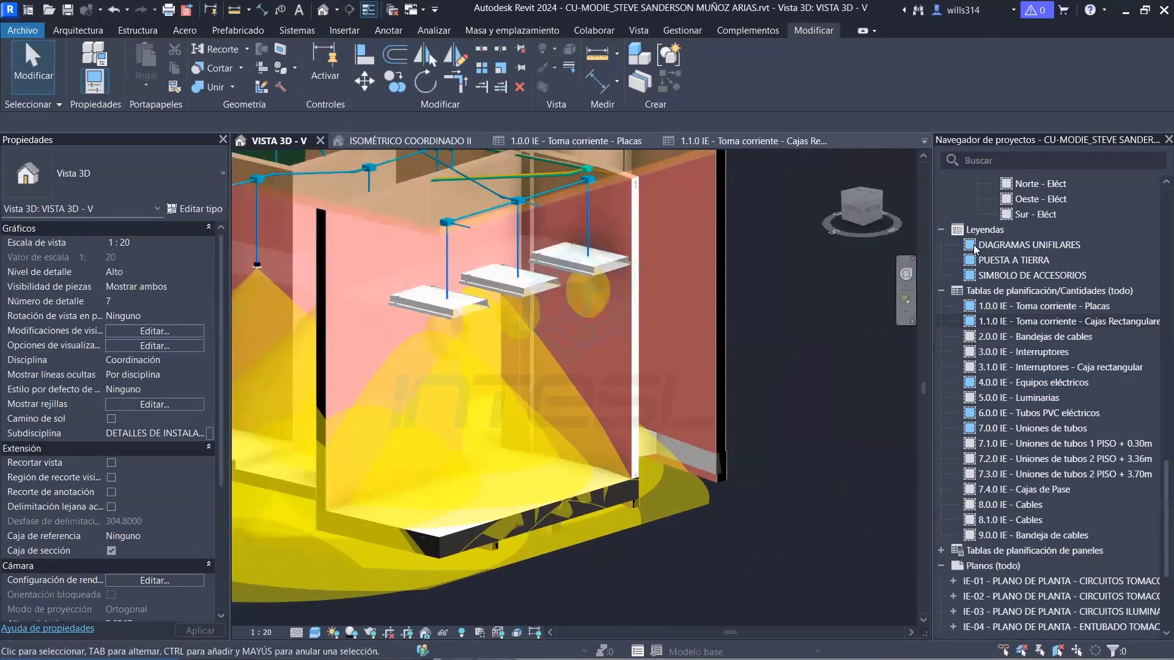
scroll(1026, 291, "up", 5)
scroll(1026, 290, "up", 5)
scroll(1026, 291, "up", 3)
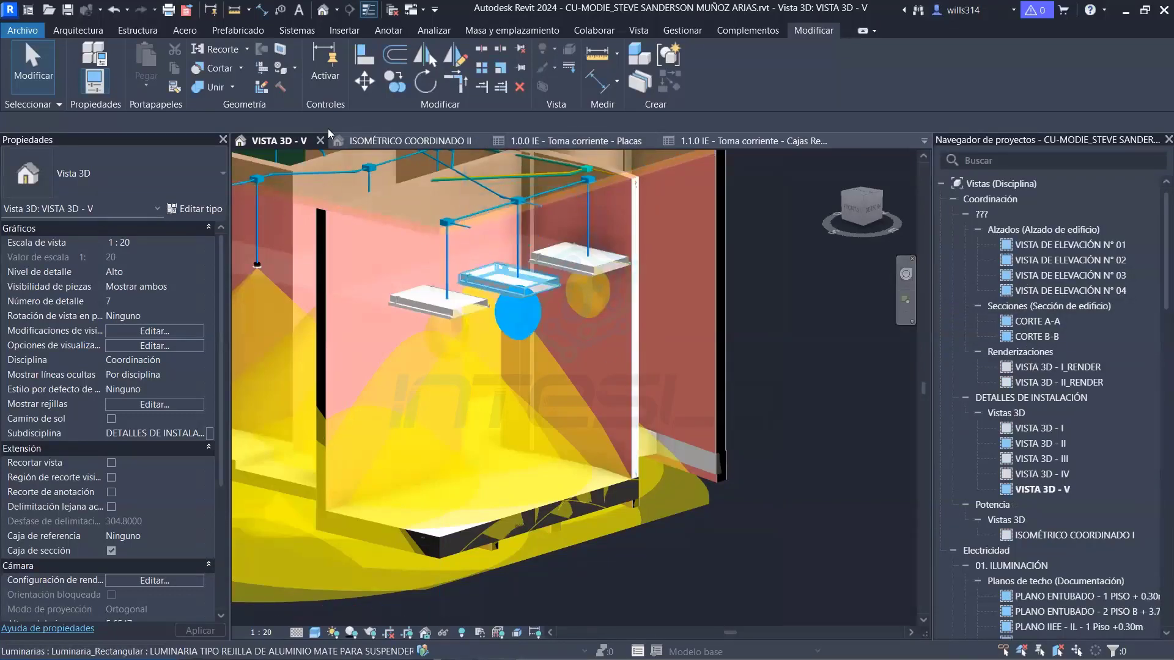
left_click(286, 35)
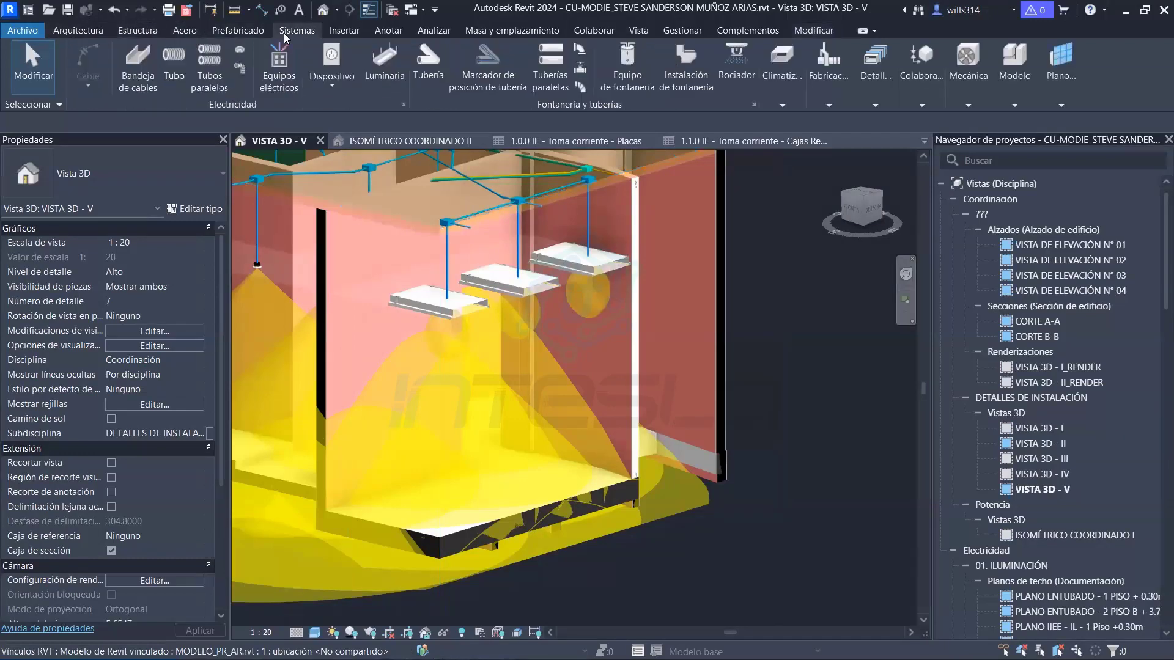
Start device placement with the TOMACORRIENTE DOBLE CON LINEA A TIERRA - EMPOTRADO KITCHENETTE type
left_click(333, 61)
left_click(123, 174)
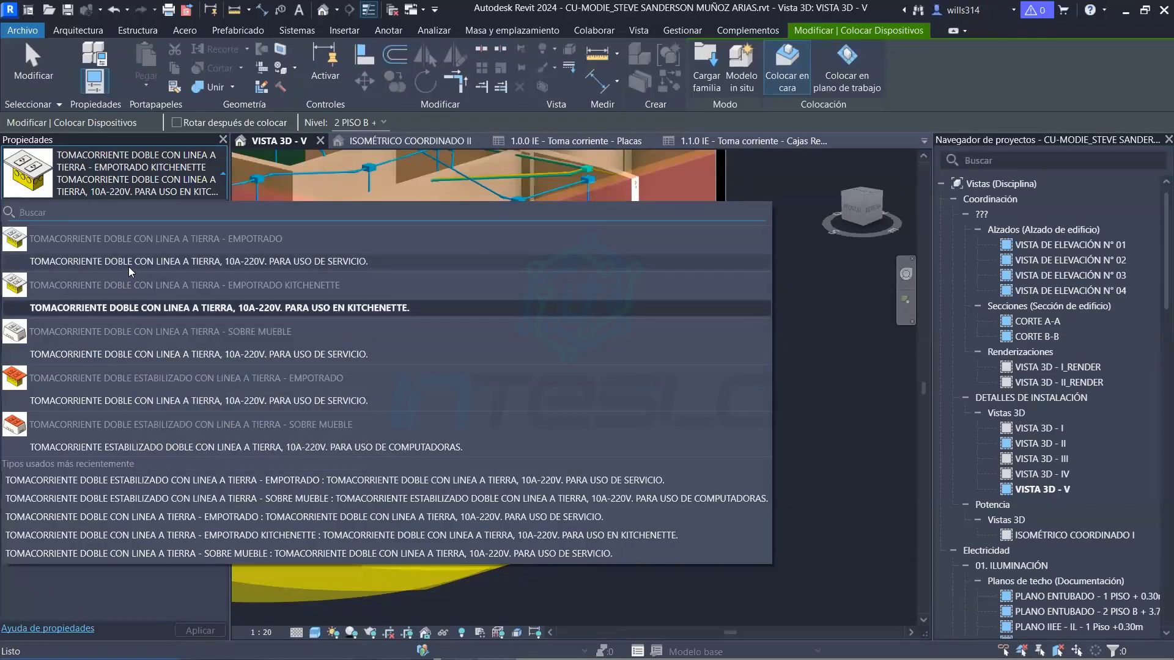
key("Escape")
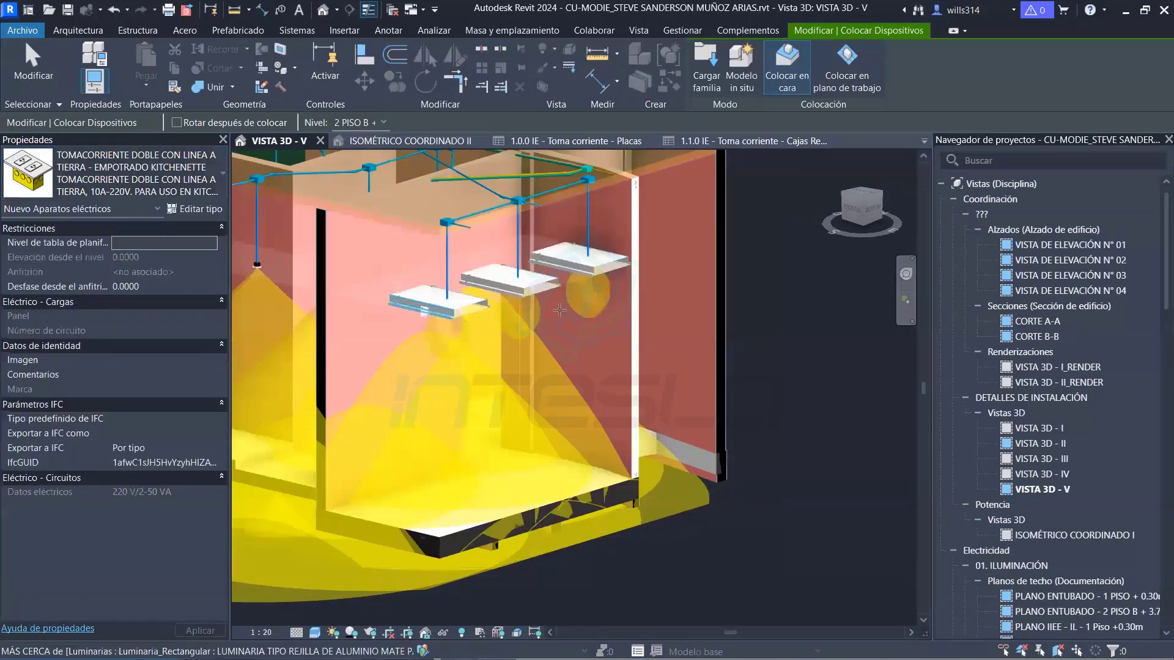
Cancel the Colocar Dispositivos outlet placement without adding a device
key("Escape")
key("Escape")
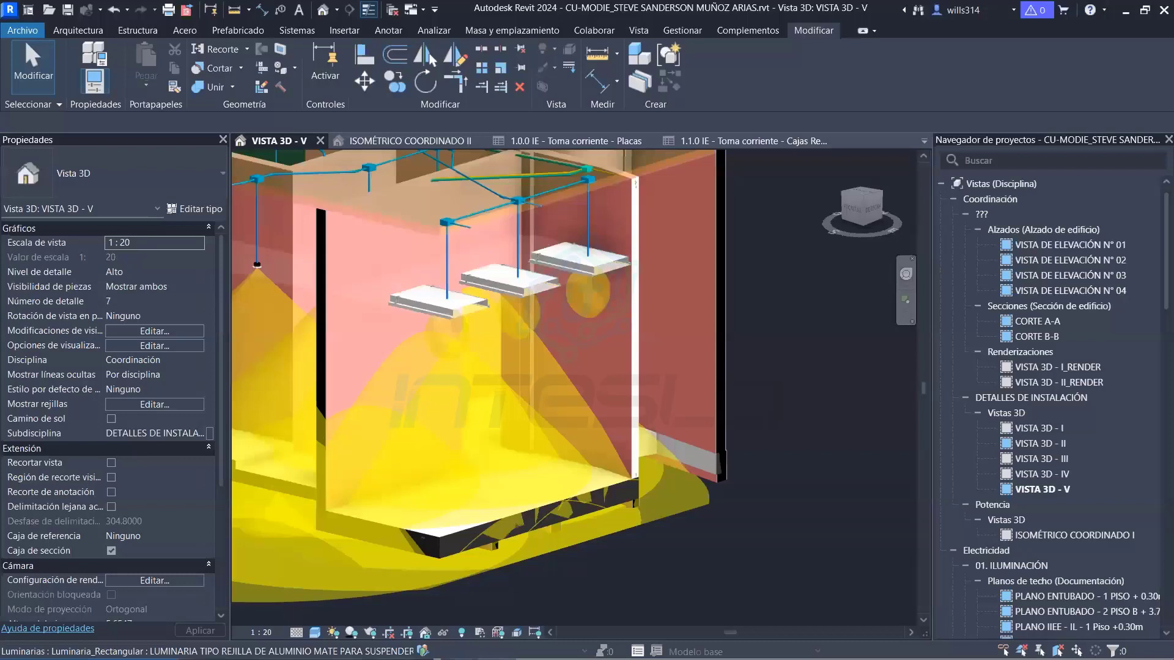
Close inactive views and zoom into the AR- Nivel 1 + 0.20 m plan on Presentación - Sin nombre
left_click(393, 14)
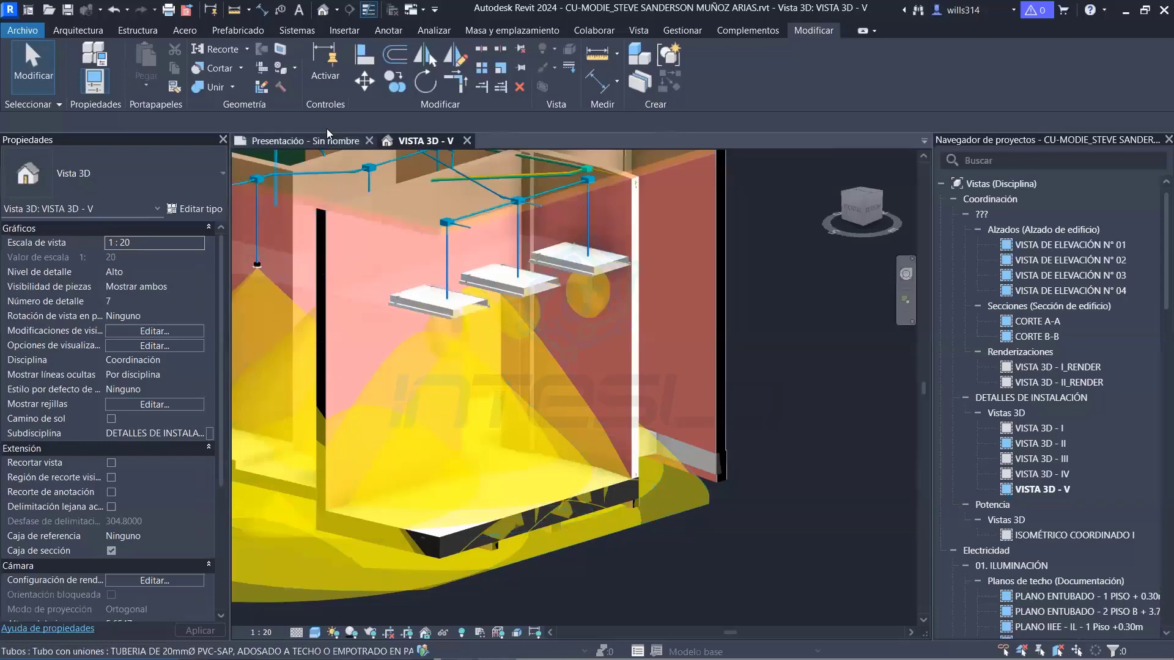
left_click(326, 142)
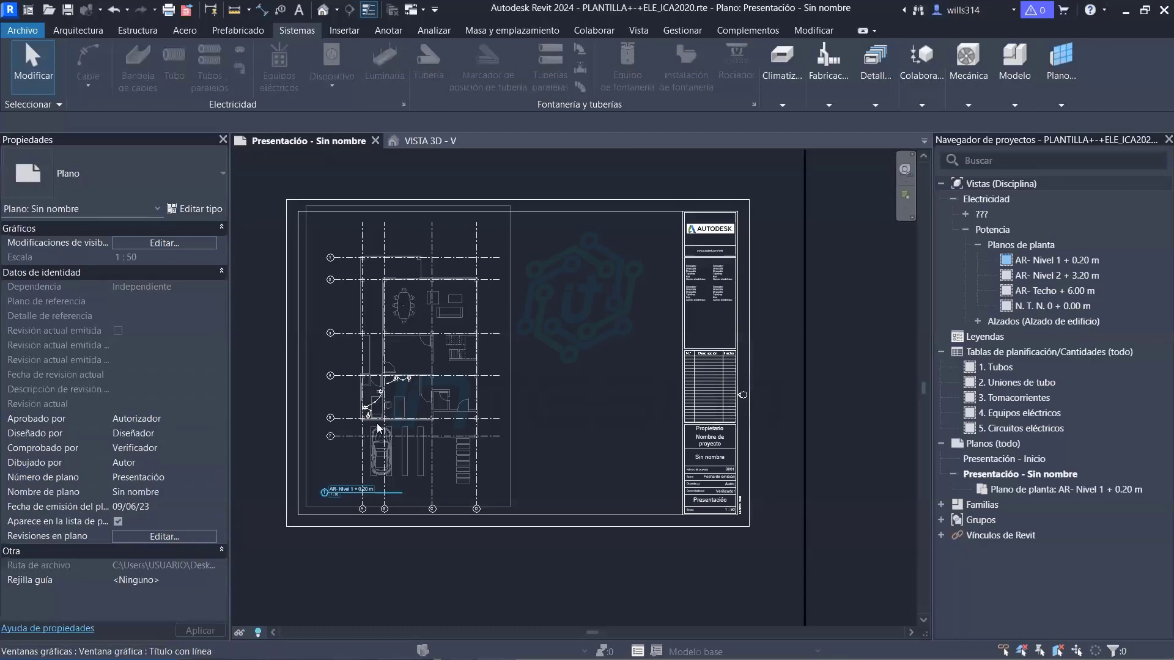
scroll(377, 428, "up", 1)
scroll(377, 428, "up", 2)
scroll(377, 428, "up", 2)
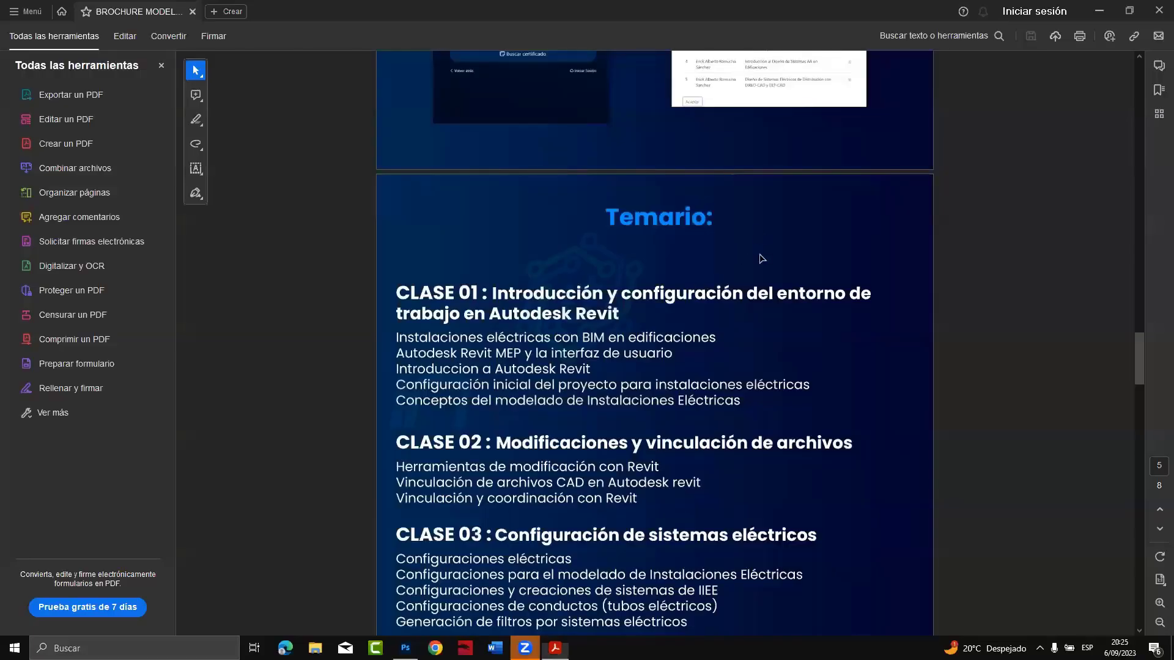
Scroll through the brochure's Temario pages, reading CLASE 01 through CLASE 05
left_click(758, 252)
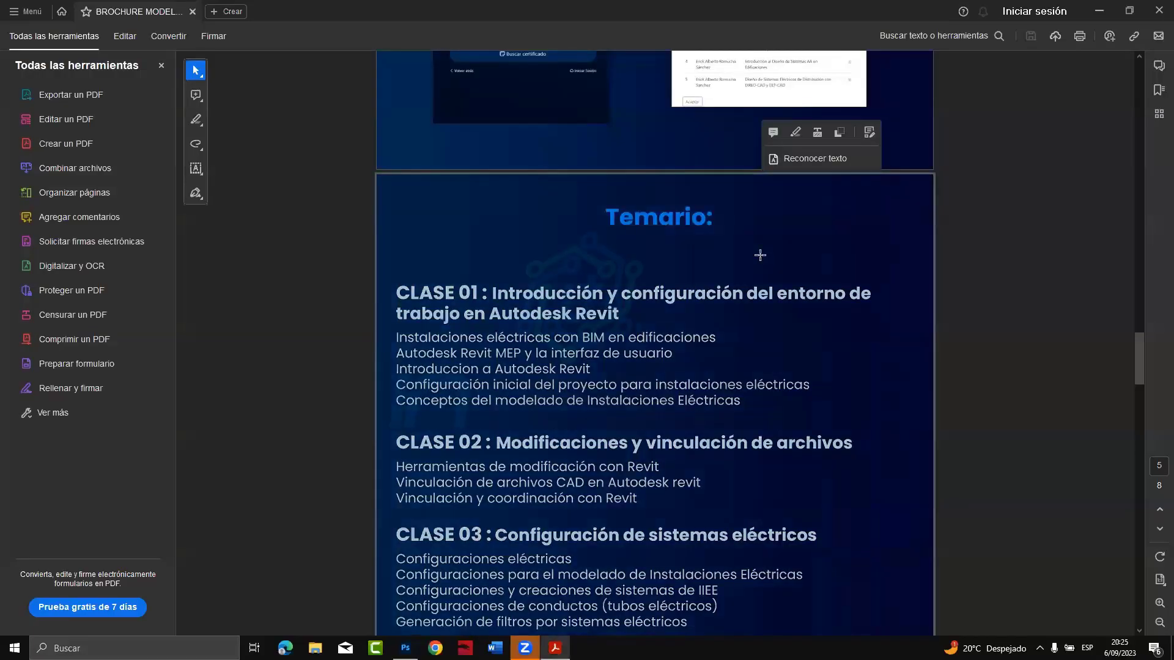
scroll(752, 269, "down", 1)
scroll(746, 291, "down", 2)
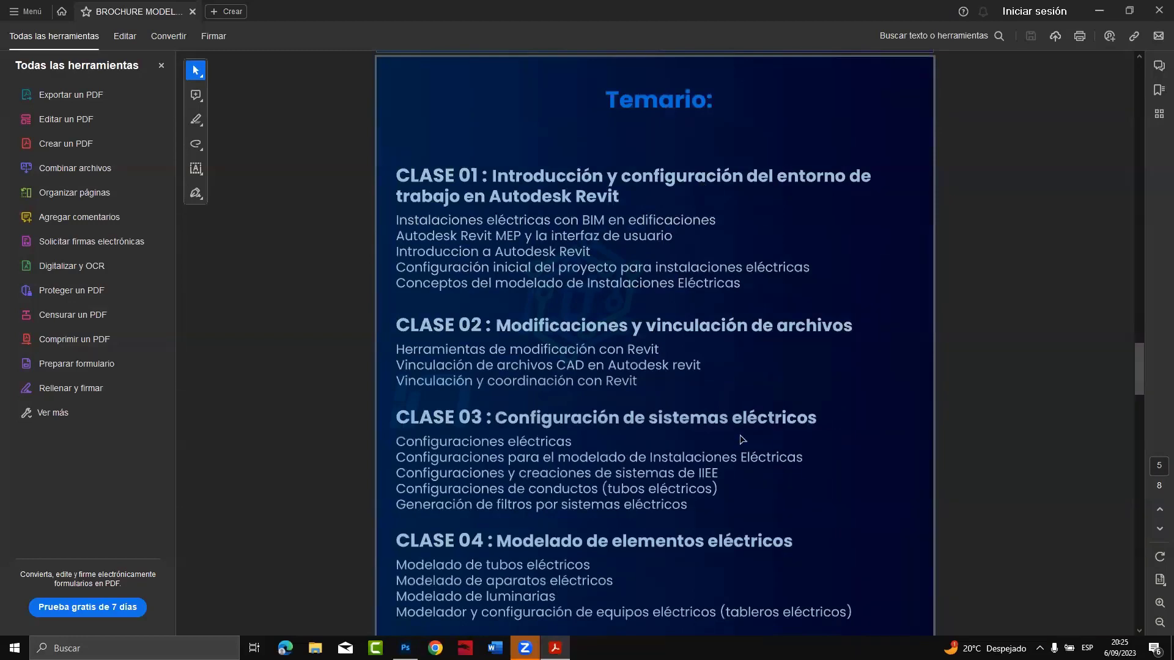
scroll(715, 369, "down", 2)
scroll(715, 370, "up", 2)
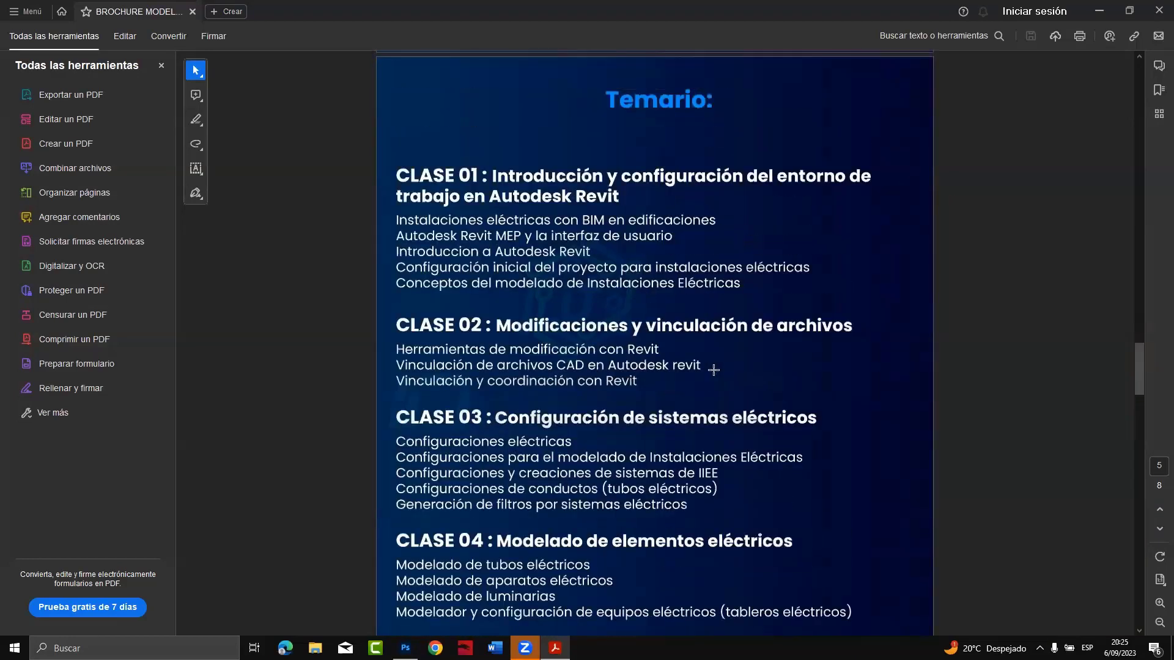
scroll(714, 370, "down", 4)
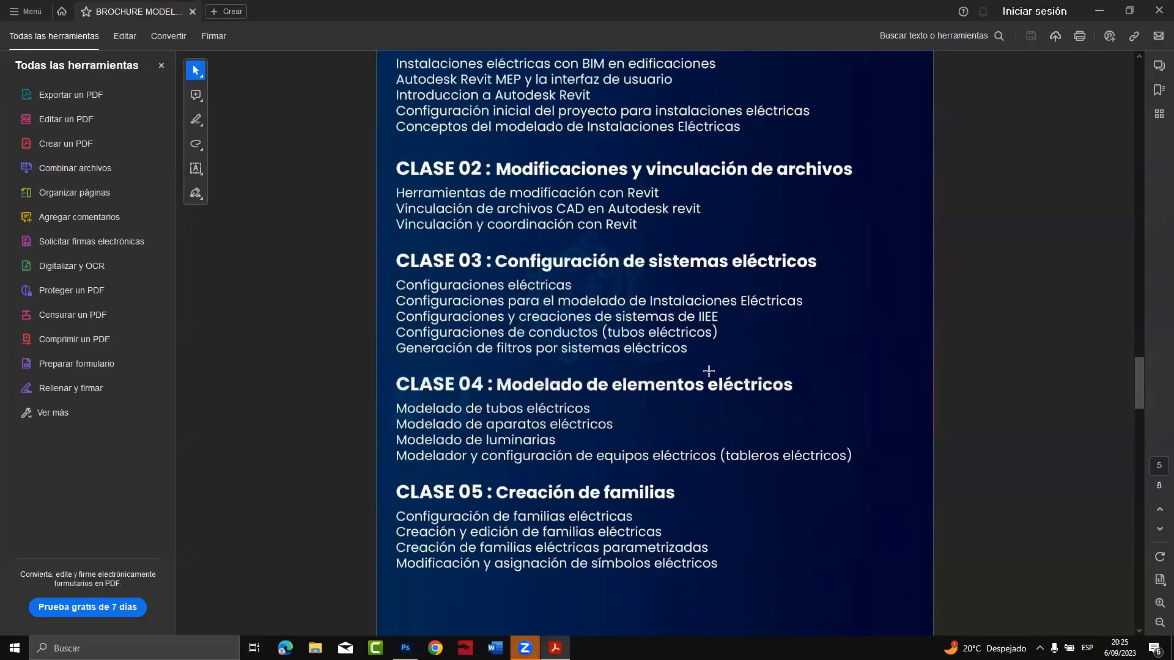
scroll(710, 375, "down", 7)
scroll(706, 381, "down", 9)
scroll(705, 381, "up", 4)
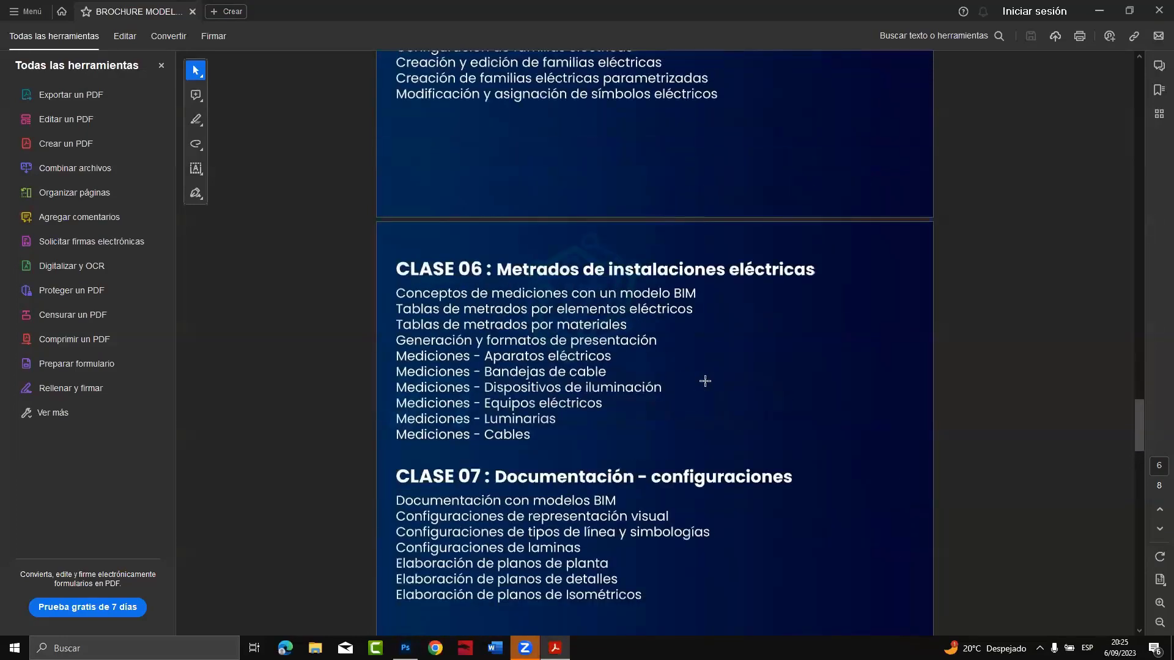
scroll(705, 380, "up", 3)
scroll(705, 380, "up", 3)
scroll(705, 381, "up", 5)
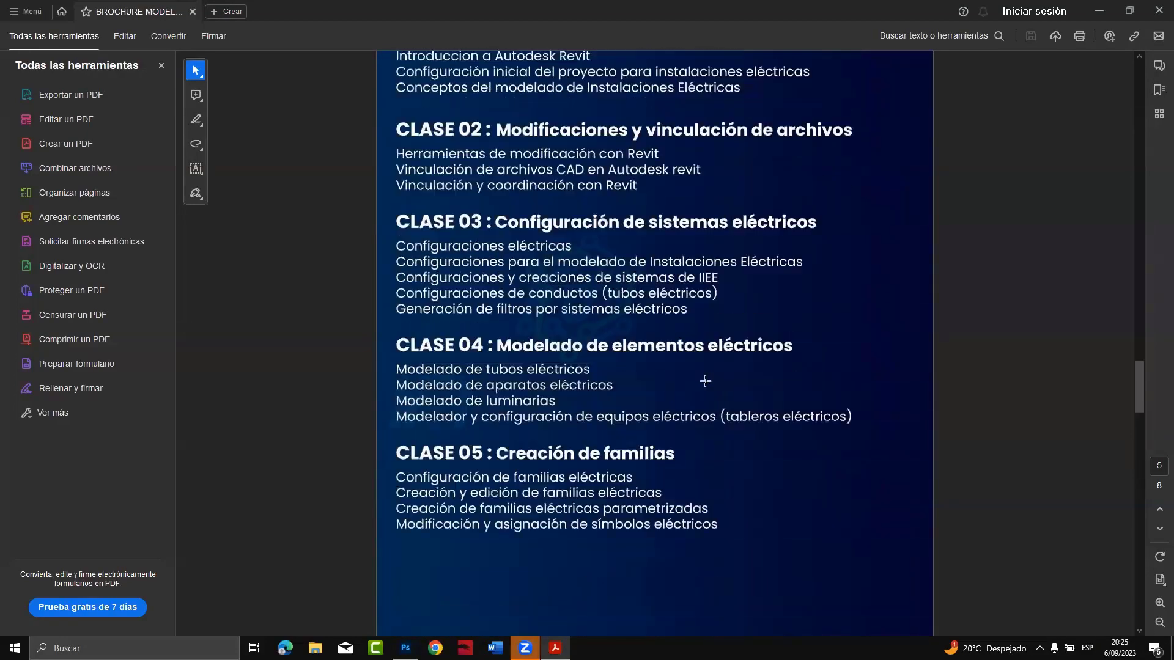
scroll(705, 381, "up", 2)
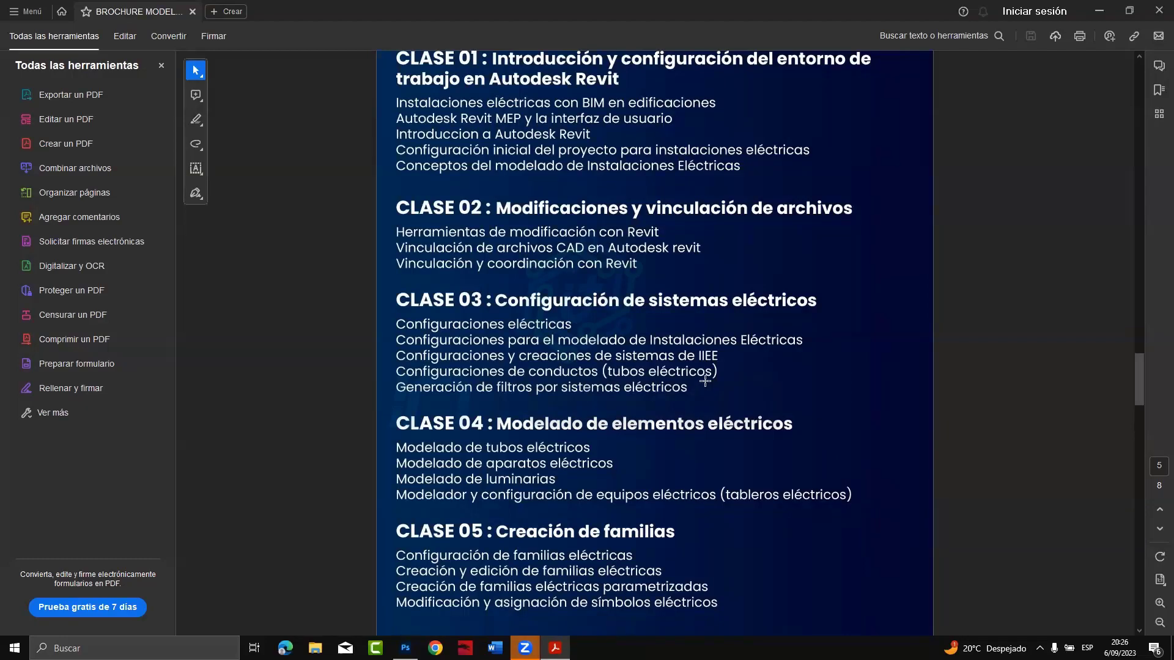
Scroll from the Certificado page down to page 6 listing CLASE 06 and CLASE 07
scroll(705, 380, "up", 5)
scroll(709, 383, "up", 5)
scroll(713, 384, "up", 2)
scroll(716, 386, "up", 5)
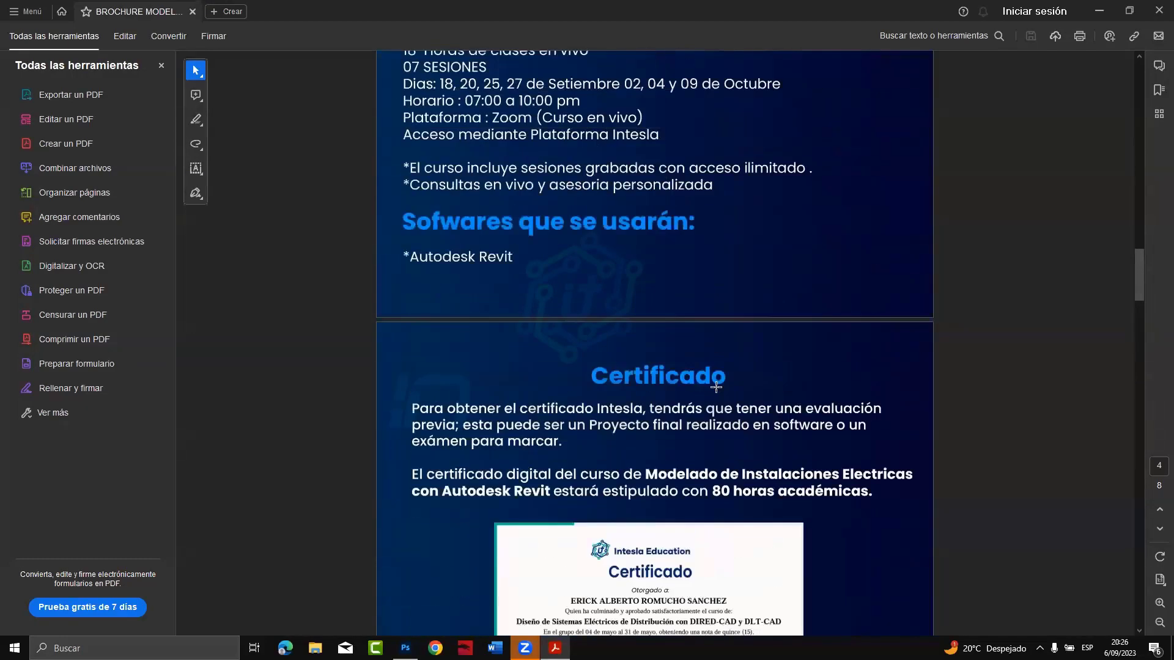
scroll(716, 387, "up", 2)
scroll(716, 386, "up", 8)
scroll(716, 387, "up", 1)
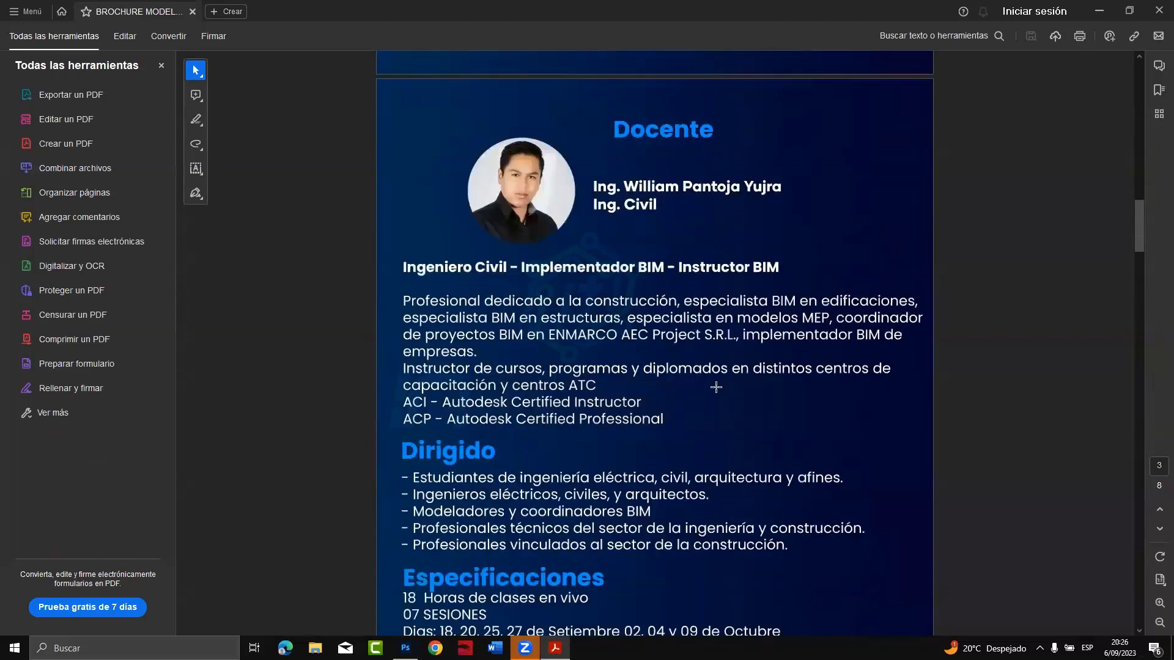
scroll(716, 387, "down", 3)
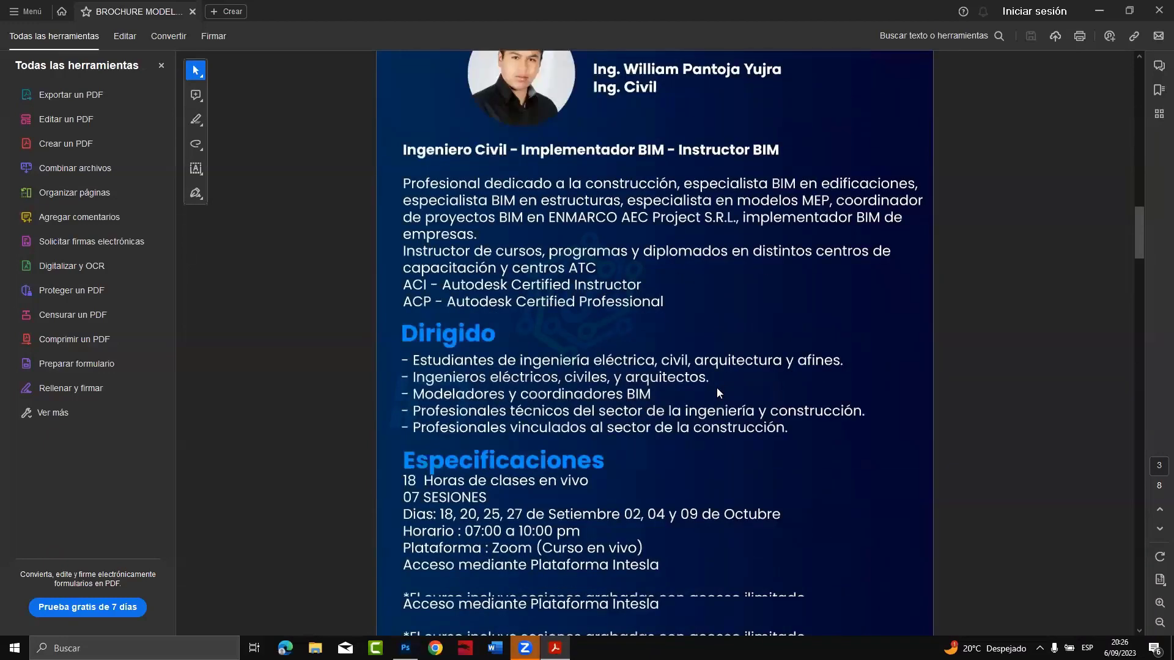
scroll(716, 393, "down", 9)
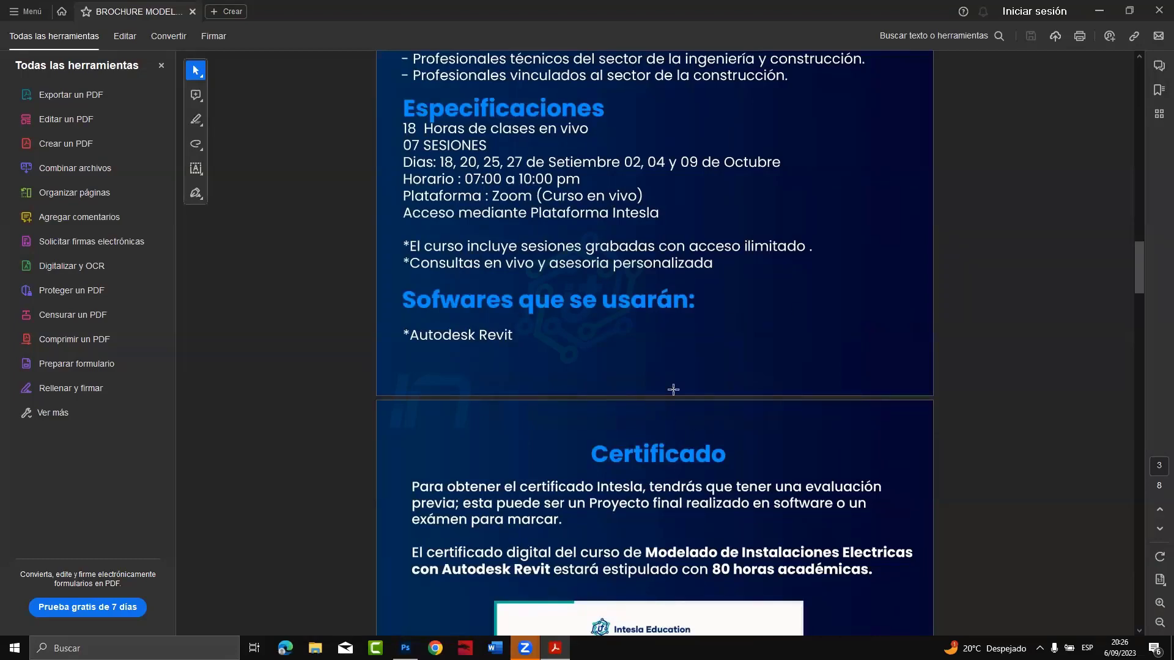
scroll(673, 389, "up", 2)
scroll(675, 391, "up", 1)
scroll(679, 403, "down", 5)
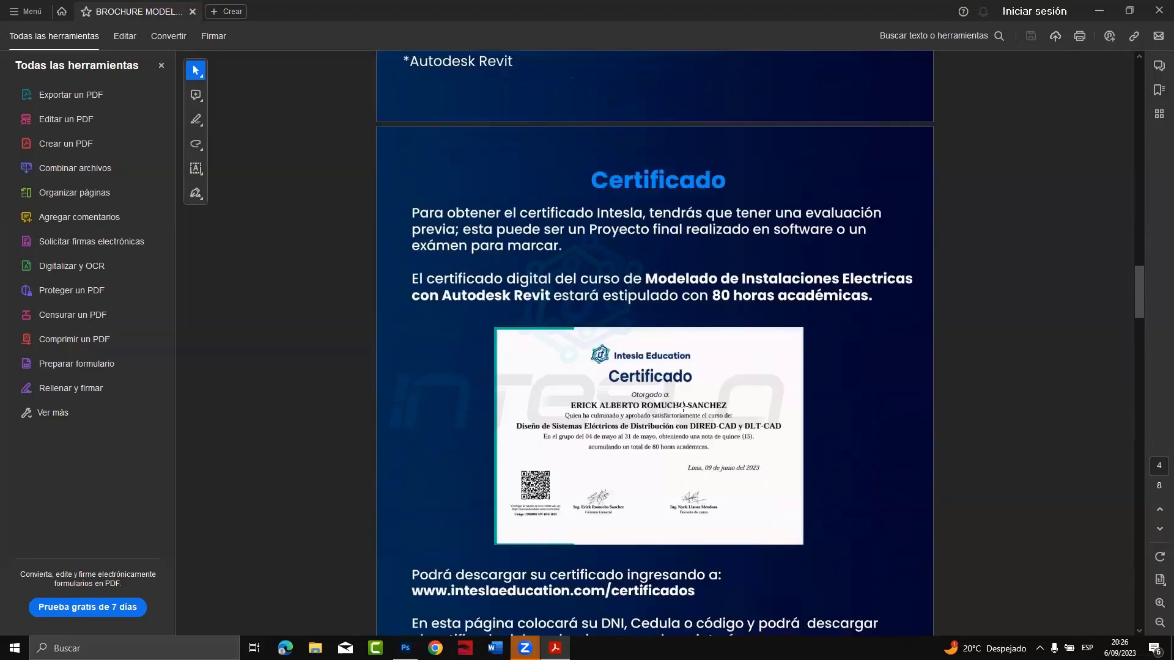
scroll(683, 414, "down", 5)
scroll(683, 413, "down", 2)
scroll(682, 416, "down", 5)
scroll(683, 422, "down", 4)
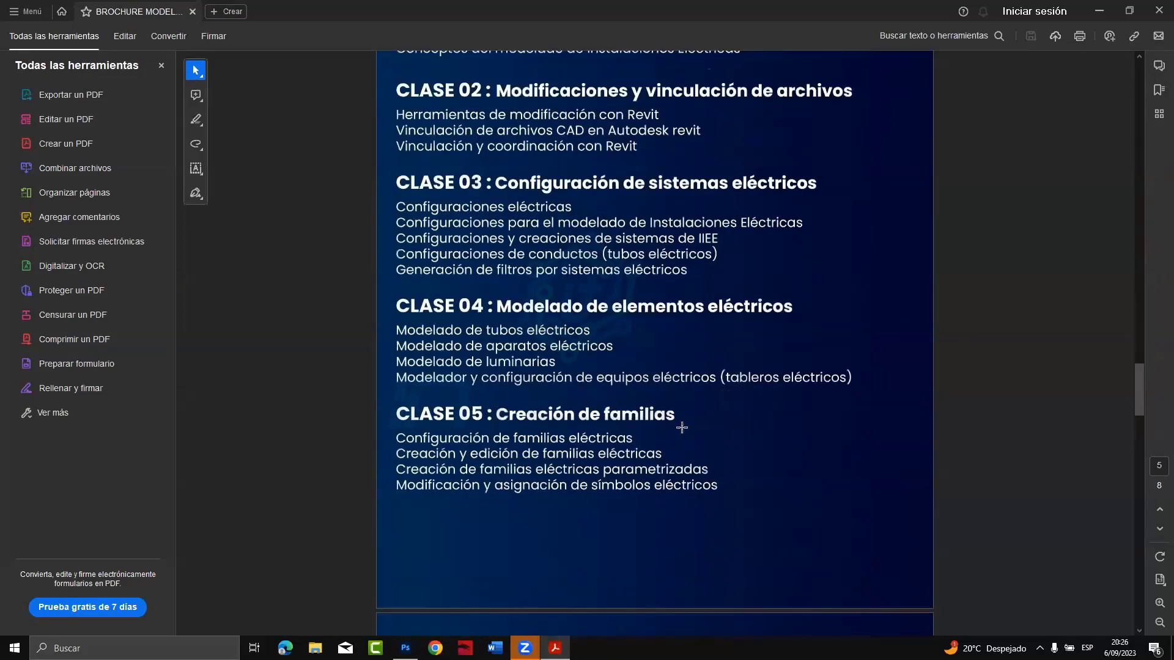
scroll(681, 427, "down", 3)
scroll(682, 428, "down", 4)
scroll(681, 426, "down", 4)
scroll(681, 427, "up", 1)
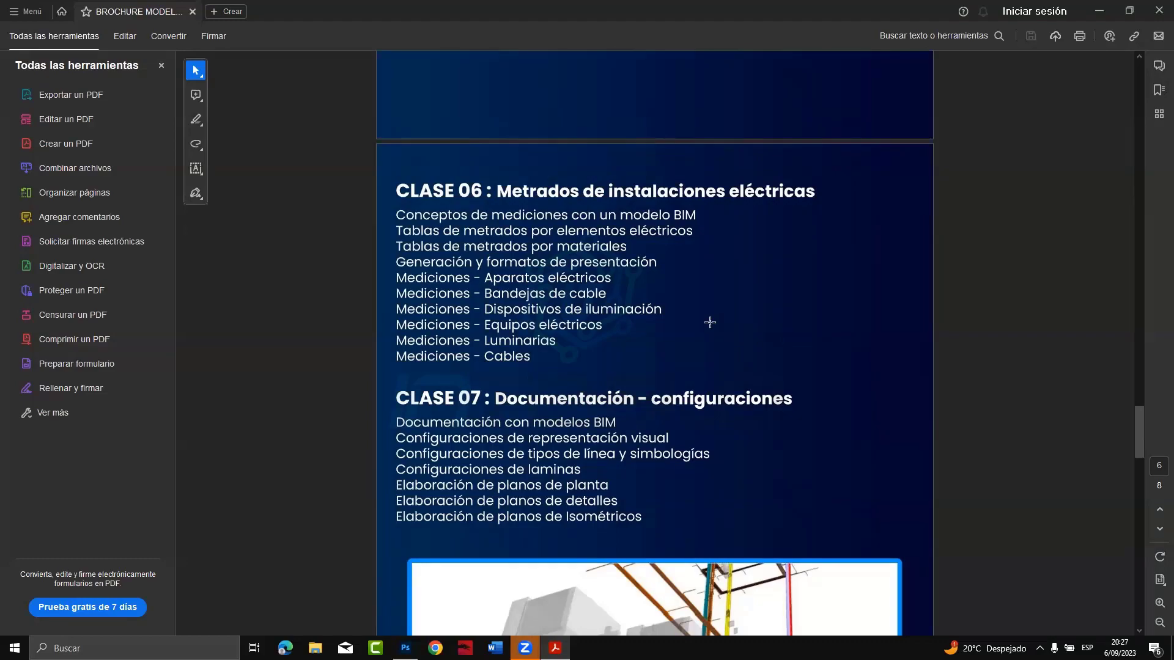
Scroll back up to the Temario heading showing CLASE 01 through CLASE 04
scroll(710, 321, "up", 2)
scroll(709, 321, "up", 5)
scroll(710, 321, "down", 7)
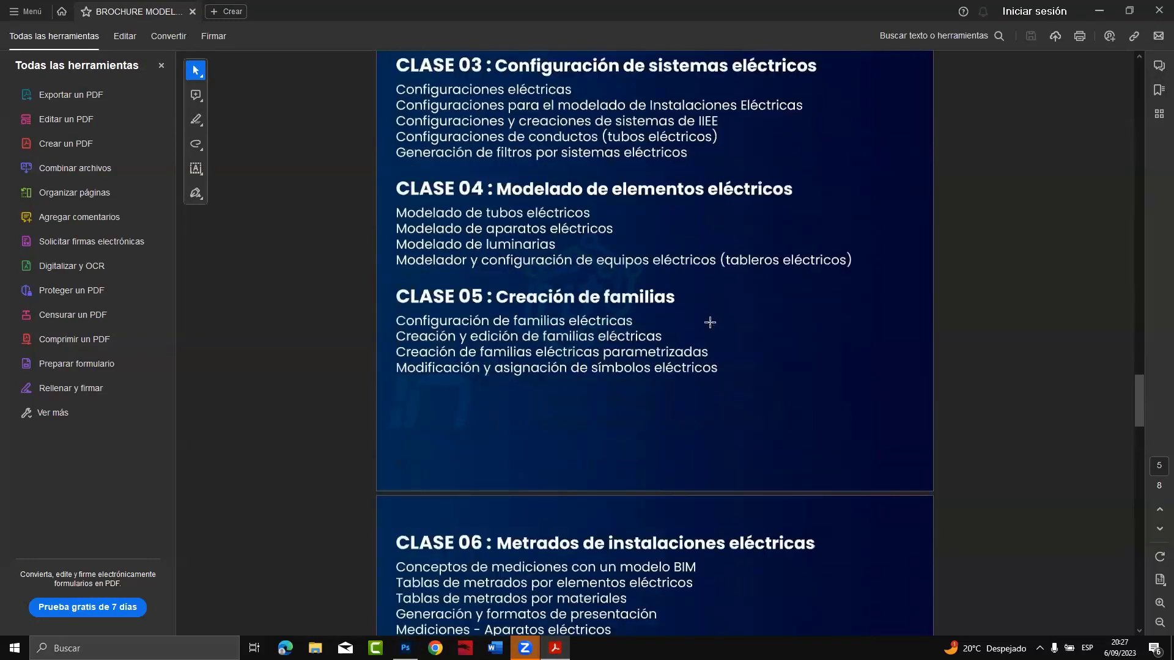
scroll(752, 306, "down", 3)
scroll(715, 299, "up", 1)
scroll(715, 299, "up", 5)
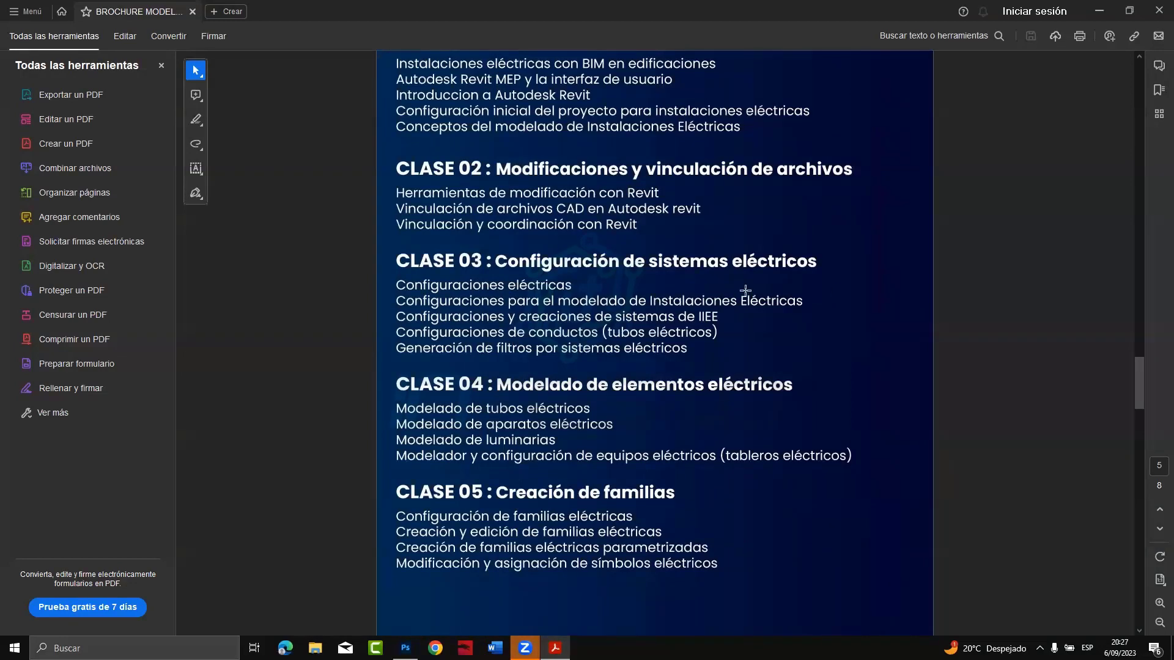
scroll(677, 290, "up", 2)
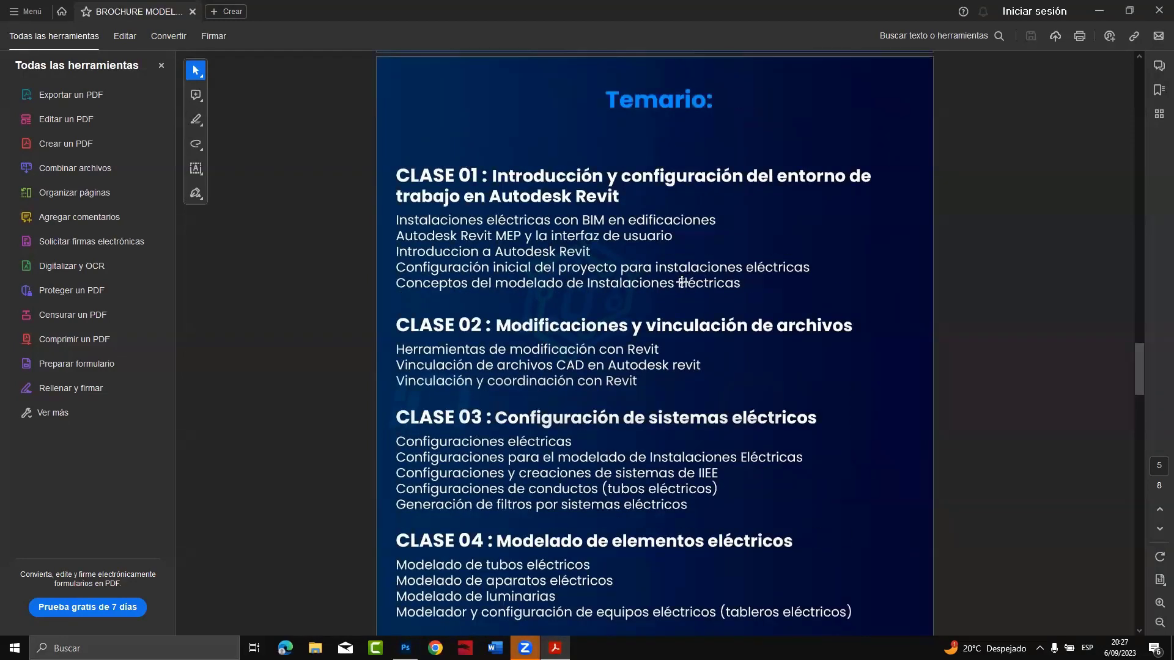
scroll(682, 282, "down", 1)
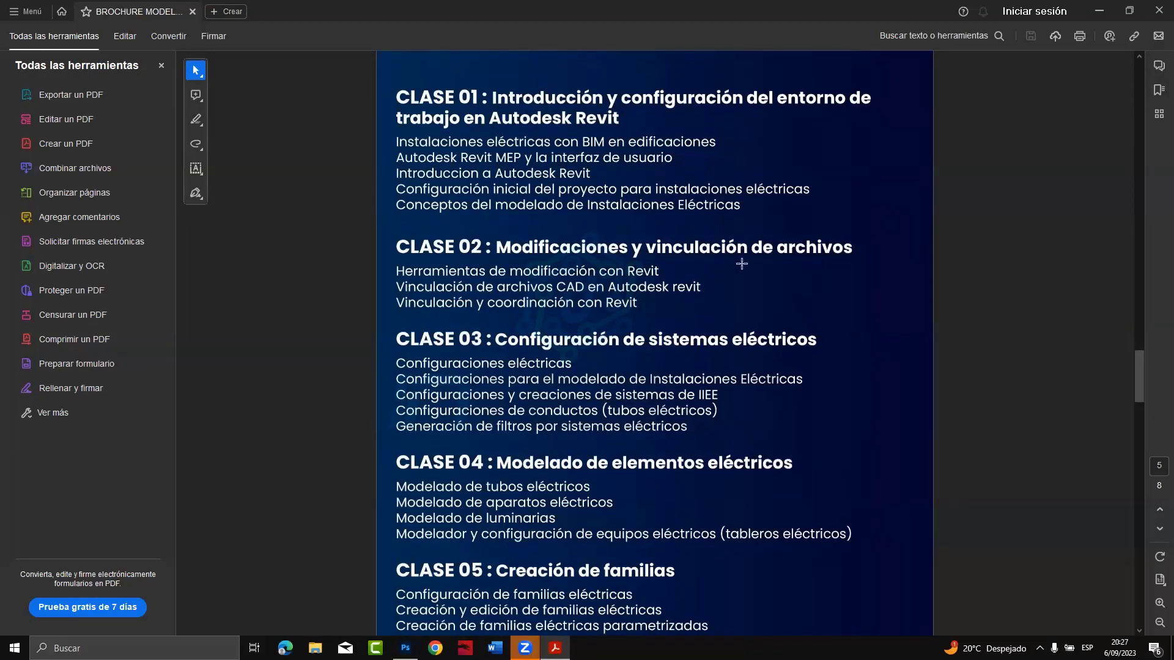
scroll(741, 263, "down", 2)
scroll(742, 264, "down", 2)
scroll(742, 264, "down", 5)
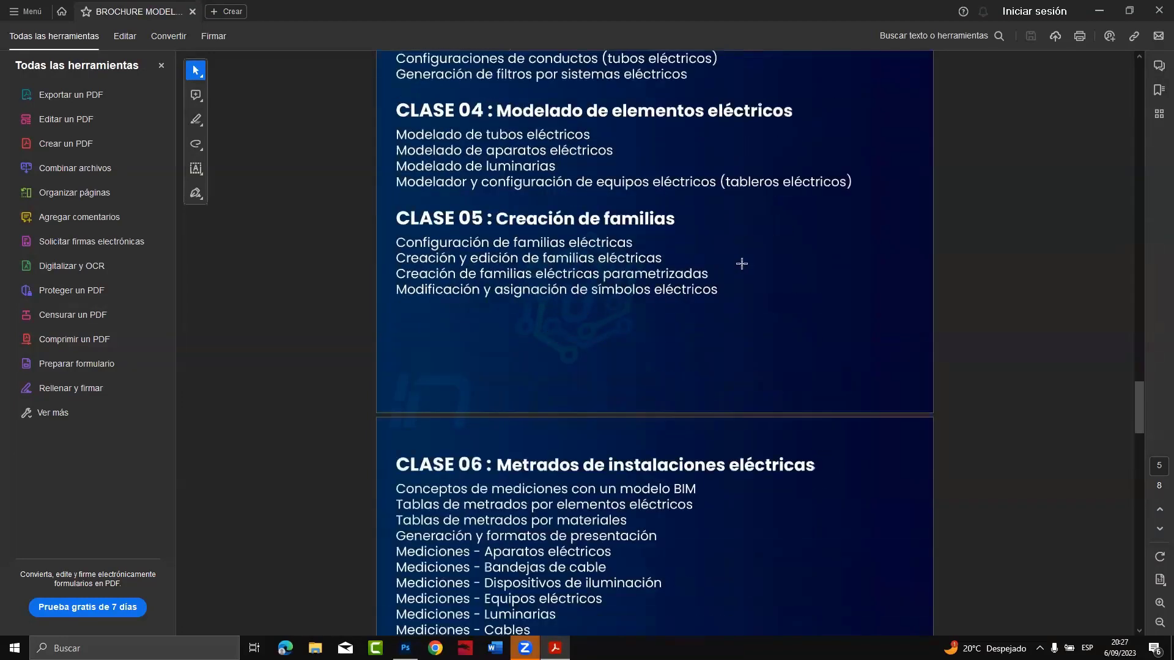
scroll(742, 264, "down", 5)
scroll(742, 263, "down", 1)
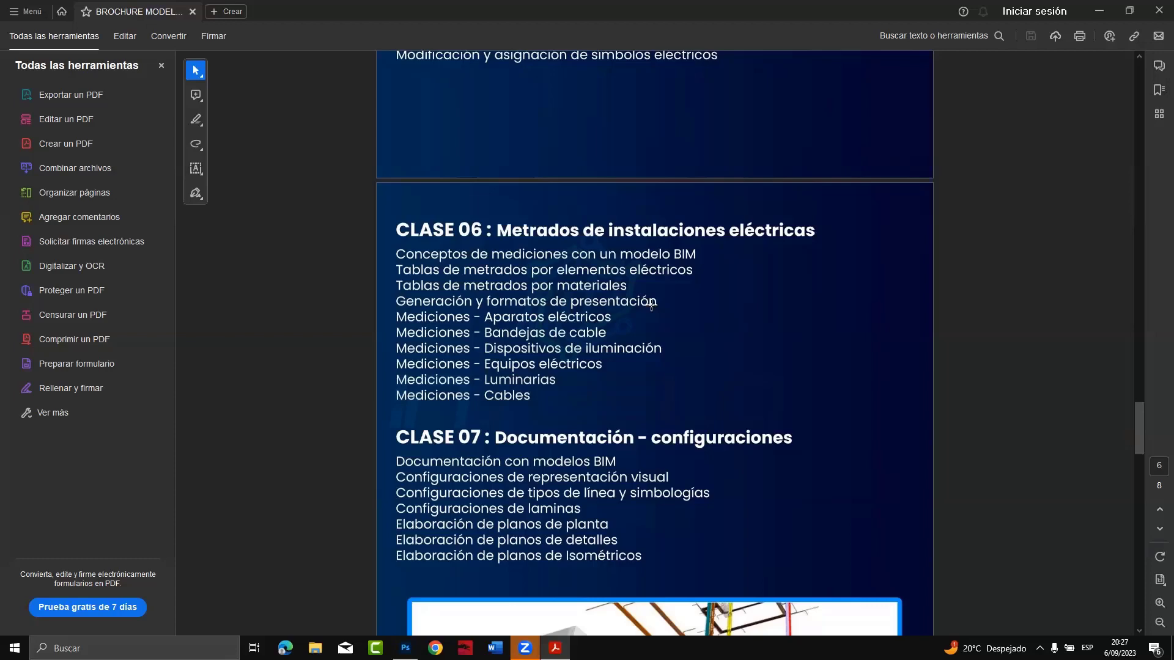
scroll(651, 304, "up", 5)
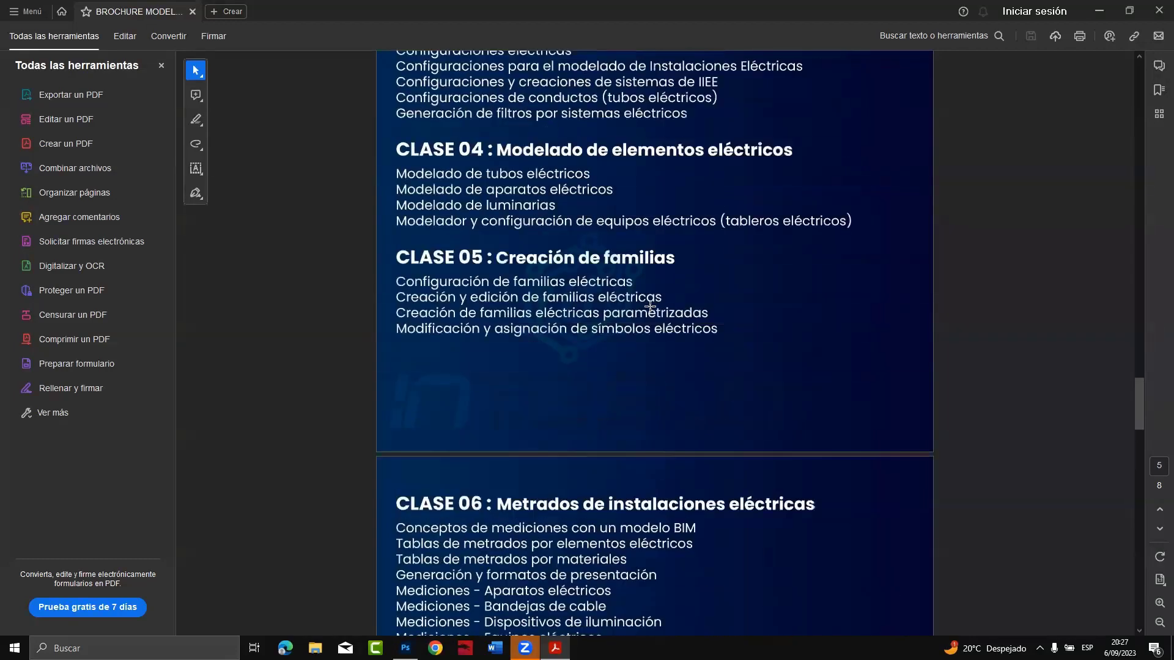
scroll(650, 306, "up", 3)
scroll(651, 306, "up", 2)
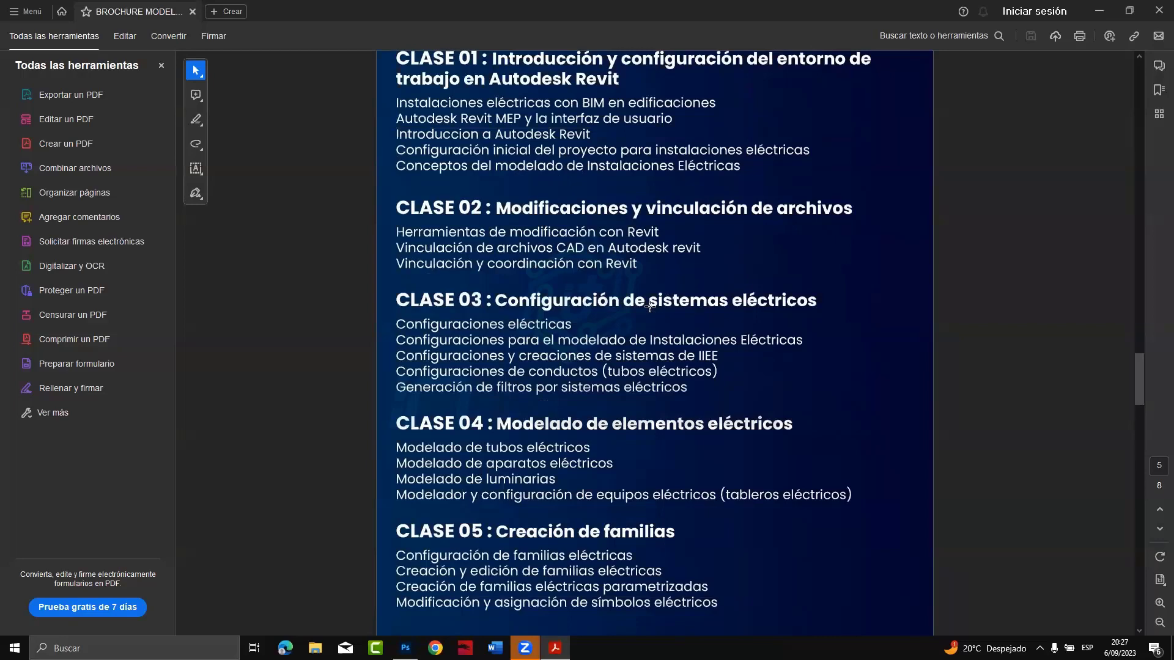
scroll(650, 306, "up", 1)
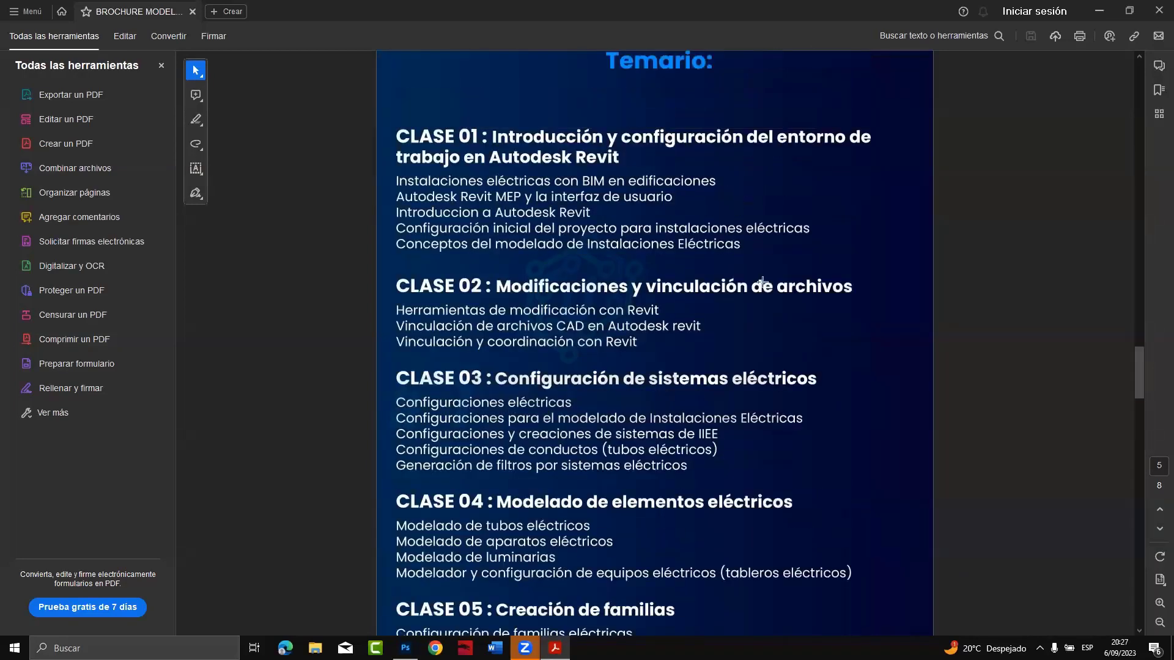
scroll(762, 282, "up", 1)
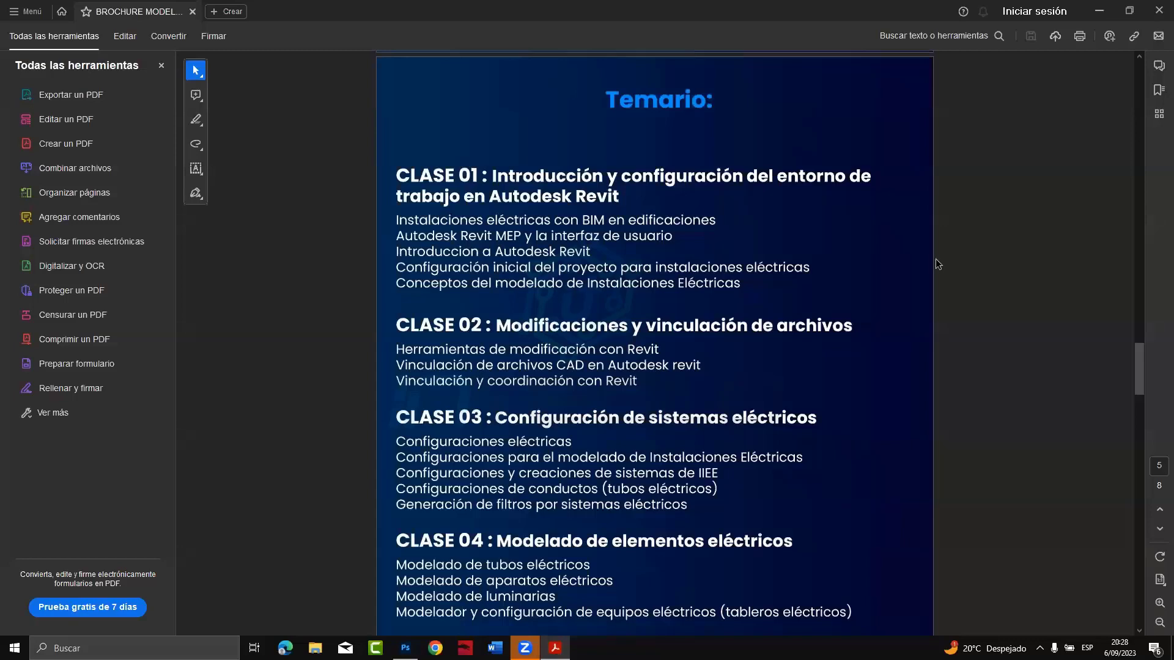
scroll(722, 285, "down", 3)
scroll(722, 284, "up", 4)
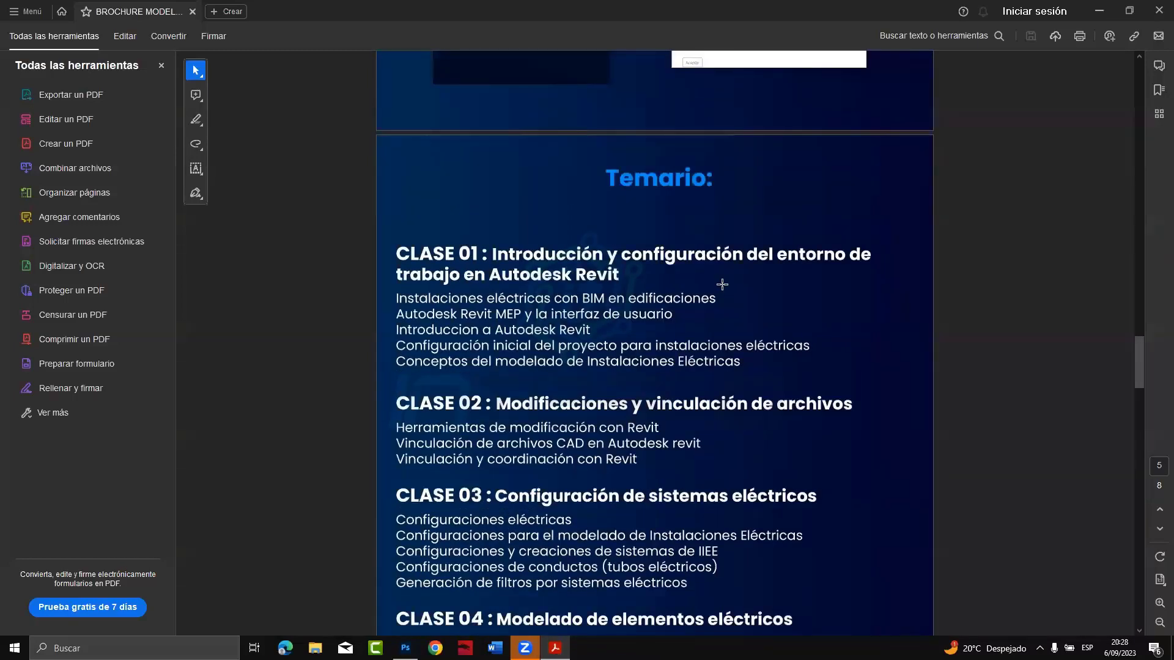
scroll(718, 281, "down", 3)
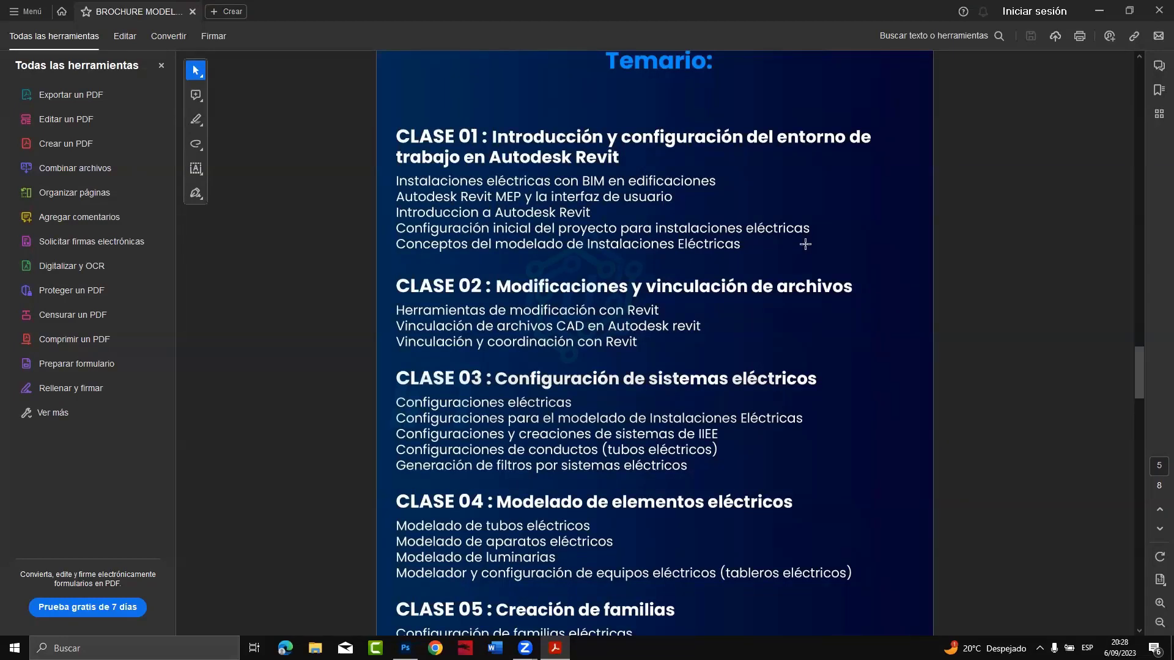
scroll(589, 359, "down", 5)
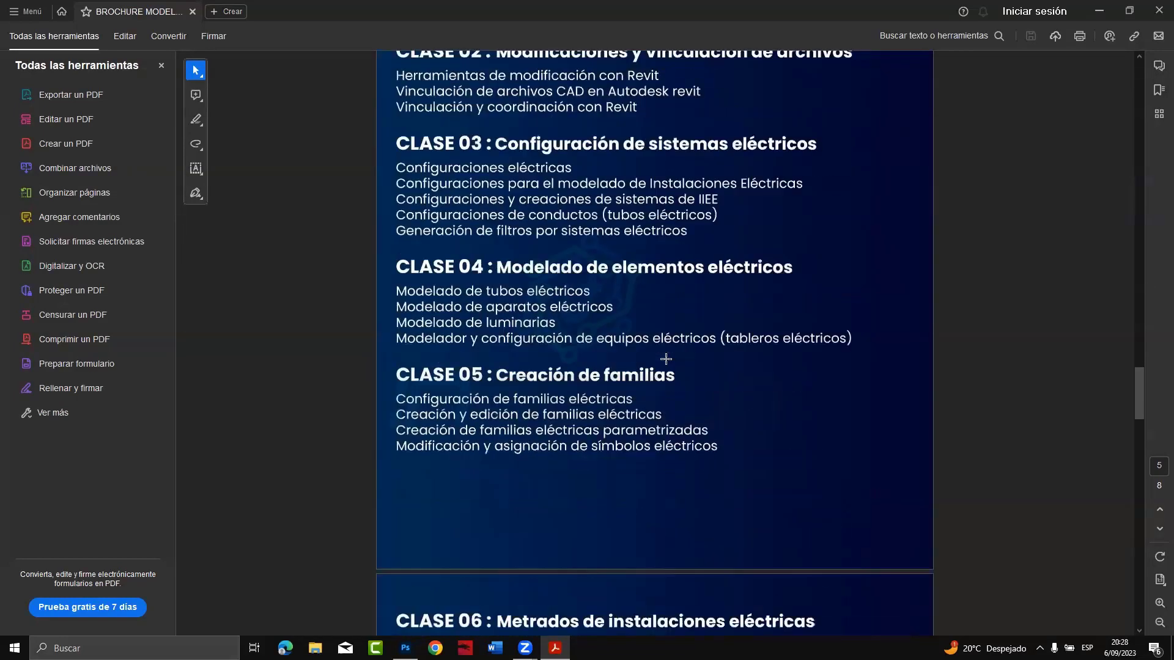
scroll(666, 359, "up", 2)
scroll(665, 359, "up", 3)
scroll(666, 359, "up", 2)
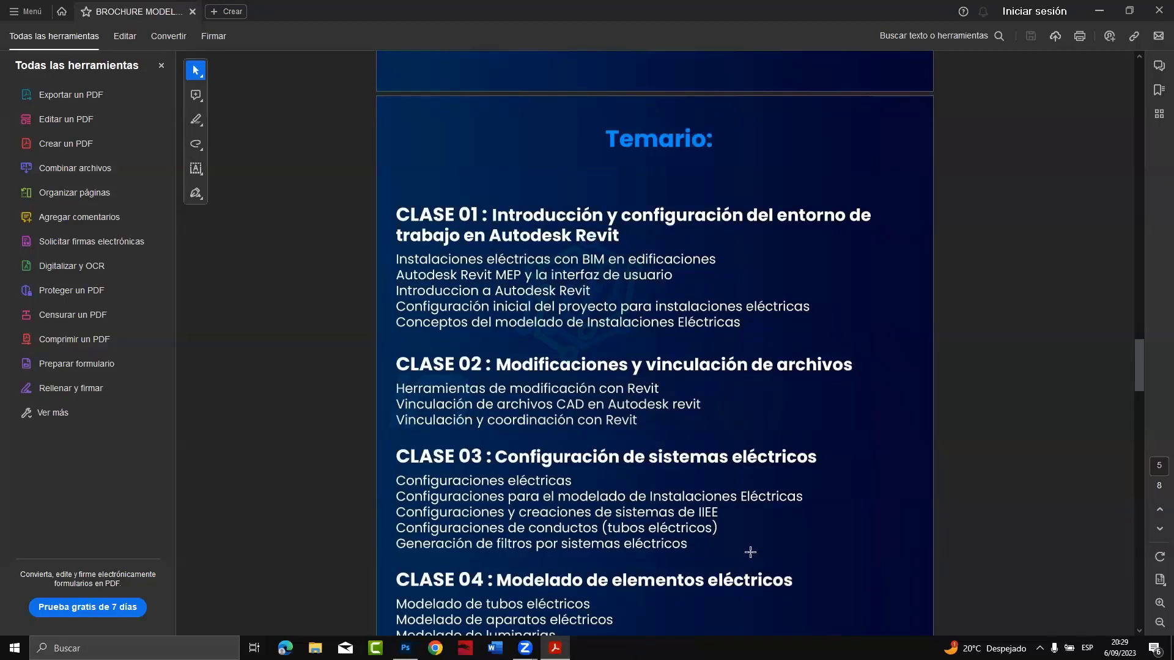
Scroll down to glance at the brochure's Contacto section
scroll(886, 263, "down", 3)
scroll(886, 288, "down", 4)
scroll(876, 295, "down", 10)
scroll(876, 294, "down", 5)
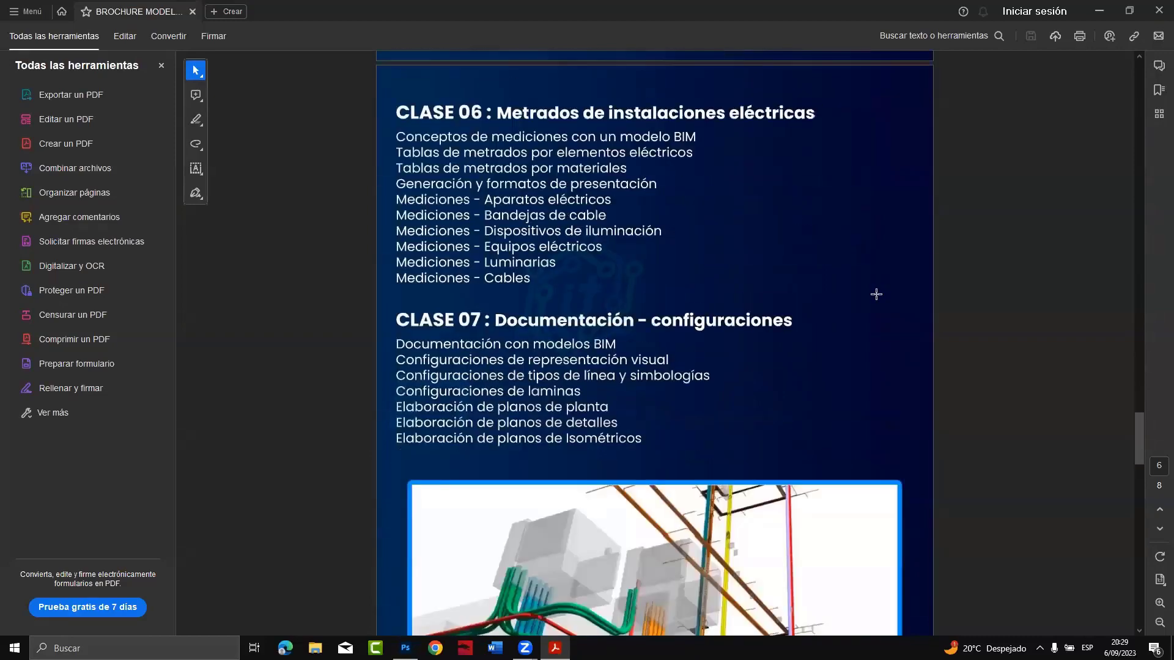
scroll(877, 294, "down", 3)
scroll(876, 294, "down", 3)
scroll(876, 294, "down", 5)
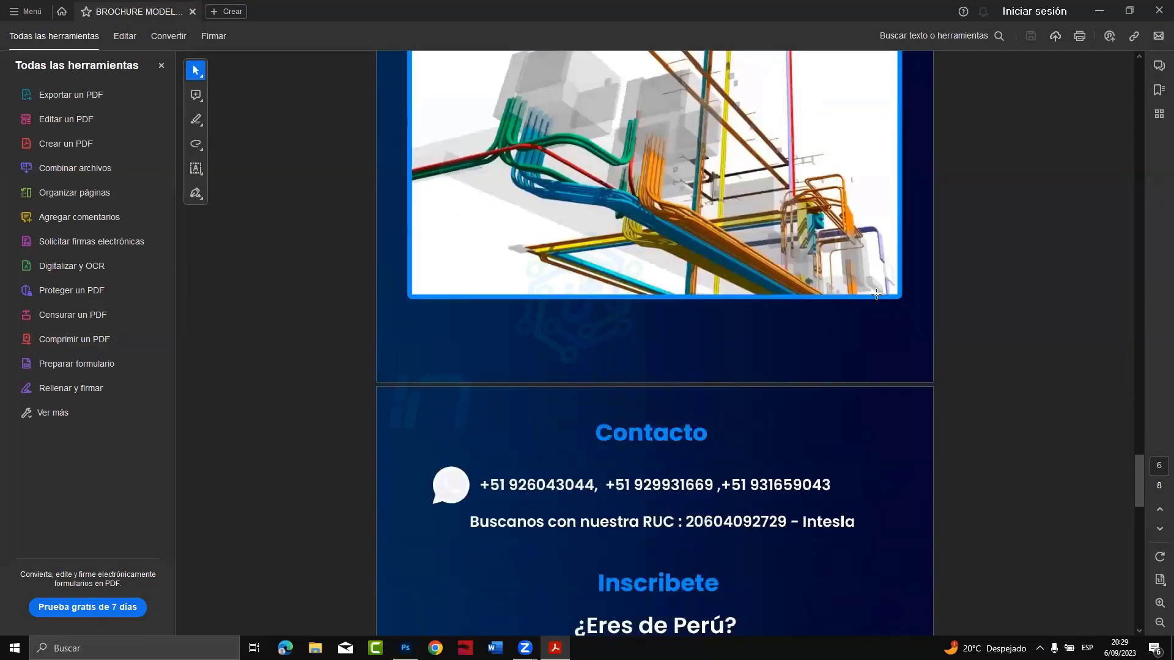
Return to page 6 showing the CLASE 06 and CLASE 07 topics
scroll(876, 294, "up", 2)
scroll(876, 294, "up", 5)
scroll(876, 294, "up", 5)
scroll(875, 294, "up", 5)
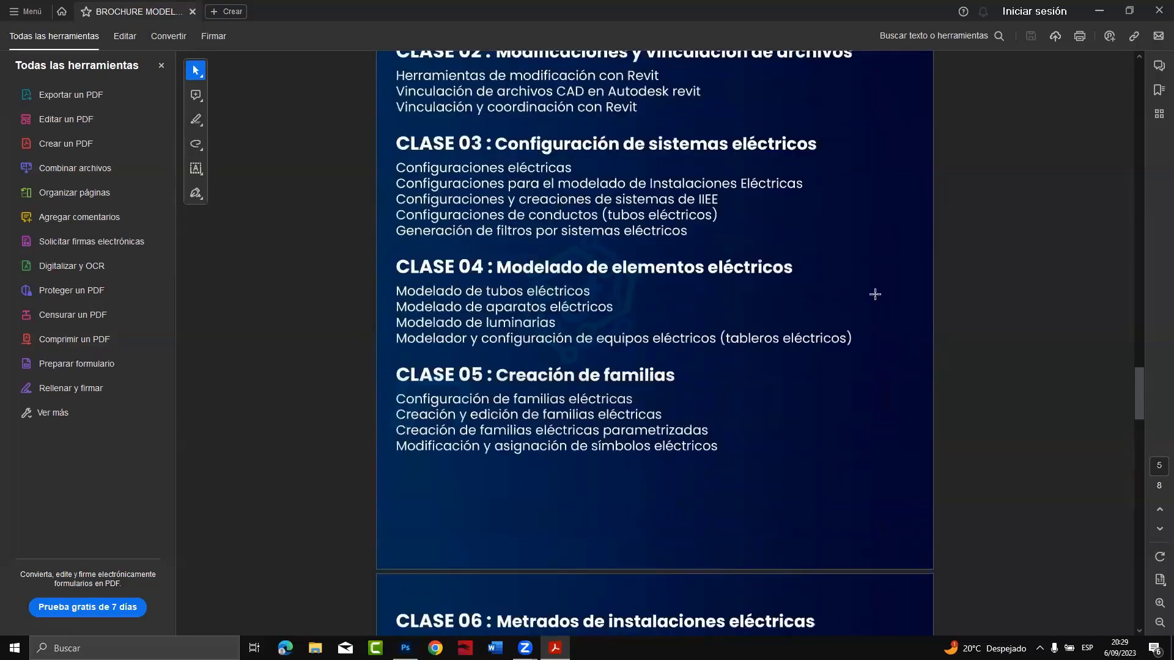
scroll(875, 294, "up", 4)
scroll(875, 294, "up", 2)
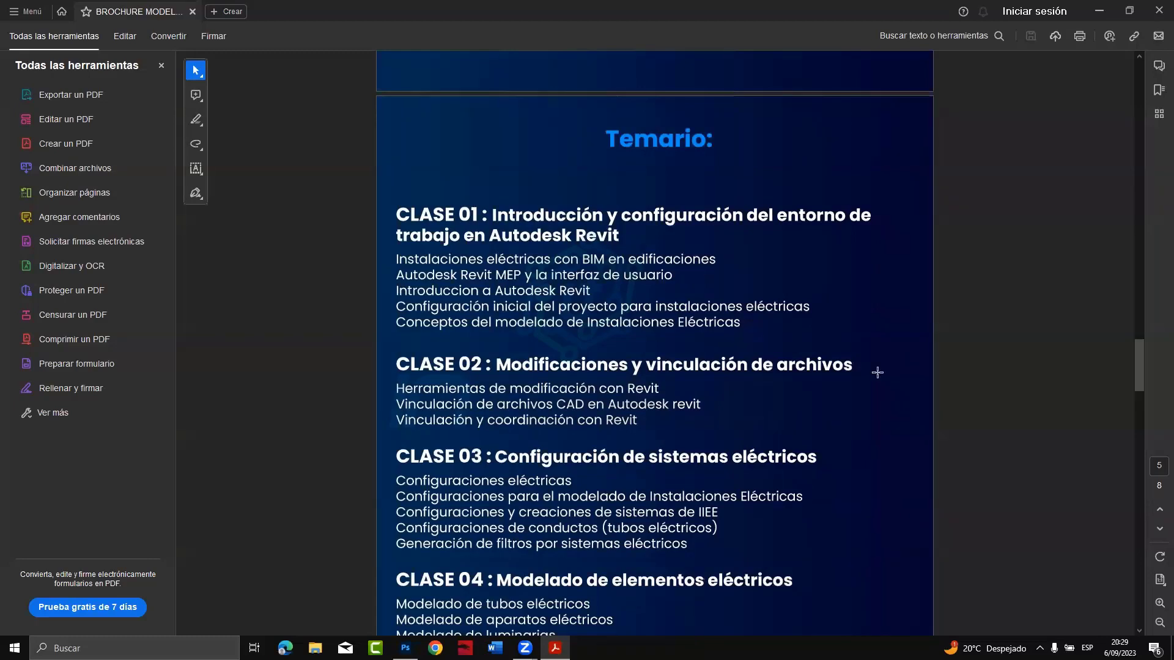
scroll(784, 276, "up", 2)
scroll(785, 278, "down", 4)
scroll(784, 278, "down", 2)
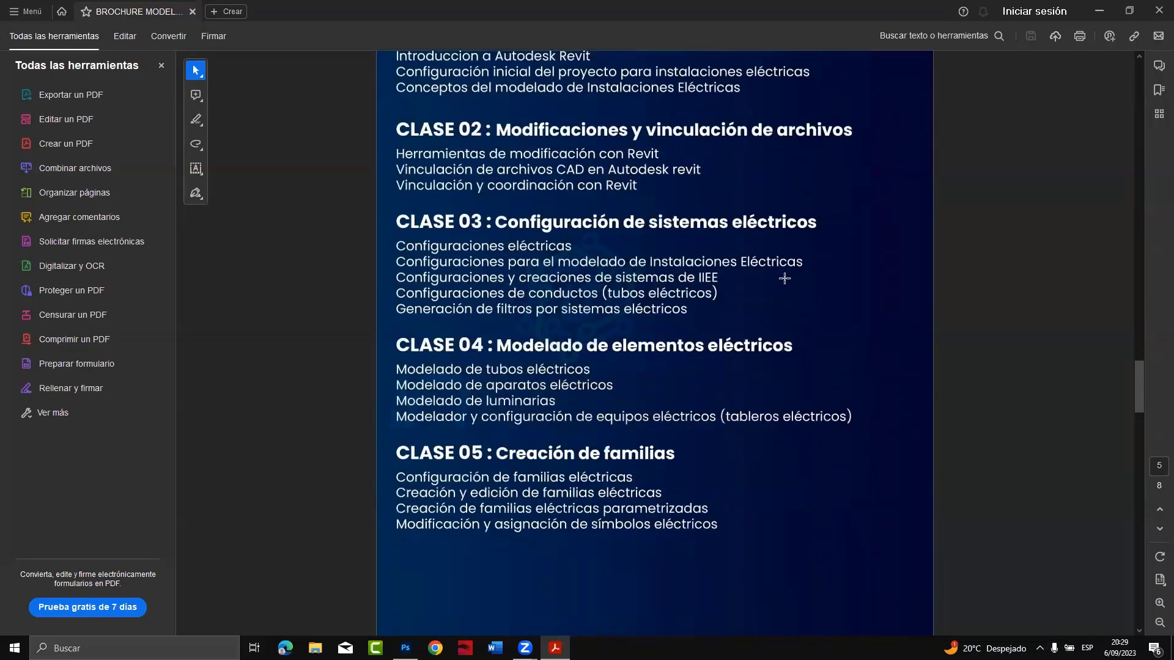
scroll(785, 279, "down", 3)
scroll(784, 278, "down", 3)
scroll(785, 278, "down", 1)
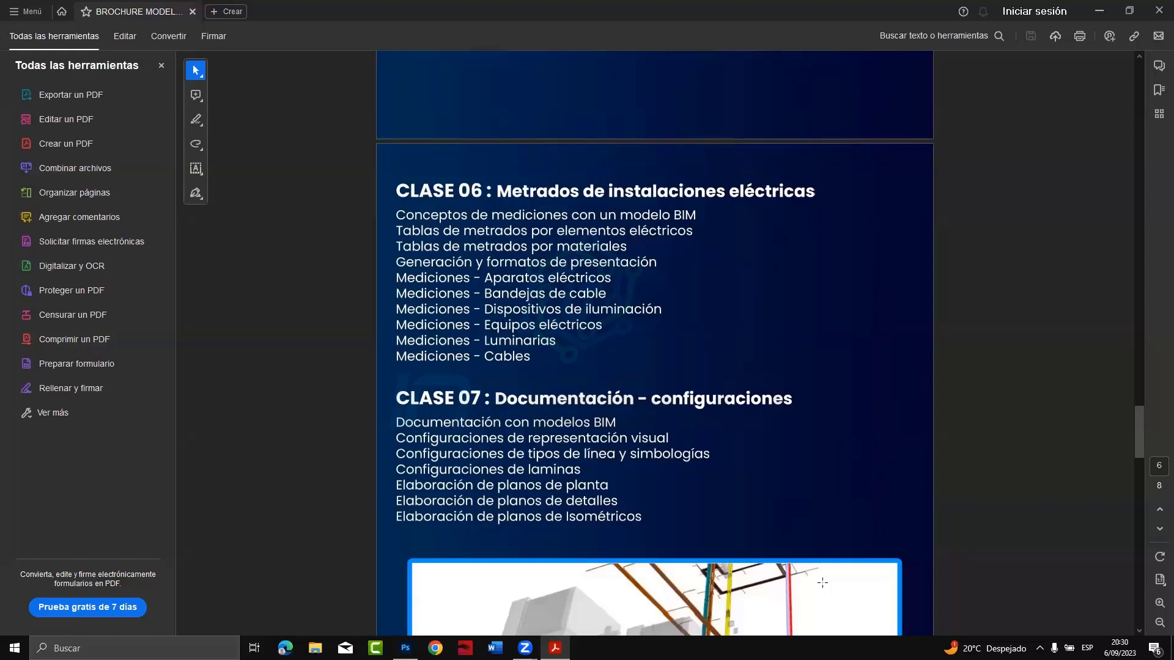
Scroll the brochure up from page 6, past the Certificado page, to the page 2 Objetivos del curso list
scroll(775, 296, "down", 1)
scroll(776, 296, "down", 6)
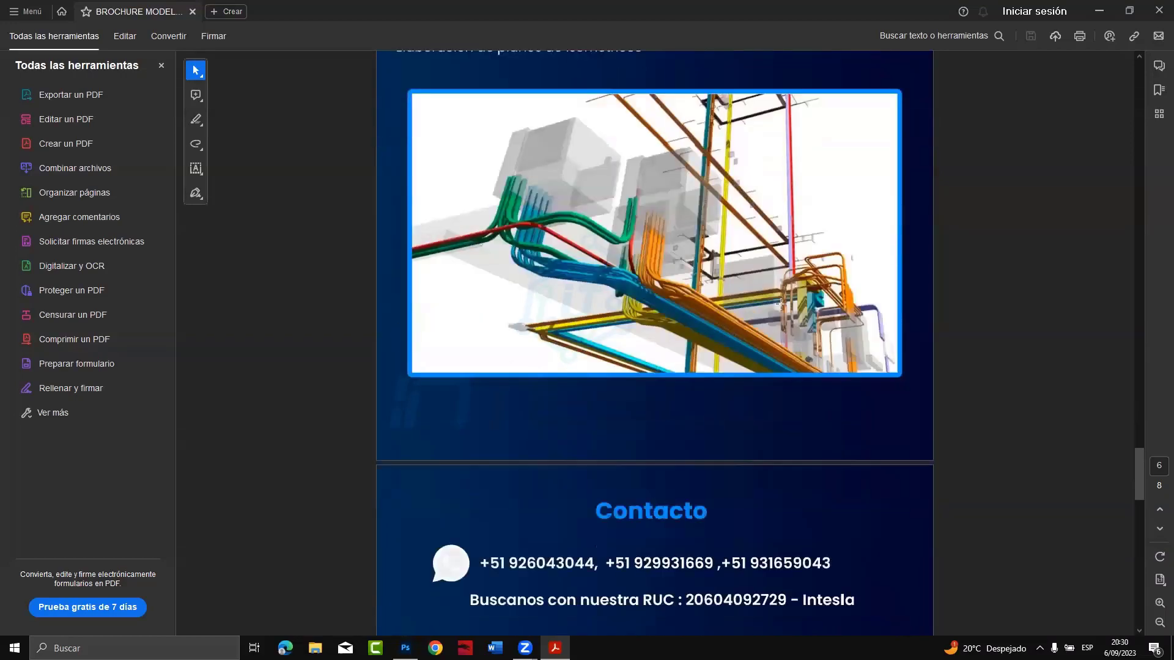
scroll(775, 310, "down", 3)
scroll(781, 310, "down", 5)
scroll(781, 311, "down", 4)
scroll(780, 310, "up", 1)
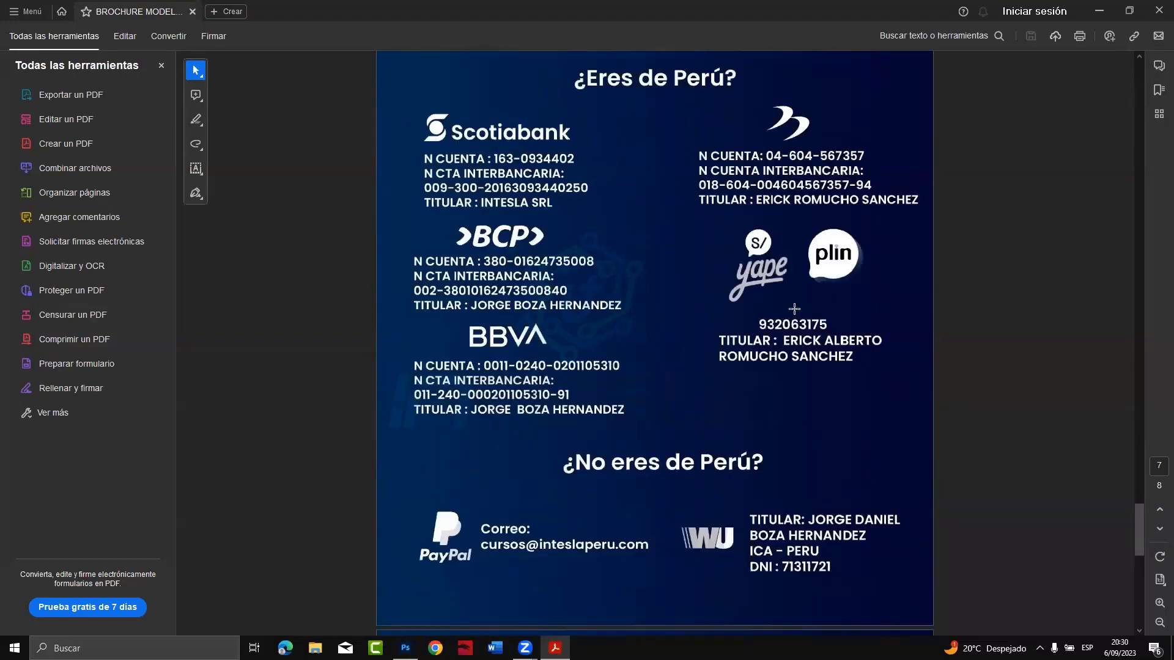
scroll(783, 310, "up", 9)
scroll(794, 309, "up", 5)
scroll(794, 309, "up", 8)
scroll(794, 308, "up", 3)
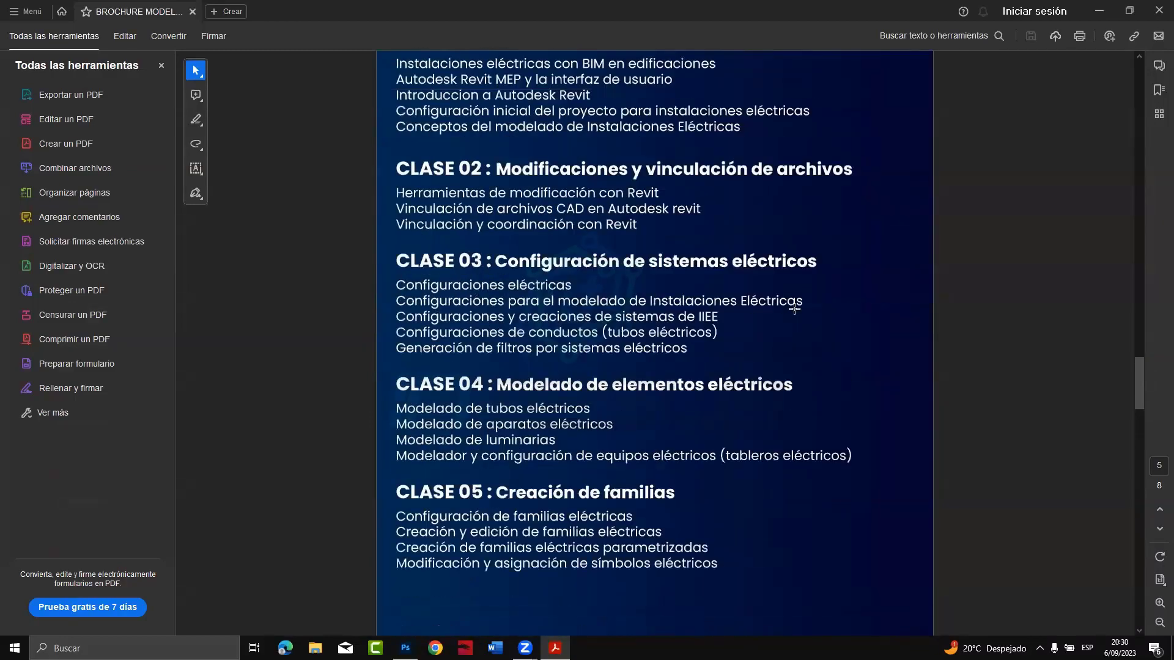
scroll(793, 309, "up", 6)
scroll(793, 309, "up", 4)
scroll(794, 309, "up", 3)
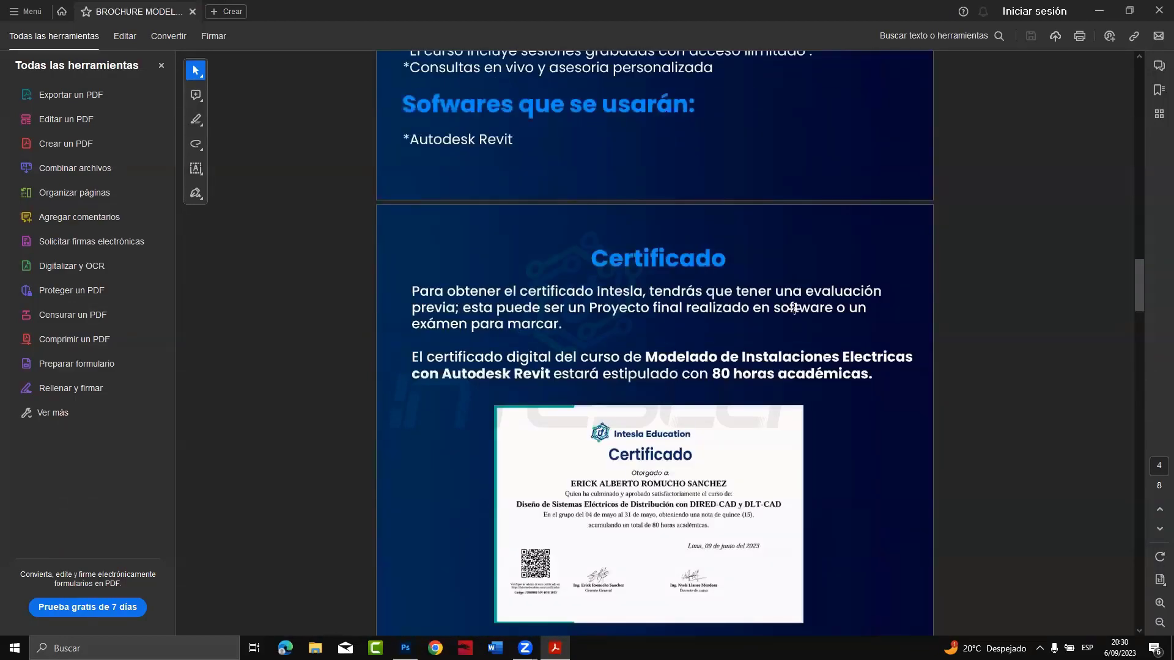
scroll(794, 309, "up", 3)
scroll(794, 309, "up", 3)
scroll(794, 309, "up", 3)
scroll(794, 309, "up", 3)
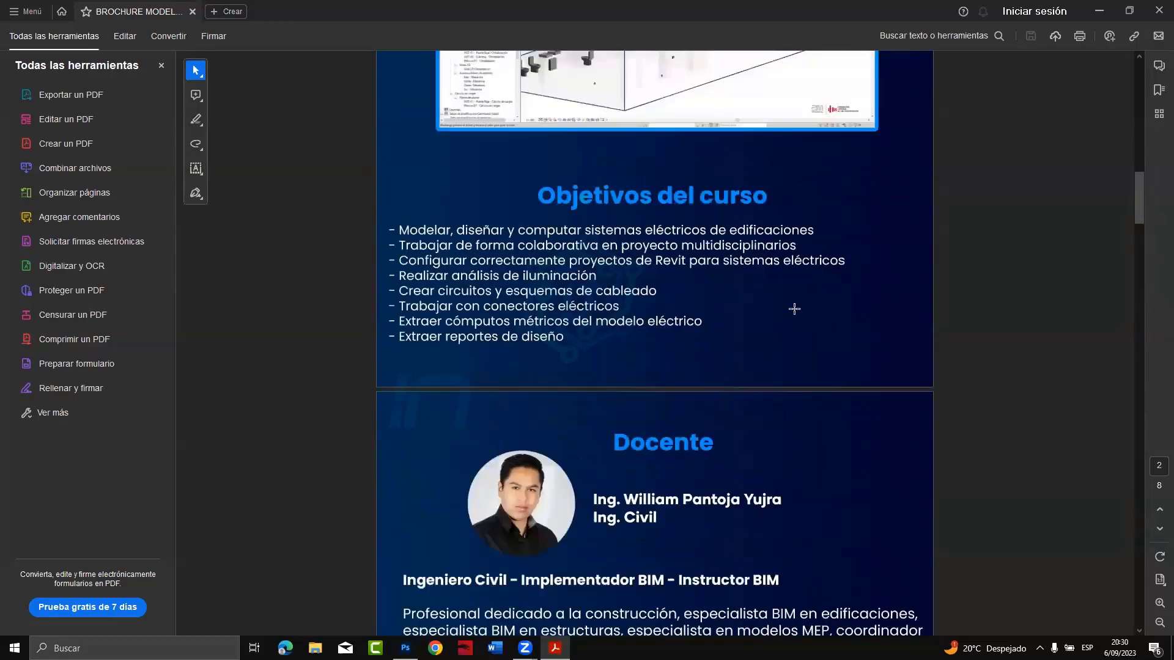
scroll(795, 309, "up", 1)
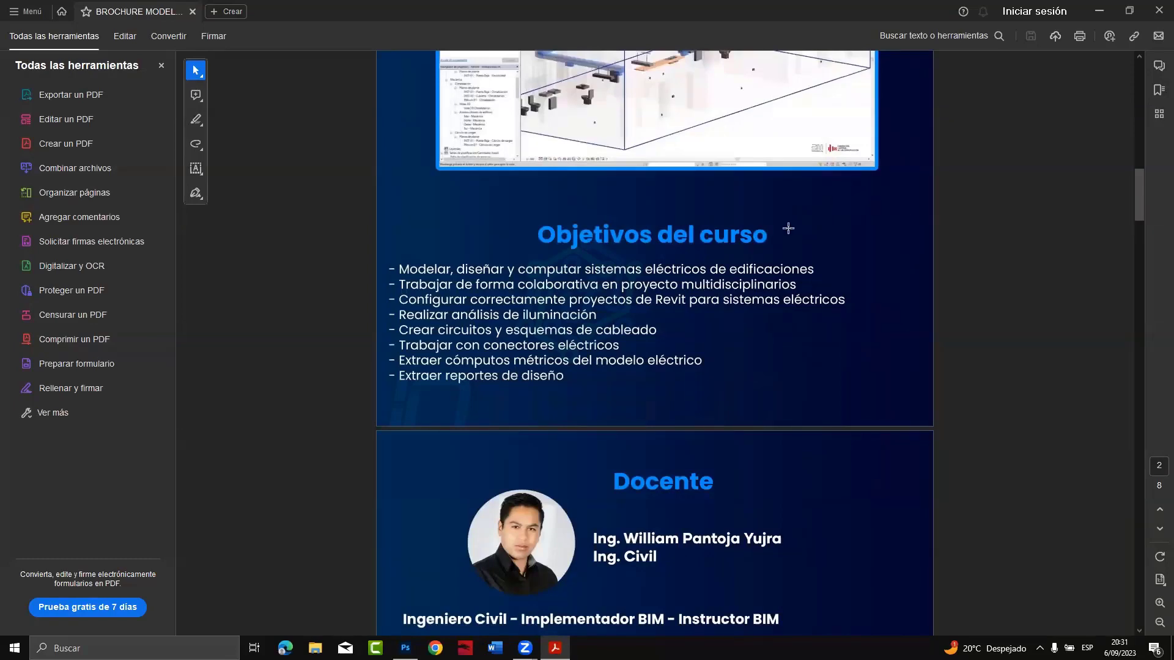
Scroll down the Temario to CLASE 06 quantity takeoffs and CLASE 07 documentation
scroll(669, 437, "up", 1)
scroll(670, 437, "down", 5)
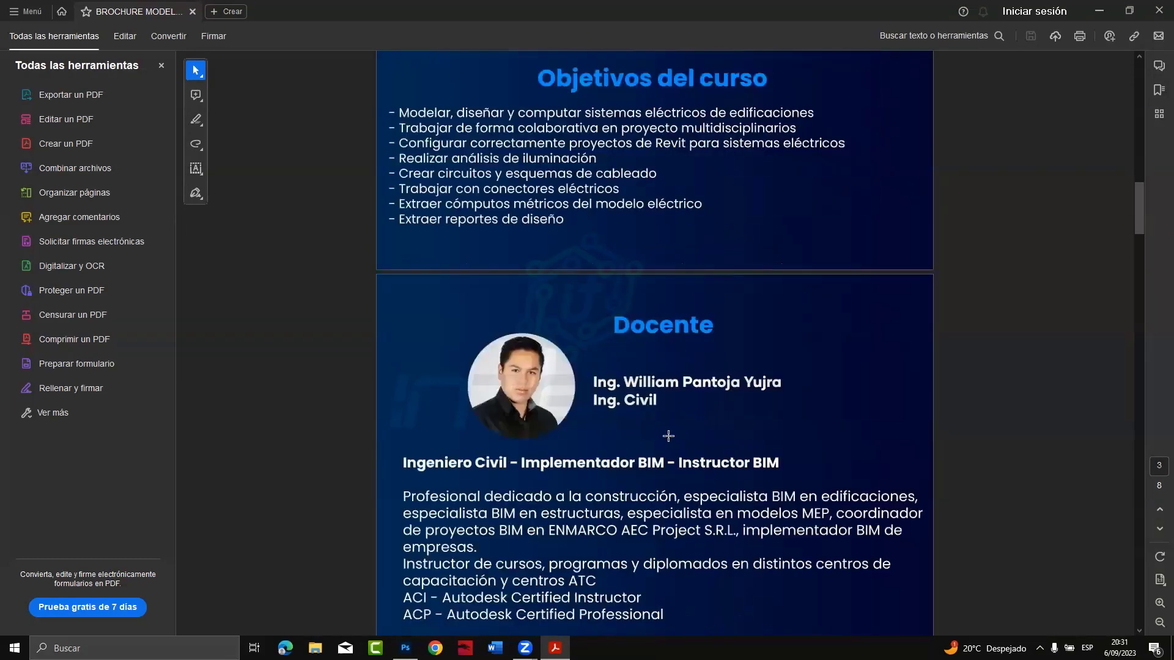
scroll(669, 436, "down", 4)
scroll(669, 436, "down", 2)
scroll(669, 436, "down", 2)
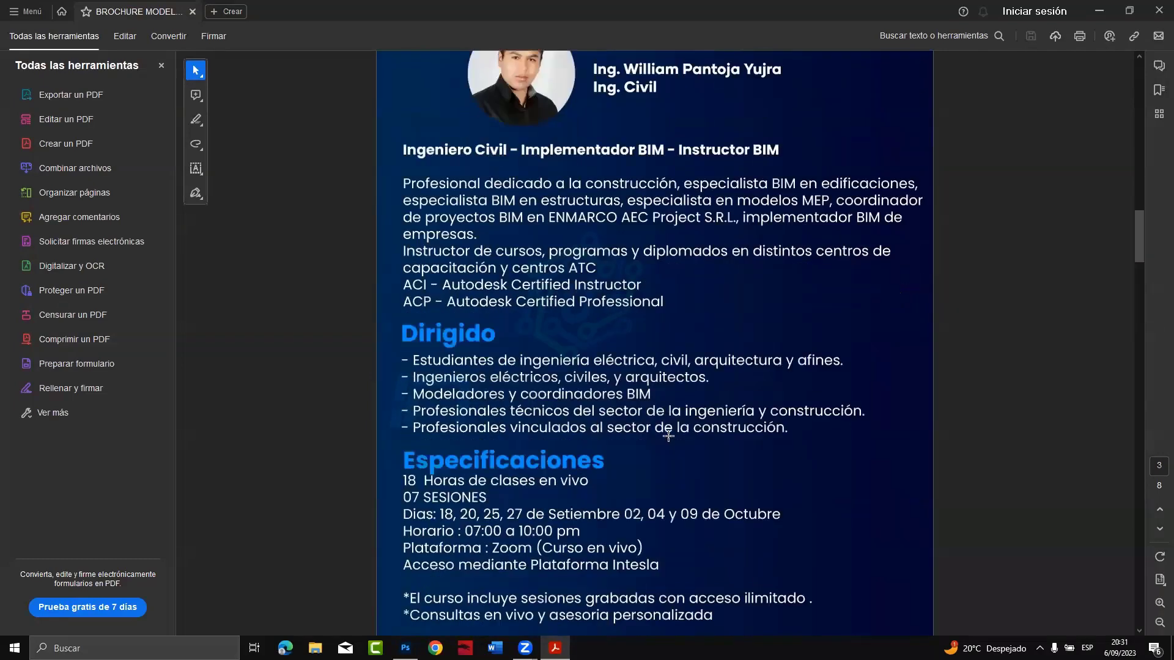
scroll(669, 436, "up", 1)
scroll(668, 436, "up", 1)
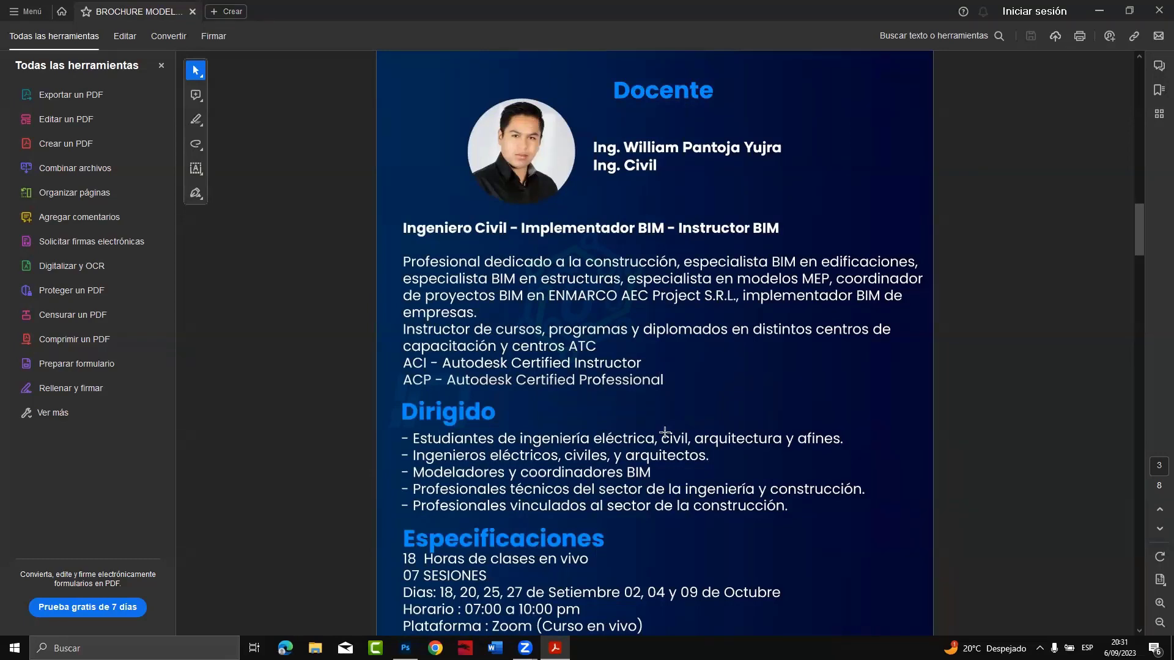
scroll(582, 307, "down", 3)
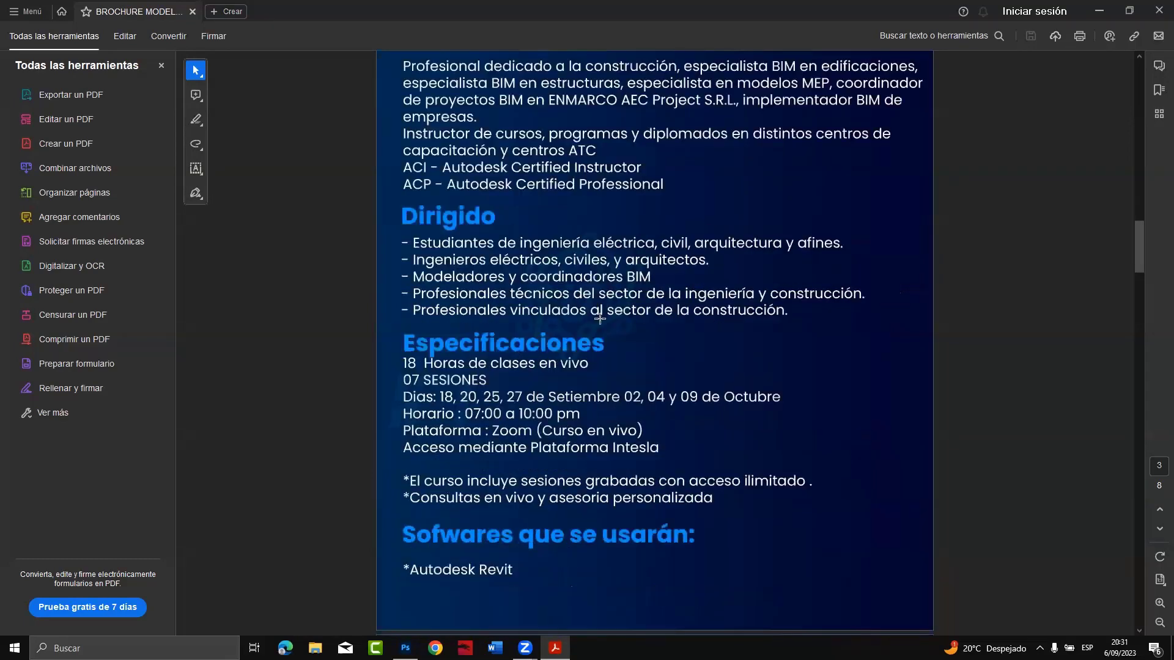
scroll(587, 318, "down", 4)
scroll(597, 330, "down", 3)
scroll(609, 329, "down", 3)
scroll(611, 328, "down", 3)
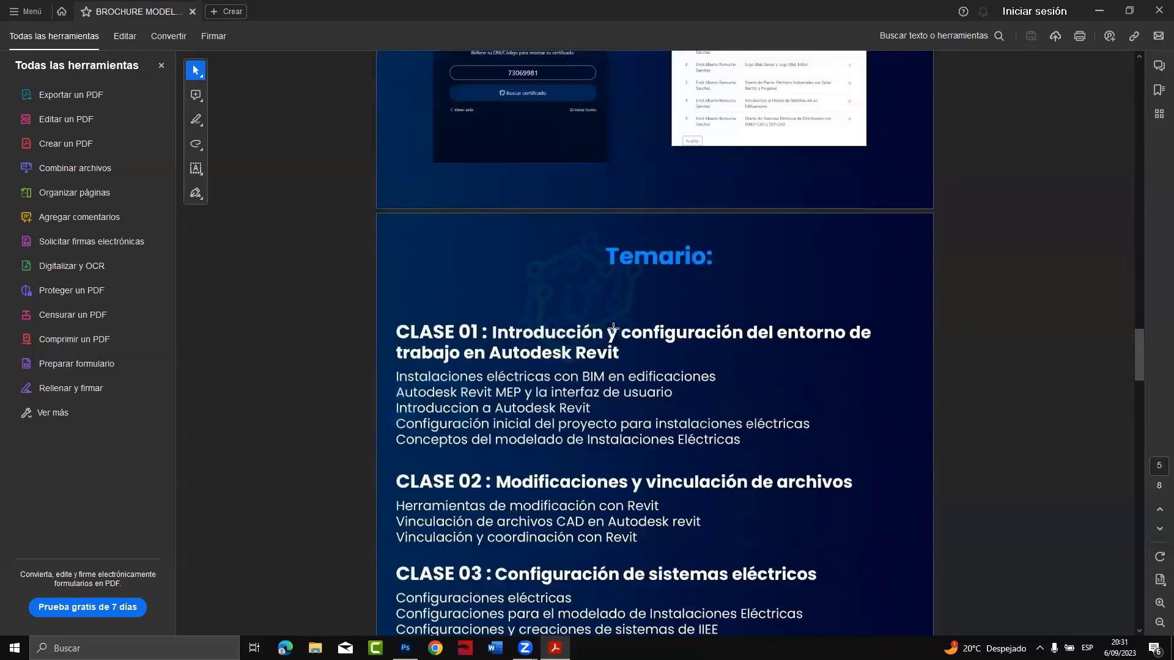
scroll(613, 329, "down", 3)
scroll(616, 329, "down", 4)
scroll(616, 328, "down", 3)
scroll(616, 328, "down", 3)
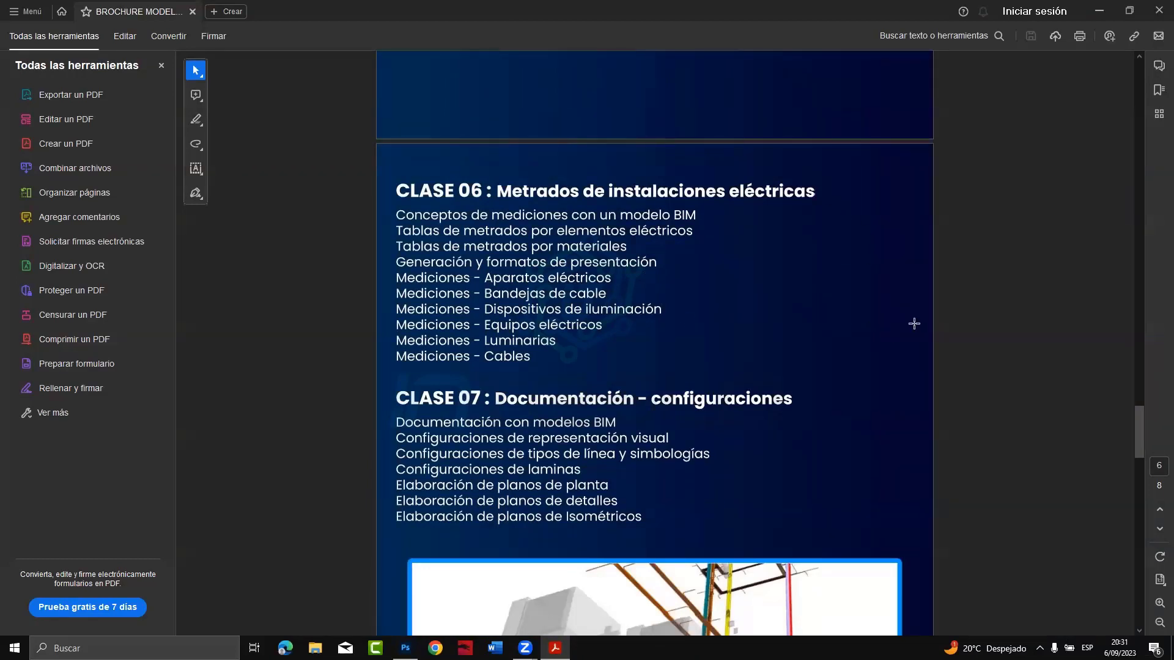
Scroll up past the syllabus and Certificado page to the Dirigido and Especificaciones section
scroll(663, 281, "up", 3)
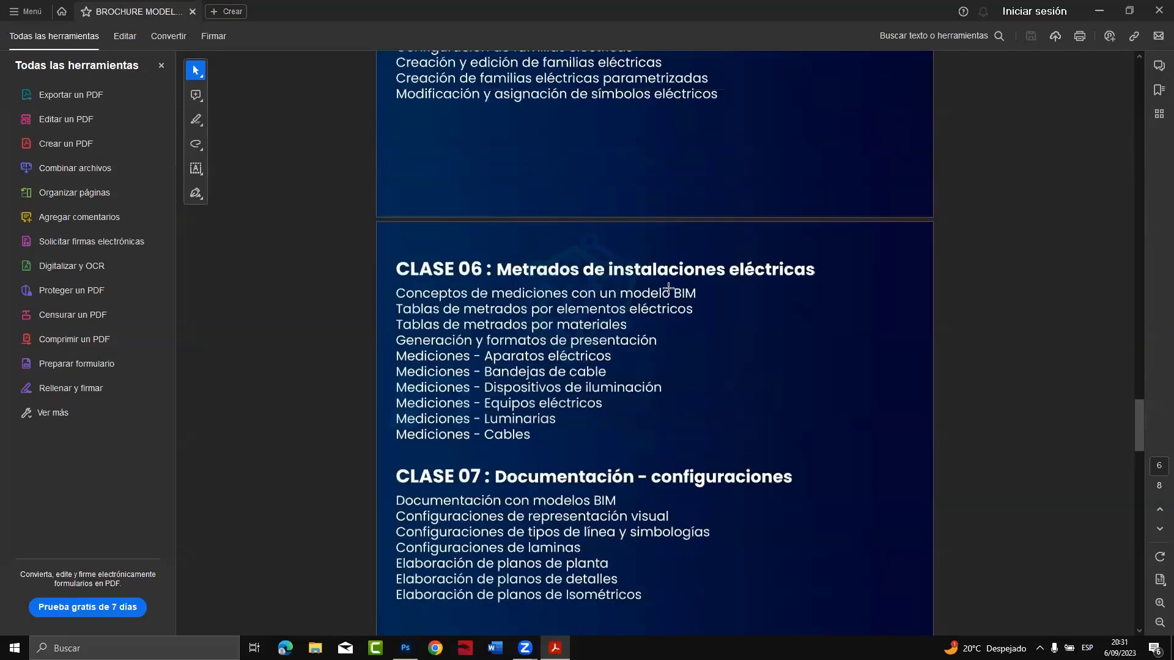
scroll(673, 274, "down", 3)
scroll(673, 274, "up", 5)
scroll(673, 274, "up", 4)
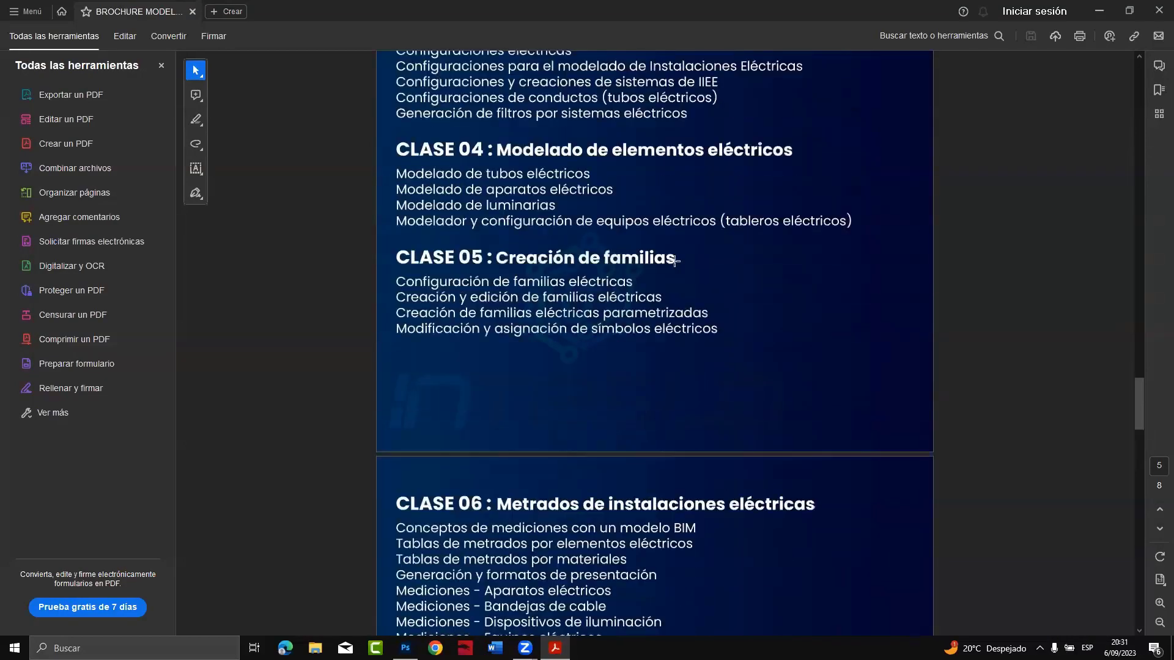
scroll(676, 263, "up", 5)
scroll(679, 255, "up", 2)
scroll(679, 255, "up", 2)
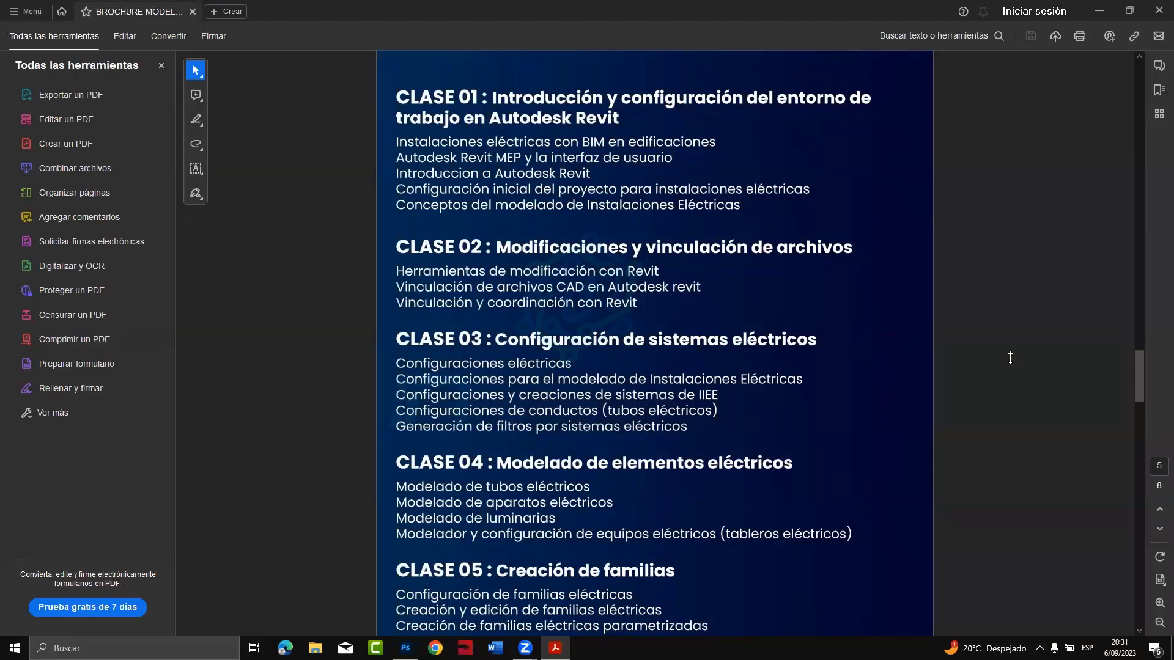
scroll(715, 324, "up", 5)
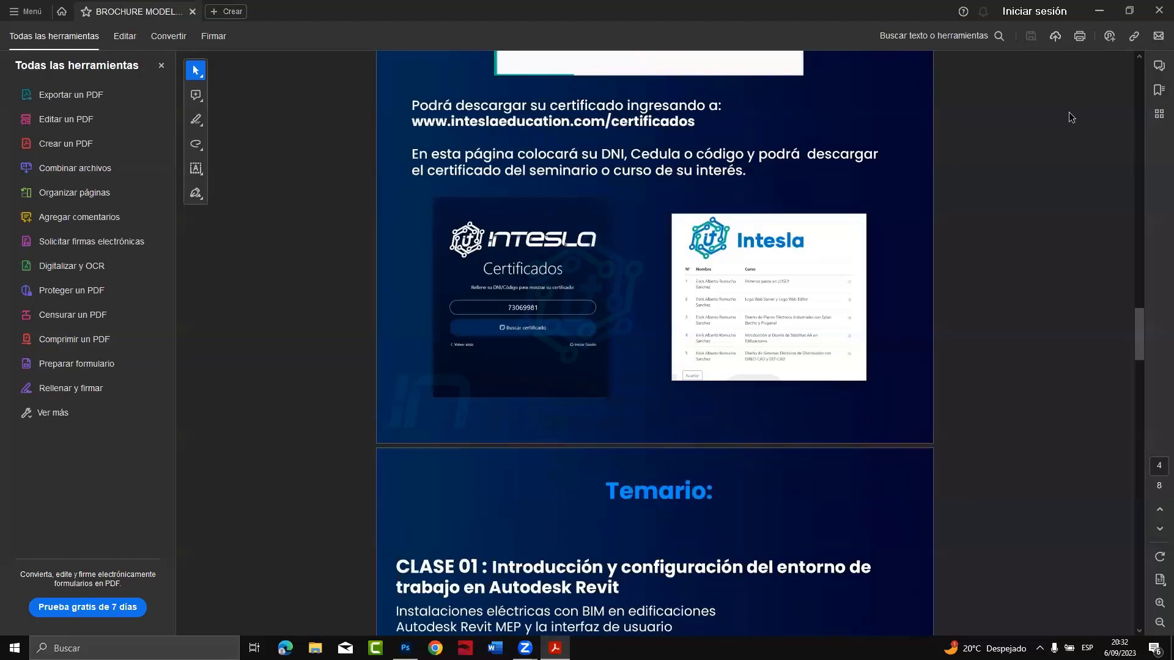
left_click_drag(1135, 309, 1121, 234)
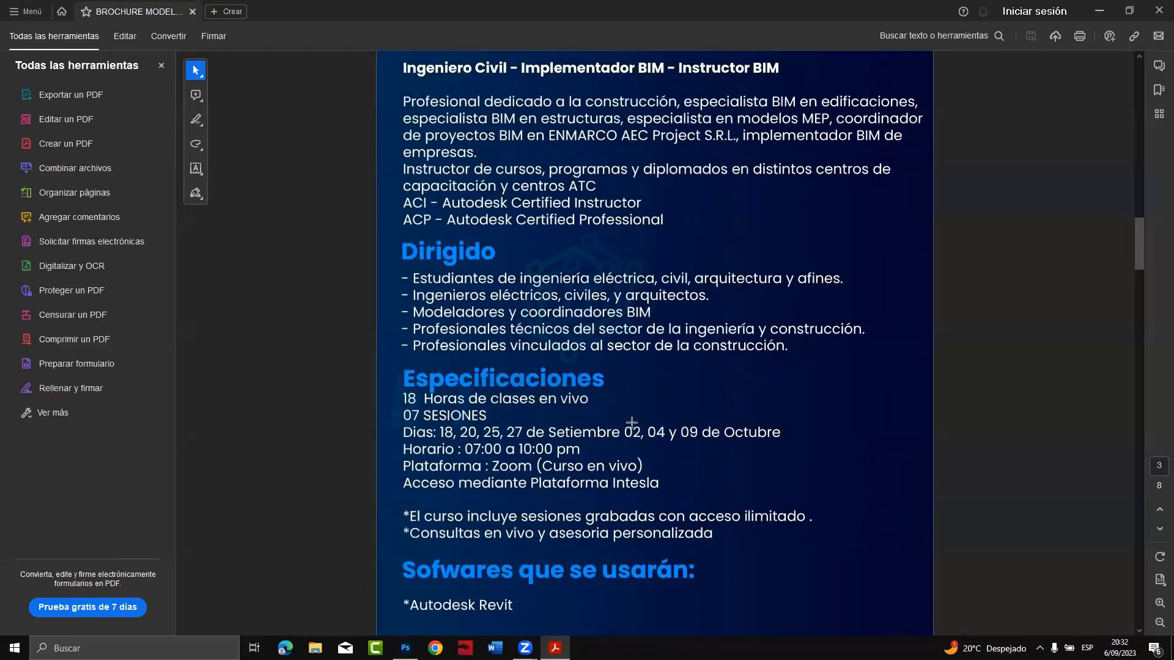
Show the Especificaciones session dates, 18 September to 09 October, 07:00–10:00 pm
scroll(505, 446, "up", 1)
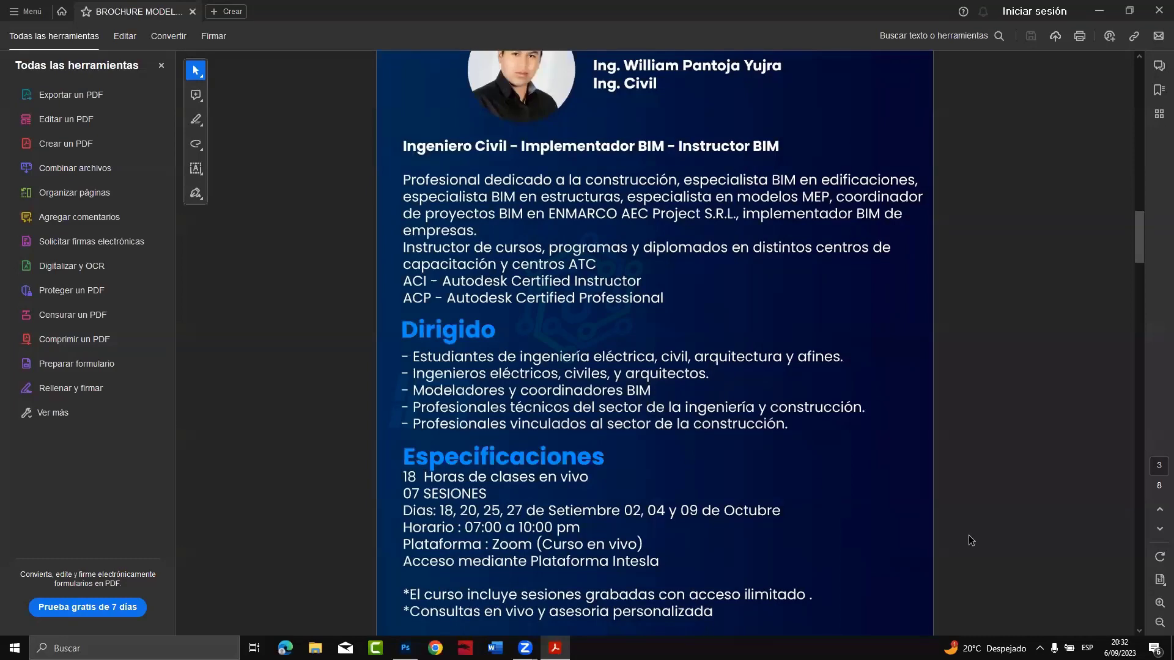
scroll(691, 444, "down", 3)
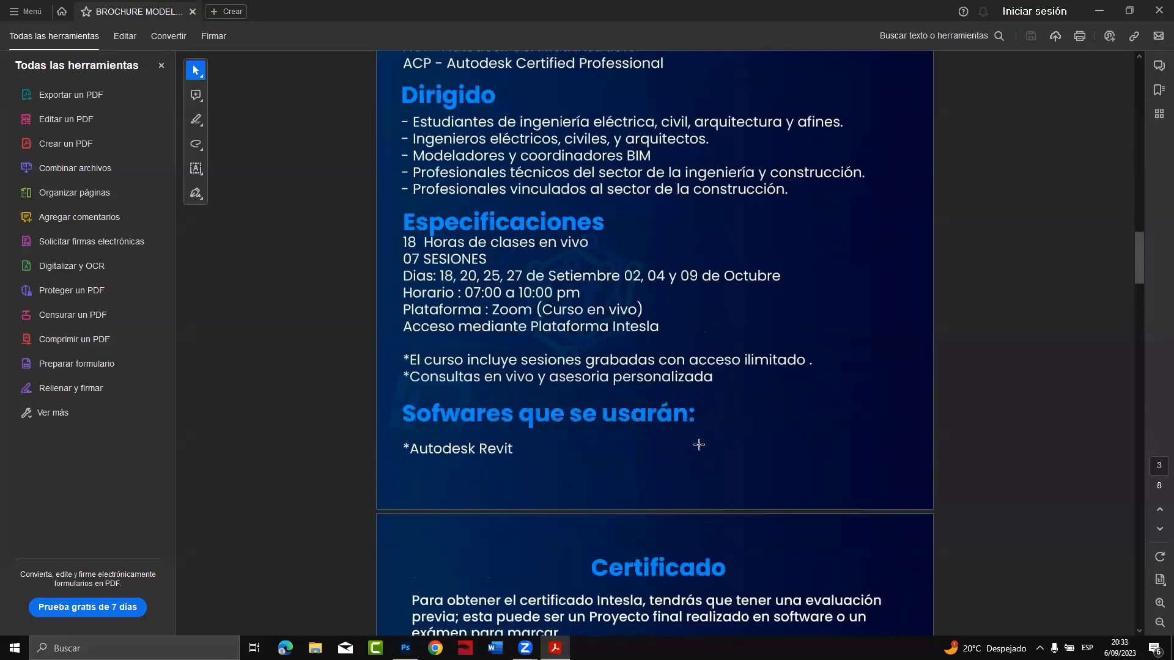
scroll(700, 446, "down", 4)
left_click_drag(1138, 298, 1123, 414)
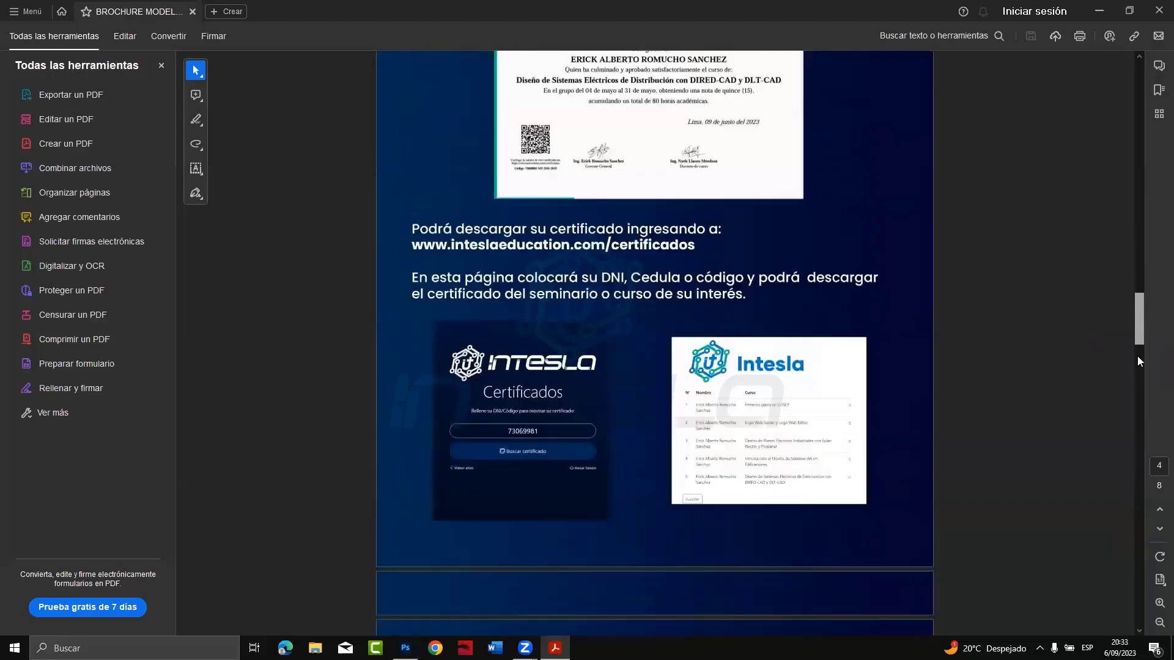
scroll(1119, 381, "down", 1)
scroll(1120, 375, "up", 3)
scroll(1101, 376, "down", 4)
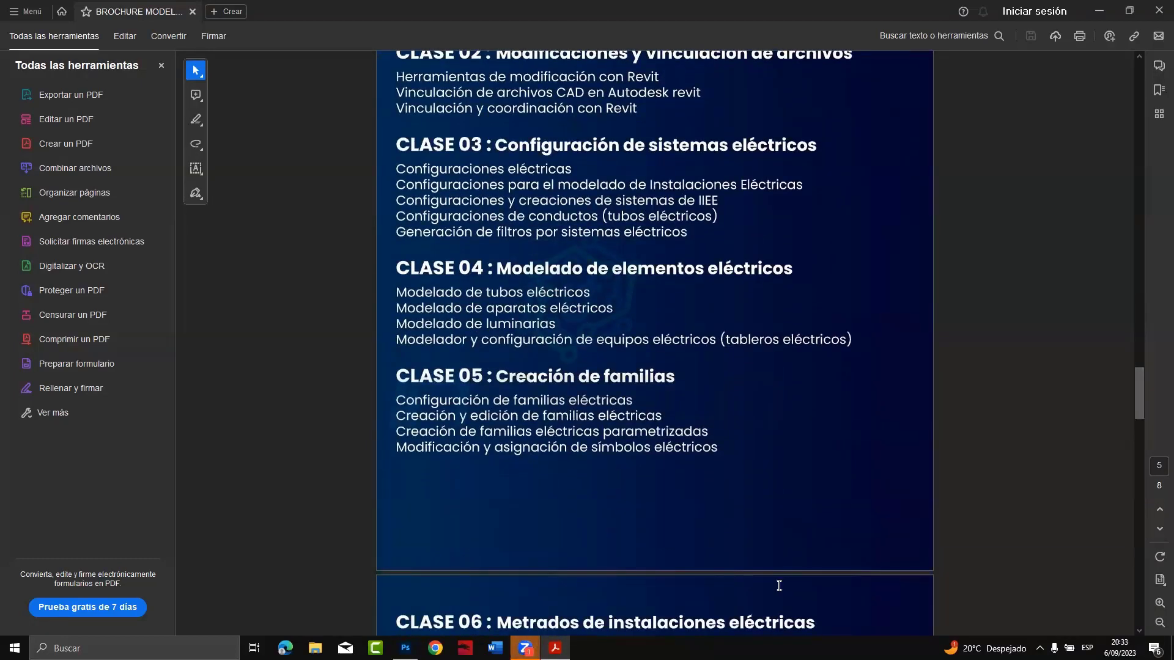
scroll(779, 586, "down", 2)
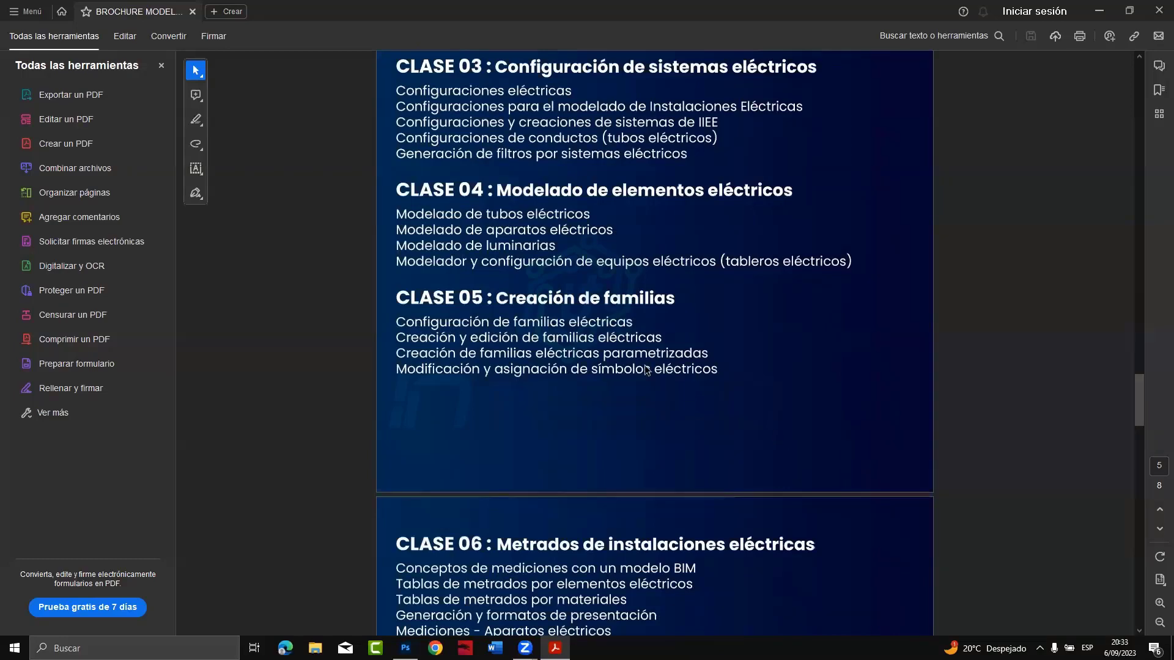
scroll(647, 370, "down", 3)
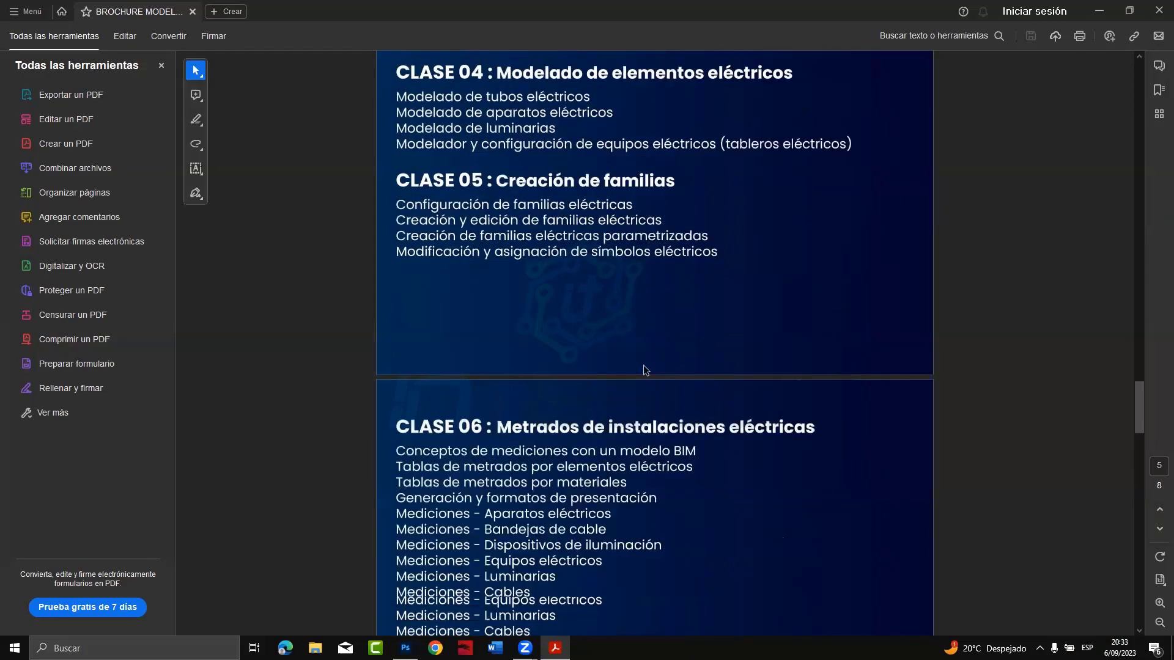
scroll(643, 365, "down", 7)
scroll(633, 328, "down", 6)
scroll(659, 355, "down", 8)
scroll(659, 354, "up", 6)
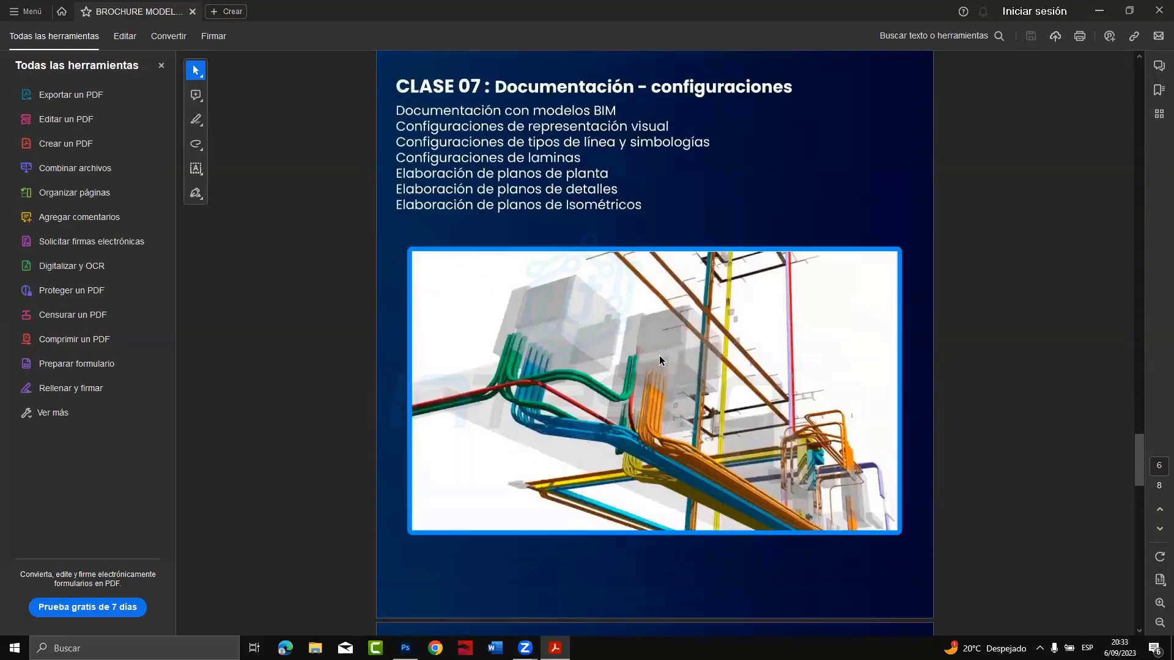
scroll(659, 355, "up", 6)
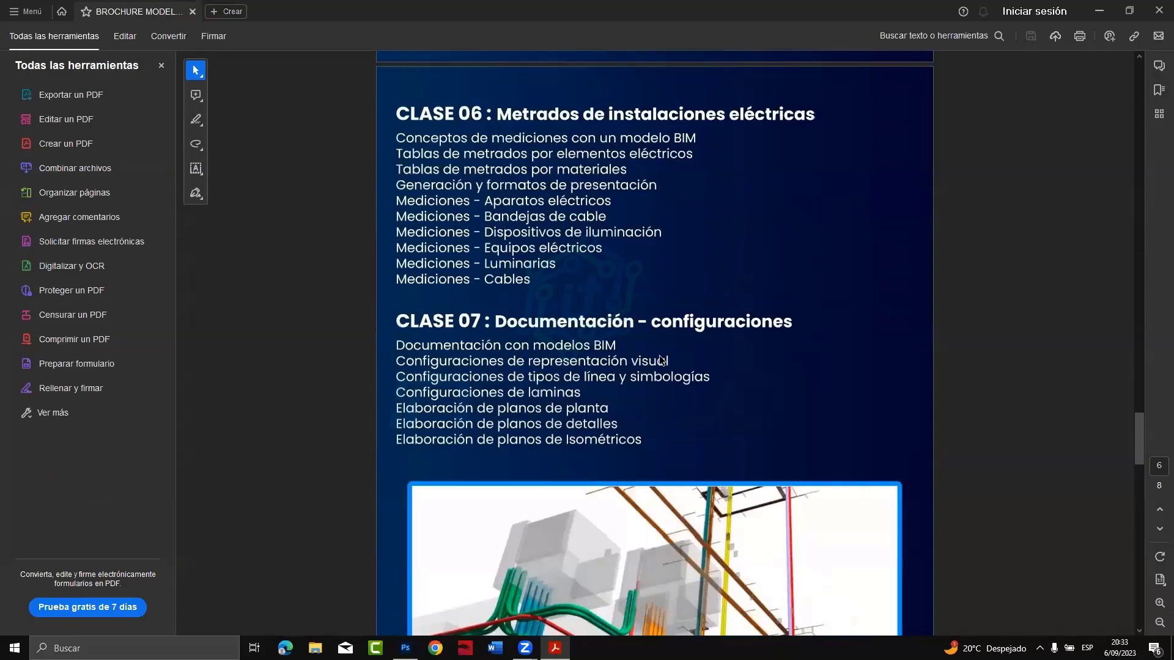
scroll(661, 359, "up", 6)
scroll(660, 360, "up", 5)
scroll(660, 359, "up", 12)
scroll(661, 360, "up", 7)
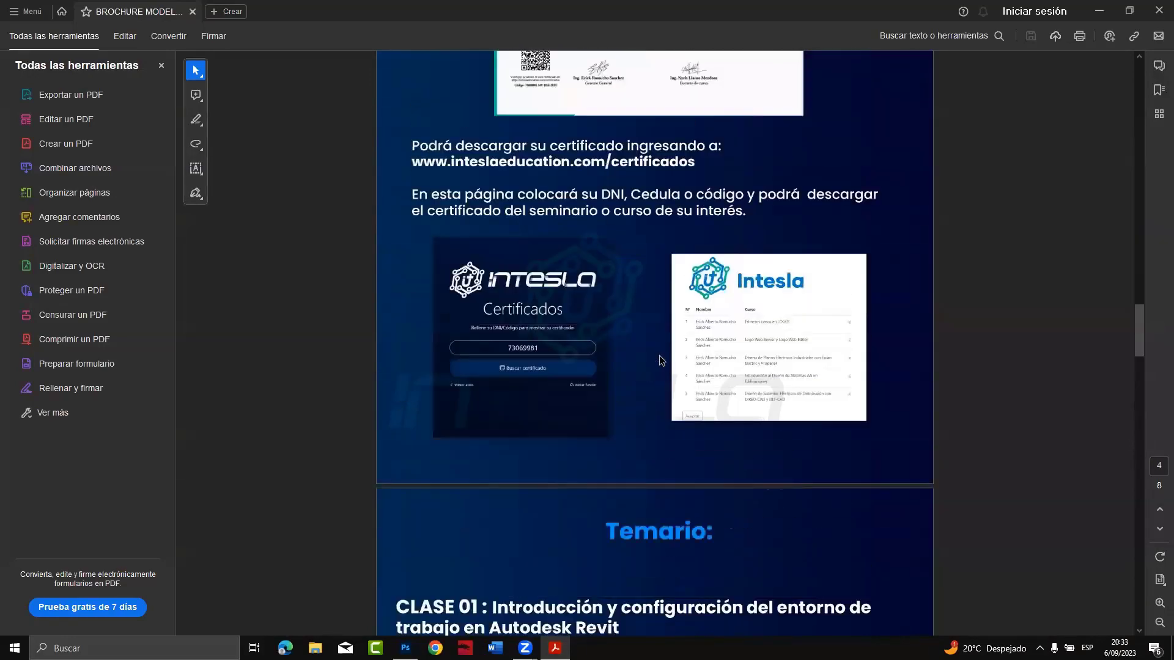
scroll(659, 359, "up", 12)
scroll(659, 359, "up", 11)
scroll(660, 359, "up", 5)
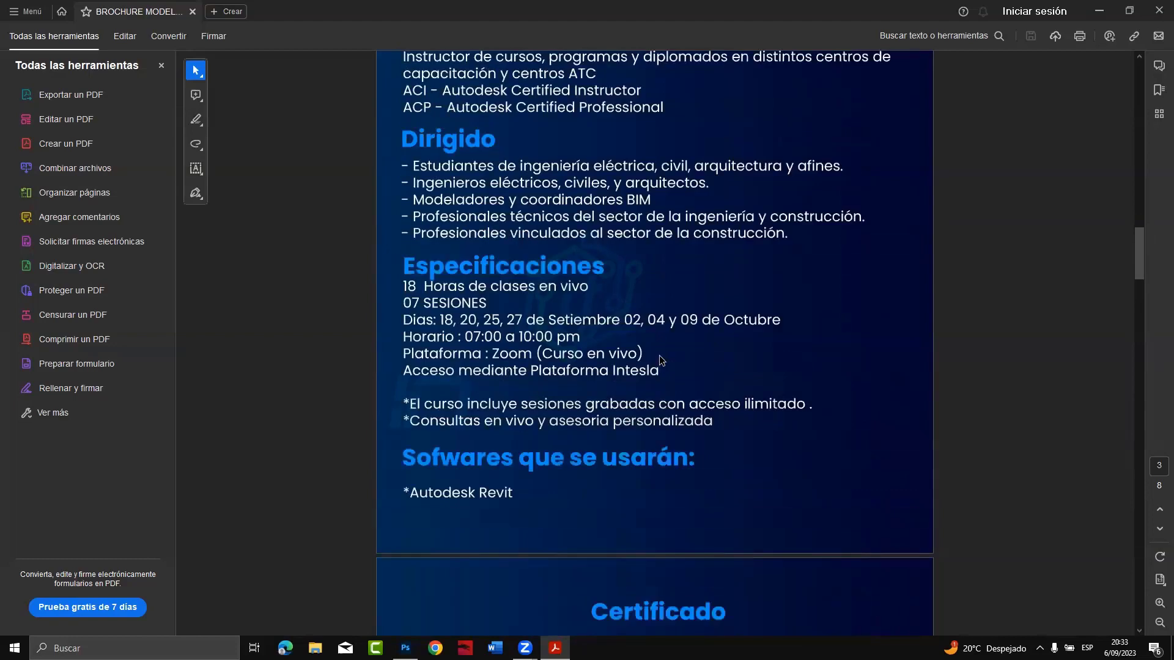
scroll(659, 360, "up", 1)
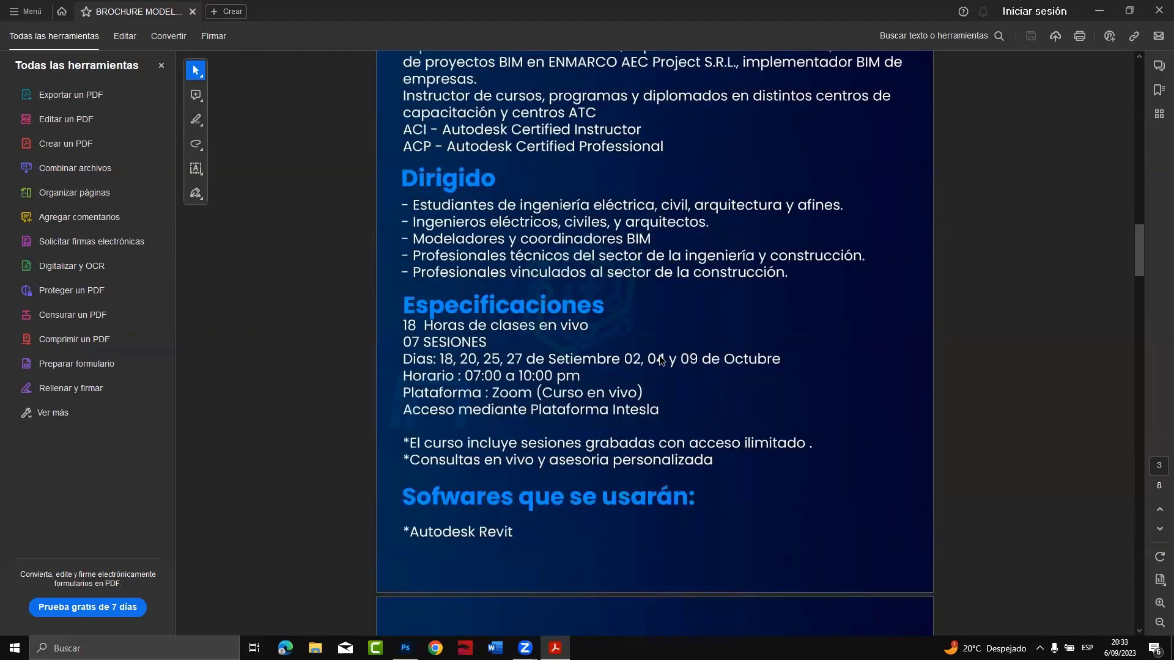
scroll(661, 360, "down", 5)
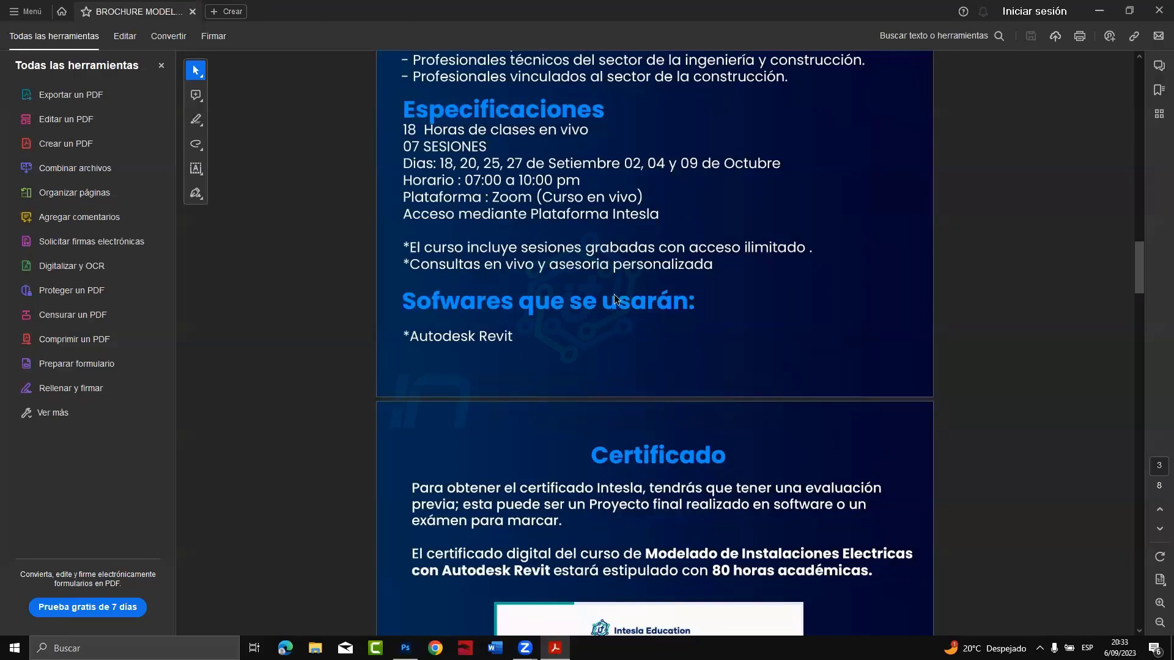
scroll(621, 291, "up", 3)
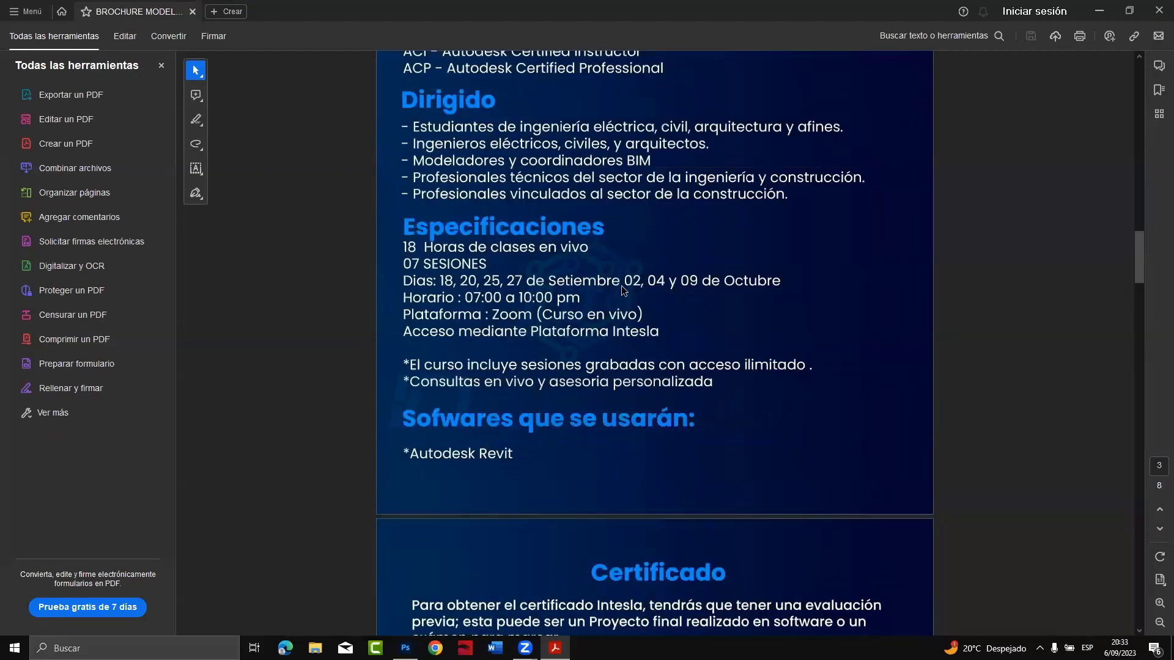
scroll(622, 290, "up", 1)
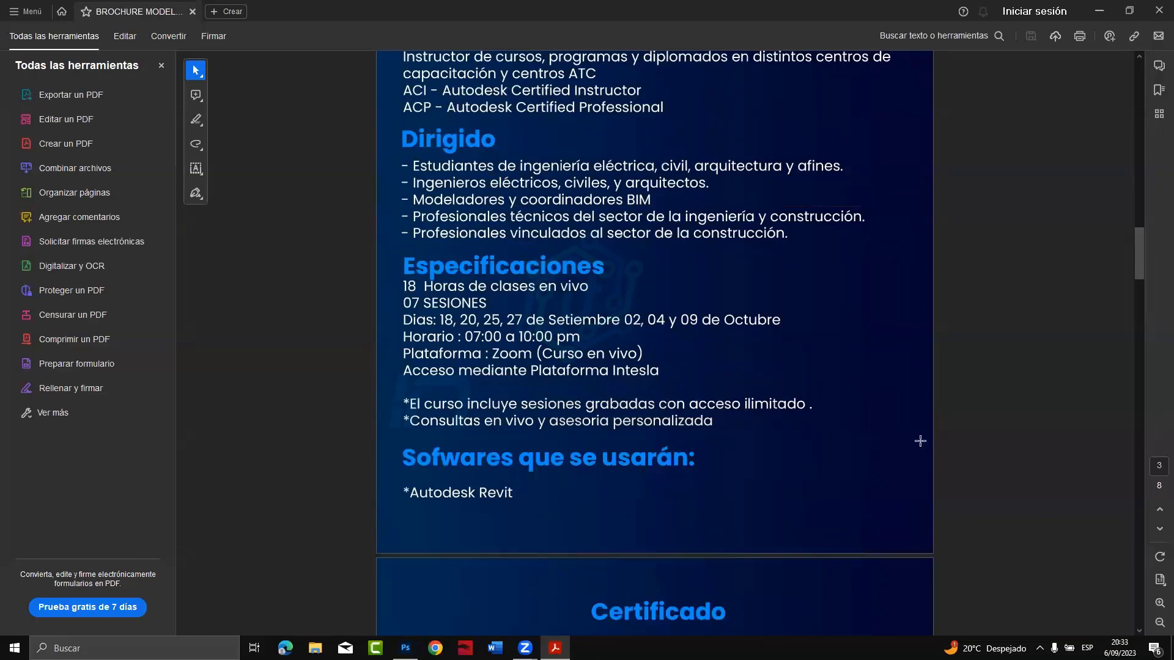
scroll(920, 441, "up", 2)
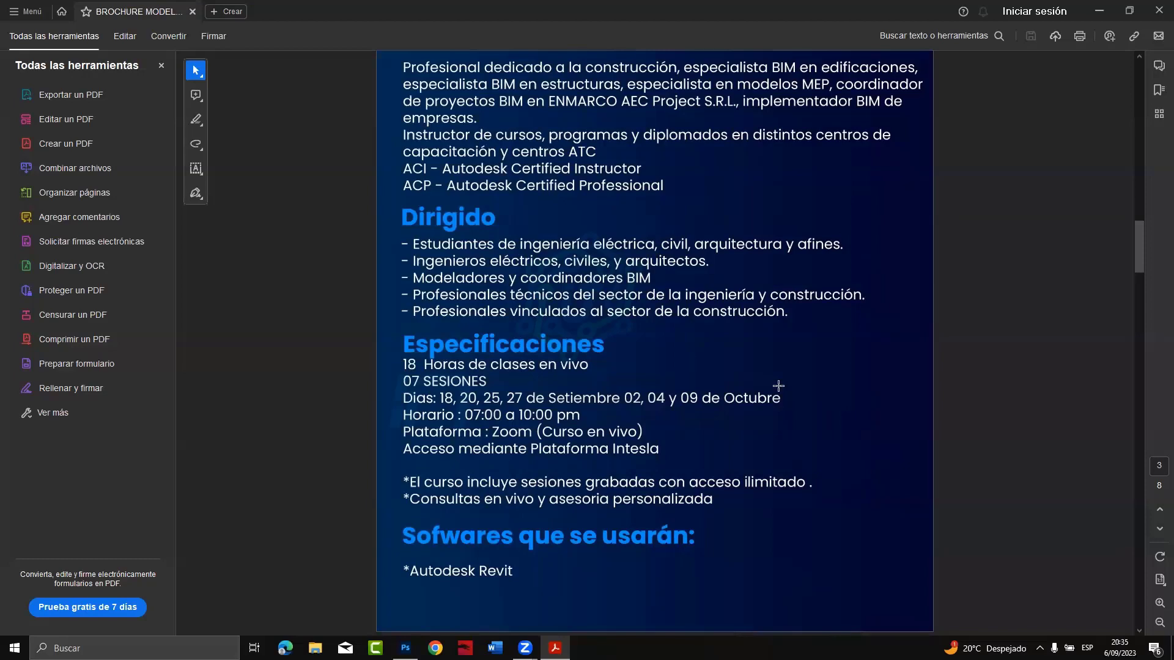
scroll(740, 350, "up", 4)
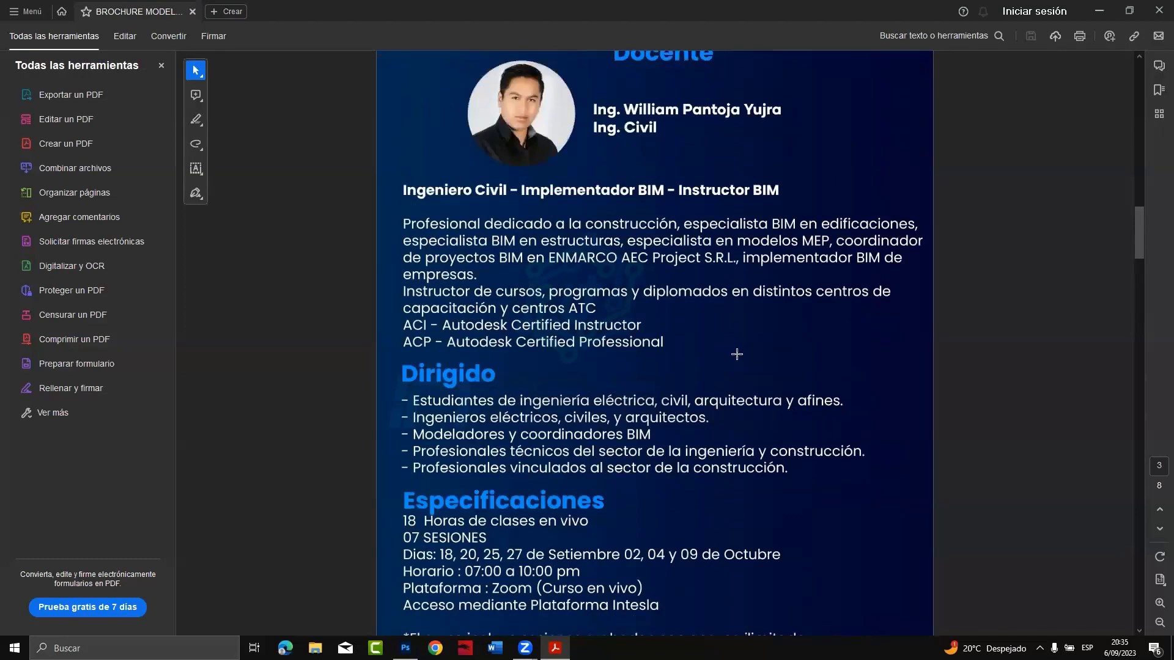
scroll(737, 352, "down", 3)
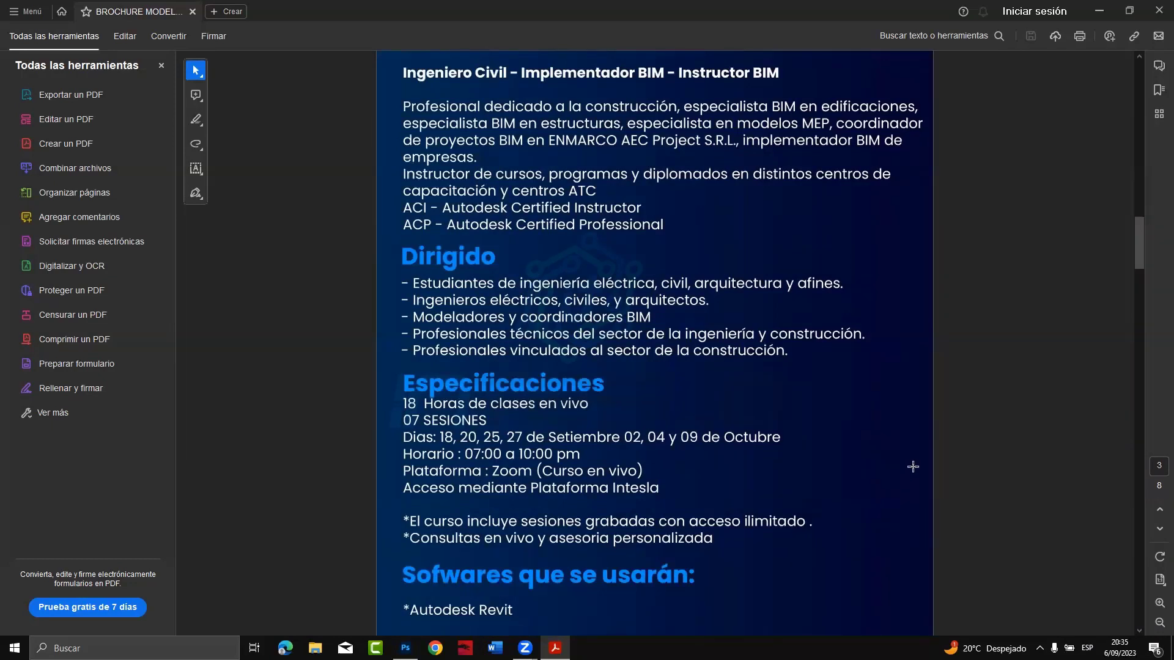
scroll(684, 385, "up", 2)
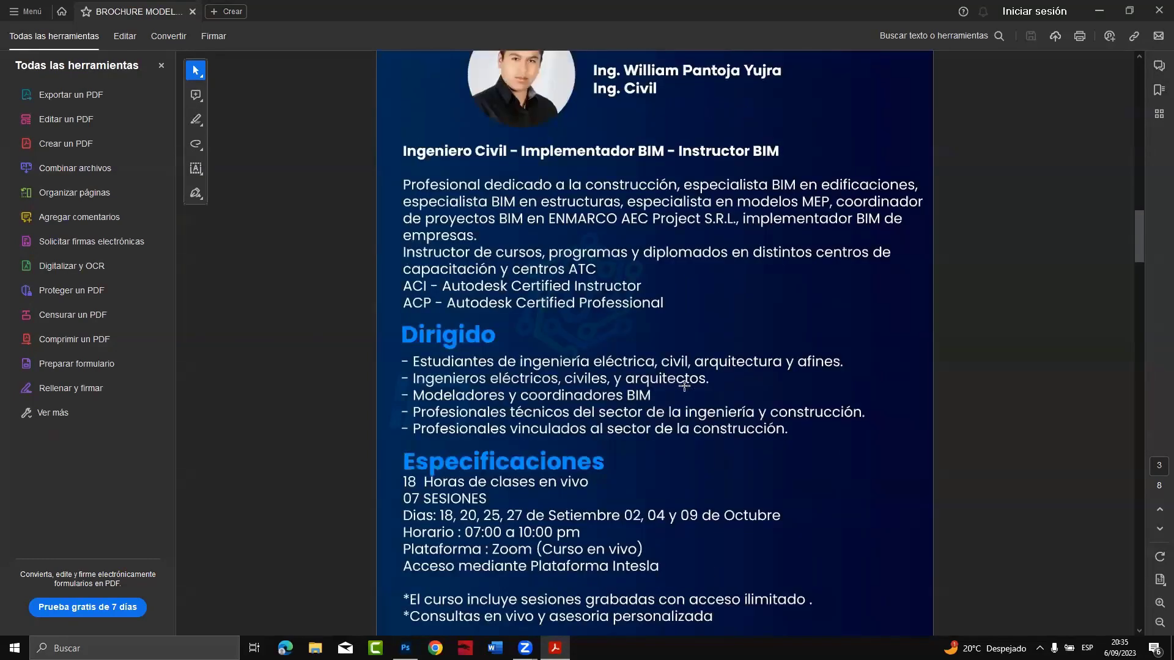
scroll(685, 385, "down", 4)
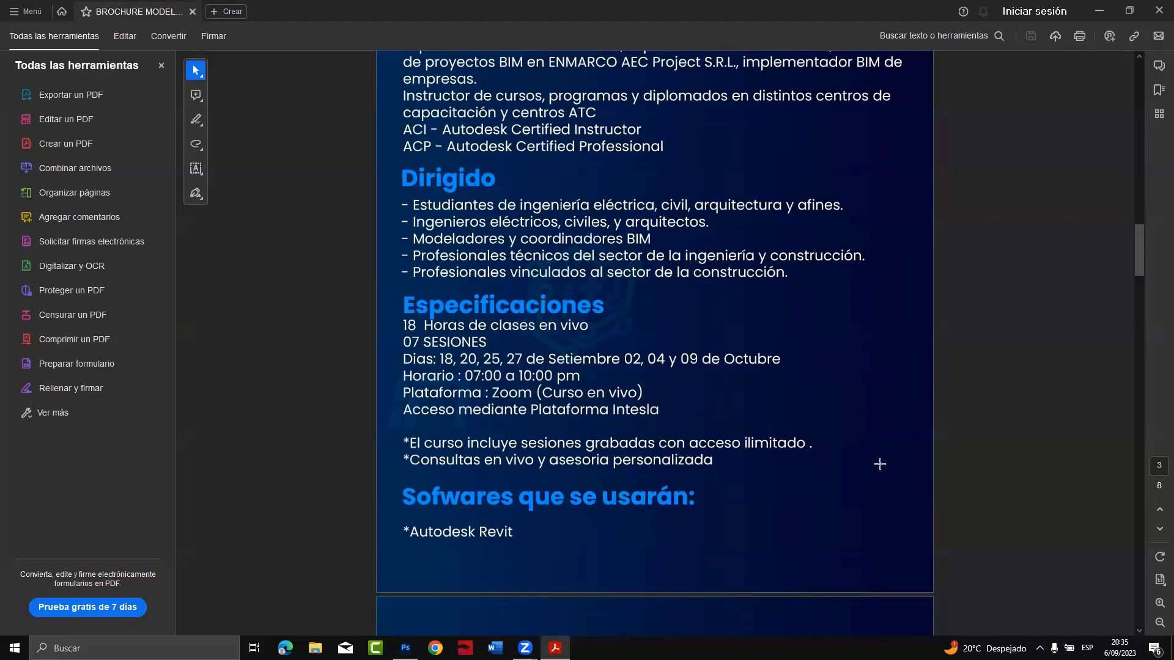
scroll(799, 412, "down", 1)
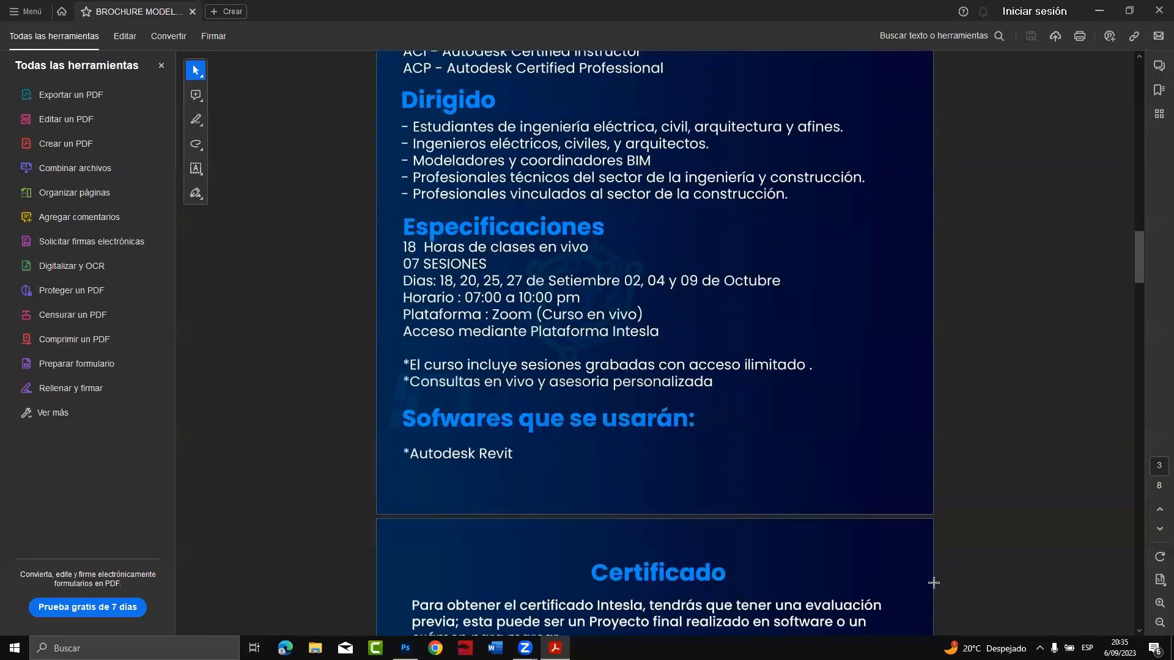